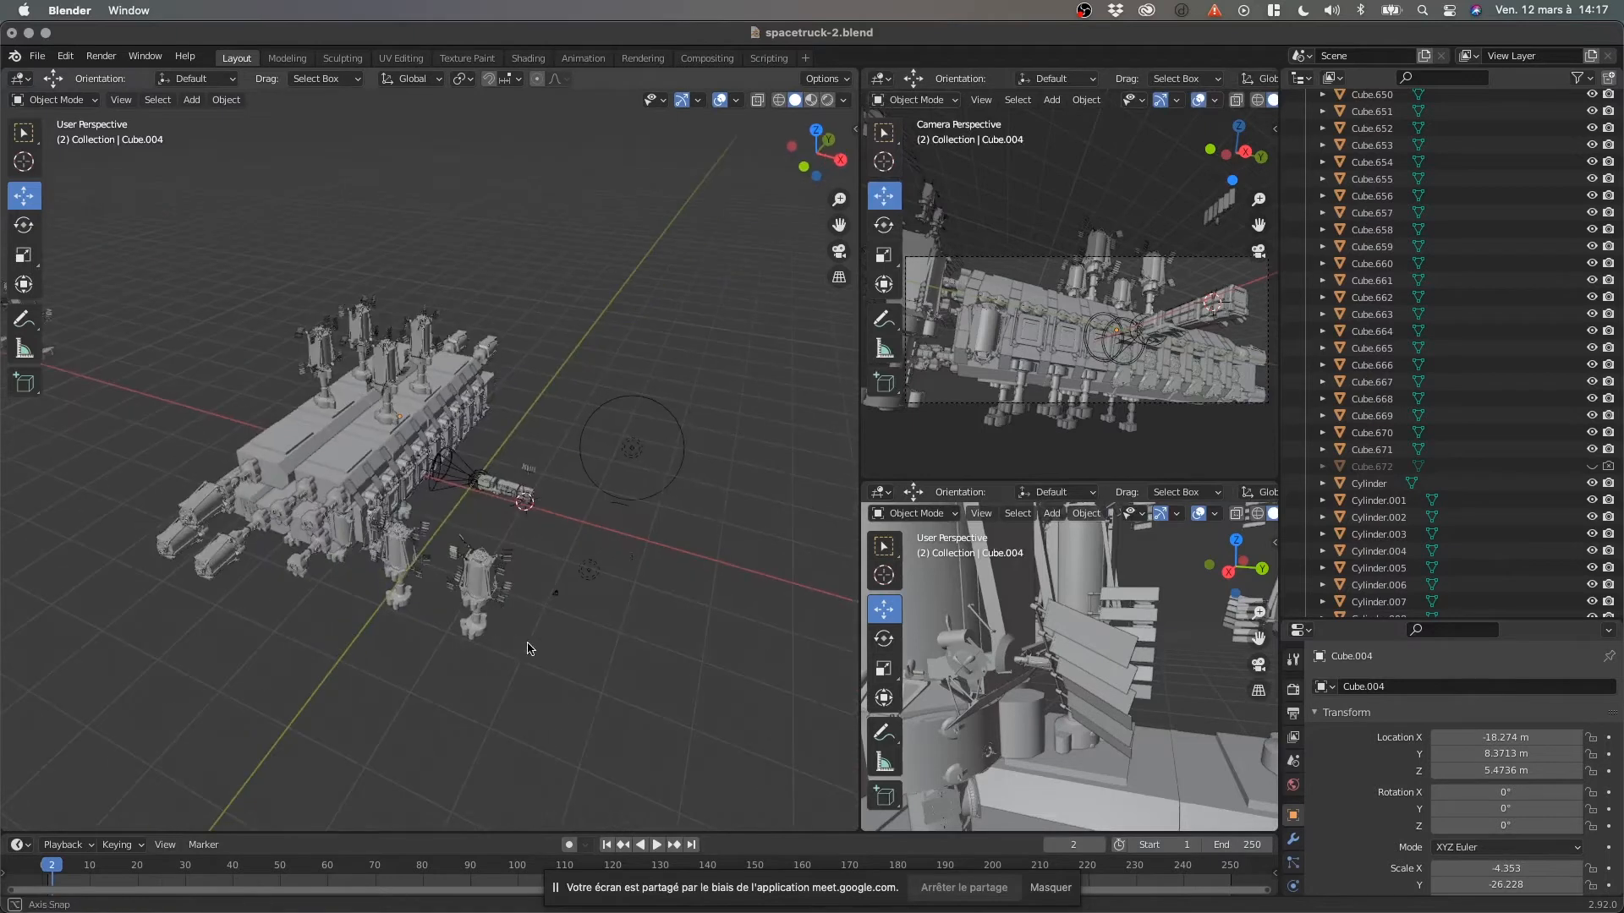
Switch the main viewport to Material Preview shading and examine the lit station and truck from close by.
key(z)
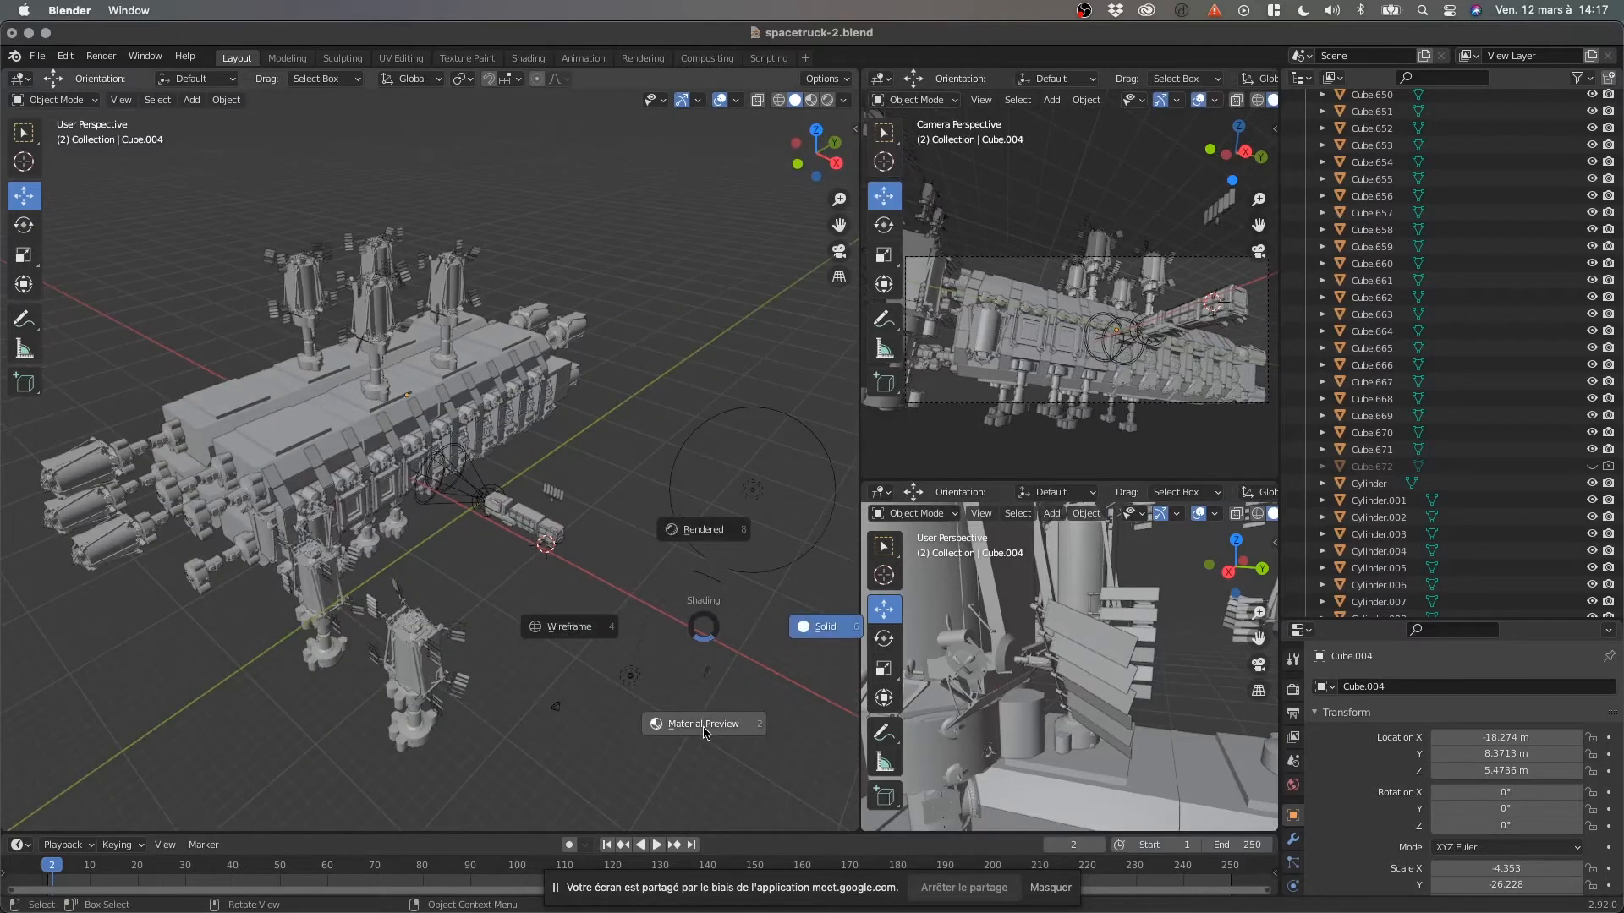
click(674, 724)
click(411, 726)
scroll(585, 652, up, 1)
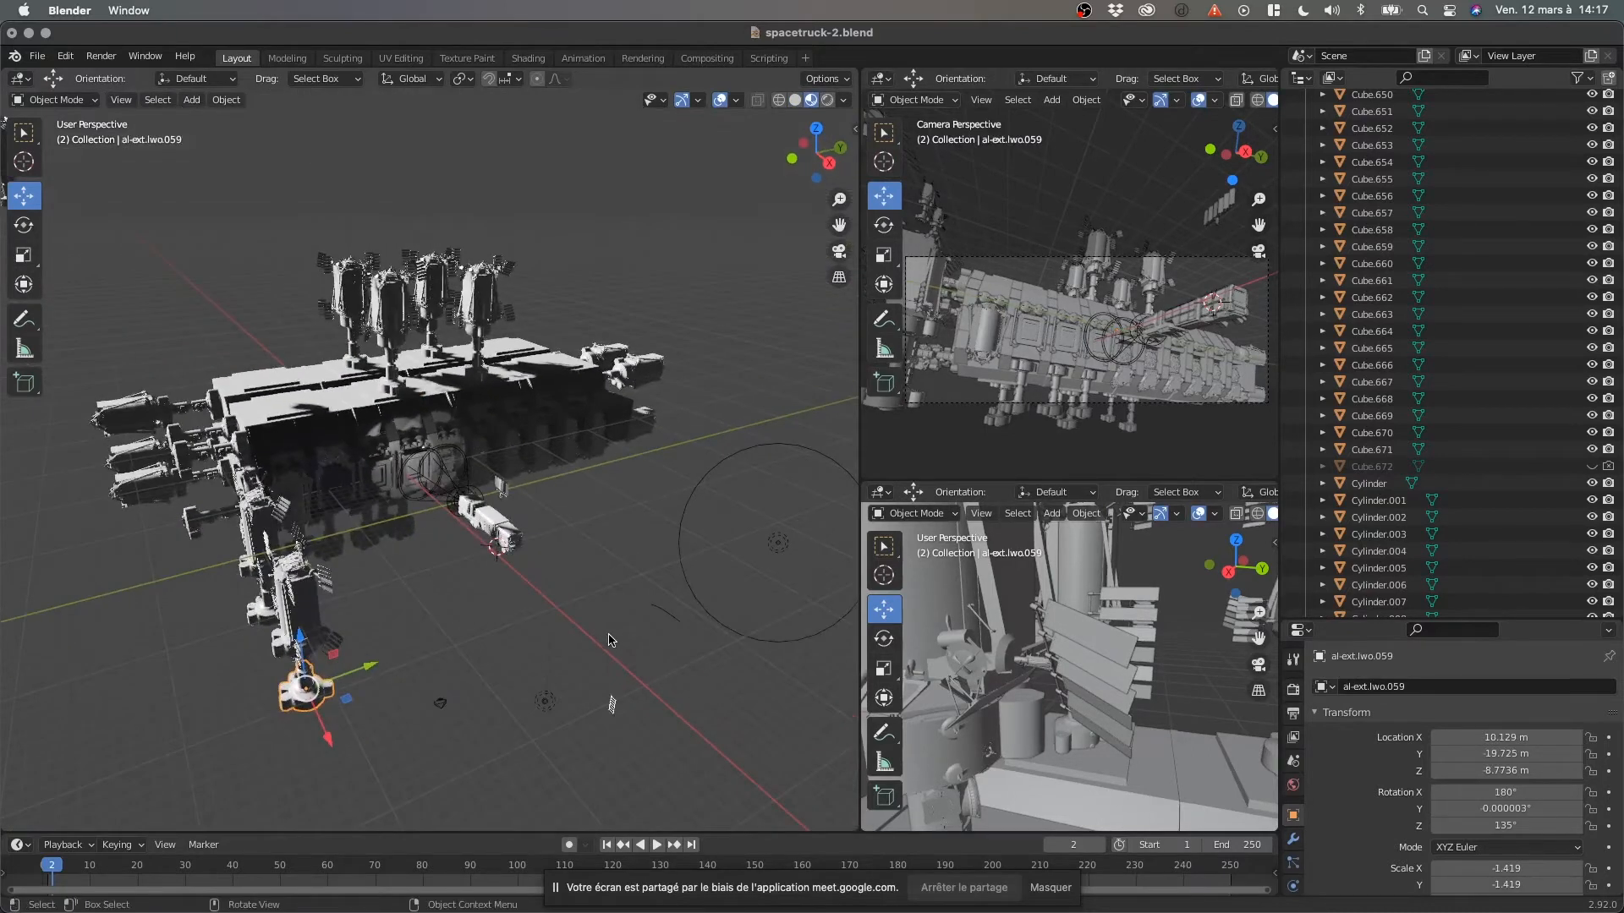
scroll(592, 650, up, 3)
middle_drag(596, 650, 462, 622)
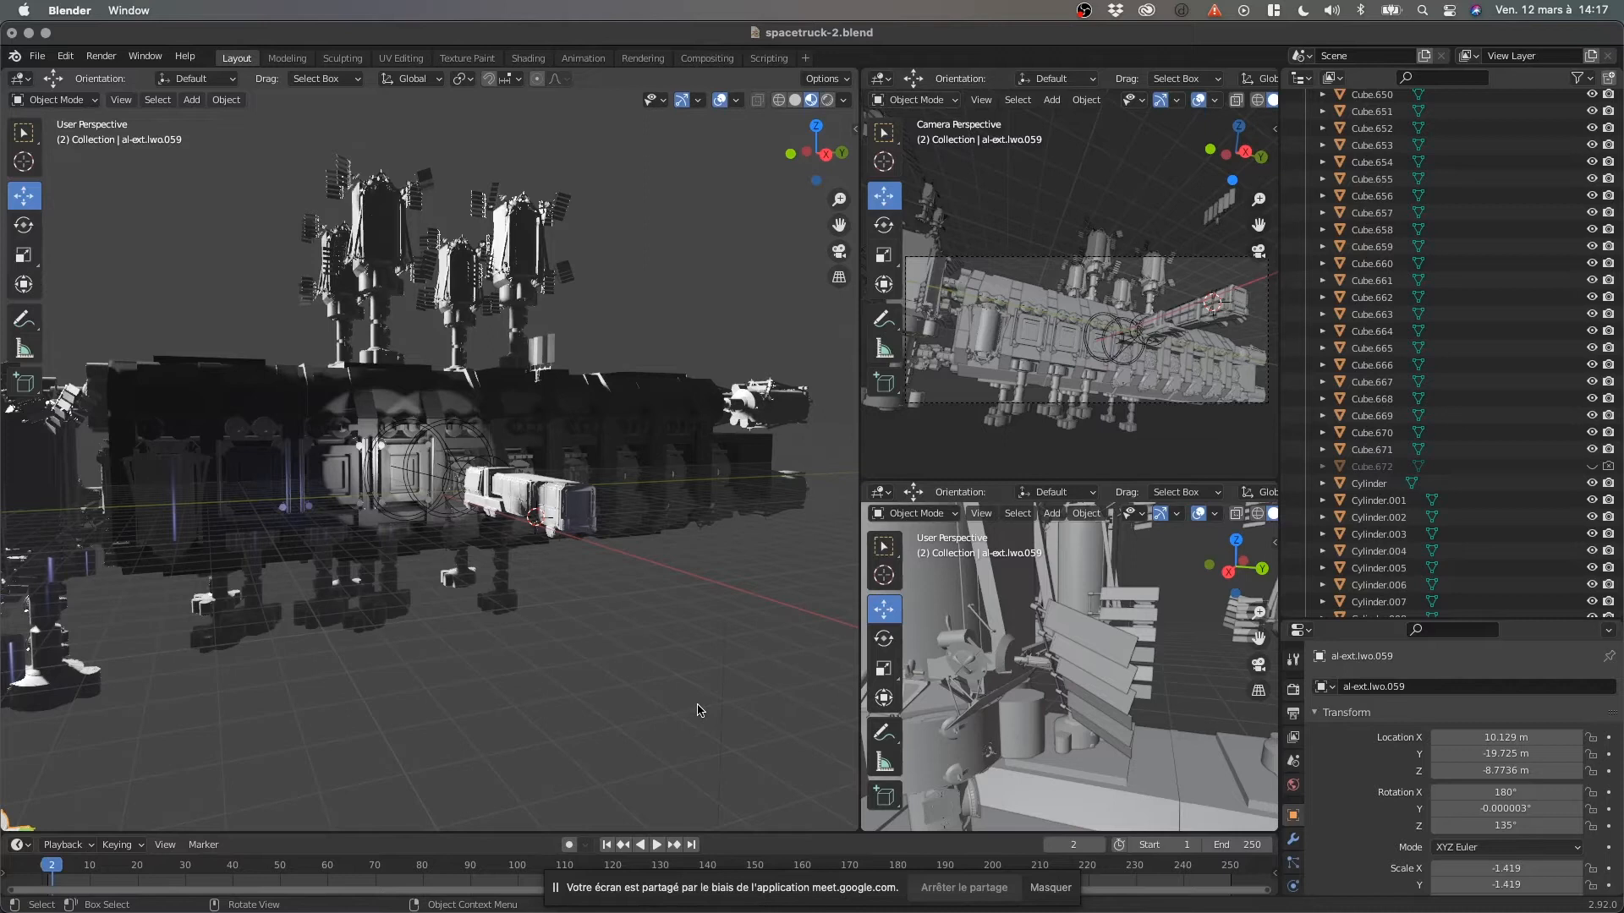
middle_drag(608, 701, 615, 703)
Switch to Finder and preview the composite image Jconrad-Spacetruck-compo-02-NUDE.jpg, closing the preview when done.
key(ctrl+Up)
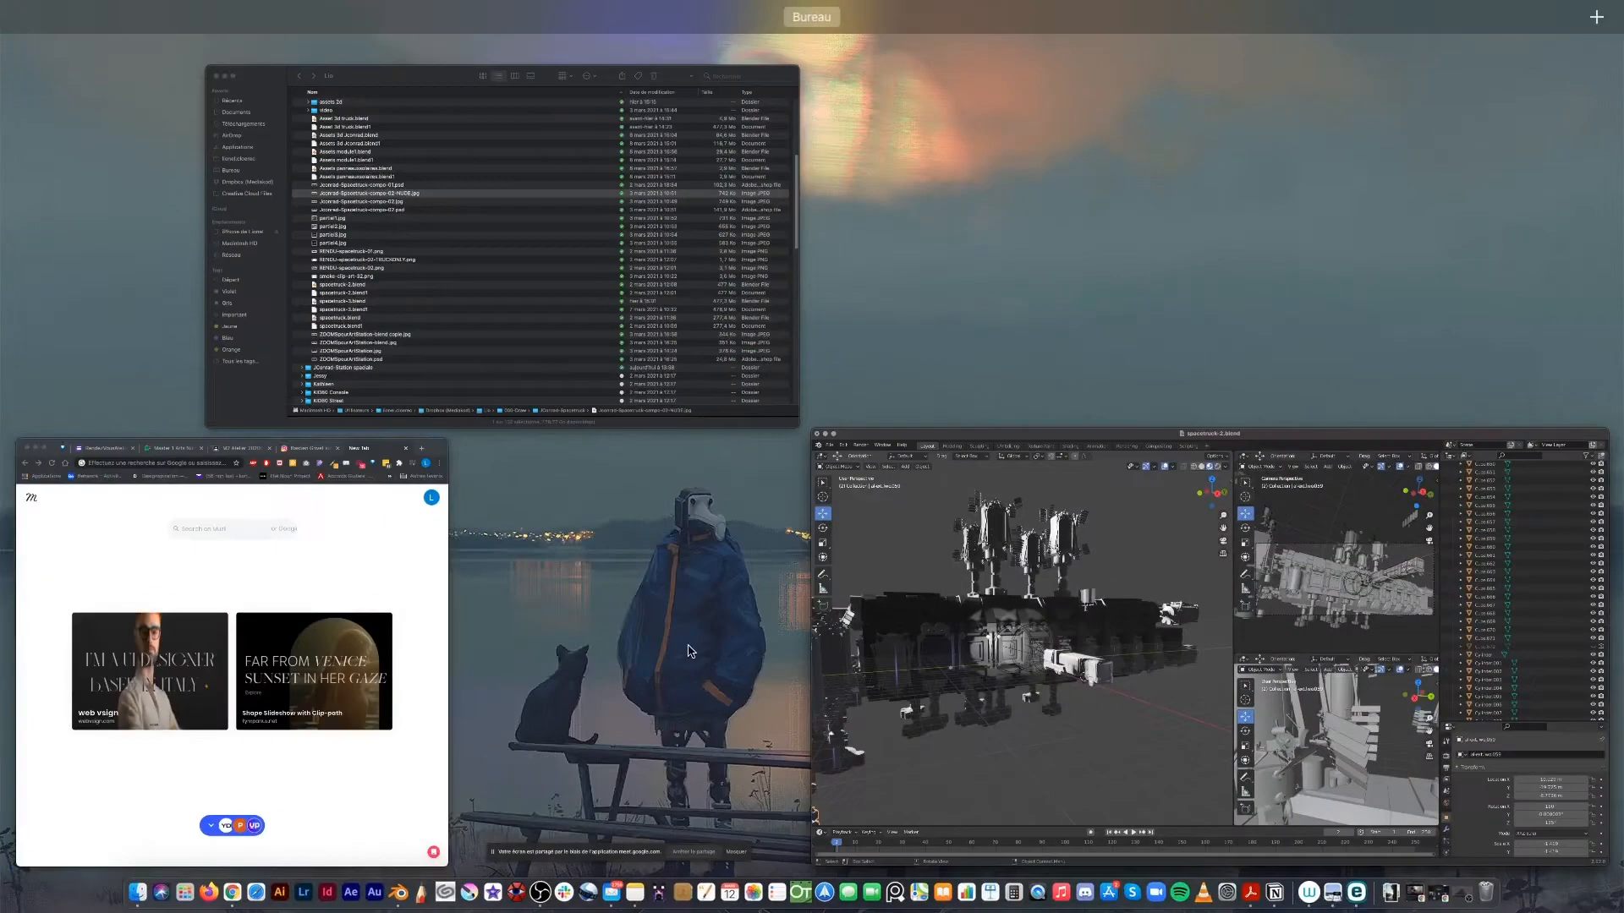
click(500, 242)
key(space)
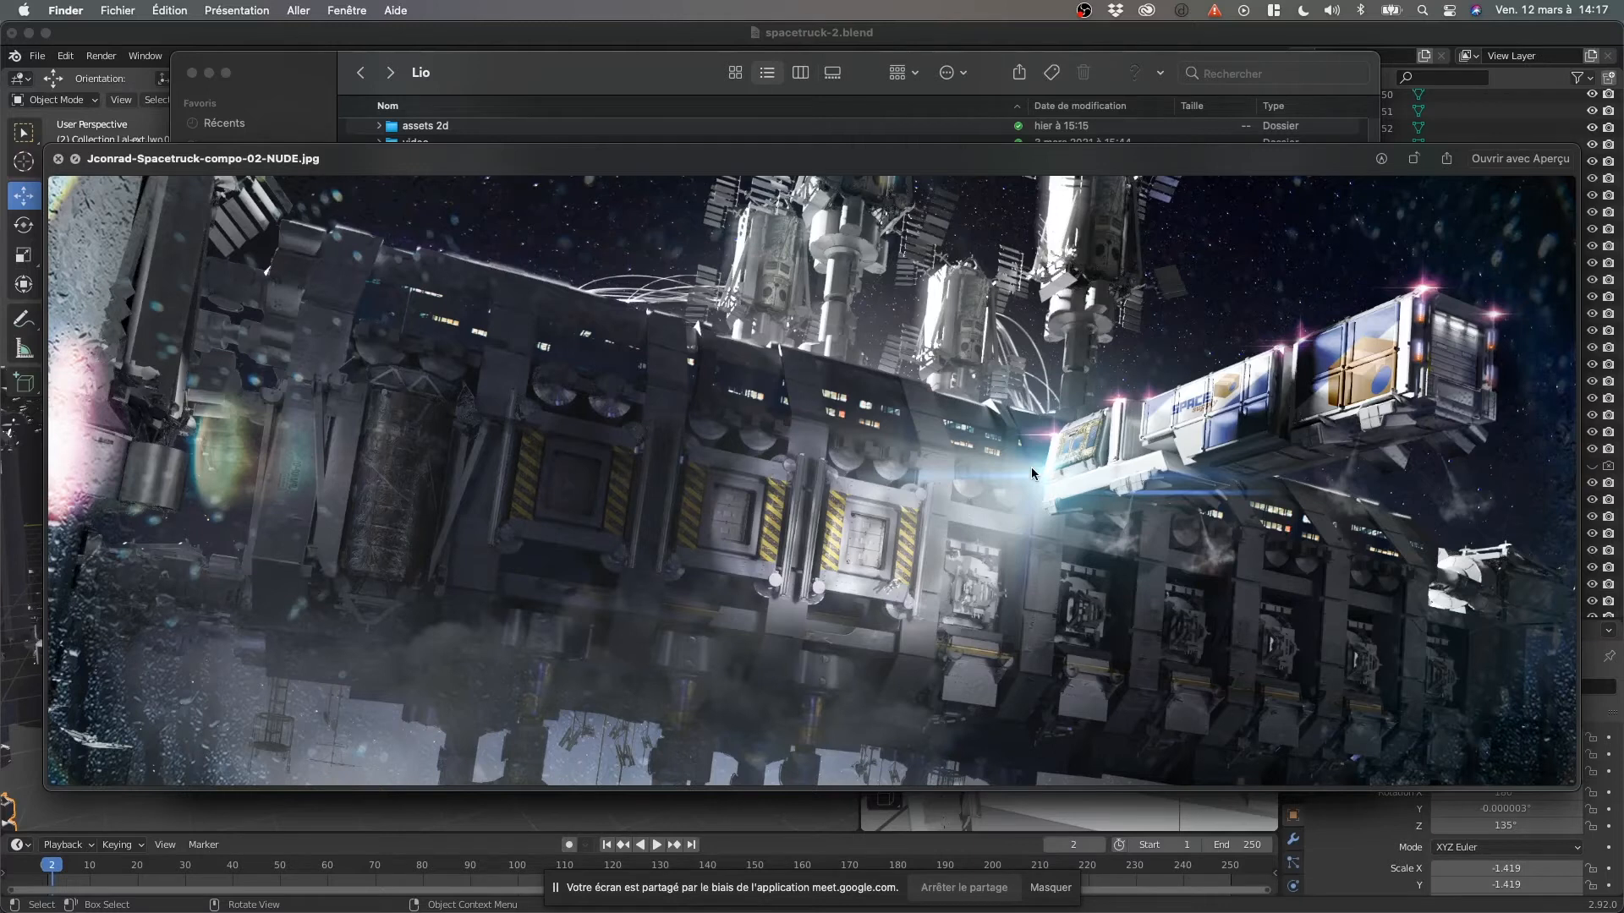
key(space)
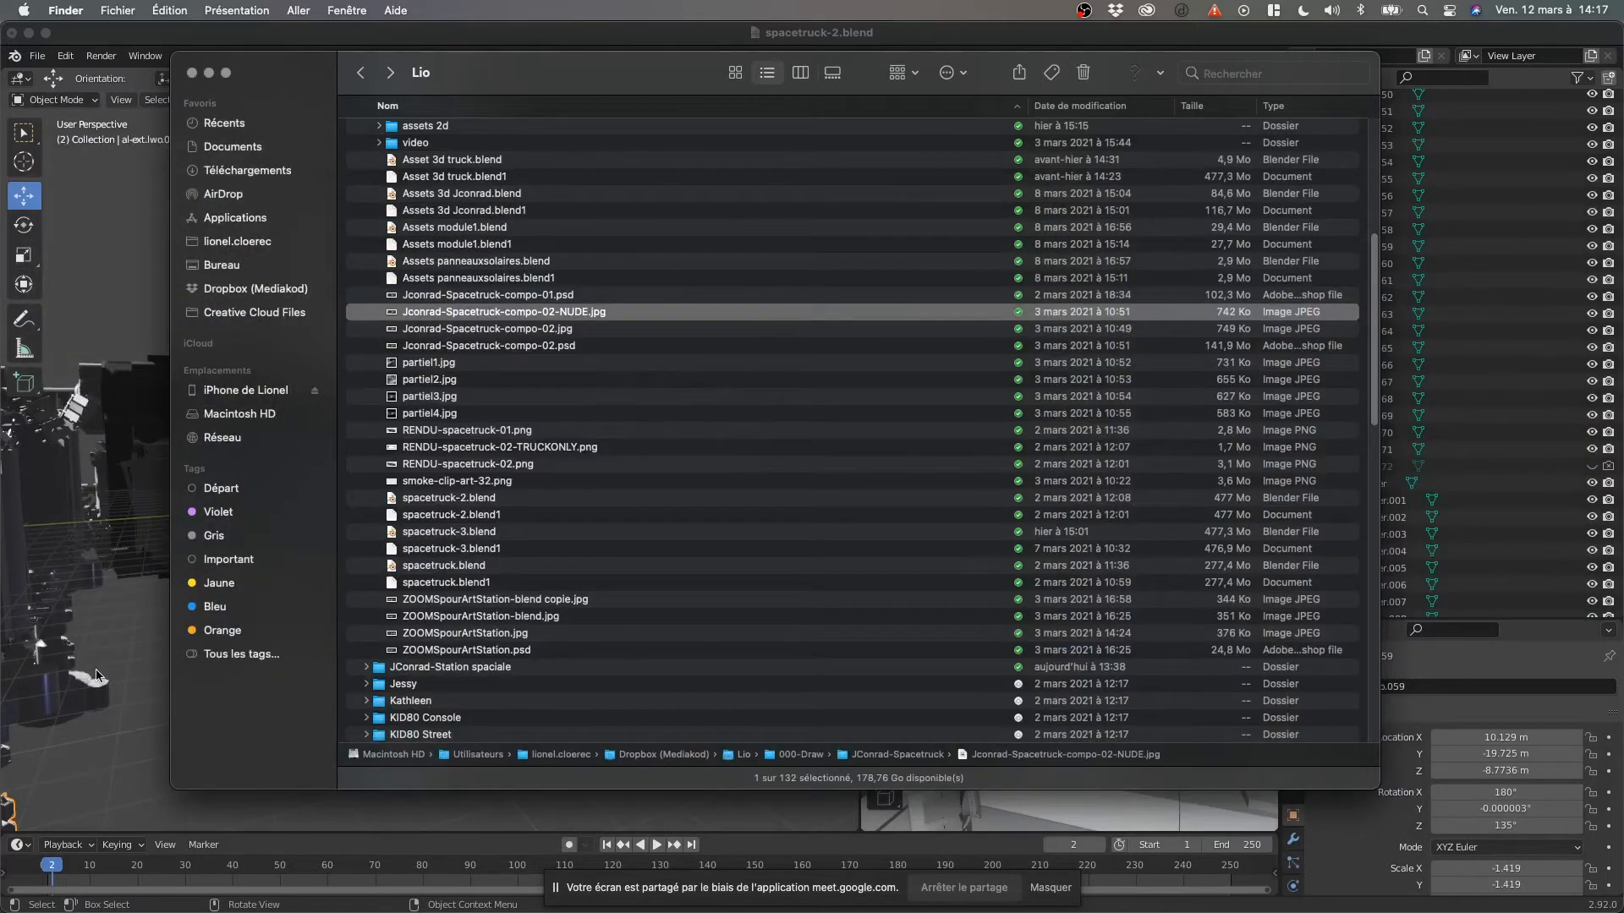
Return to Blender and examine the lit truck and station hull from below and above, as framed in the composite.
click(95, 674)
middle_drag(508, 677, 433, 677)
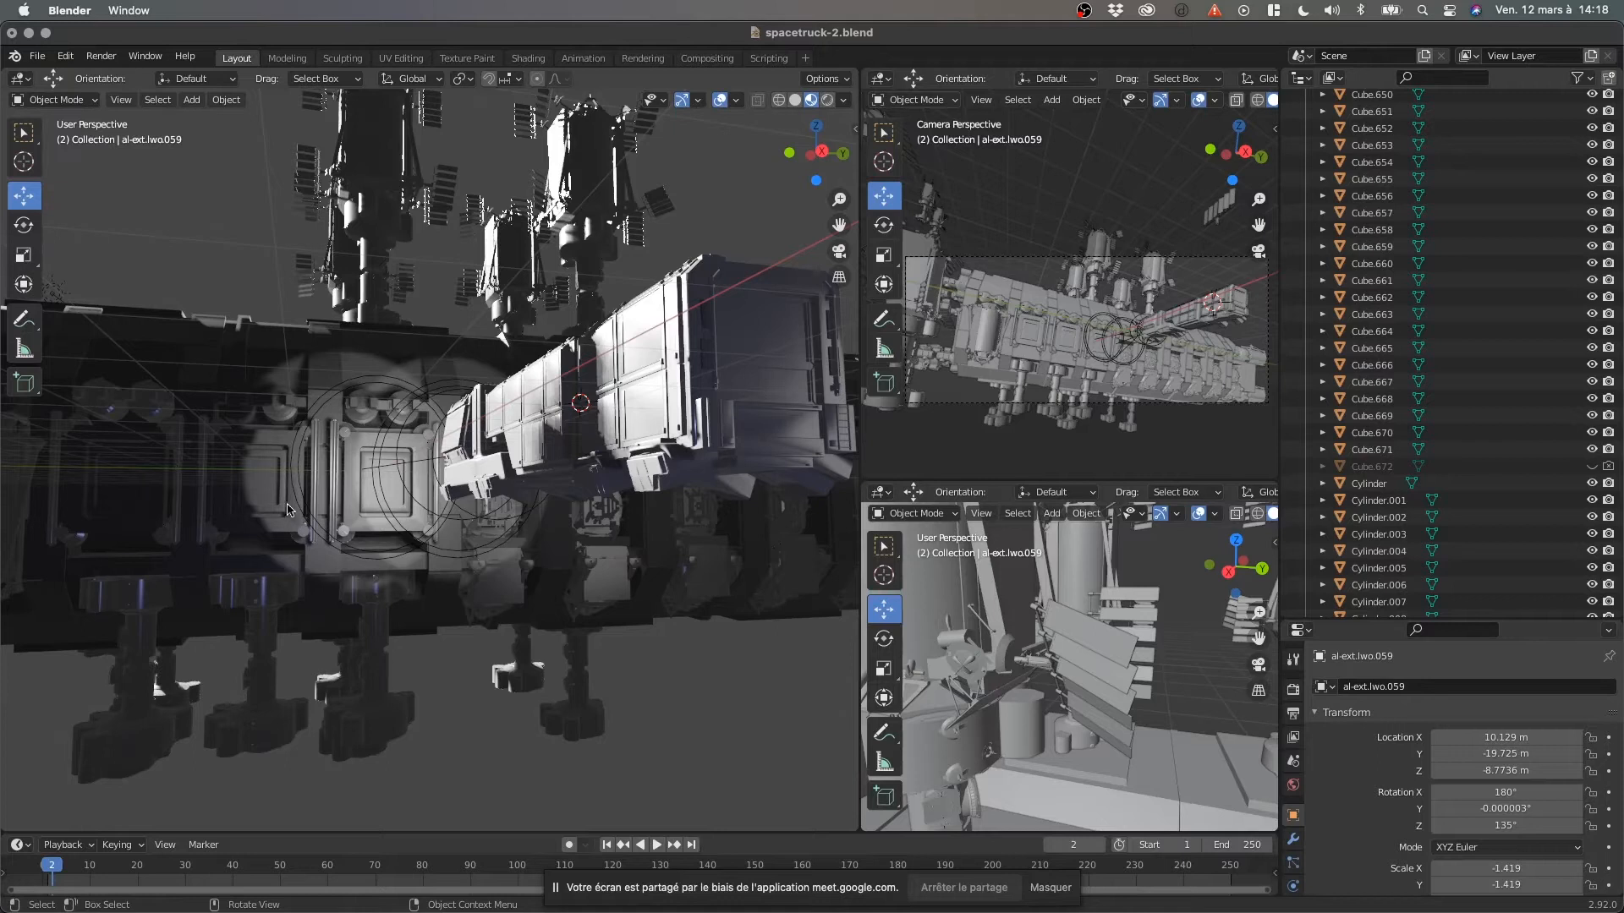
middle_drag(312, 421, 258, 377)
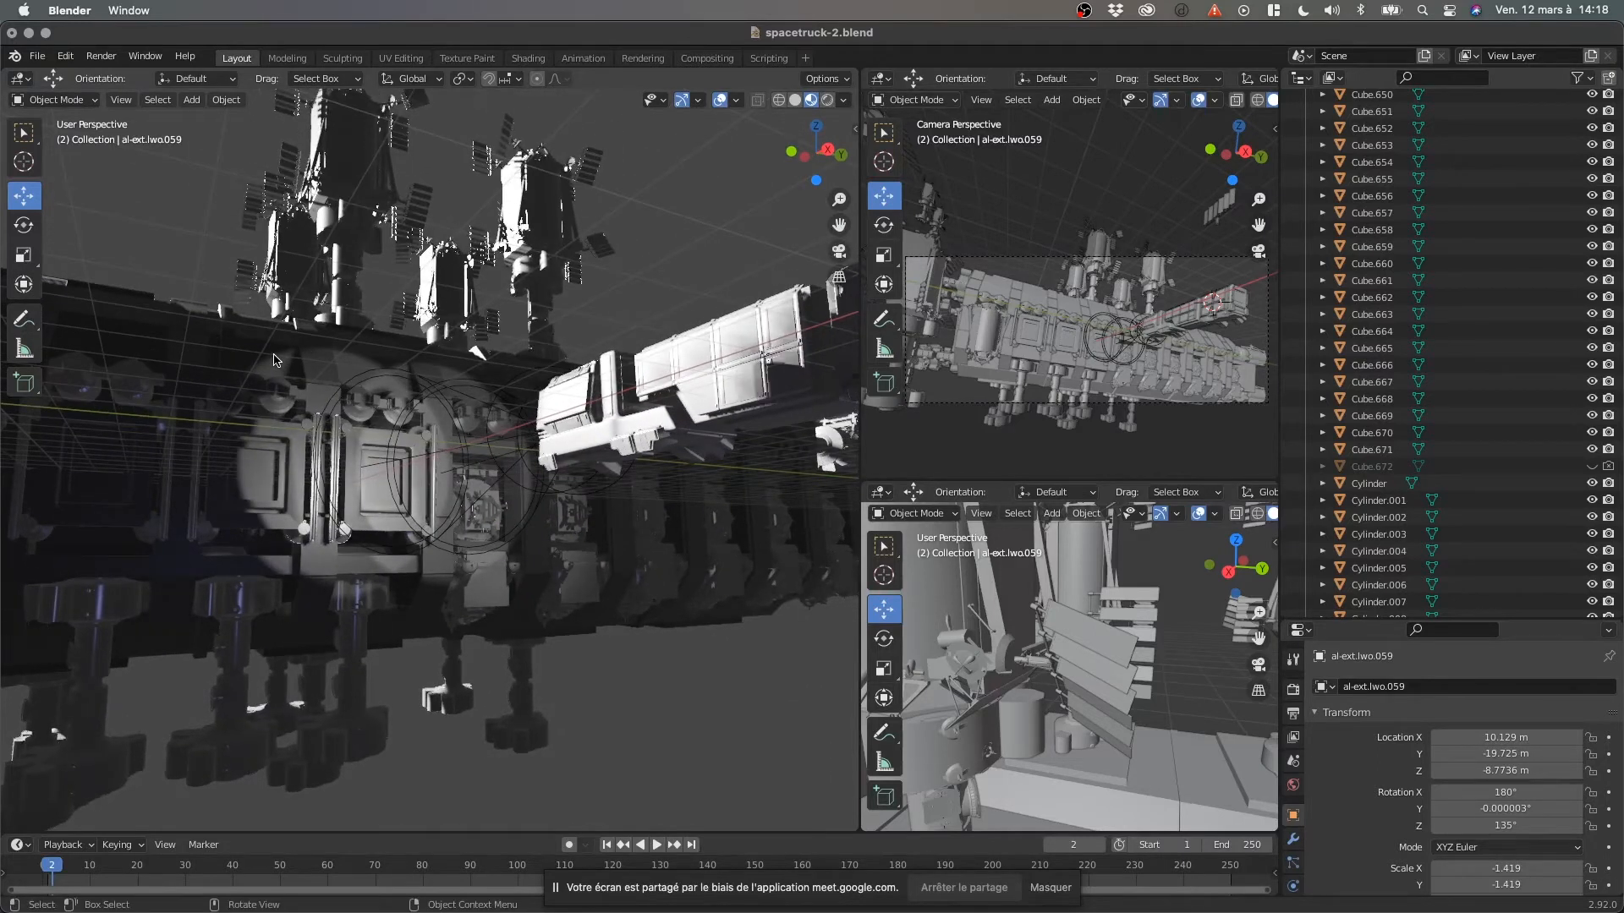
middle_drag(193, 470, 423, 643)
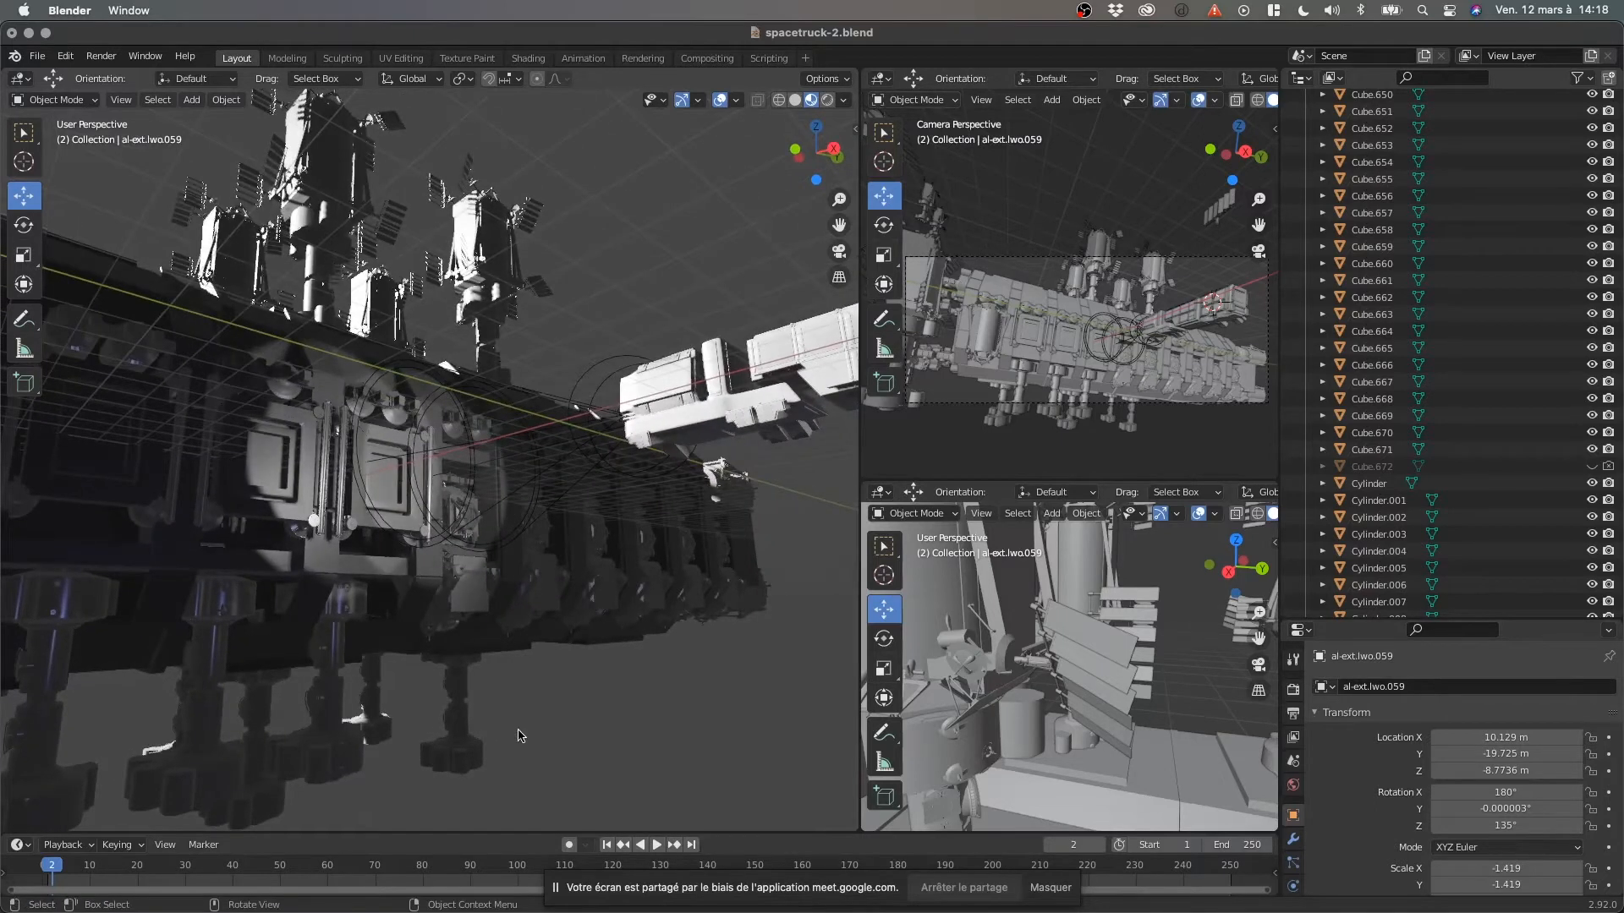
middle_drag(519, 735, 532, 565)
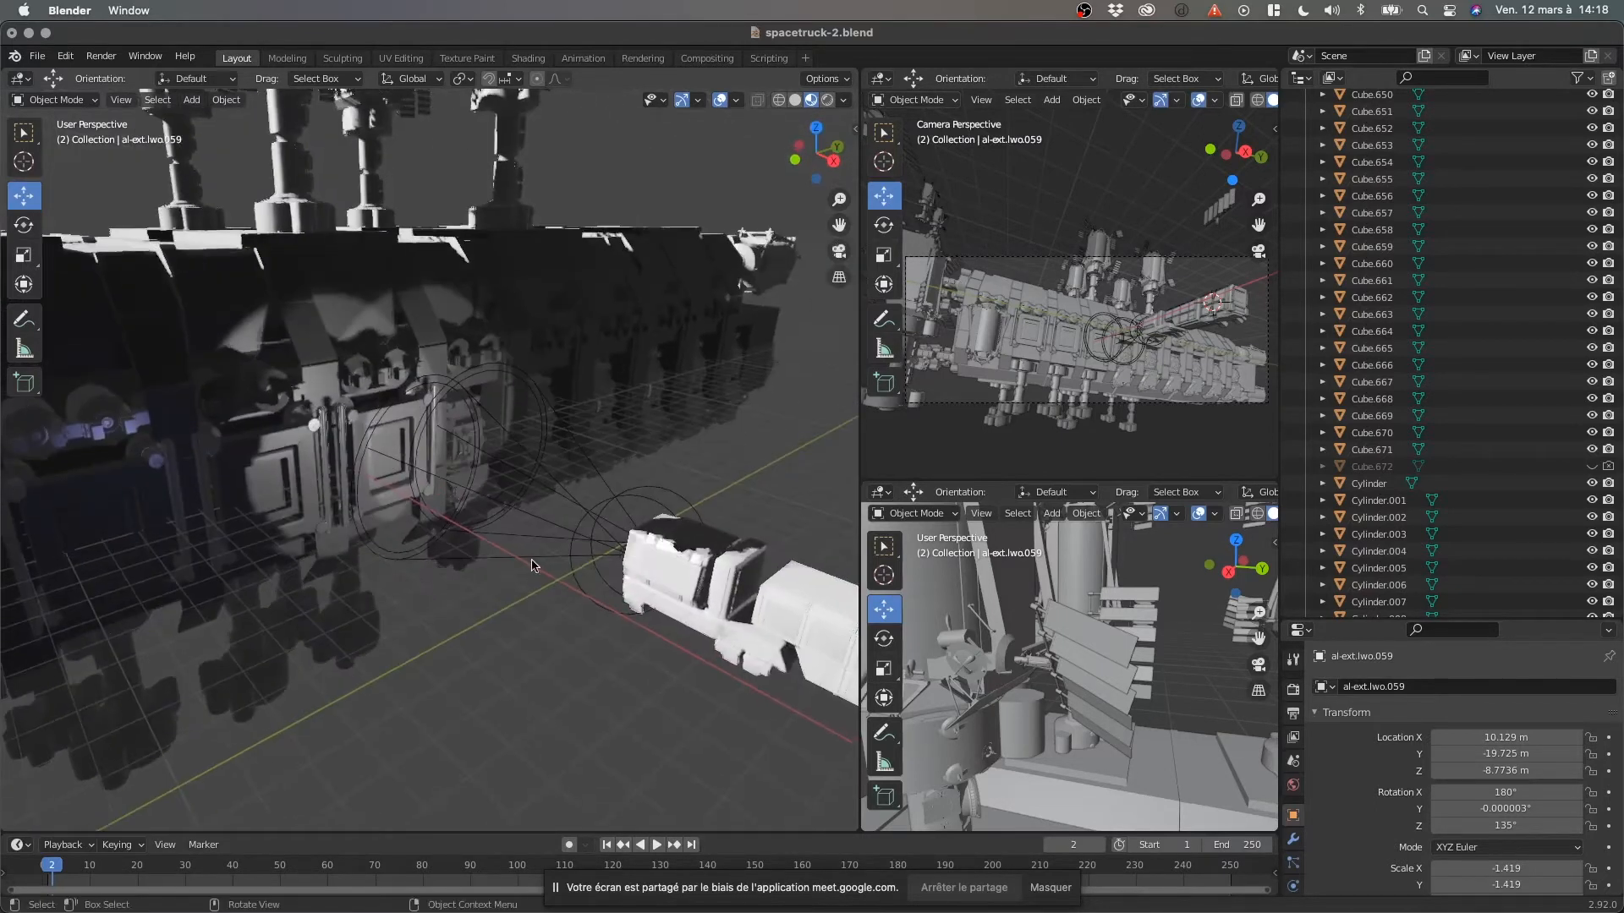
Set the main viewport back to Solid shading and view the station's side and rear modules.
key(z)
click(648, 584)
scroll(409, 601, down, 5)
mouse_move(409, 599)
middle_down()
mouse_move(360, 594)
mouse_move(406, 608)
middle_up()
middle_drag(503, 631, 533, 596)
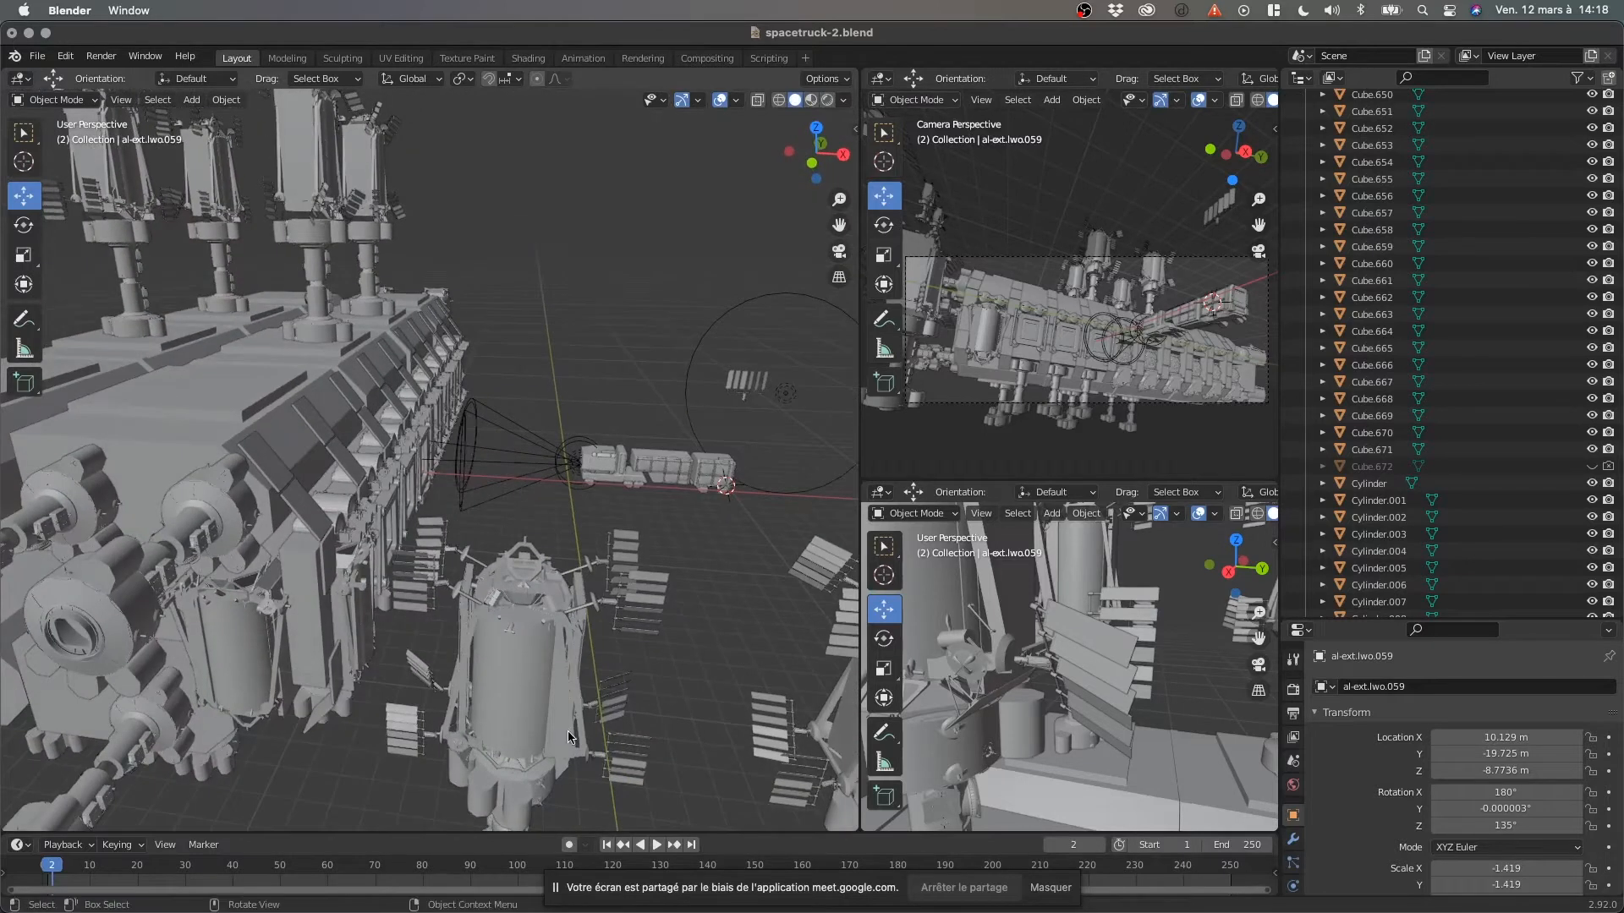
Select the connector piece beneath the near tower module, frame it and examine it from several sides.
click(485, 678)
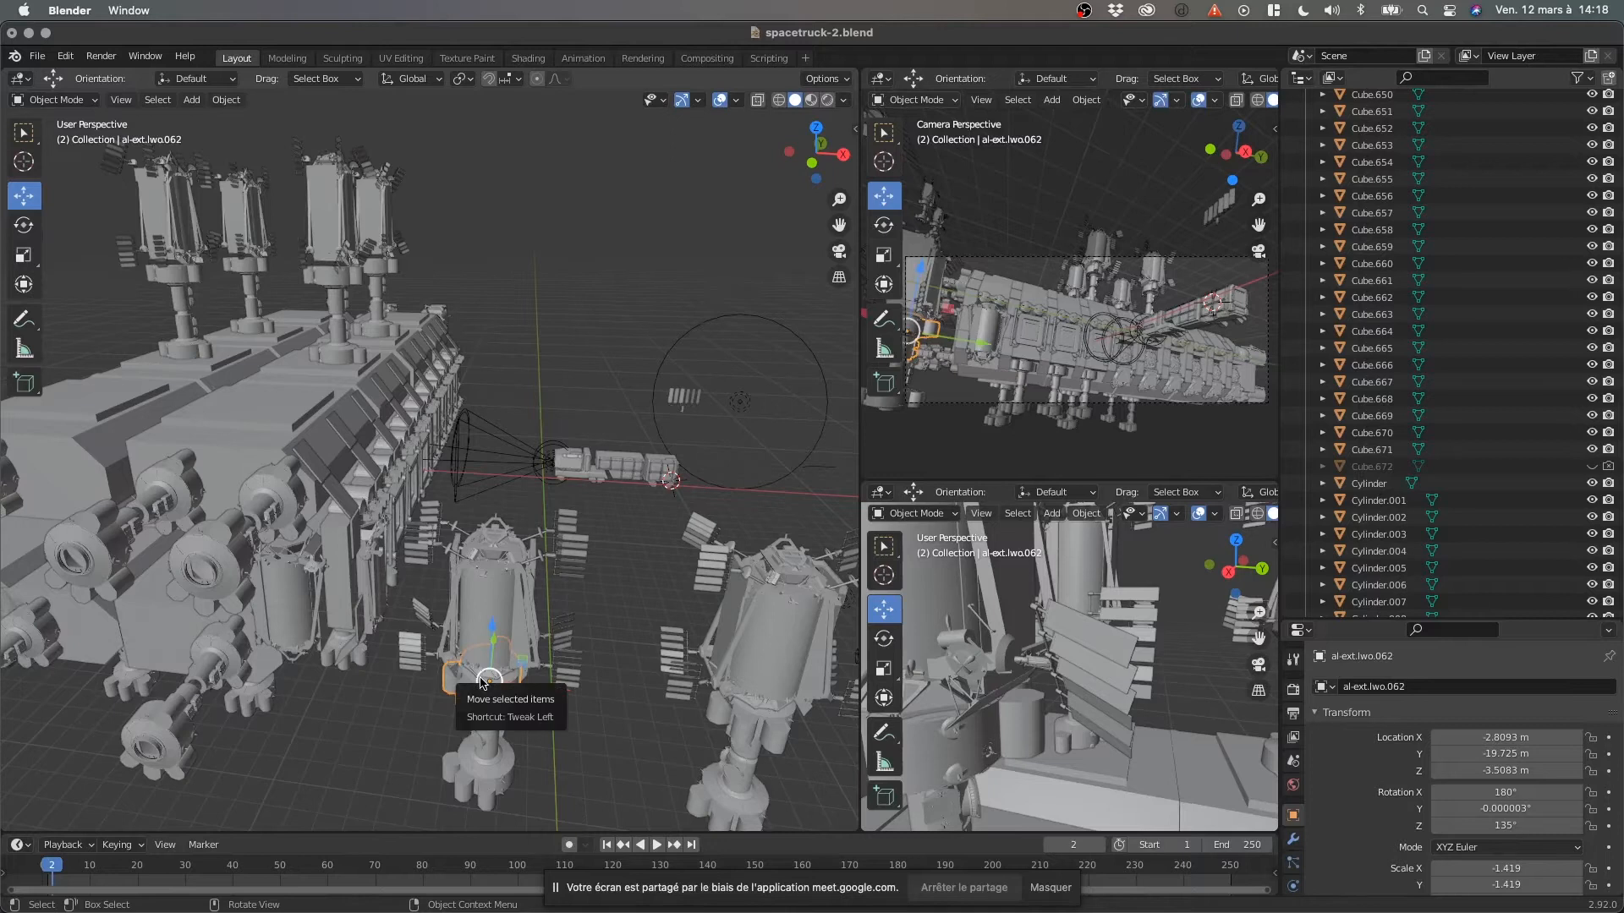
key(KP_Decimal)
middle_drag(620, 598, 824, 551)
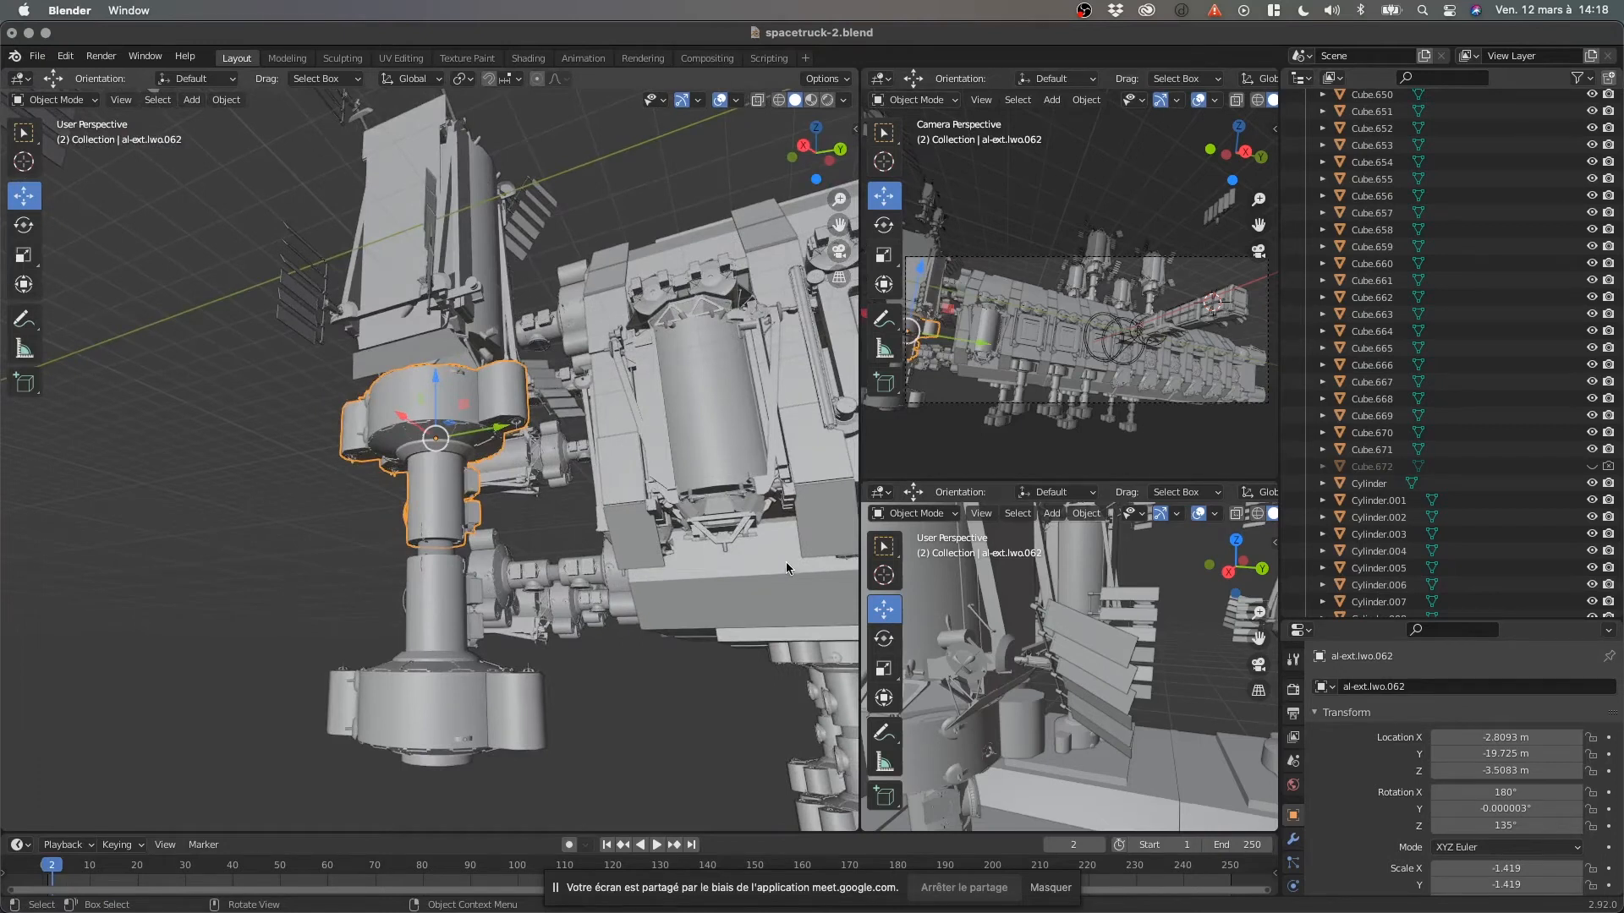
middle_drag(626, 700, 848, 782)
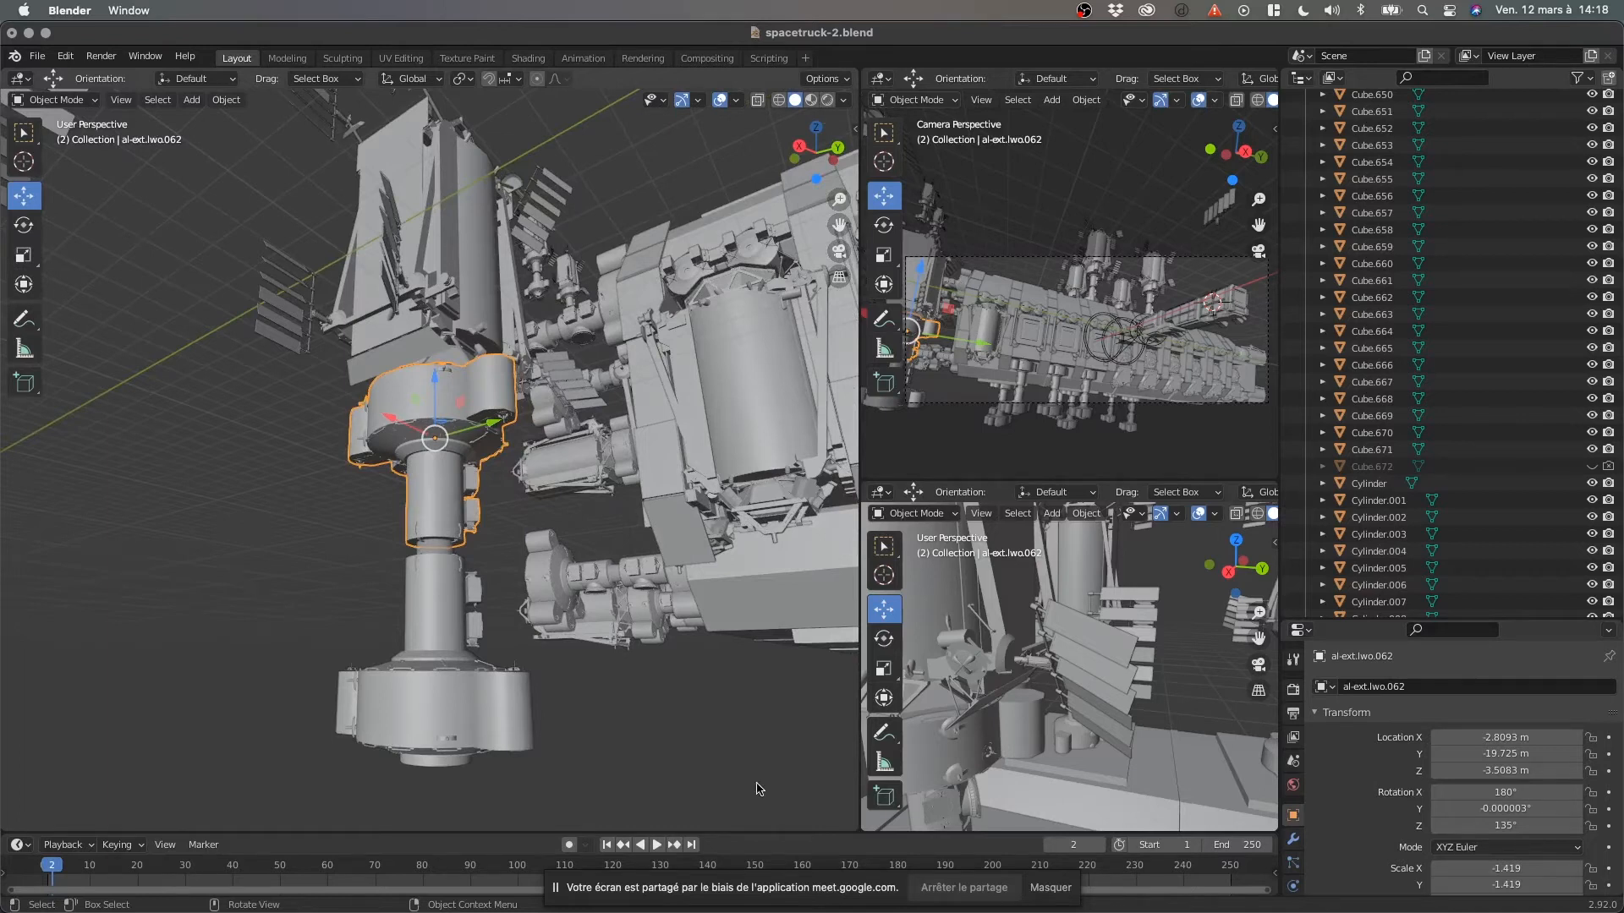
middle_drag(499, 612, 354, 545)
scroll(364, 474, up, 5)
middle_drag(369, 461, 499, 469)
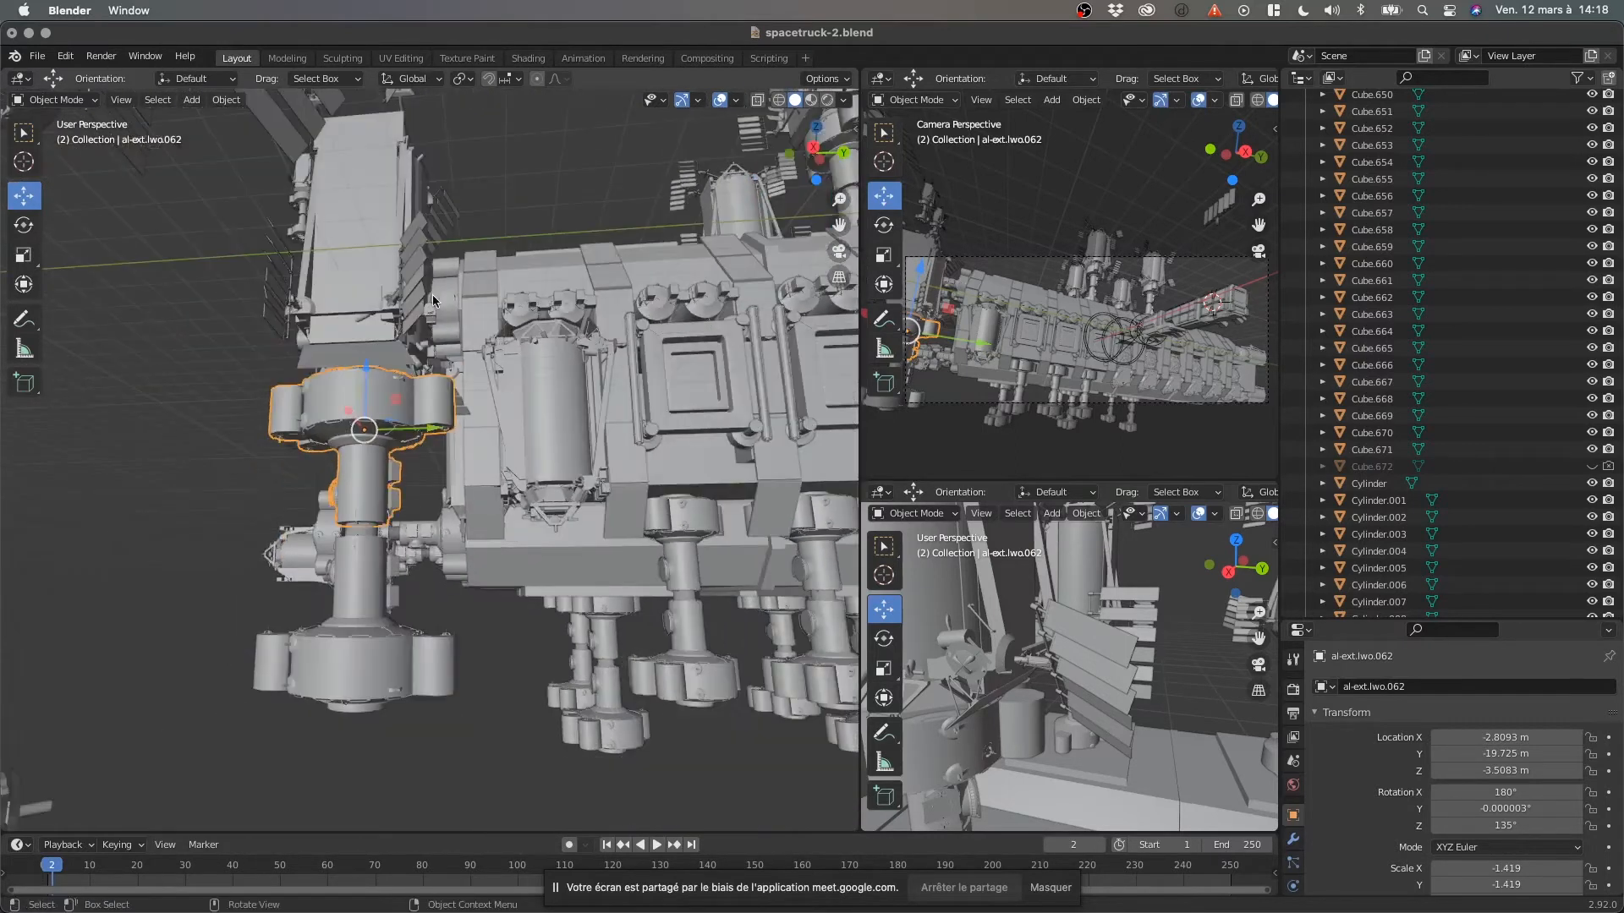
Select the tower body above the connector, frame it and examine it from other angles.
click(356, 254)
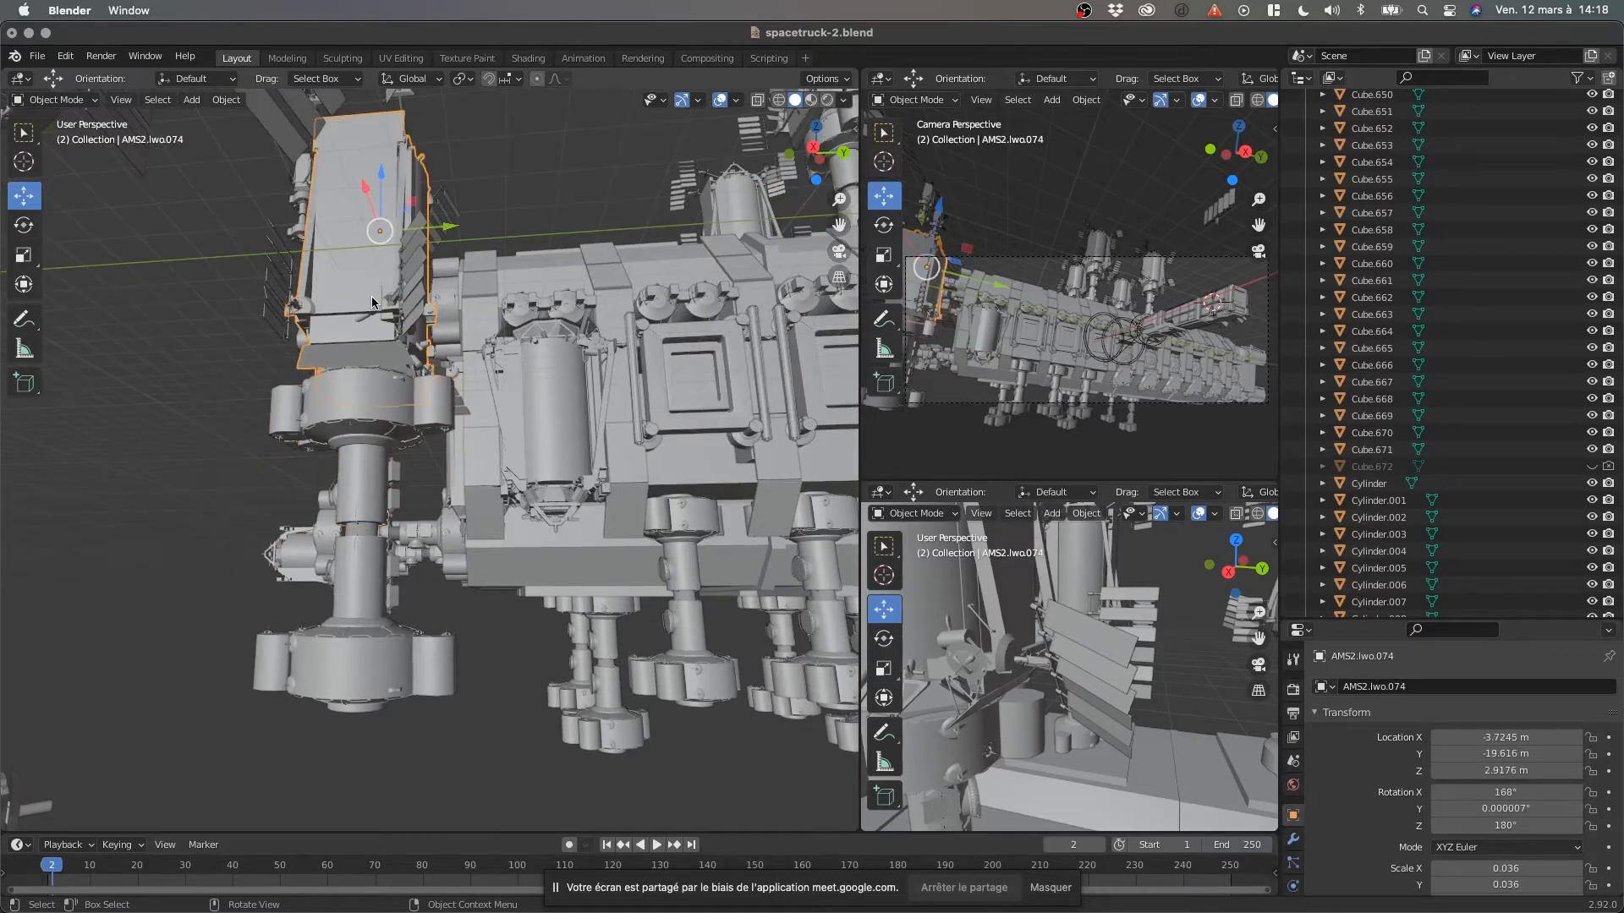
key(KP_Decimal)
middle_drag(385, 302, 203, 444)
click(297, 678)
middle_drag(121, 617, 338, 550)
middle_drag(470, 483, 541, 558)
Select the reused tower and engine parts on the station's side and rear one after another to examine them.
click(218, 495)
click(216, 495)
click(278, 684)
middle_drag(278, 684, 242, 650)
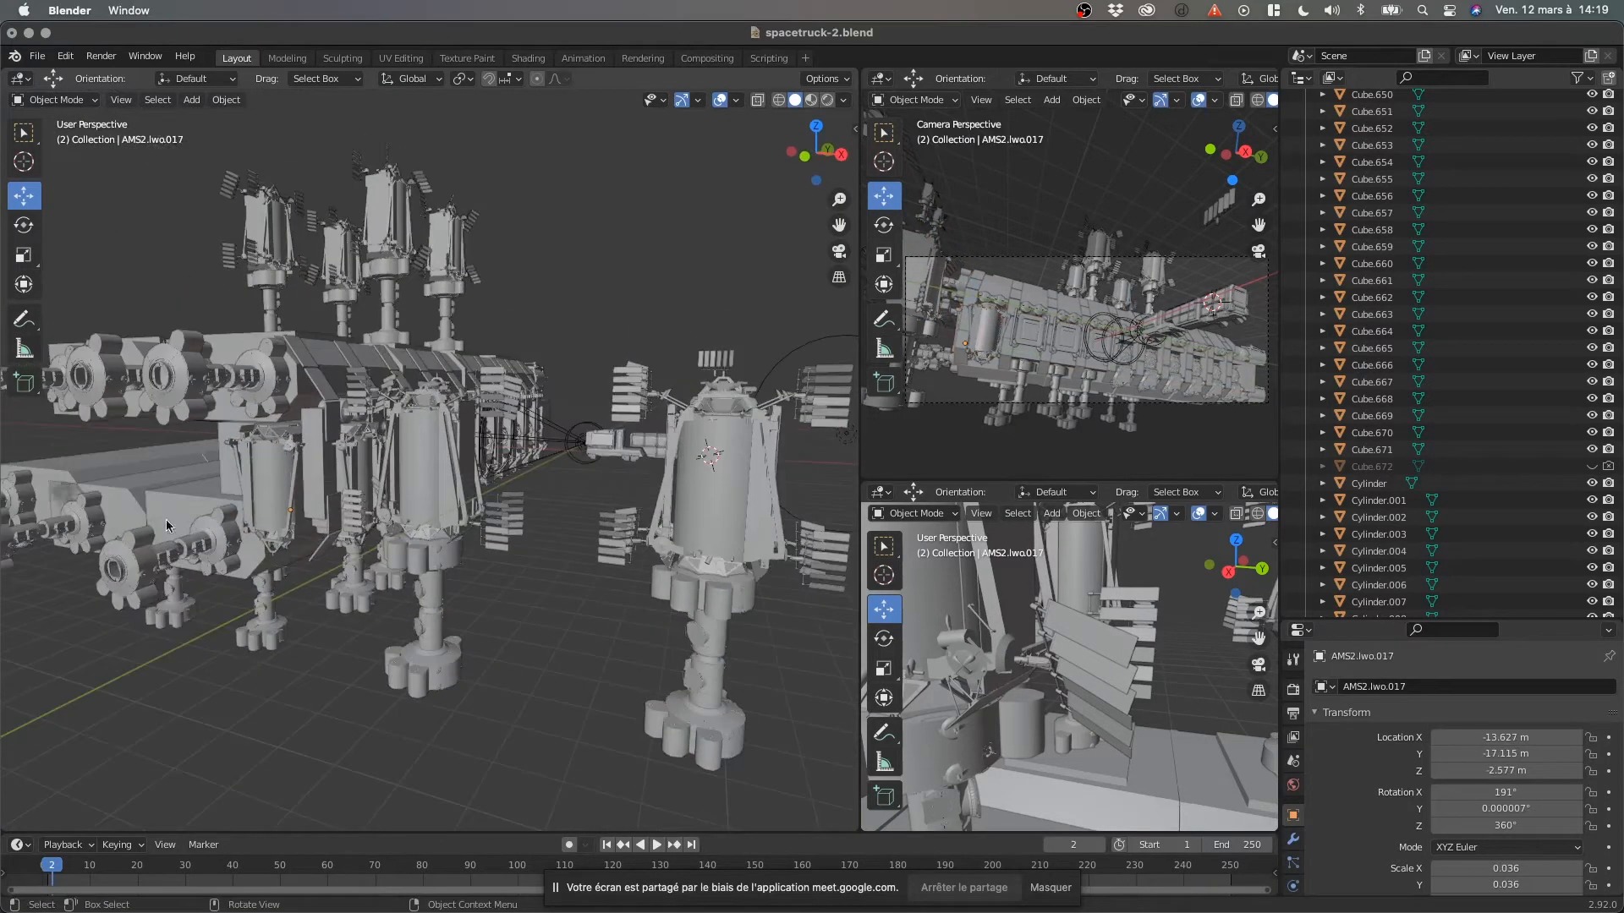
click(170, 395)
click(104, 396)
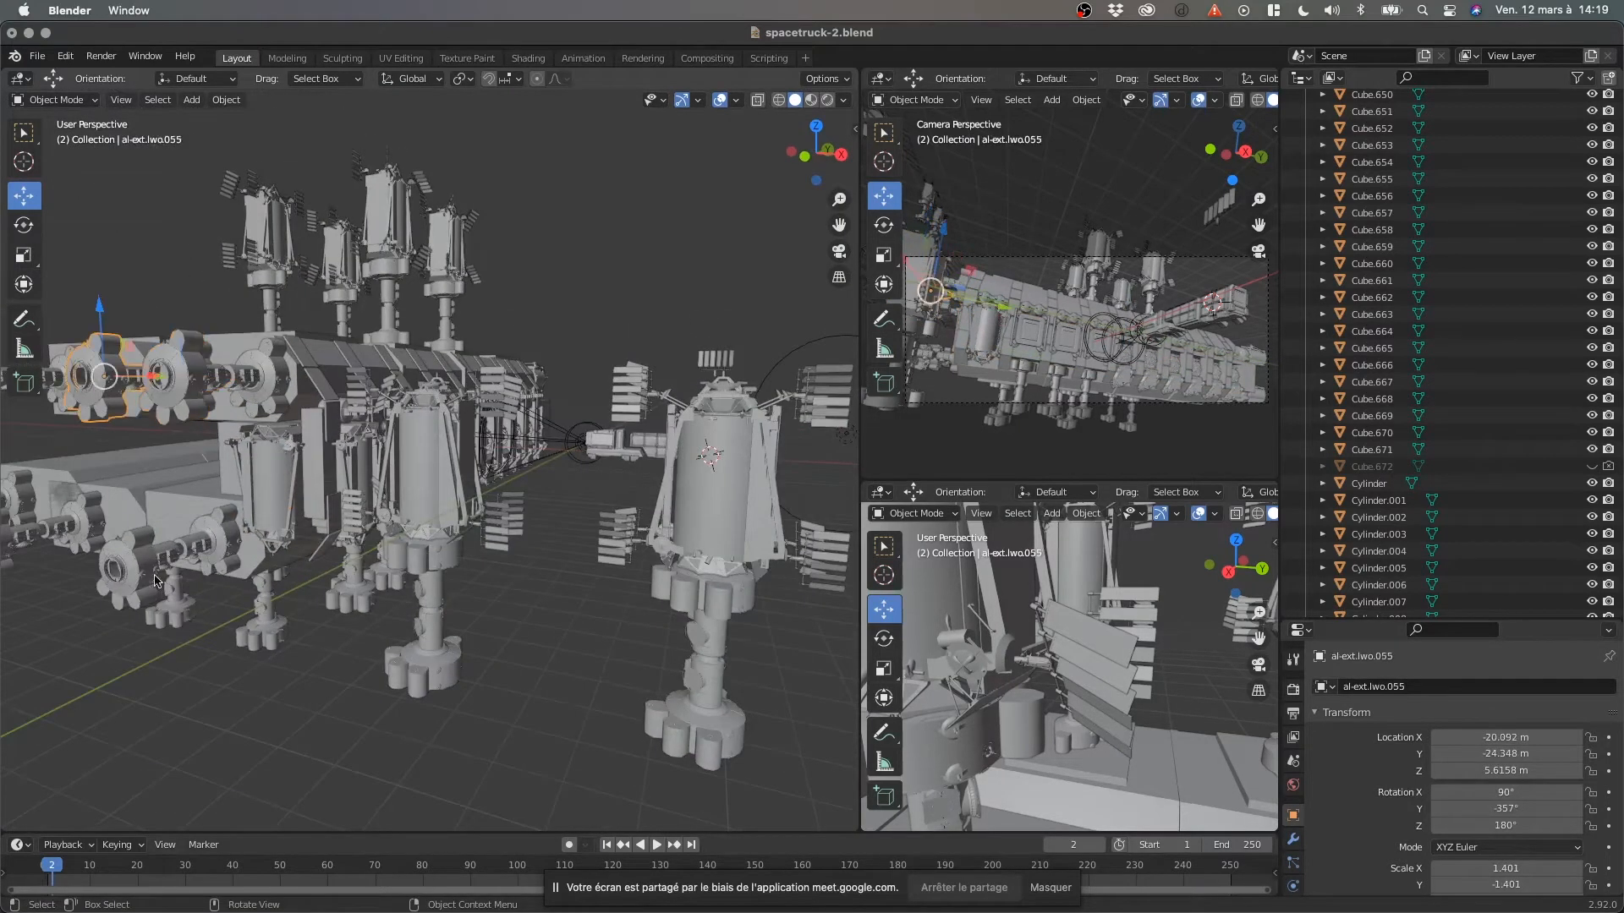
click(188, 674)
middle_drag(347, 554, 301, 554)
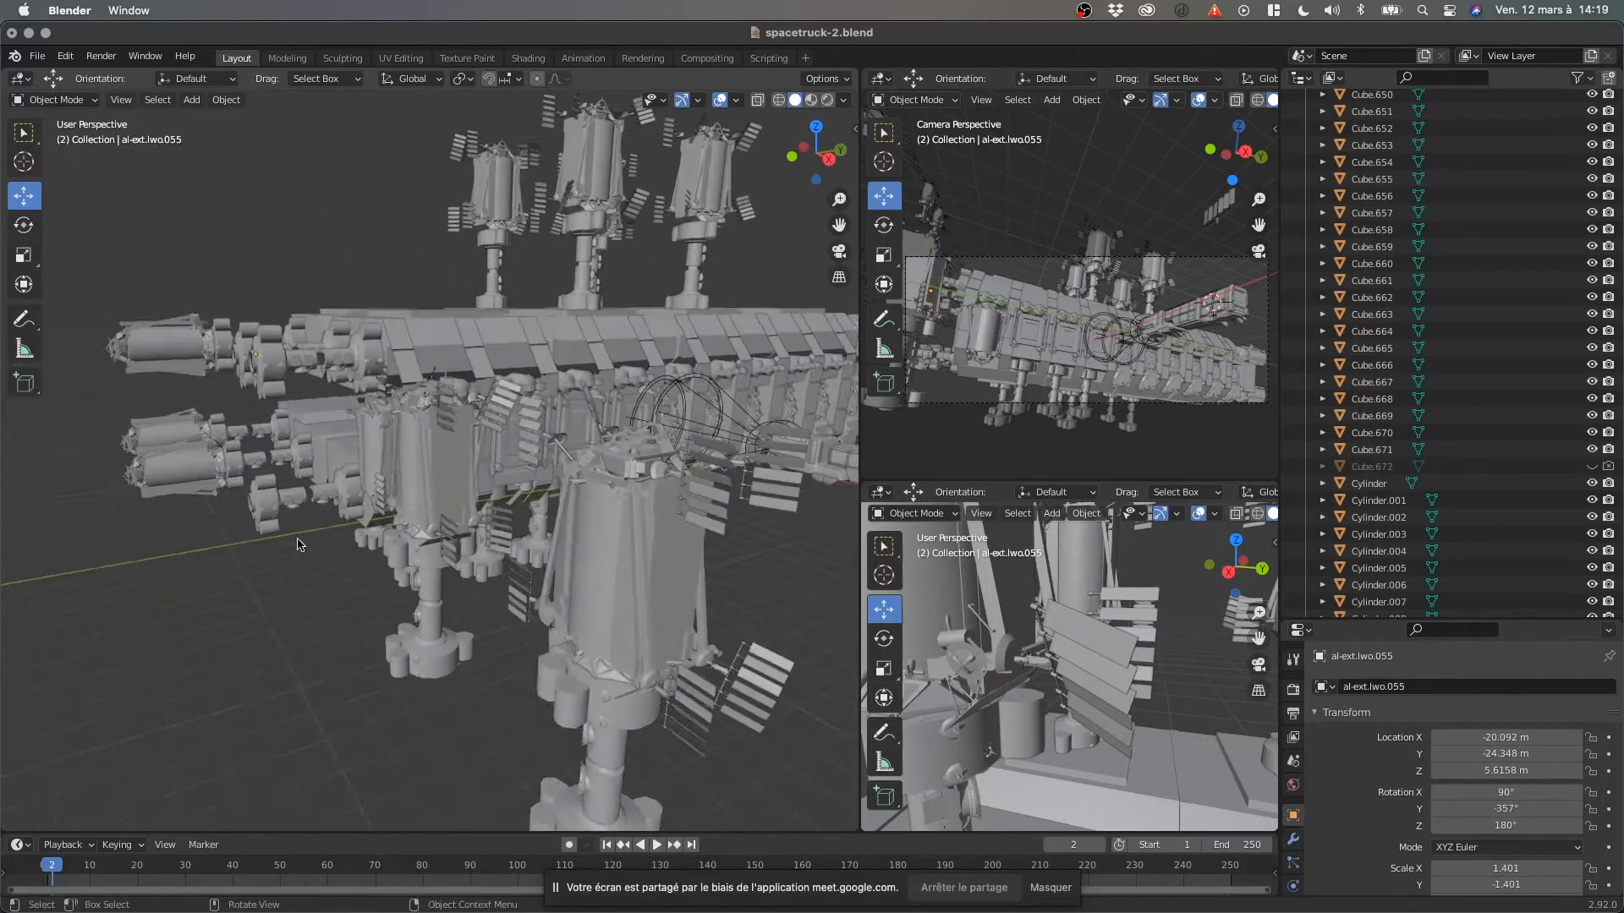
Try moving the upper hull block about 26 m along X away from the station, and undo the move.
scroll(322, 473, down, 3)
middle_drag(381, 370, 362, 506)
scroll(341, 377, up, 3)
middle_drag(349, 582, 368, 544)
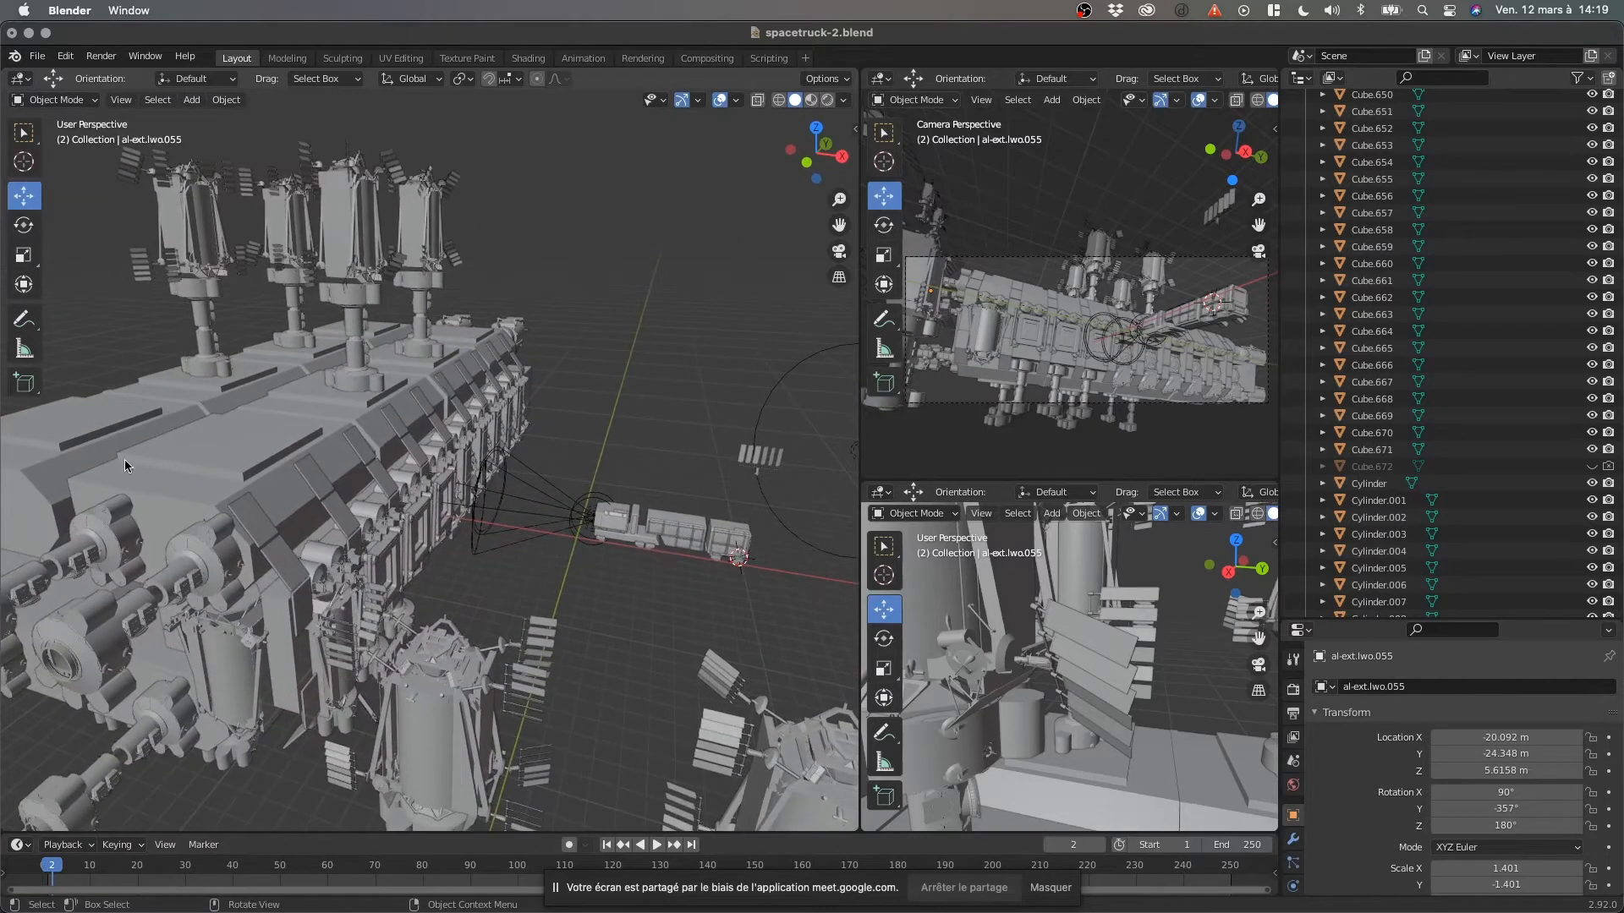
click(195, 484)
scroll(169, 526, down, 4)
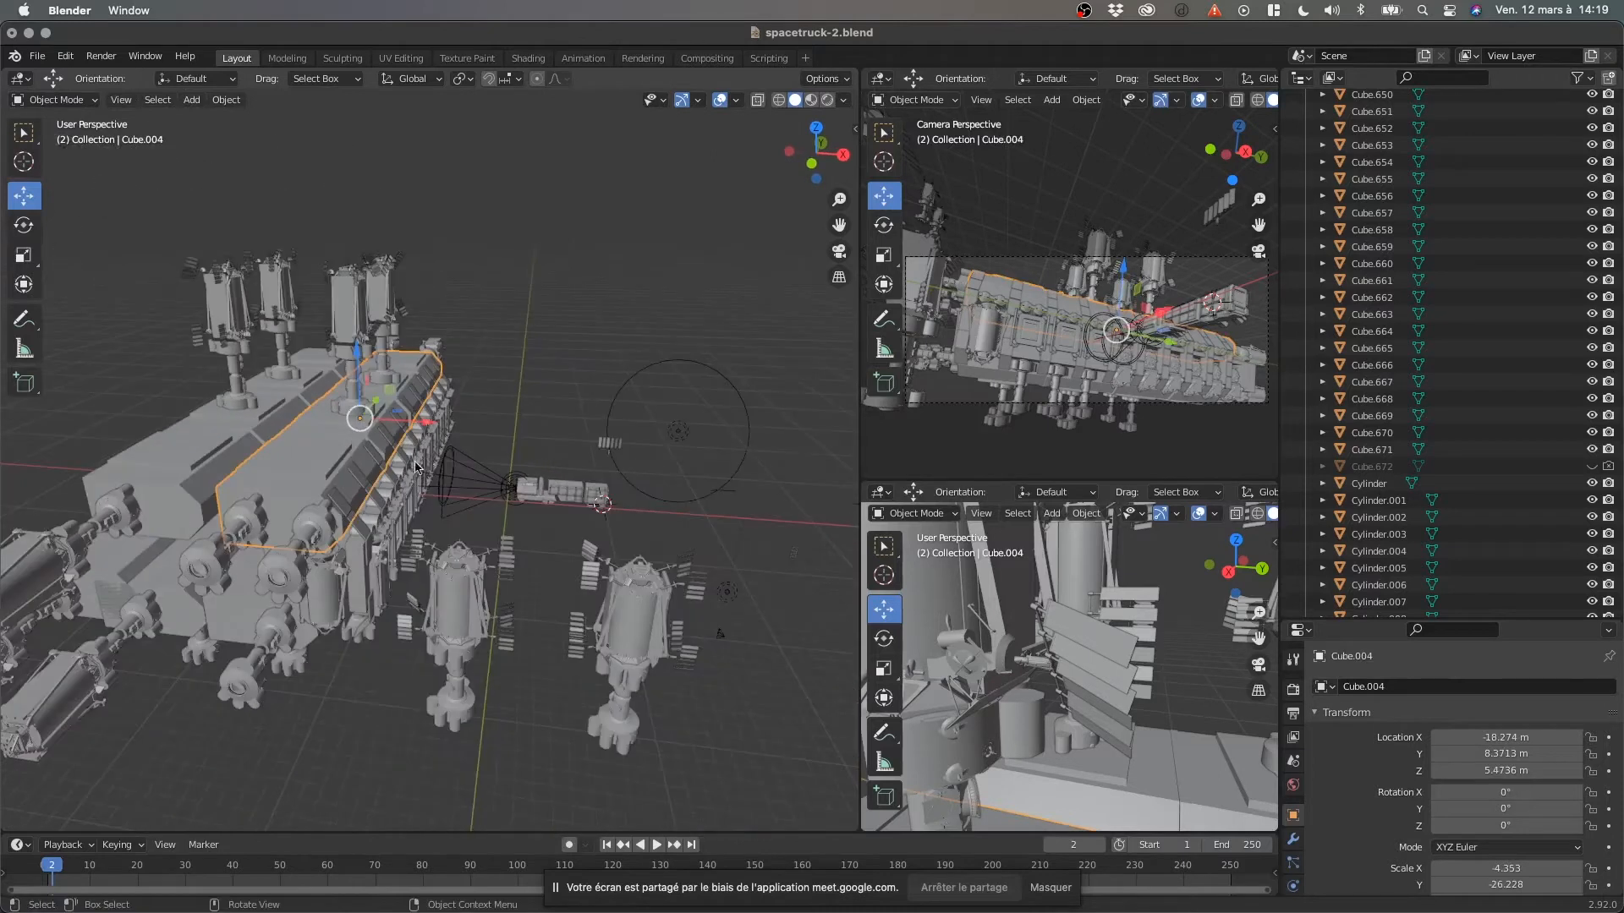
drag(406, 425, 700, 301)
key(KP_Decimal)
middle_drag(630, 505, 467, 514)
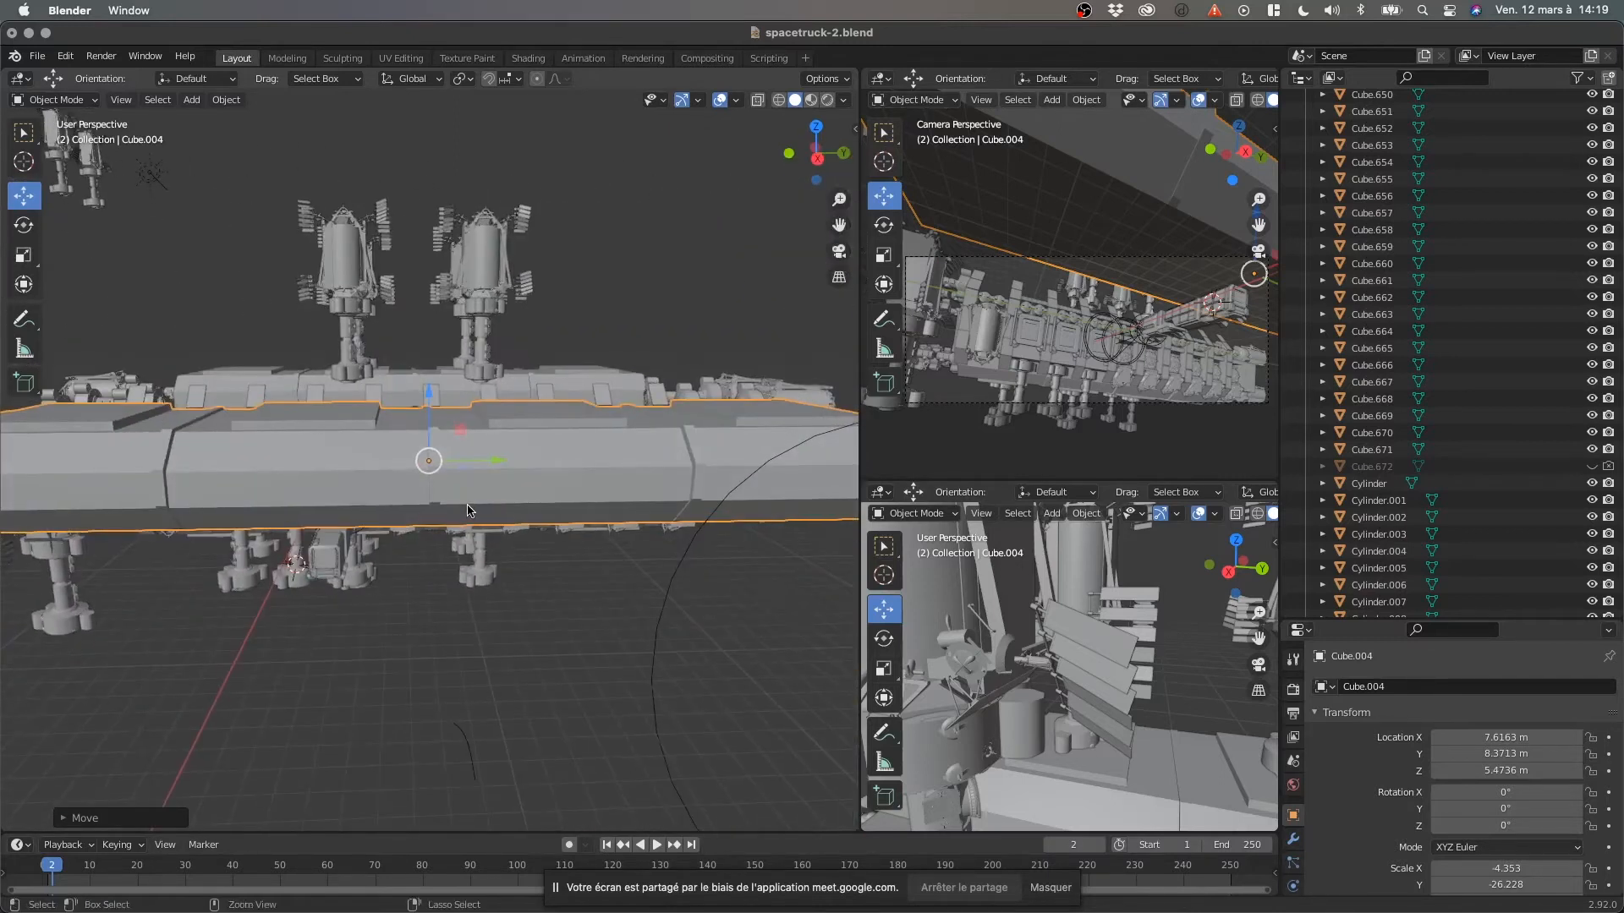
key(super+z)
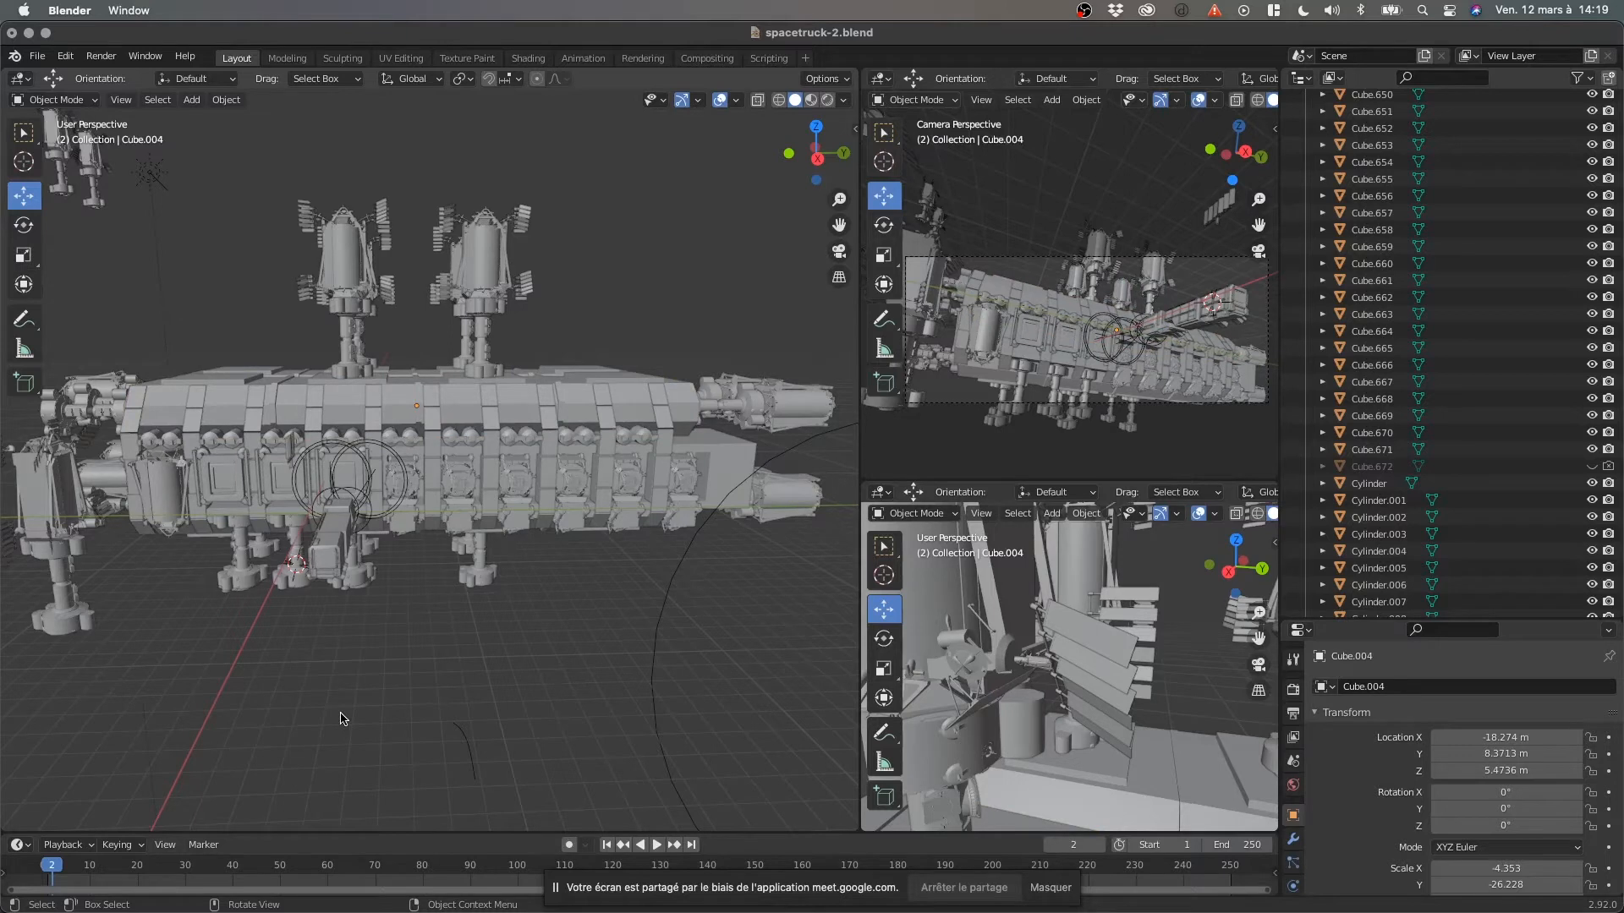
Select the small round module at the upper corner of a hull hatch and frame it in both viewports.
middle_drag(247, 513, 403, 457)
scroll(169, 506, up, 3)
scroll(448, 506, up, 3)
click(403, 450)
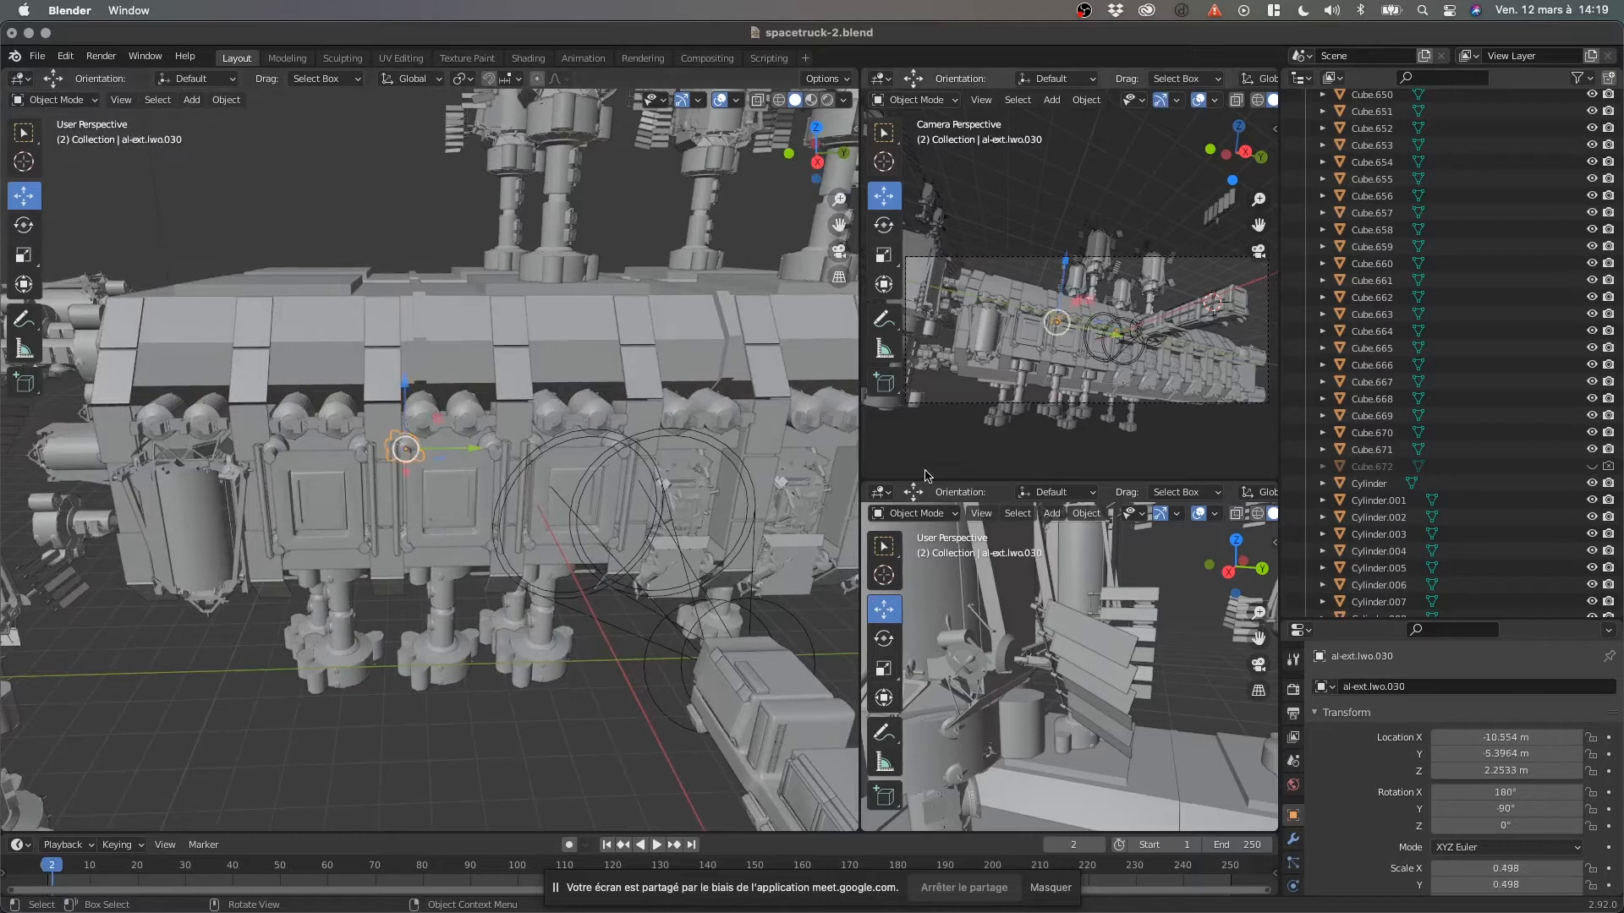
key(KP_Decimal)
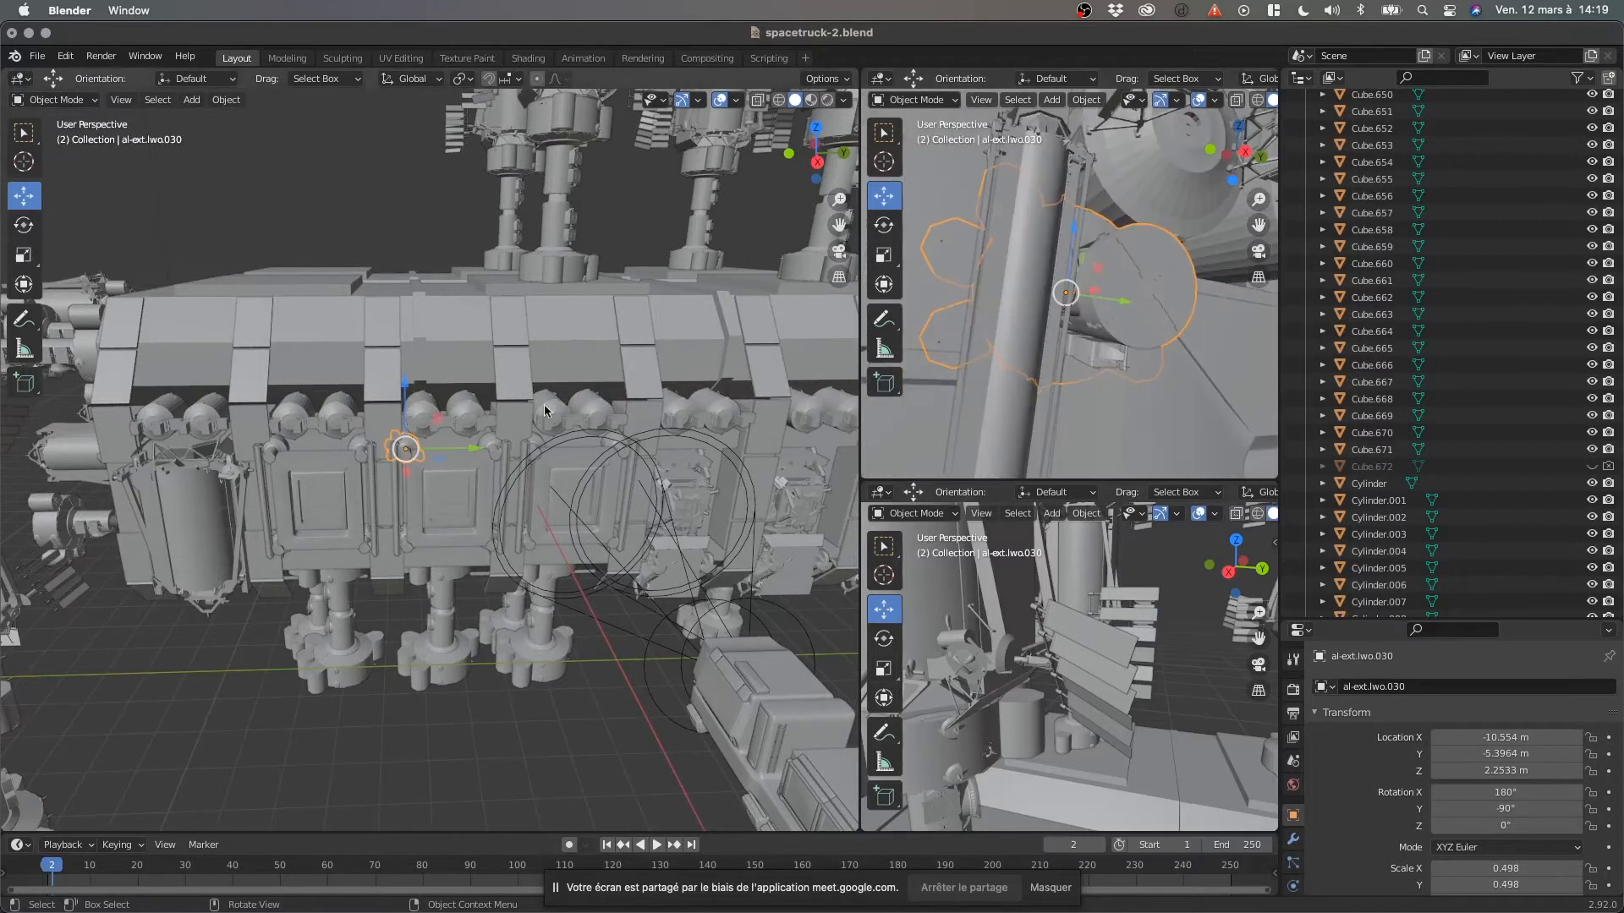
key(KP_Decimal)
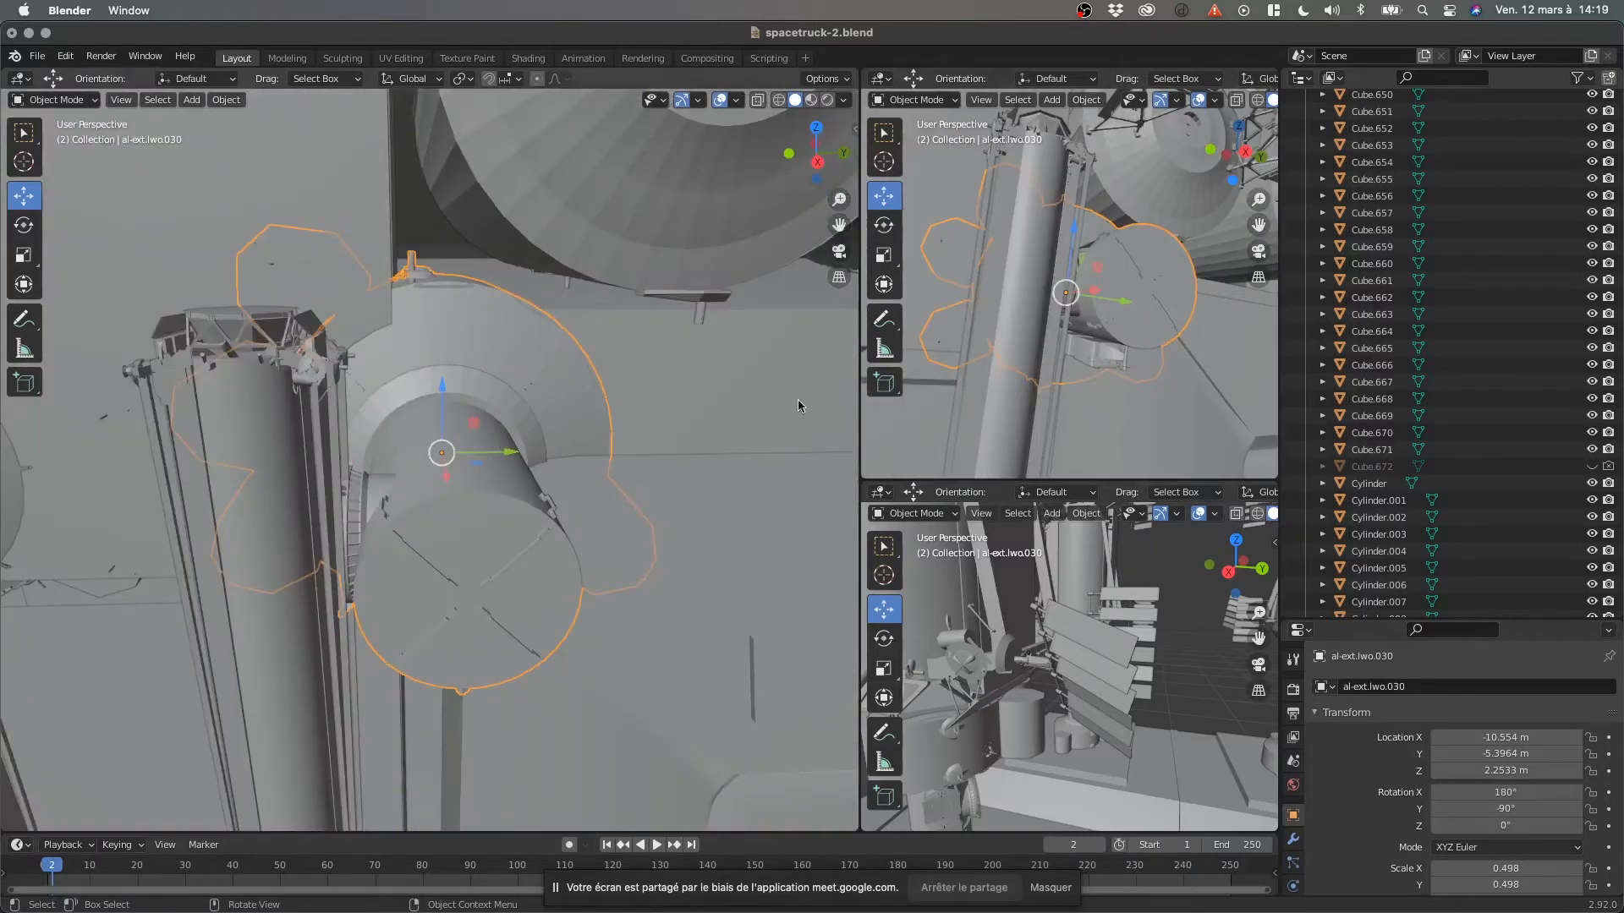
Try pulling the round hatch module about 1.47 m outward along X, and undo the move.
middle_drag(496, 455, 517, 375)
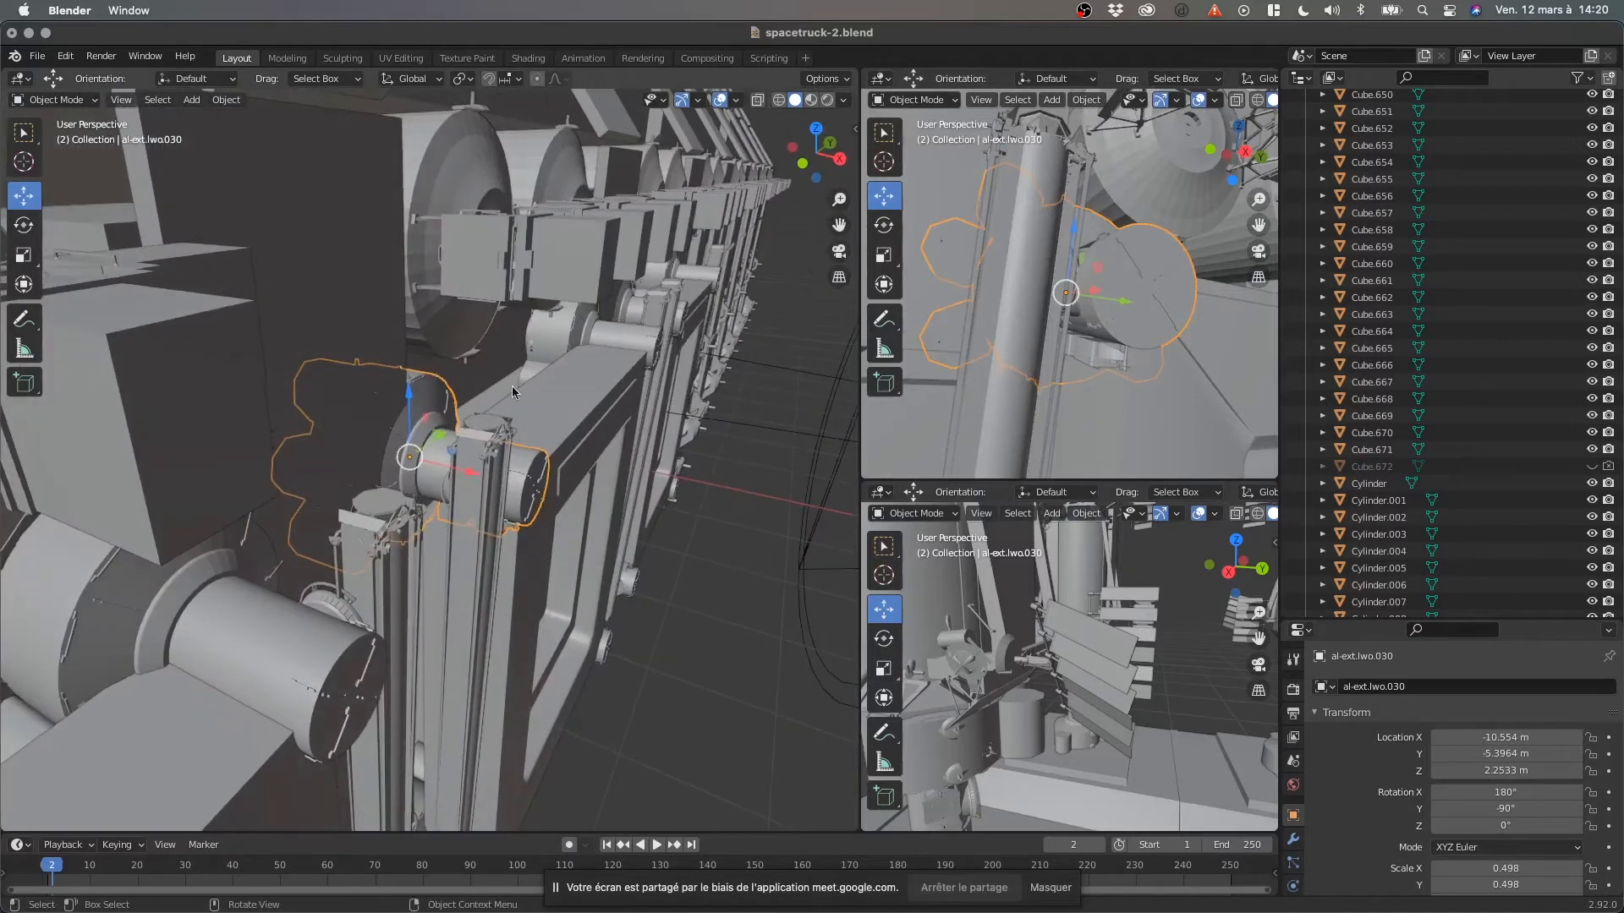
drag(462, 475, 682, 536)
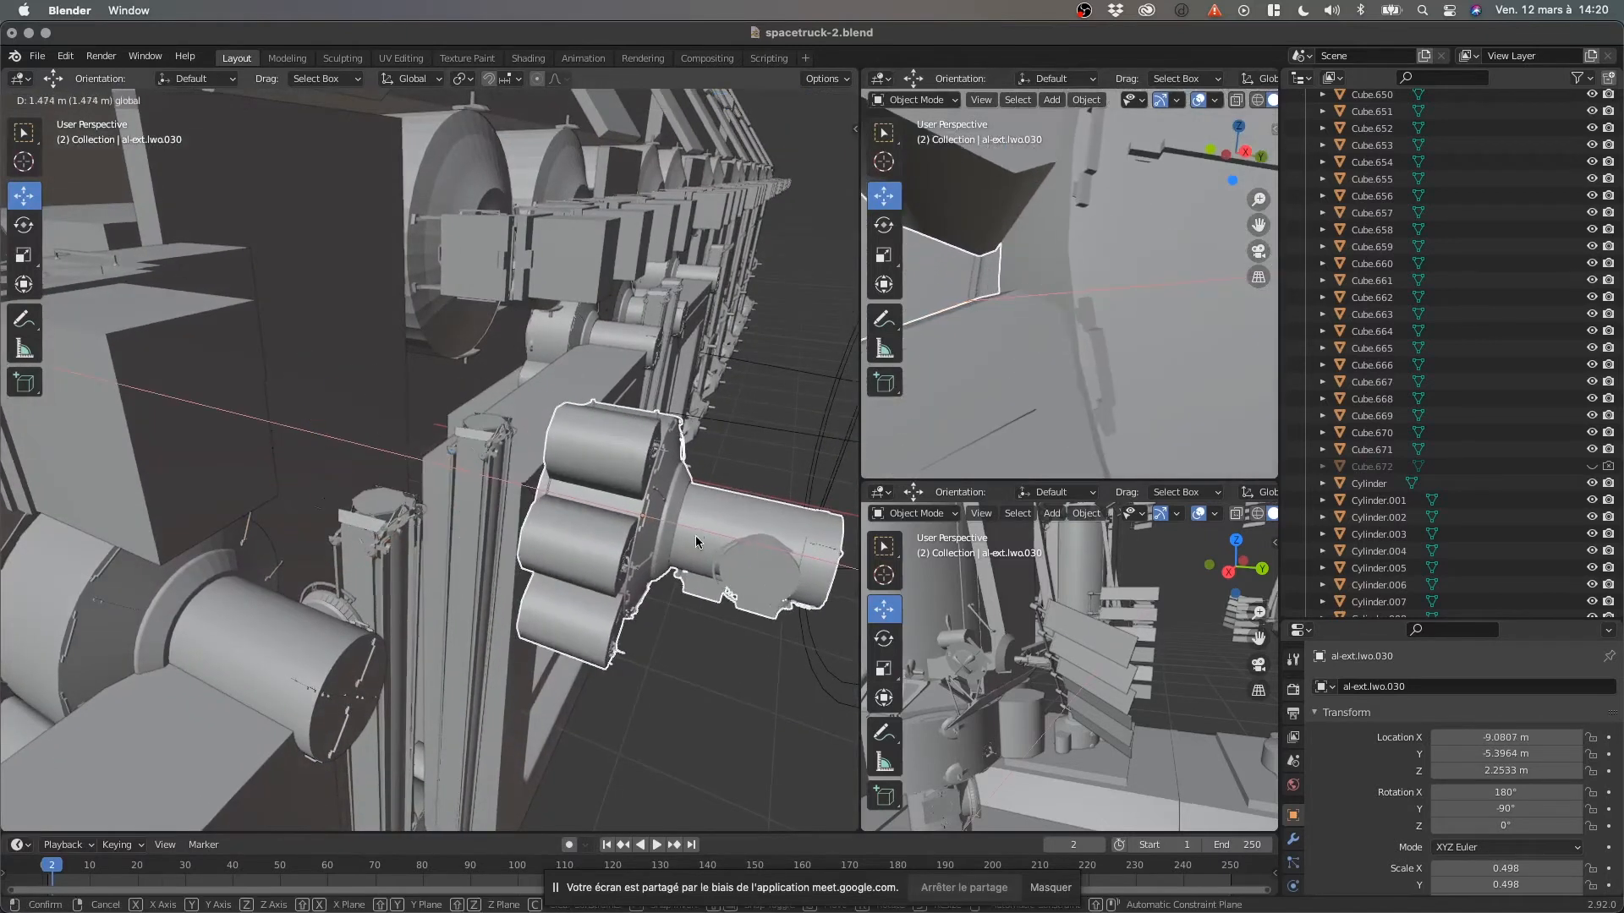
key(KP_Decimal)
scroll(619, 519, down, 5)
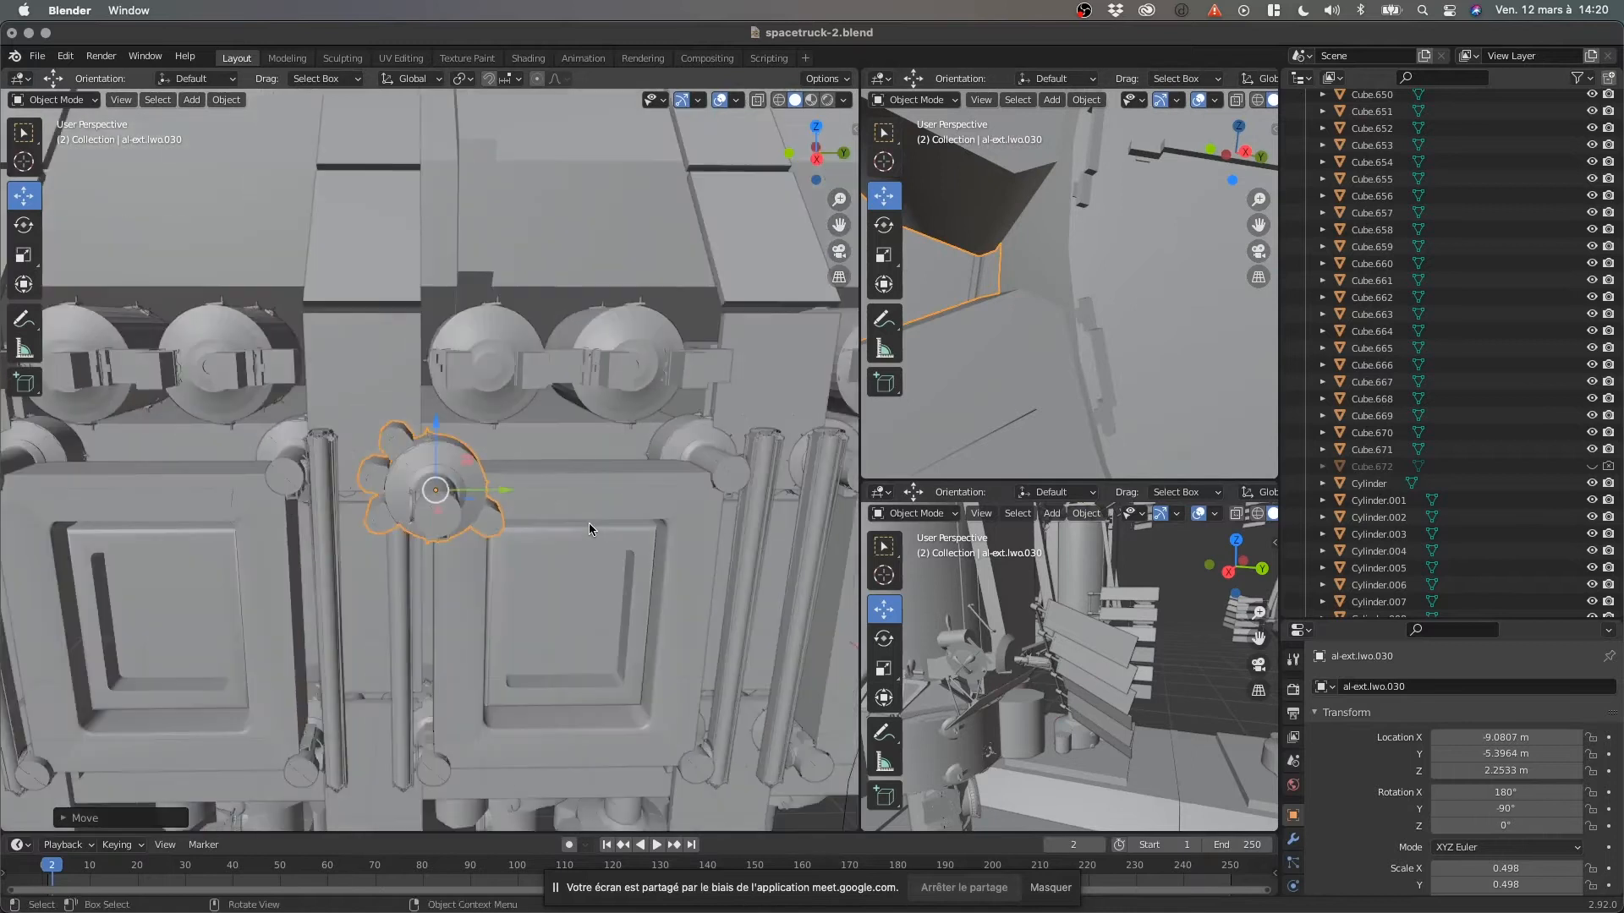
key(ctrl+z)
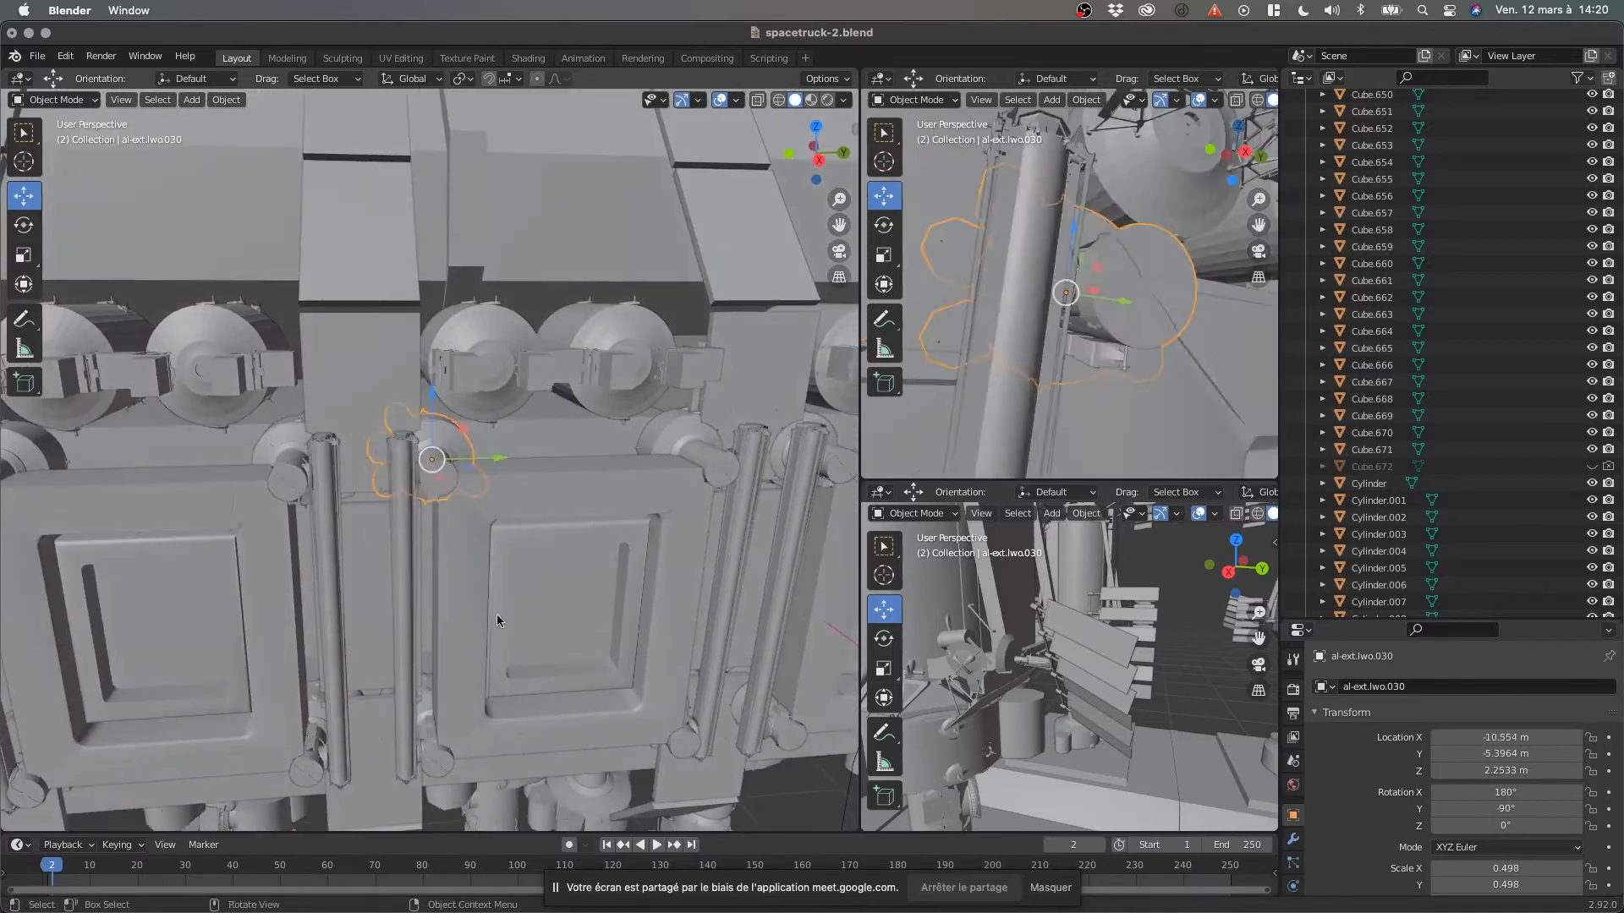
Select the thin vertical column beside the hatch and examine its frame and details up close.
click(401, 644)
scroll(399, 626, down, 2)
middle_drag(399, 632, 413, 623)
scroll(415, 624, up, 4)
scroll(417, 628, up, 2)
scroll(369, 480, up, 4)
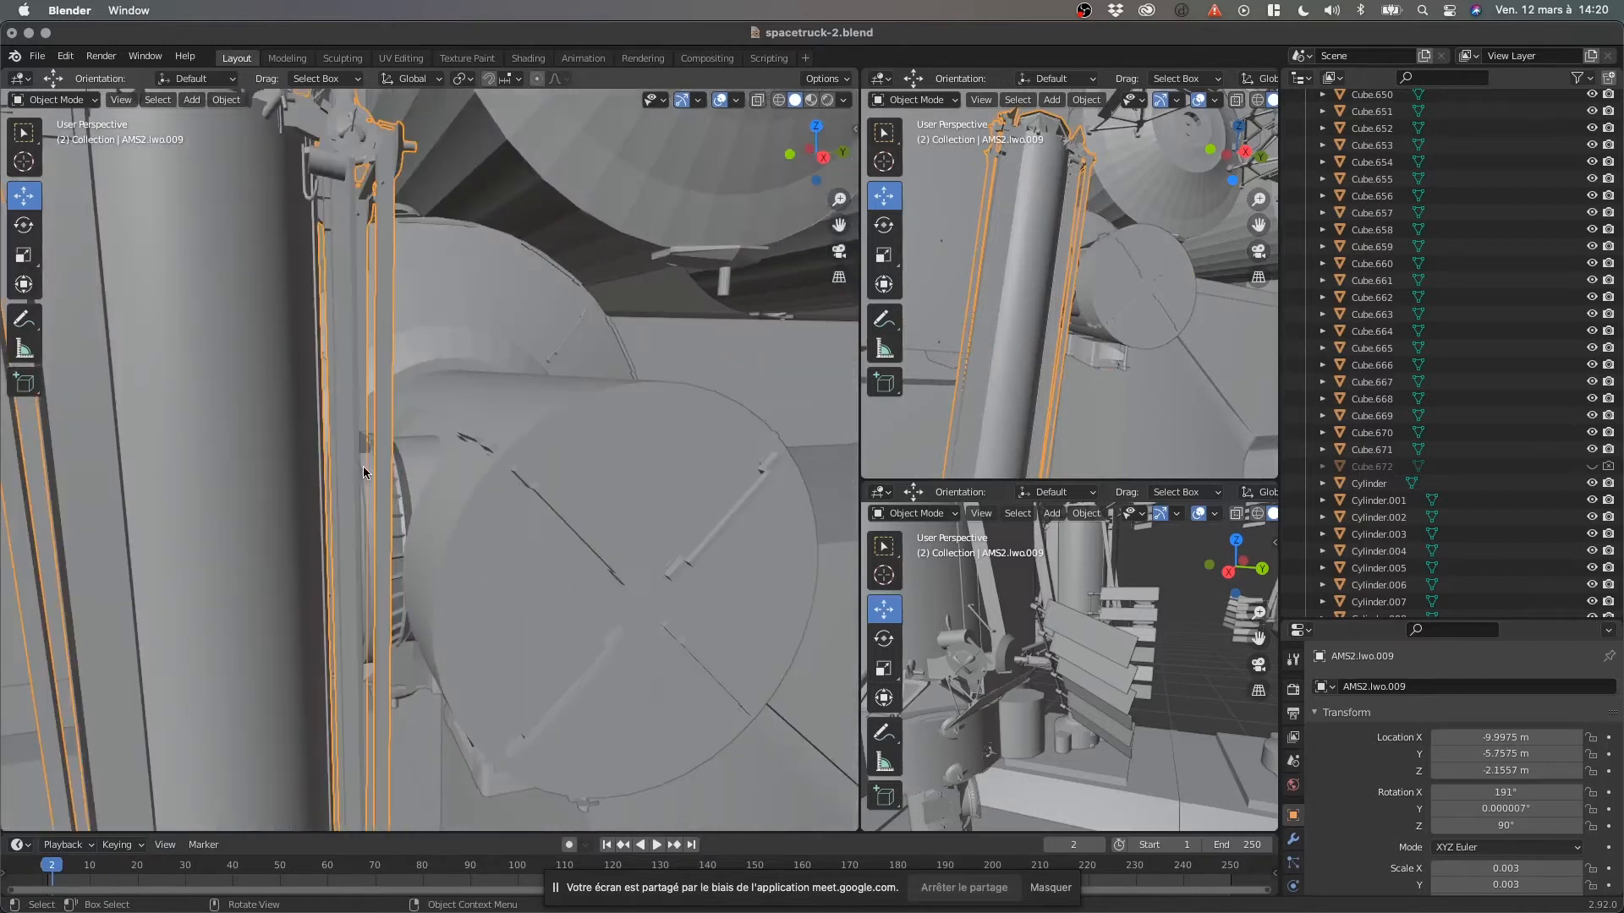
scroll(352, 456, down, 1)
scroll(455, 511, down, 6)
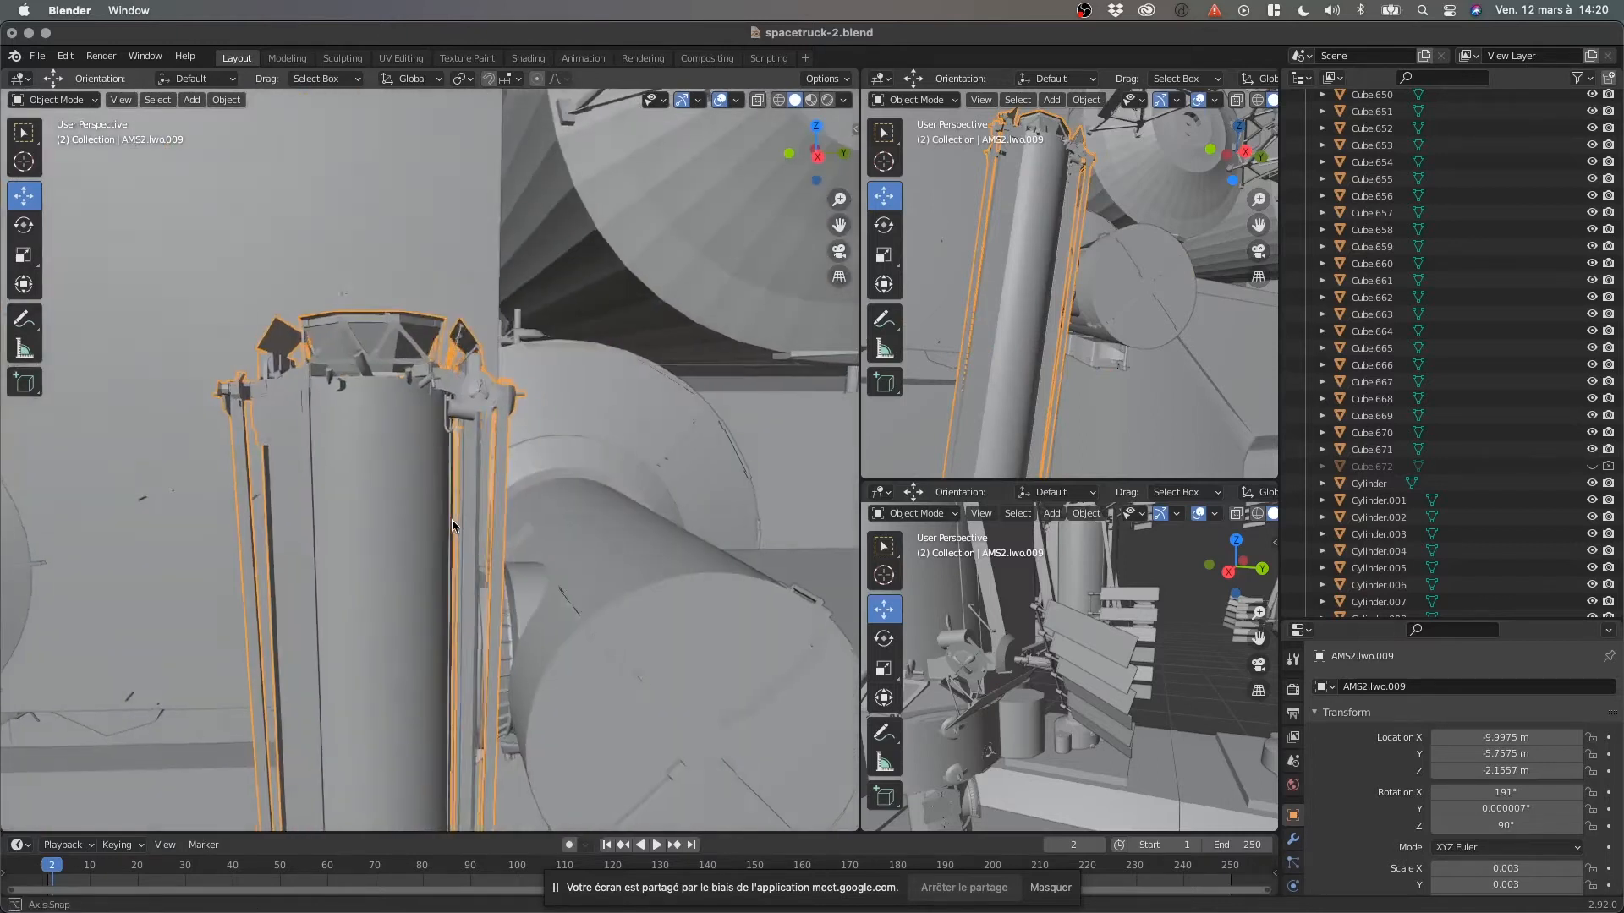
scroll(457, 533, down, 3)
Zoom the main viewport out to the hull side and restore the camera view in the second viewport.
middle_drag(457, 533, 626, 703)
click(615, 712)
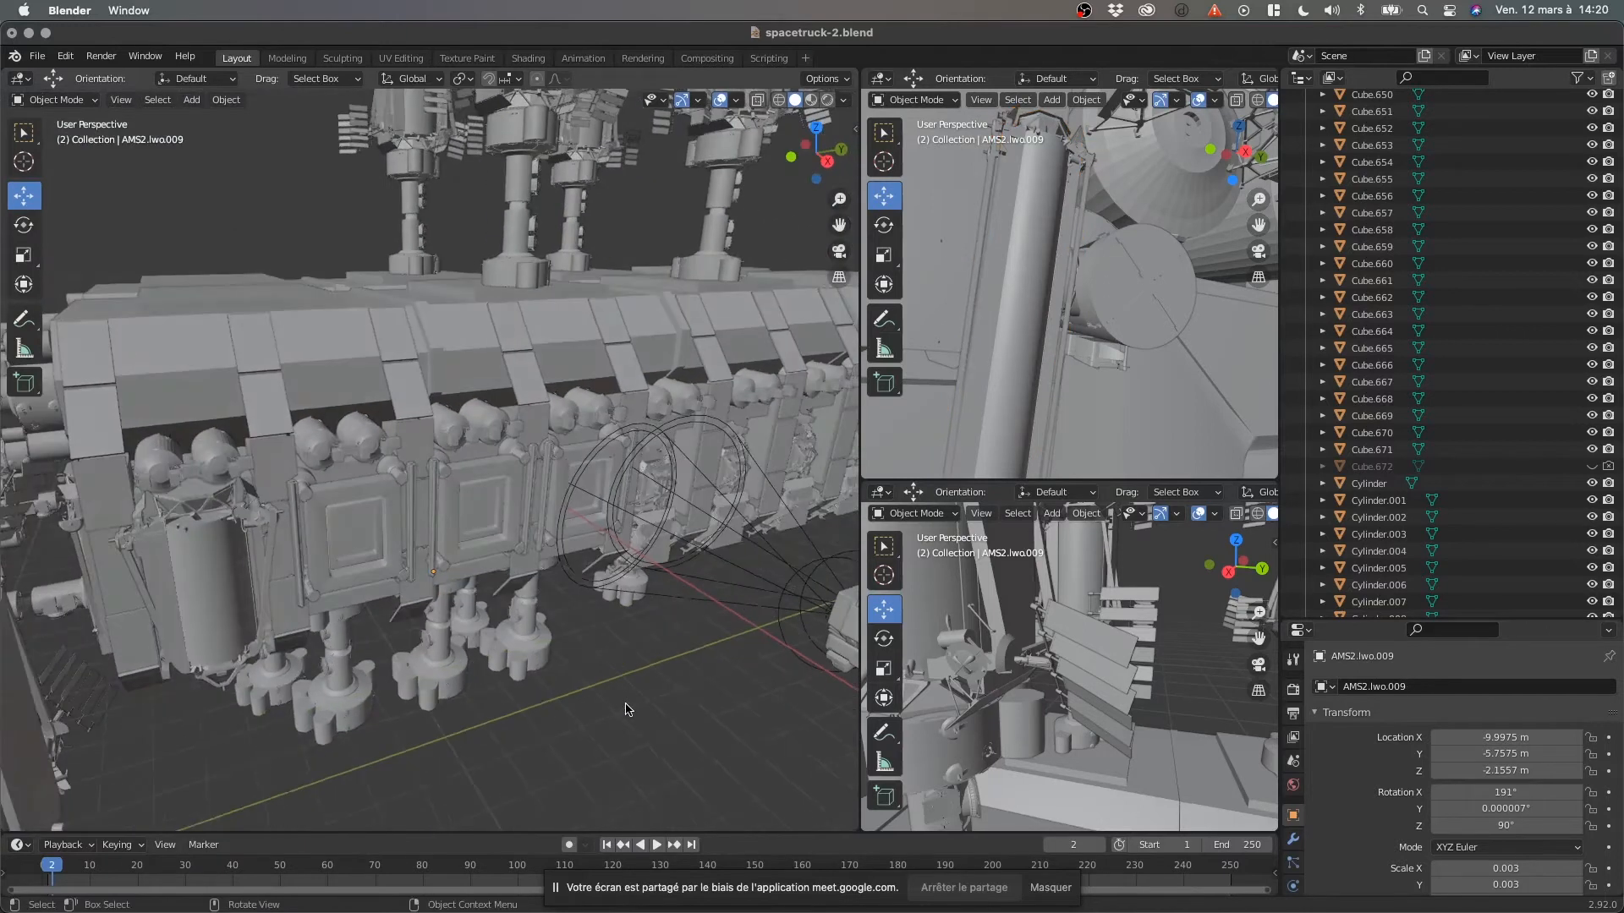
click(1033, 318)
key(KP_0)
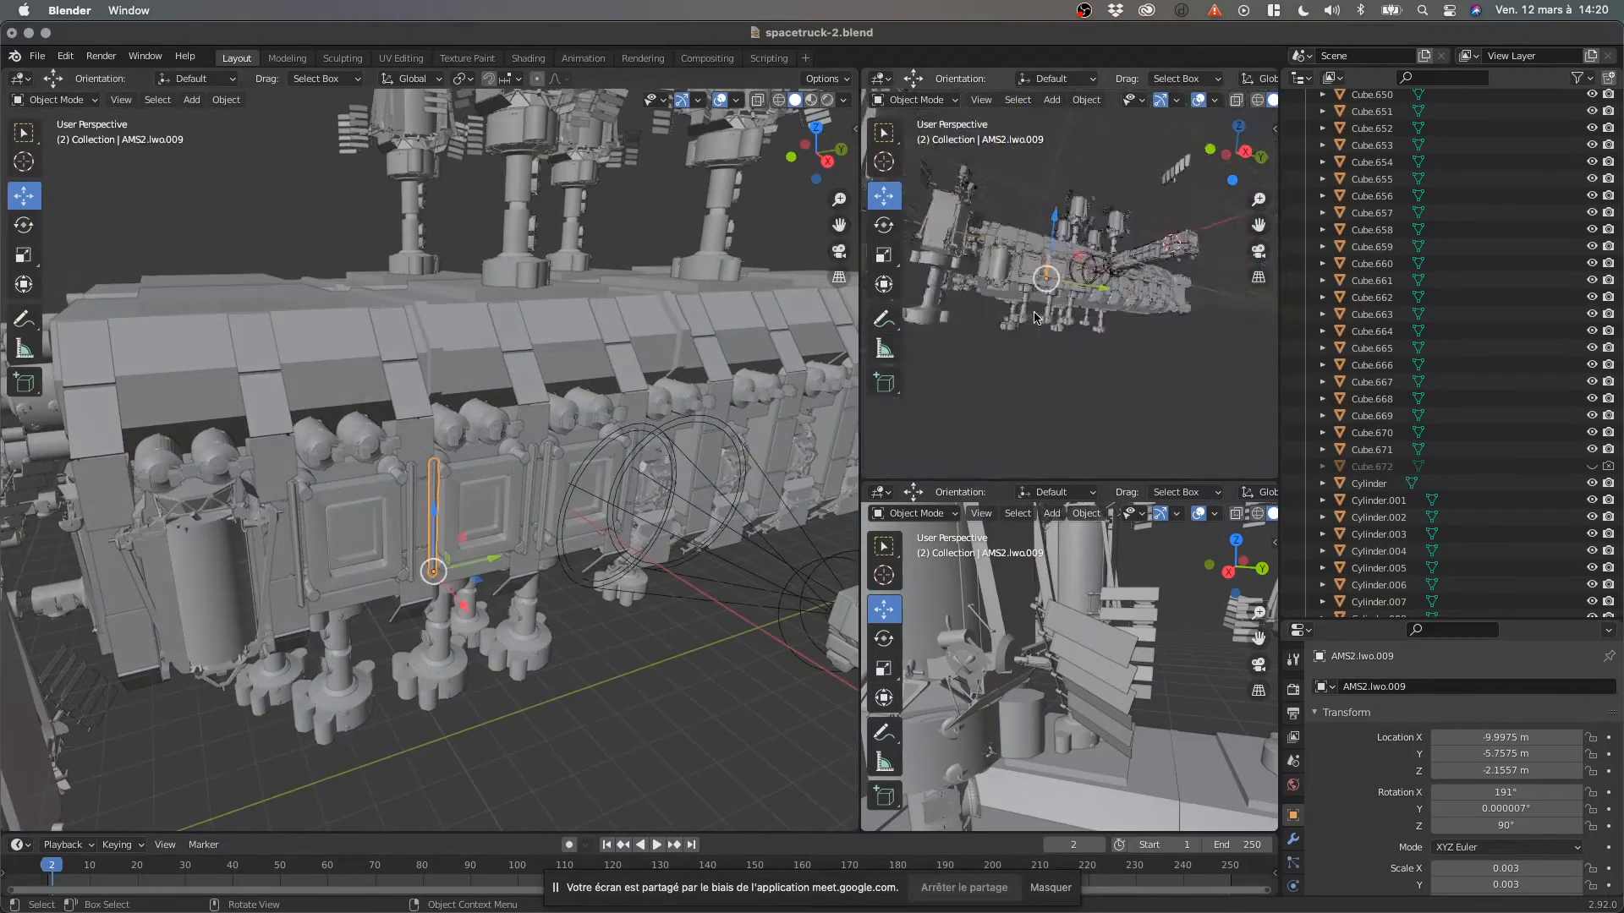
Select one panel of the panel array above the truck and frame it in the main viewport.
click(677, 680)
scroll(675, 684, down, 6)
shift+middle_drag(674, 687, 584, 689)
click(479, 581)
middle_drag(542, 633, 573, 640)
key(KP_Decimal)
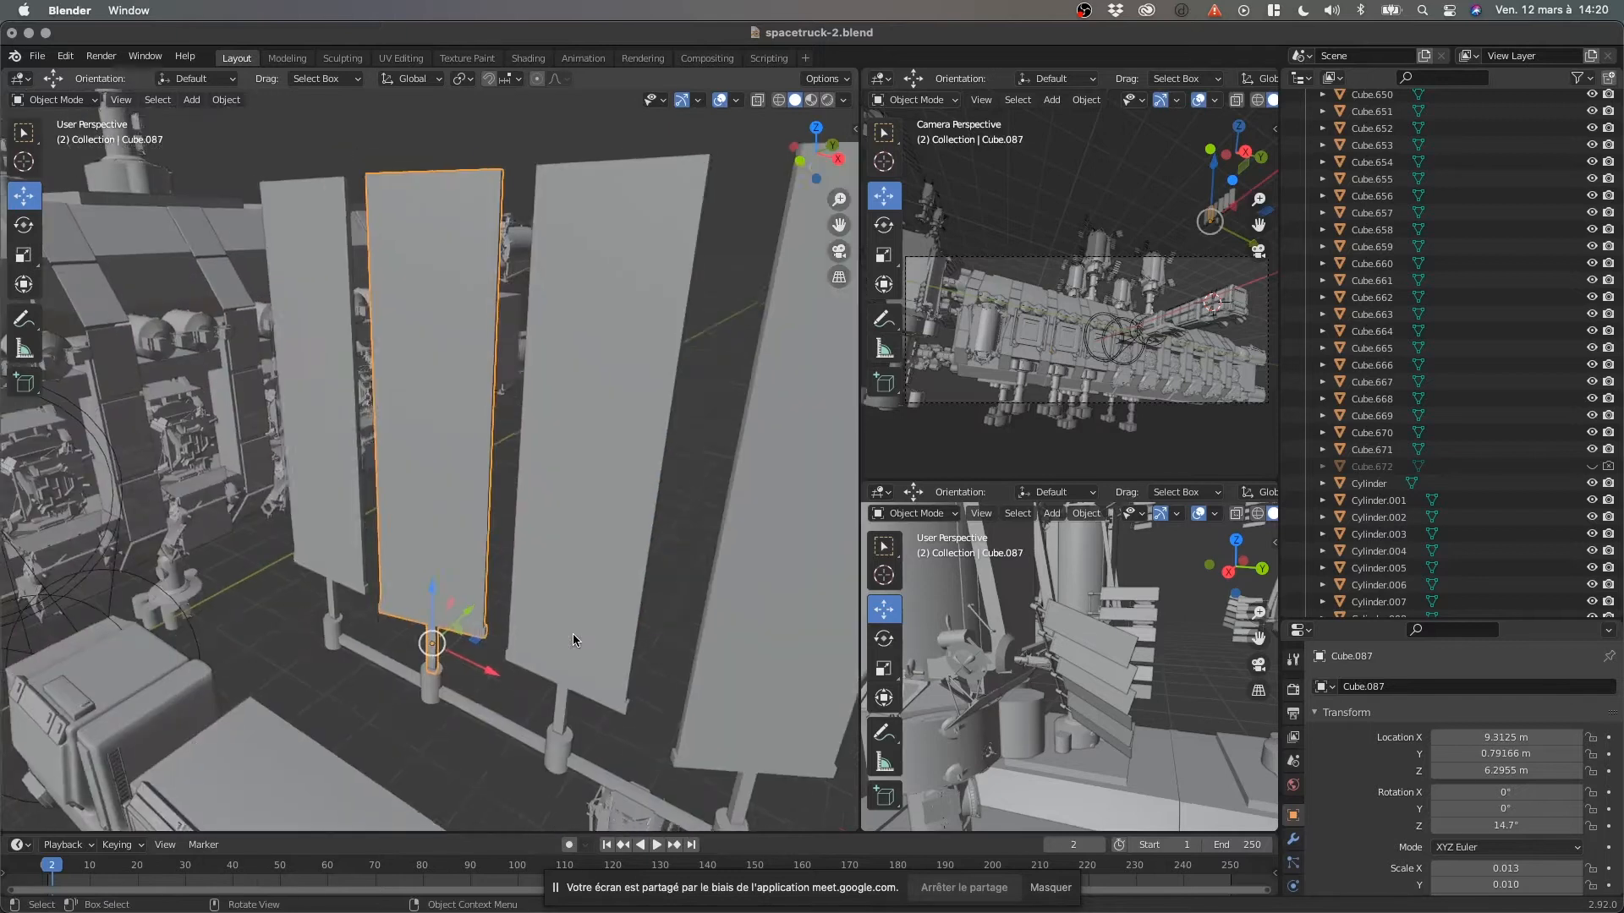
Examine the six-panel array above the truck from several angles, selecting another of its panels.
scroll(471, 580, down, 2)
scroll(512, 557, down, 3)
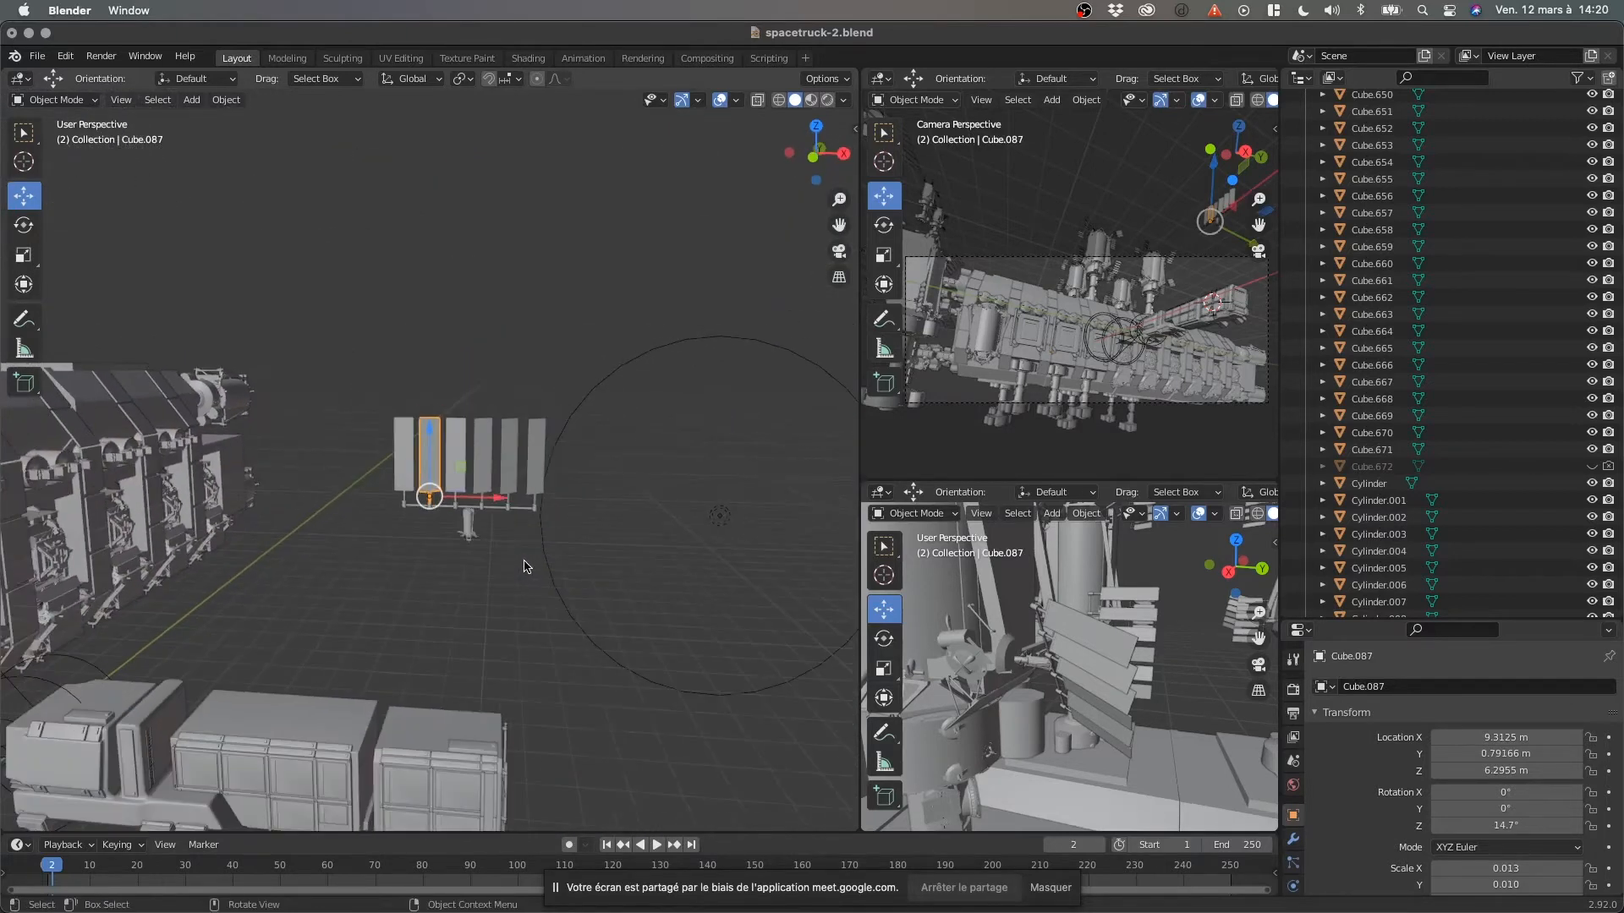
click(516, 596)
middle_drag(519, 542, 500, 568)
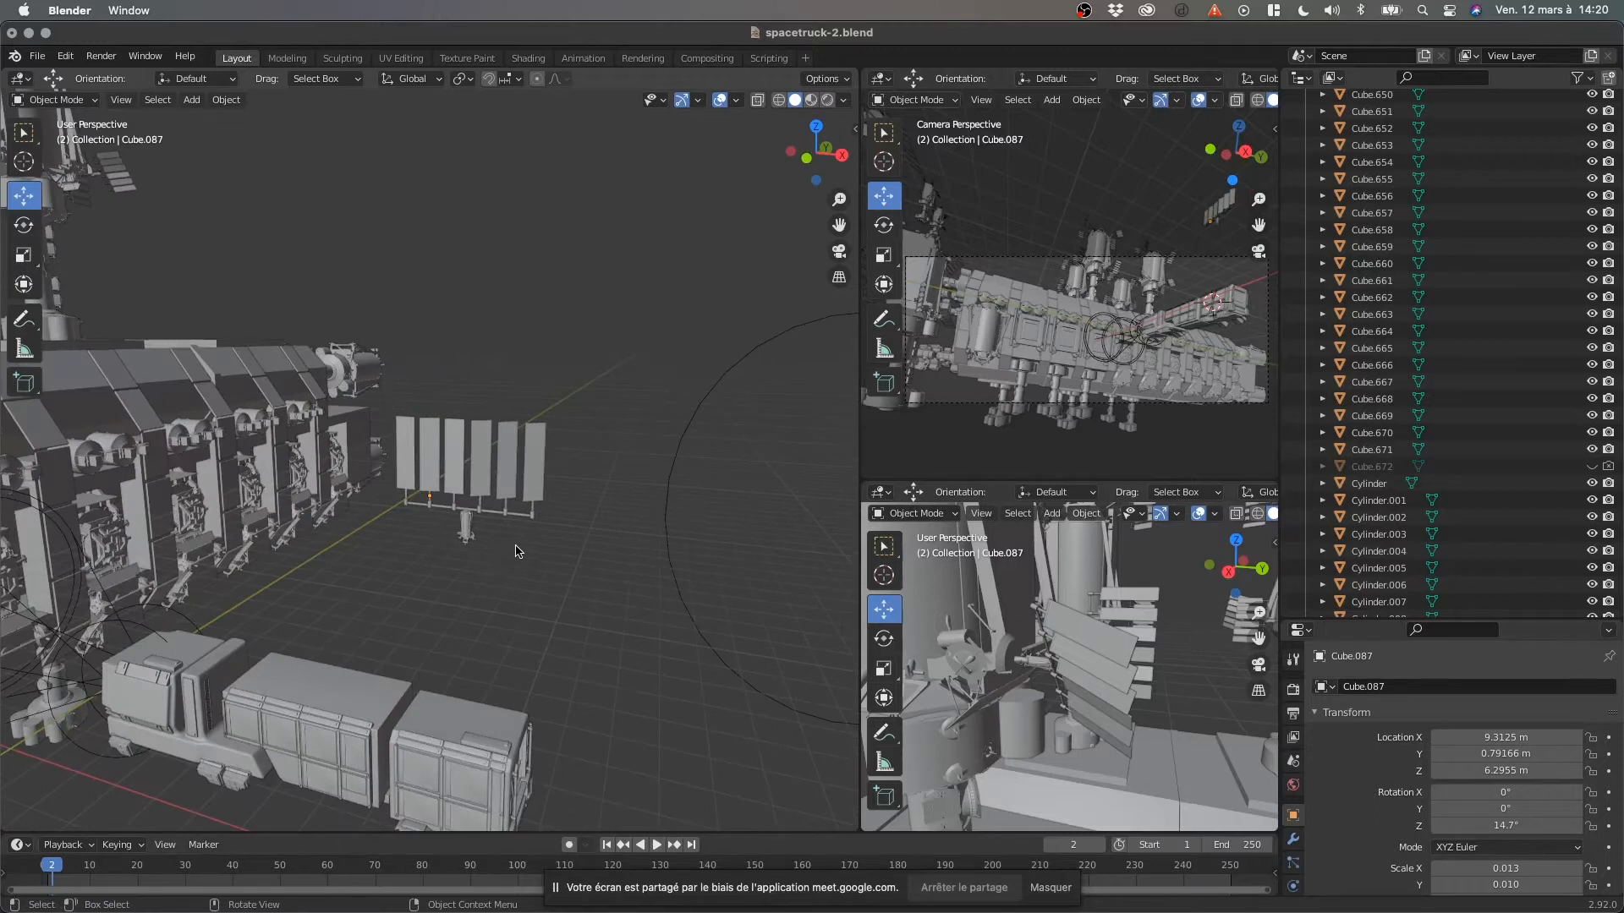
middle_drag(555, 500, 514, 516)
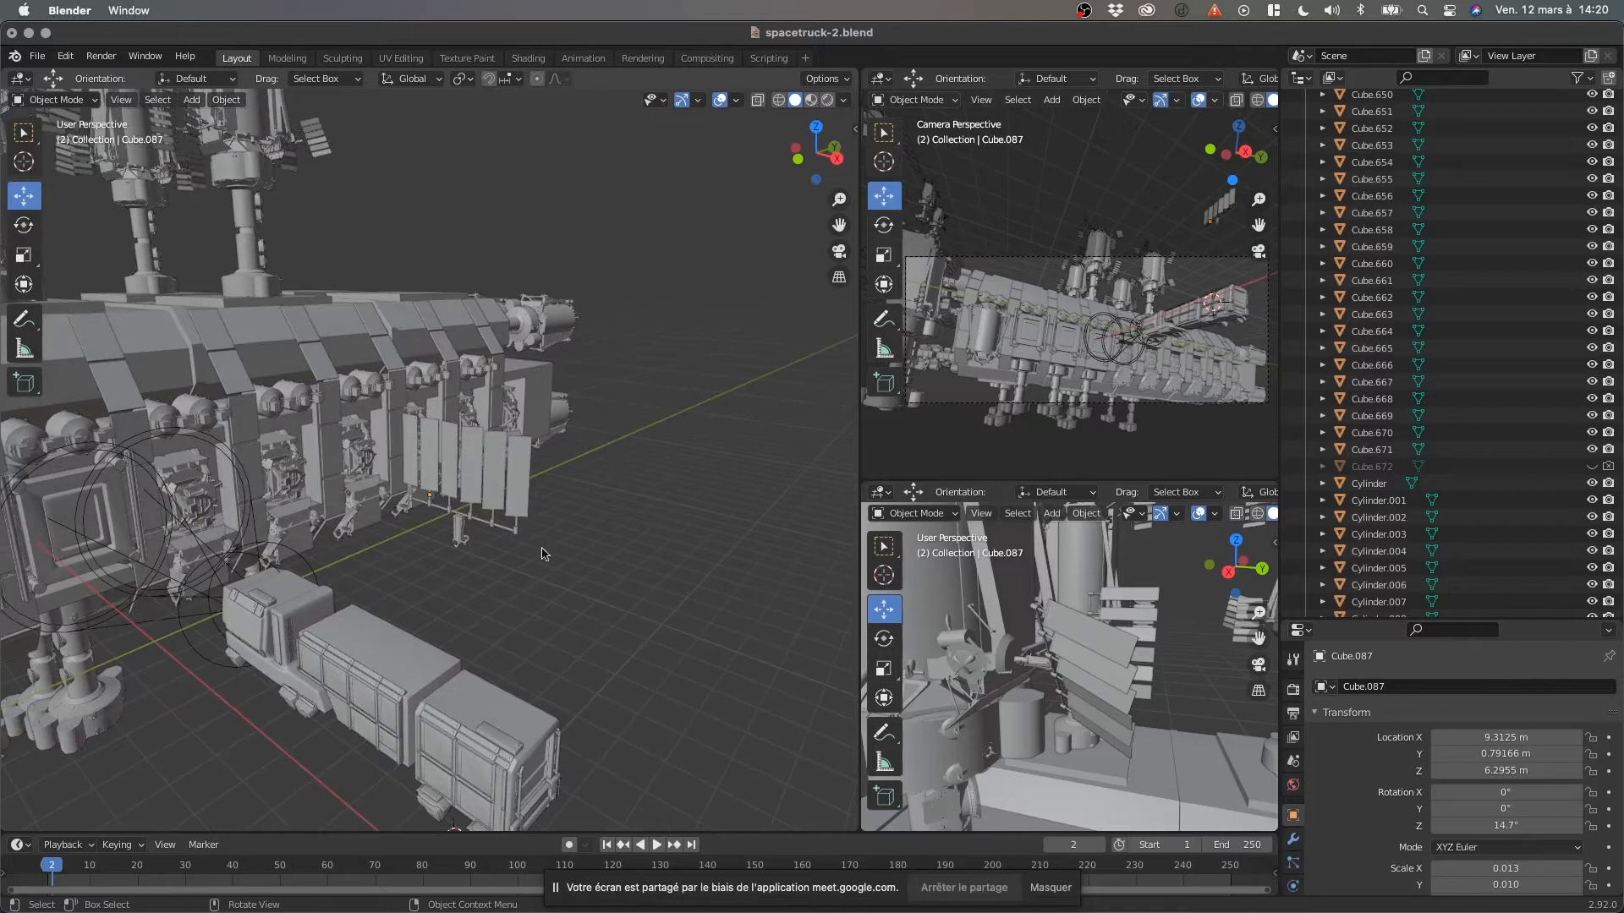
middle_drag(539, 450, 572, 598)
click(508, 504)
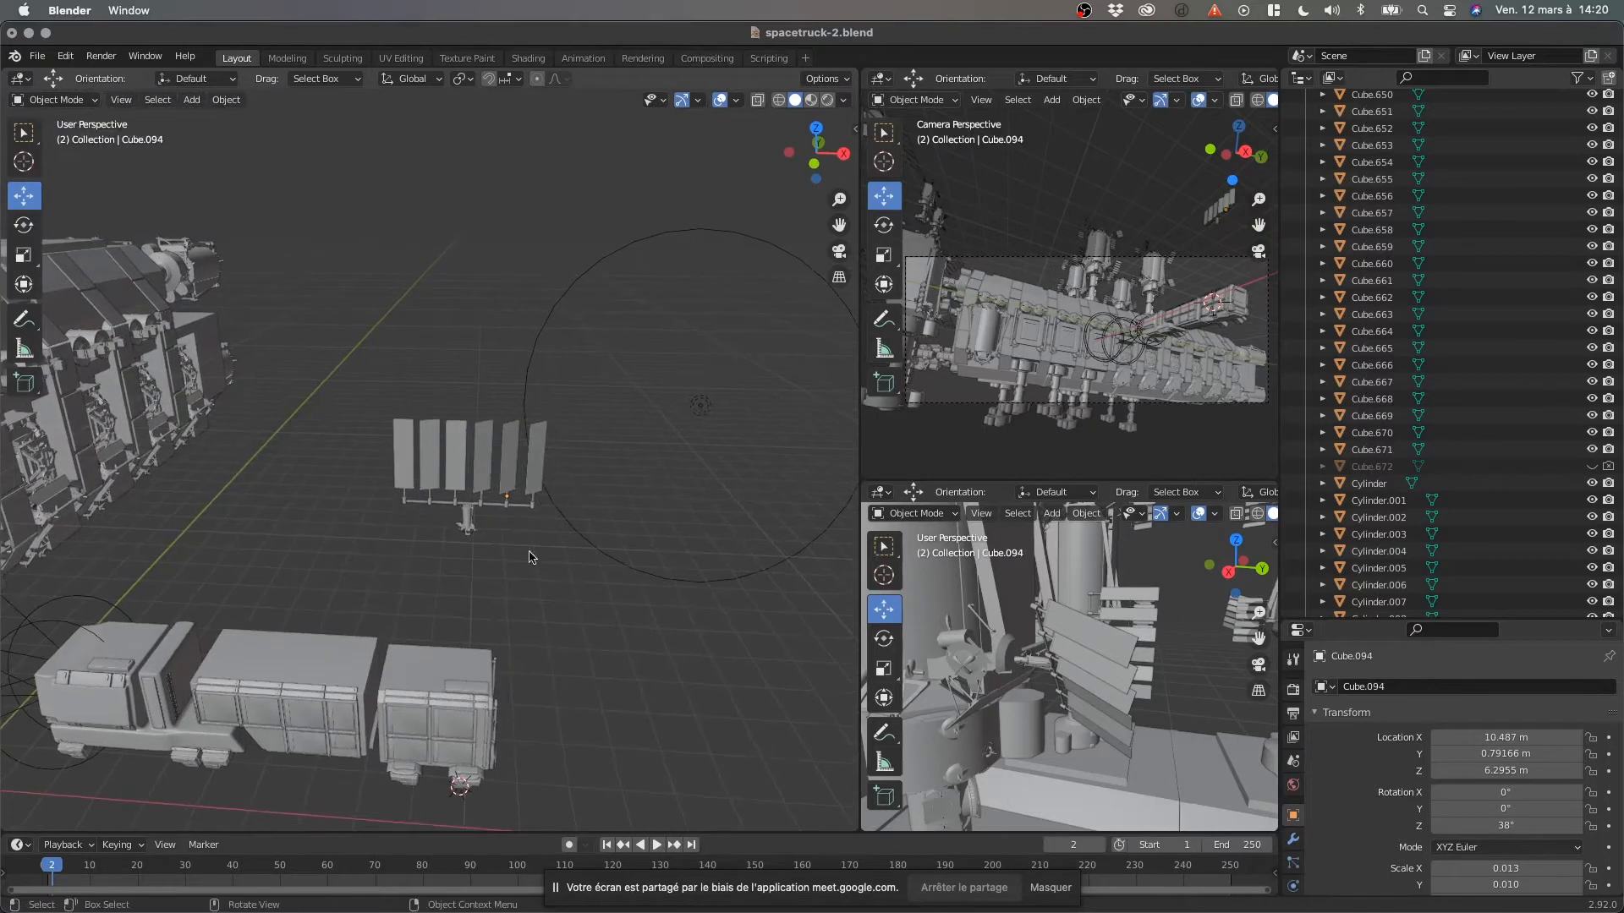
middle_drag(518, 548, 525, 562)
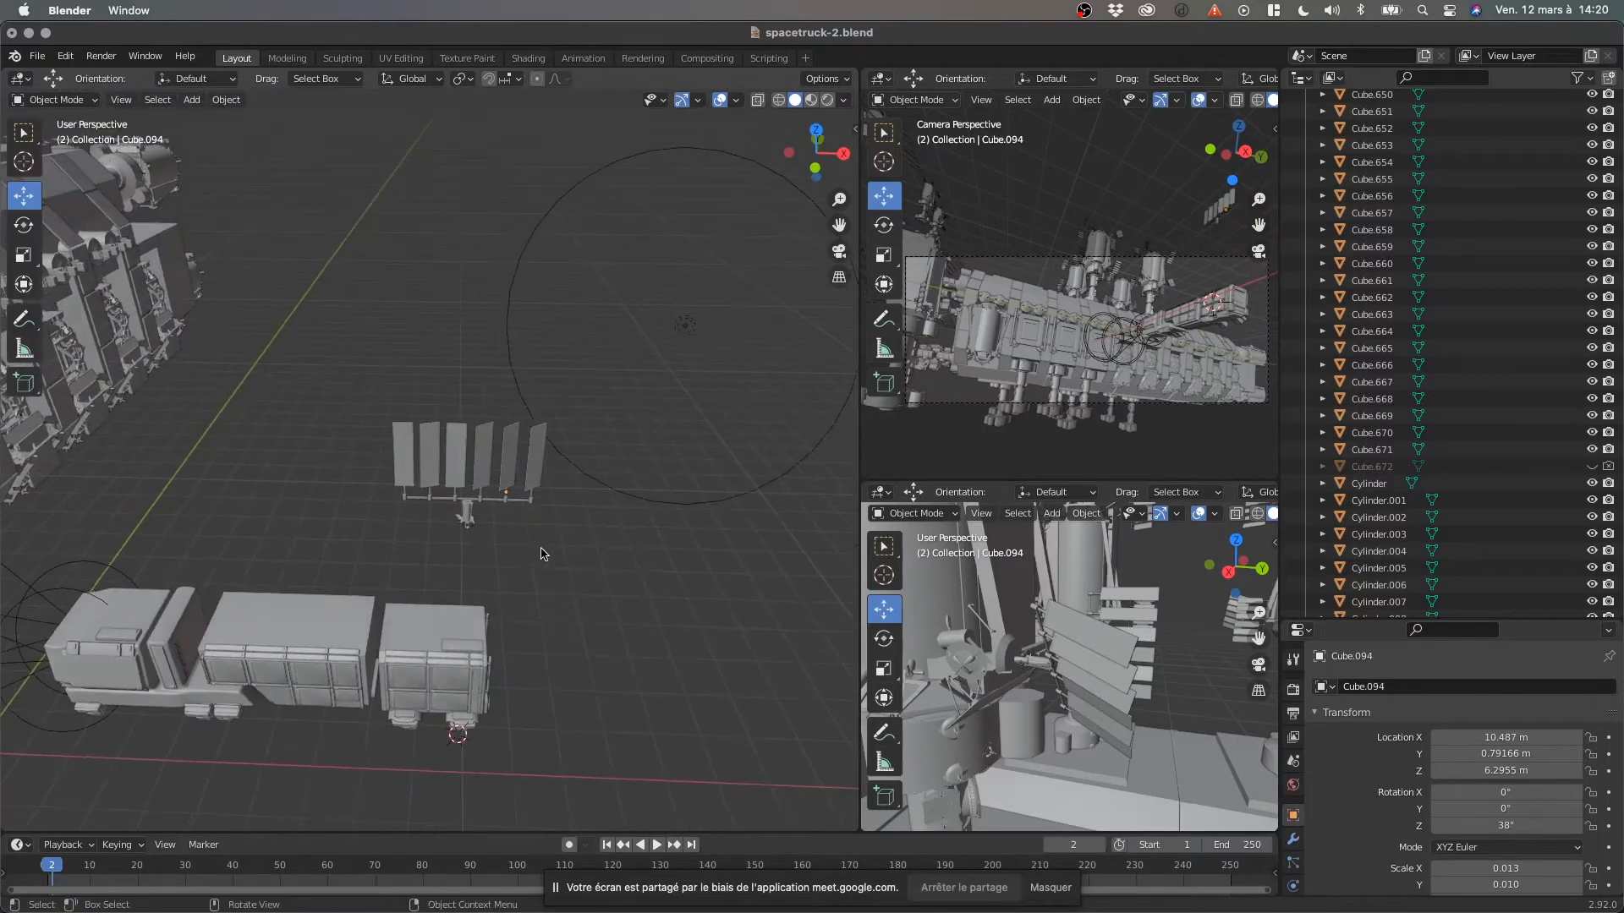
middle_drag(500, 539, 484, 523)
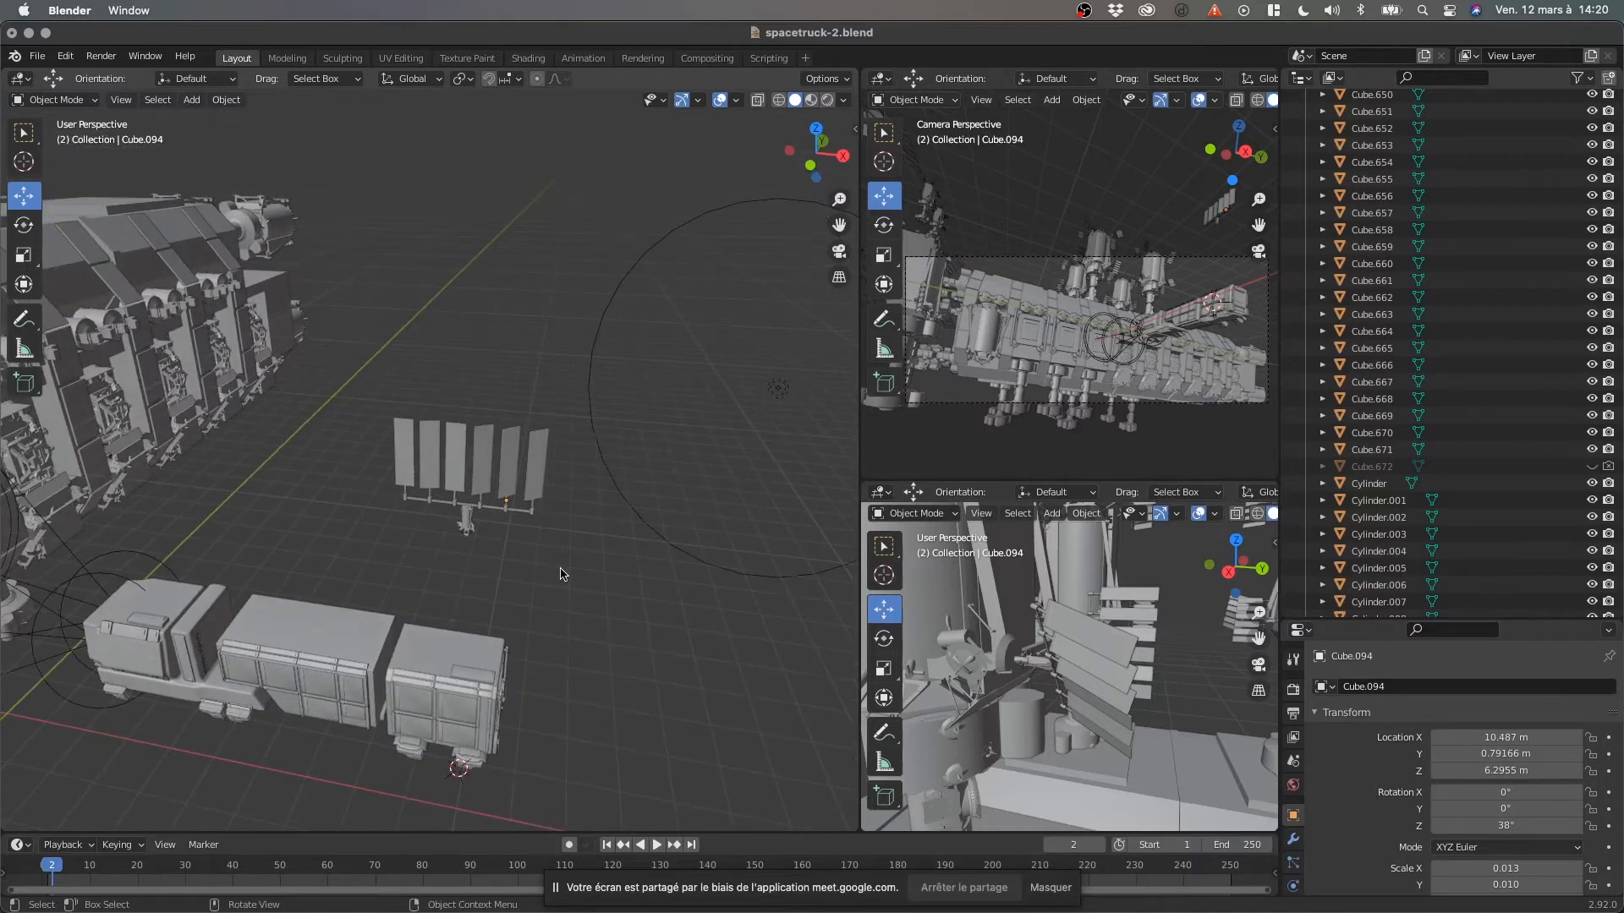
Examine the tower modules and their panel arrays on top of the hull, and return to the camera view.
scroll(237, 528, down, 5)
shift+middle_drag(135, 472, 499, 461)
click(430, 301)
middle_drag(461, 288, 461, 245)
key(KP_Decimal)
scroll(457, 242, down, 8)
click(313, 225)
middle_drag(370, 359, 464, 282)
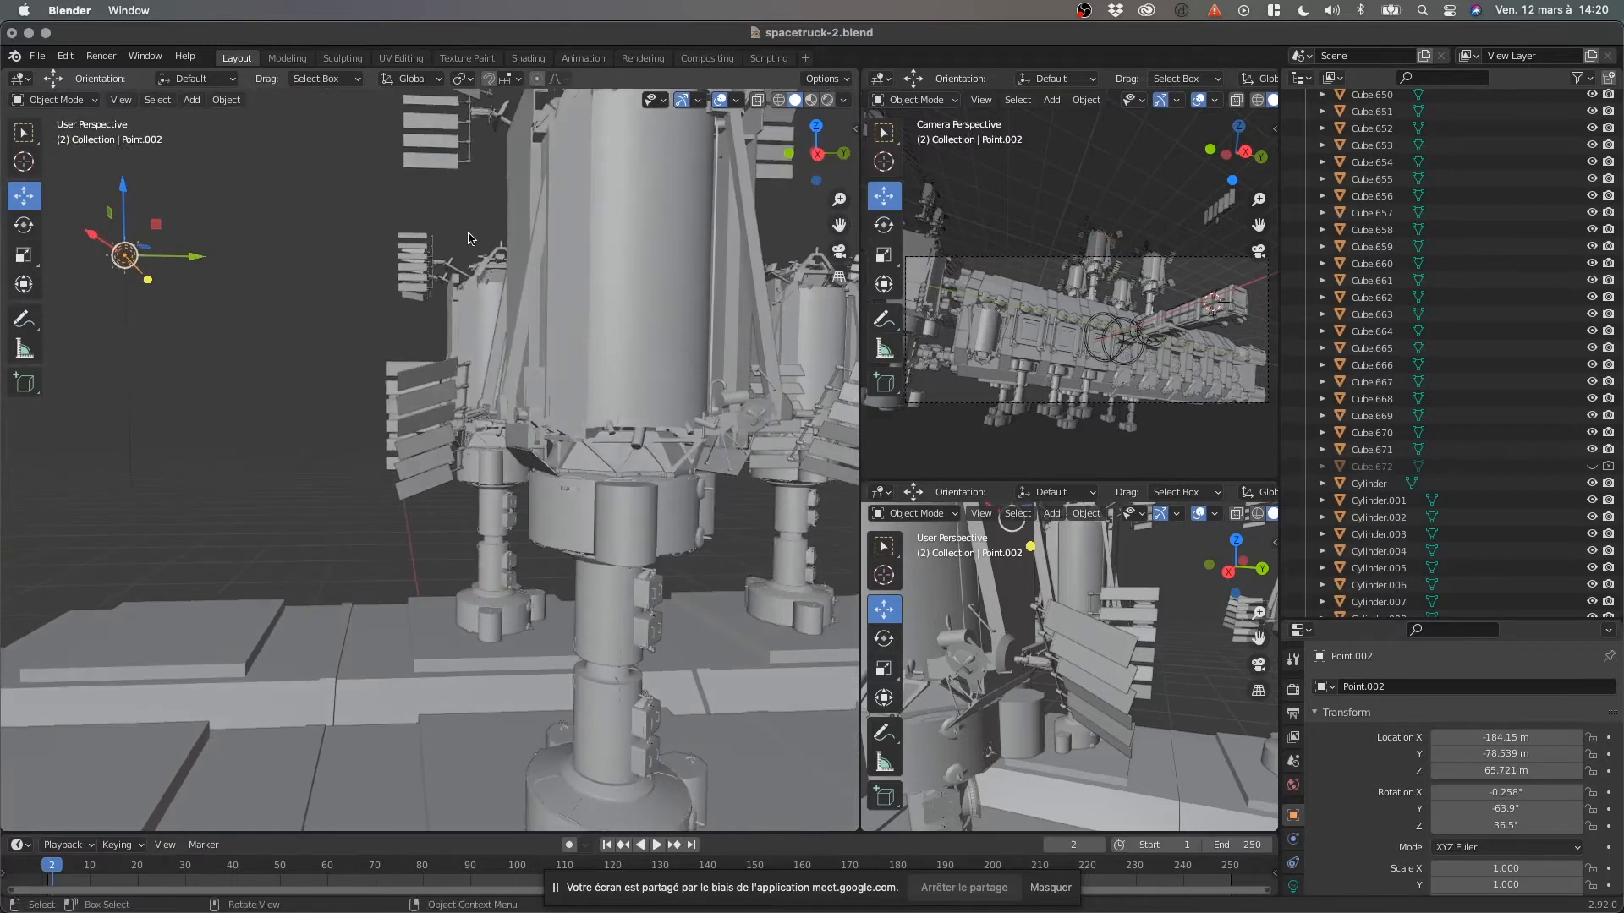
key(KP_0)
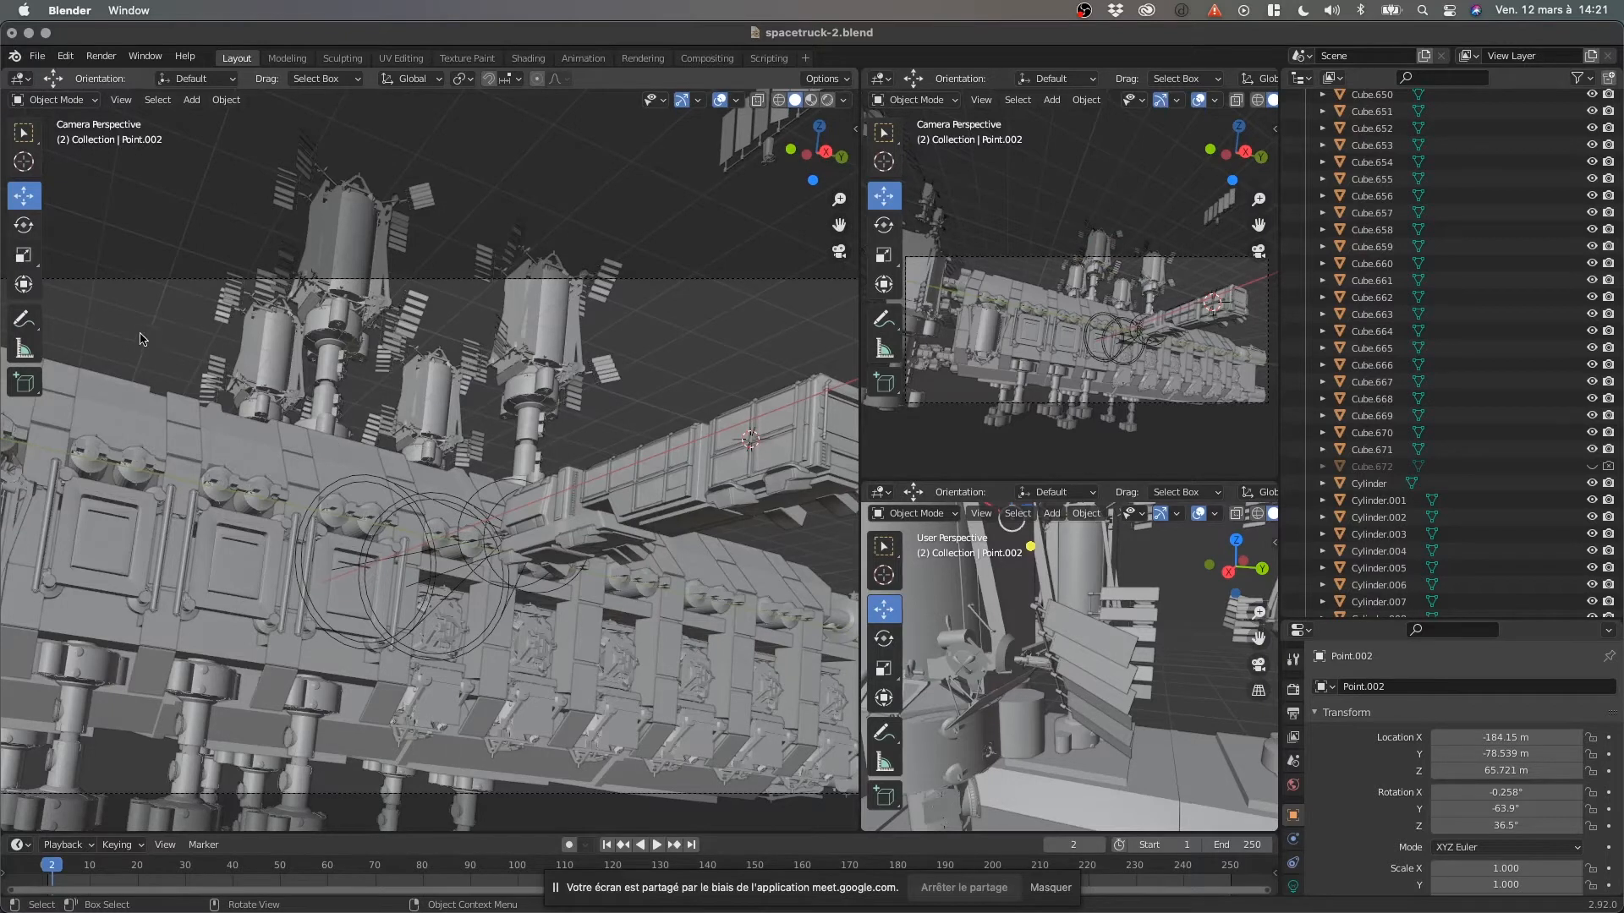
Select the truck cab, examine the truck against the hull from several angles, and restore the camera view.
middle_drag(117, 382, 369, 535)
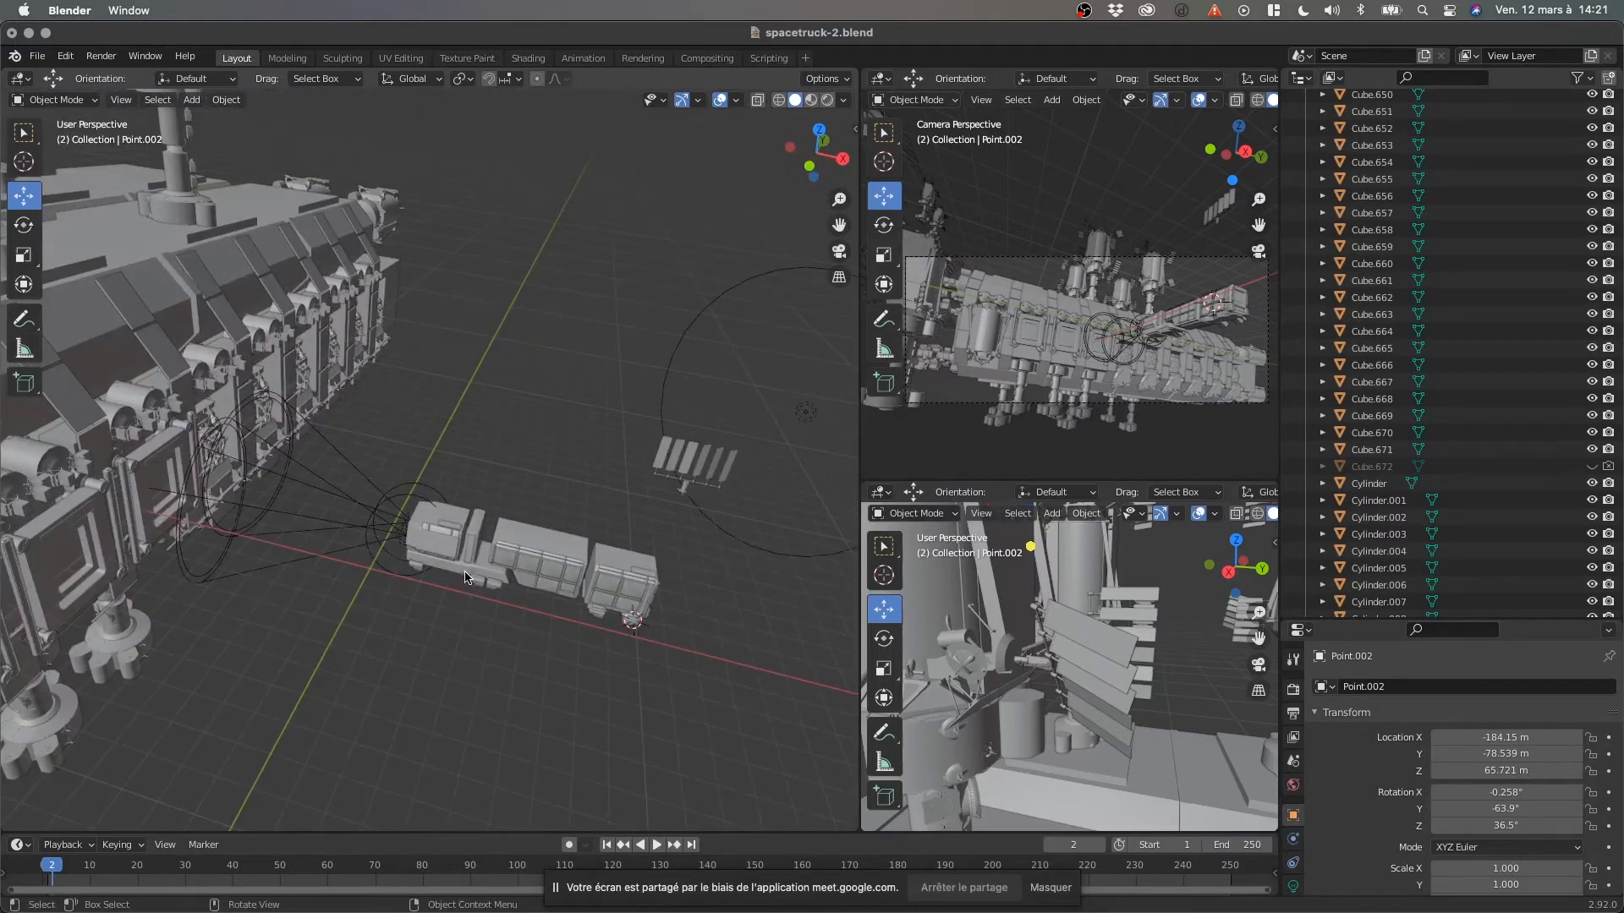
click(490, 589)
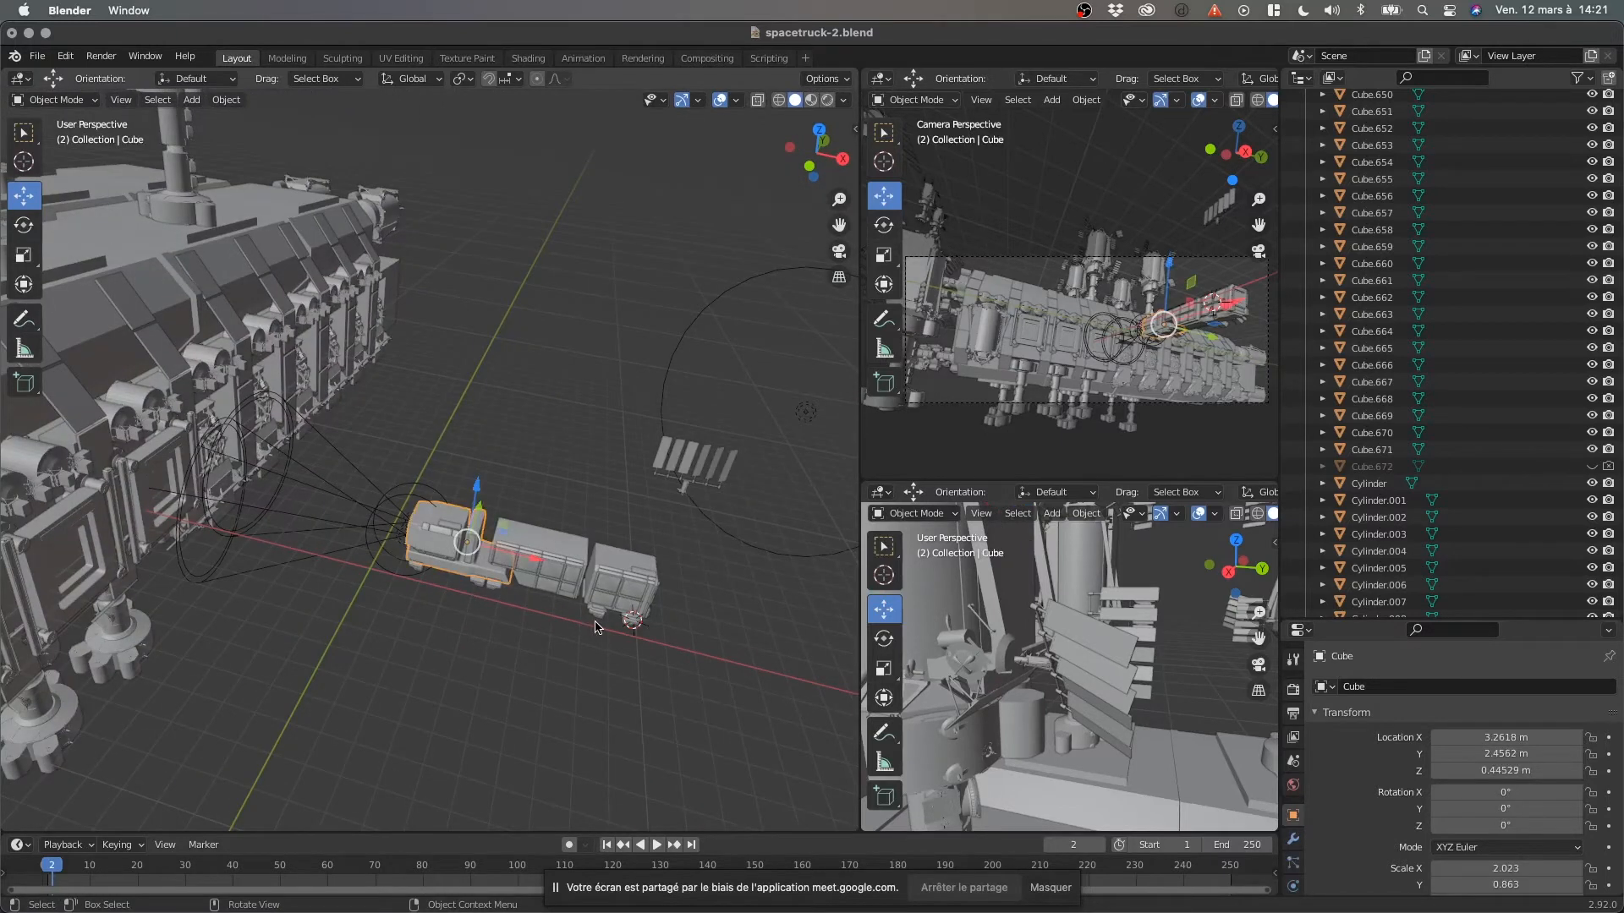
key(KP_Decimal)
scroll(596, 621, down, 2)
click(500, 658)
middle_drag(501, 658, 565, 626)
mouse_move(526, 510)
middle_down()
mouse_move(634, 500)
mouse_move(556, 507)
middle_up()
scroll(563, 509, down, 3)
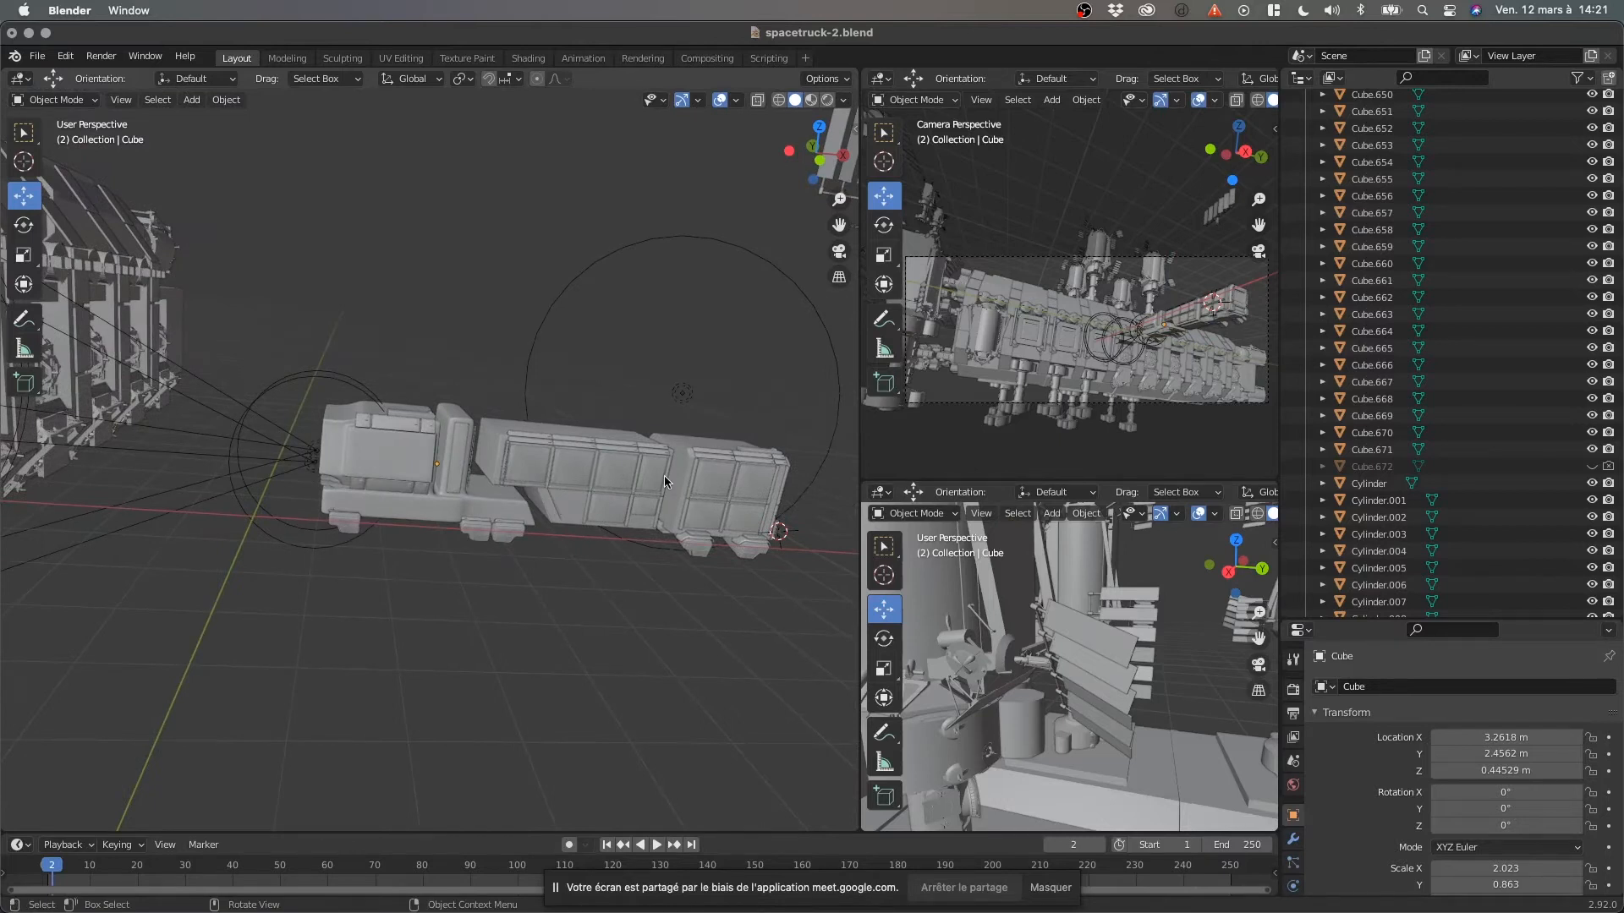
middle_drag(575, 475, 478, 460)
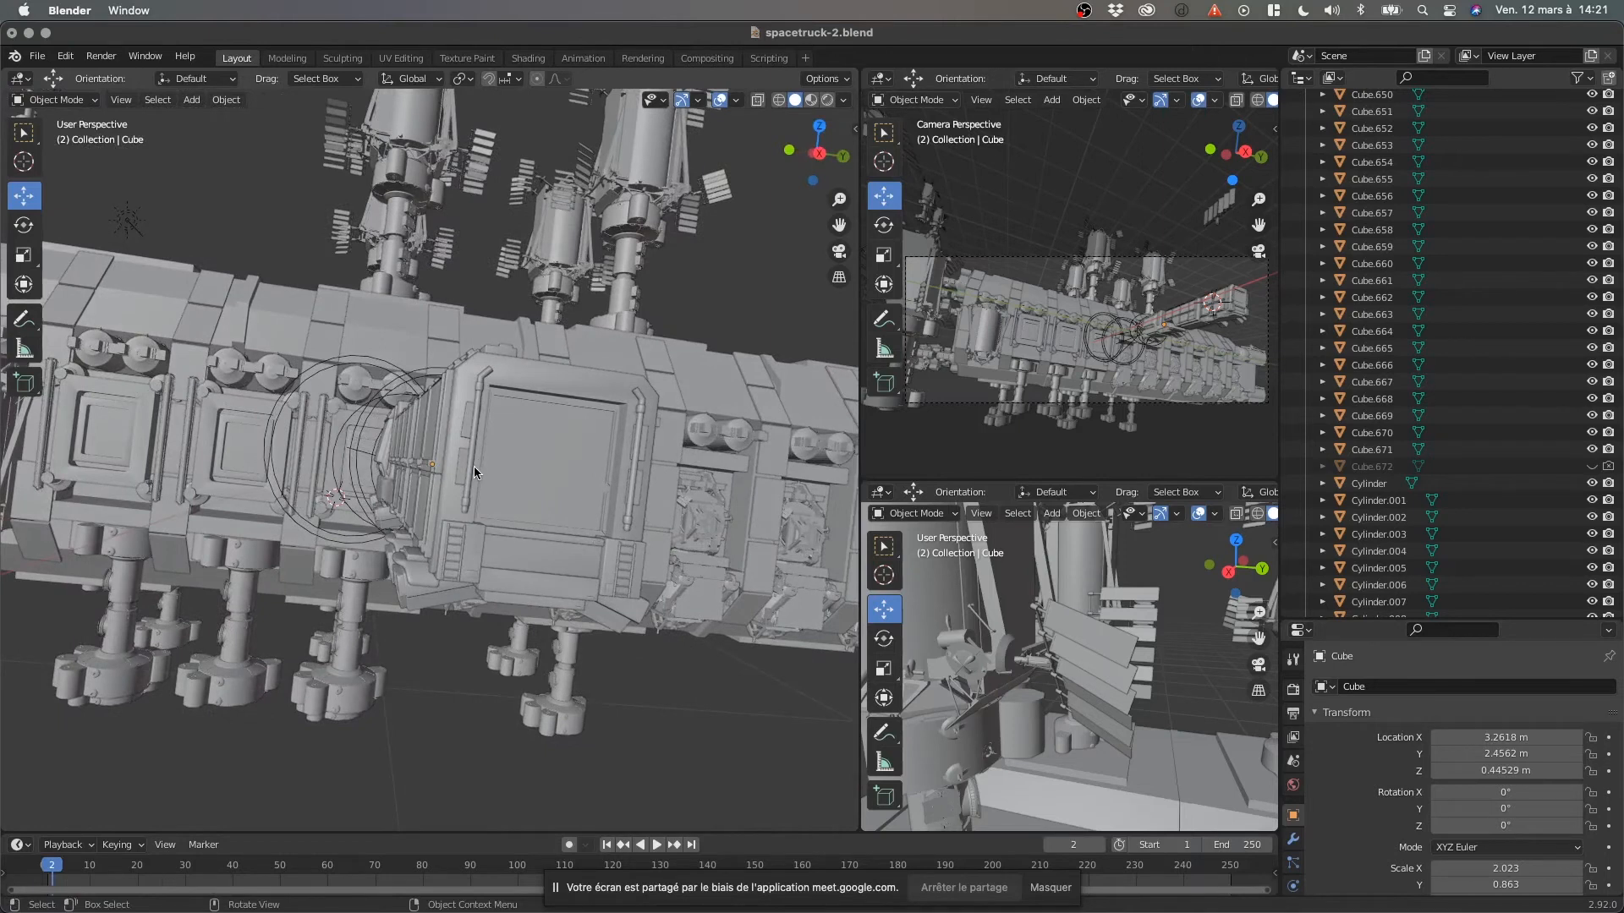
key(KP_0)
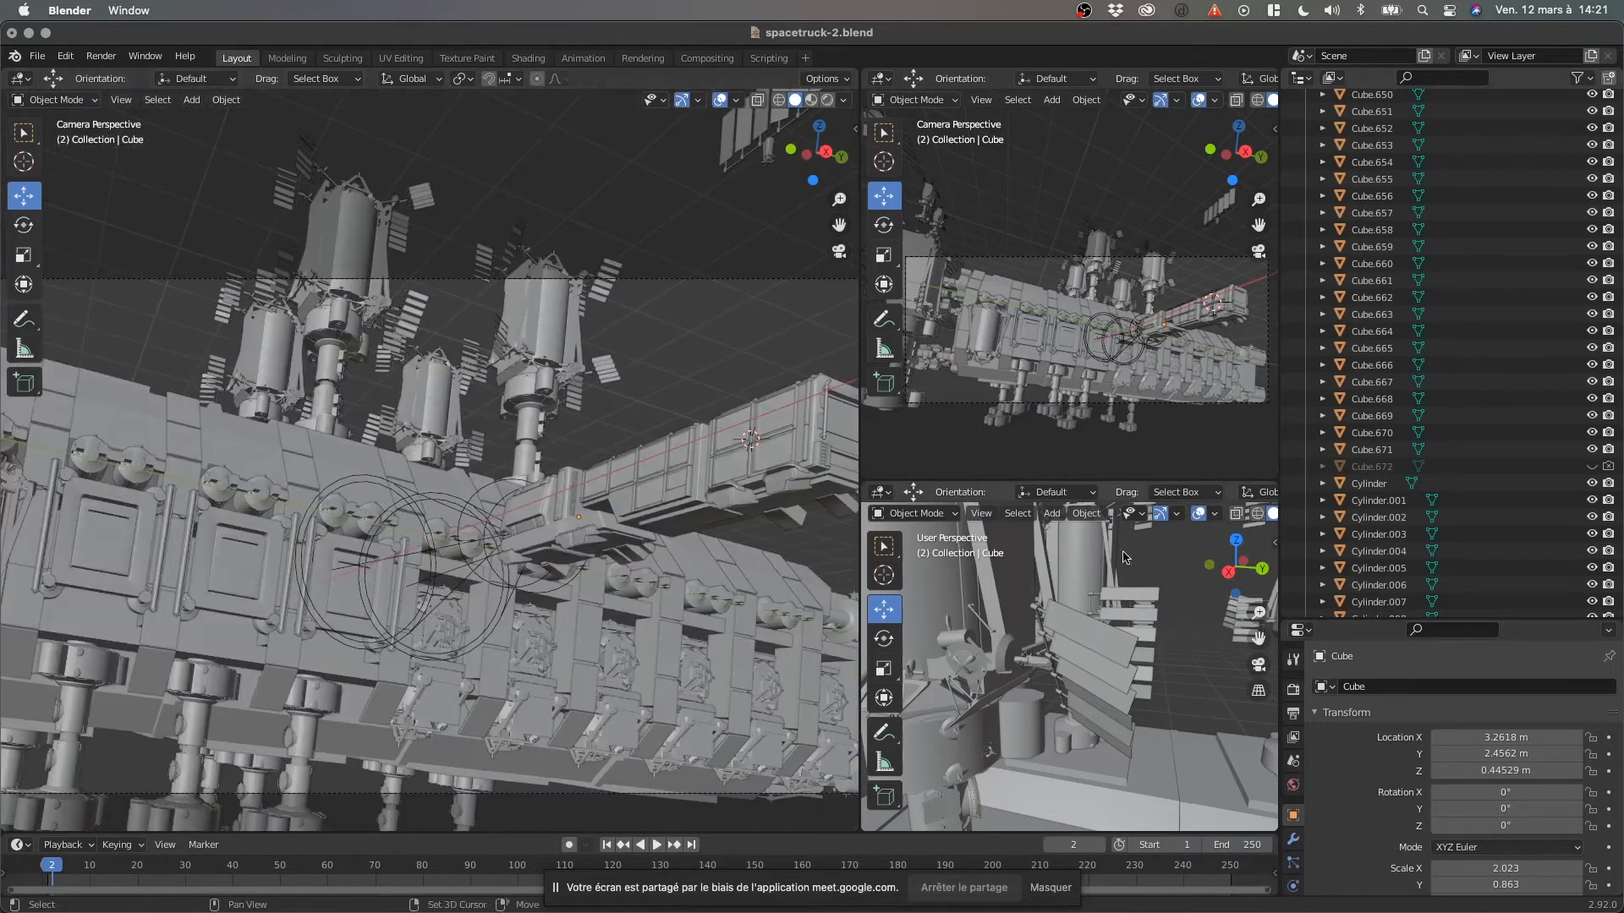
Examine the truck's cab and trailers up close and in relation to the station from several sides.
shift+middle_drag(474, 472, 339, 466)
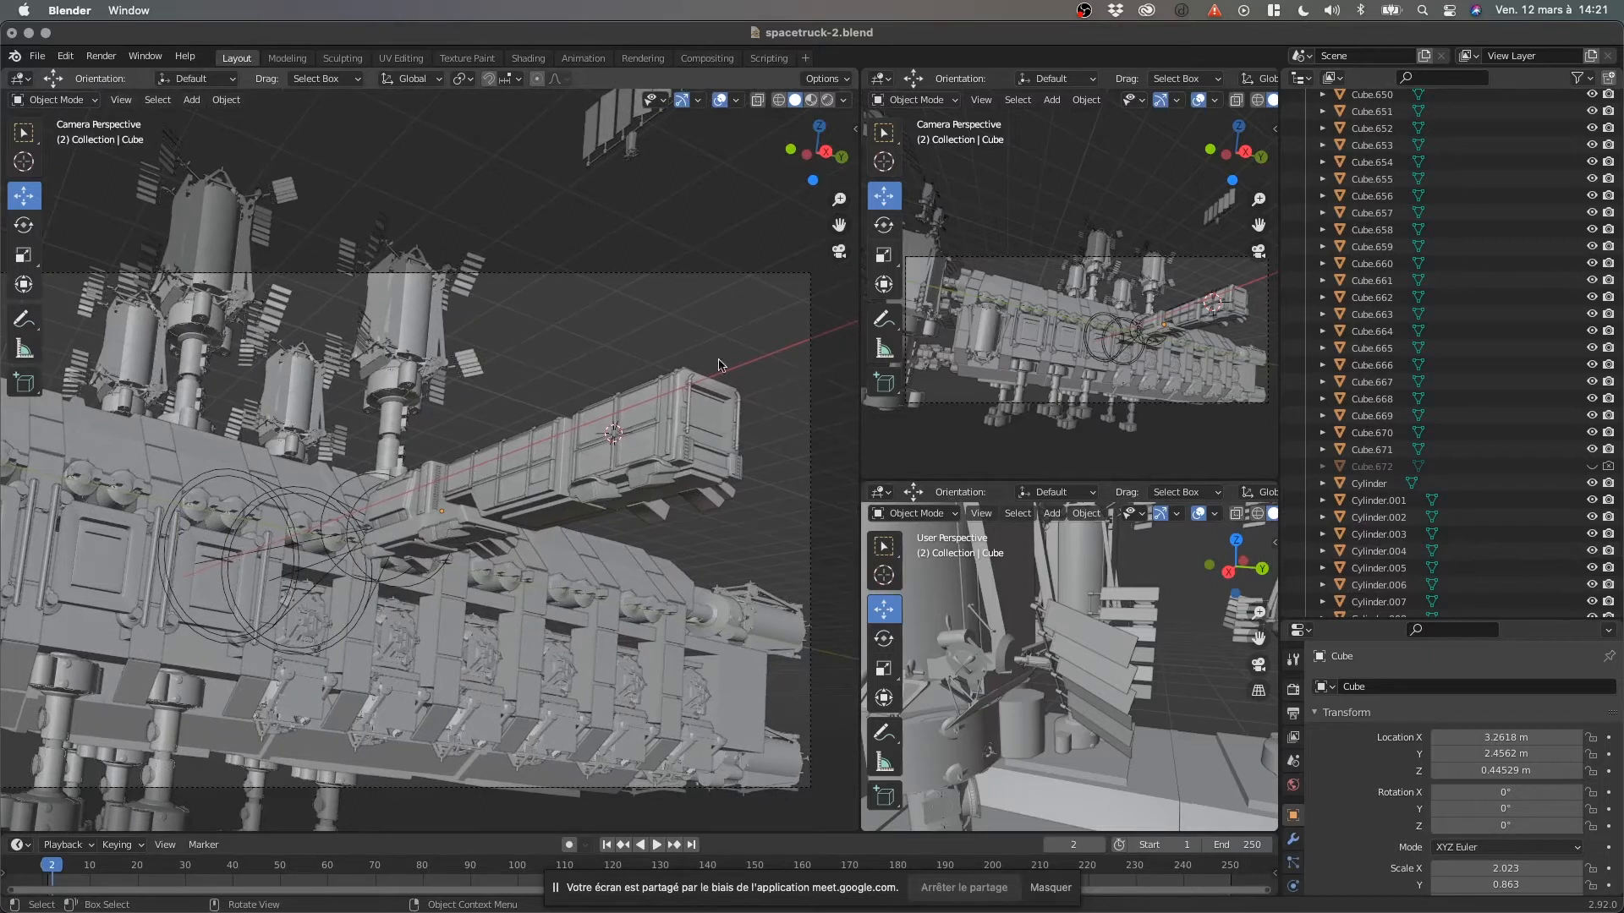
middle_drag(509, 454, 582, 537)
scroll(581, 537, up, 3)
scroll(582, 537, up, 4)
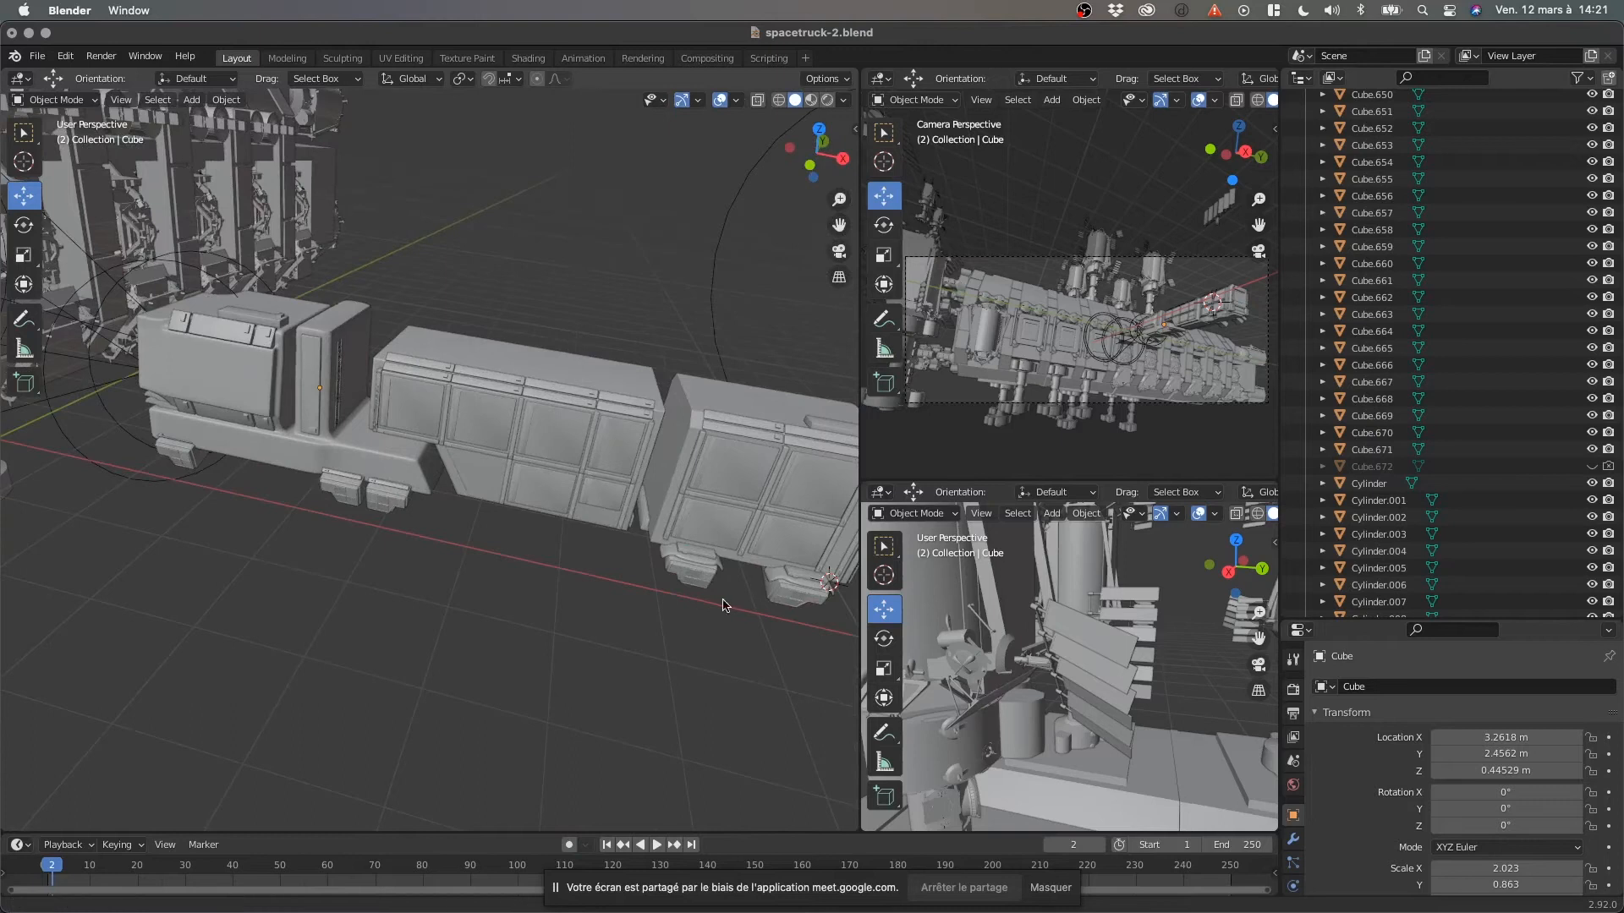
middle_drag(538, 634, 699, 650)
middle_drag(546, 606, 606, 665)
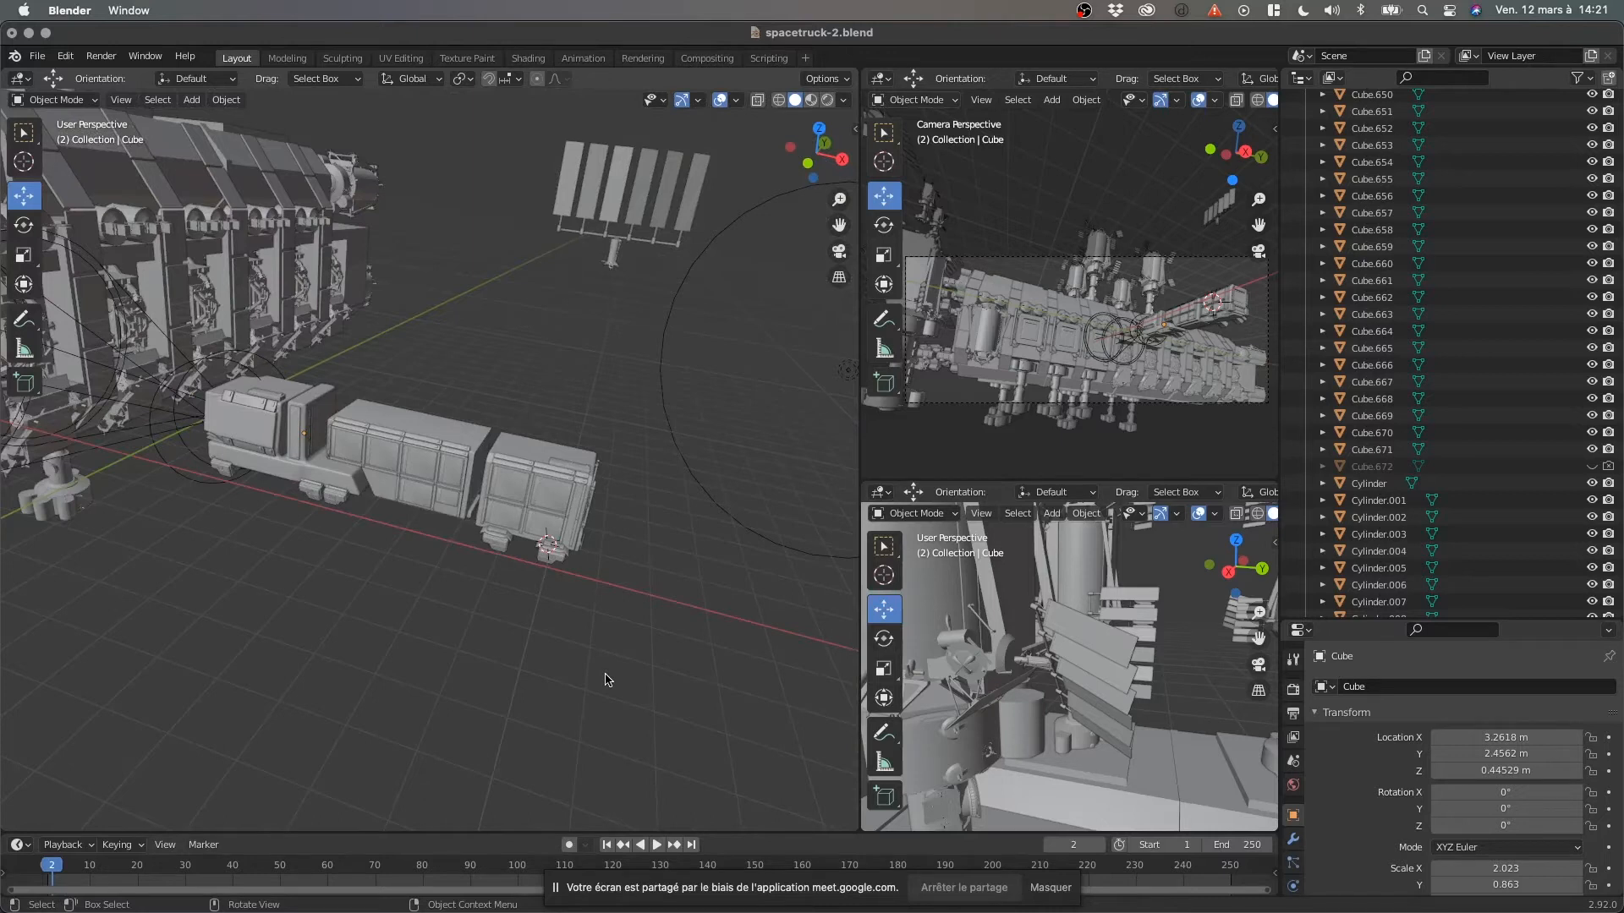
middle_drag(455, 654, 494, 665)
middle_drag(285, 650, 342, 665)
scroll(403, 597, up, 4)
mouse_move(403, 603)
middle_down()
mouse_move(555, 674)
mouse_move(525, 664)
mouse_move(550, 688)
mouse_move(519, 676)
mouse_move(508, 645)
mouse_move(510, 690)
mouse_move(425, 670)
mouse_move(496, 718)
mouse_move(406, 674)
mouse_move(445, 661)
mouse_move(375, 605)
middle_up()
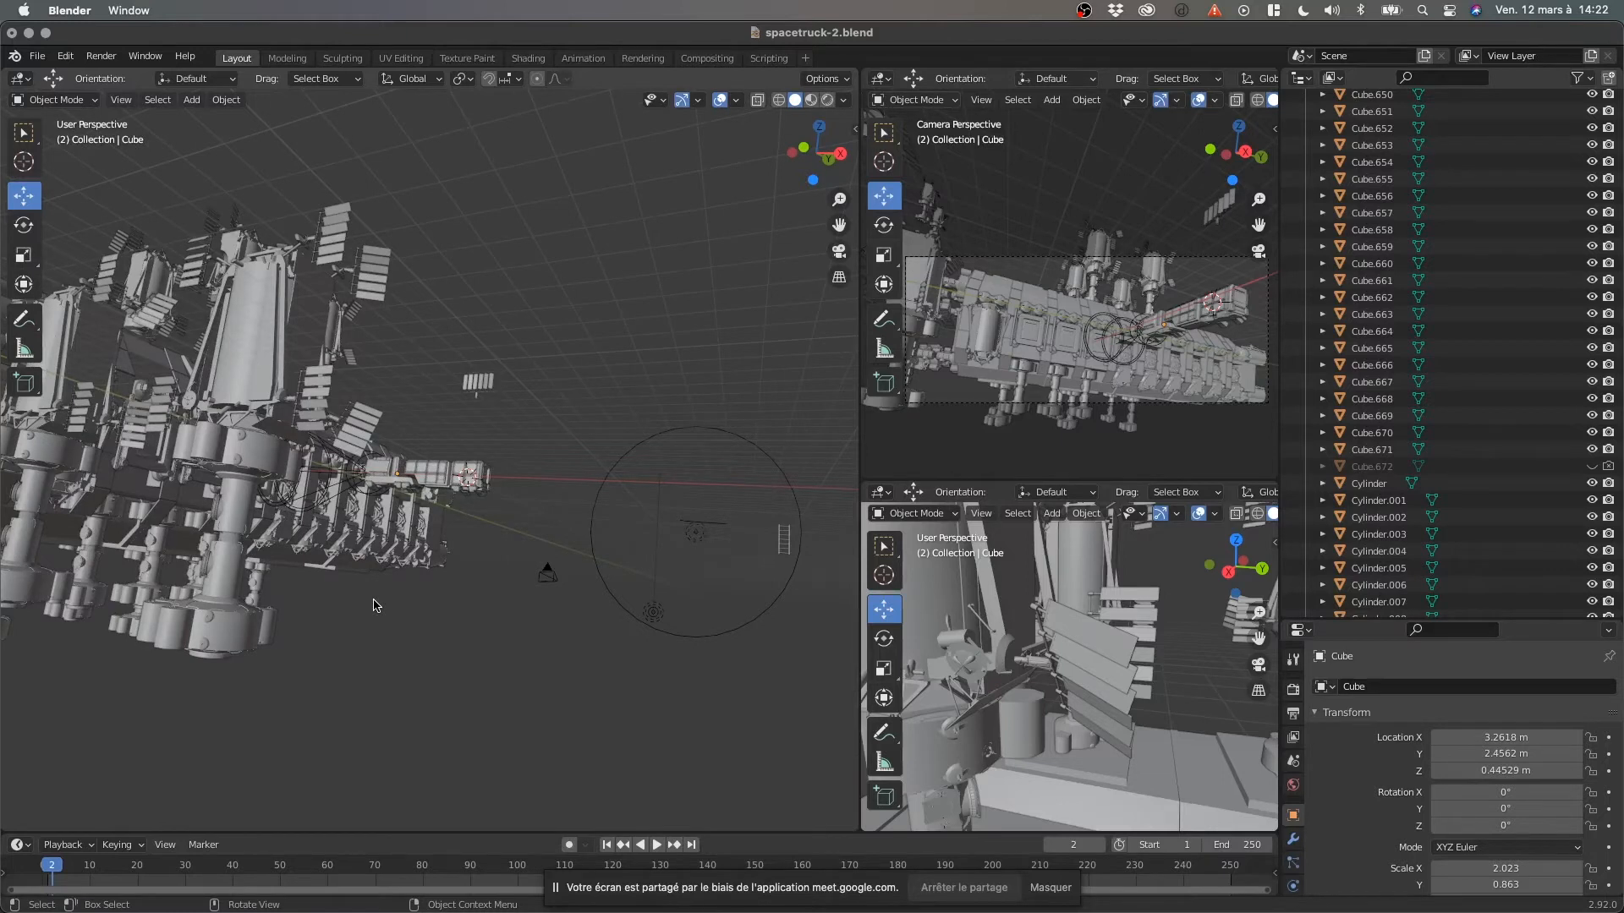
Inspect the full camera frame in the main viewport and compare it with a free view of the whole station.
key(KP_0)
scroll(373, 599, down, 2)
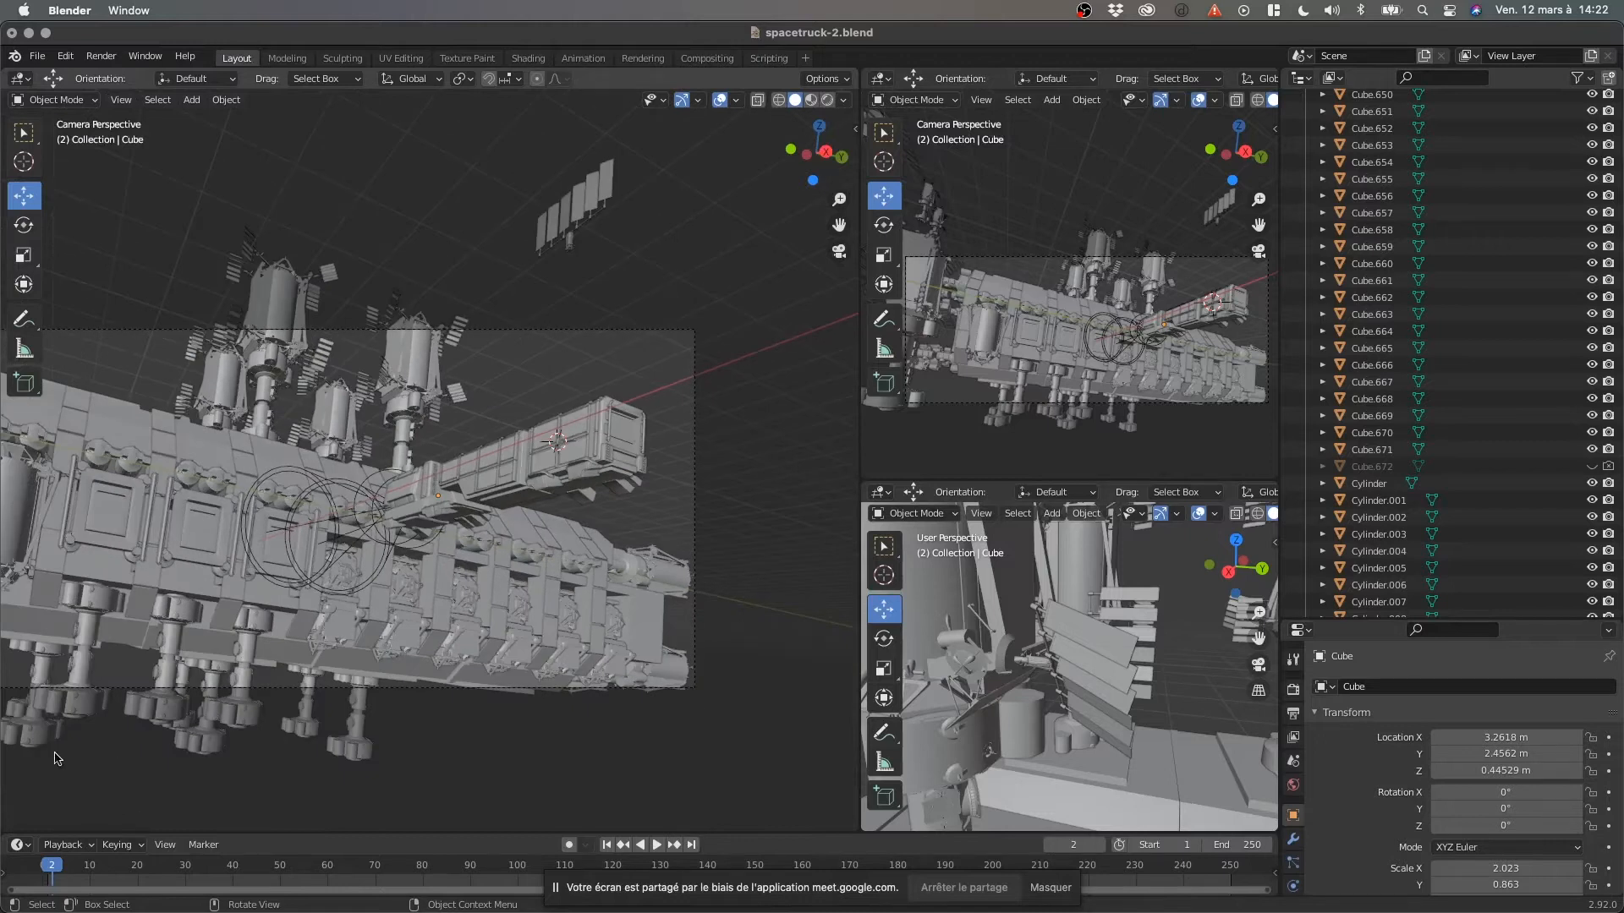
scroll(54, 759, down, 1)
shift+middle_drag(461, 793, 605, 784)
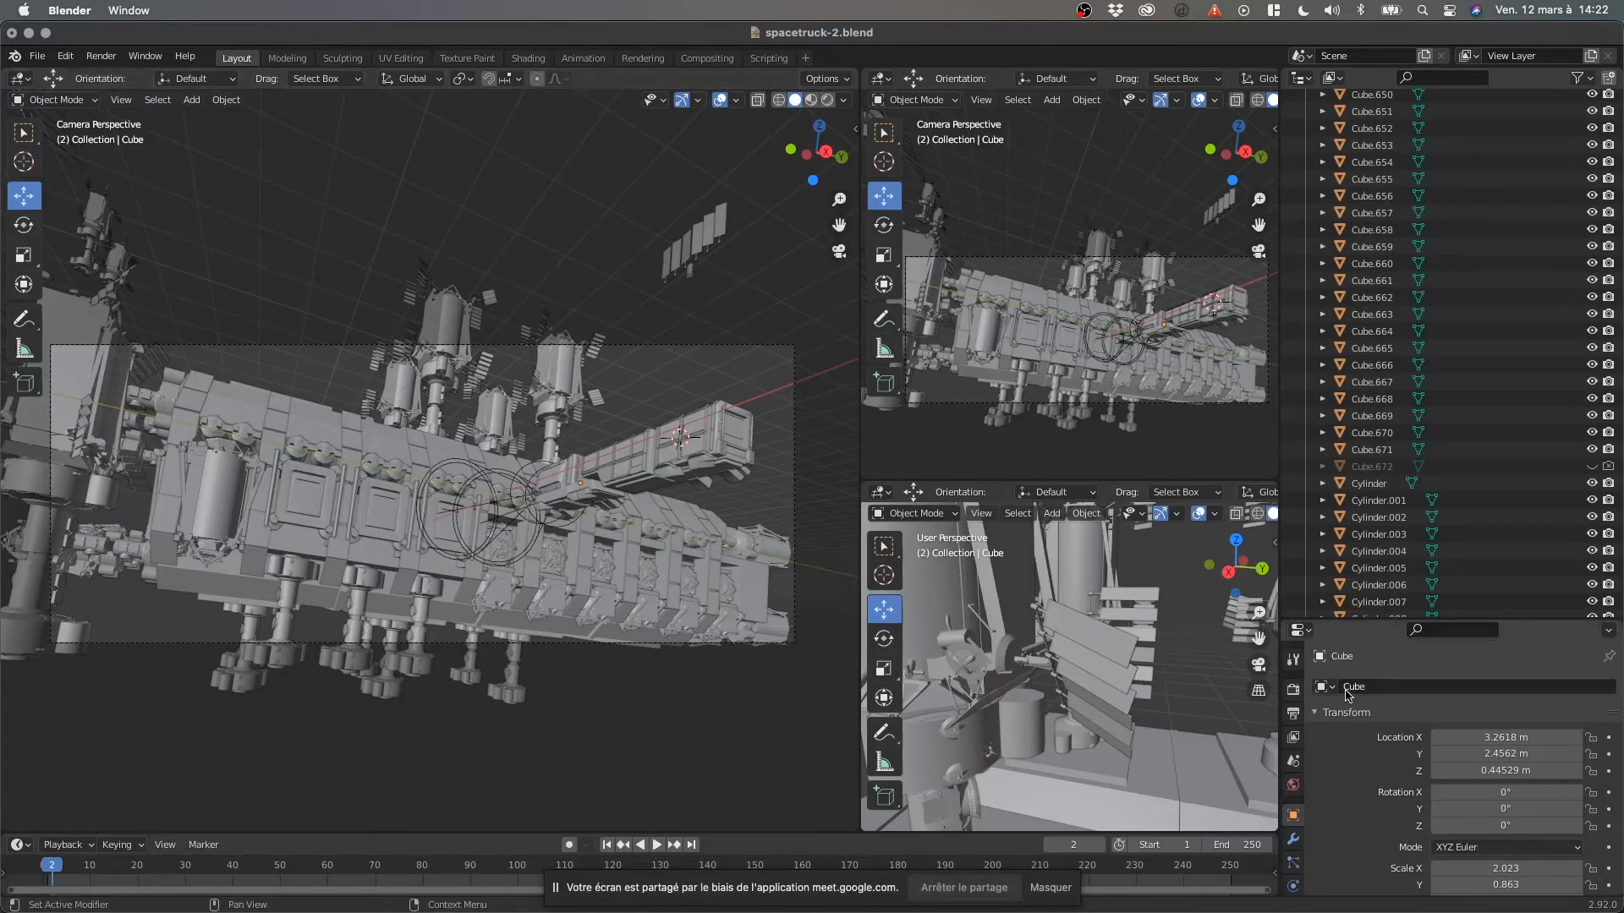
middle_drag(250, 514, 644, 420)
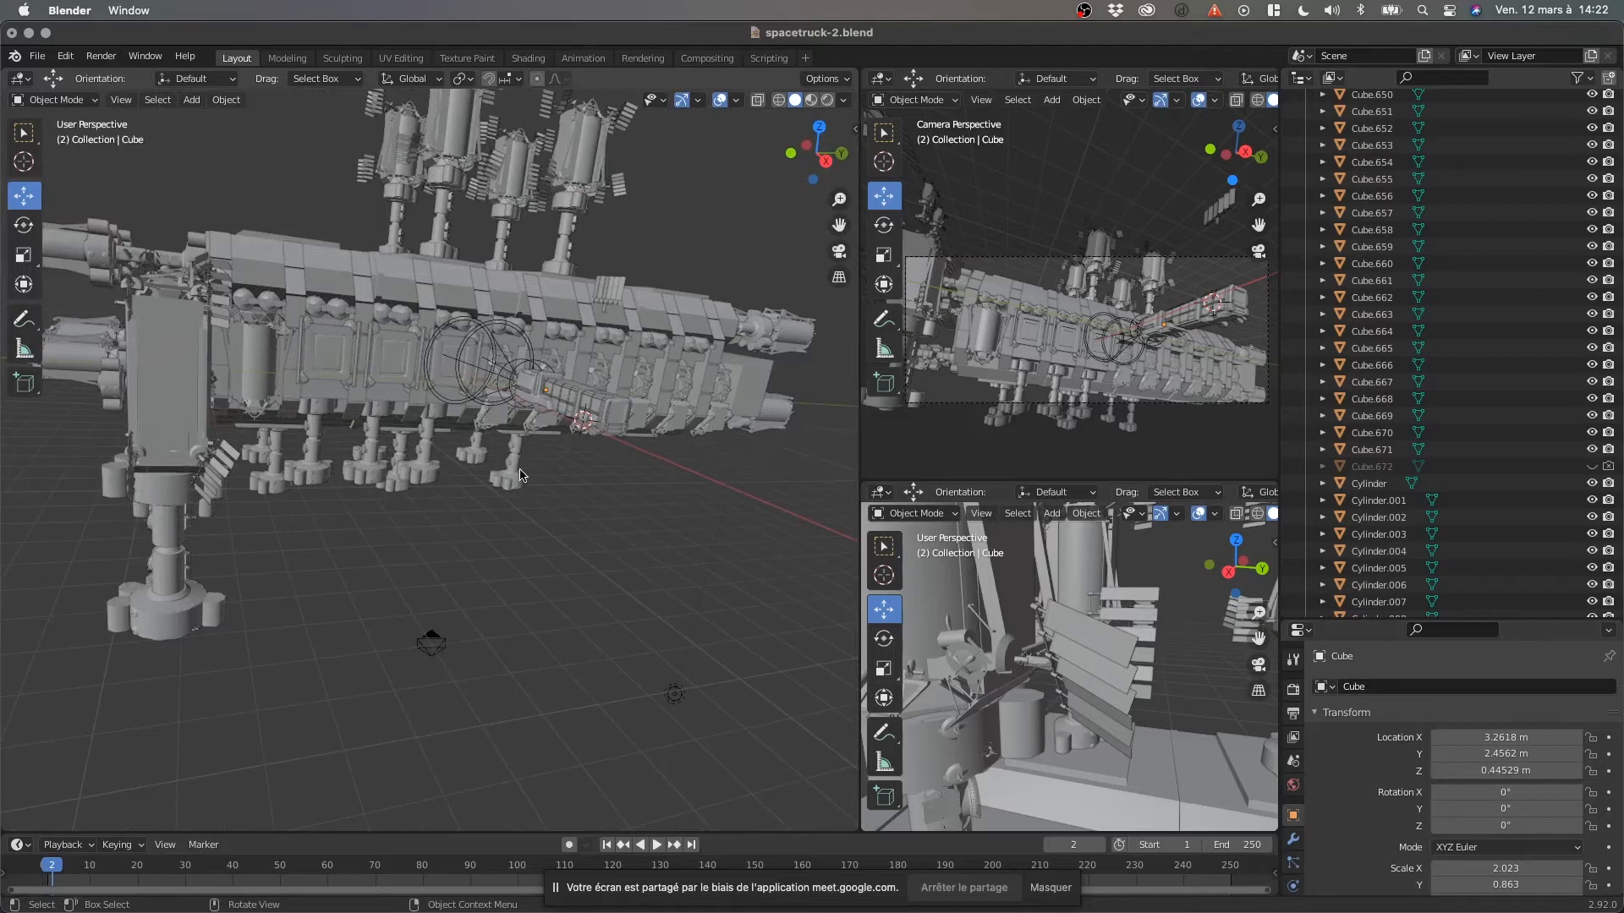
key(KP_0)
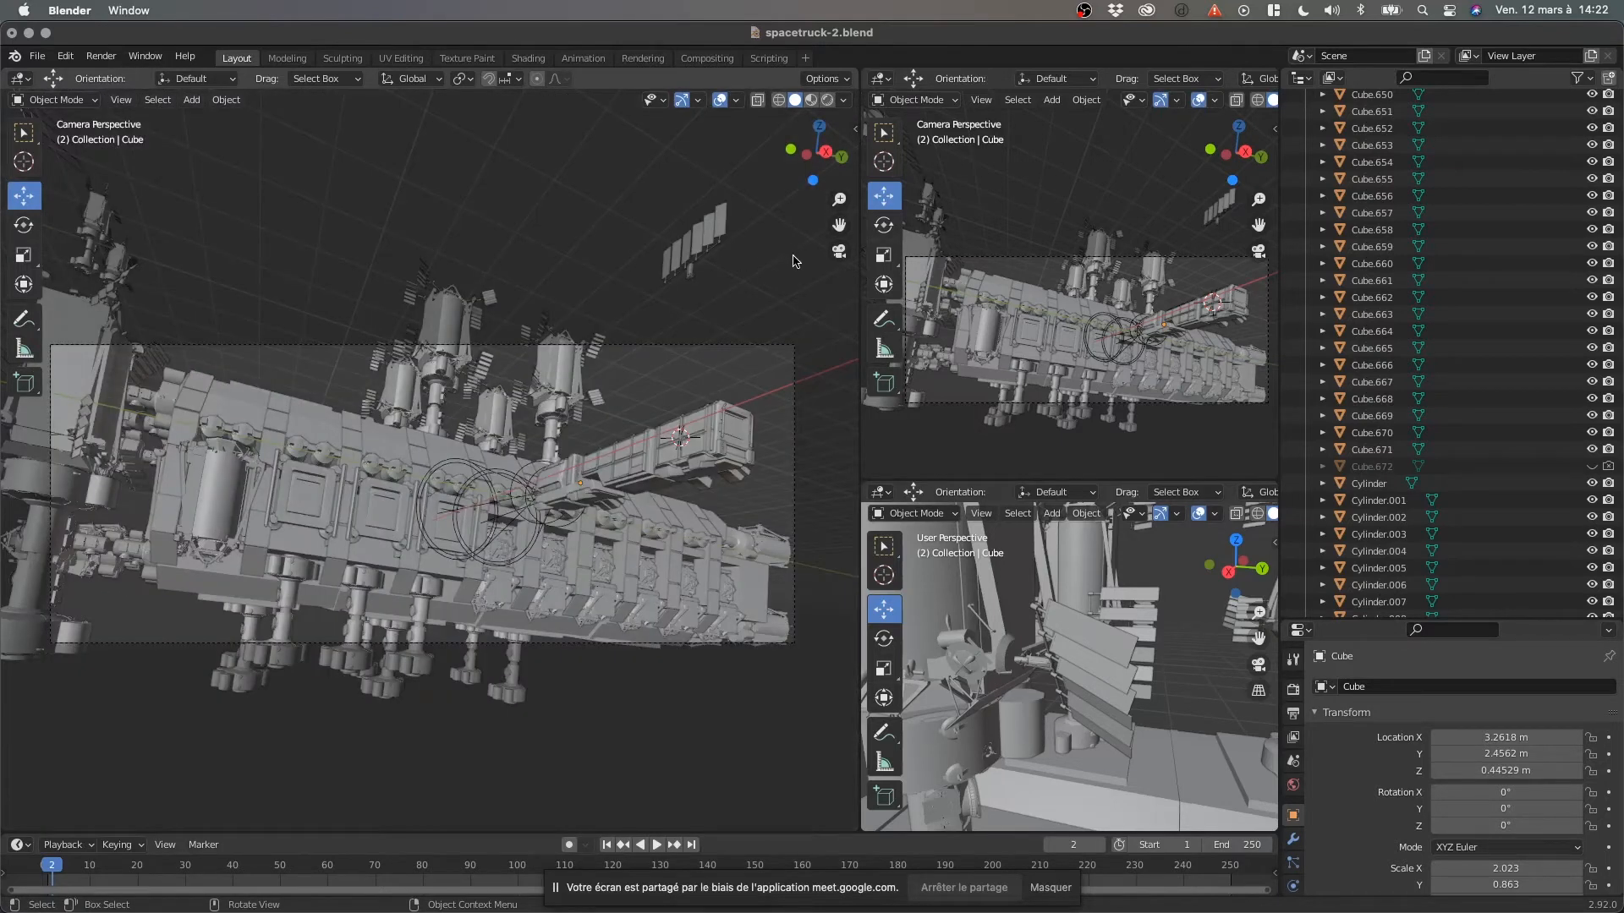
Lock the camera to the view in the main viewport.
key(n)
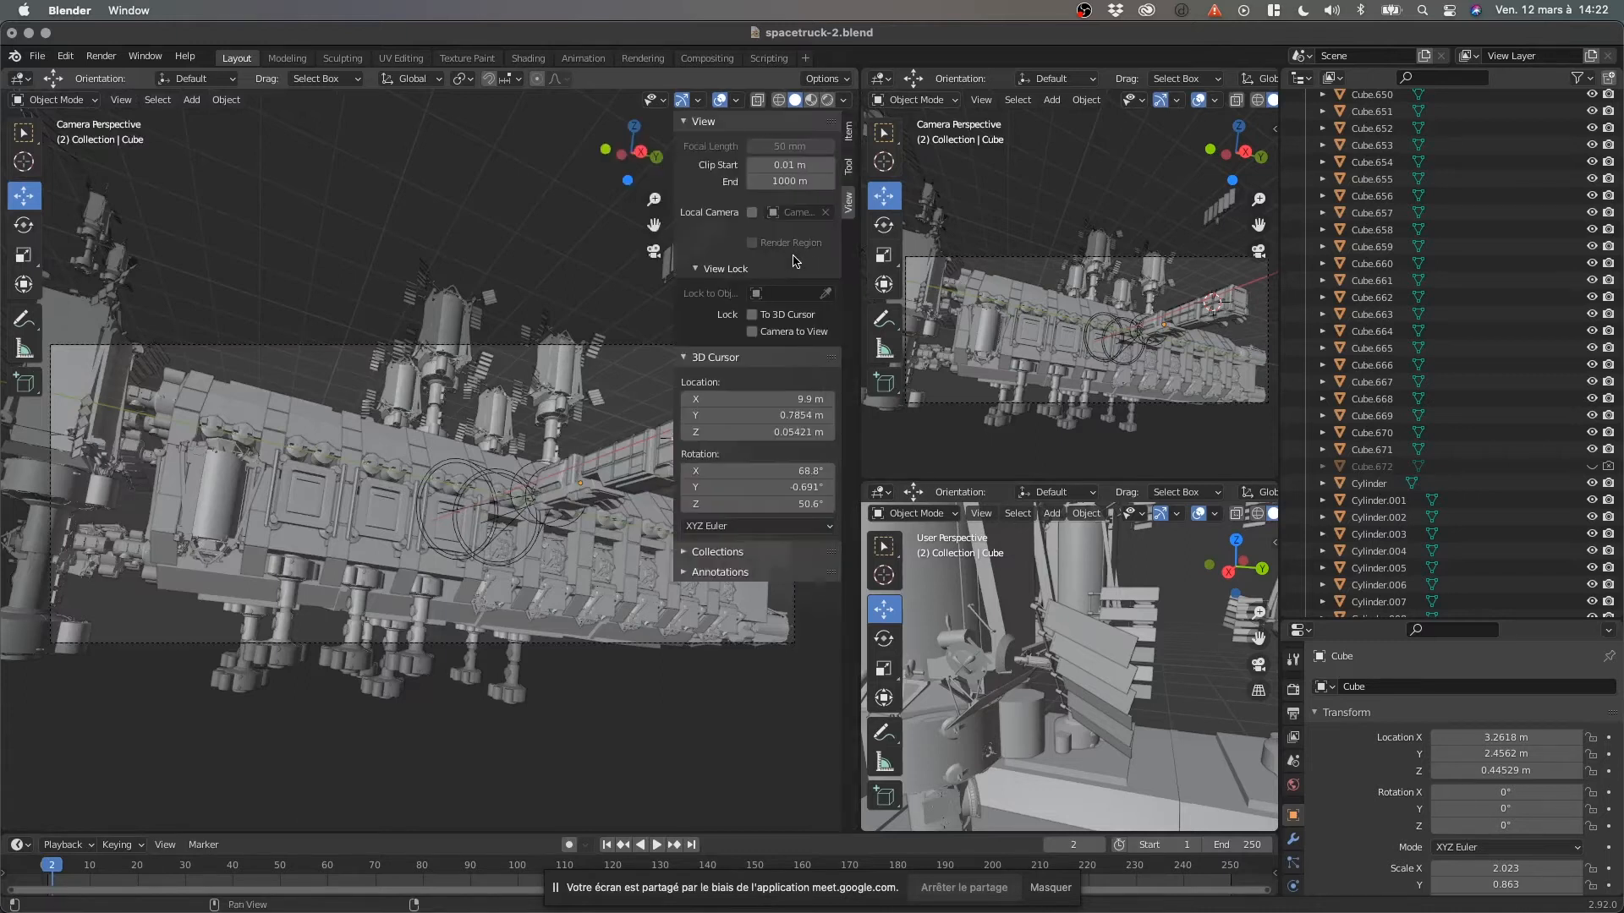
click(753, 332)
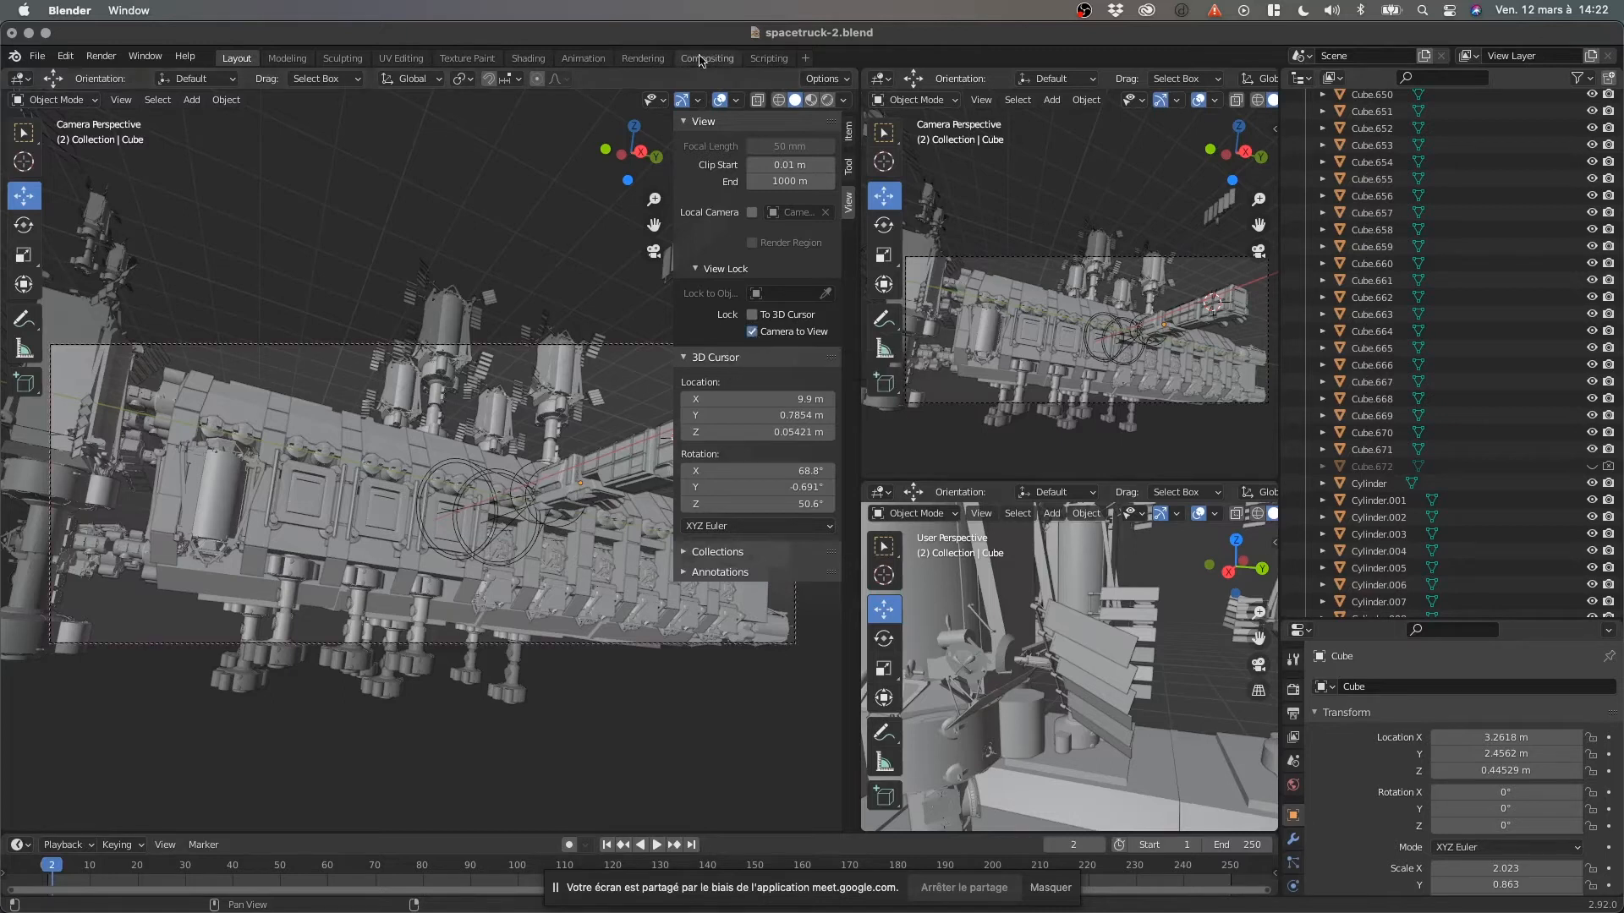
key(n)
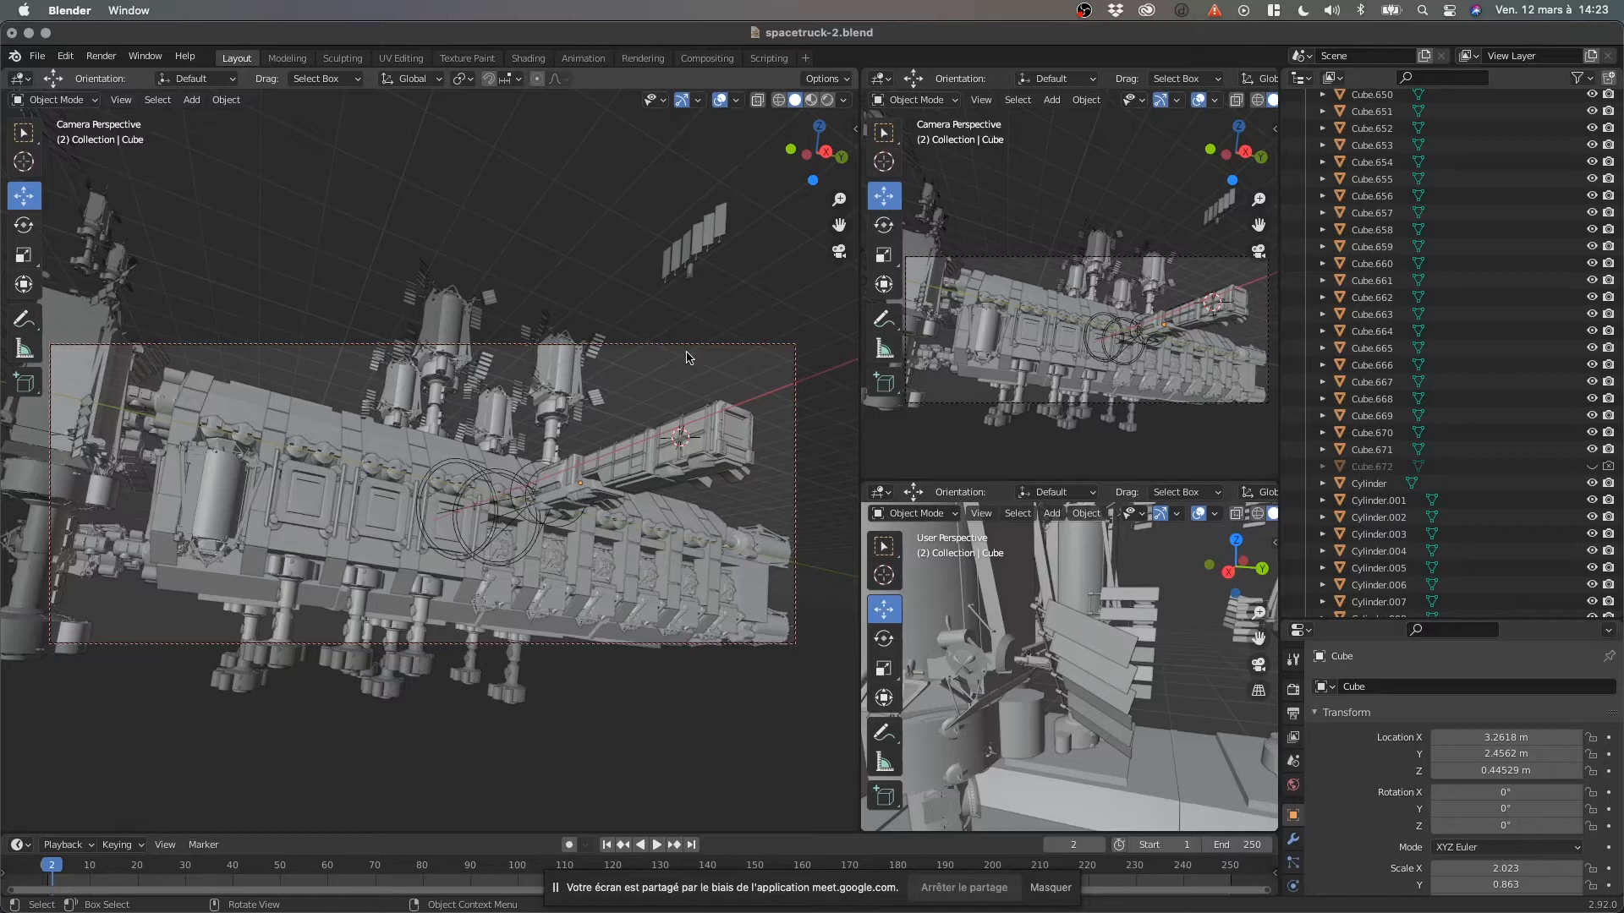
Reframe the camera shot on the hull side with the truck's rear trailer large in the foreground.
middle_drag(682, 345, 499, 581)
scroll(257, 493, down, 5)
shift+middle_drag(243, 465, 602, 551)
scroll(275, 512, up, 5)
middle_drag(269, 511, 467, 597)
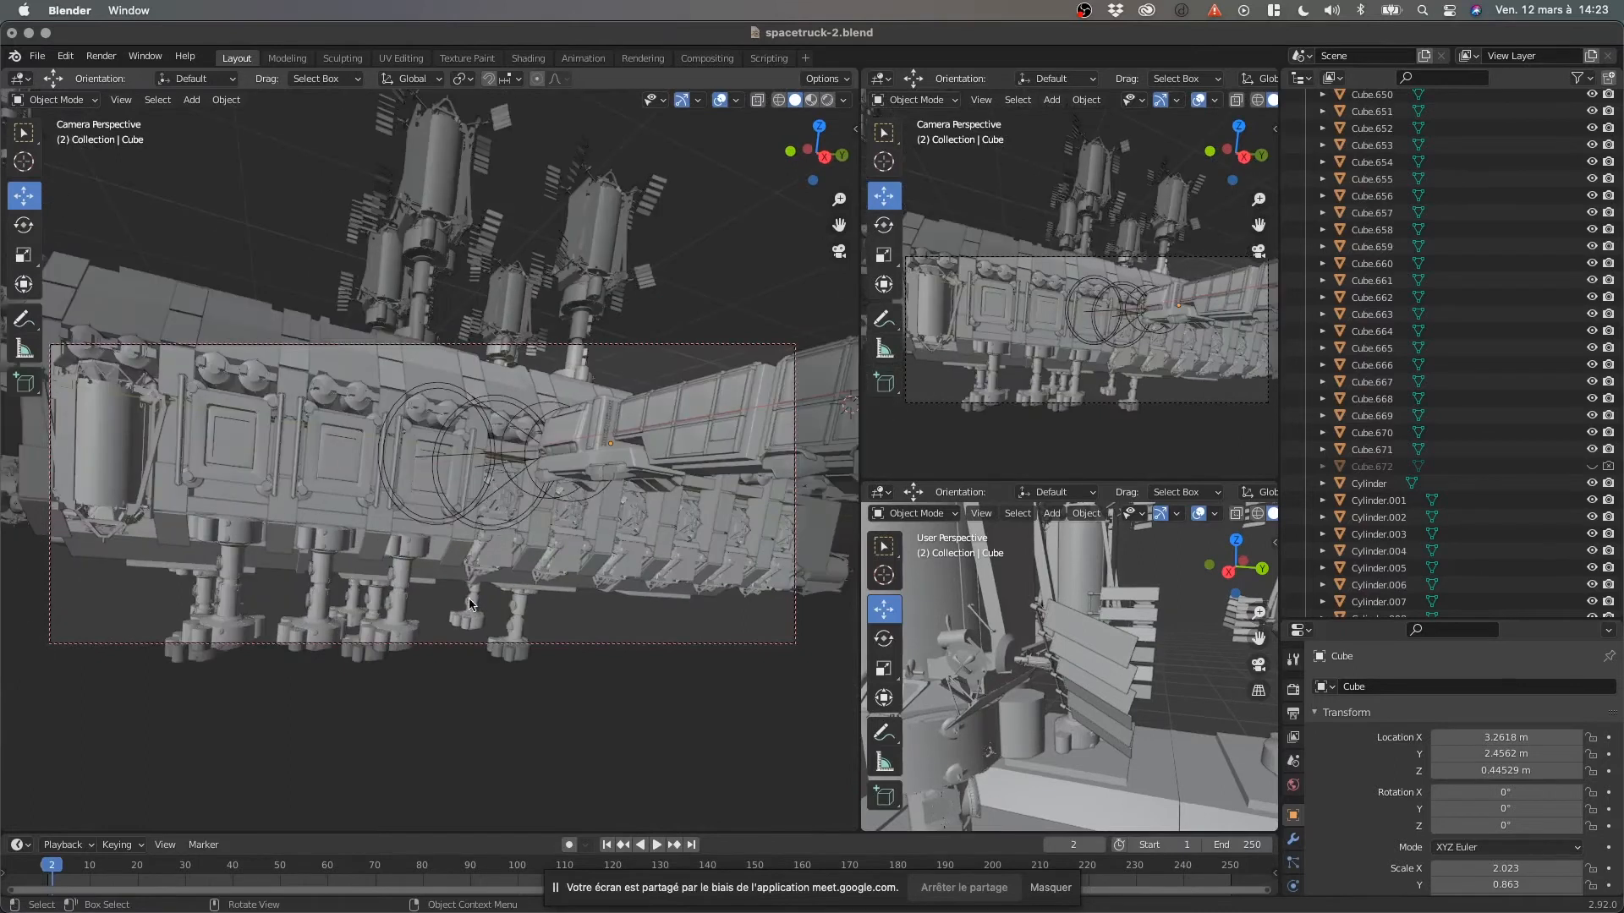
mouse_move(349, 577)
ctrl+middle_down()
mouse_move(438, 618)
mouse_move(406, 628)
mouse_move(376, 531)
mouse_move(385, 474)
ctrl+middle_up()
Turn off the camera-to-view lock in the main viewport.
key(n)
click(752, 332)
click(752, 331)
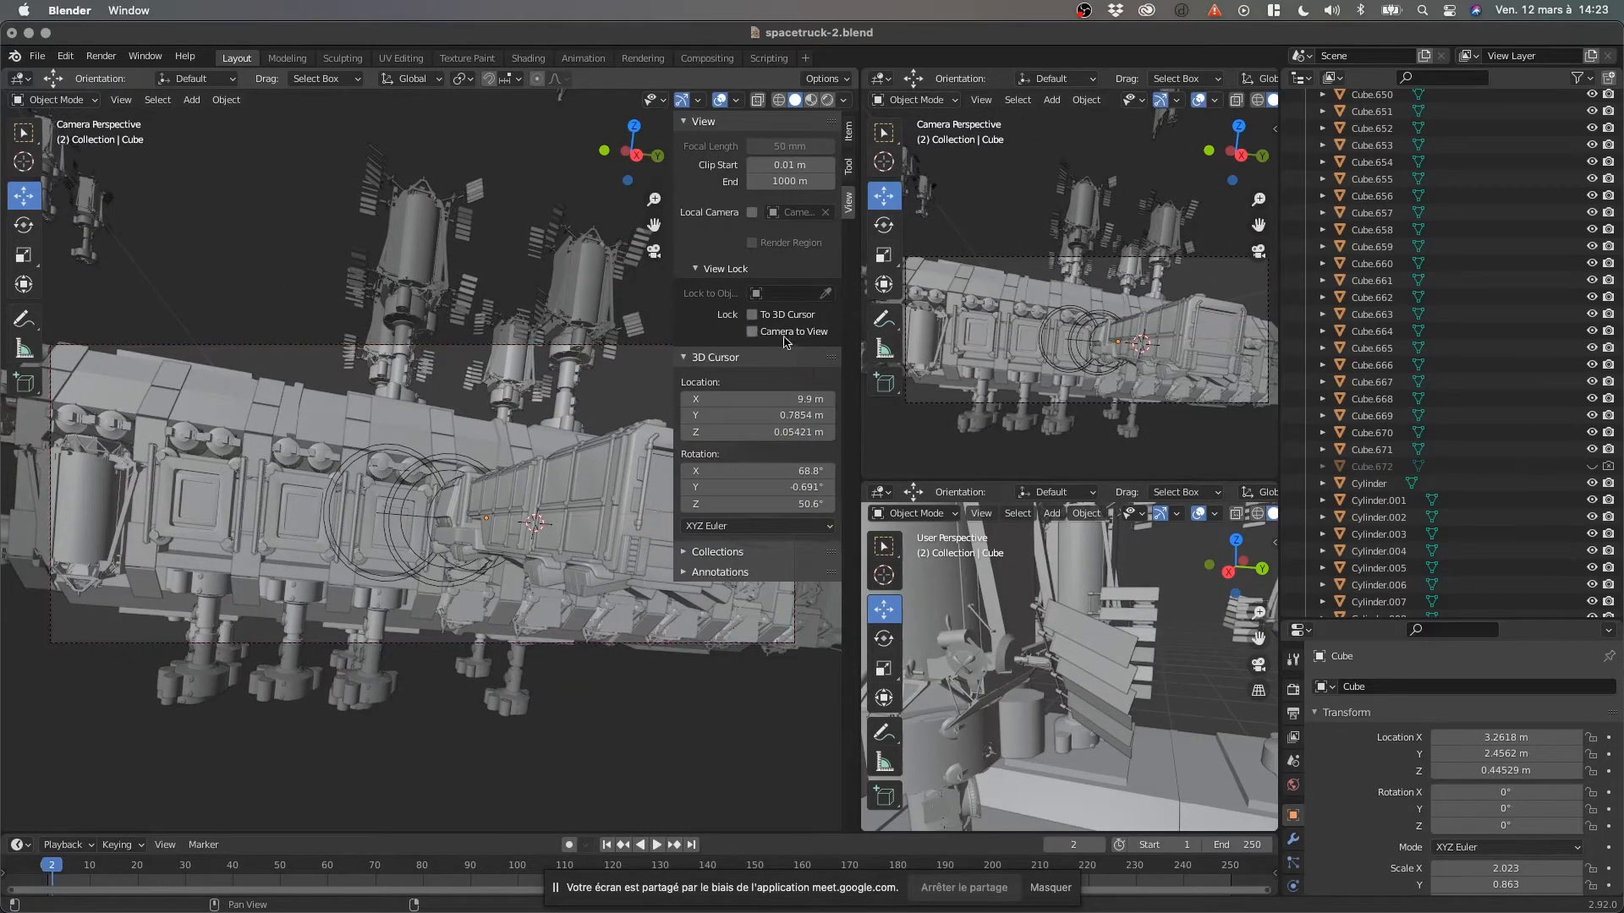
key(n)
Select the camera in front of the truck, frame it, and widen the two secondary viewports.
middle_drag(488, 363, 473, 395)
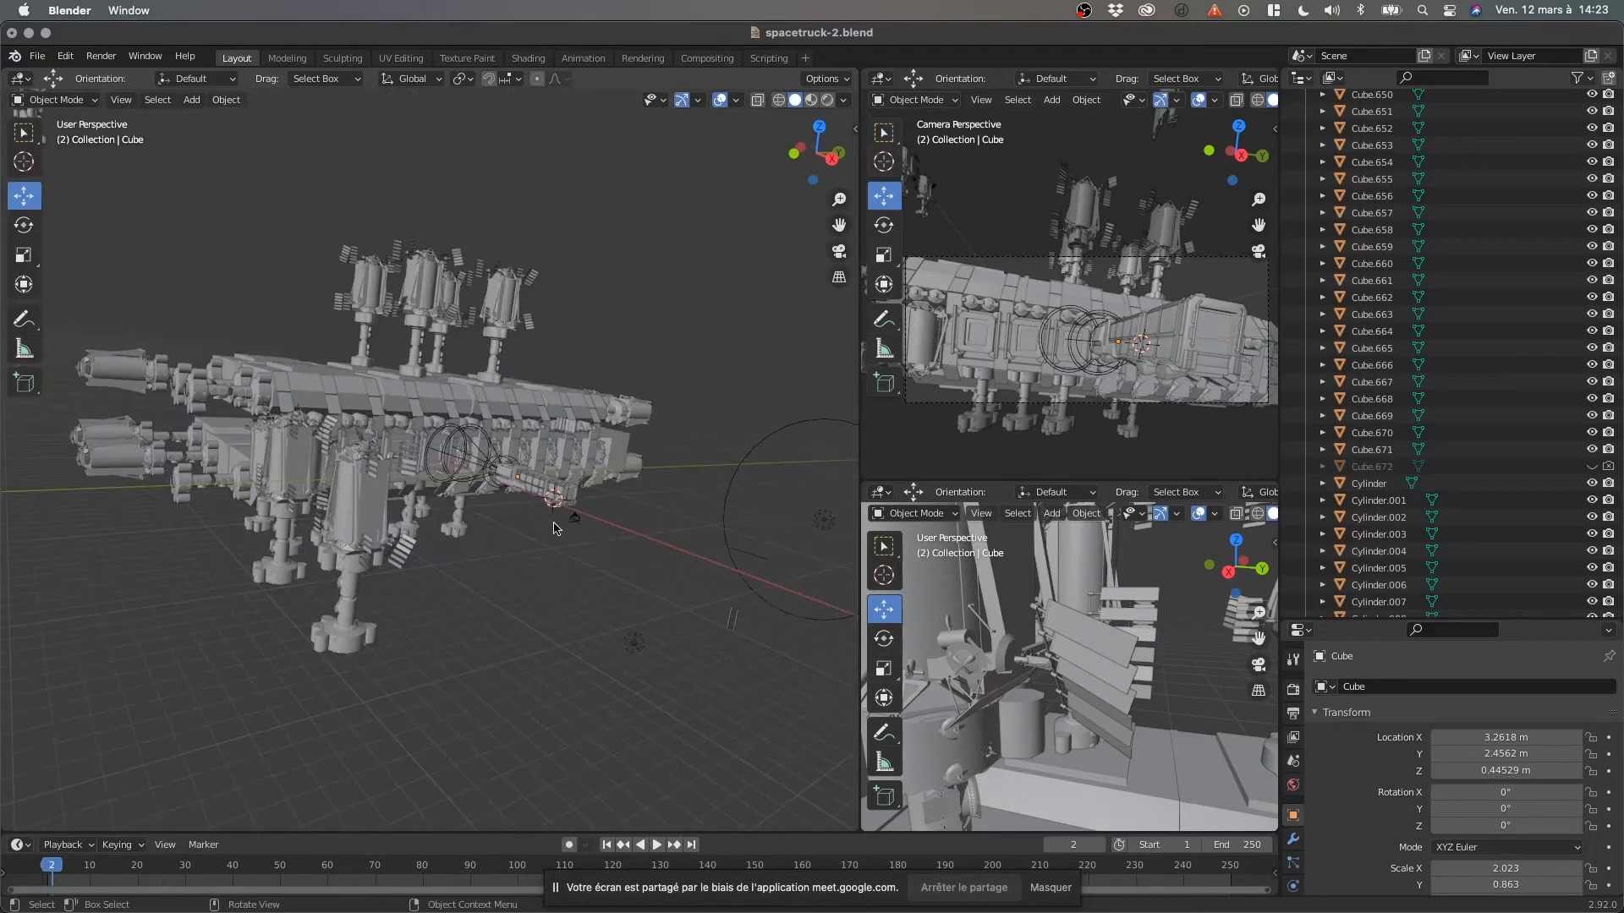
key(KP_Decimal)
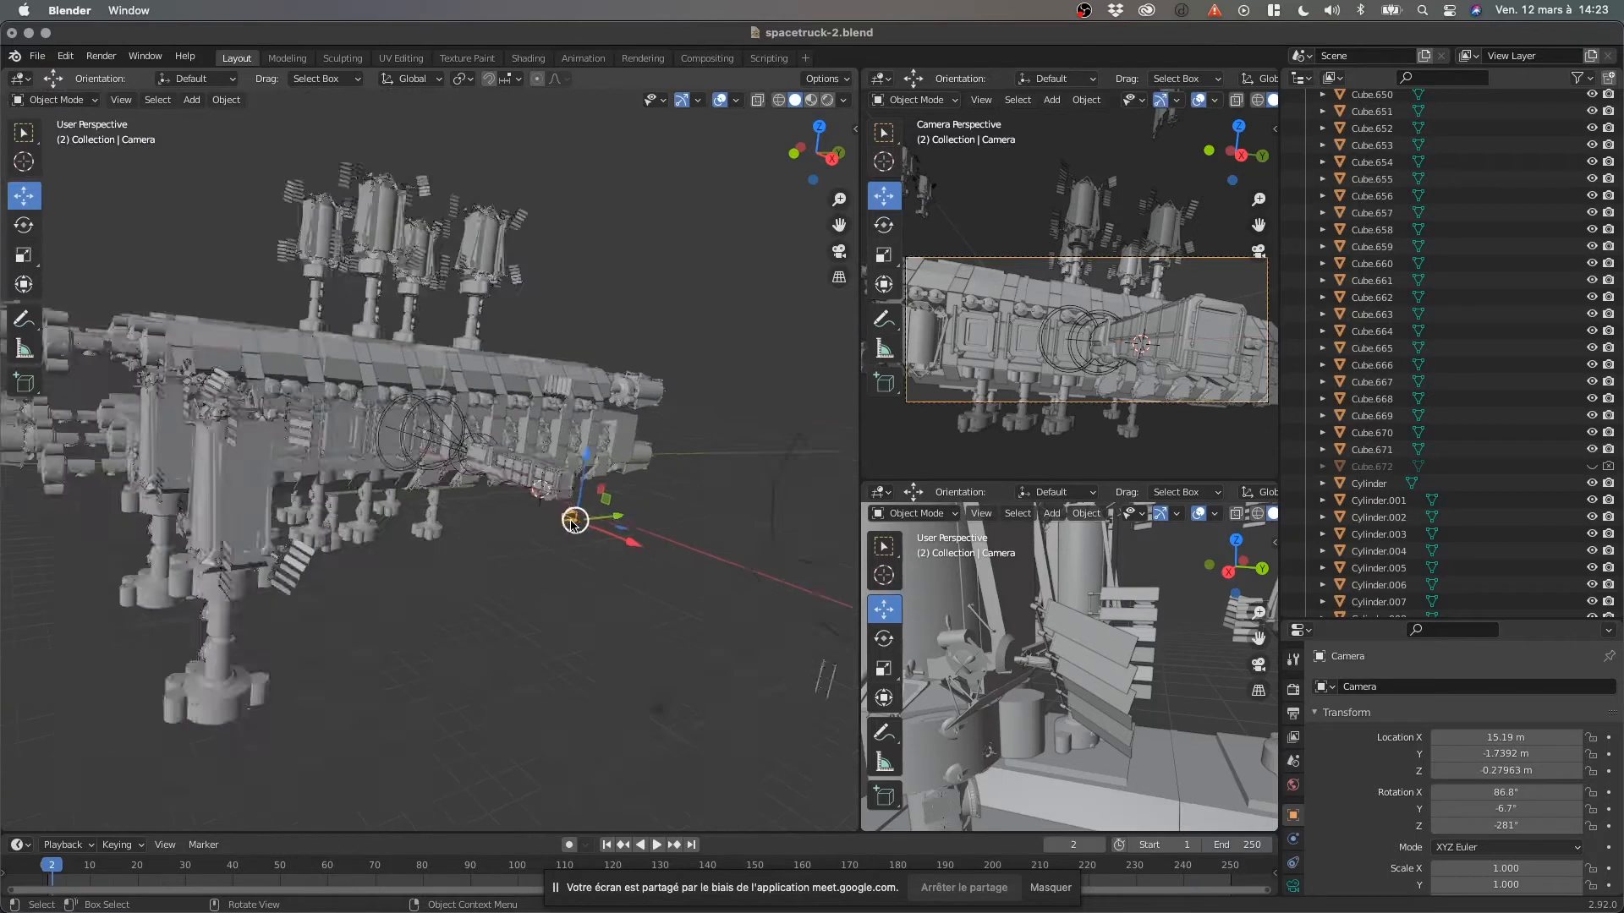
drag(857, 472, 647, 470)
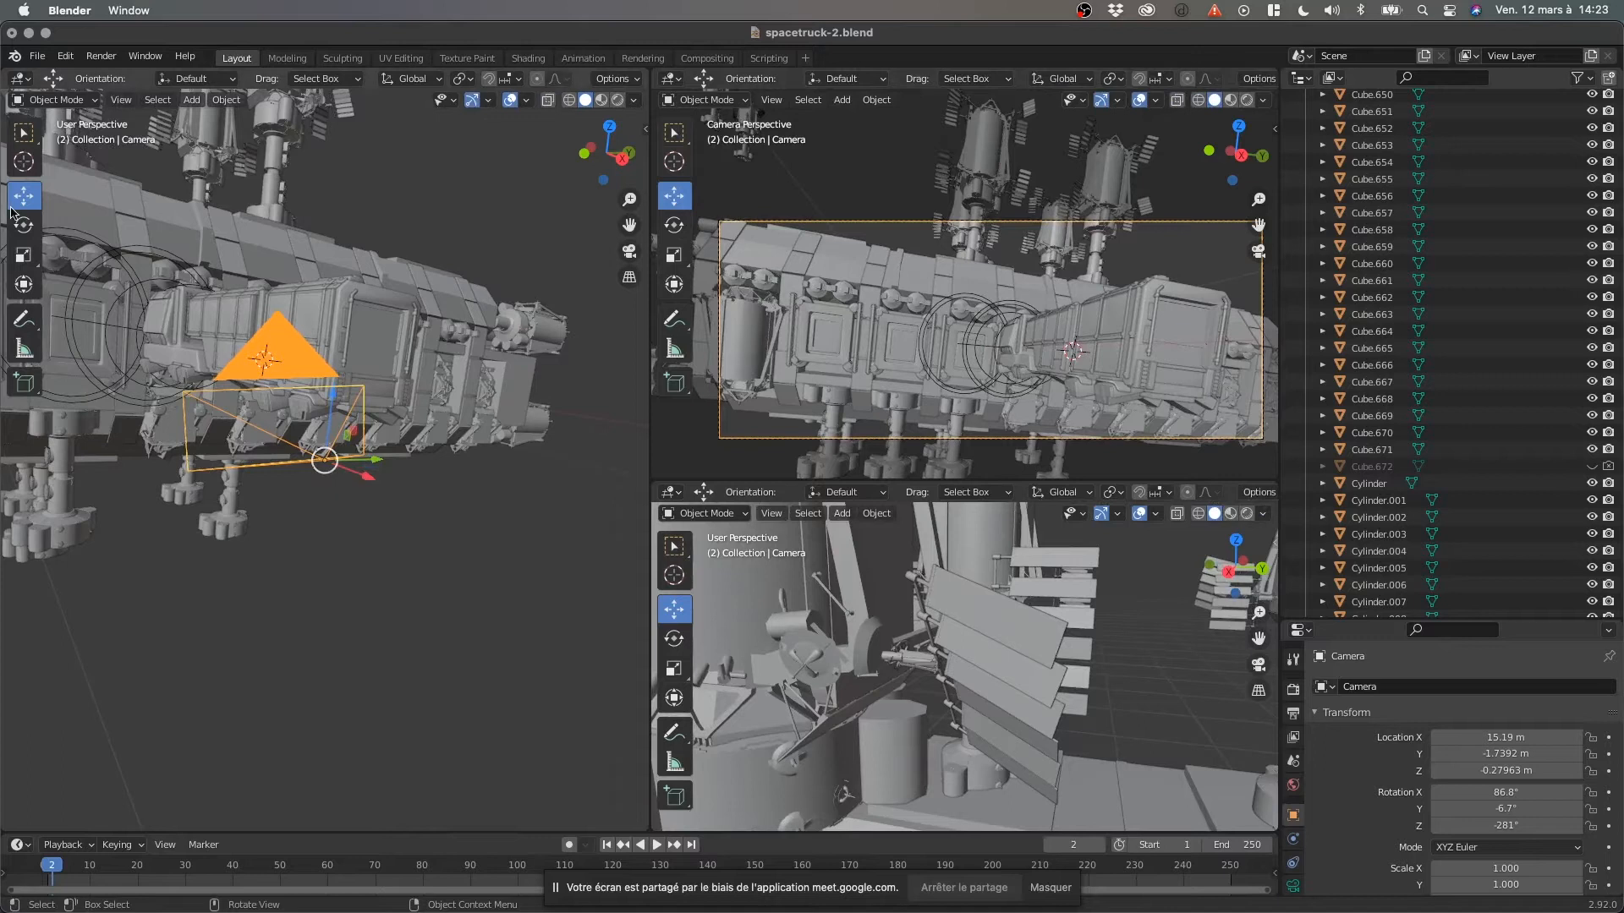
Rotate the camera about the global X axis to tilt the shot, ending at about -9.46° Y rotation.
key(shift+space)
key(r)
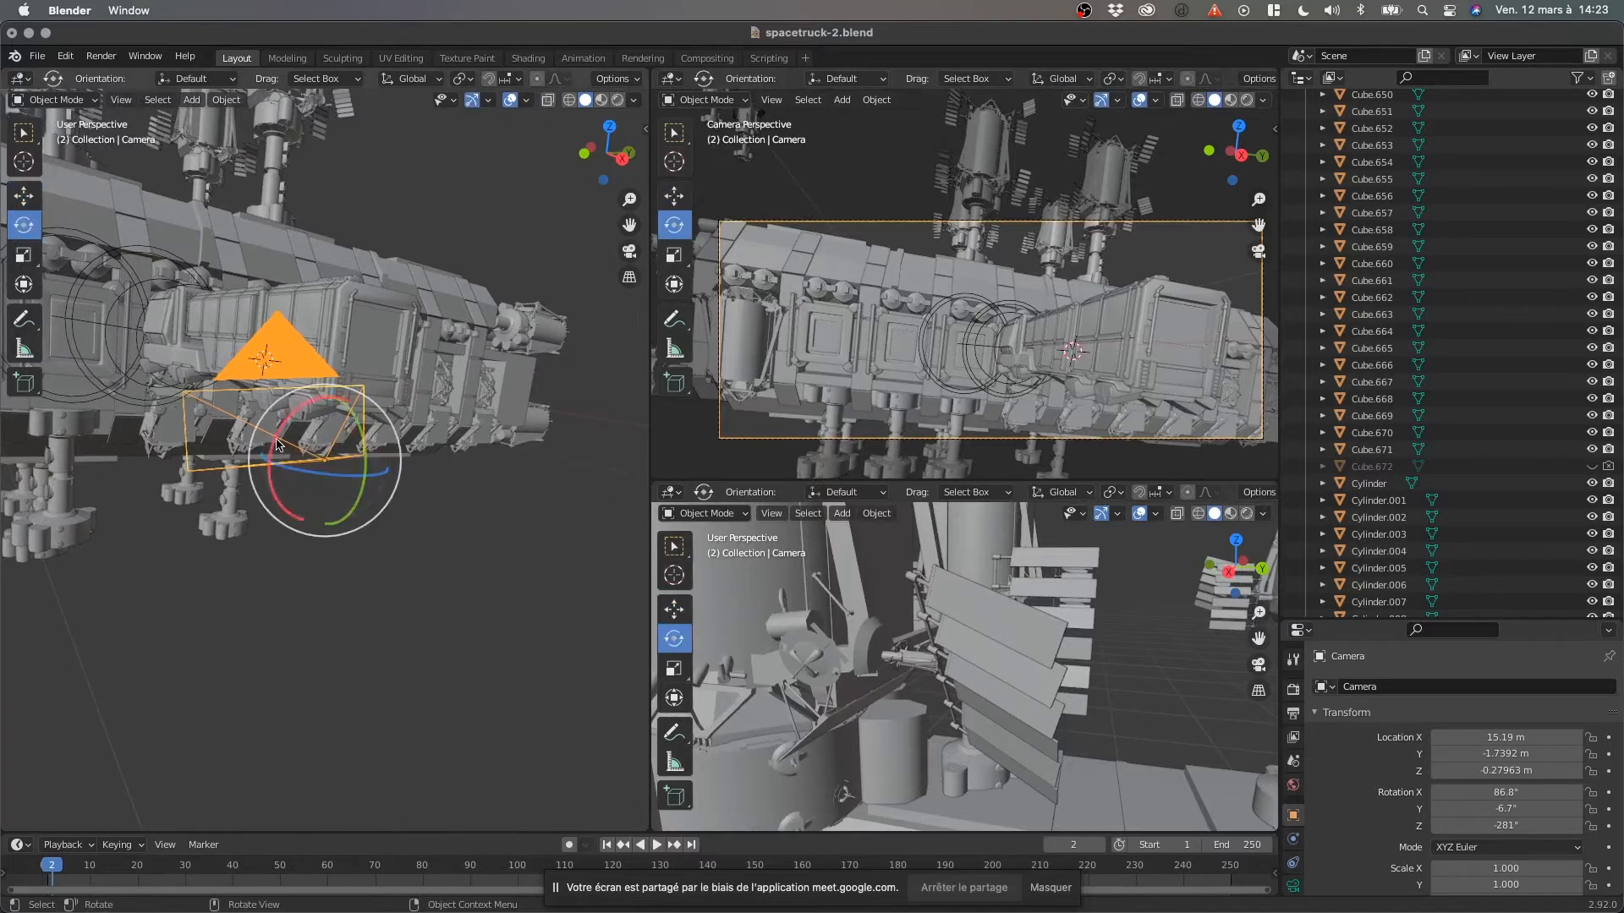
drag(280, 446, 282, 438)
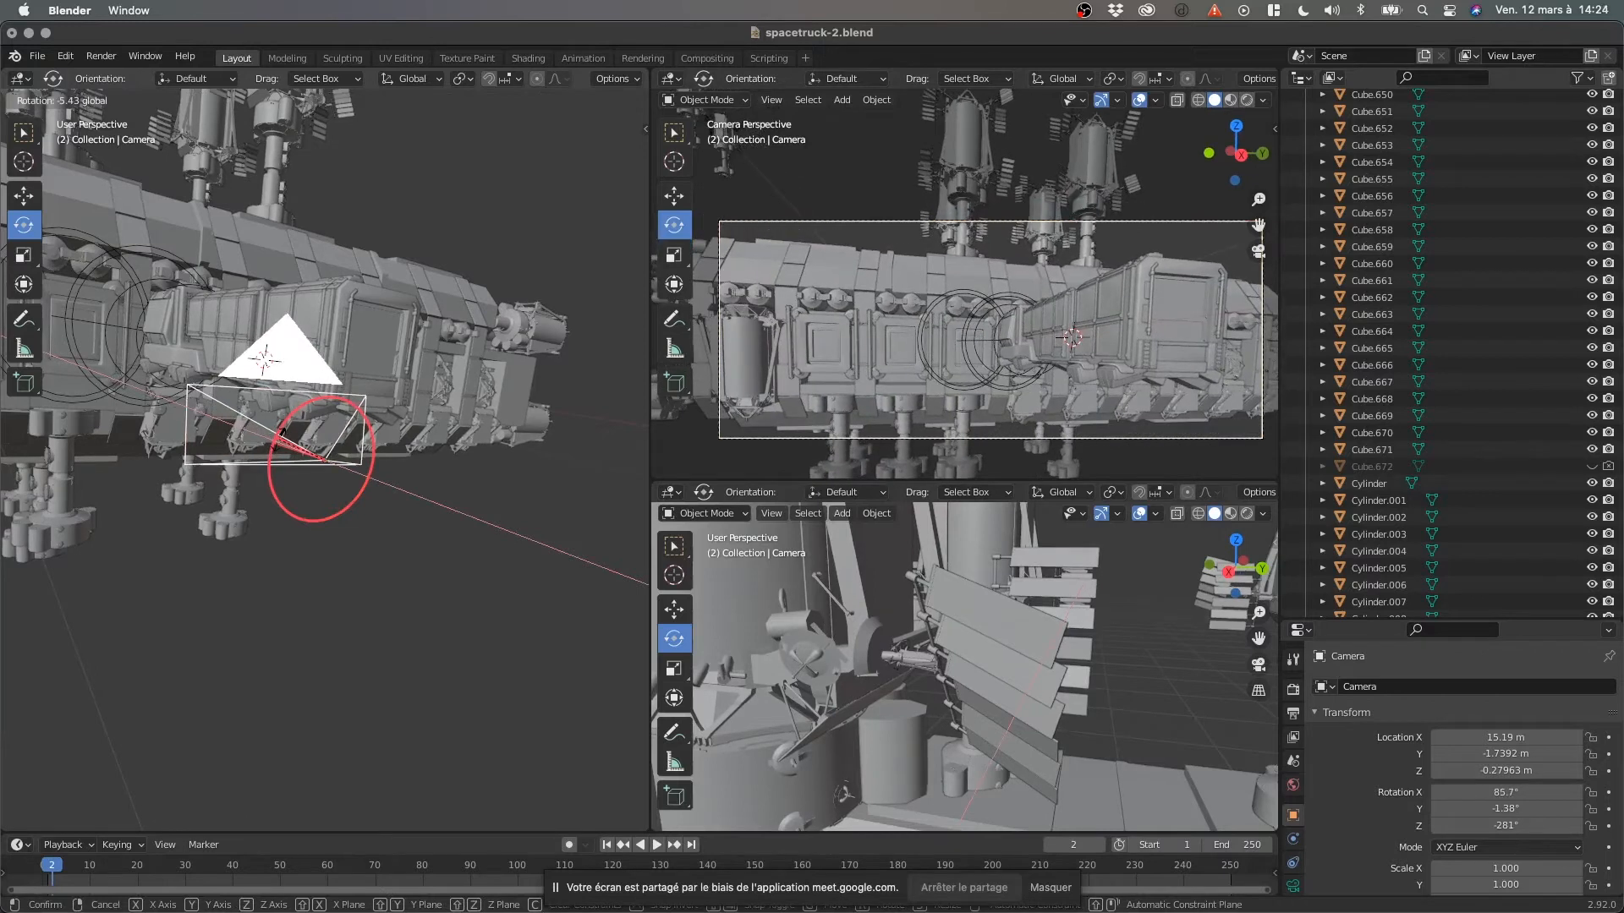
mouse_move(281, 438)
mouse_down()
mouse_move(275, 452)
mouse_move(277, 436)
mouse_up()
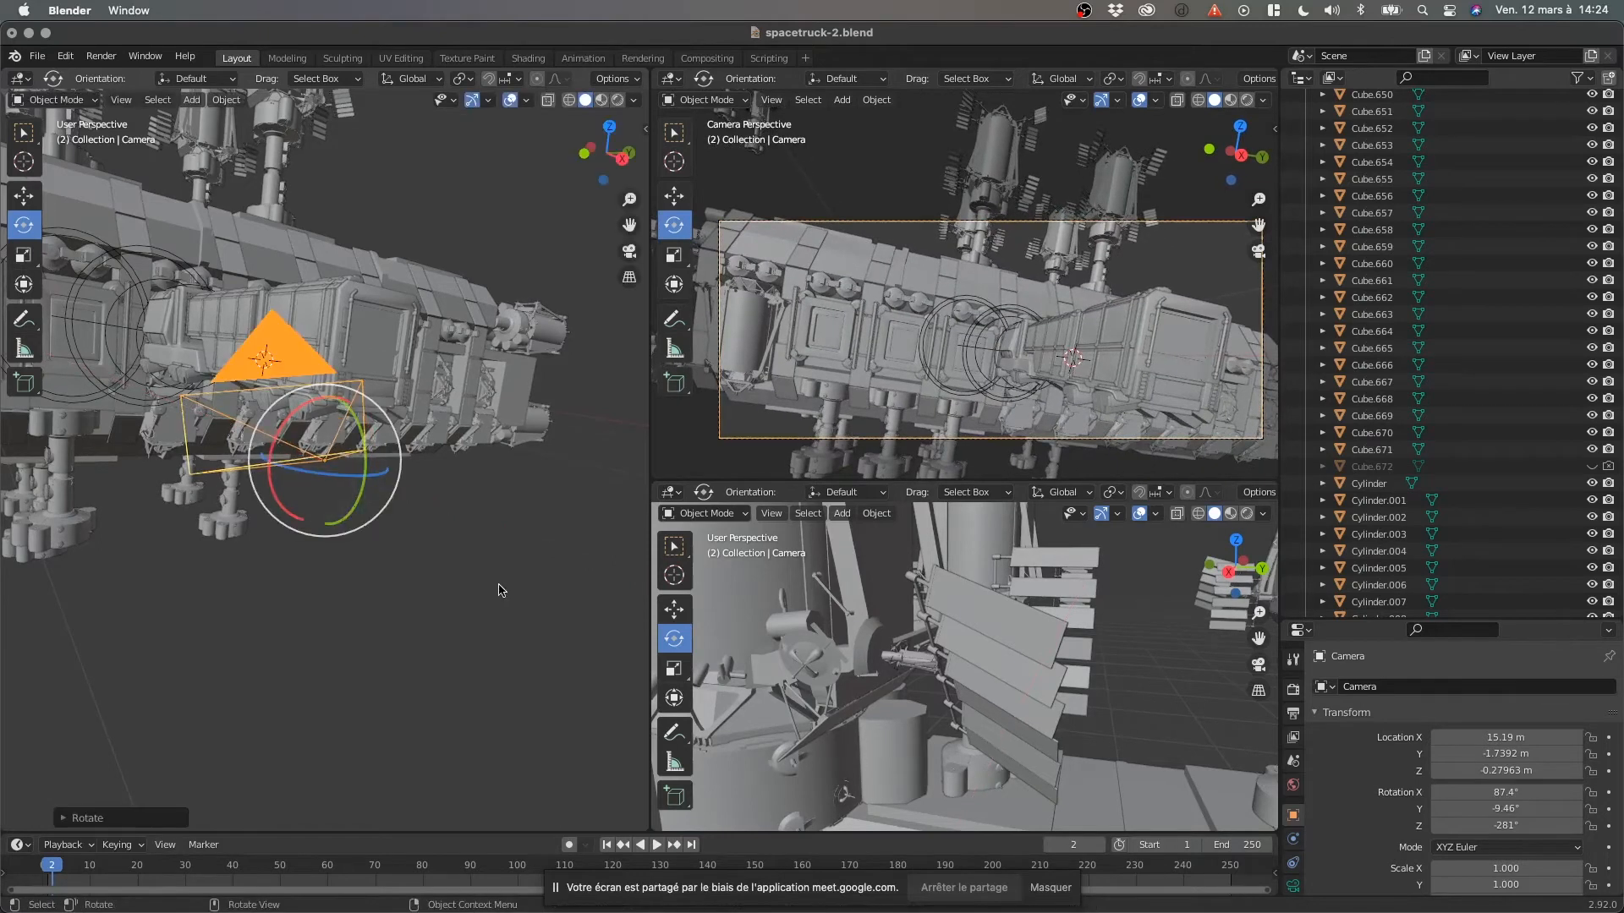
Deselect the camera and examine its position relative to the truck and the hull.
click(260, 637)
middle_drag(188, 509, 246, 502)
scroll(185, 543, down, 3)
middle_drag(417, 539, 316, 590)
shift+middle_drag(336, 480, 354, 541)
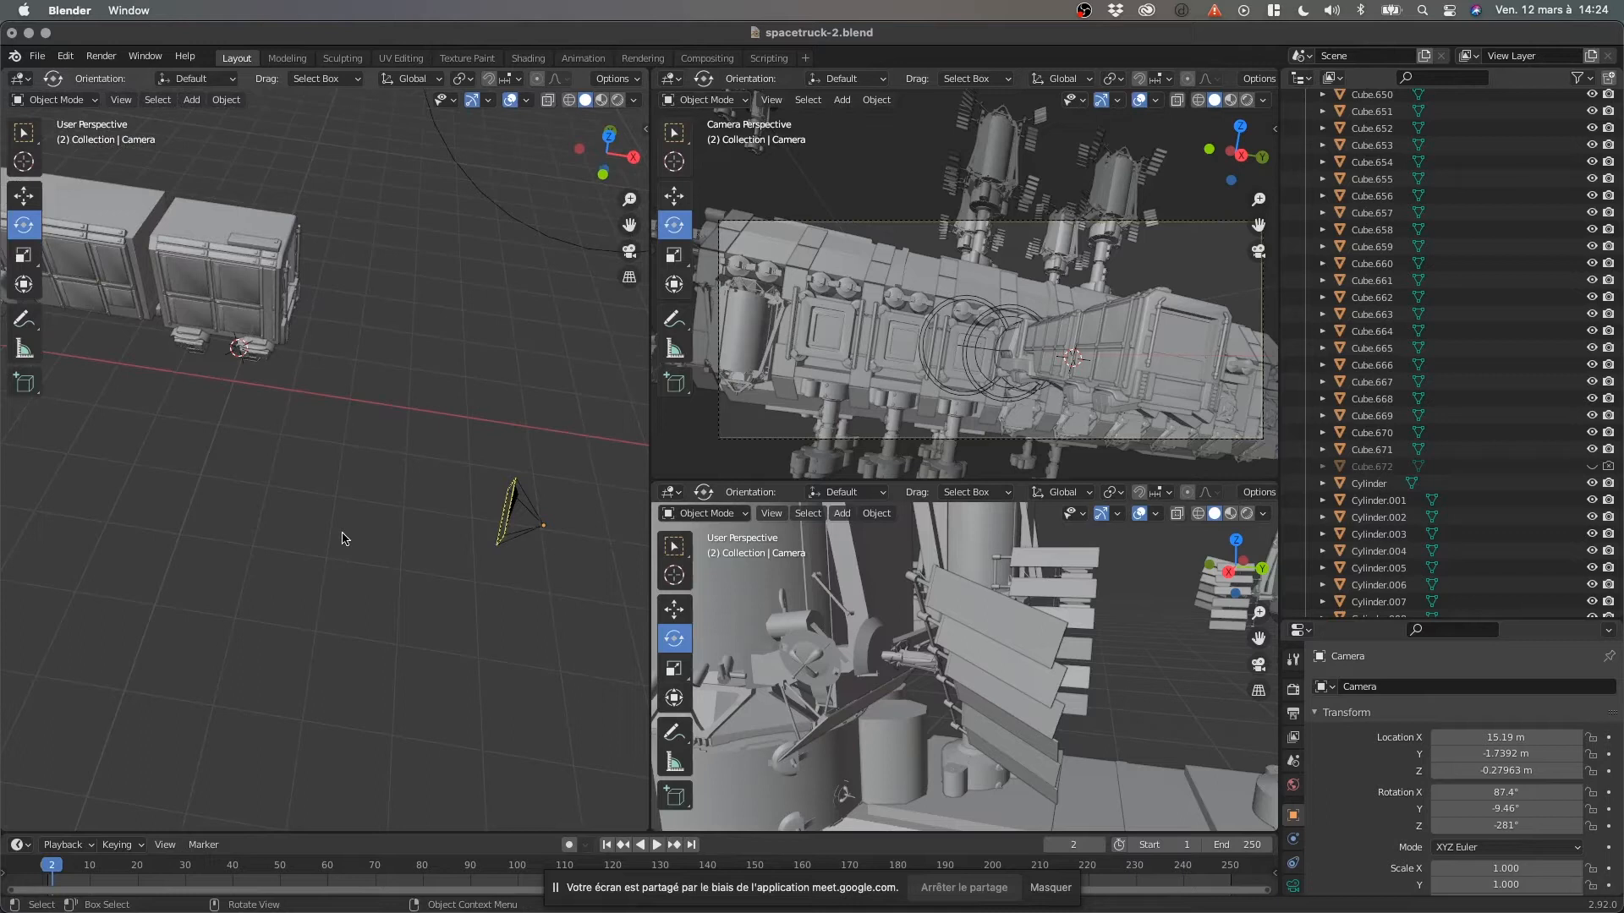
middle_drag(304, 527, 361, 512)
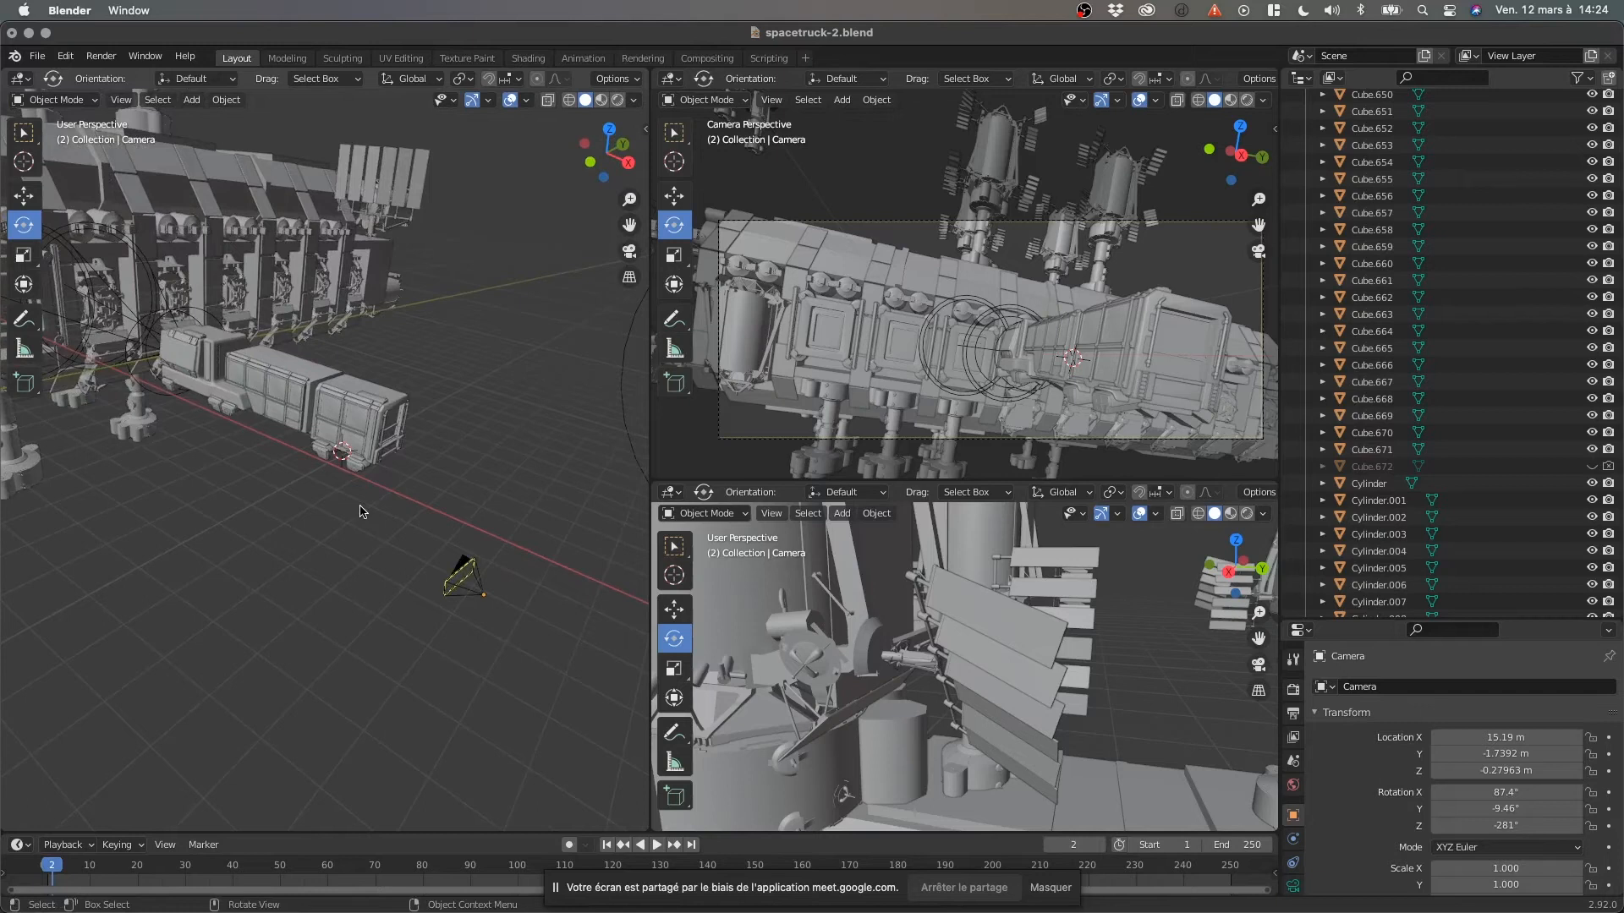
middle_drag(325, 568, 337, 551)
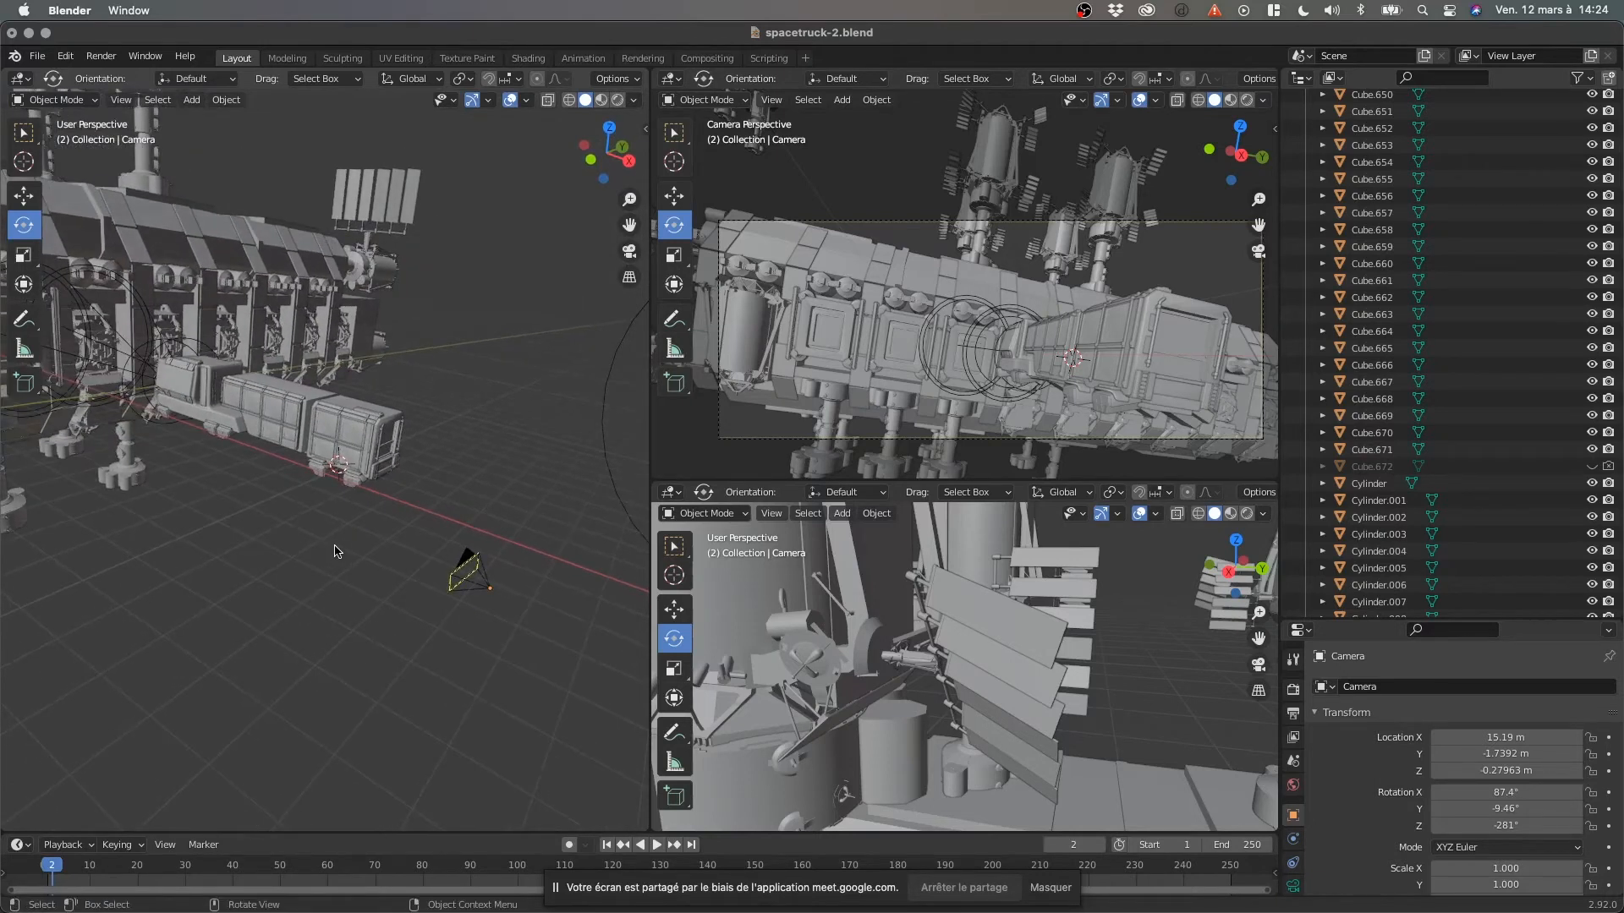
Show the camera's view in the main viewport, lock the camera to it, and reframe the shot to about 91.8° X and -274° Z rotation.
key(KP_0)
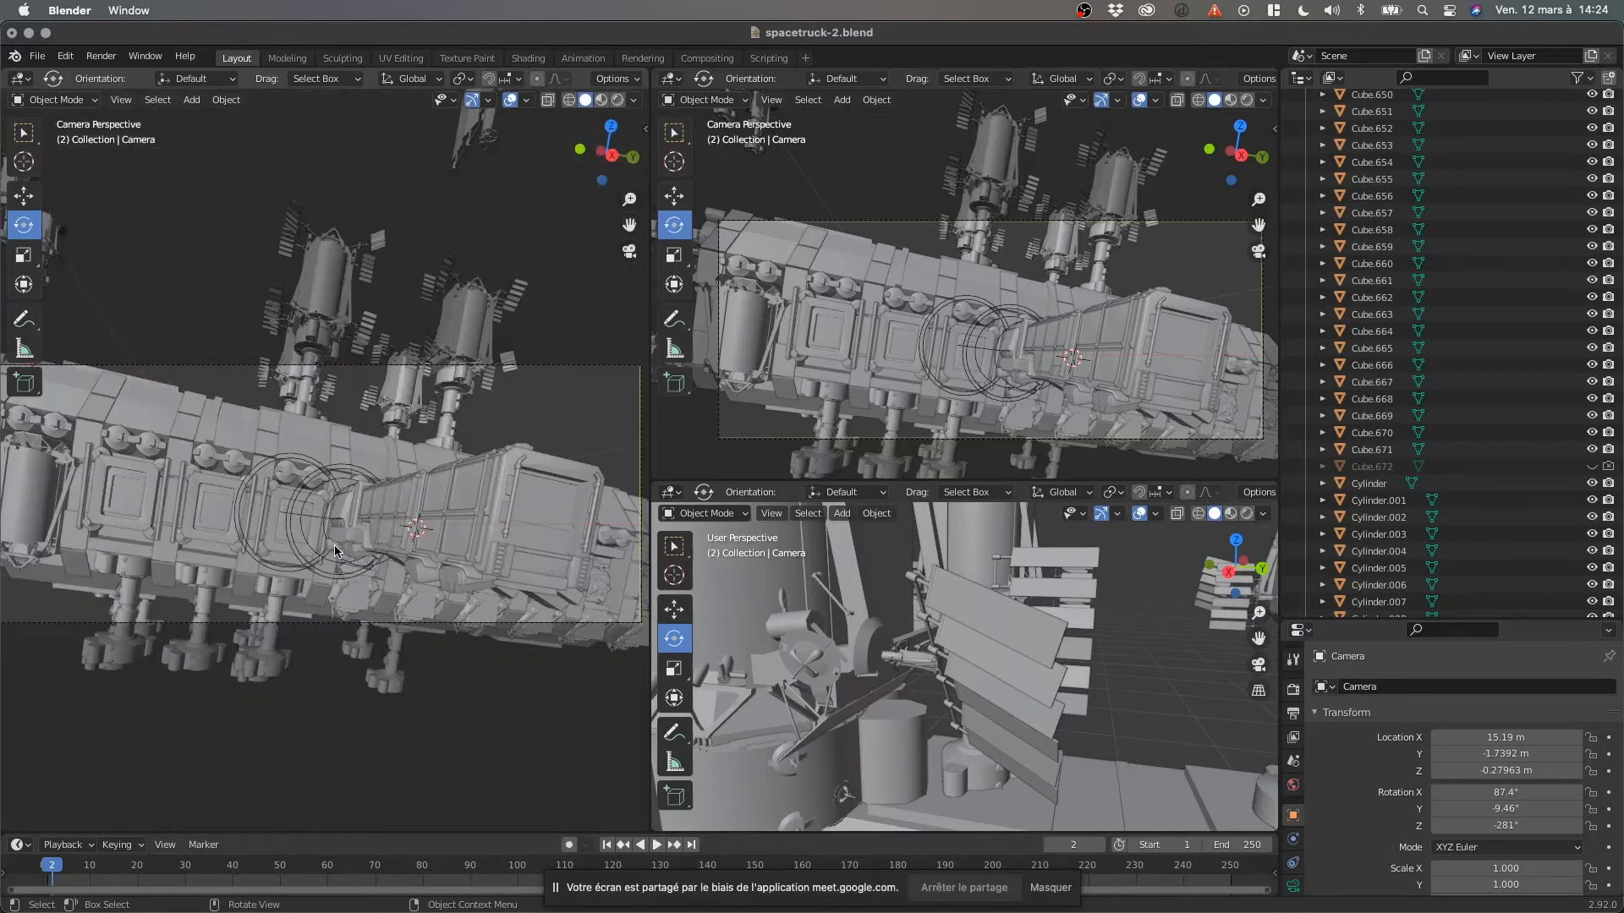
scroll(339, 548, down, 1)
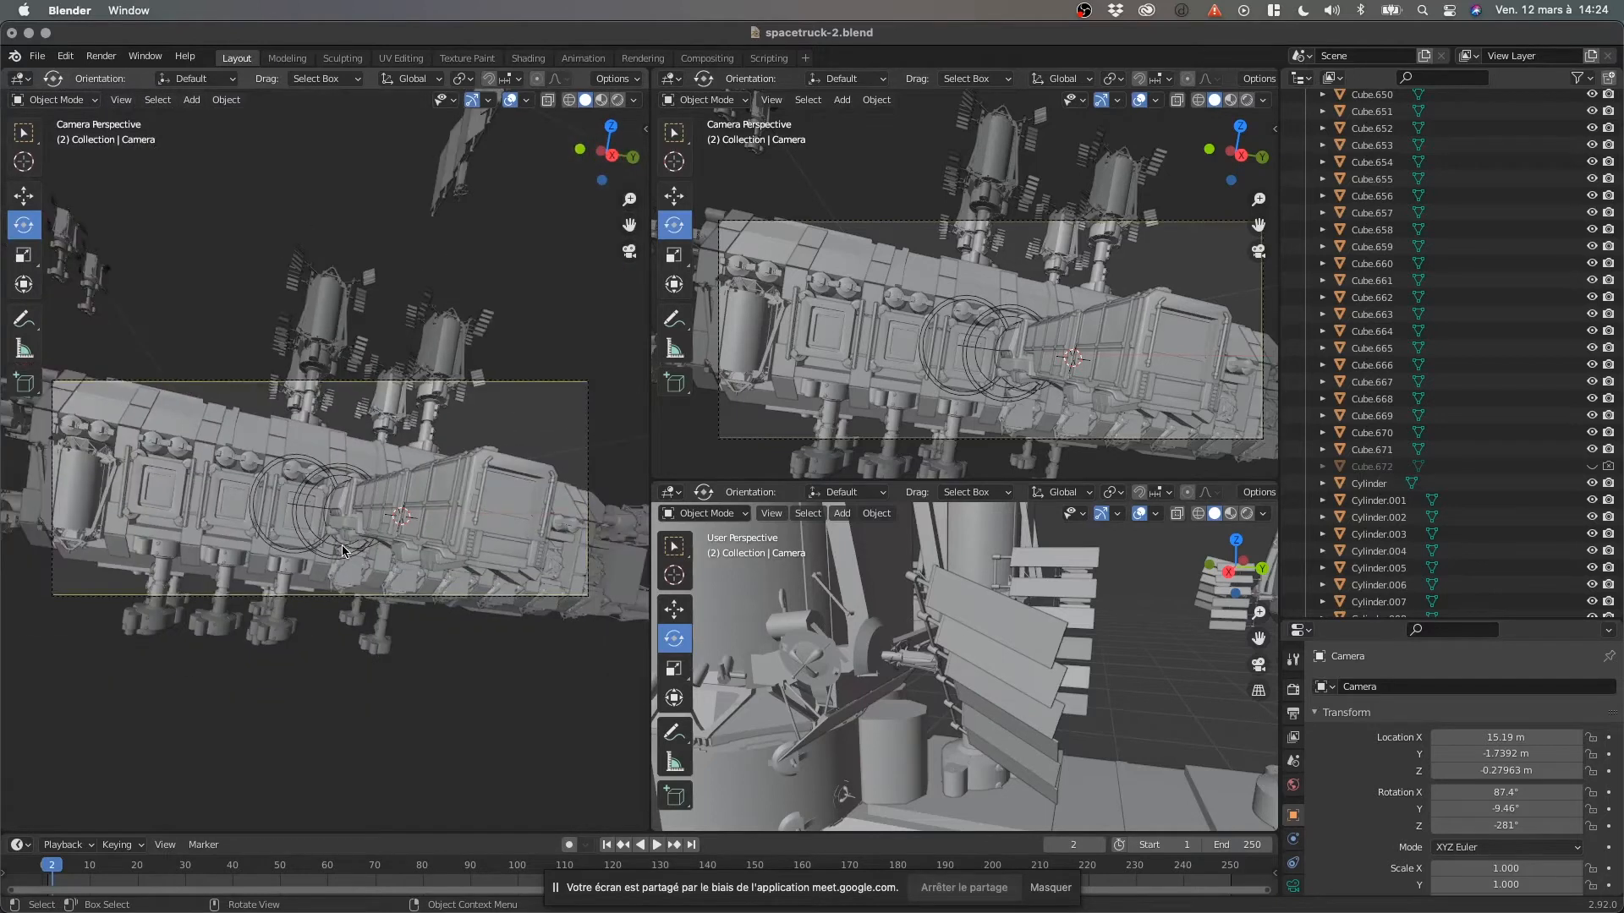
key(n)
click(637, 201)
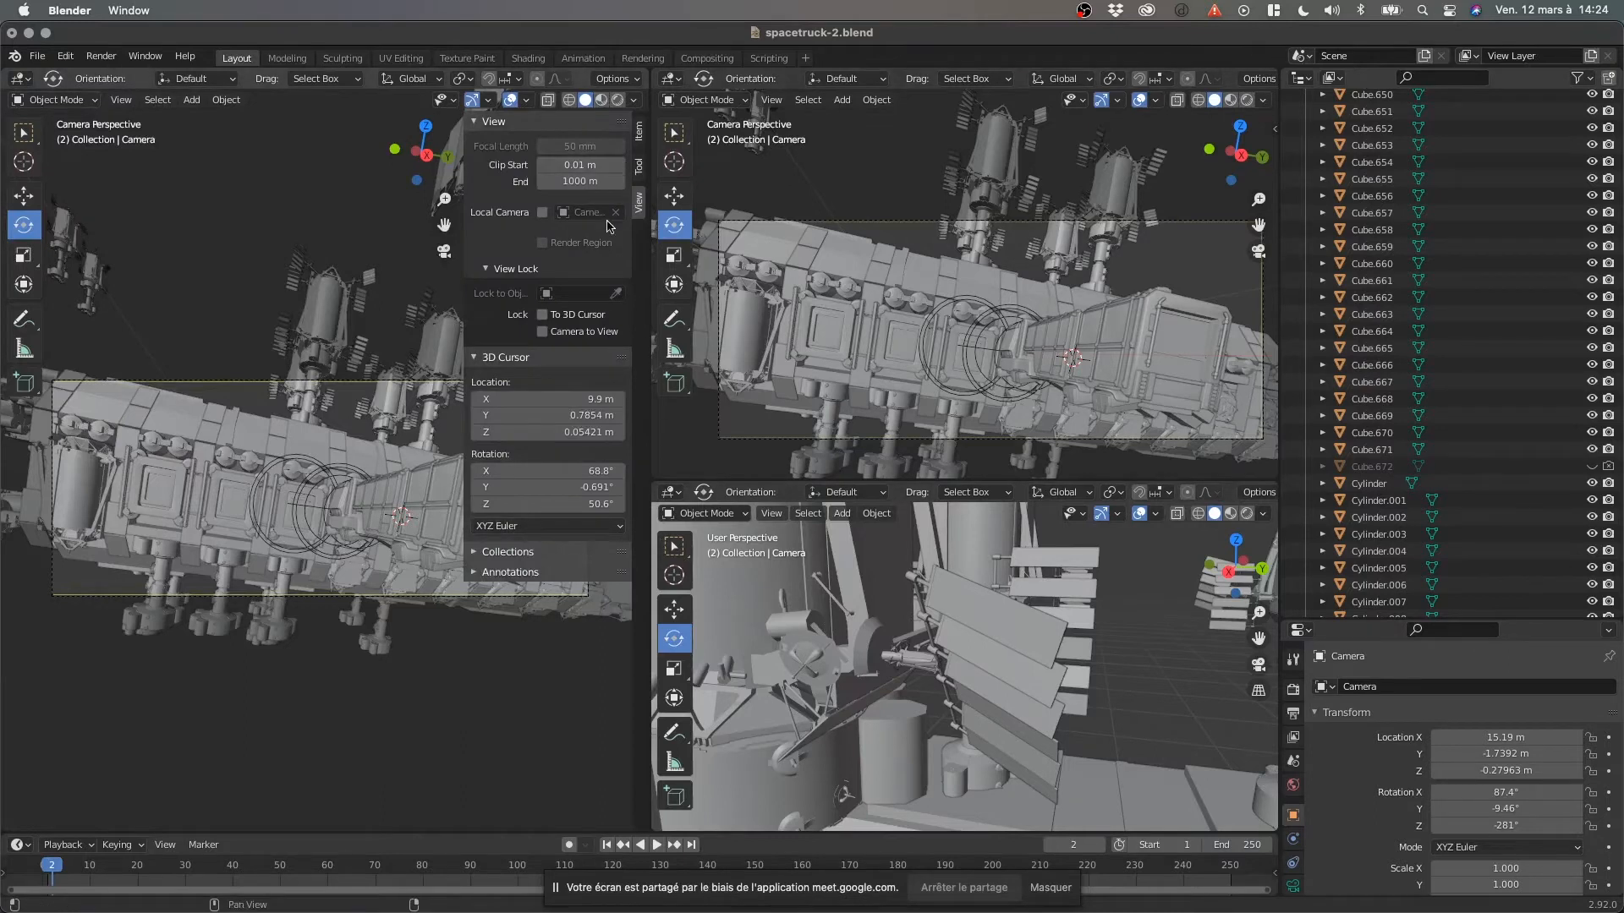
click(640, 137)
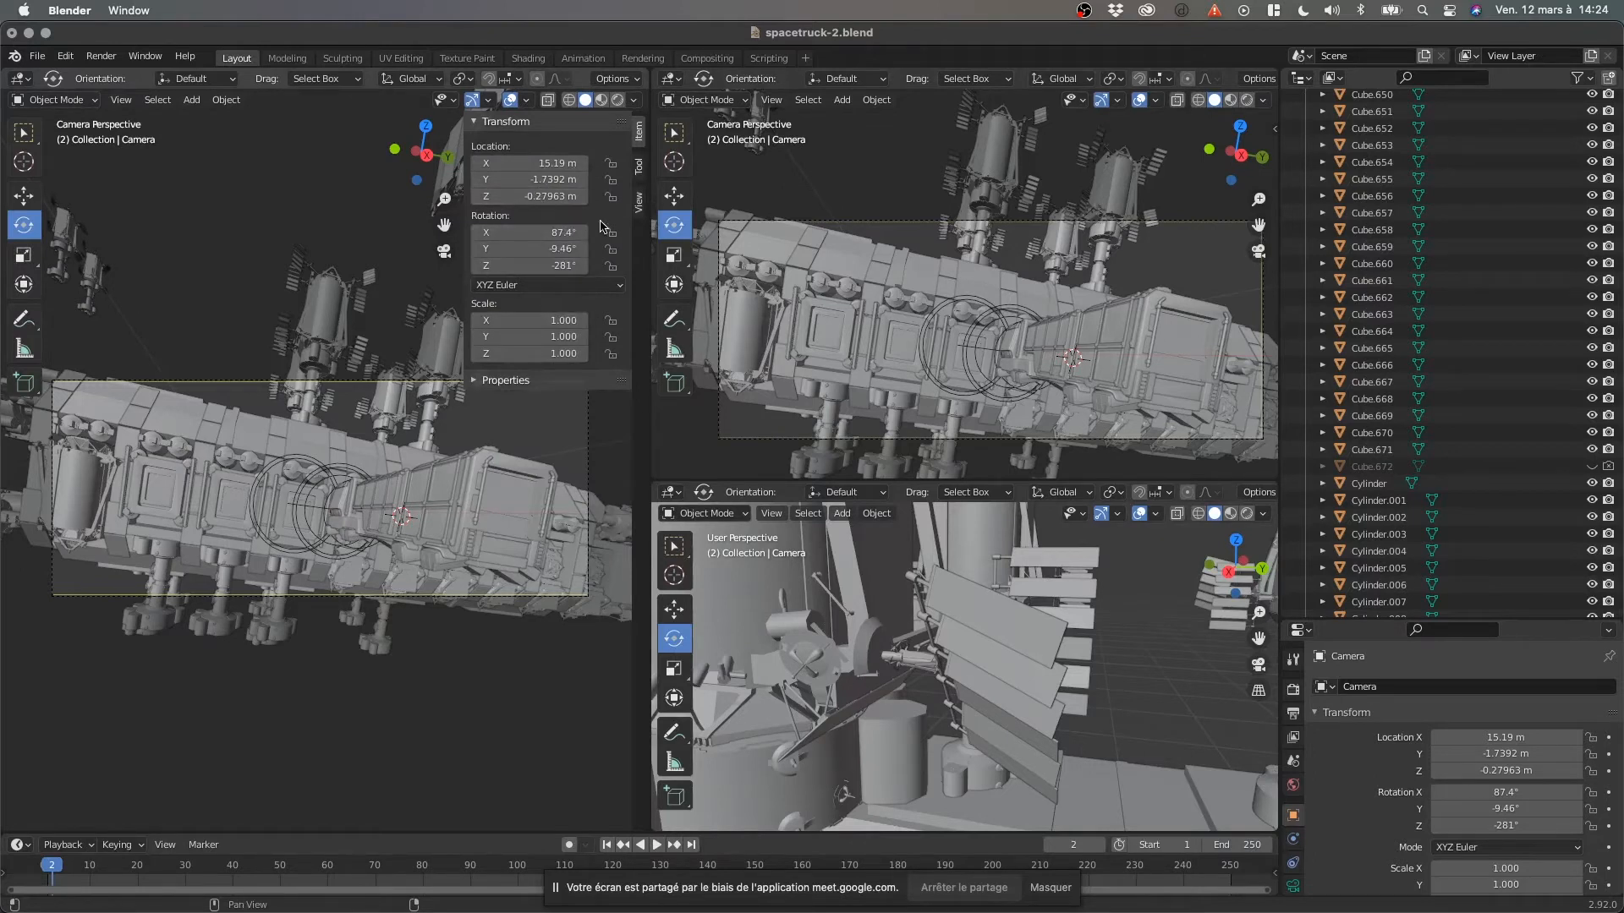
click(640, 169)
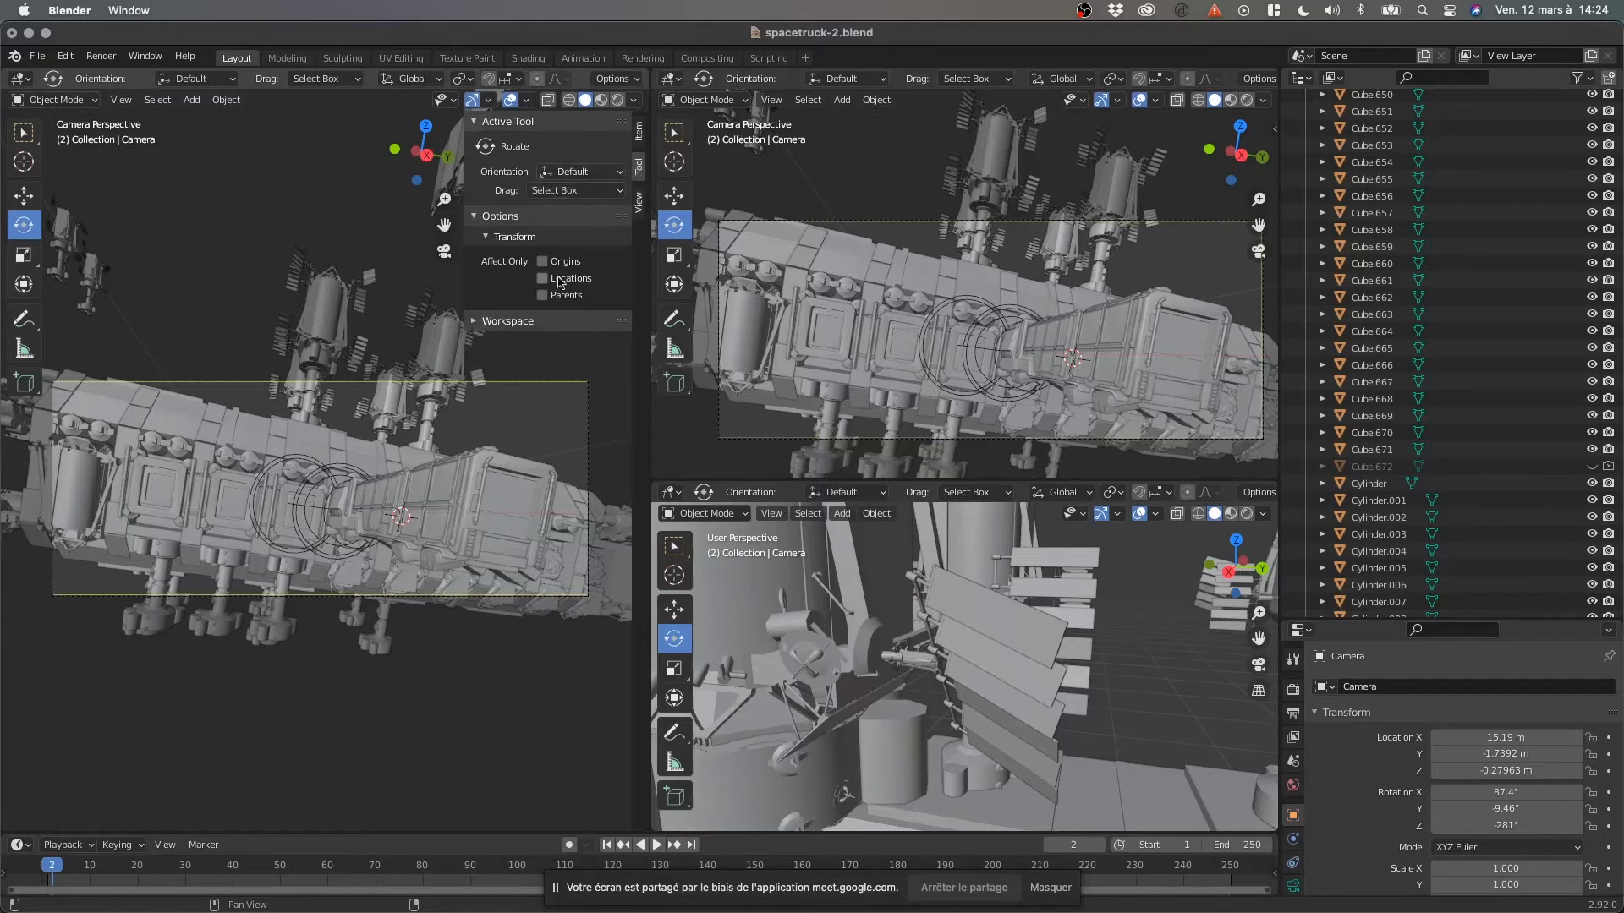
click(640, 202)
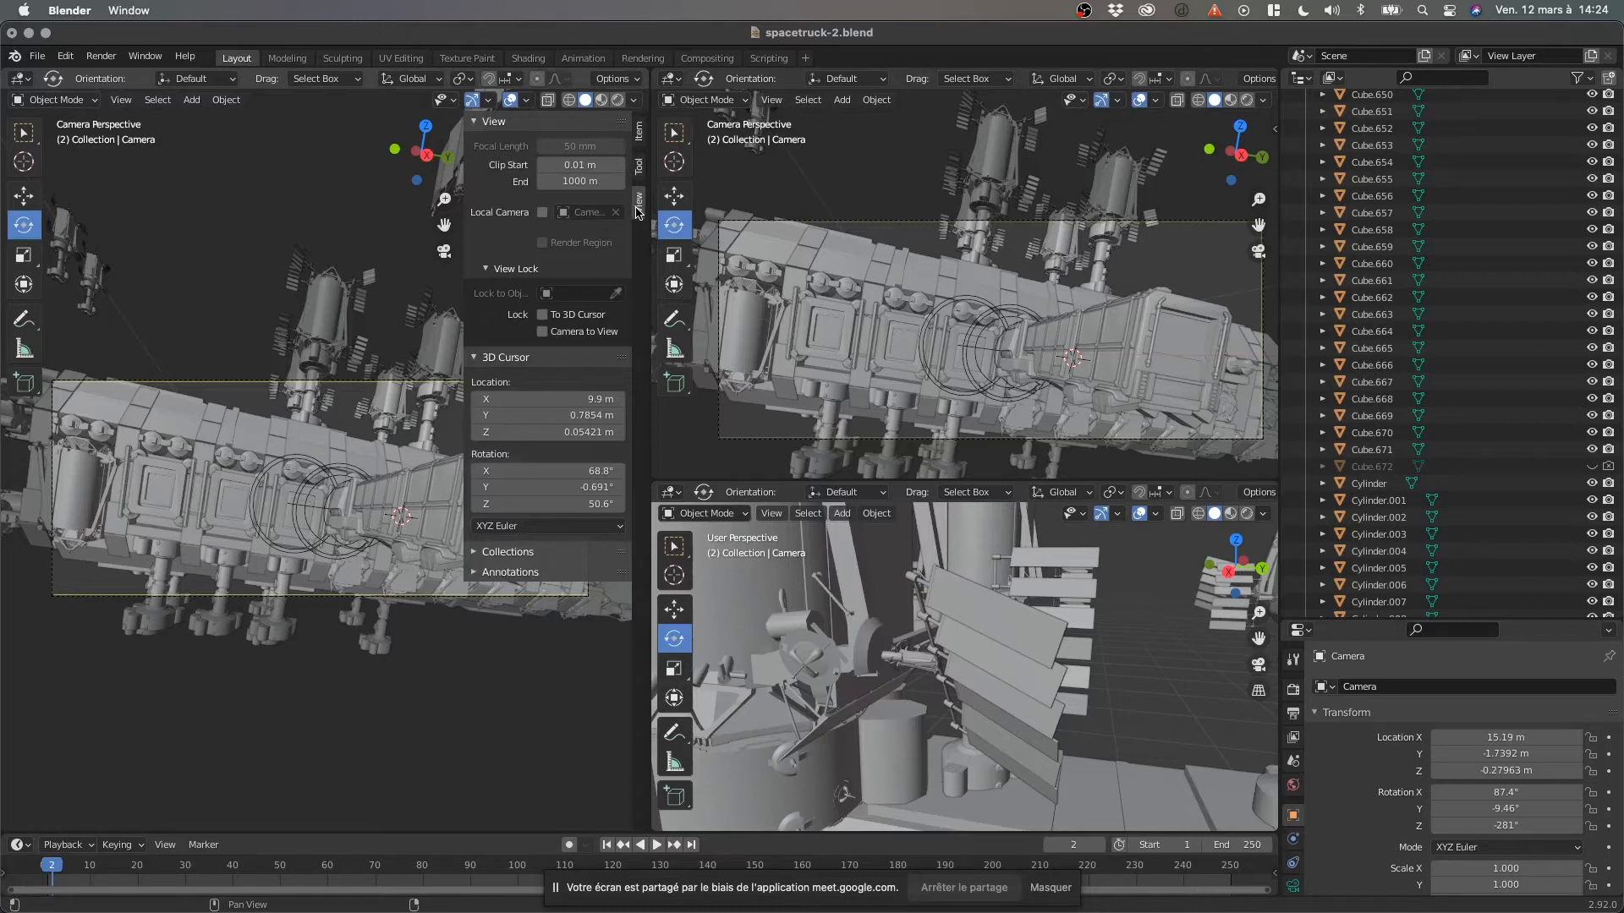
click(542, 331)
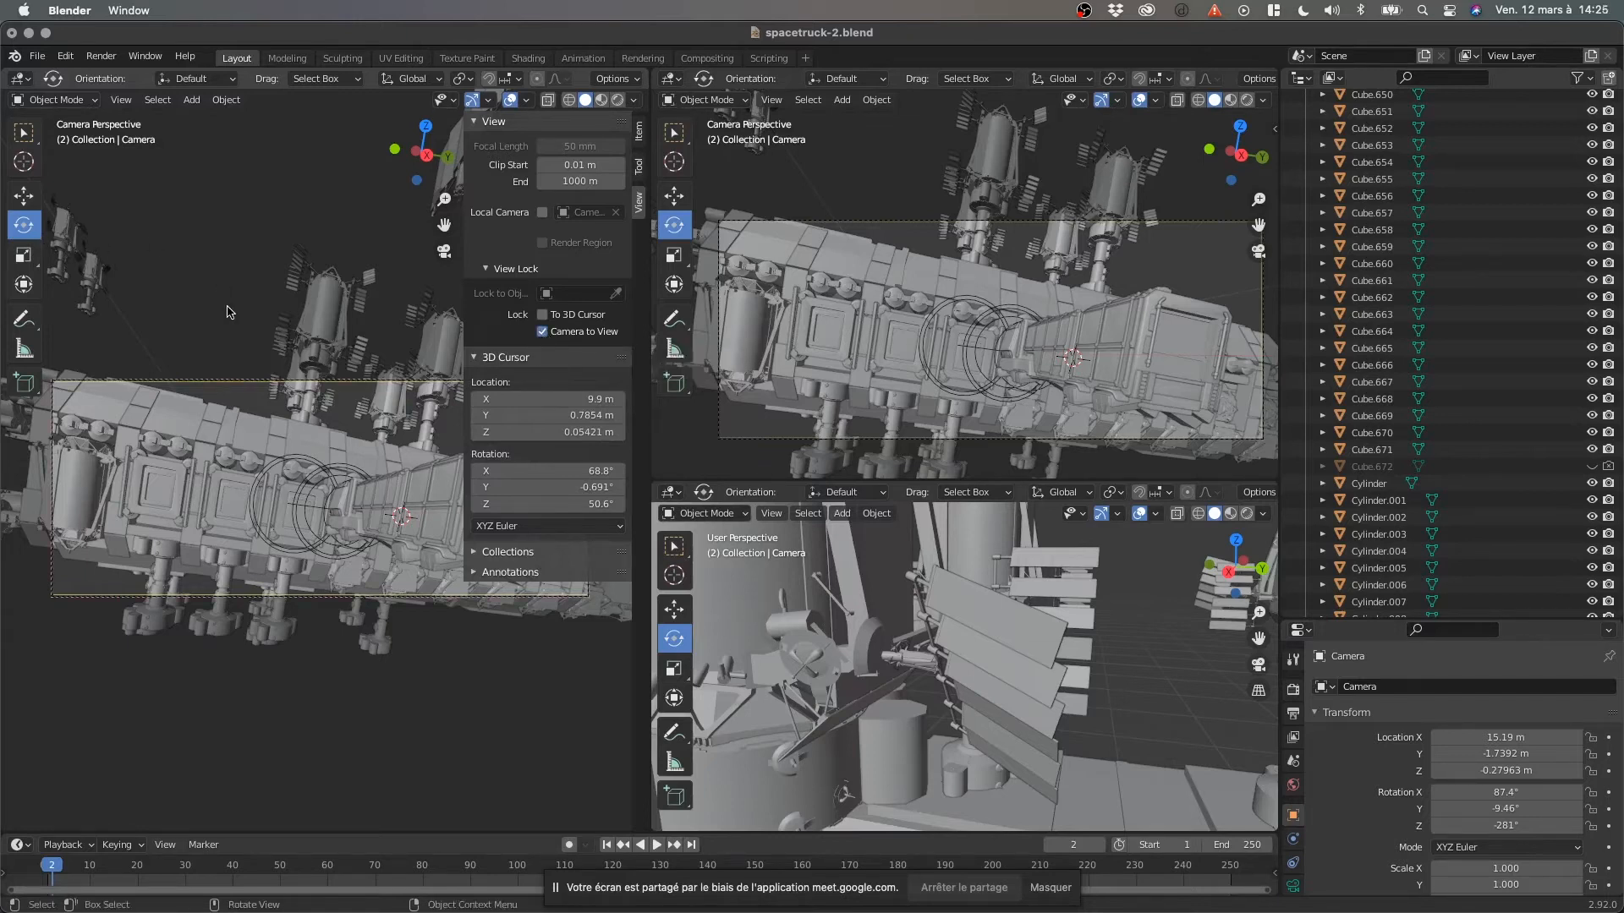
key(n)
middle_drag(271, 520, 359, 587)
Switch to Chrome and open the PHOTOBASH royalty-free reference photo site from the saved OneTab list.
key(ctrl+Up)
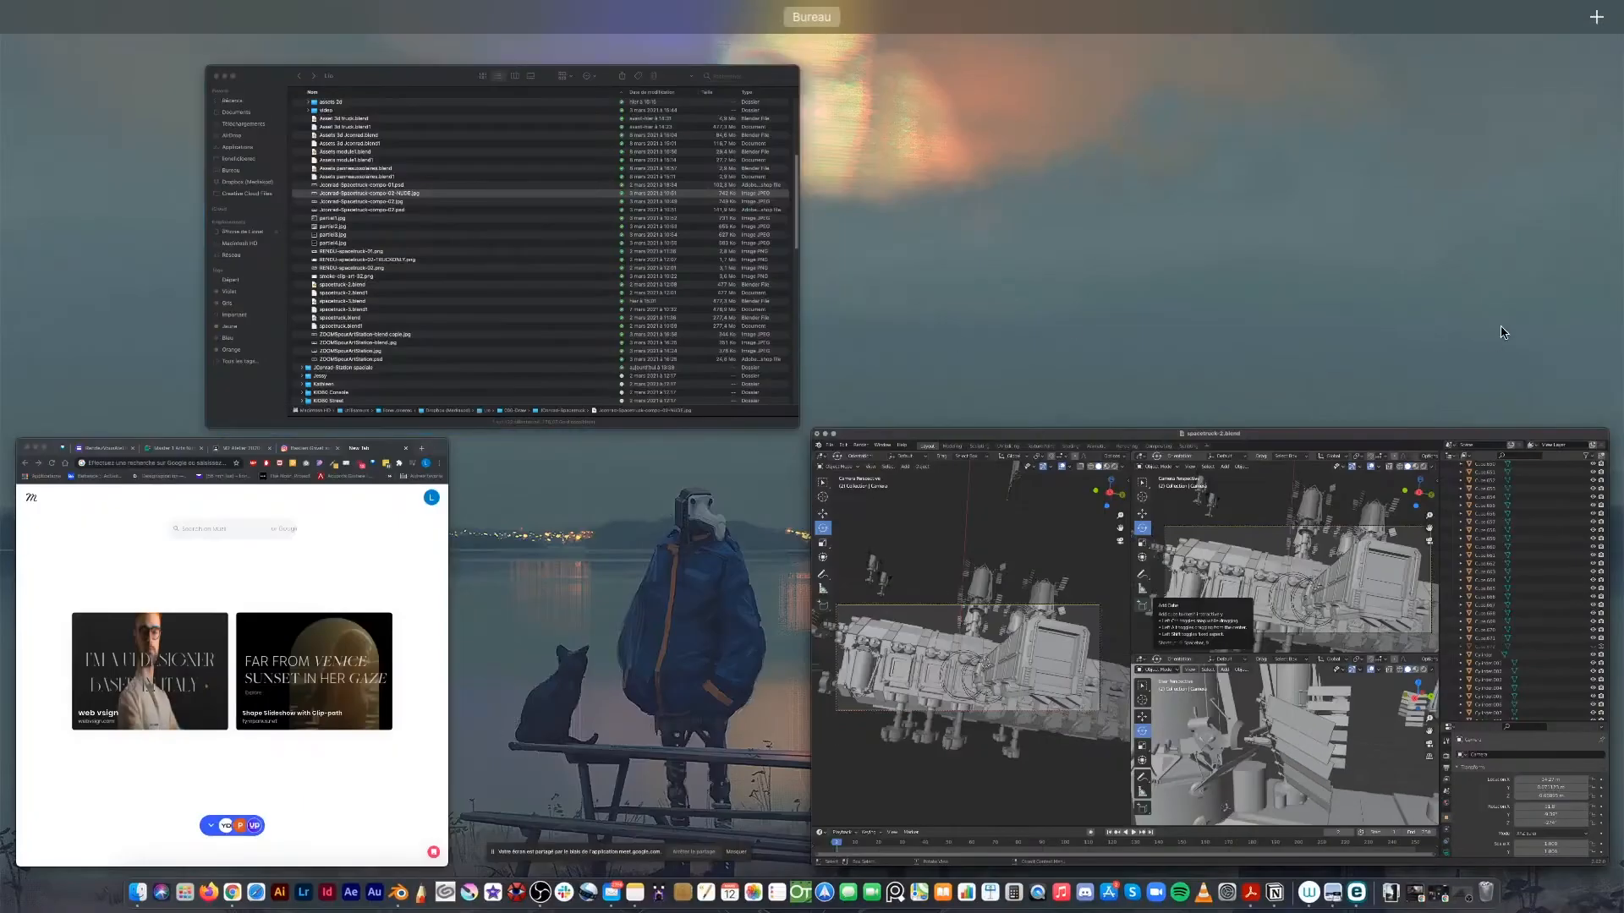
click(344, 583)
drag(895, 31, 1325, 34)
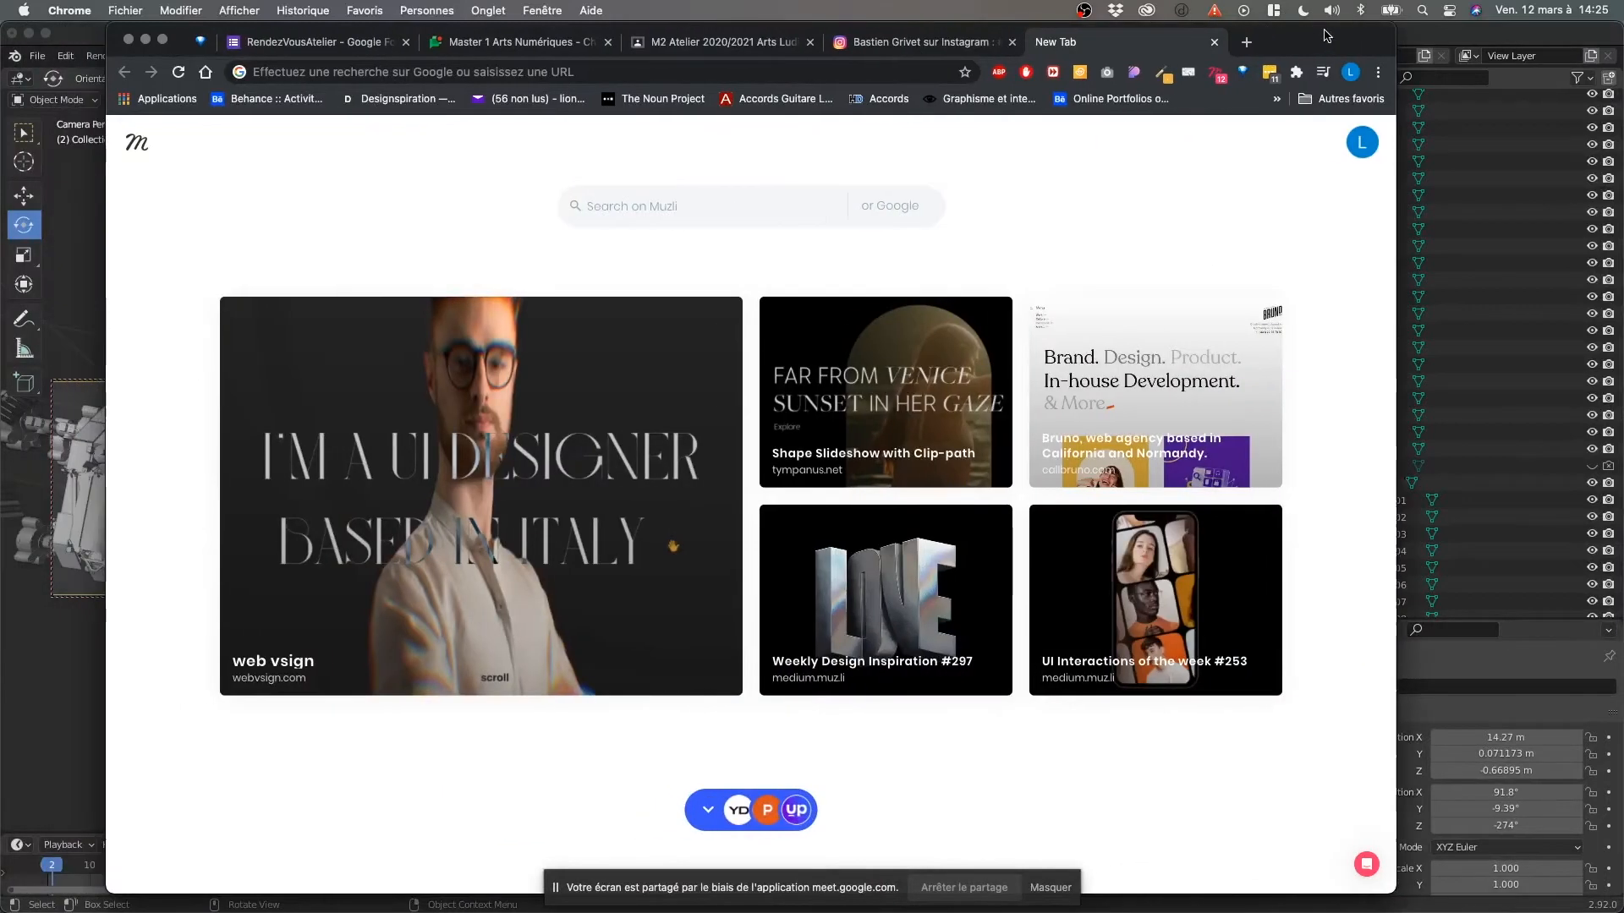
click(198, 42)
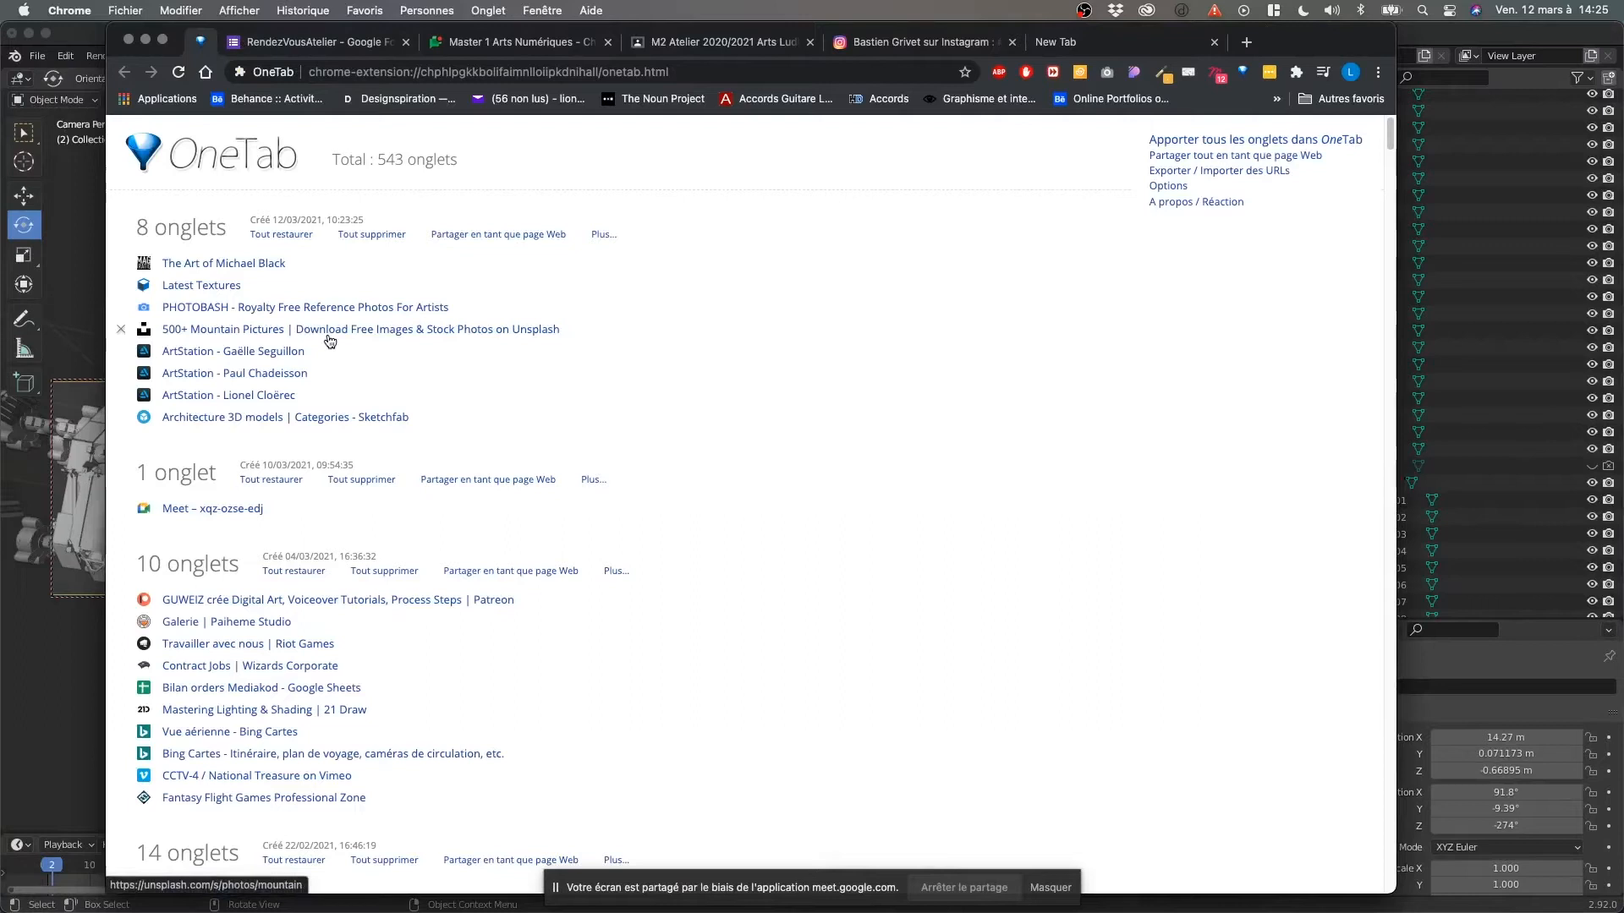
click(246, 309)
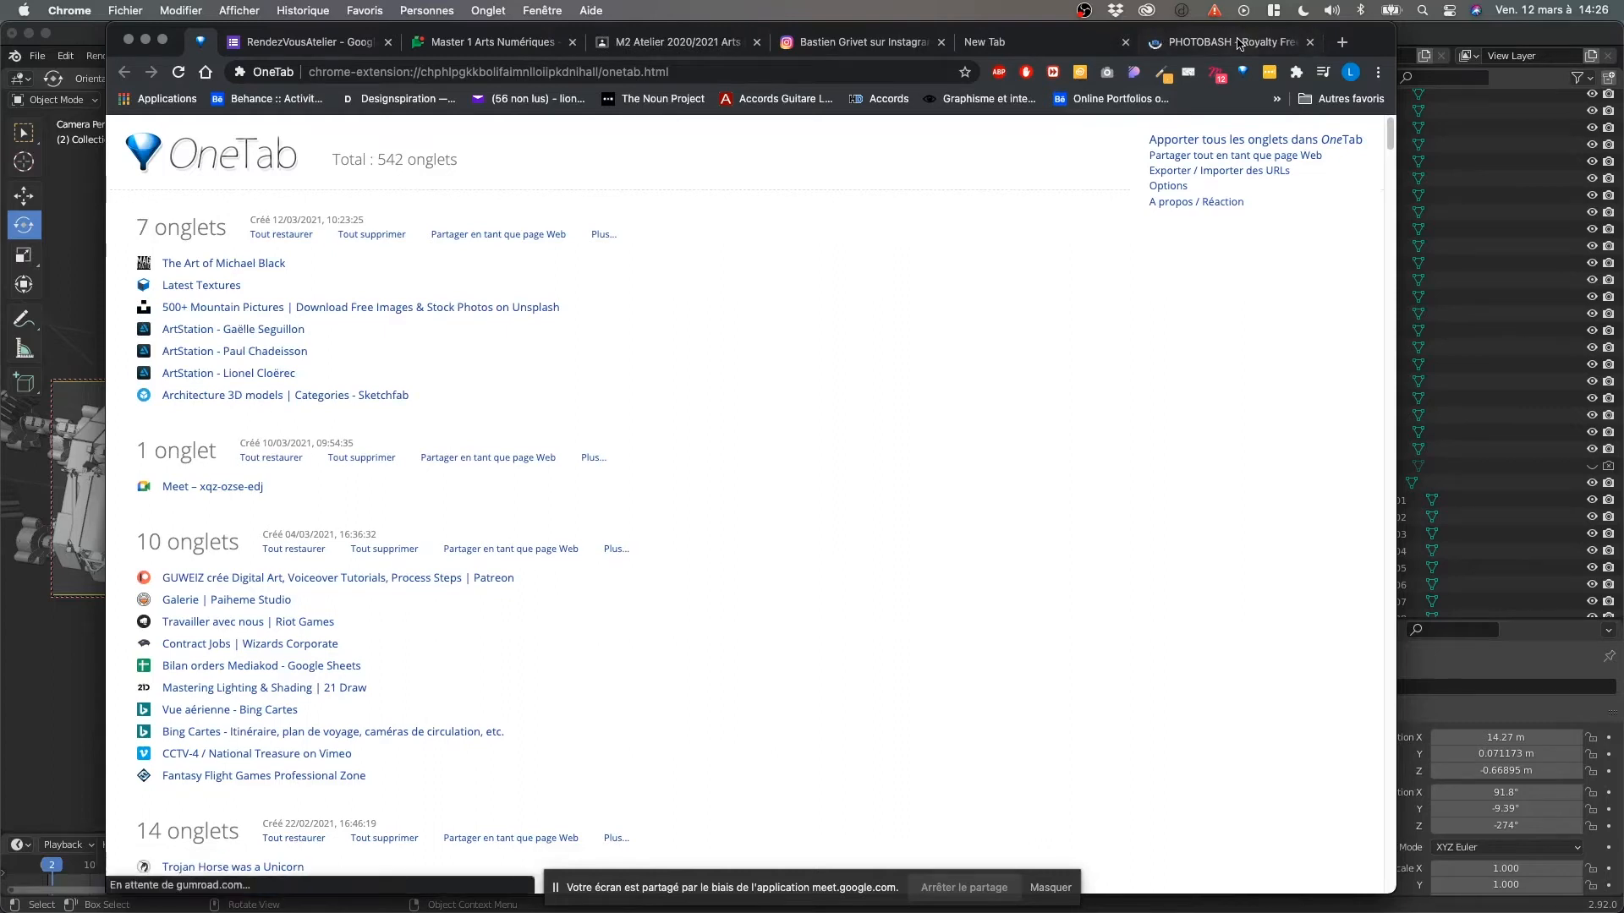
click(1238, 43)
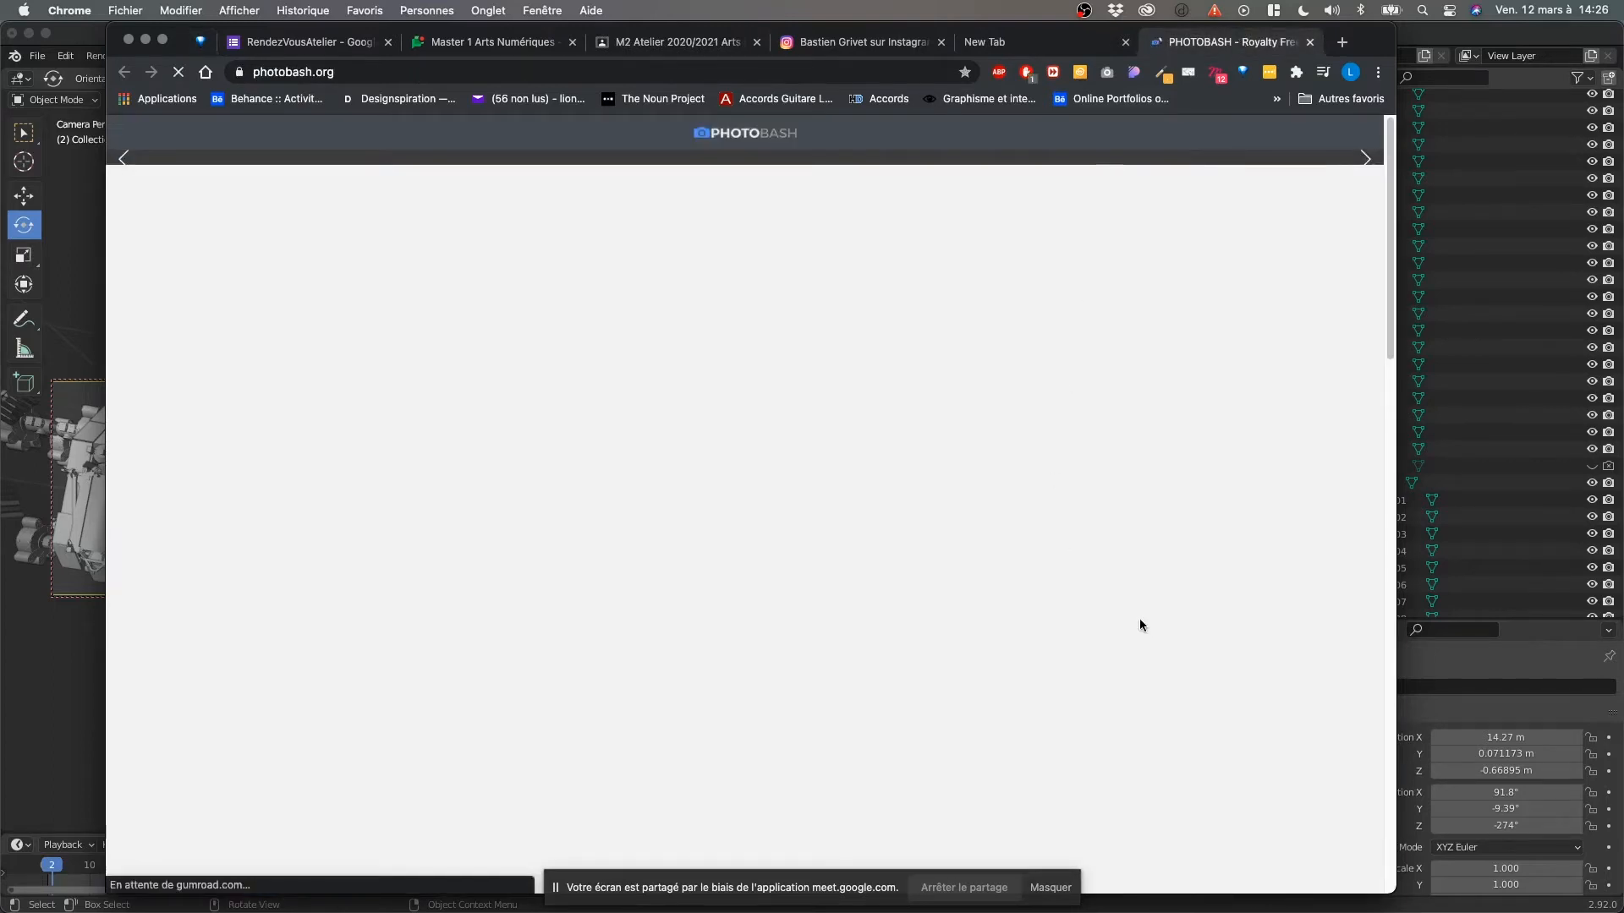
Examine the featured banners and the first set of photo packs on the PHOTOBASH home page.
scroll(1164, 602, down, 10)
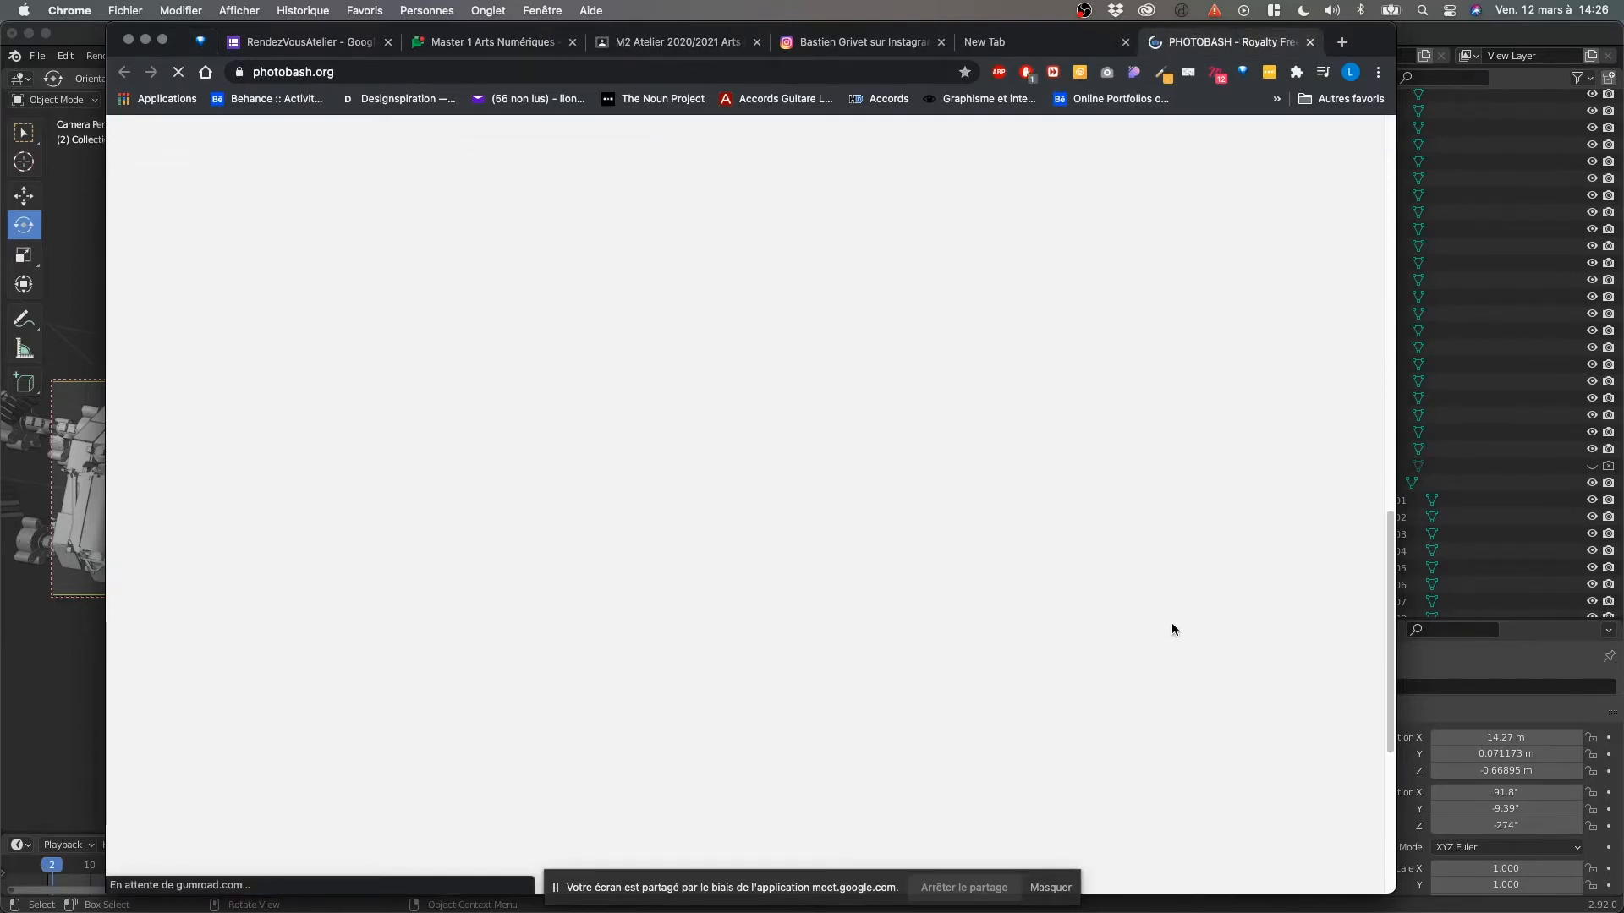
scroll(1118, 615, up, 7)
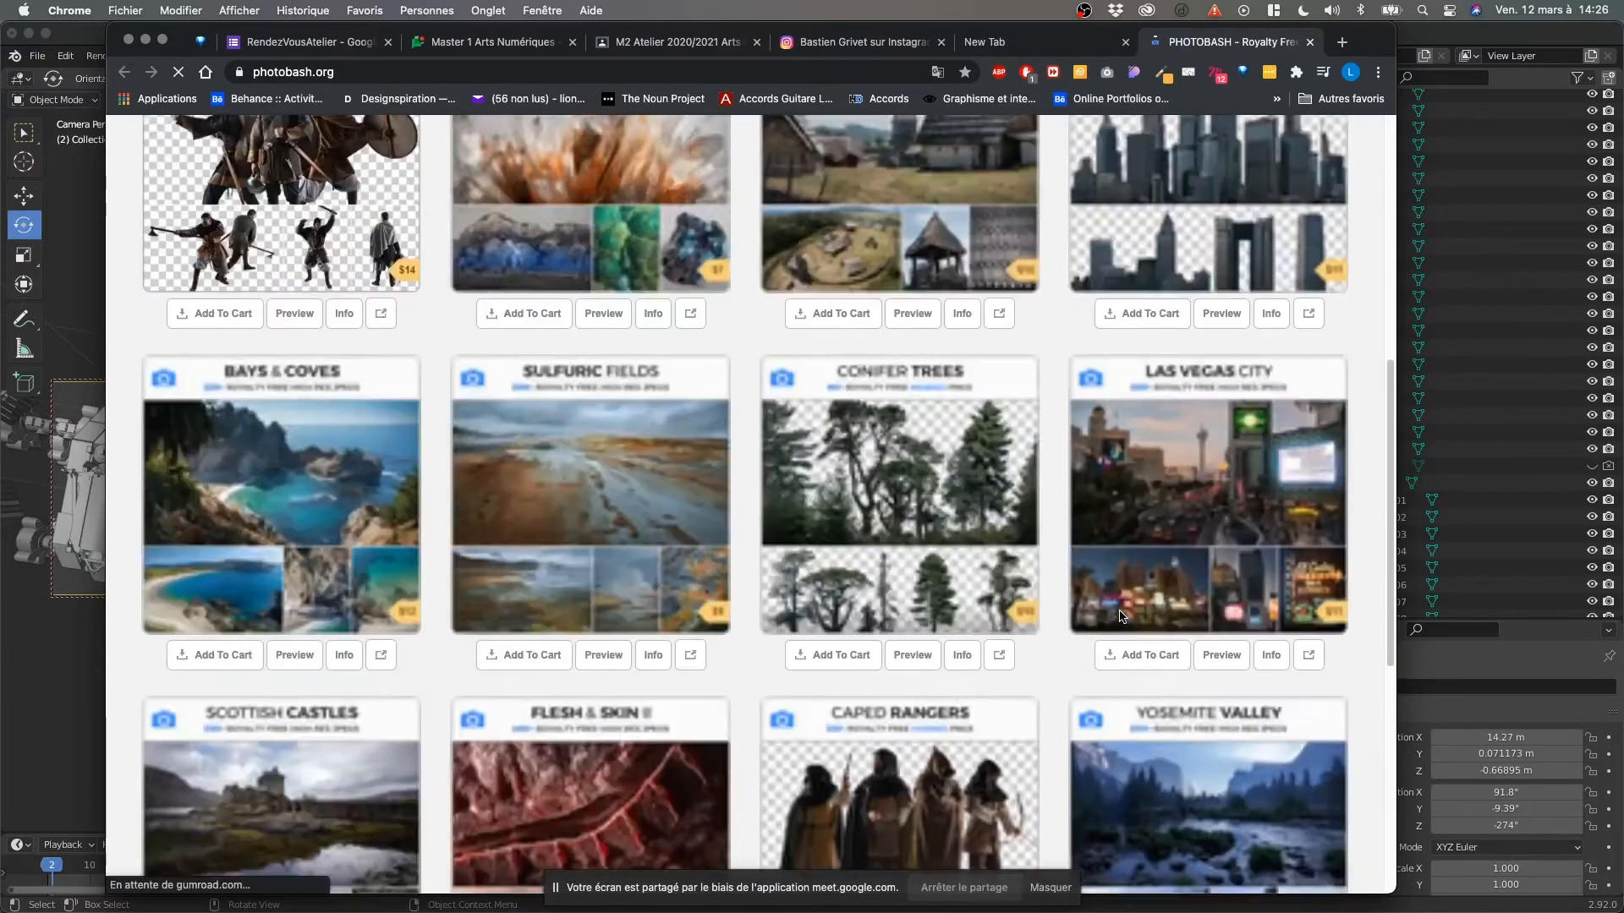
scroll(1122, 626, up, 5)
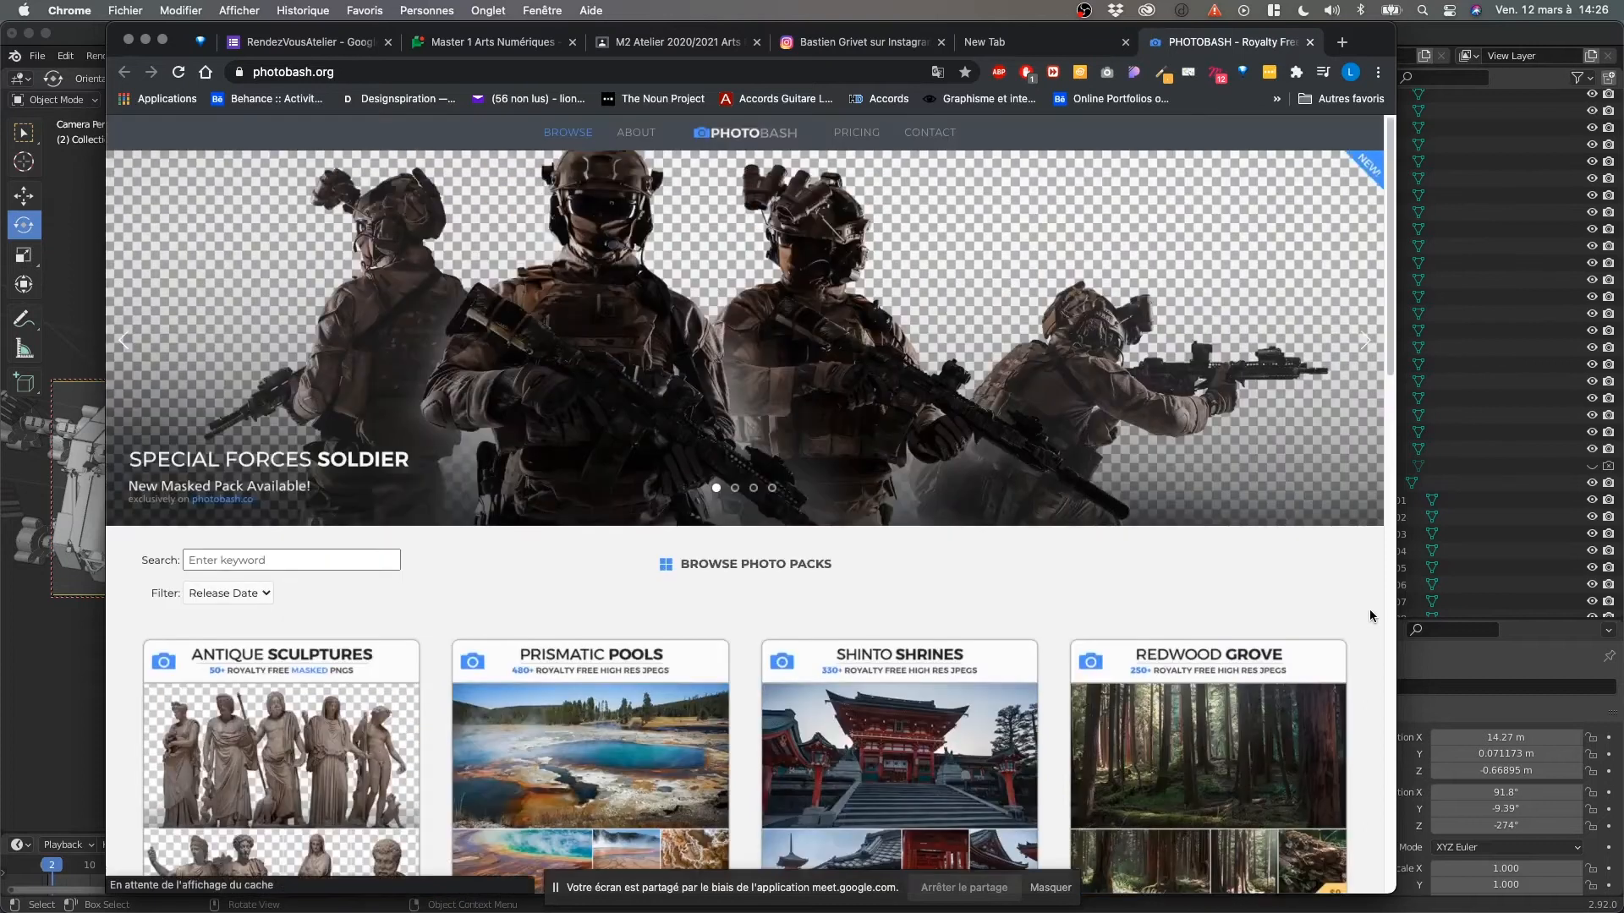
scroll(1371, 626, down, 3)
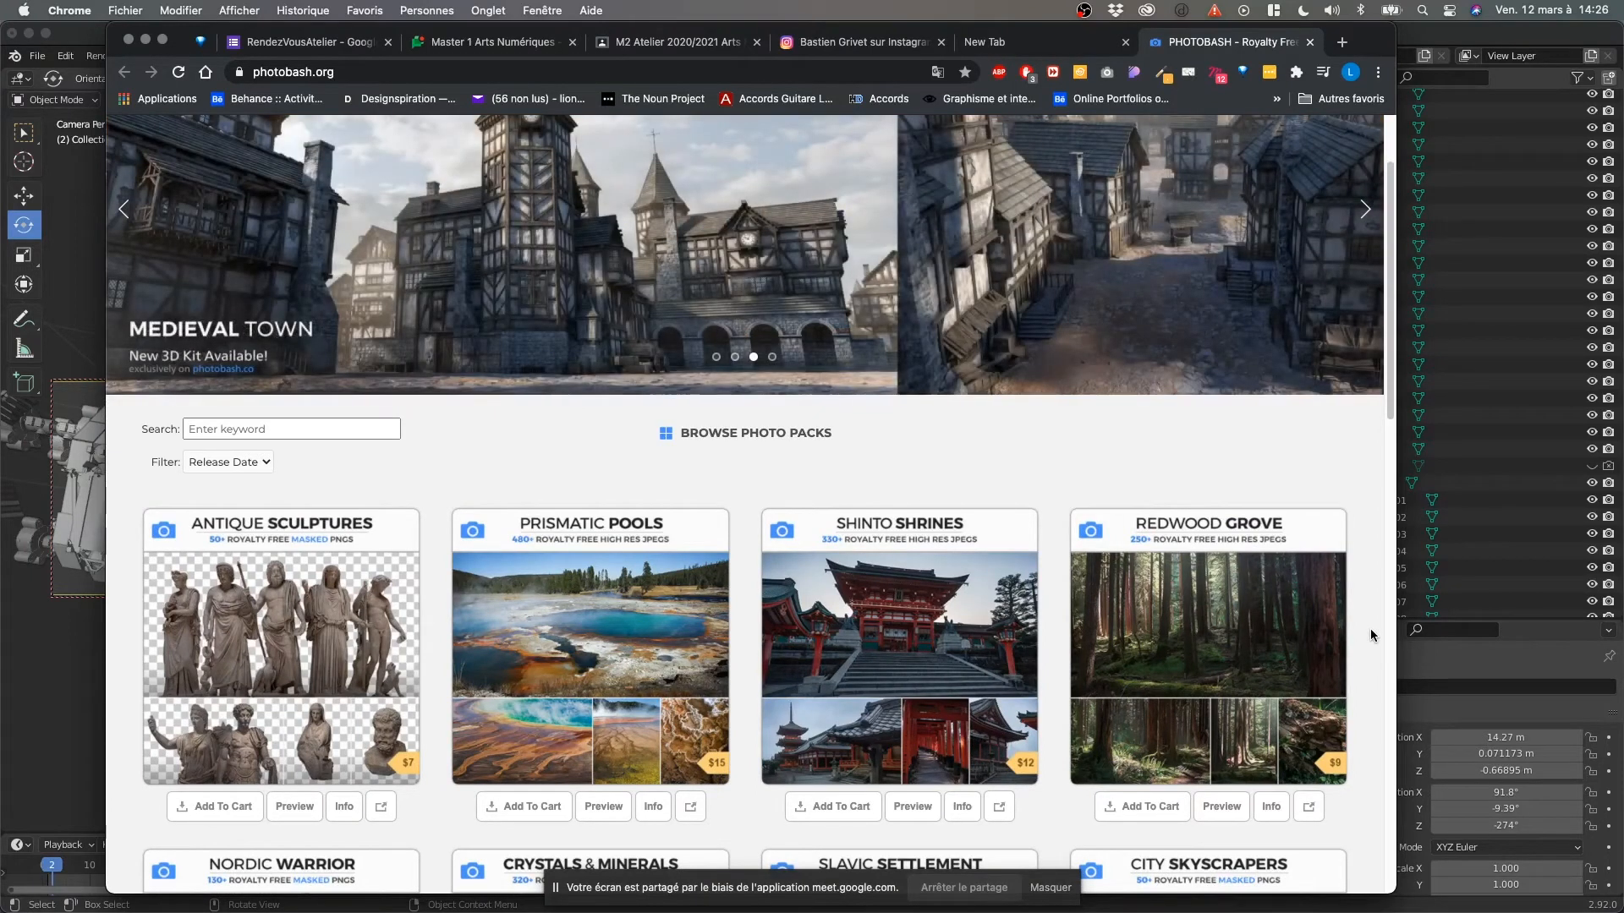
scroll(1370, 627, down, 1)
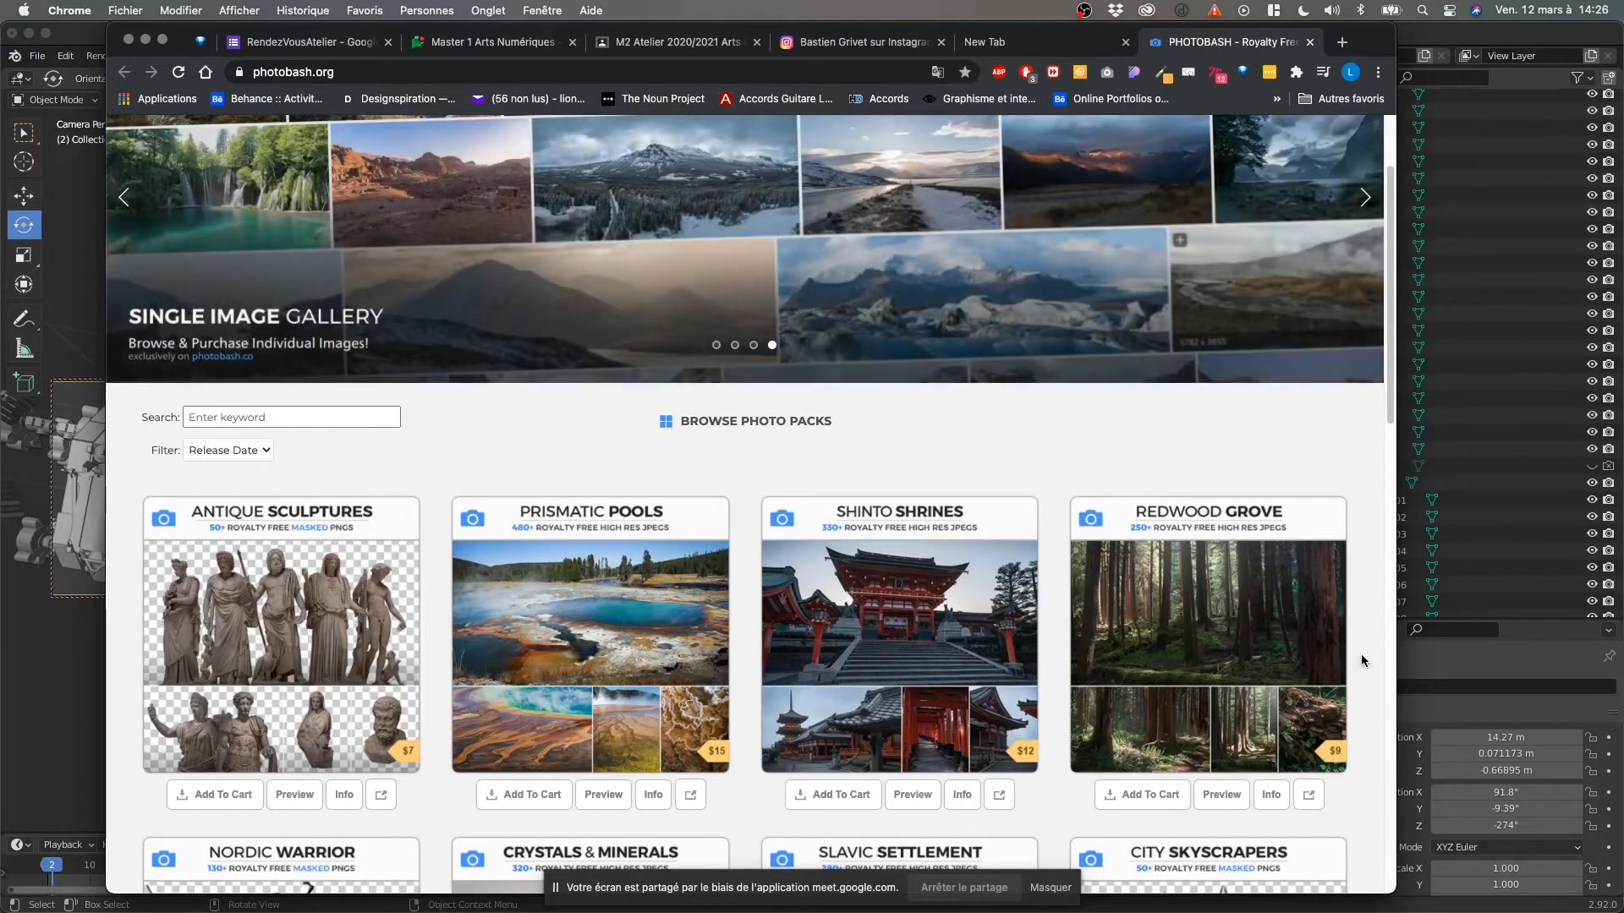
scroll(1350, 664, down, 3)
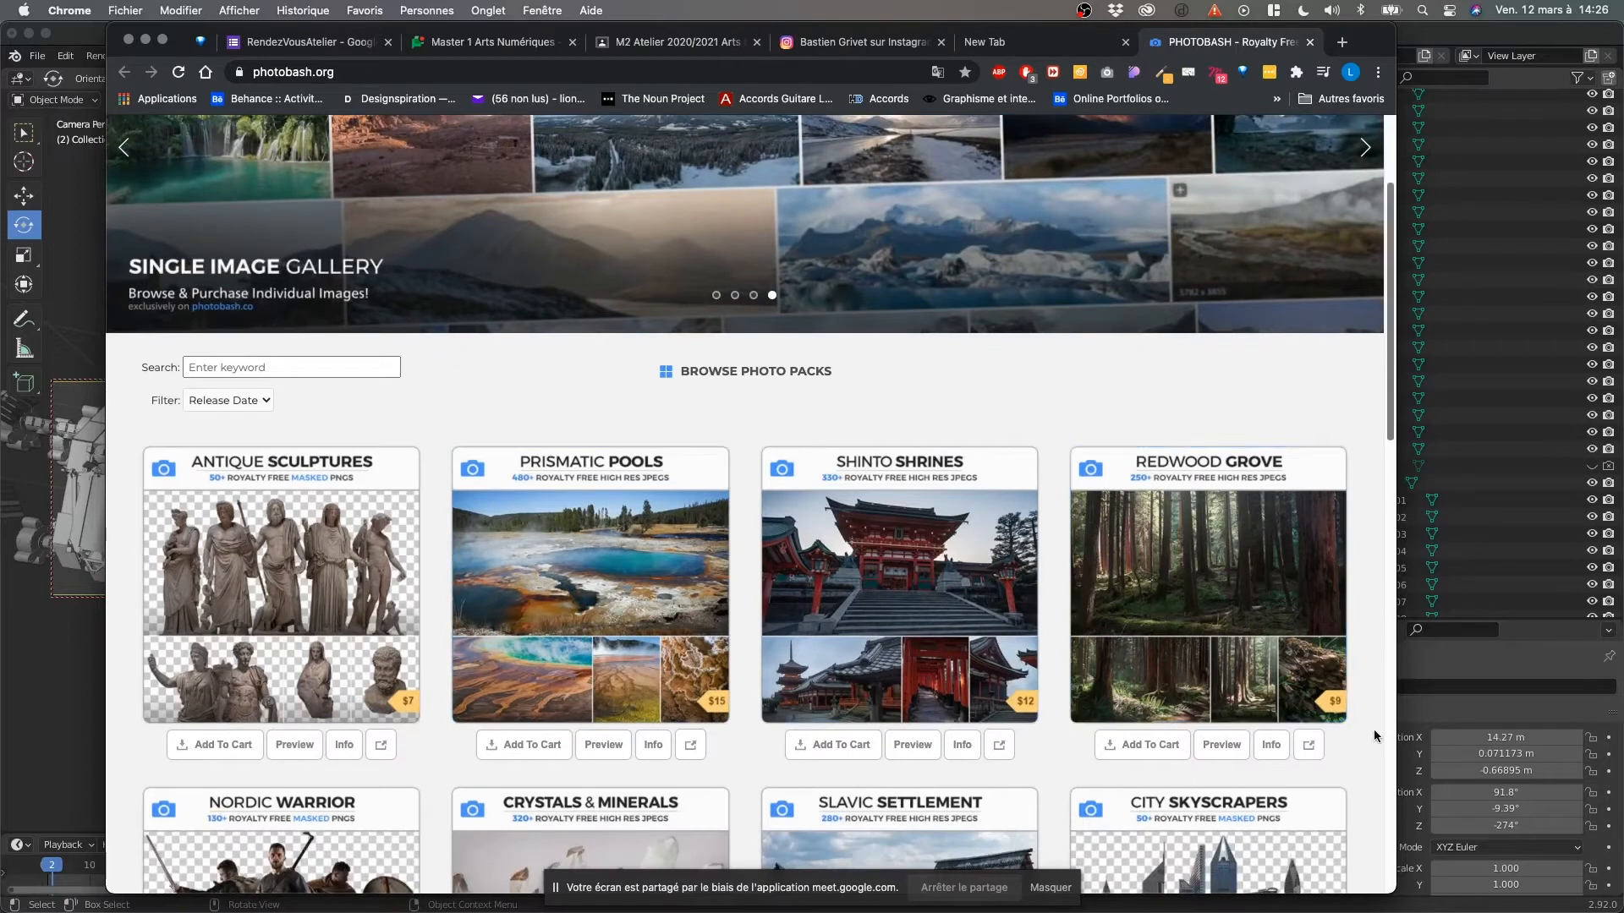
scroll(1368, 744, down, 5)
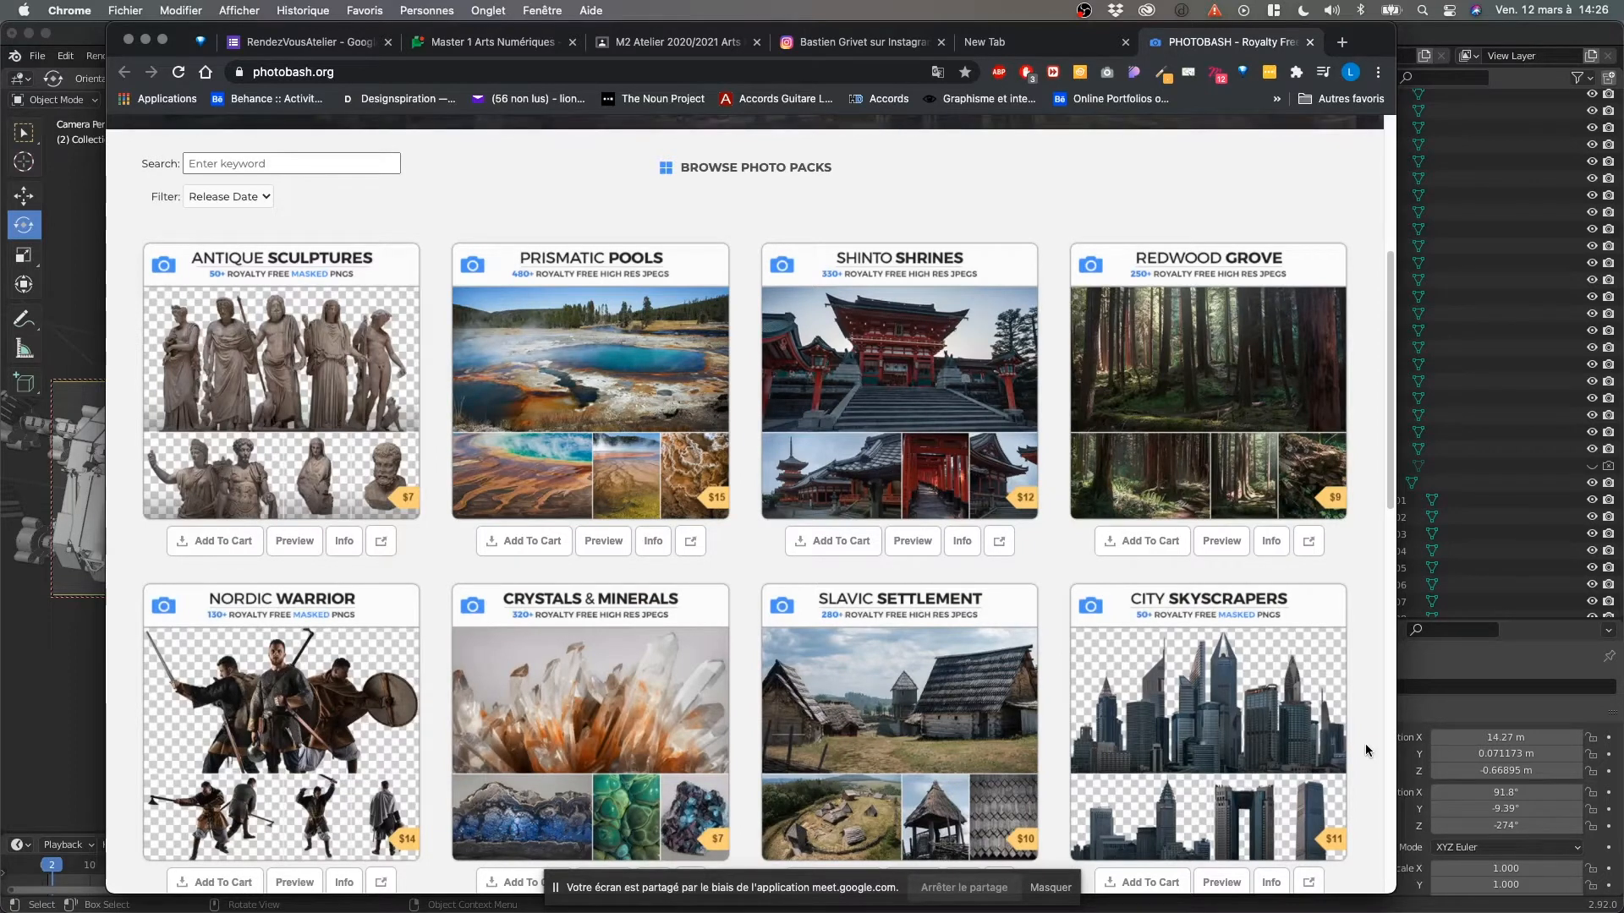
scroll(1365, 743, down, 5)
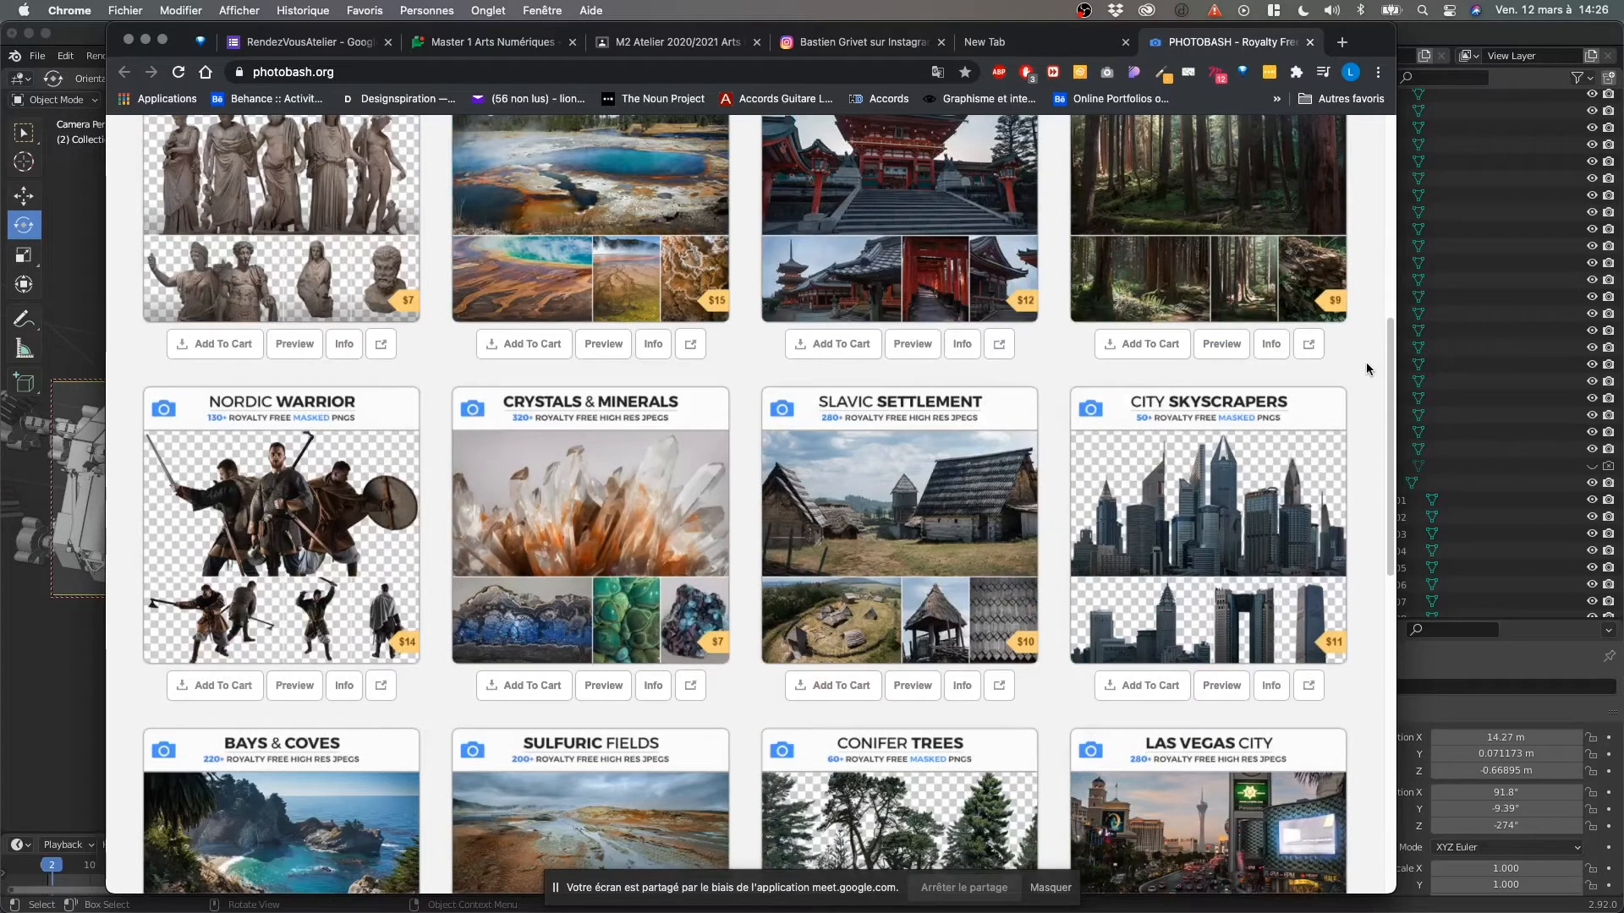
scroll(1362, 380, up, 10)
scroll(542, 304, down, 5)
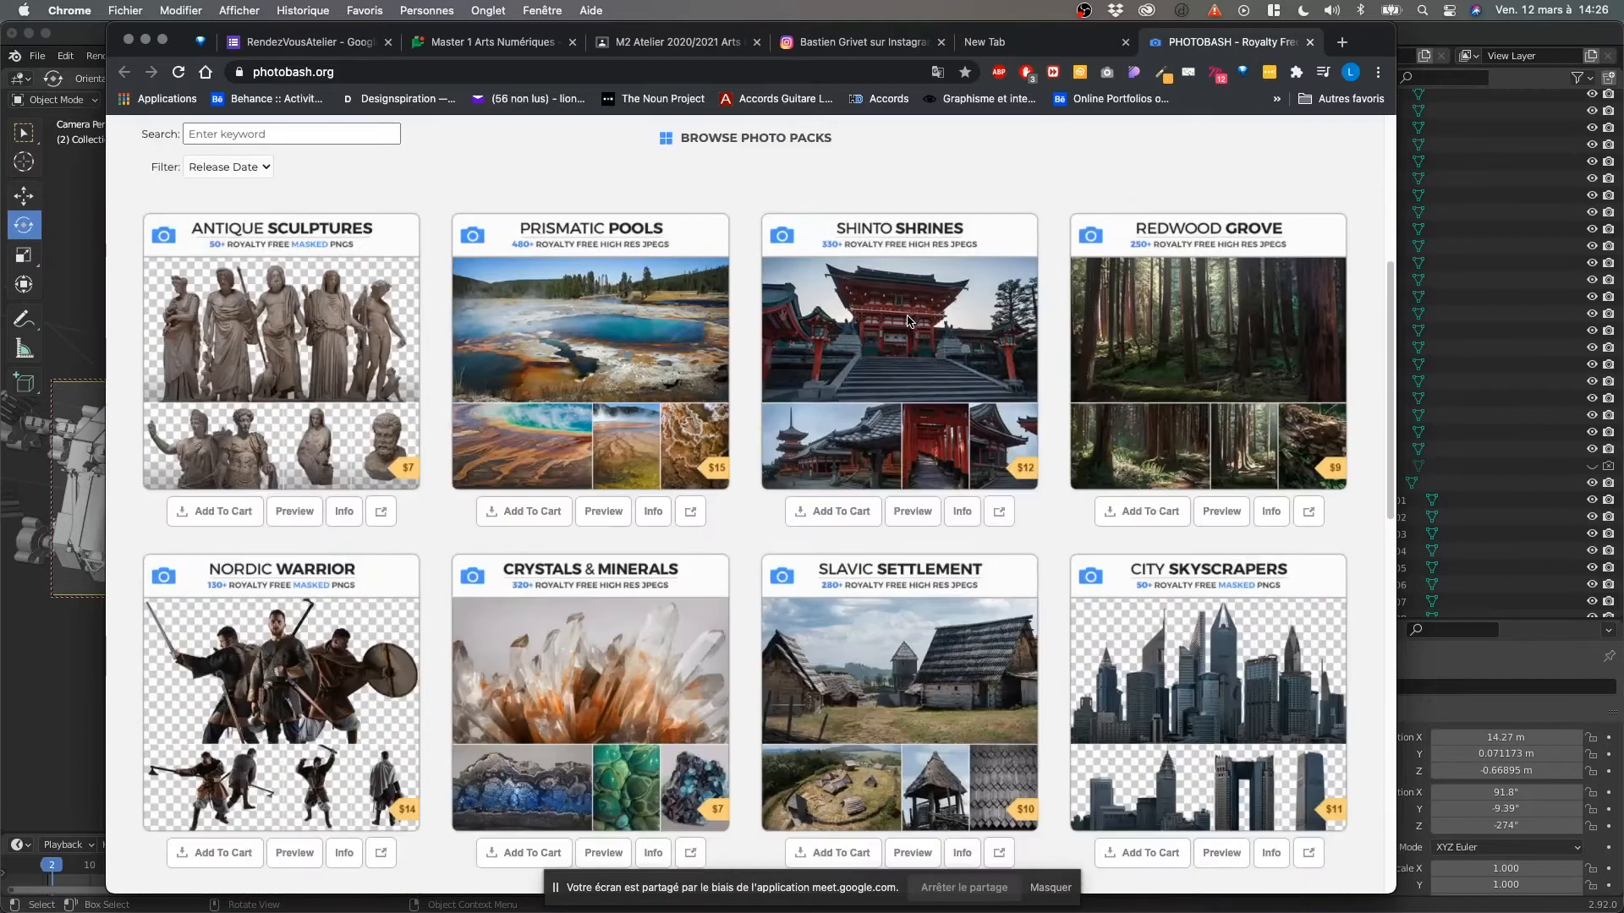
scroll(439, 657, down, 3)
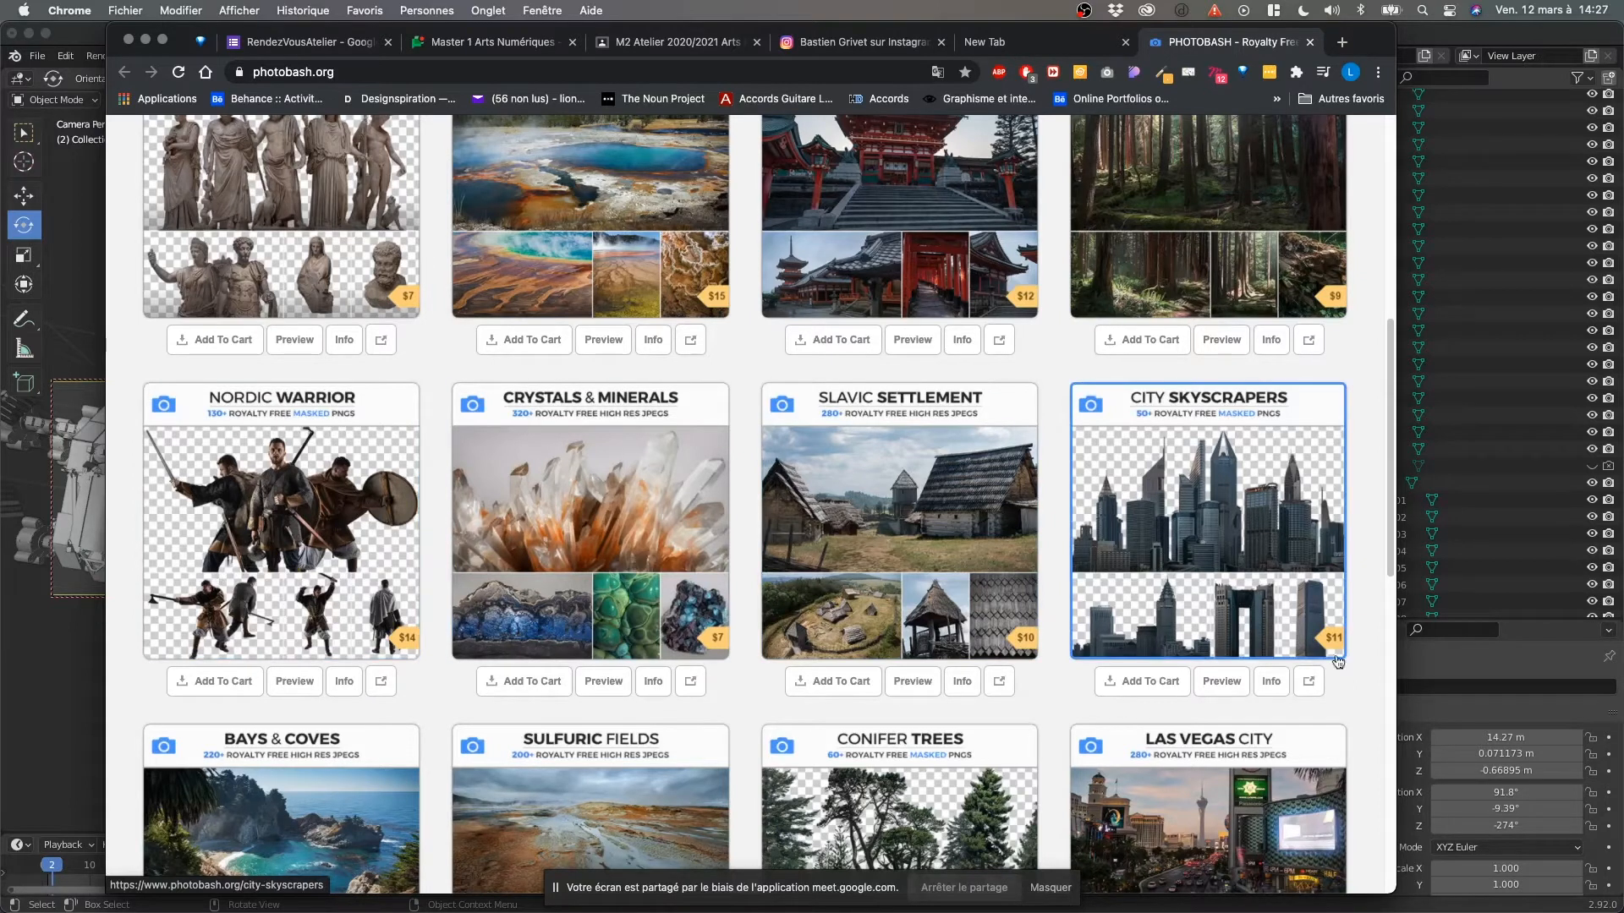
scroll(1358, 685, down, 5)
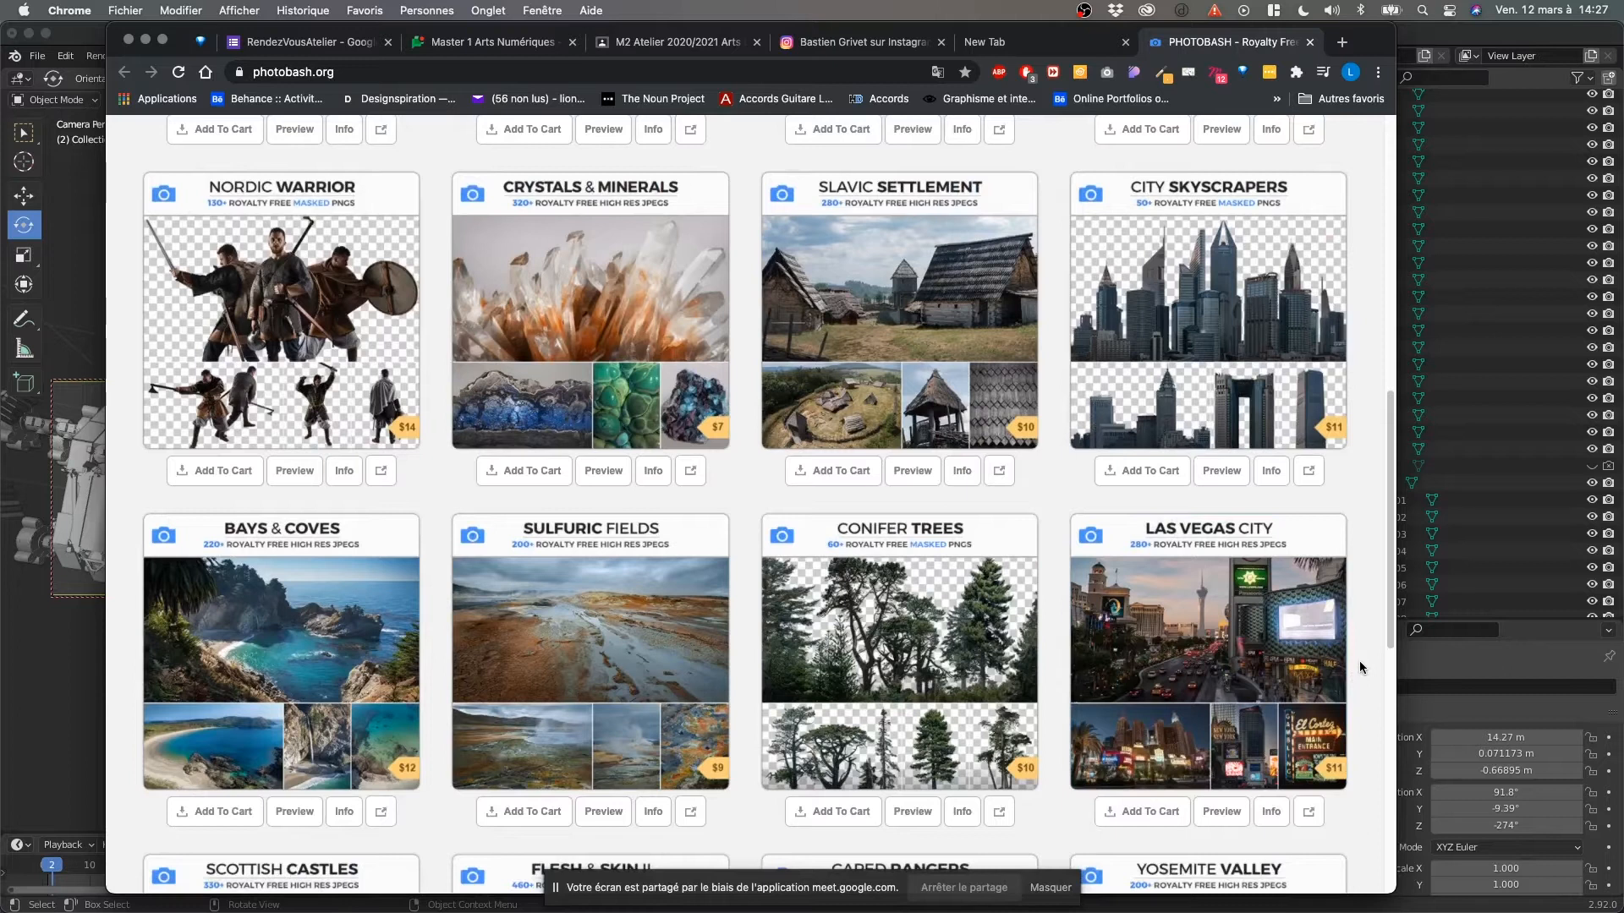
scroll(1357, 662, down, 3)
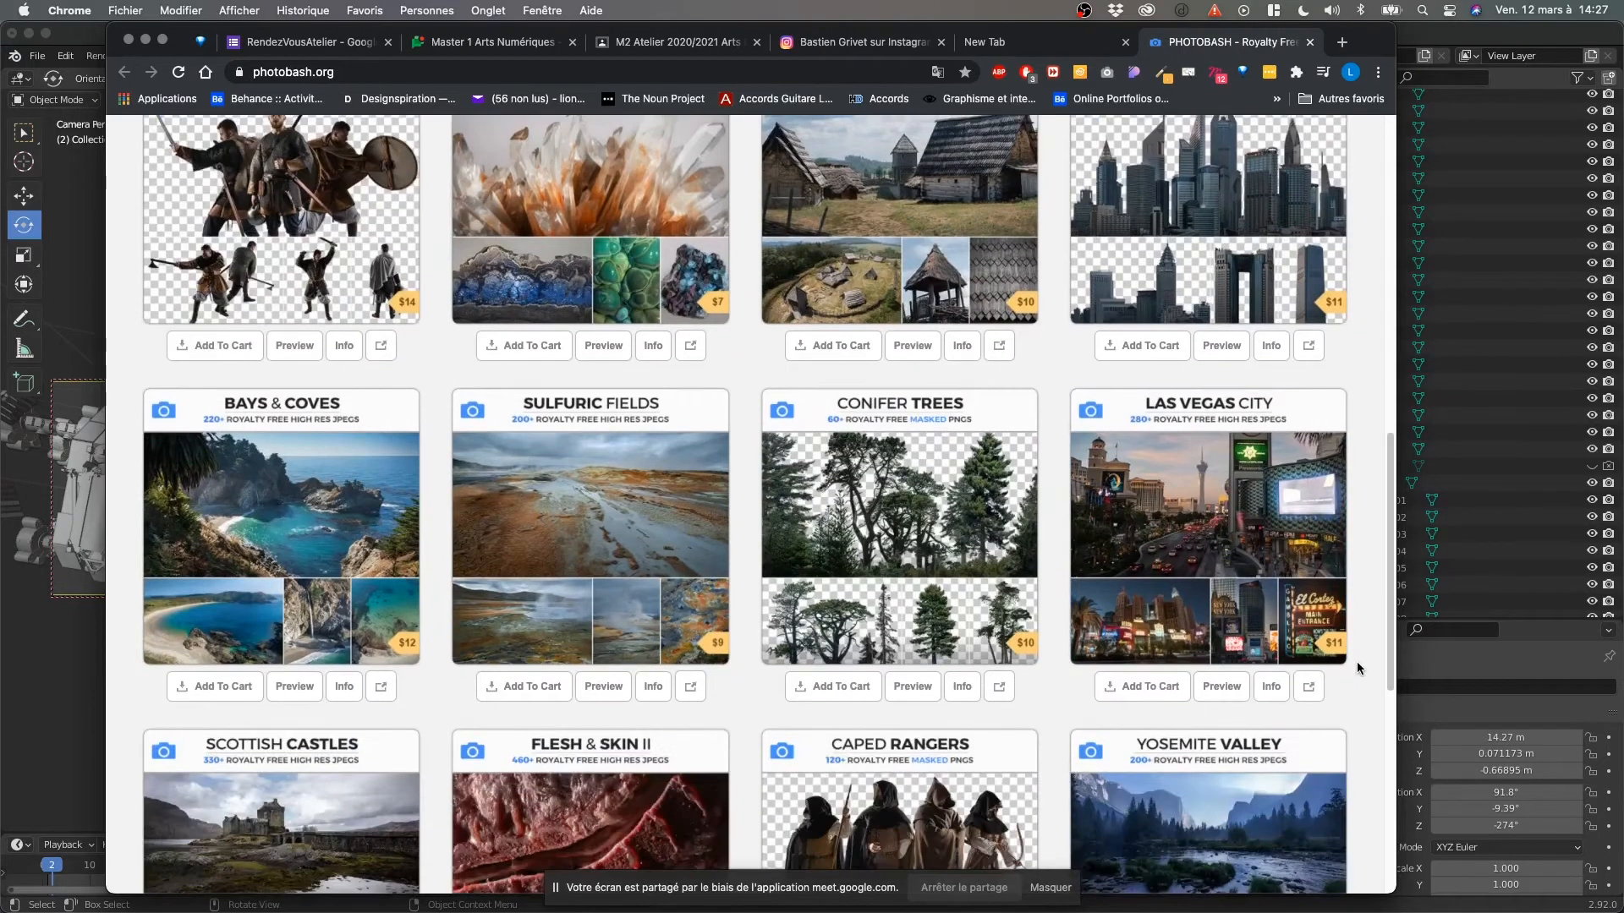
scroll(1358, 665, down, 9)
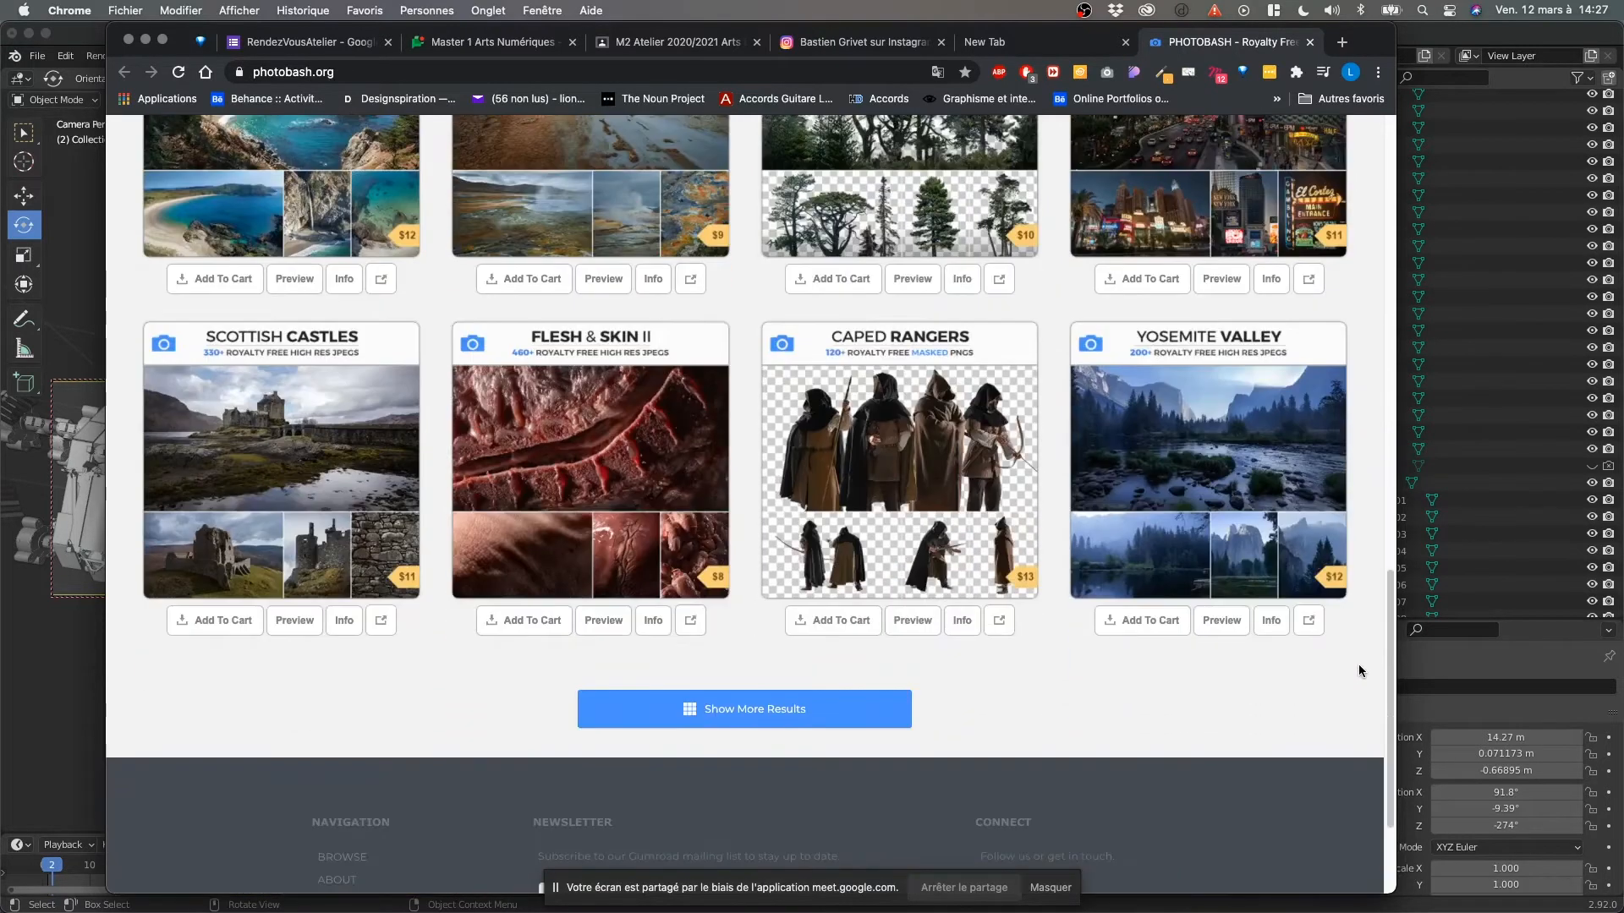
Load more photo packs and look through the extended list as far as the Space Equipment pack.
click(780, 709)
scroll(597, 561, down, 10)
scroll(598, 561, down, 15)
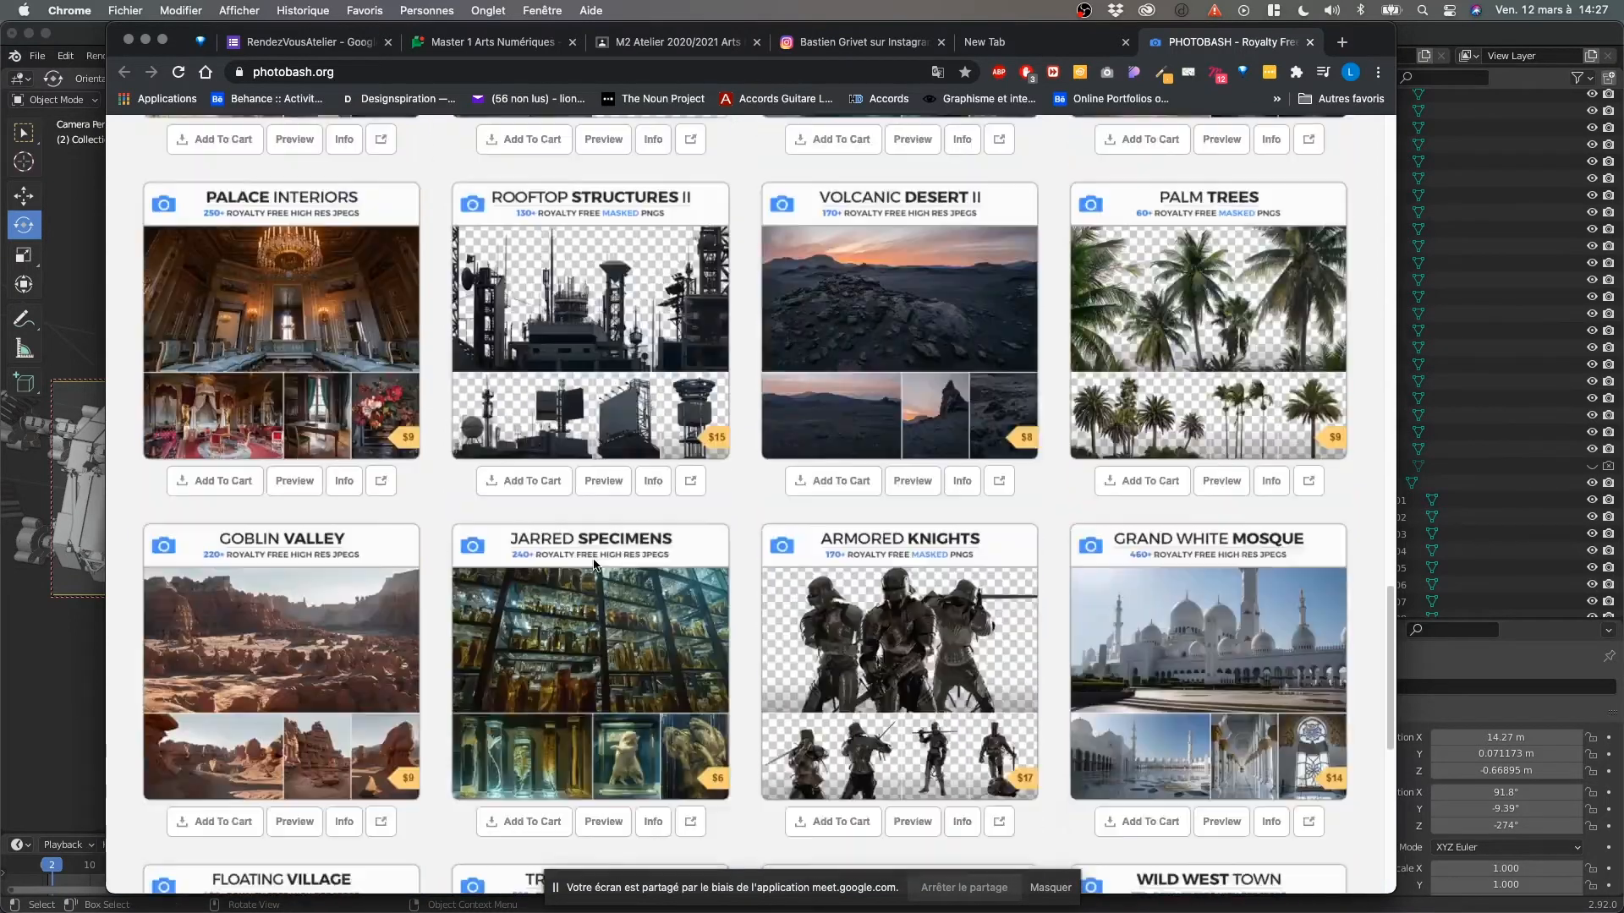
scroll(600, 562, up, 8)
scroll(600, 562, down, 20)
scroll(600, 558, down, 16)
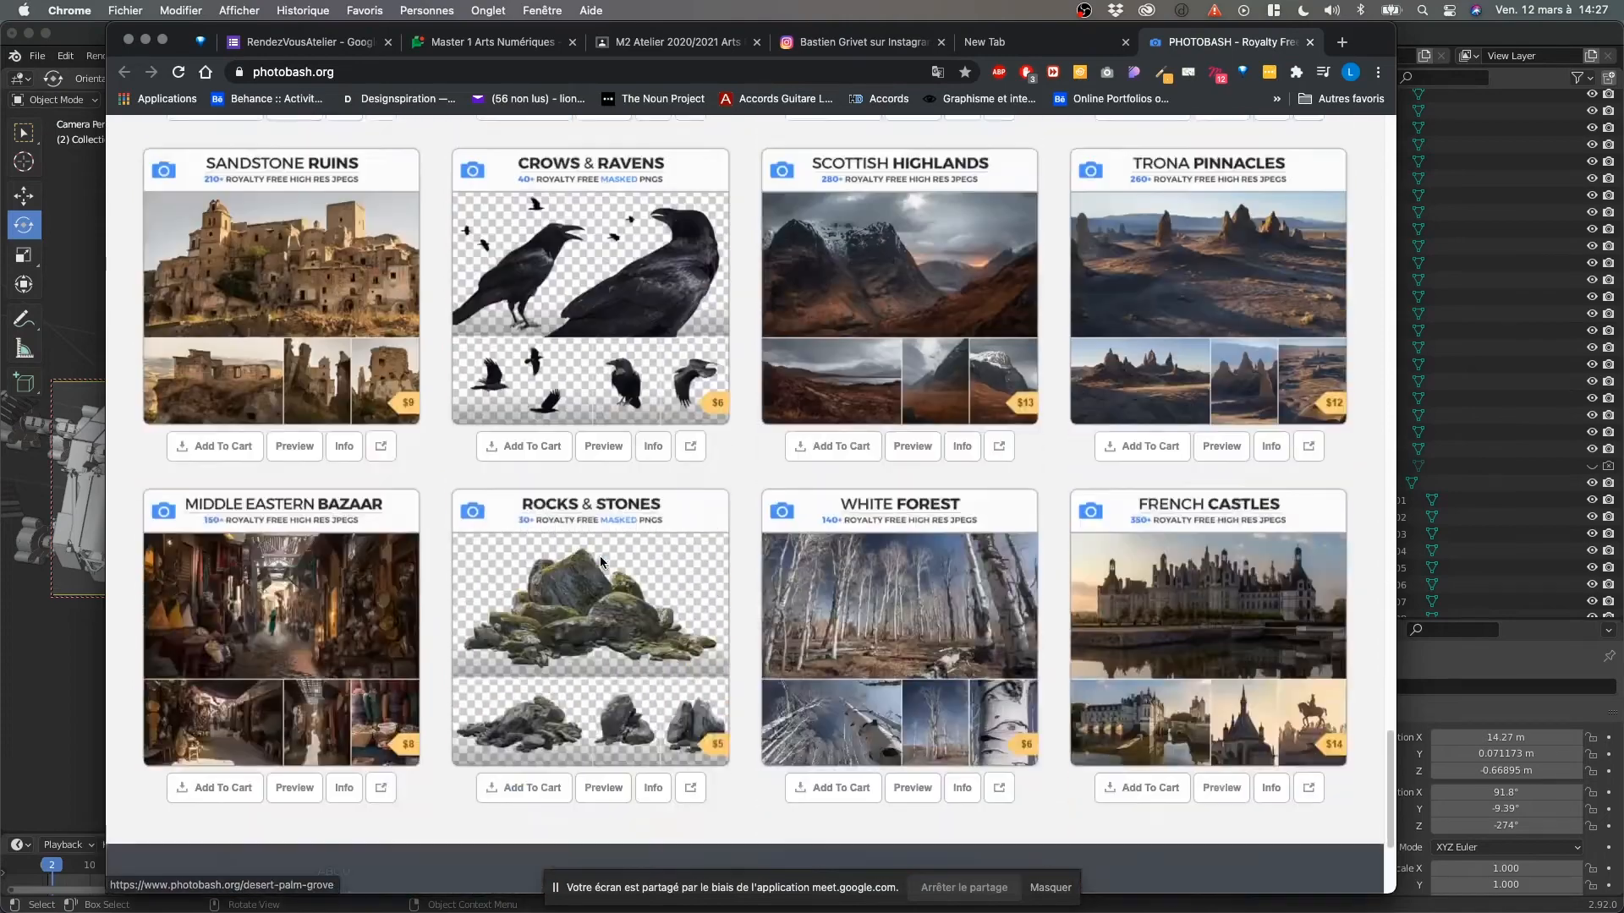
scroll(863, 624, down, 6)
scroll(863, 623, down, 8)
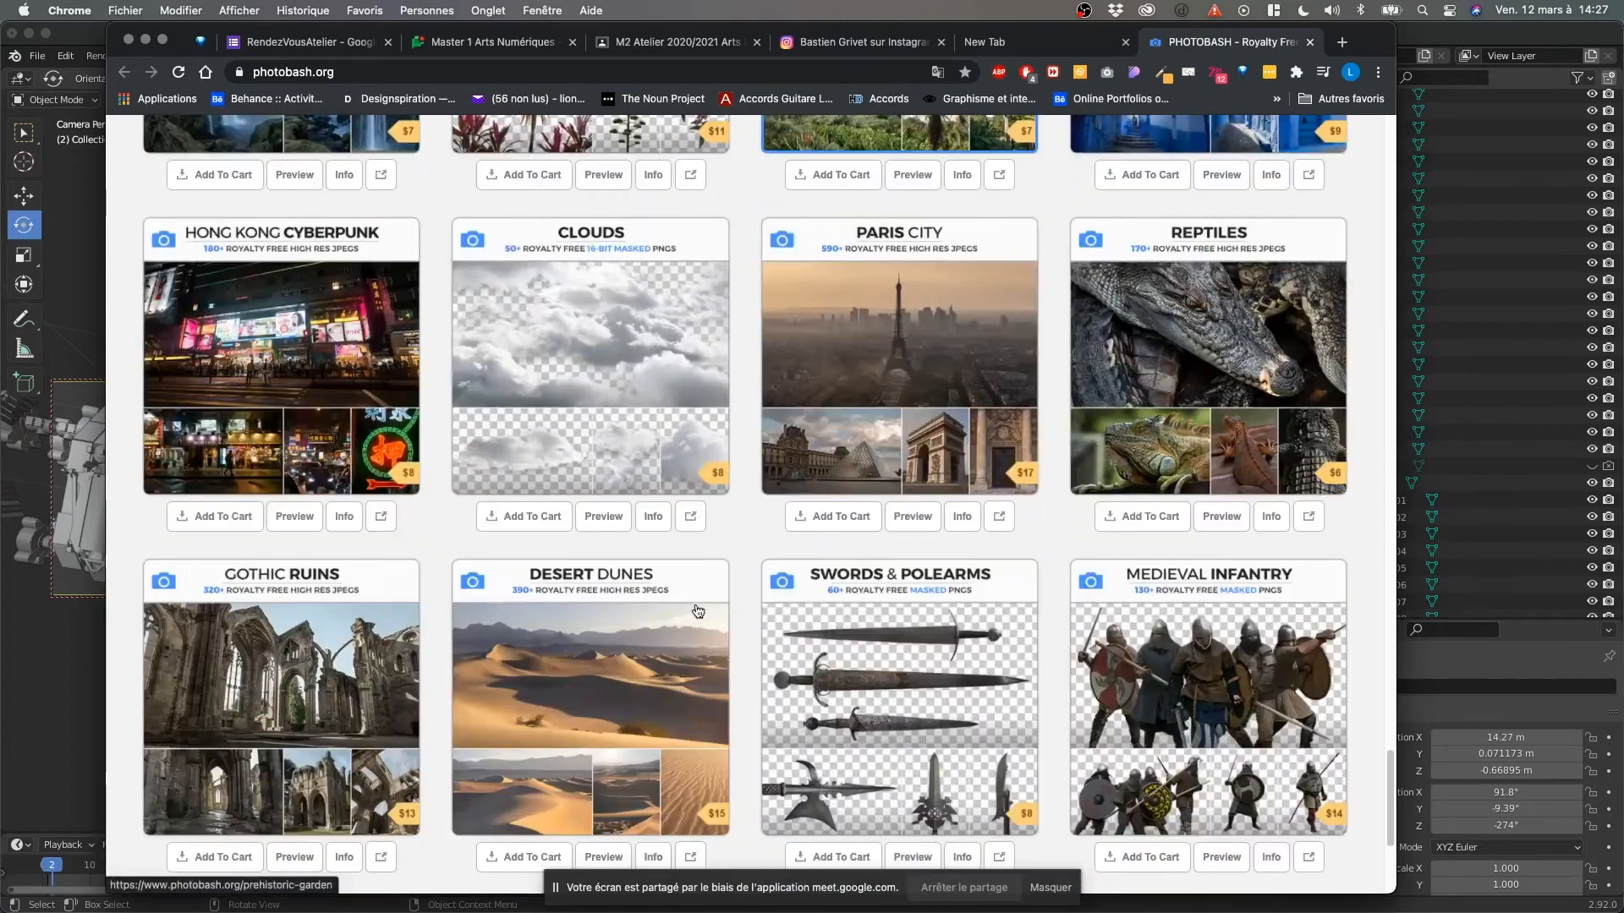
scroll(1037, 550, down, 4)
scroll(671, 399, down, 15)
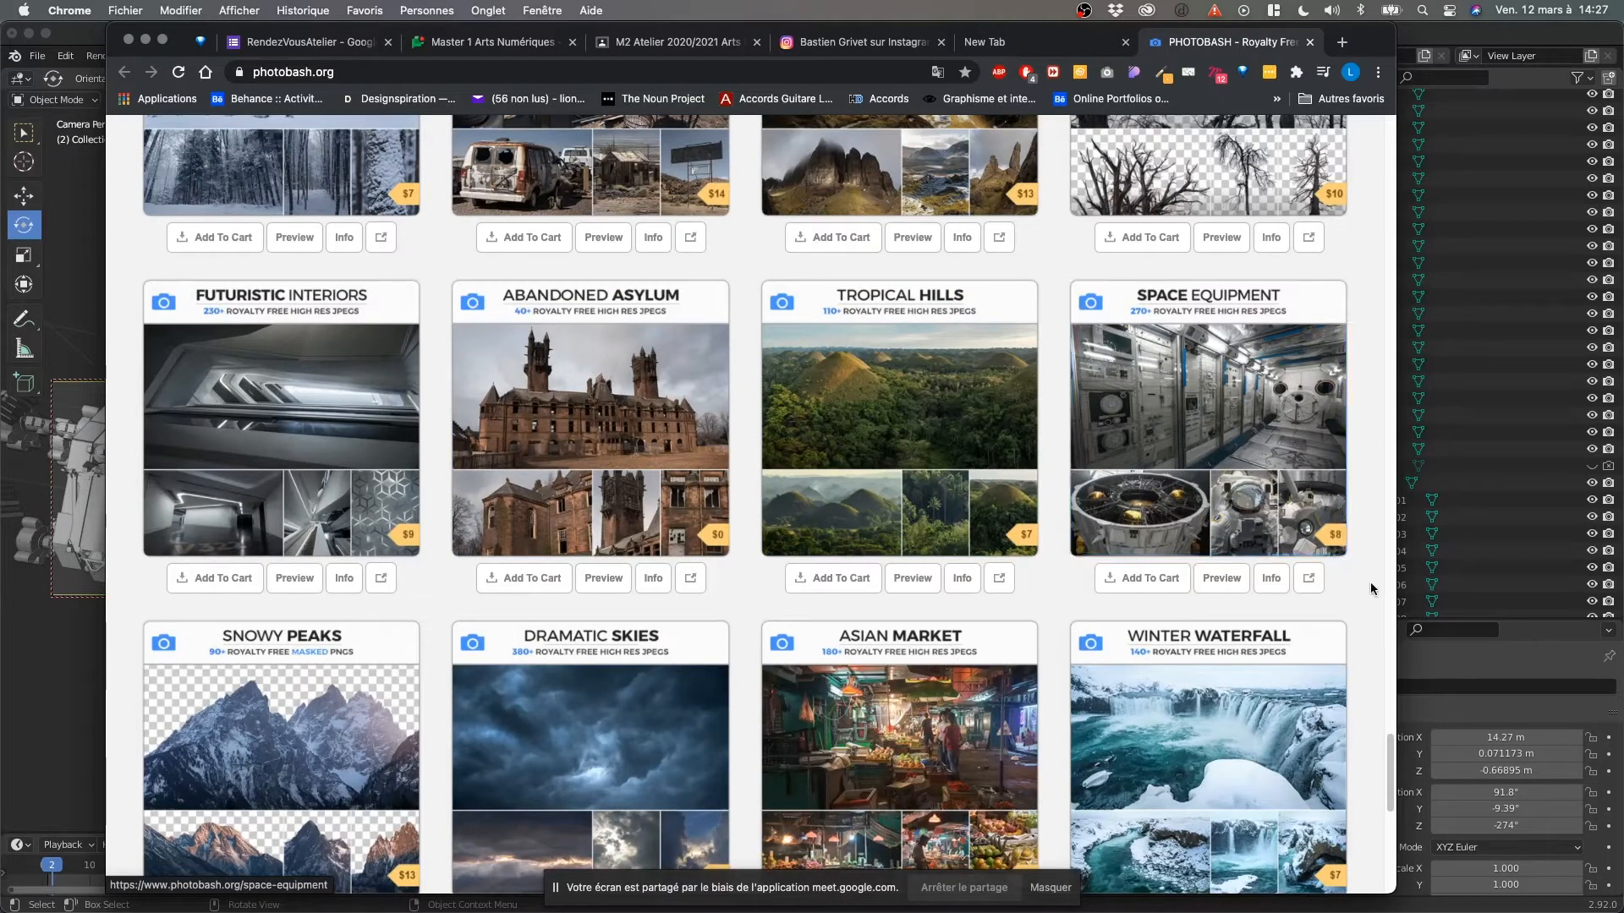
scroll(1368, 585, up, 1)
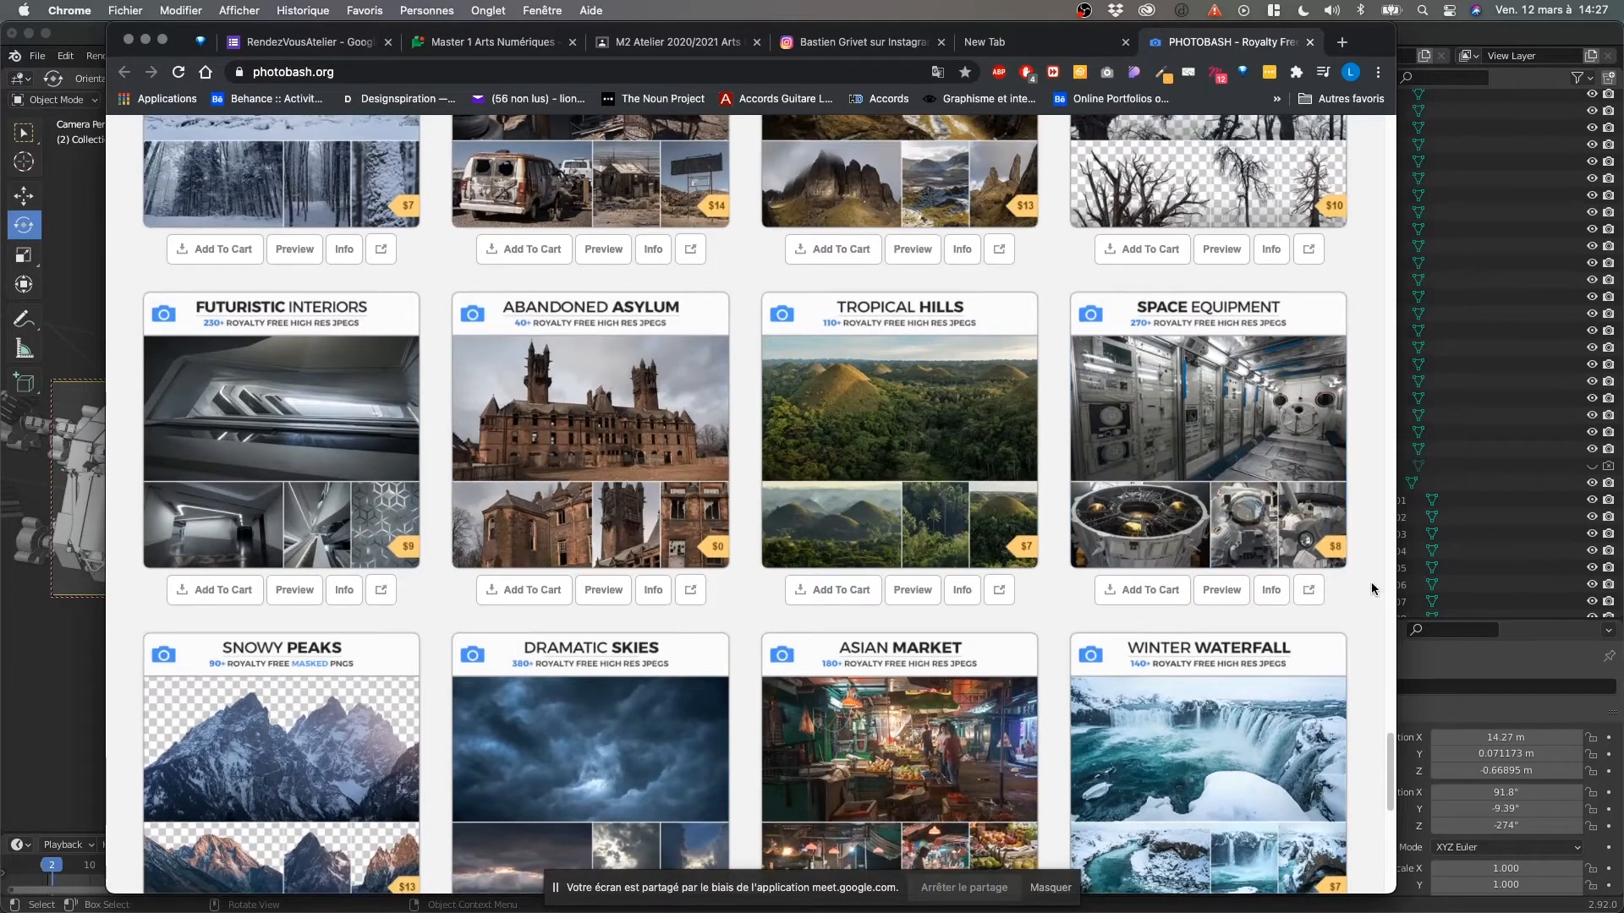
Open the Space Equipment pack and examine its description, sample photos and image mosaic.
click(1310, 501)
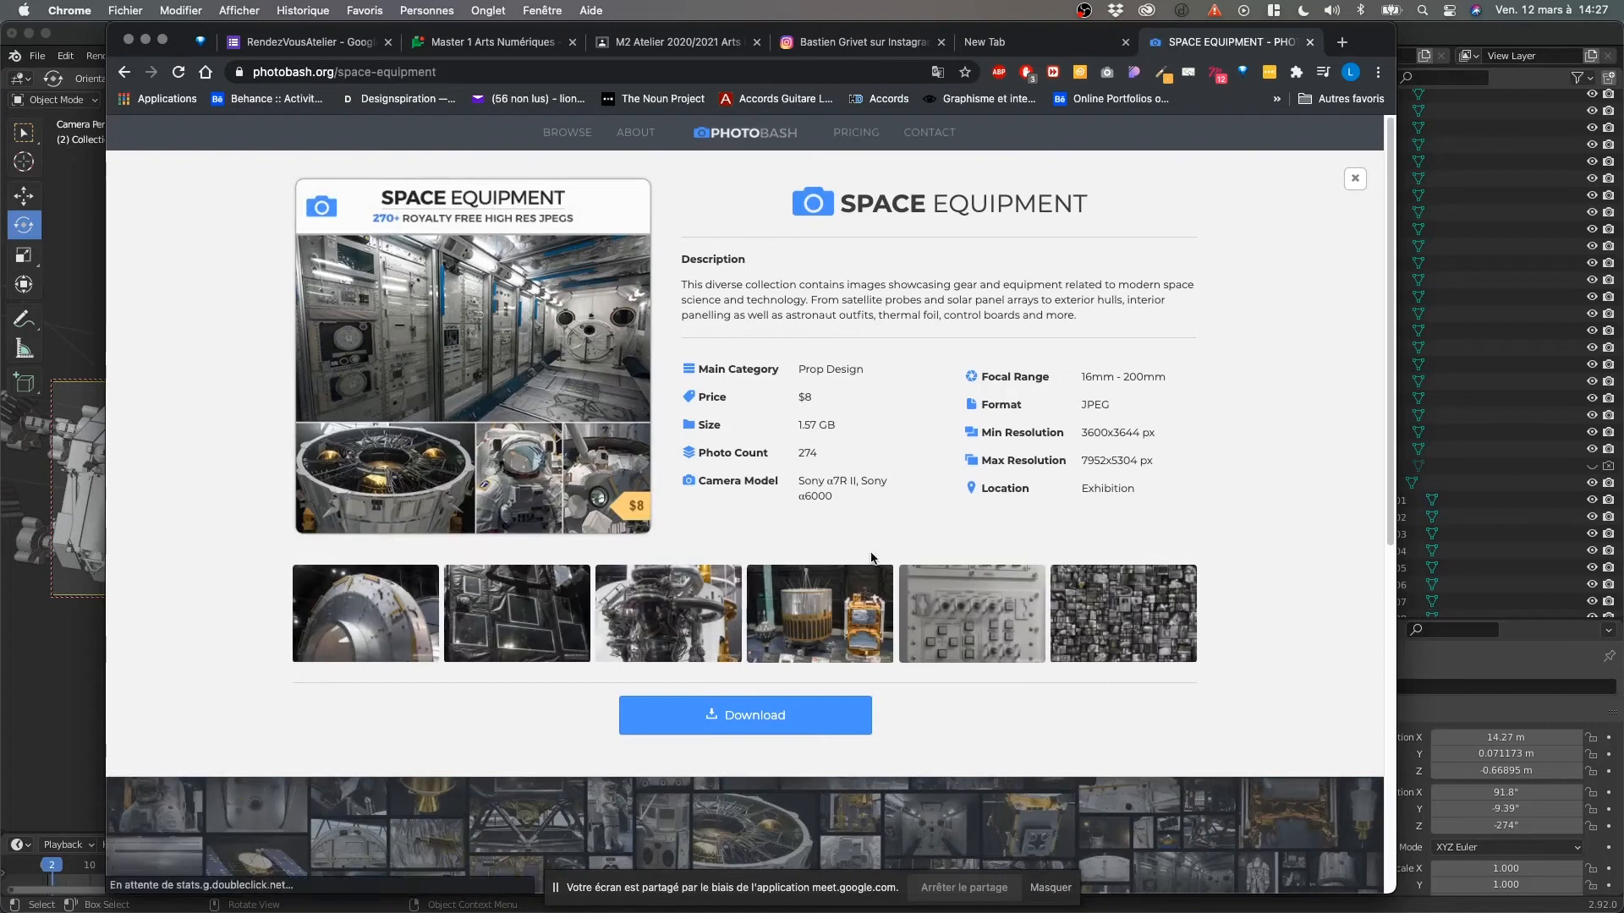
scroll(932, 713, down, 5)
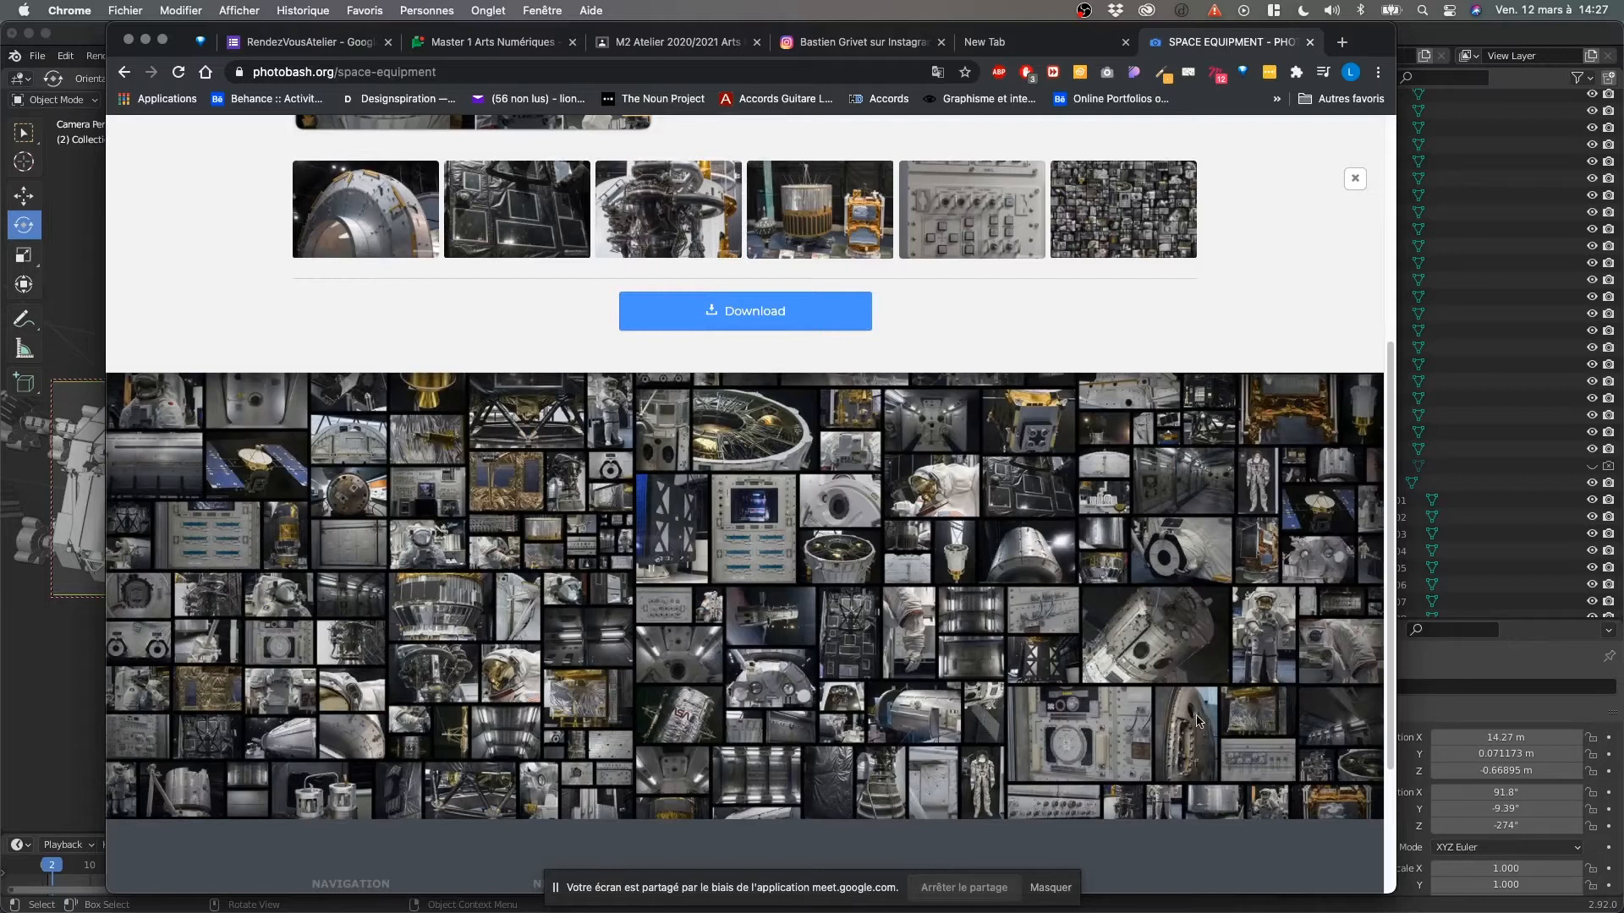
scroll(1196, 721, up, 5)
Return to the photo pack list and open the Flesh & Skin II pack.
click(123, 72)
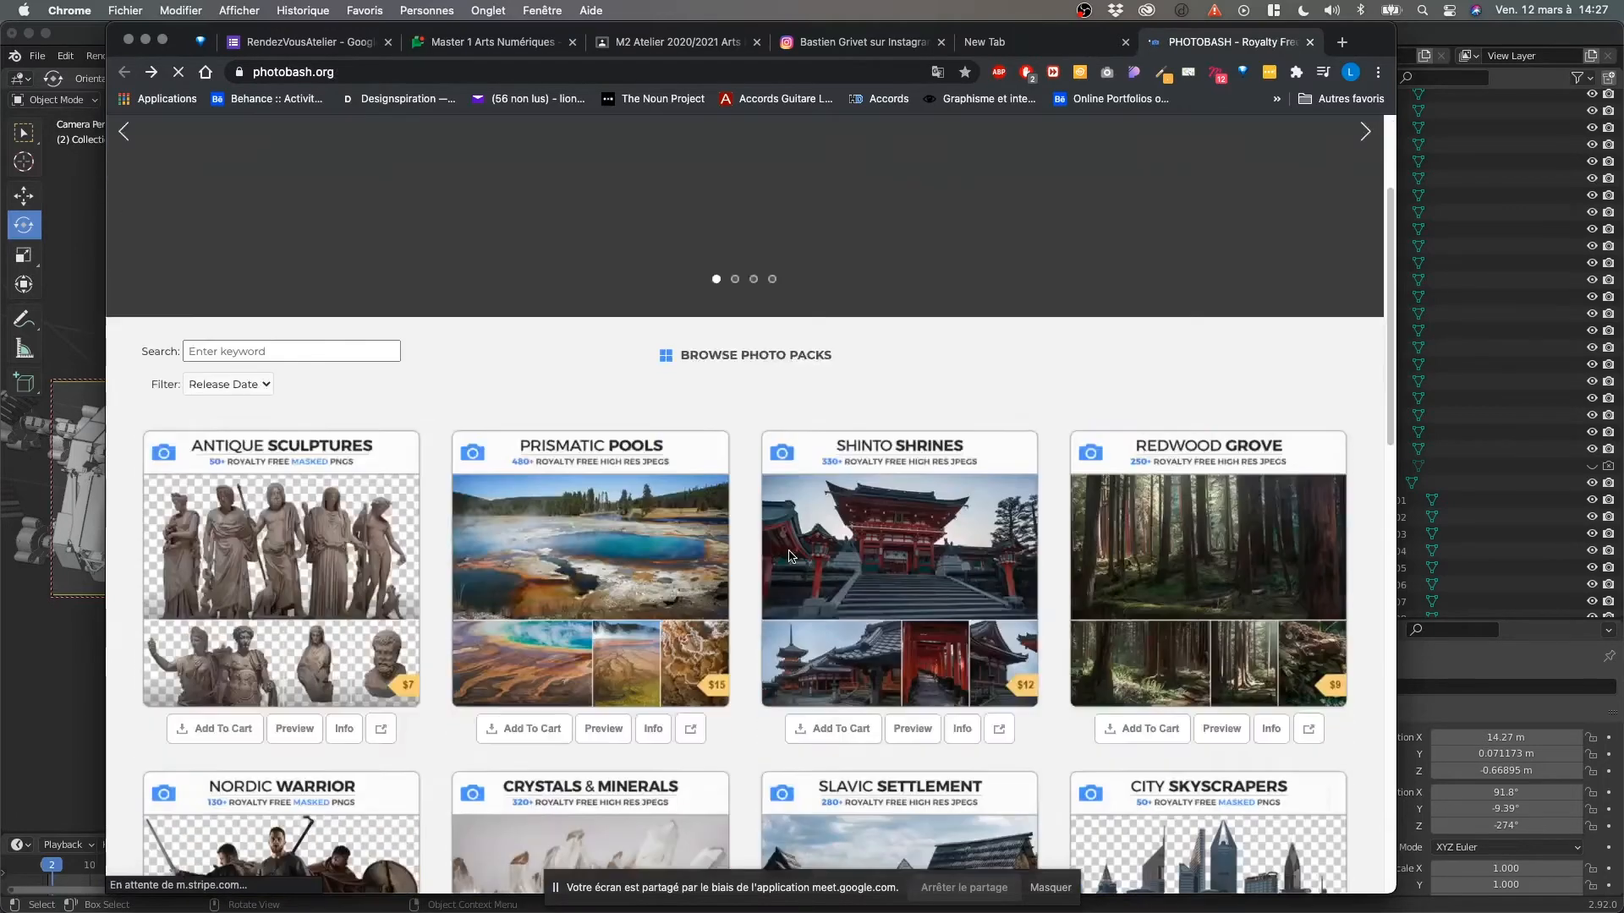
scroll(788, 554, down, 12)
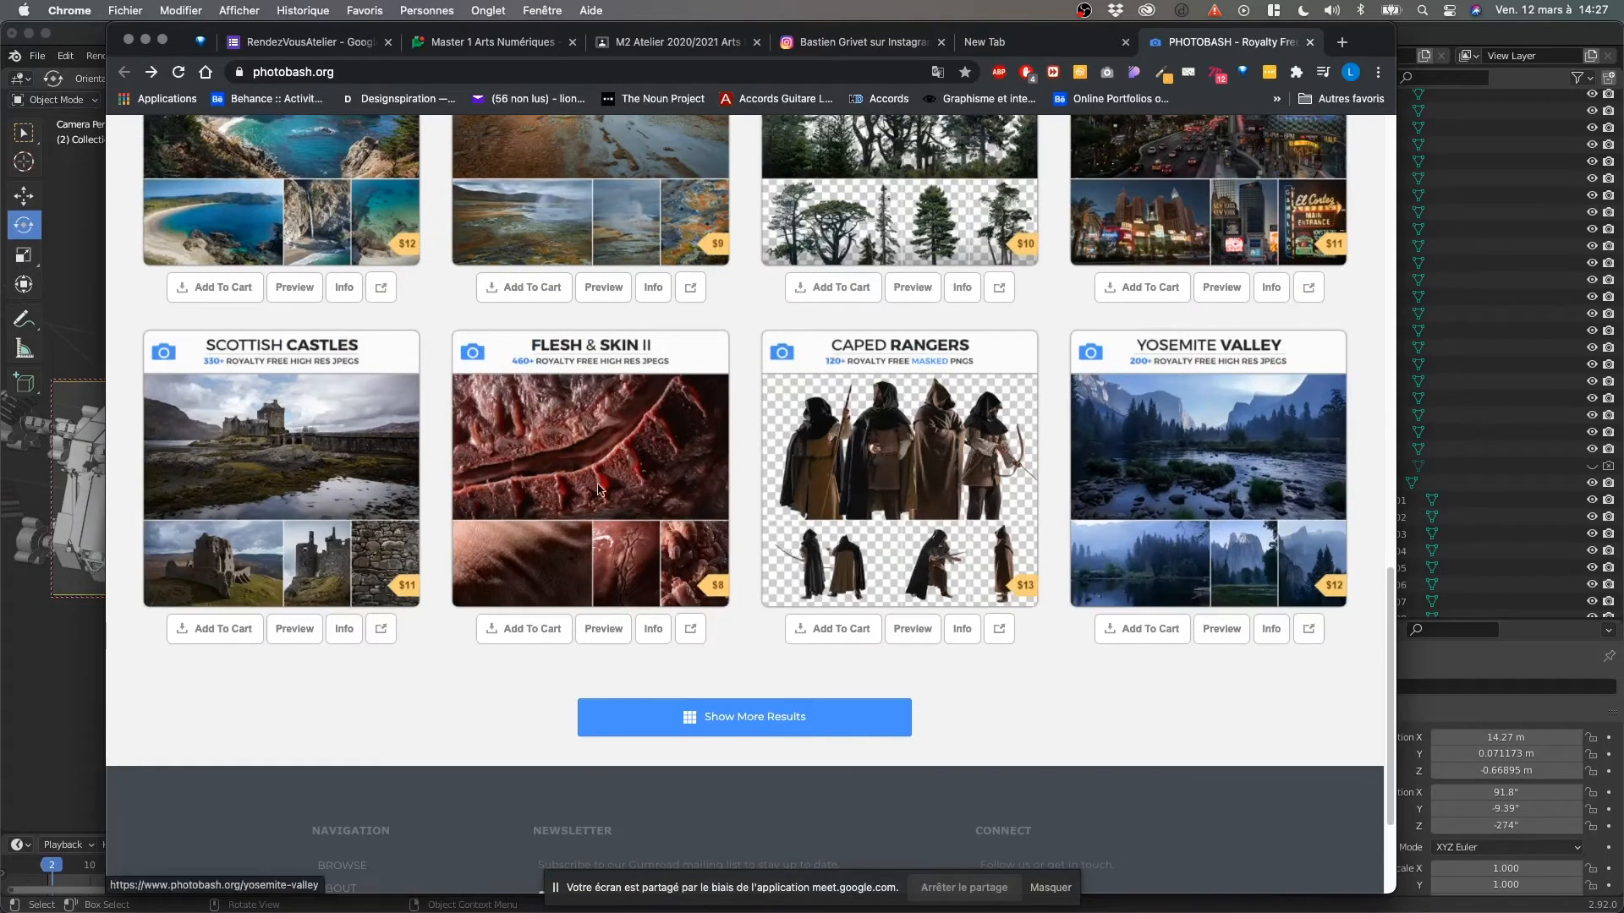
click(617, 477)
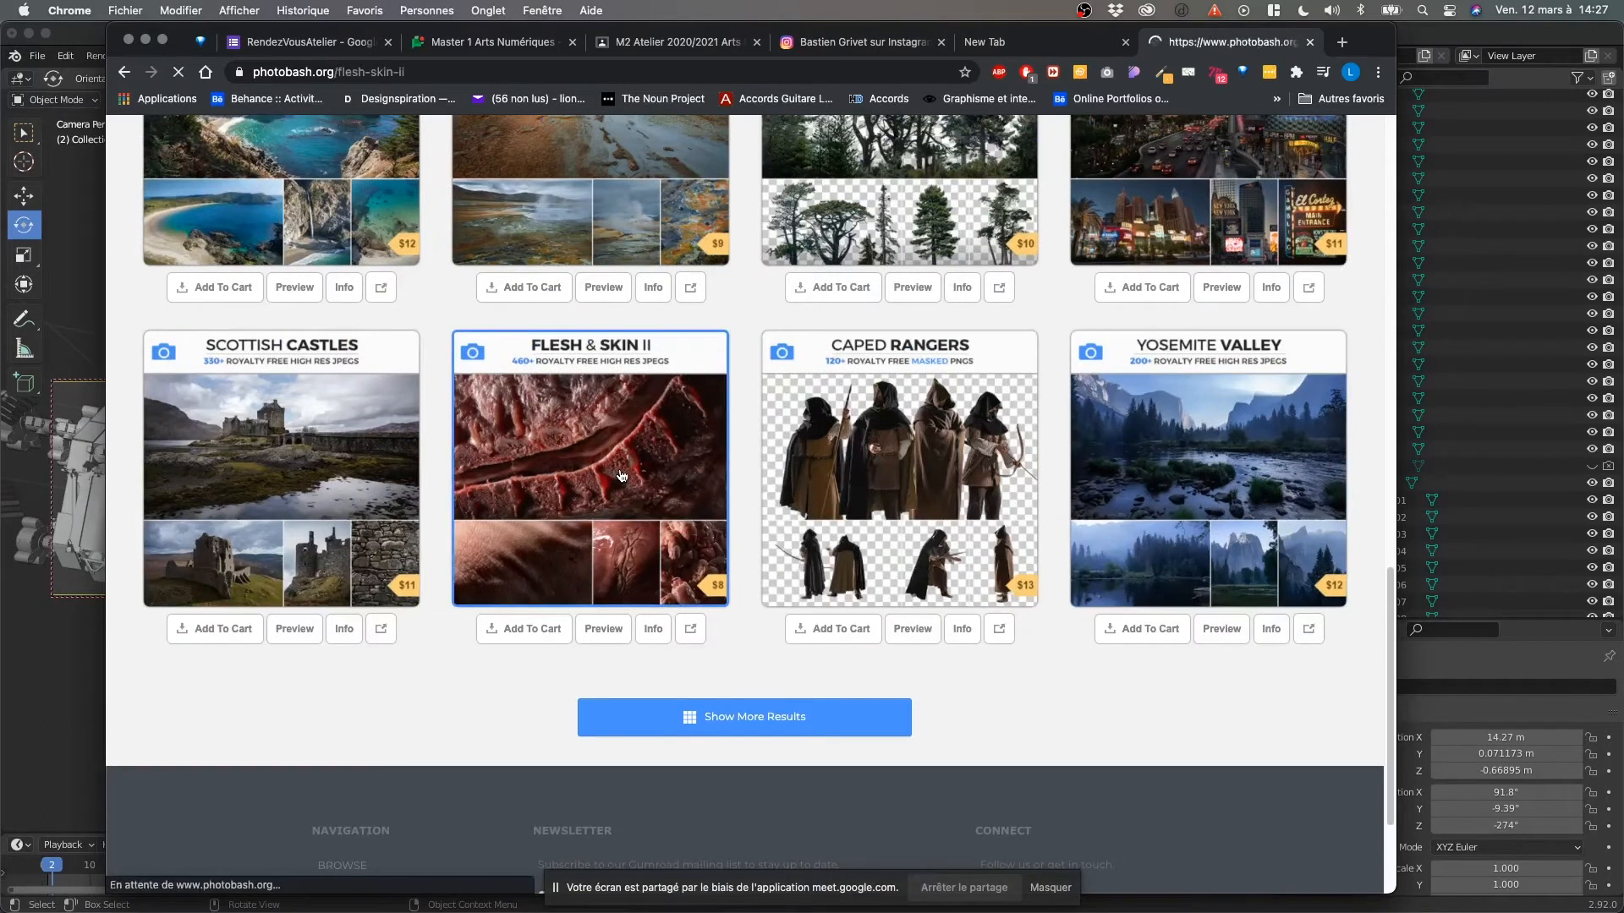
Examine the Flesh & Skin II pack's details and photo mosaic, and look back through the photo pack list.
scroll(825, 562, down, 3)
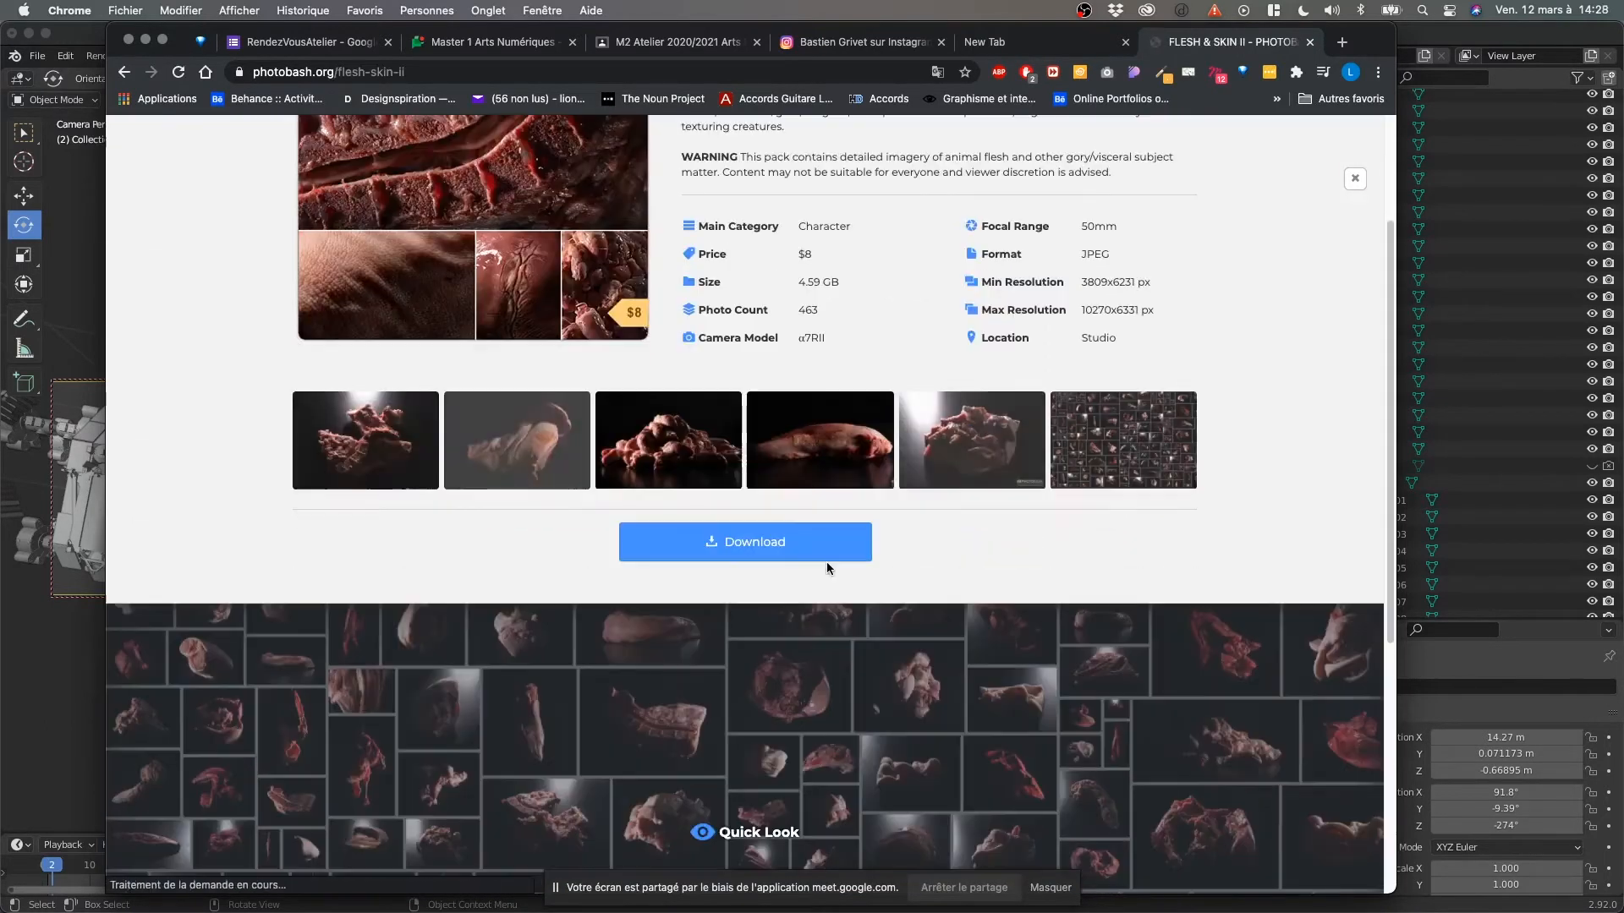
scroll(930, 617, down, 5)
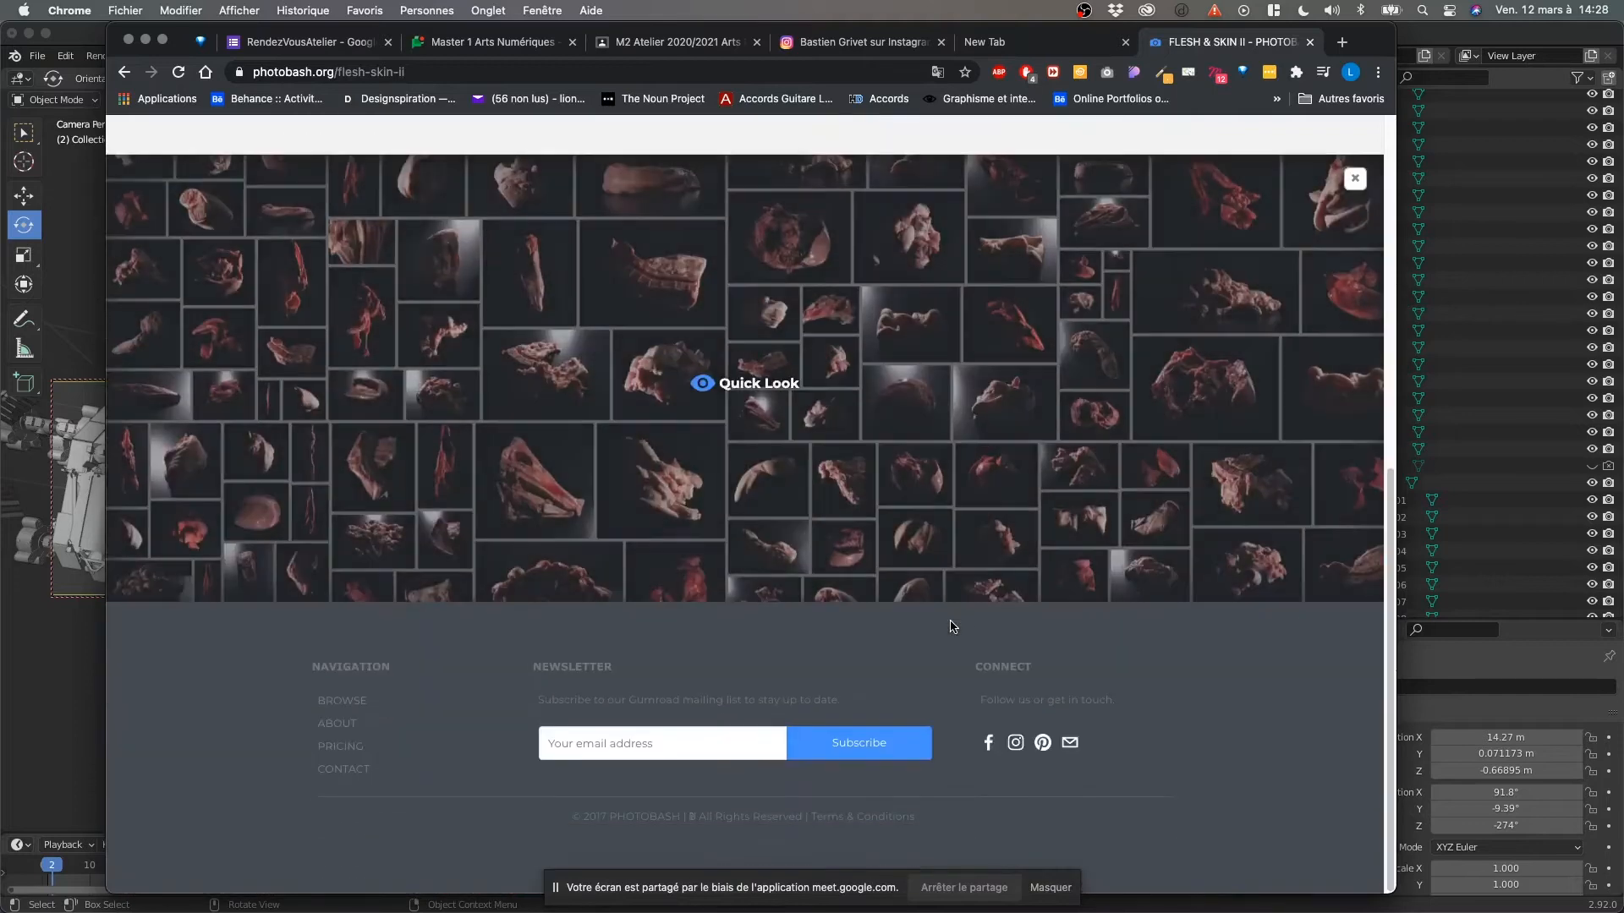
scroll(1262, 672, up, 4)
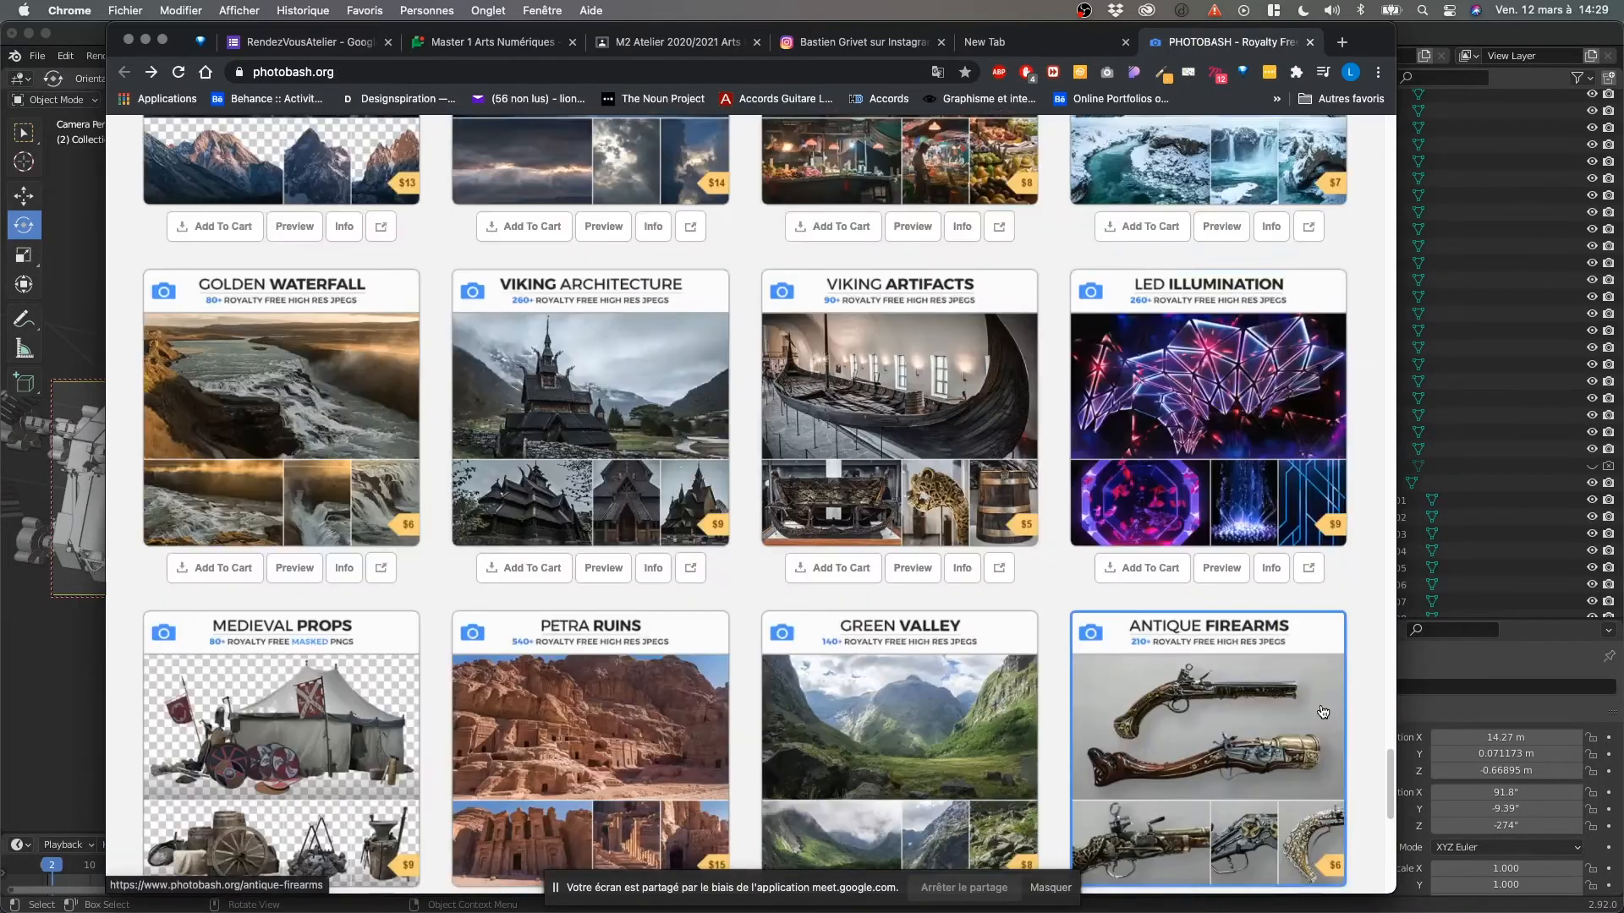
scroll(1319, 707, up, 10)
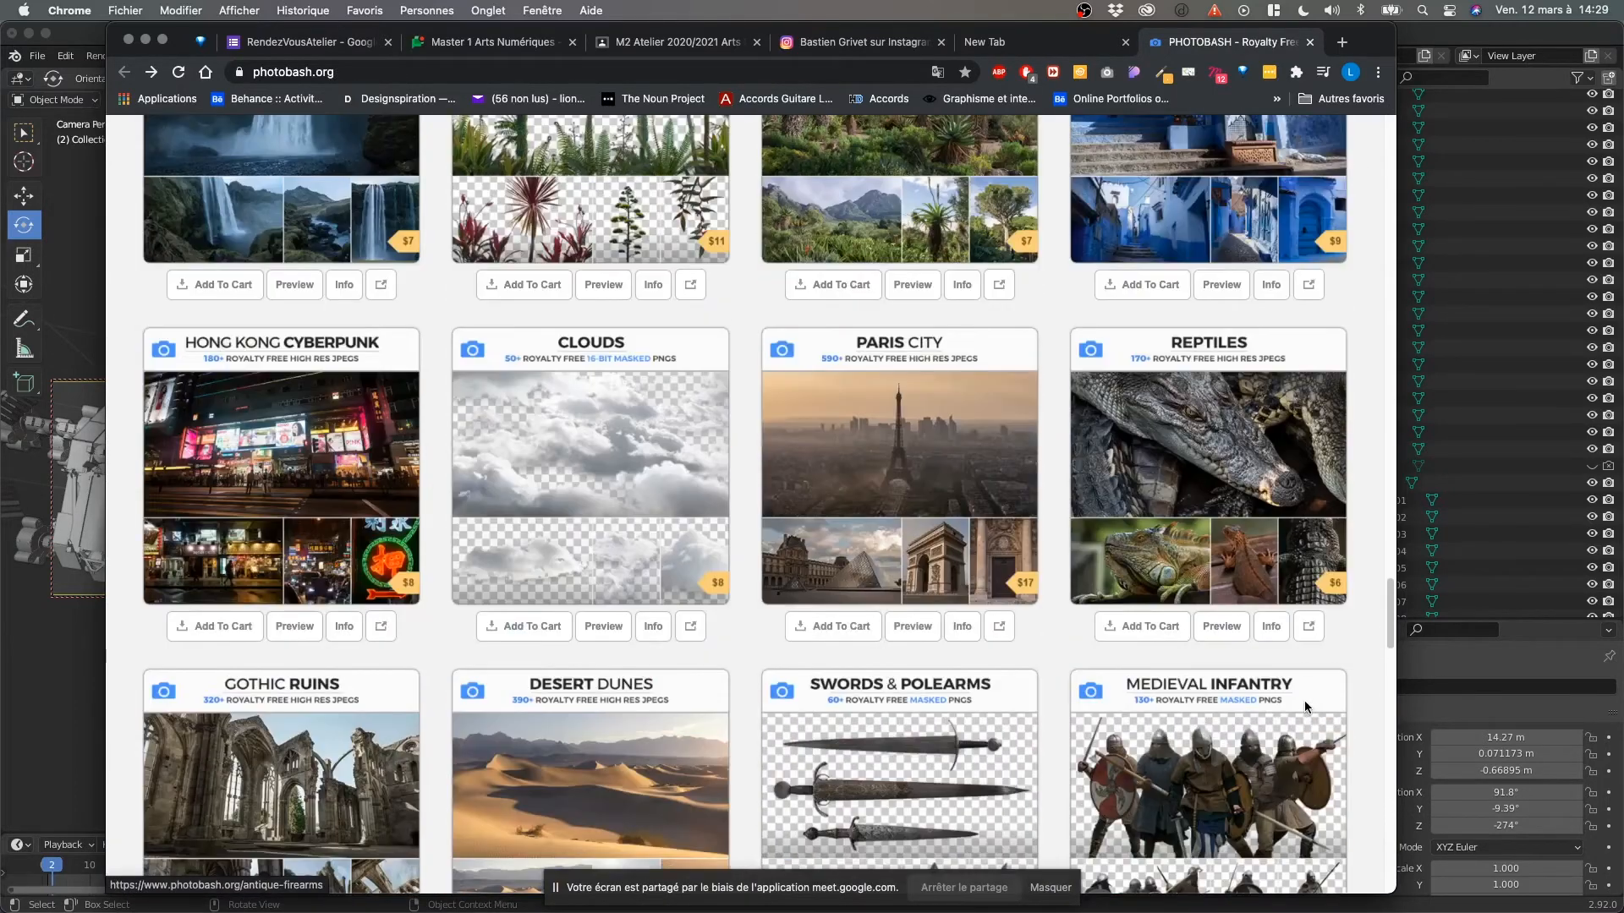
scroll(1302, 709, up, 10)
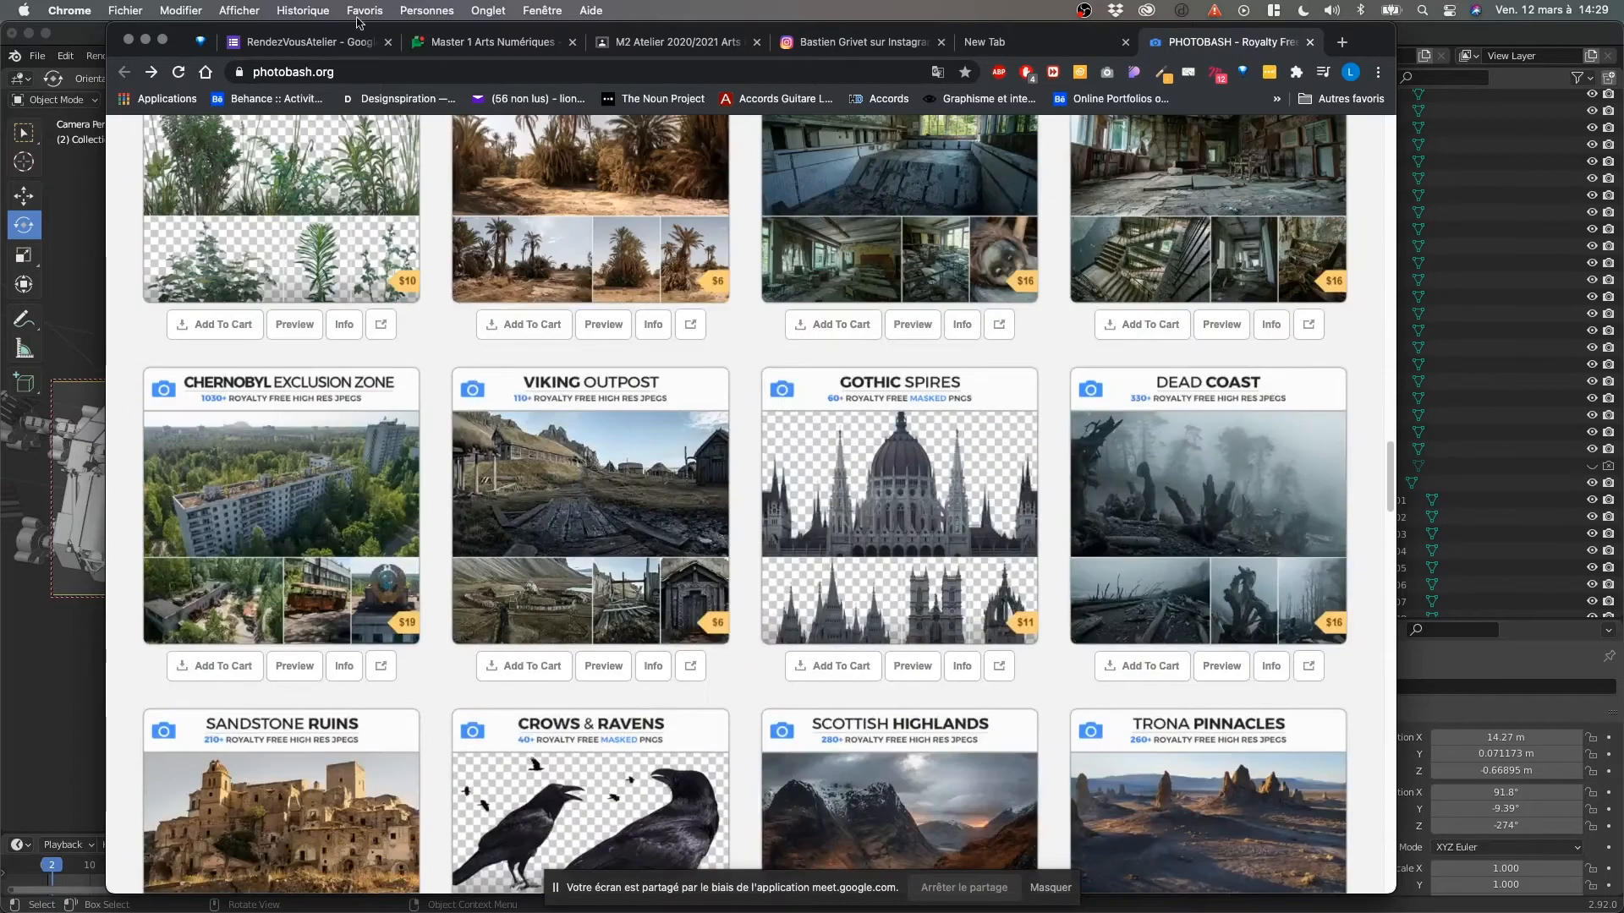
Open the Latest Textures page of textures.com from the saved OneTab links and bring it to the front.
click(201, 42)
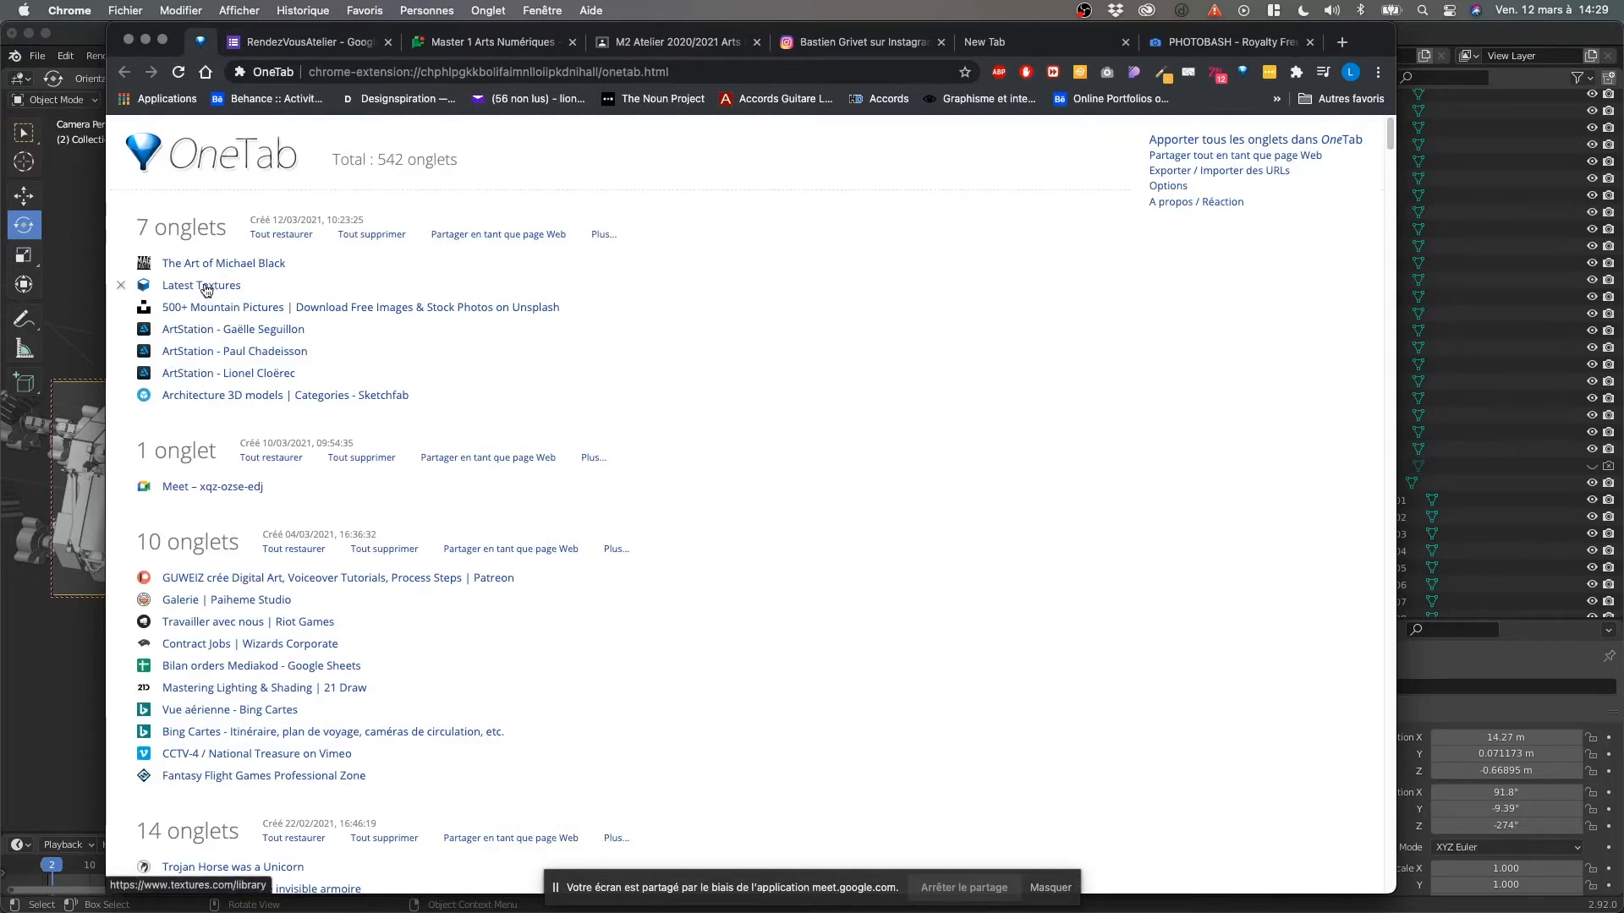
click(208, 287)
click(1245, 47)
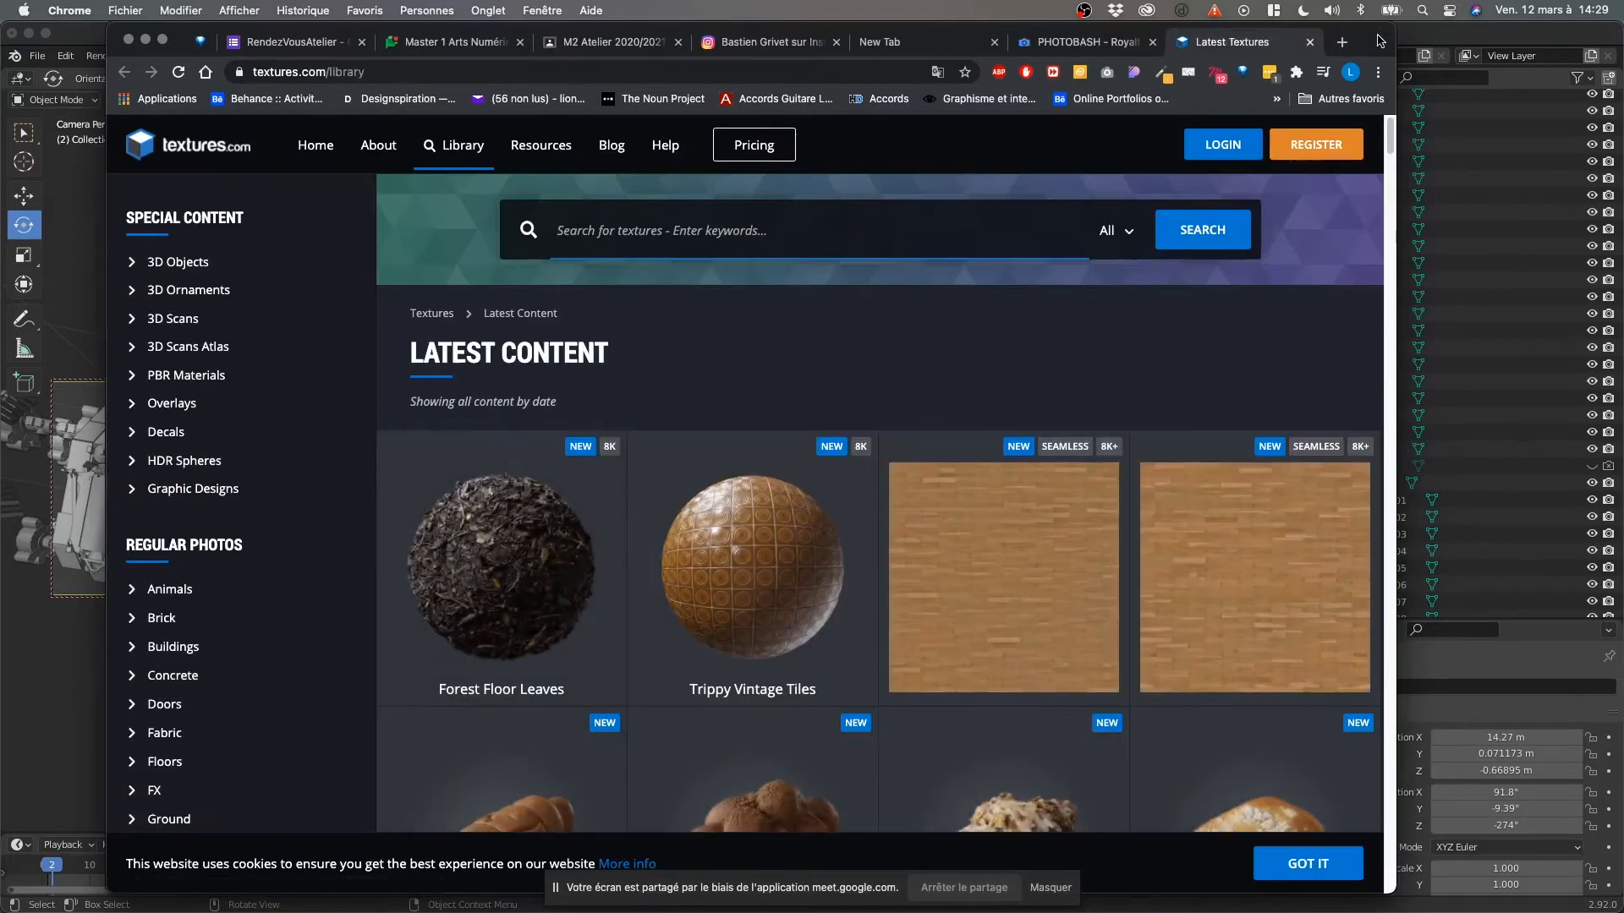
Enlarge the browser window slightly and accept the textures.com cookie notice.
drag(1380, 41, 1386, 36)
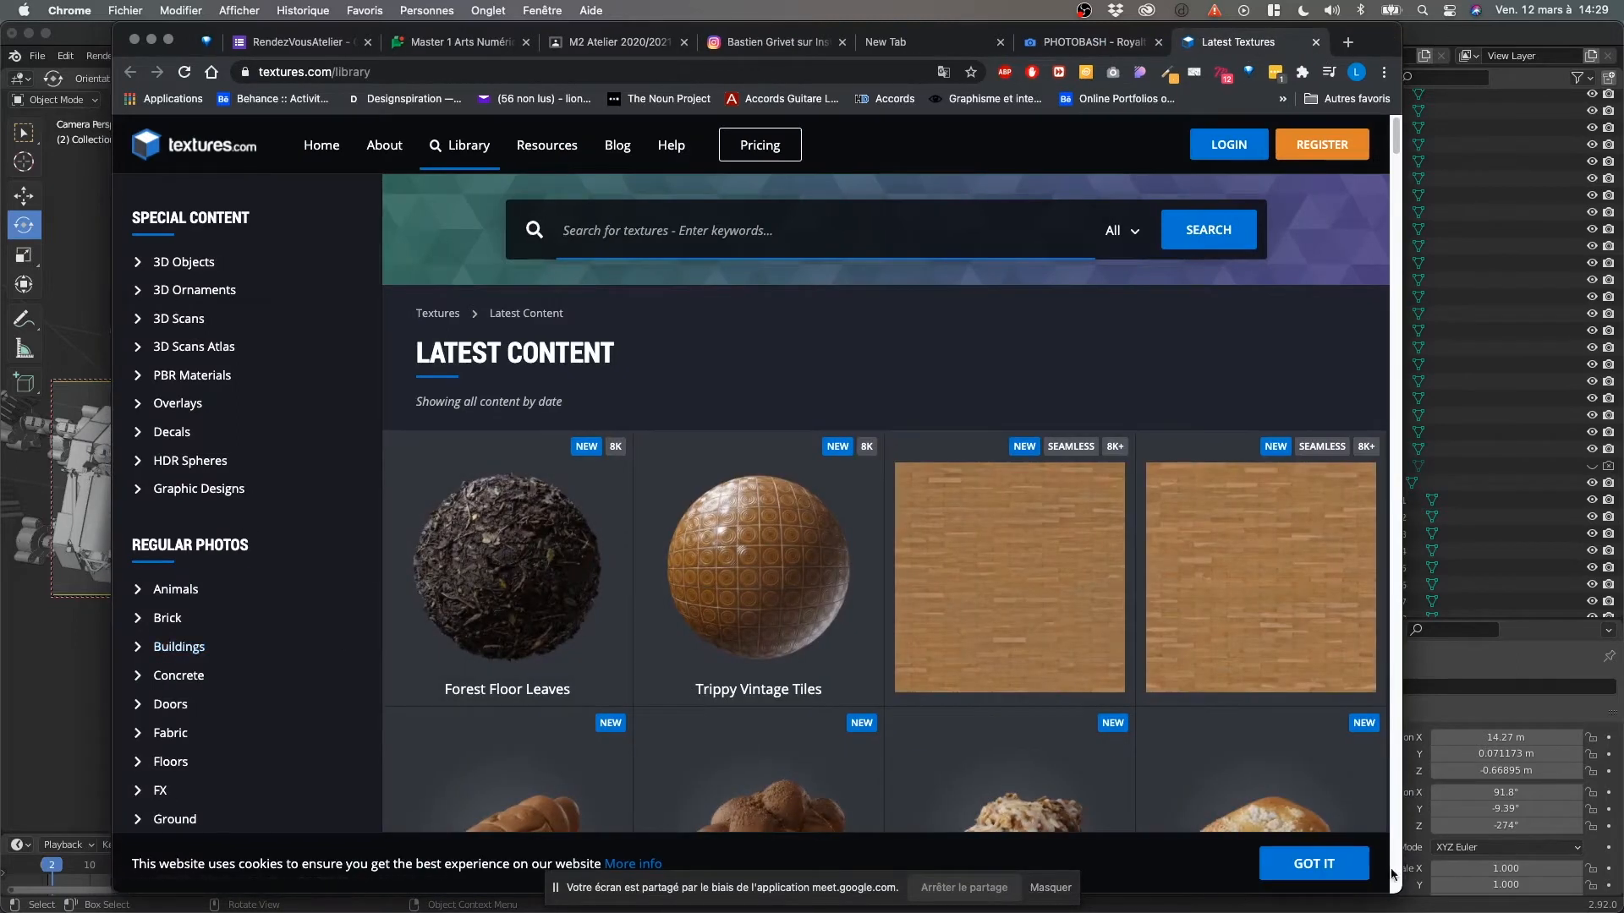
drag(108, 892, 90, 907)
click(1294, 878)
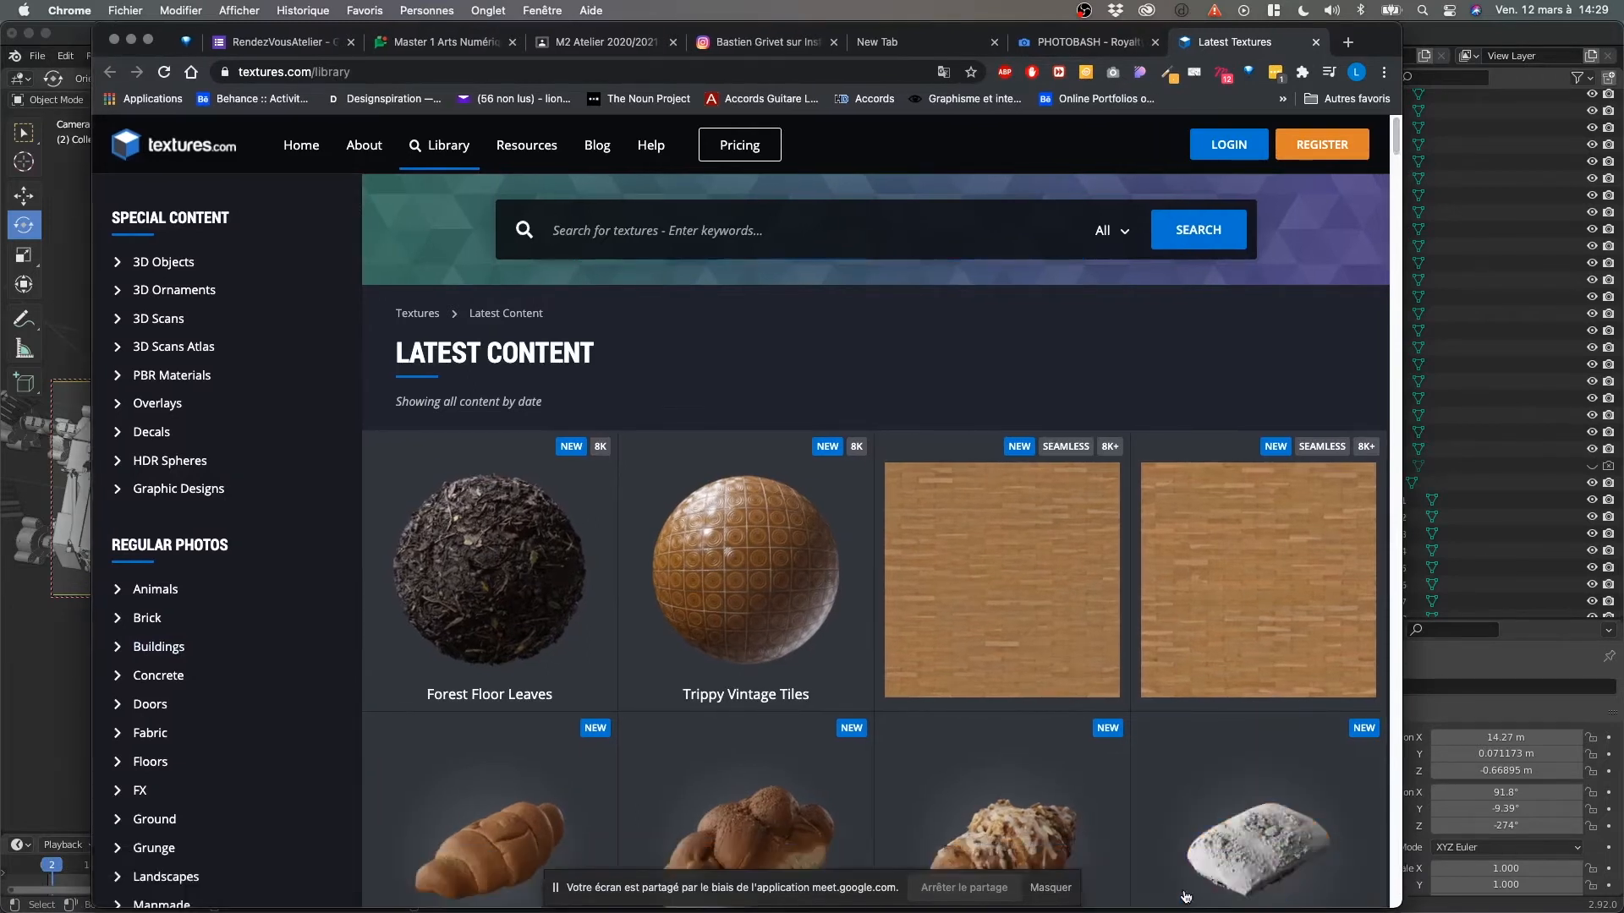
Look through the Regular Photos categories and open the Manmade category.
scroll(310, 697, down, 3)
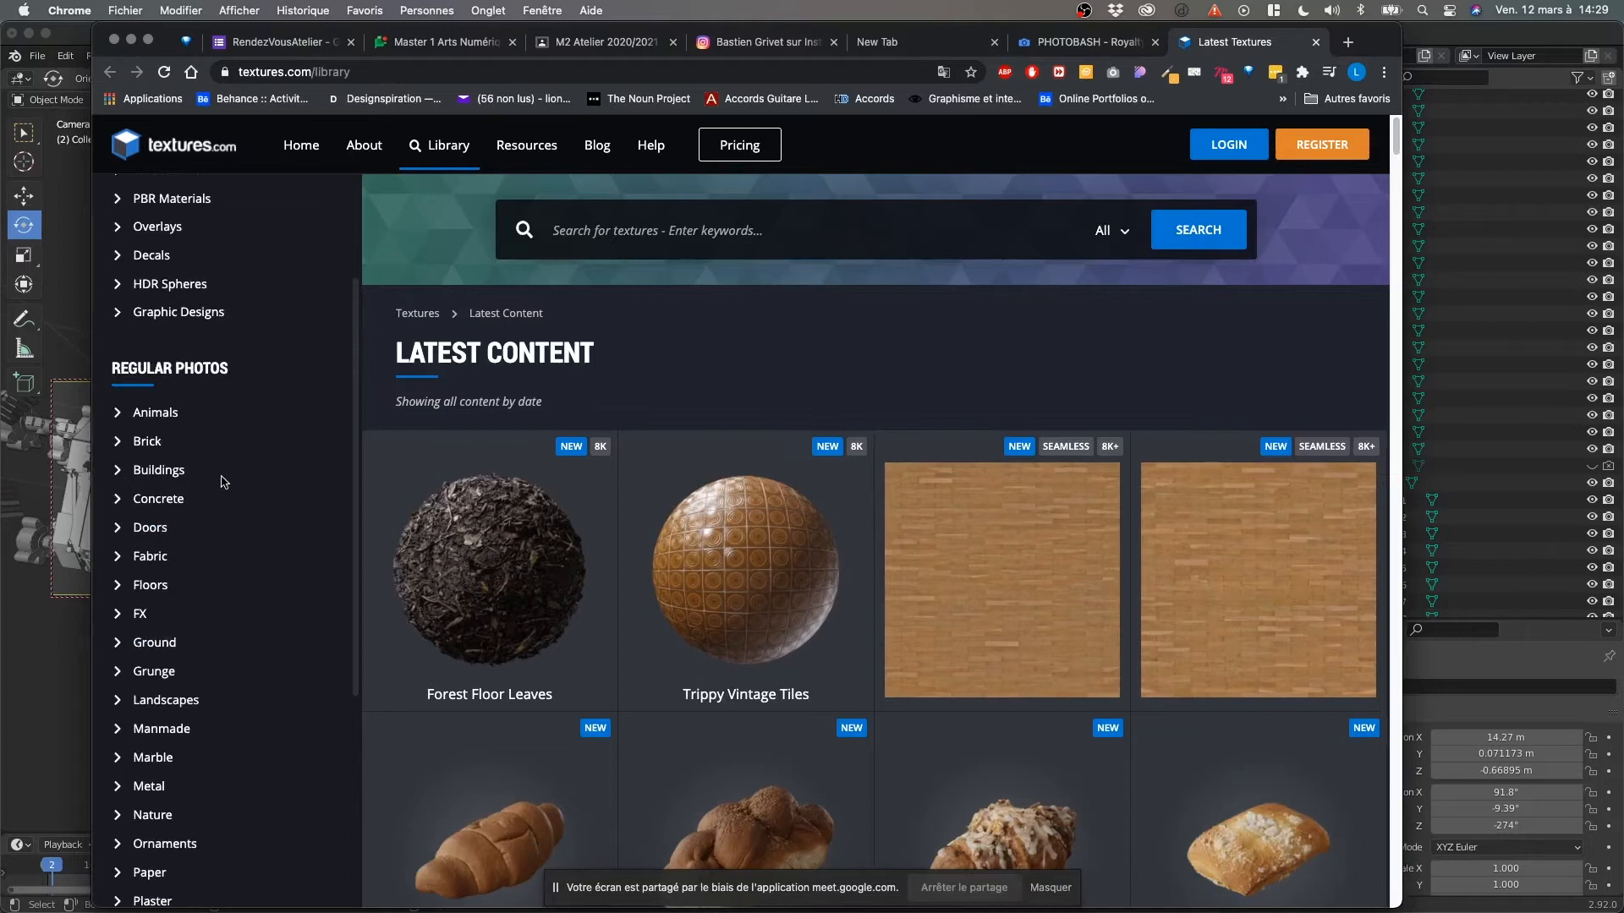
scroll(216, 463, down, 1)
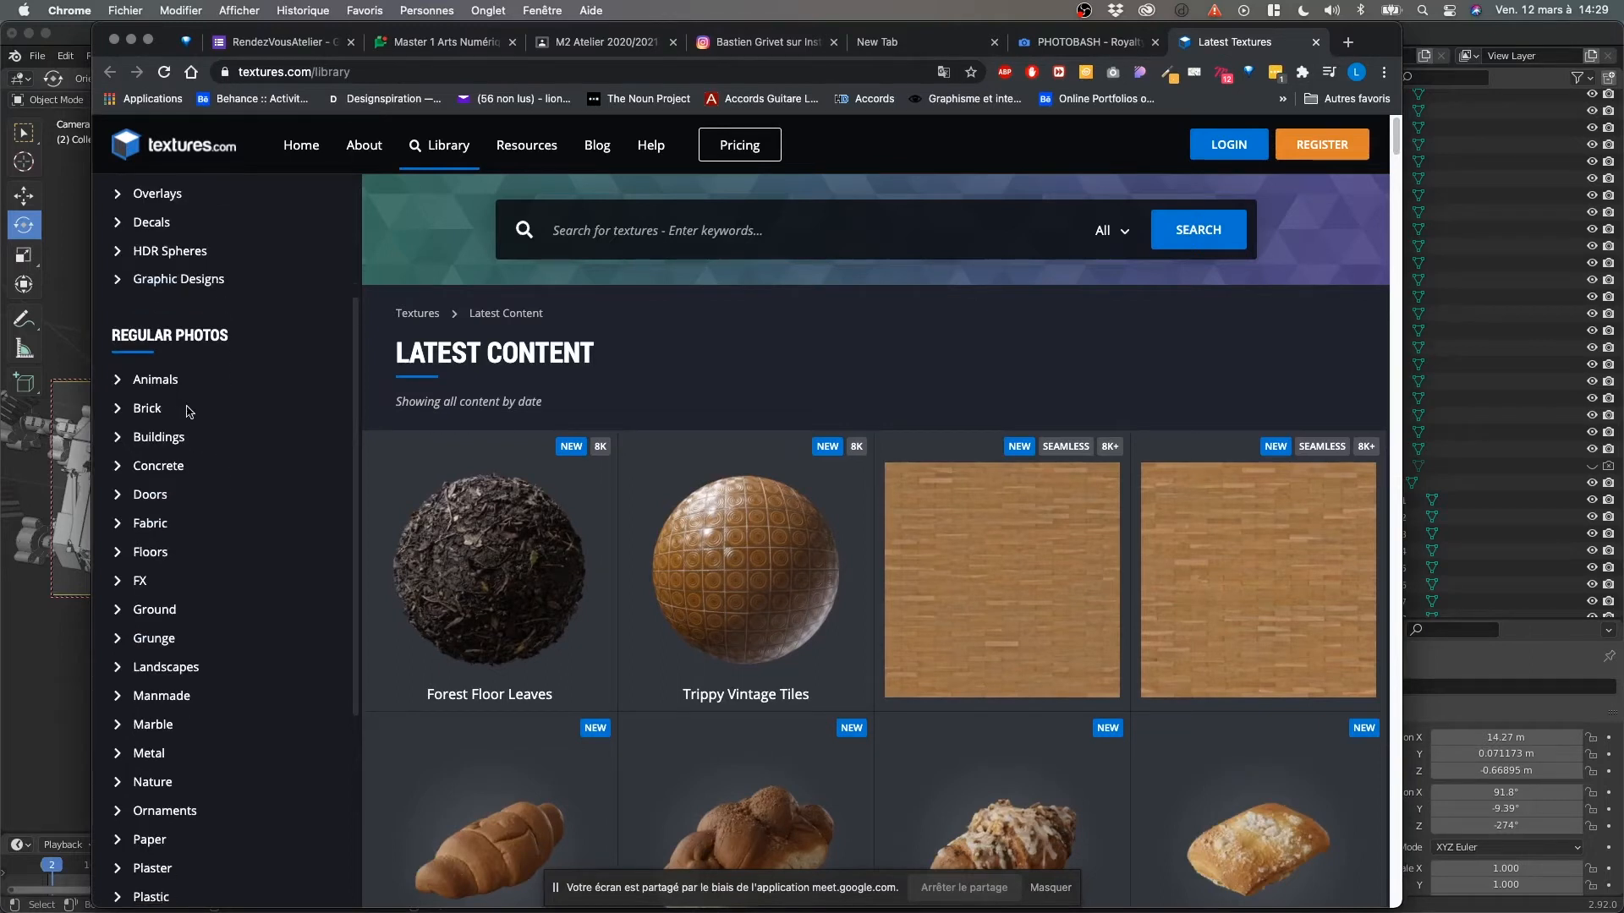
scroll(244, 527, down, 2)
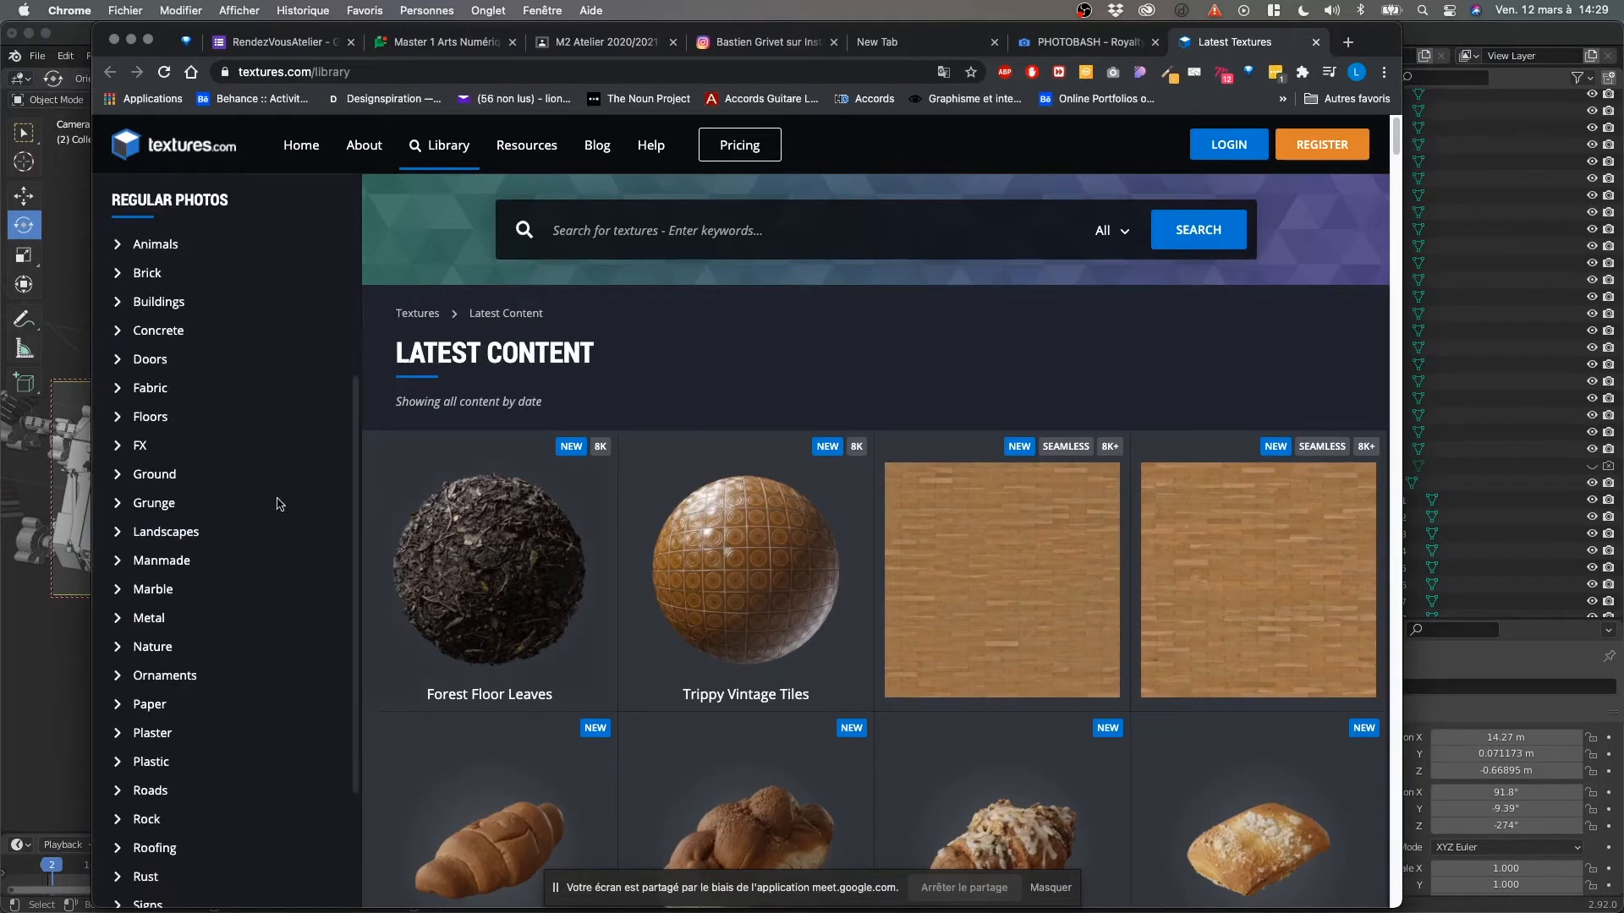
scroll(247, 475, up, 1)
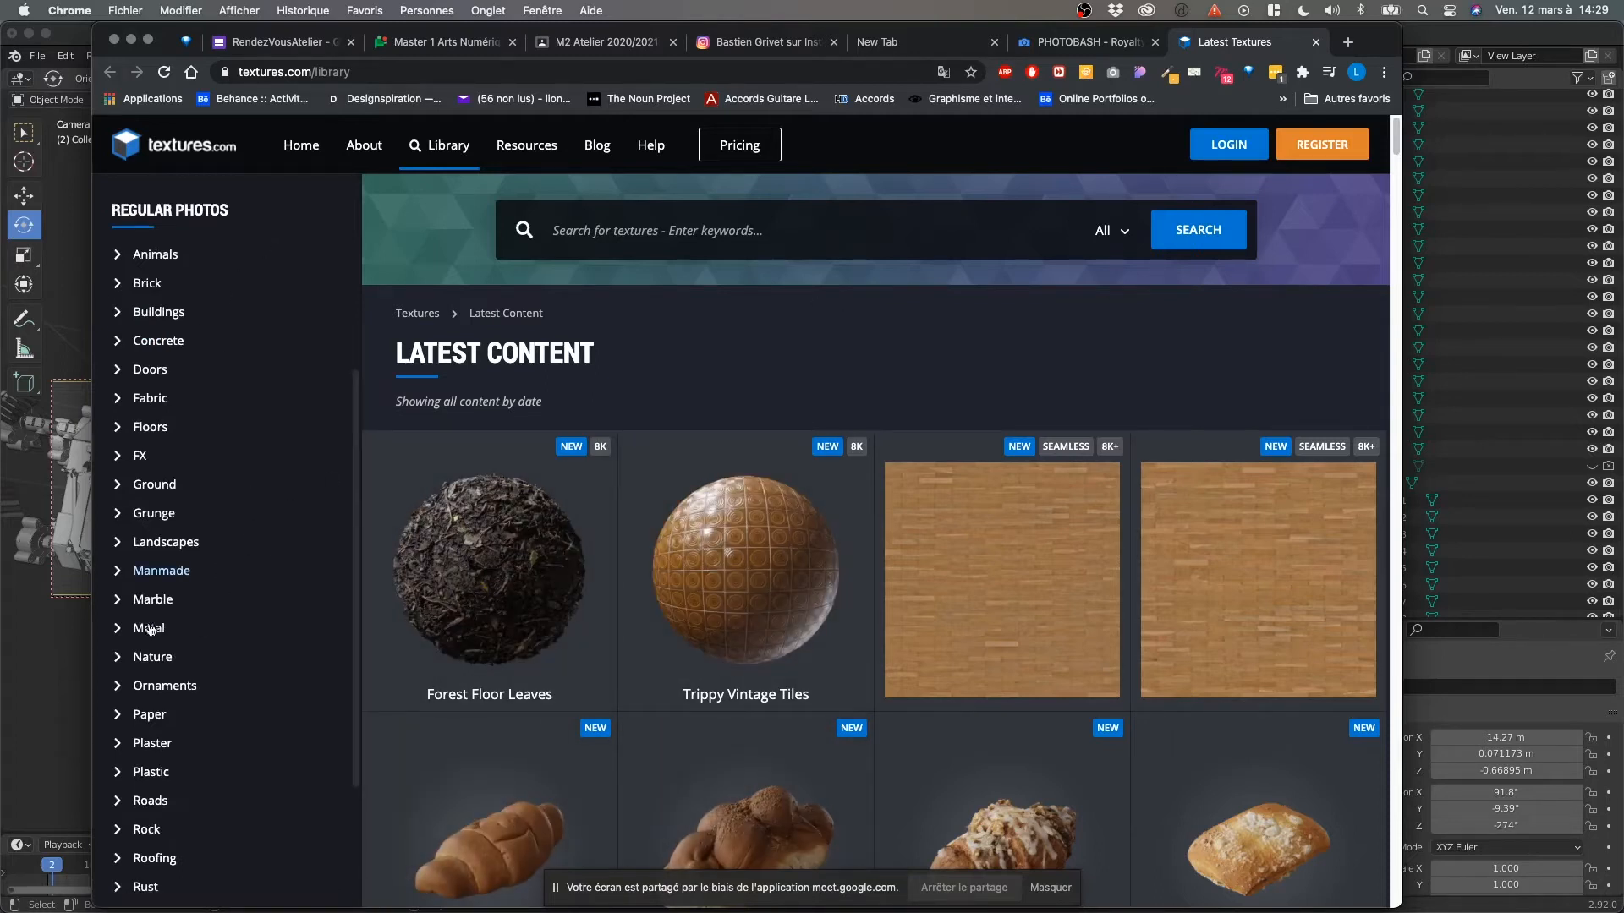
scroll(203, 592, down, 2)
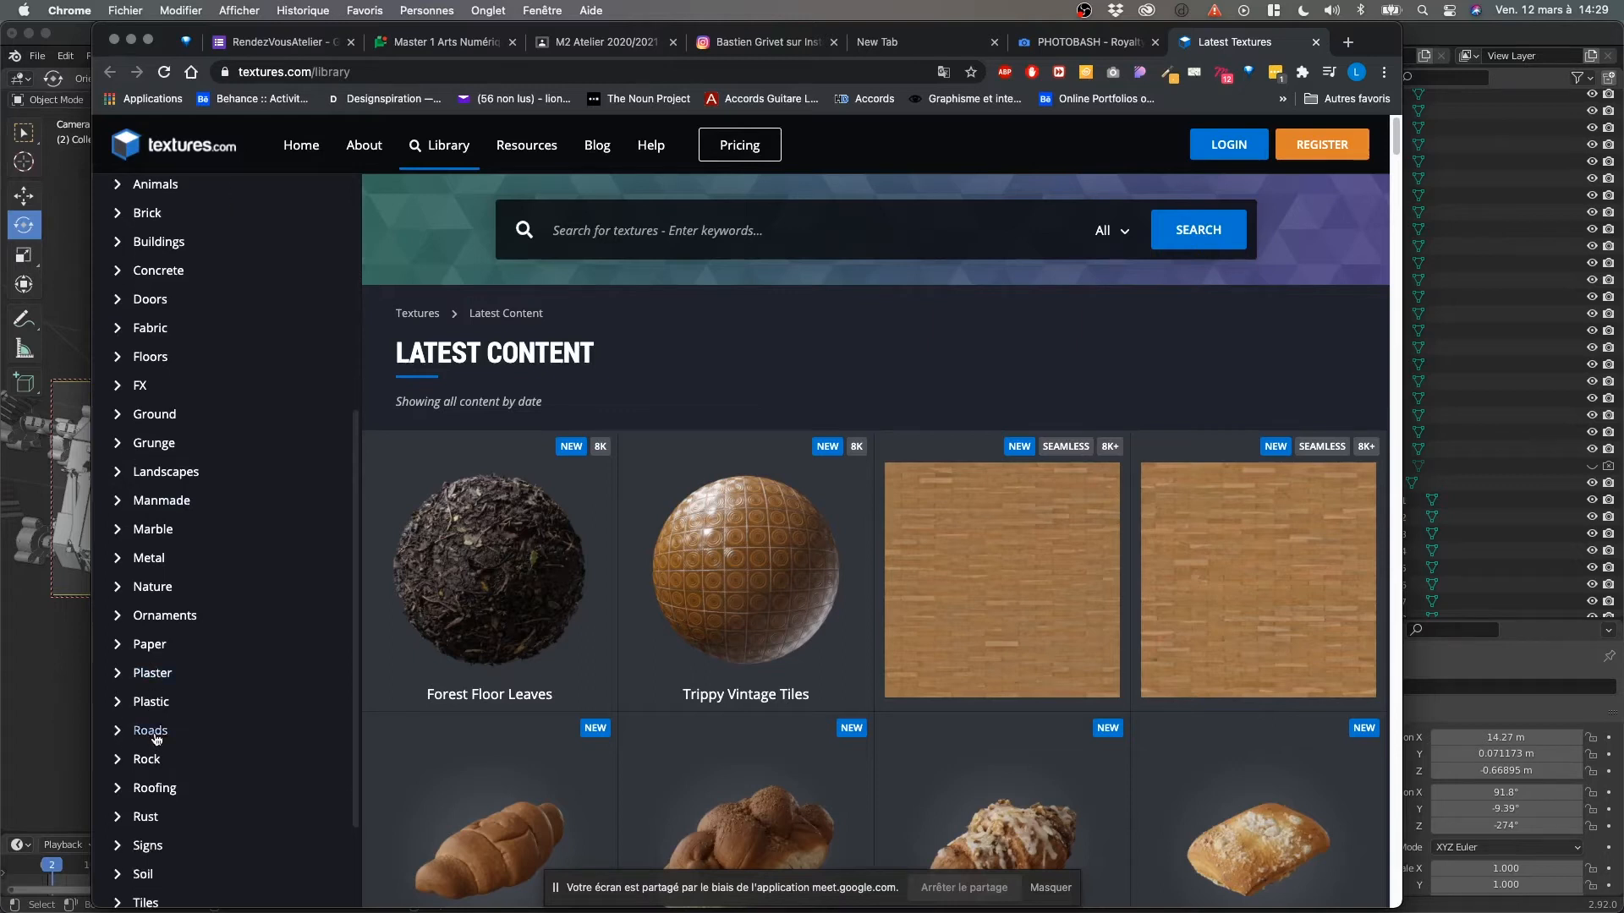
click(165, 501)
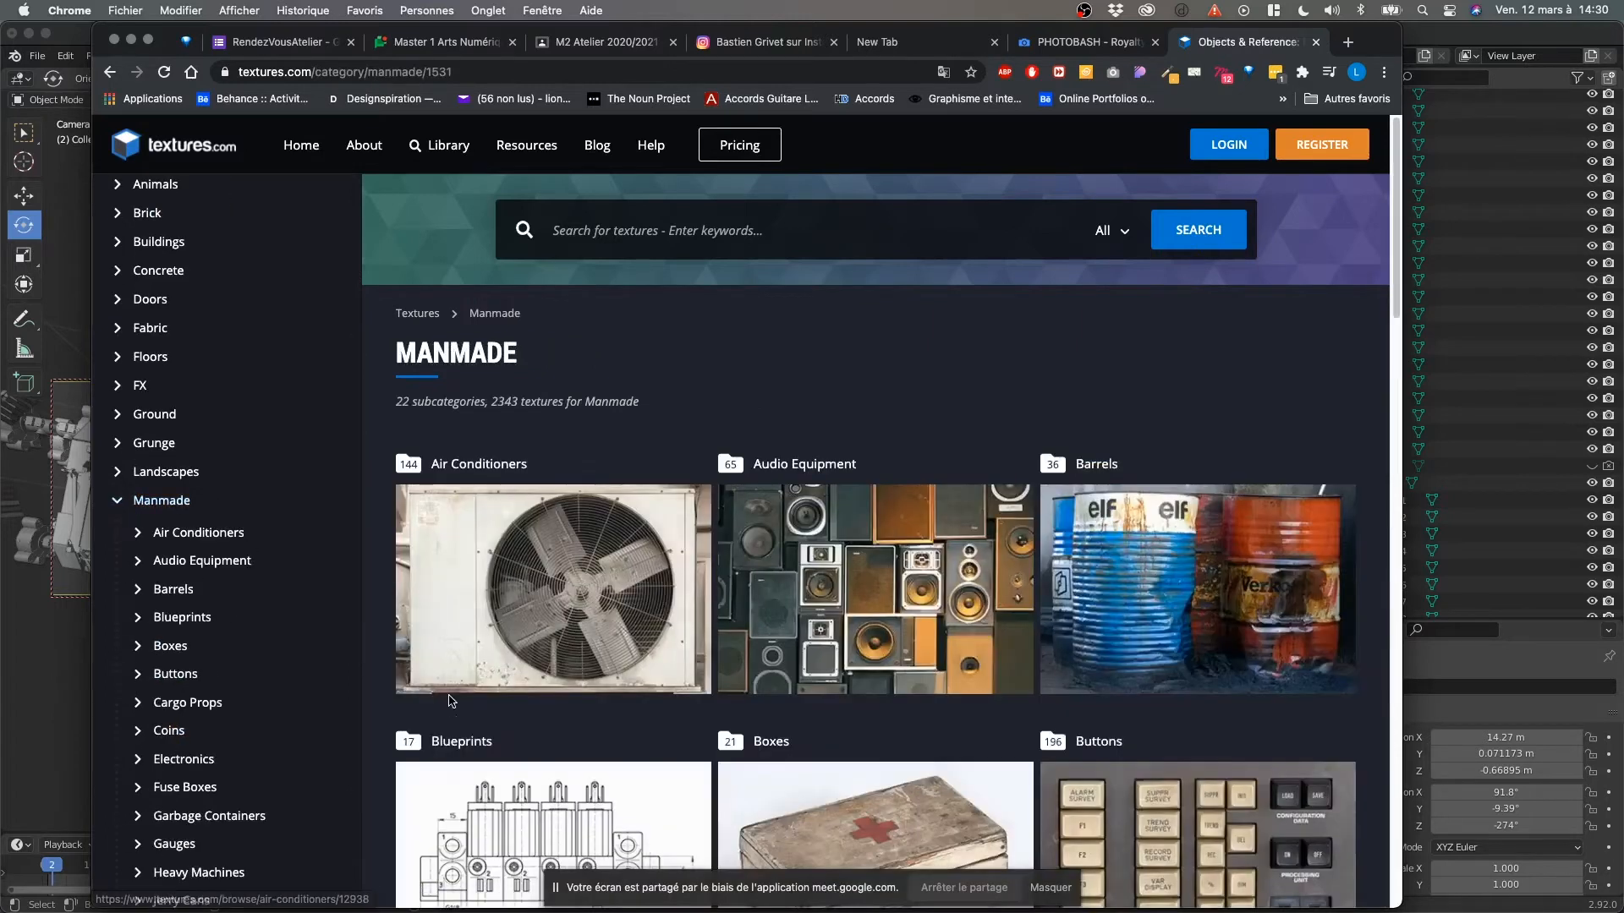
Look through the Manmade subcategory previews and open Heavy Machines.
scroll(666, 584, down, 3)
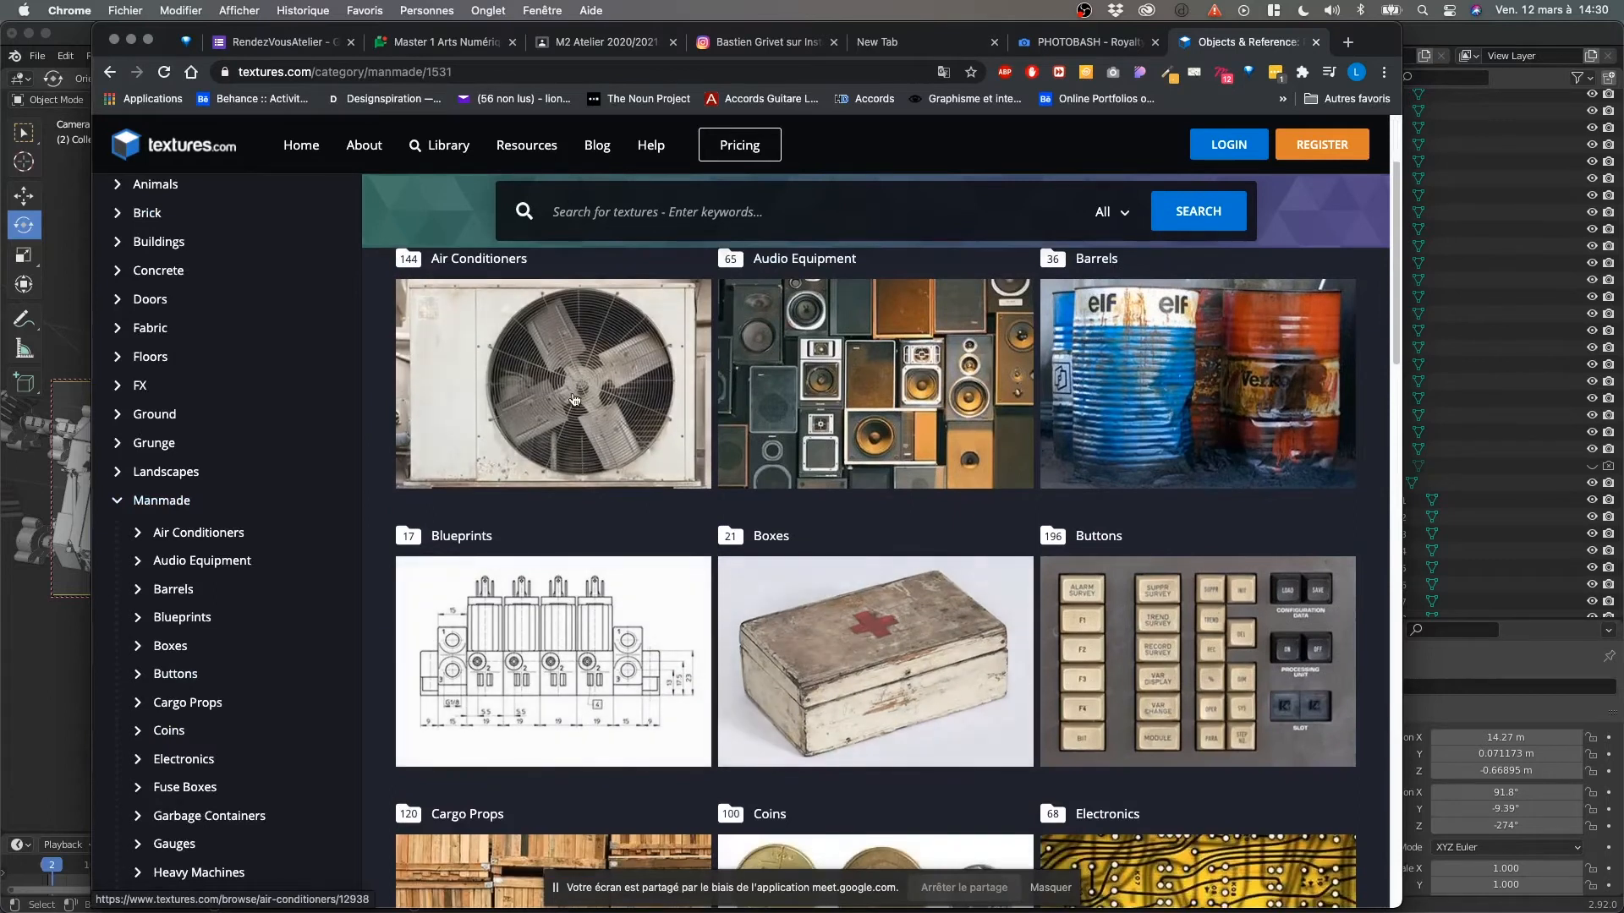
scroll(665, 583, up, 2)
scroll(966, 471, down, 10)
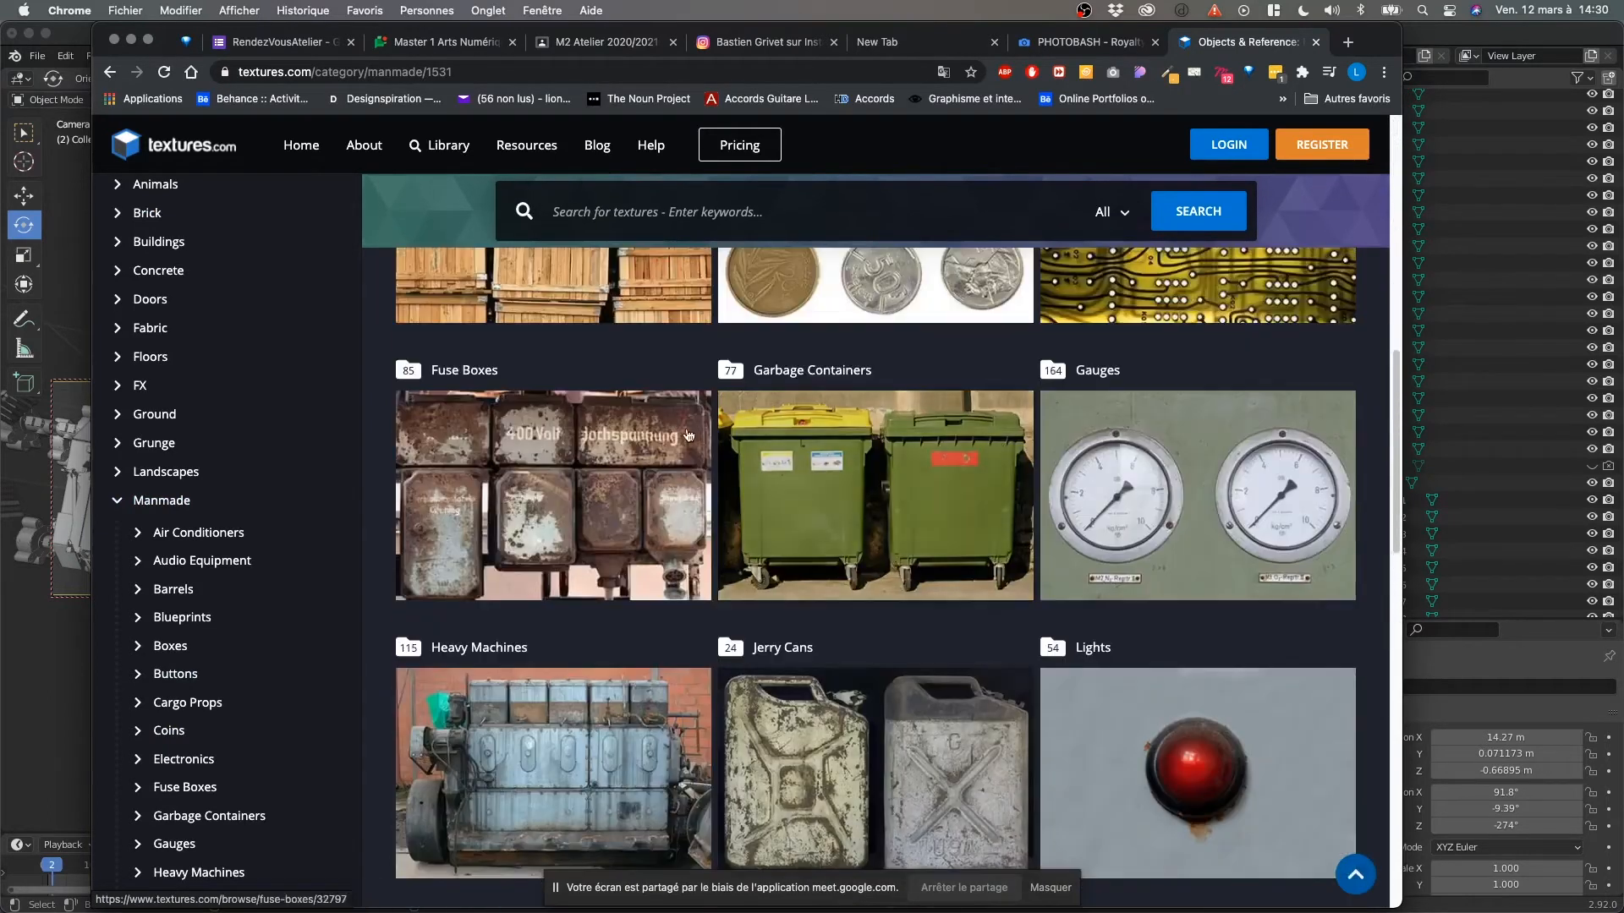
scroll(592, 576, down, 1)
click(558, 741)
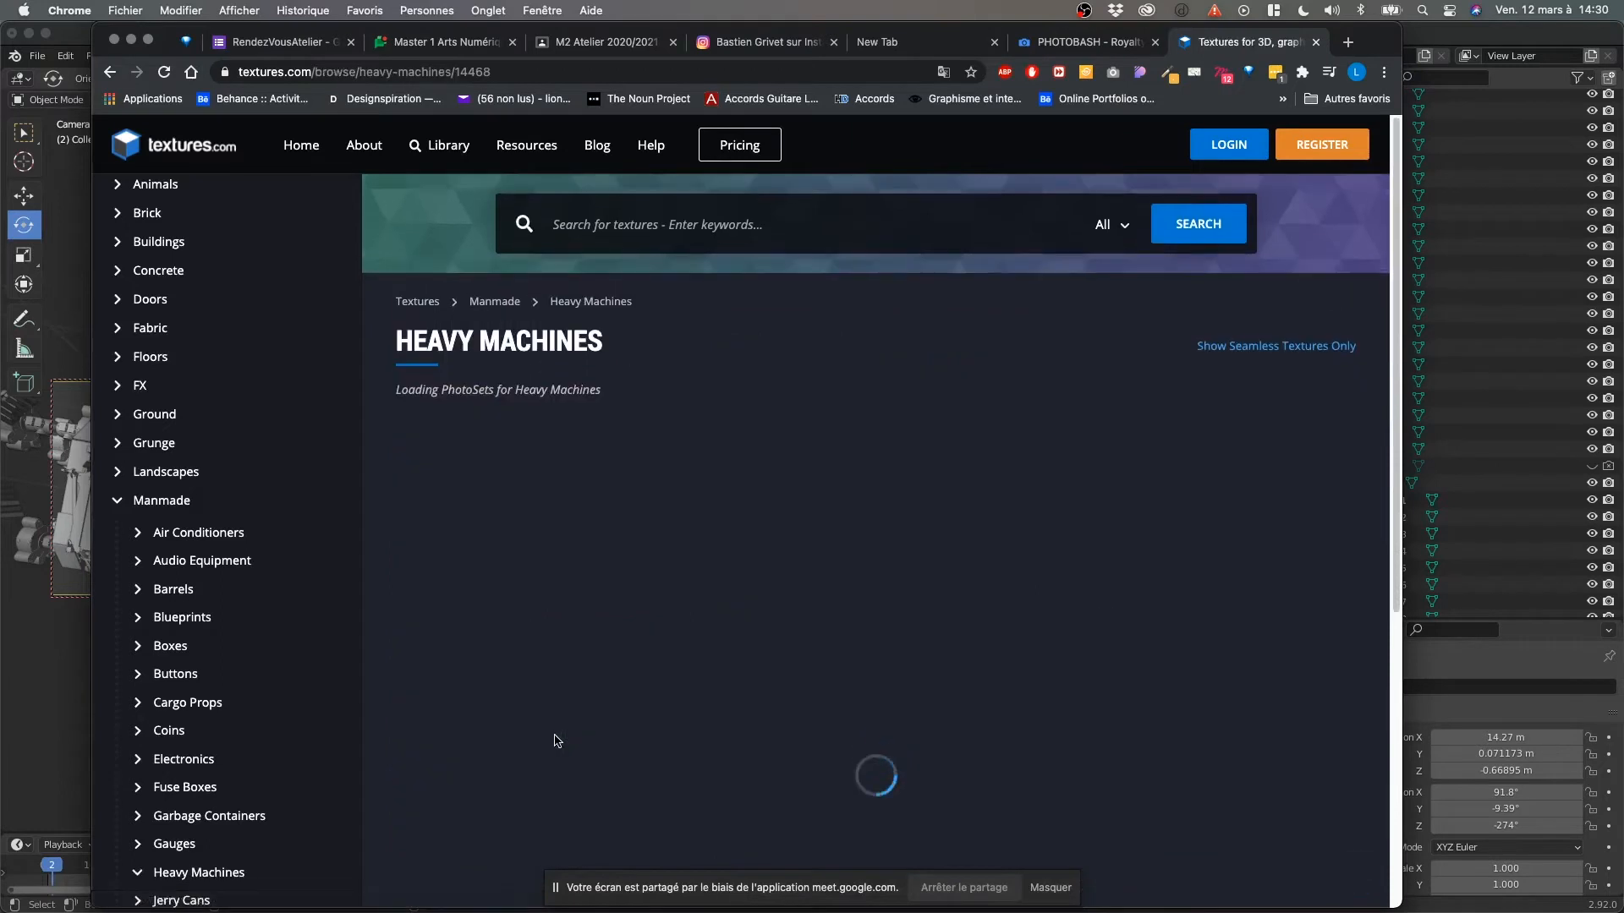
Examine the Heavy Machines photos of engines, turbines, generators and tanks as possible mechanical textures.
scroll(852, 580, down, 6)
scroll(852, 543, down, 1)
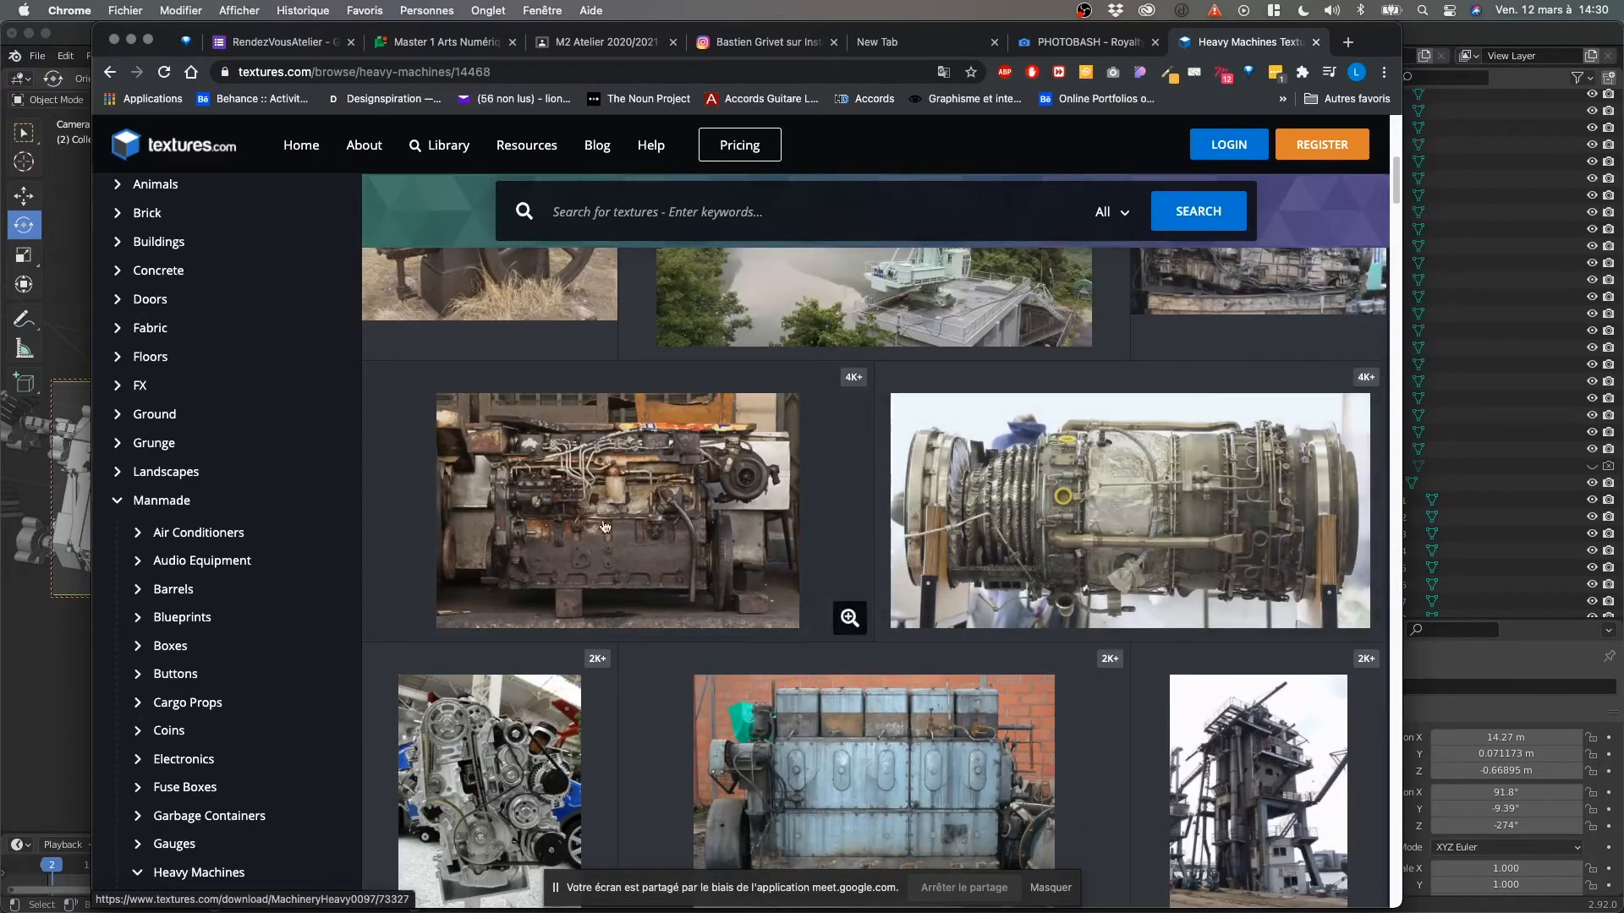
scroll(1131, 530, down, 2)
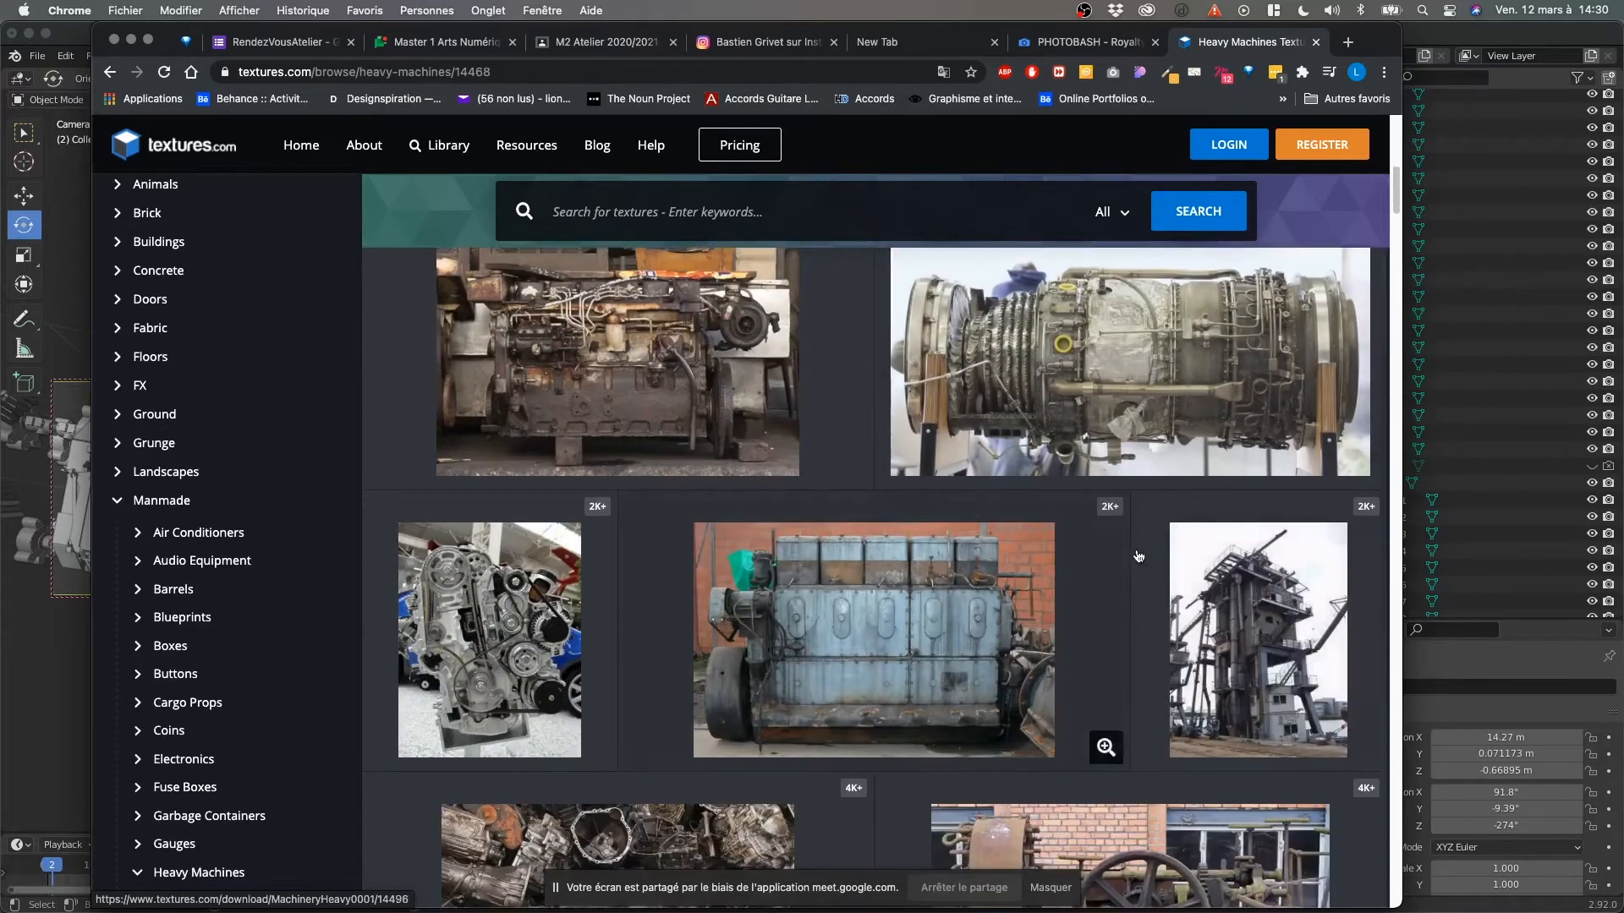
scroll(1123, 486, down, 1)
scroll(1123, 486, down, 1)
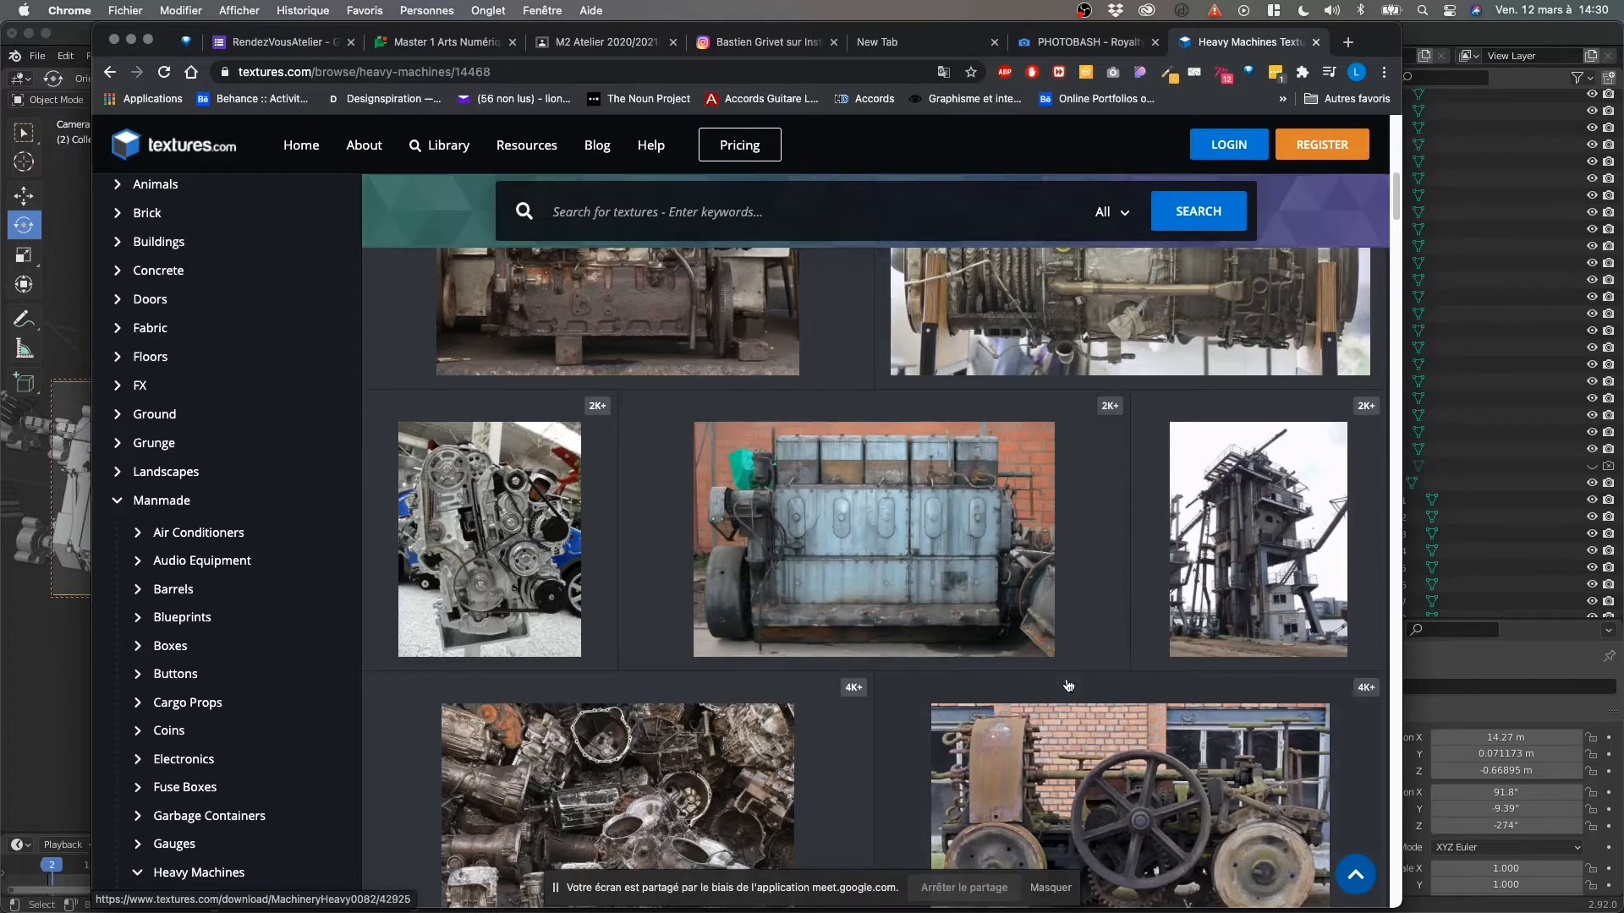
scroll(937, 541, down, 3)
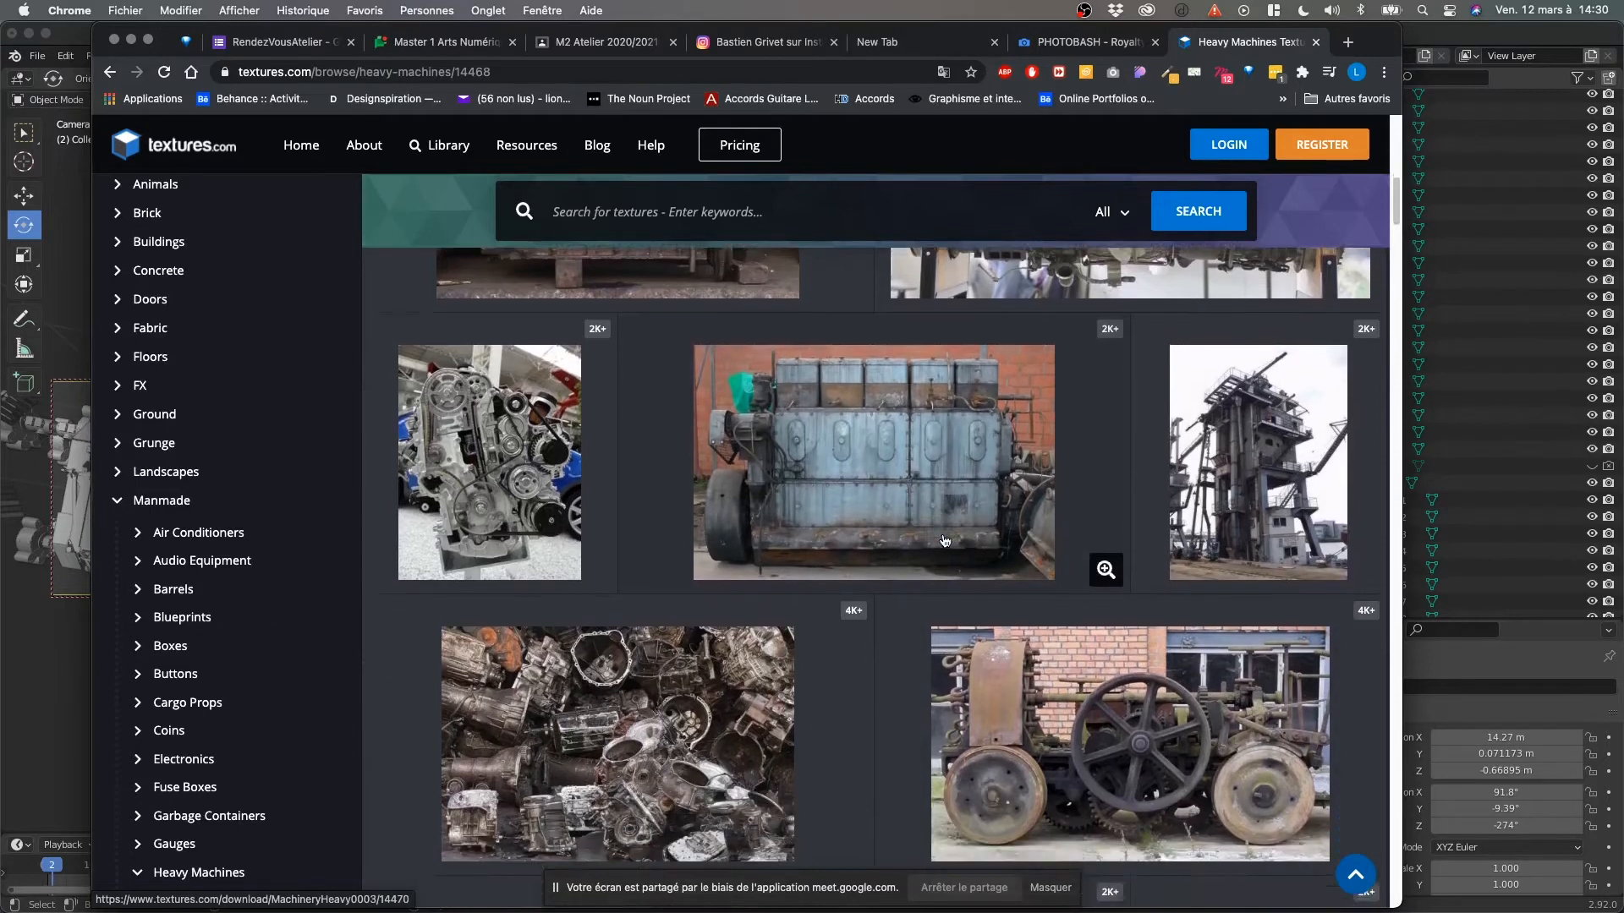
scroll(937, 538, down, 3)
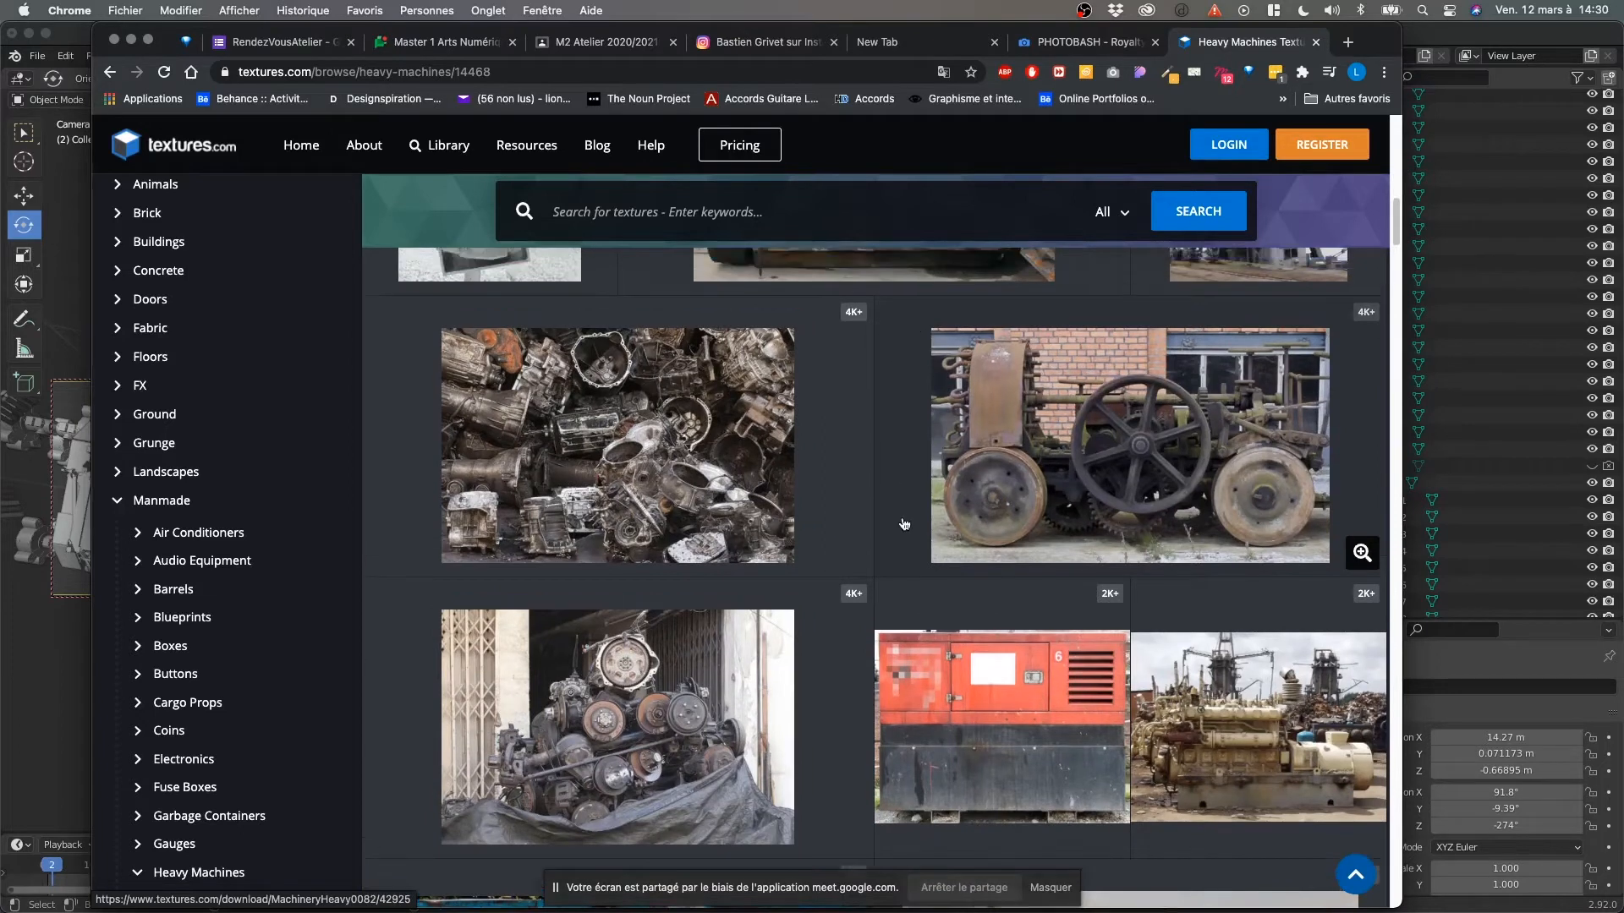
scroll(903, 525, down, 8)
scroll(904, 525, down, 15)
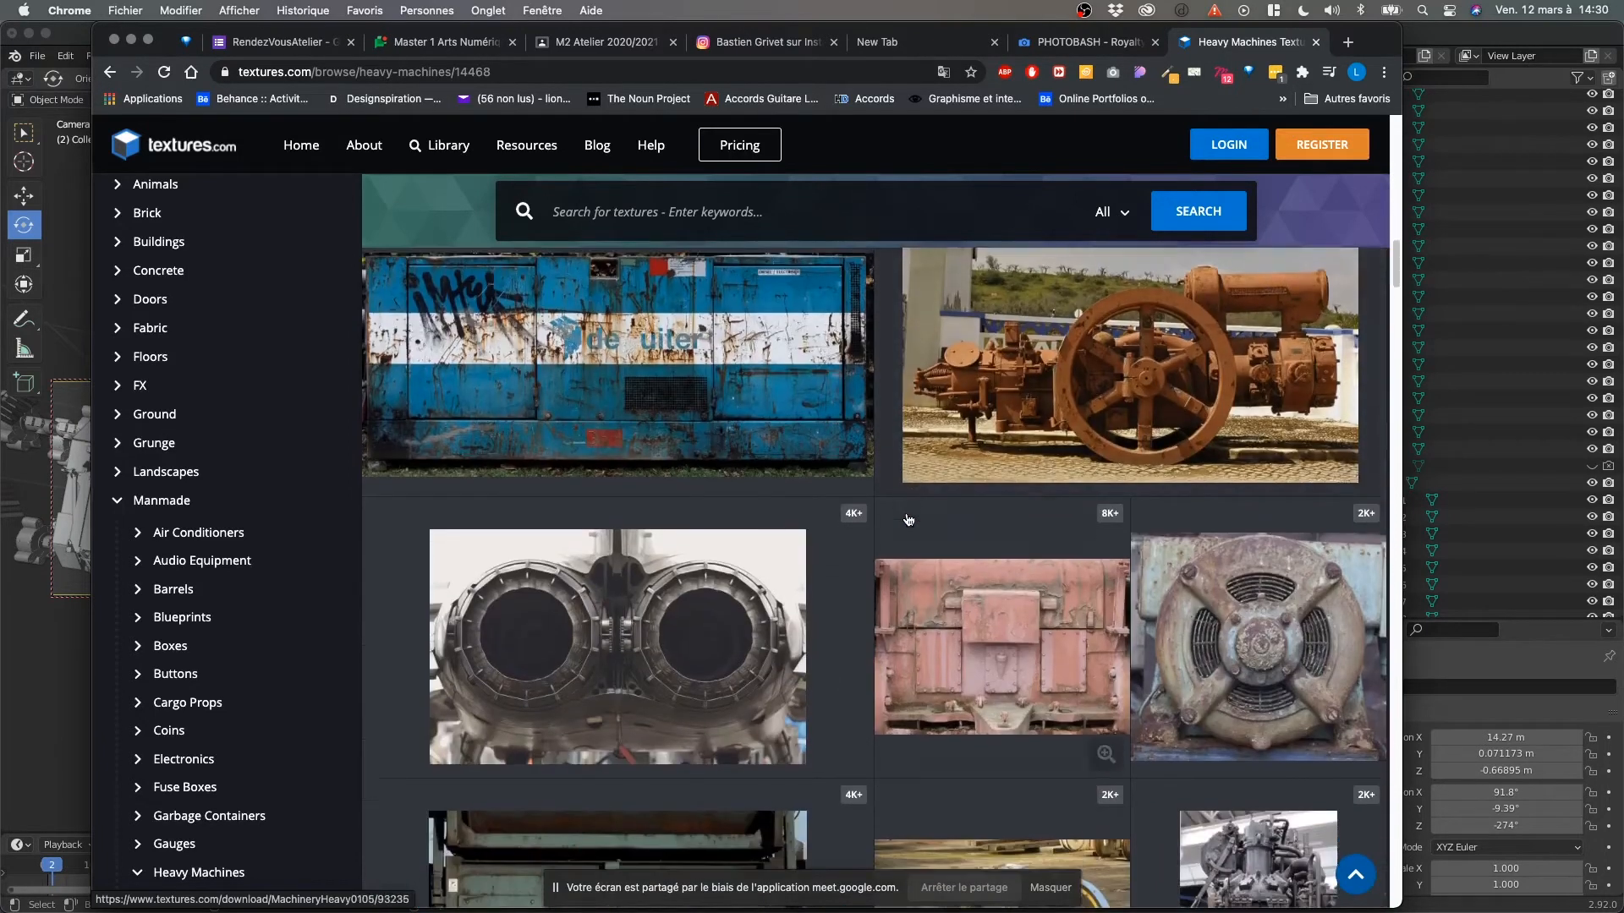
scroll(809, 520, down, 6)
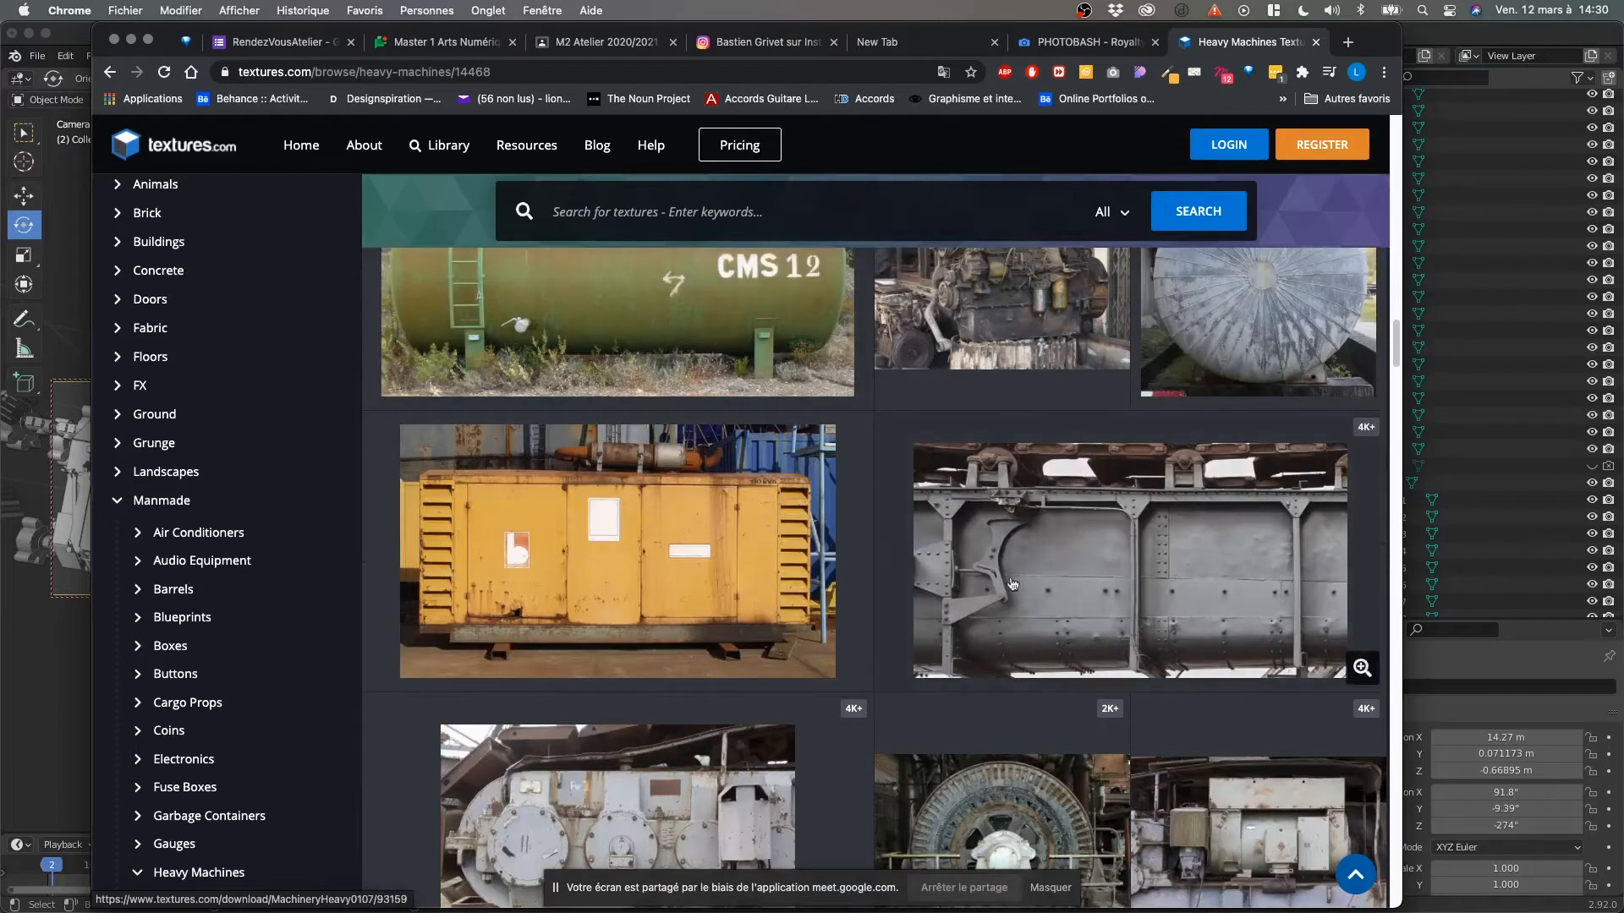
scroll(287, 550, down, 1)
Look through the rest of the Manmade subcategories and the neighbouring photo categories.
scroll(287, 551, down, 10)
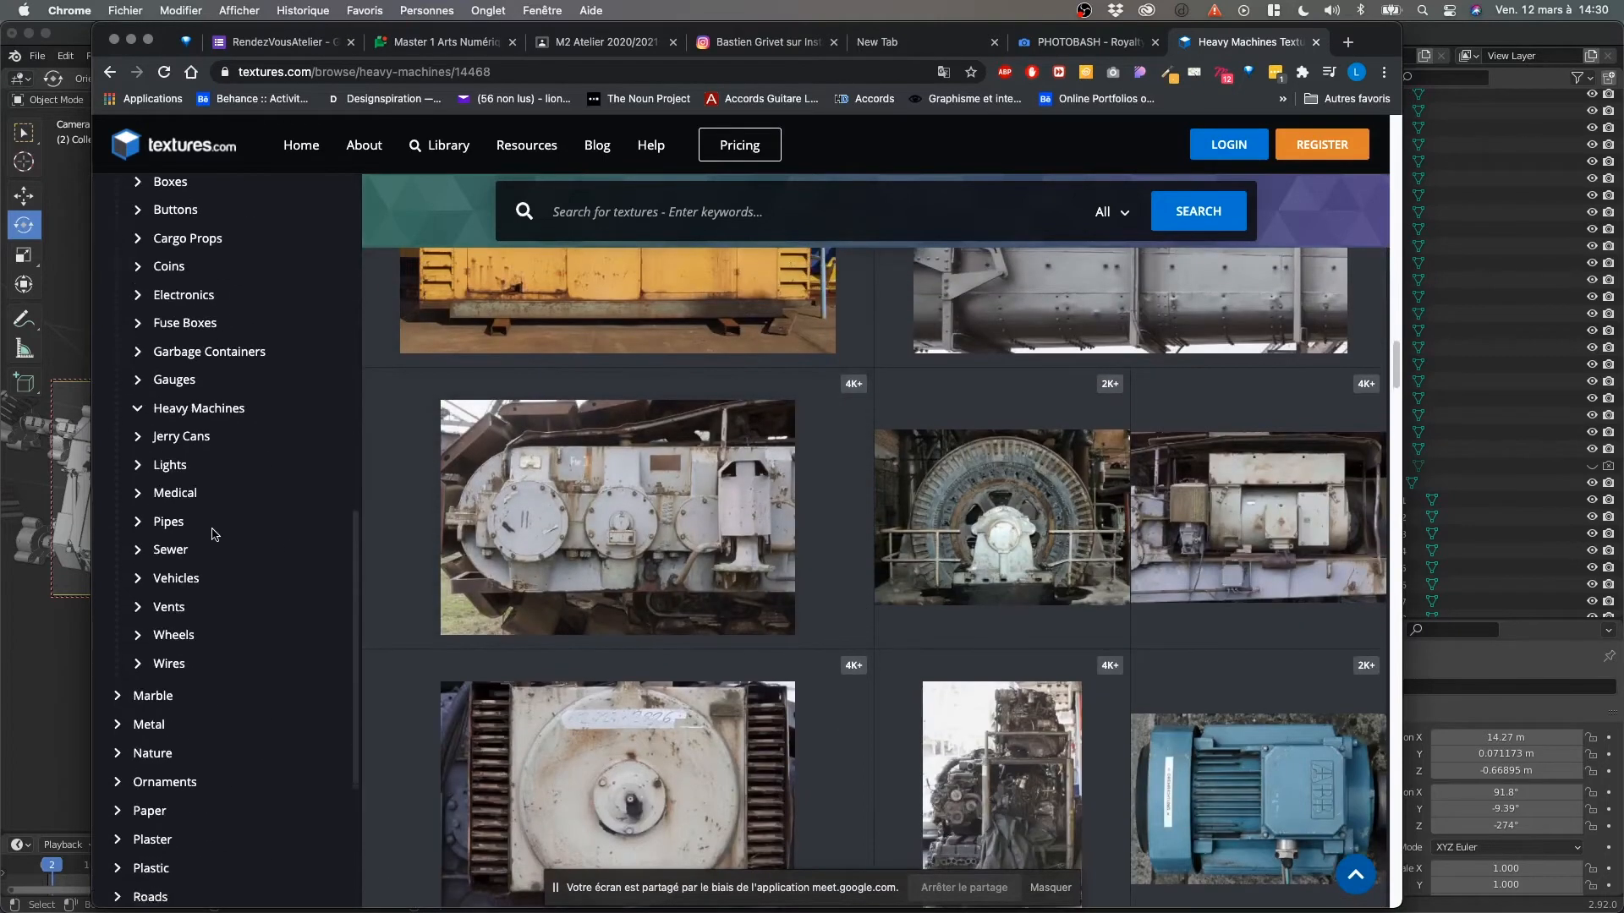
scroll(214, 506, up, 10)
scroll(214, 506, up, 2)
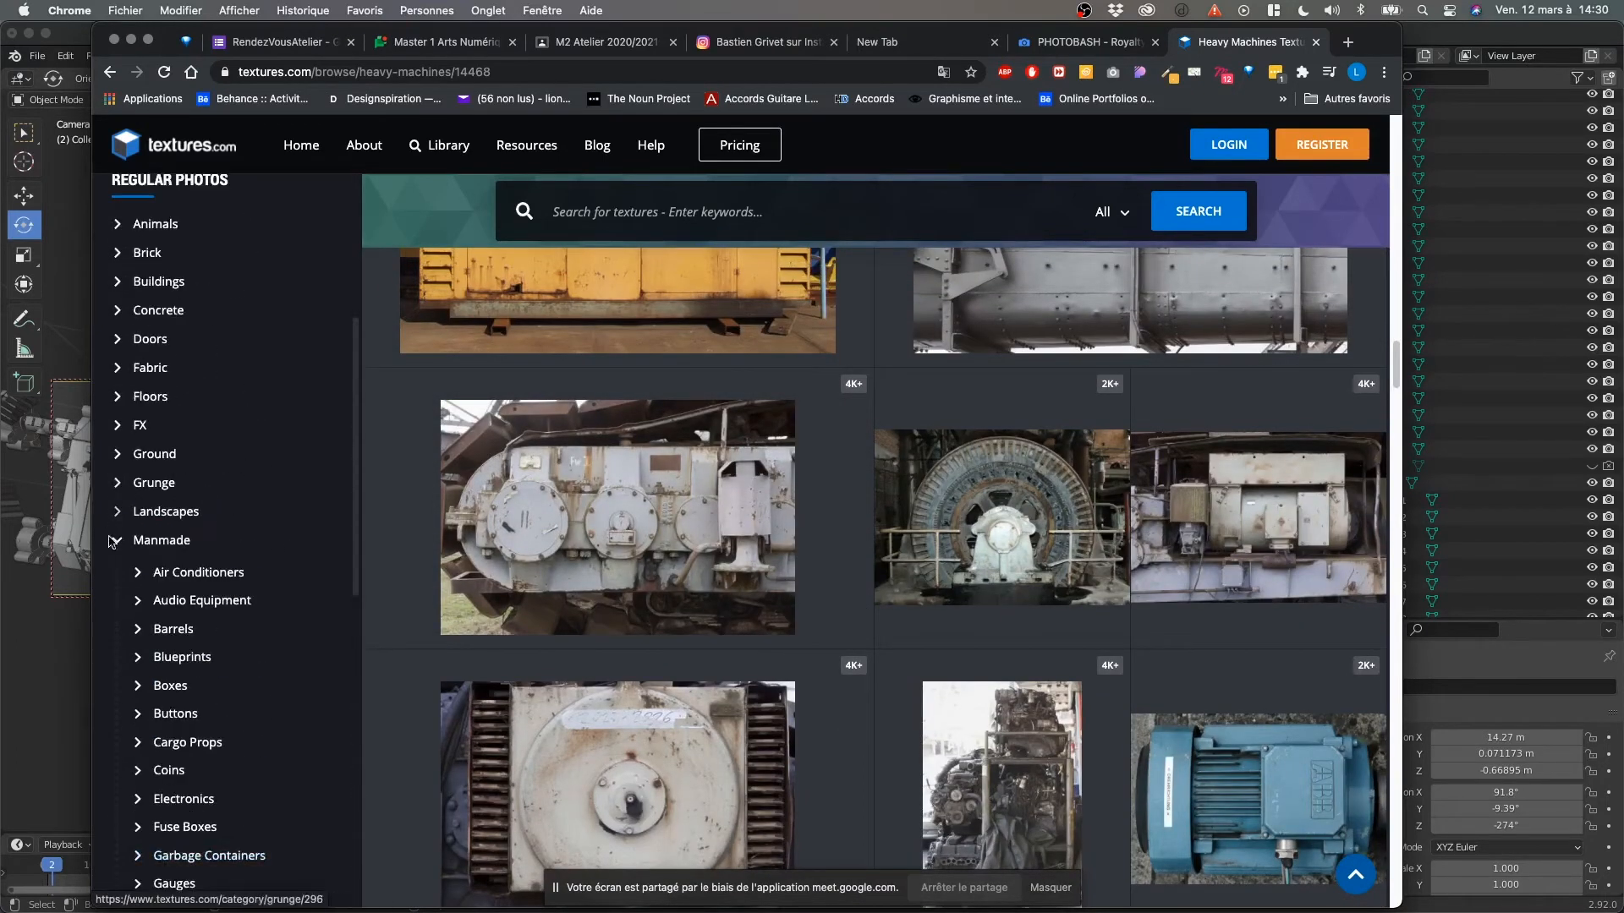
click(121, 531)
click(121, 532)
scroll(123, 533, down, 9)
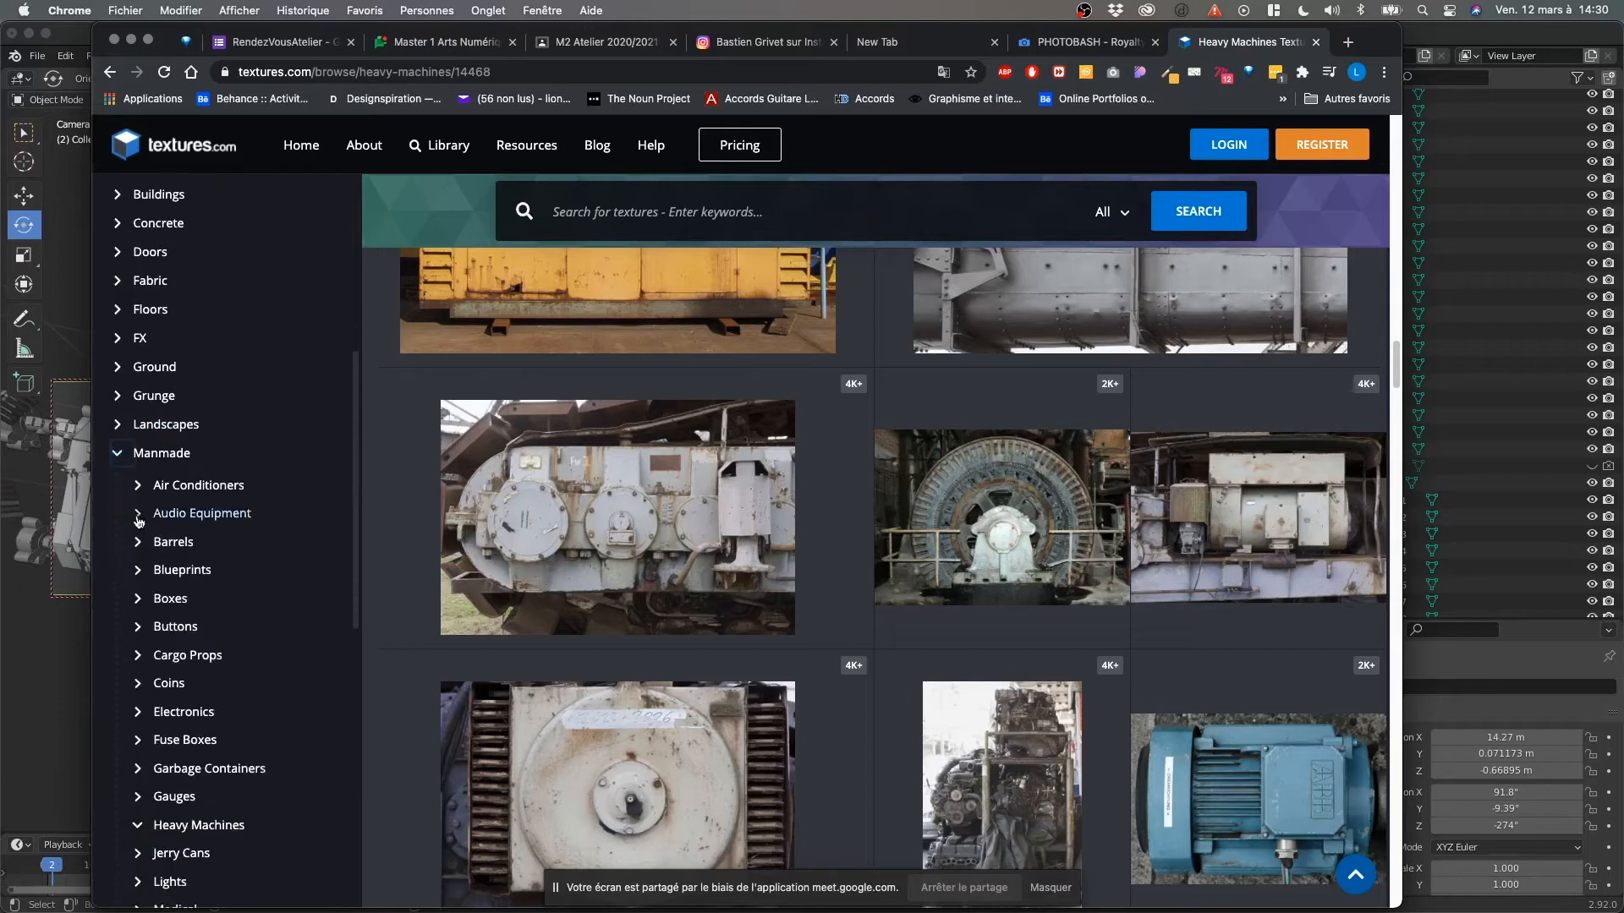
Collapse the Manmade category and expand the Landscapes category.
scroll(171, 483, up, 6)
scroll(171, 483, down, 1)
click(132, 408)
click(119, 382)
scroll(157, 404, down, 1)
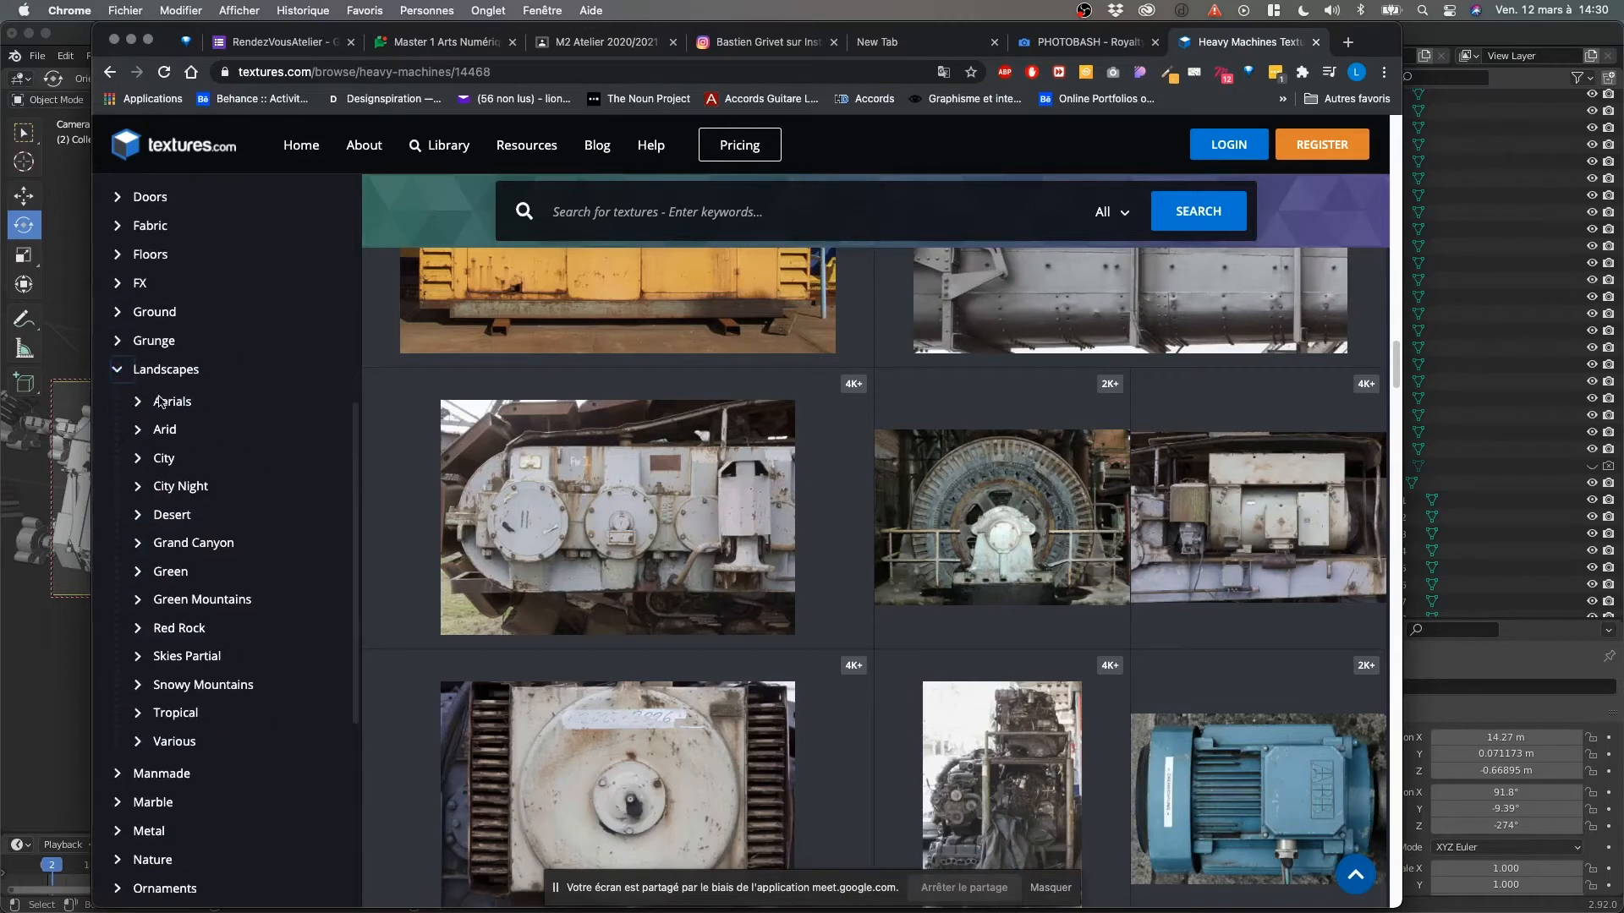
Open the Aerials subcategory of Landscapes and examine its cloud and sky photos.
click(172, 405)
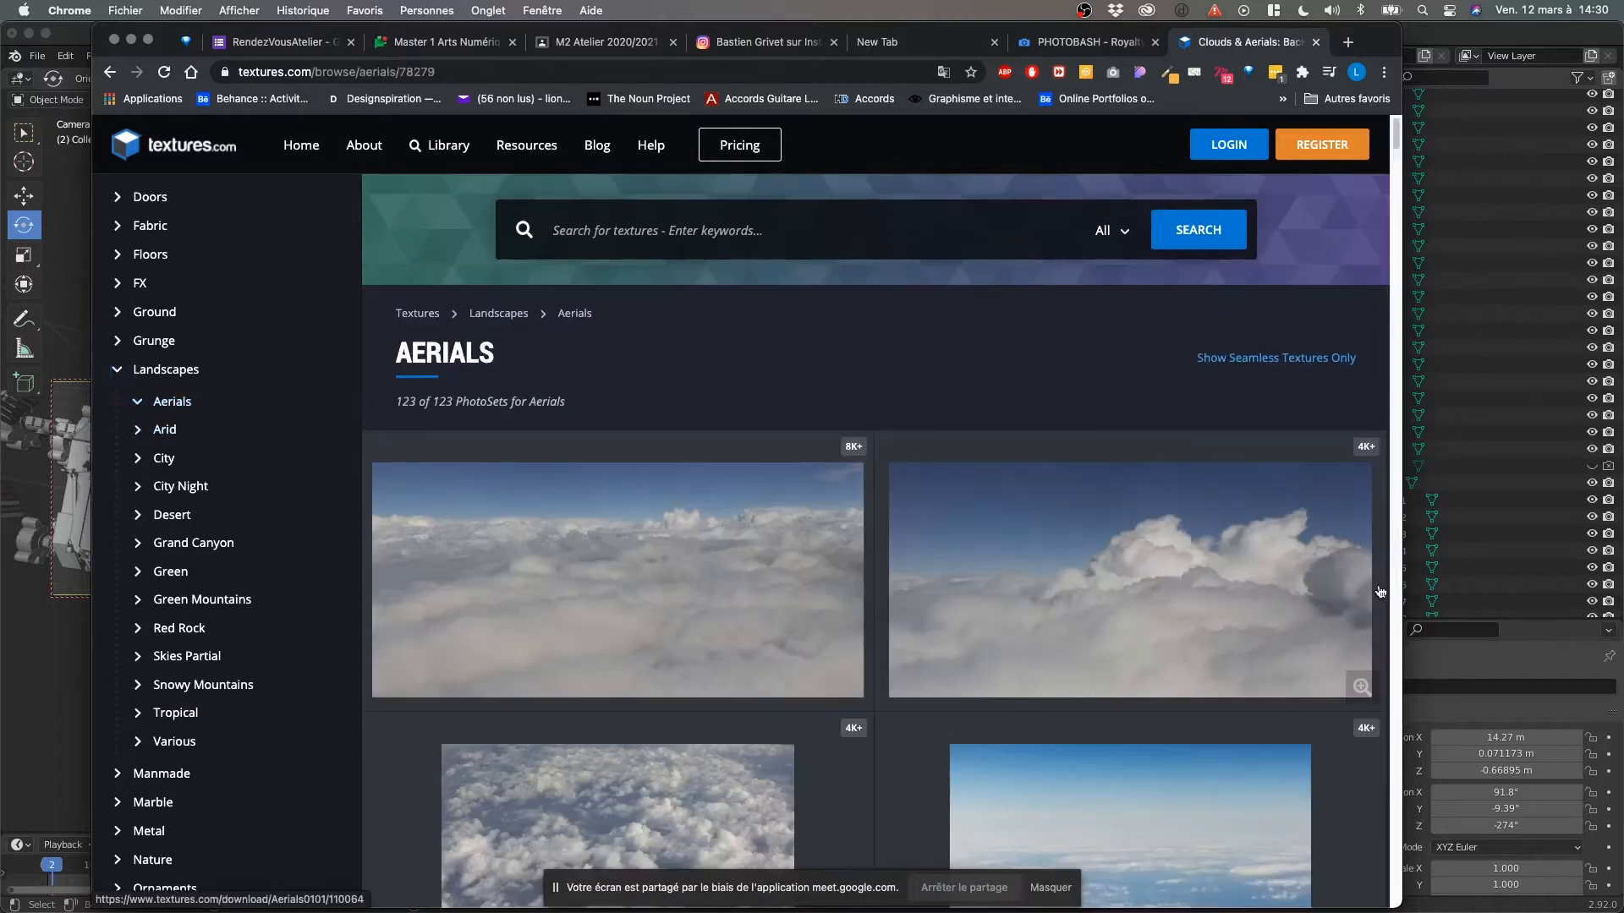
scroll(1033, 535, down, 4)
scroll(1321, 625, down, 2)
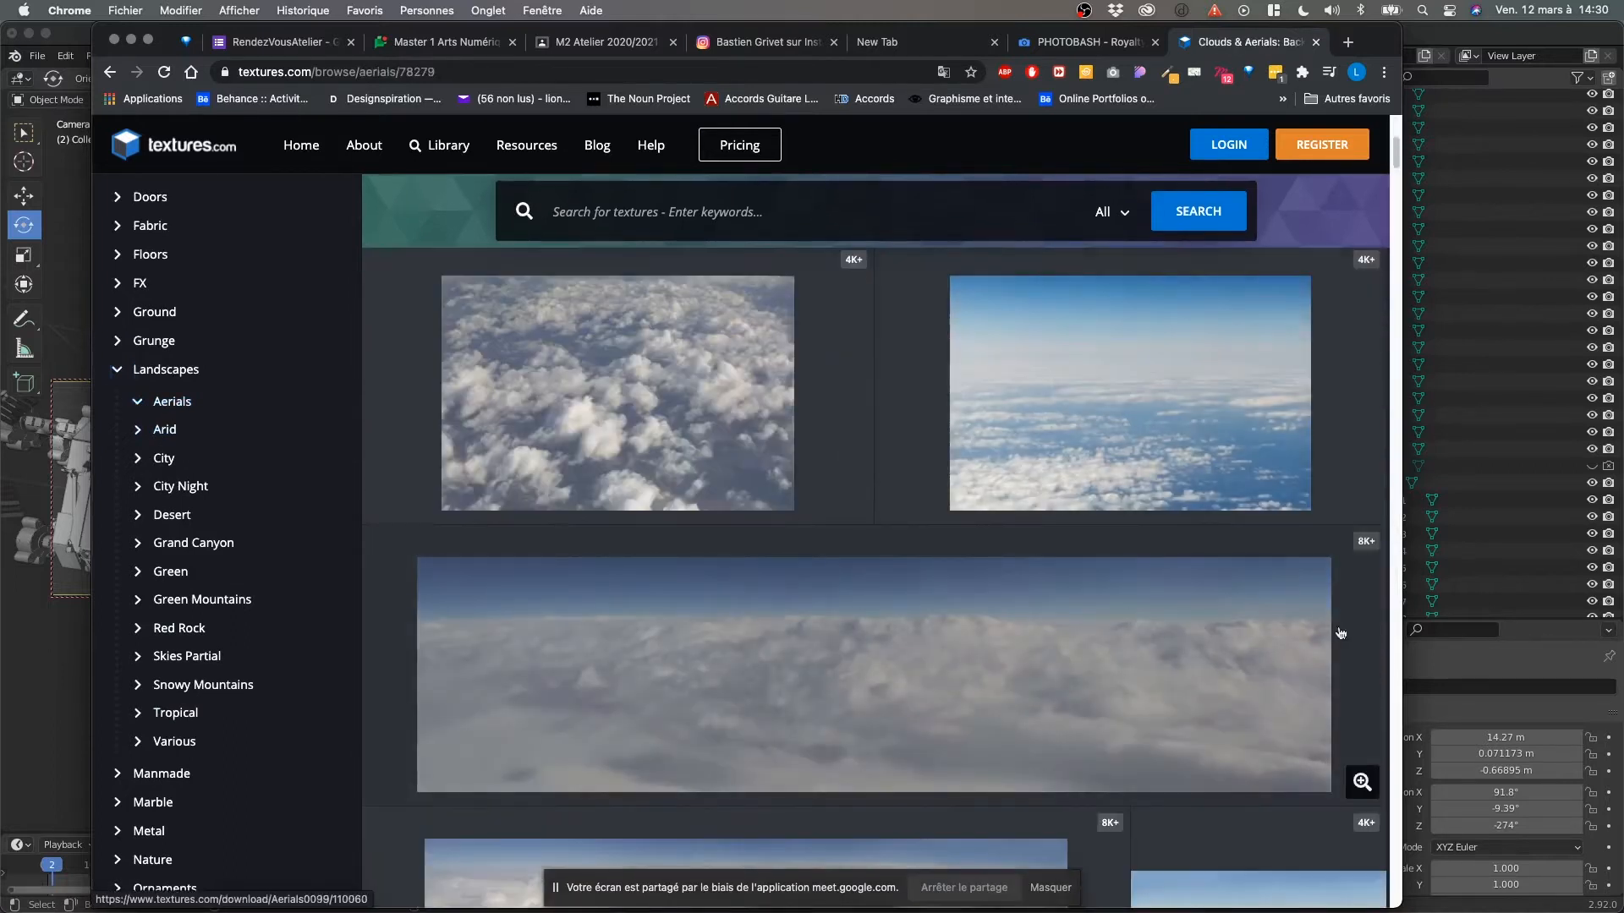
scroll(884, 621, down, 4)
scroll(1106, 689, up, 4)
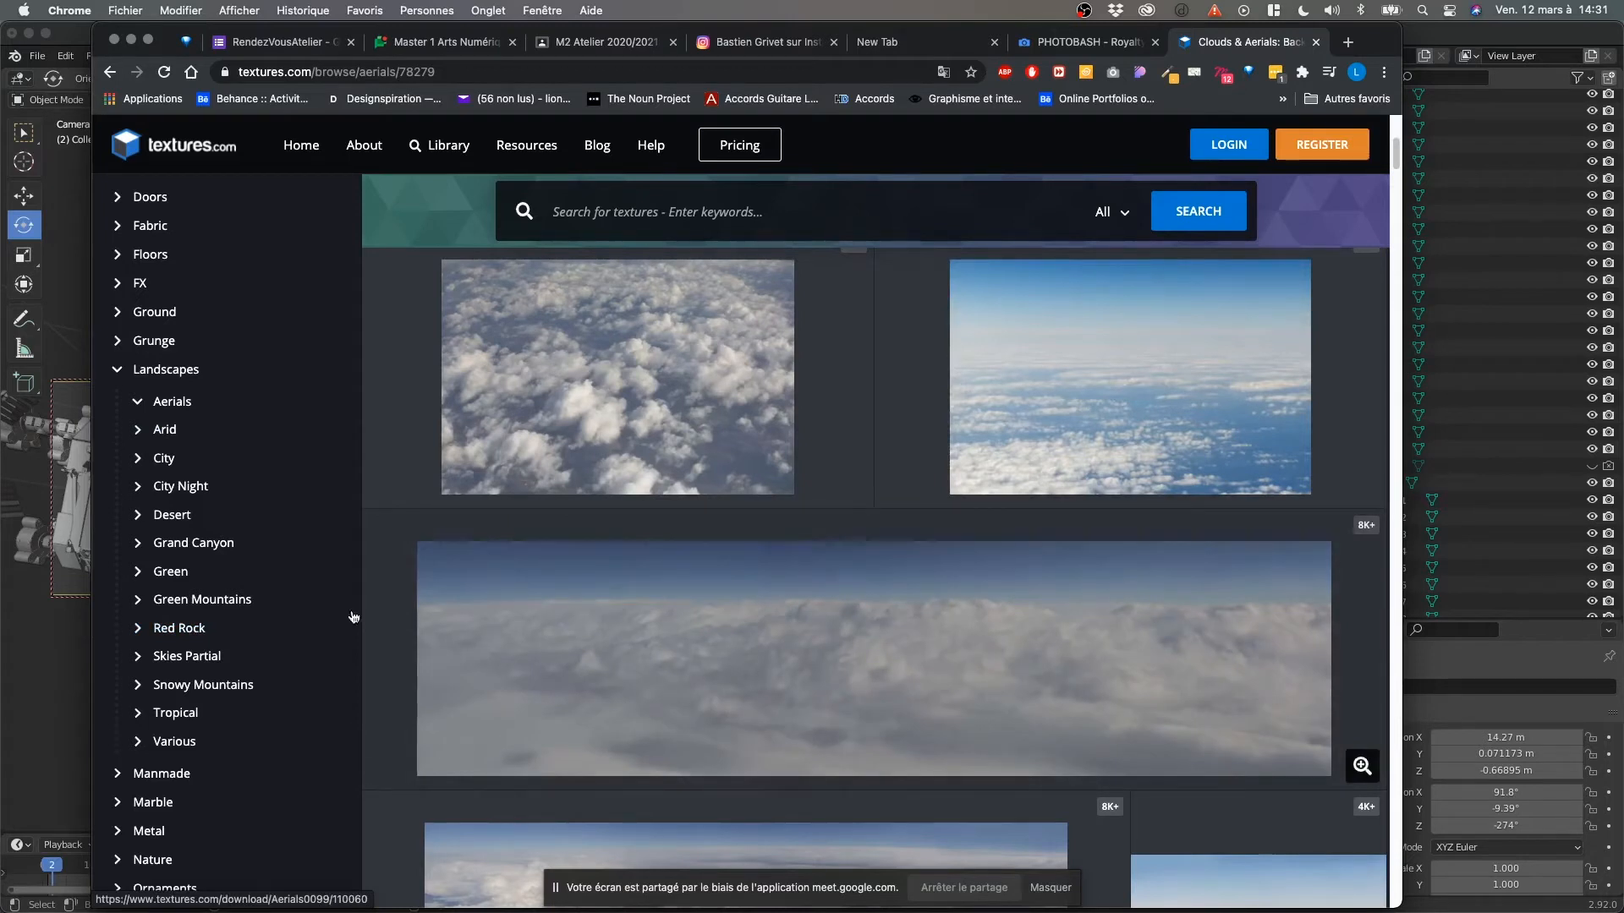
Open the City subcategory of Landscapes and look through its skyline and aerial city photos.
click(157, 404)
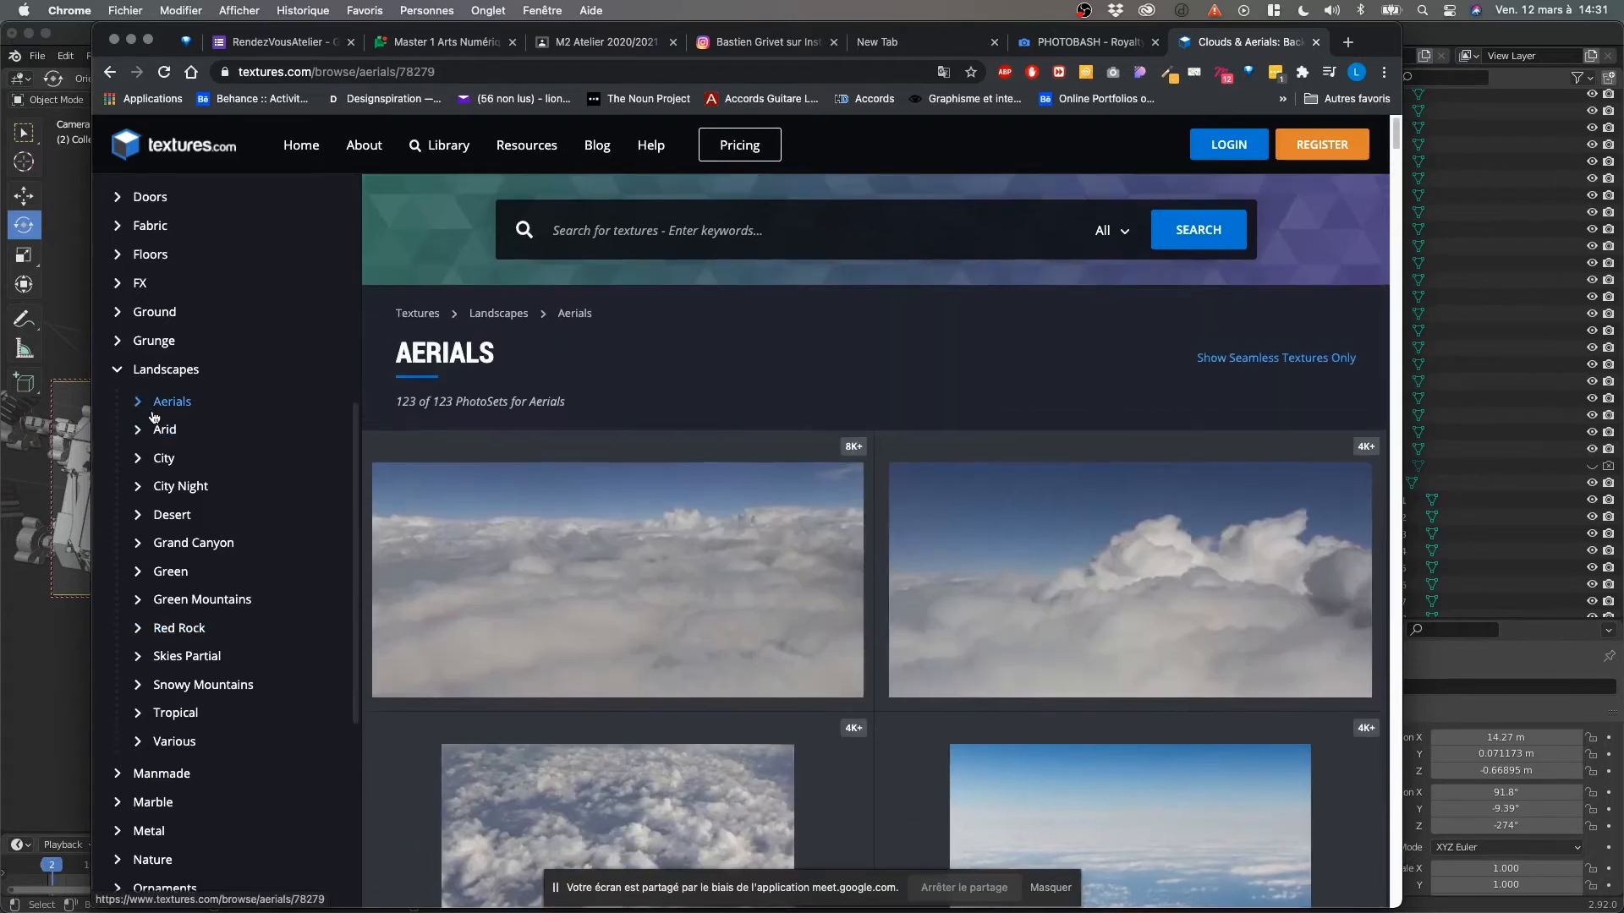
click(163, 461)
scroll(705, 500, down, 3)
scroll(705, 500, down, 5)
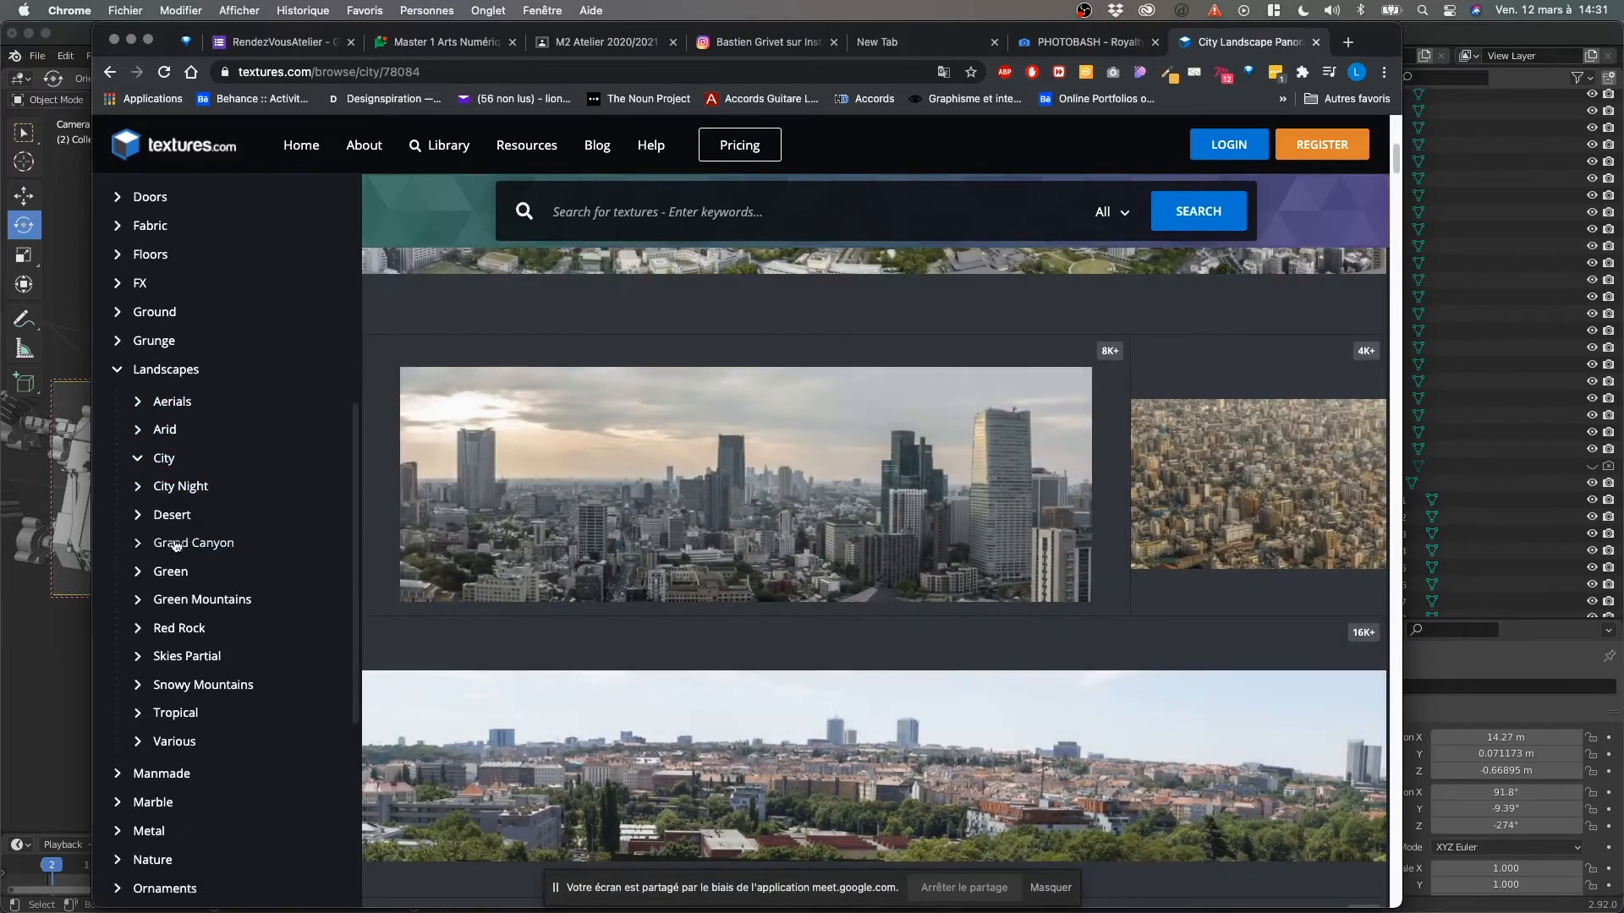
scroll(176, 546, up, 10)
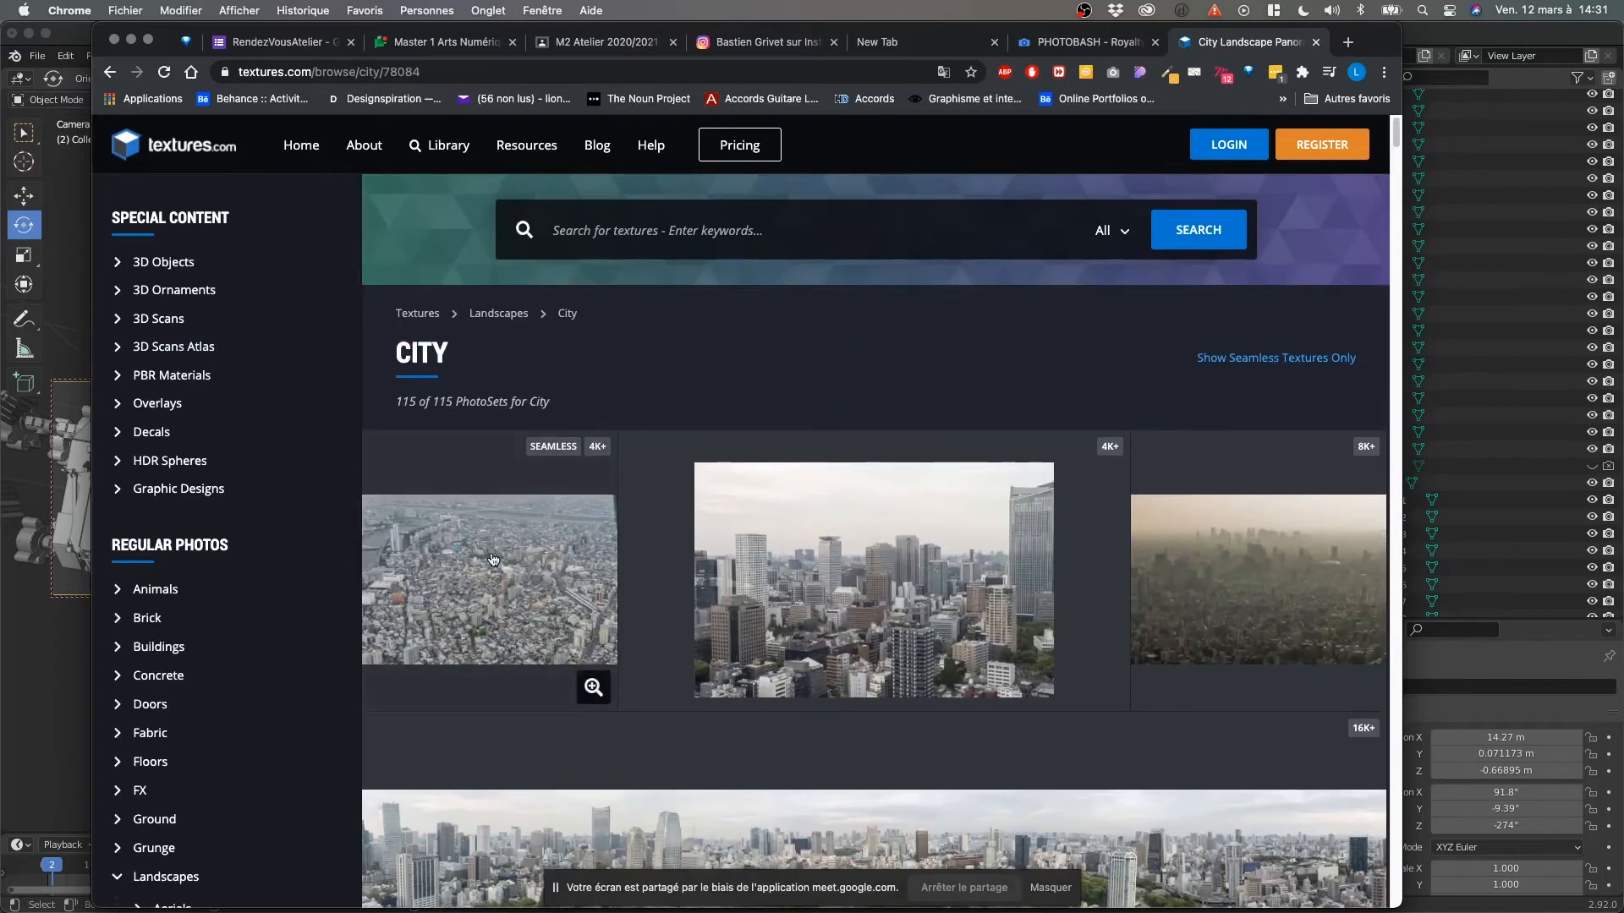
Open the Unsplash results for "mountain" and look through the photos.
click(888, 597)
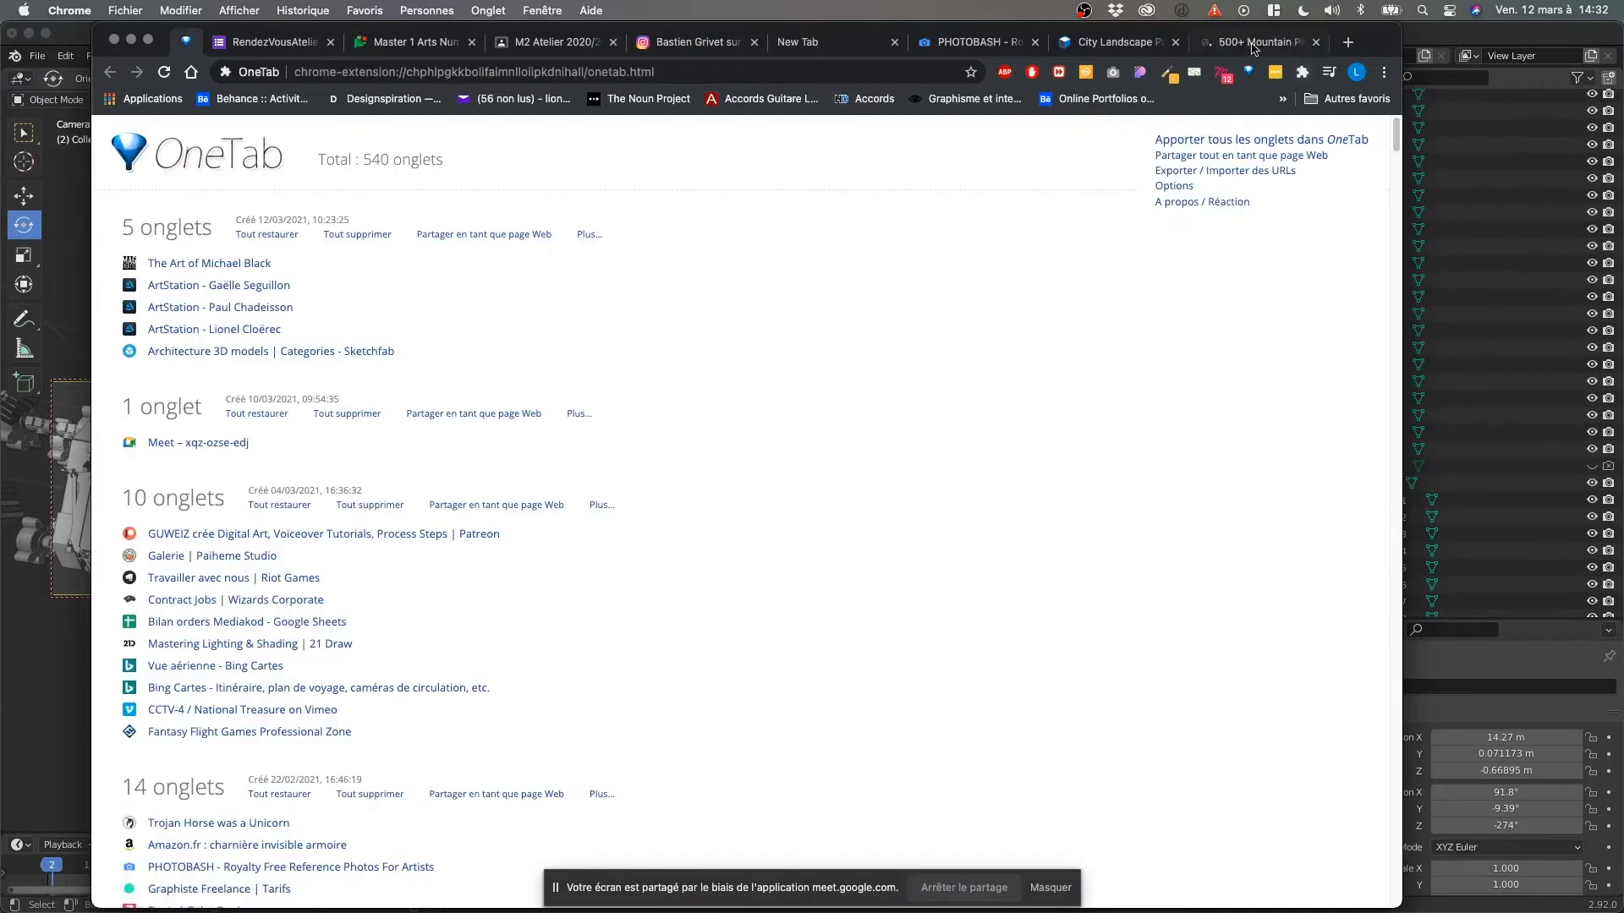
click(1240, 47)
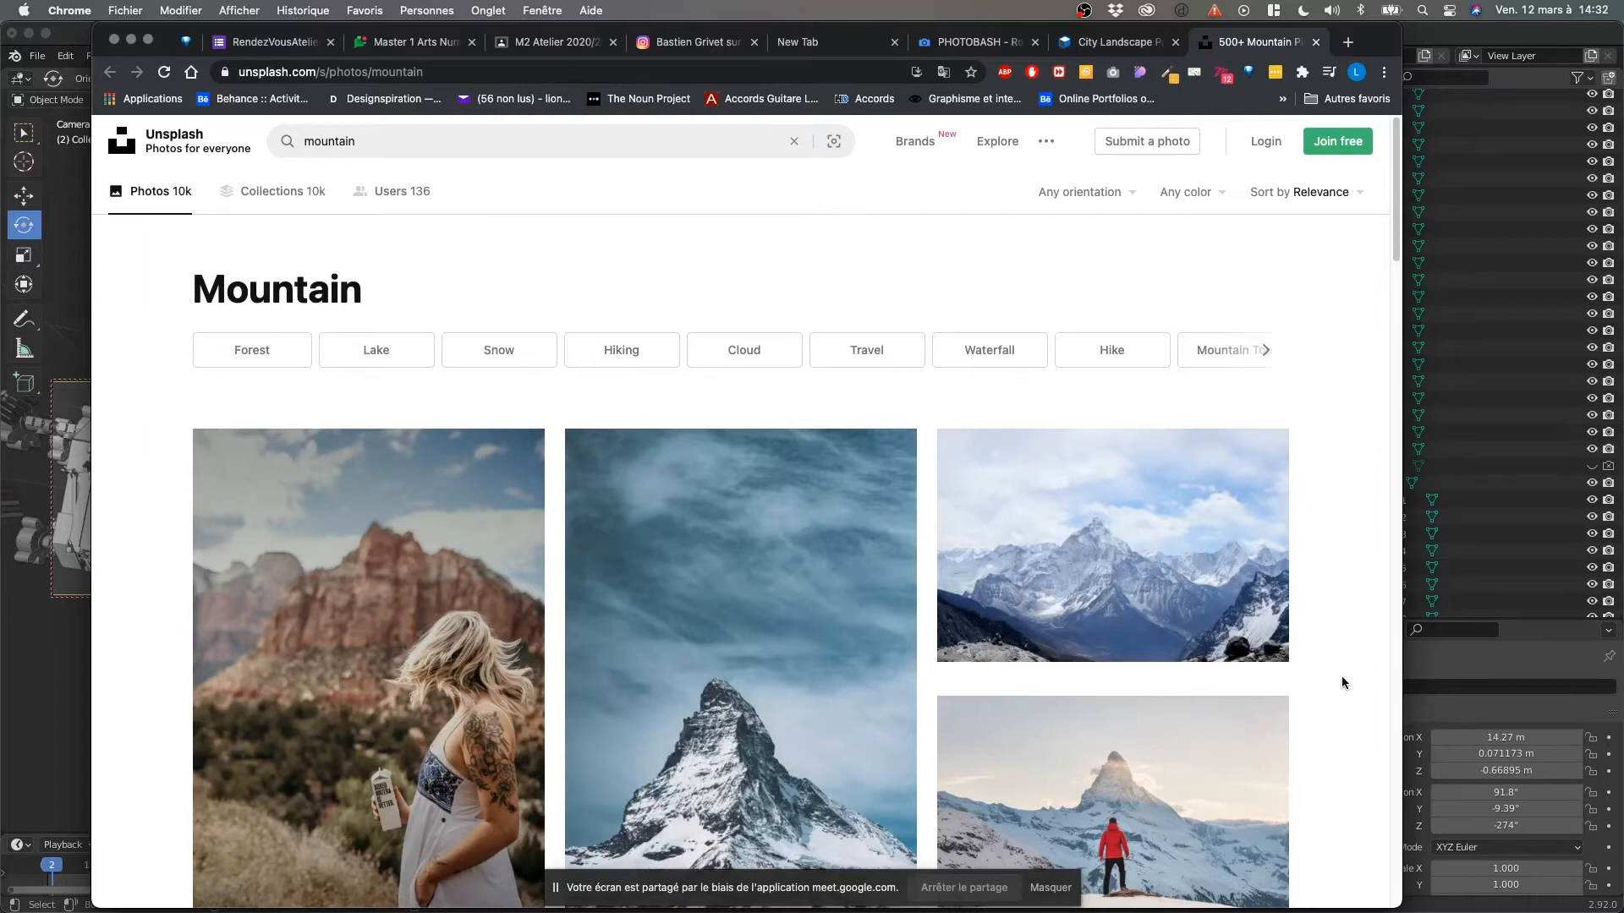
scroll(1269, 652, down, 3)
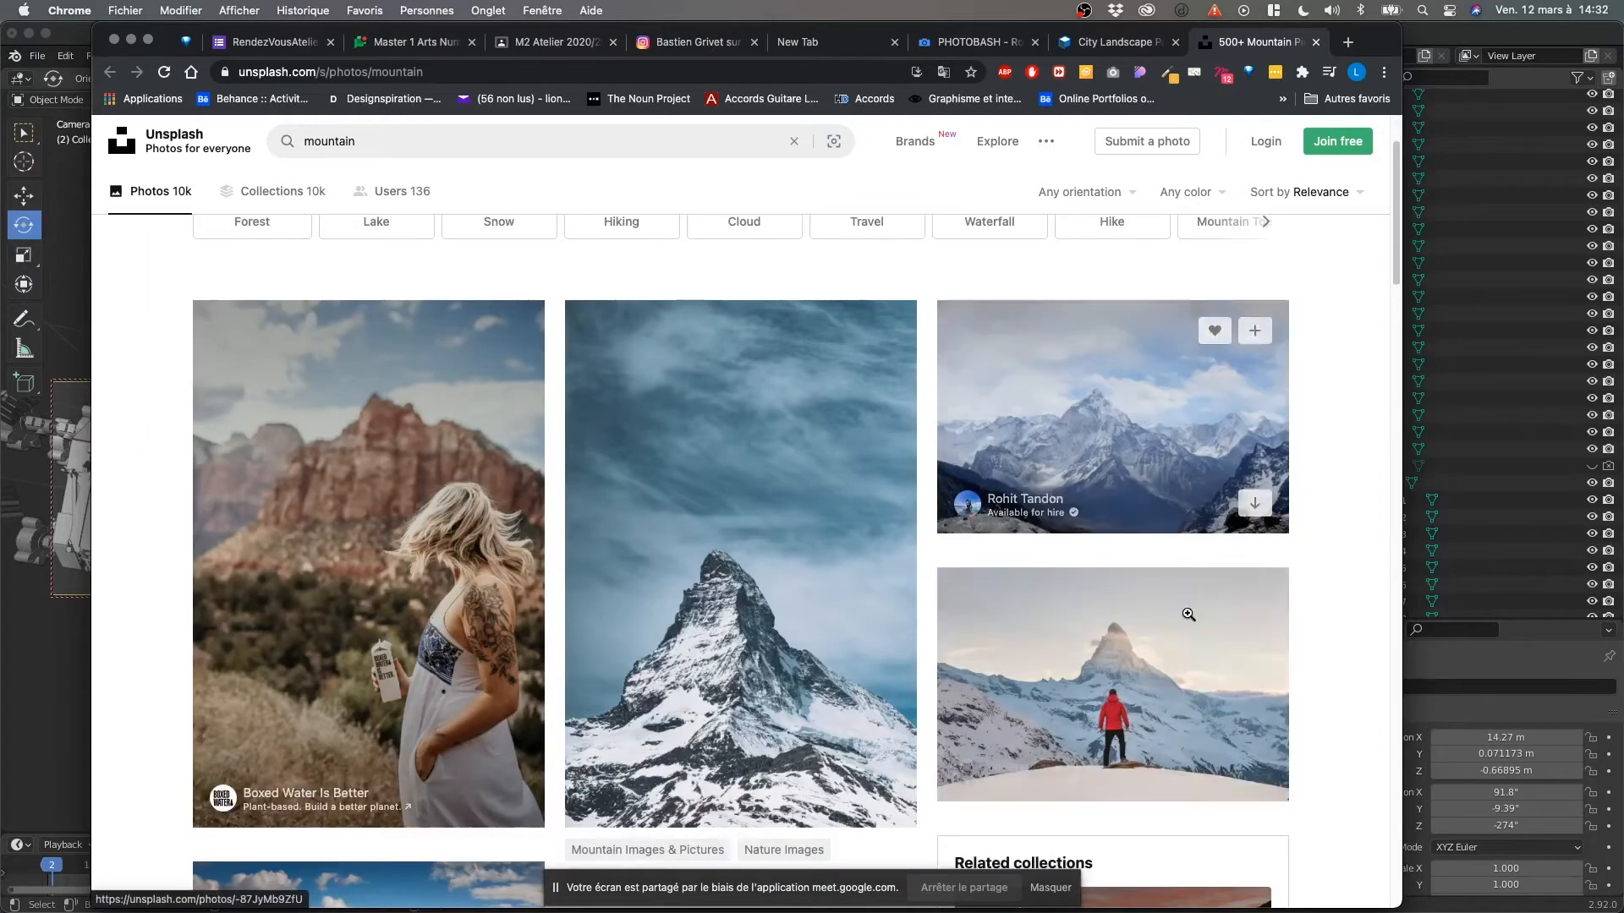
scroll(1341, 648, up, 3)
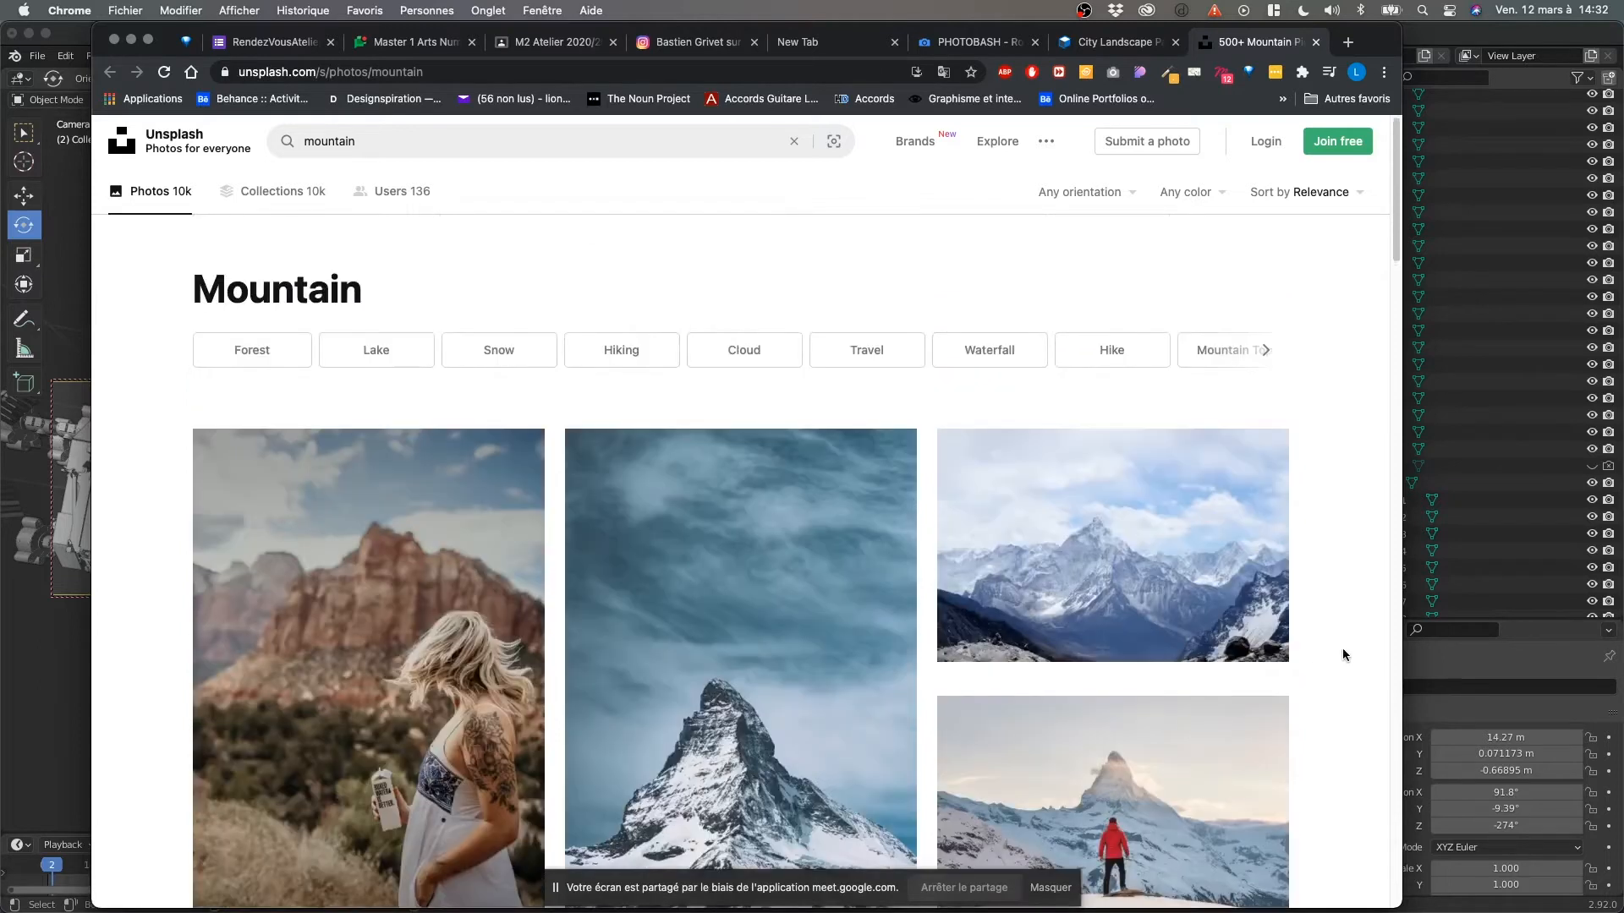
scroll(1357, 667, down, 6)
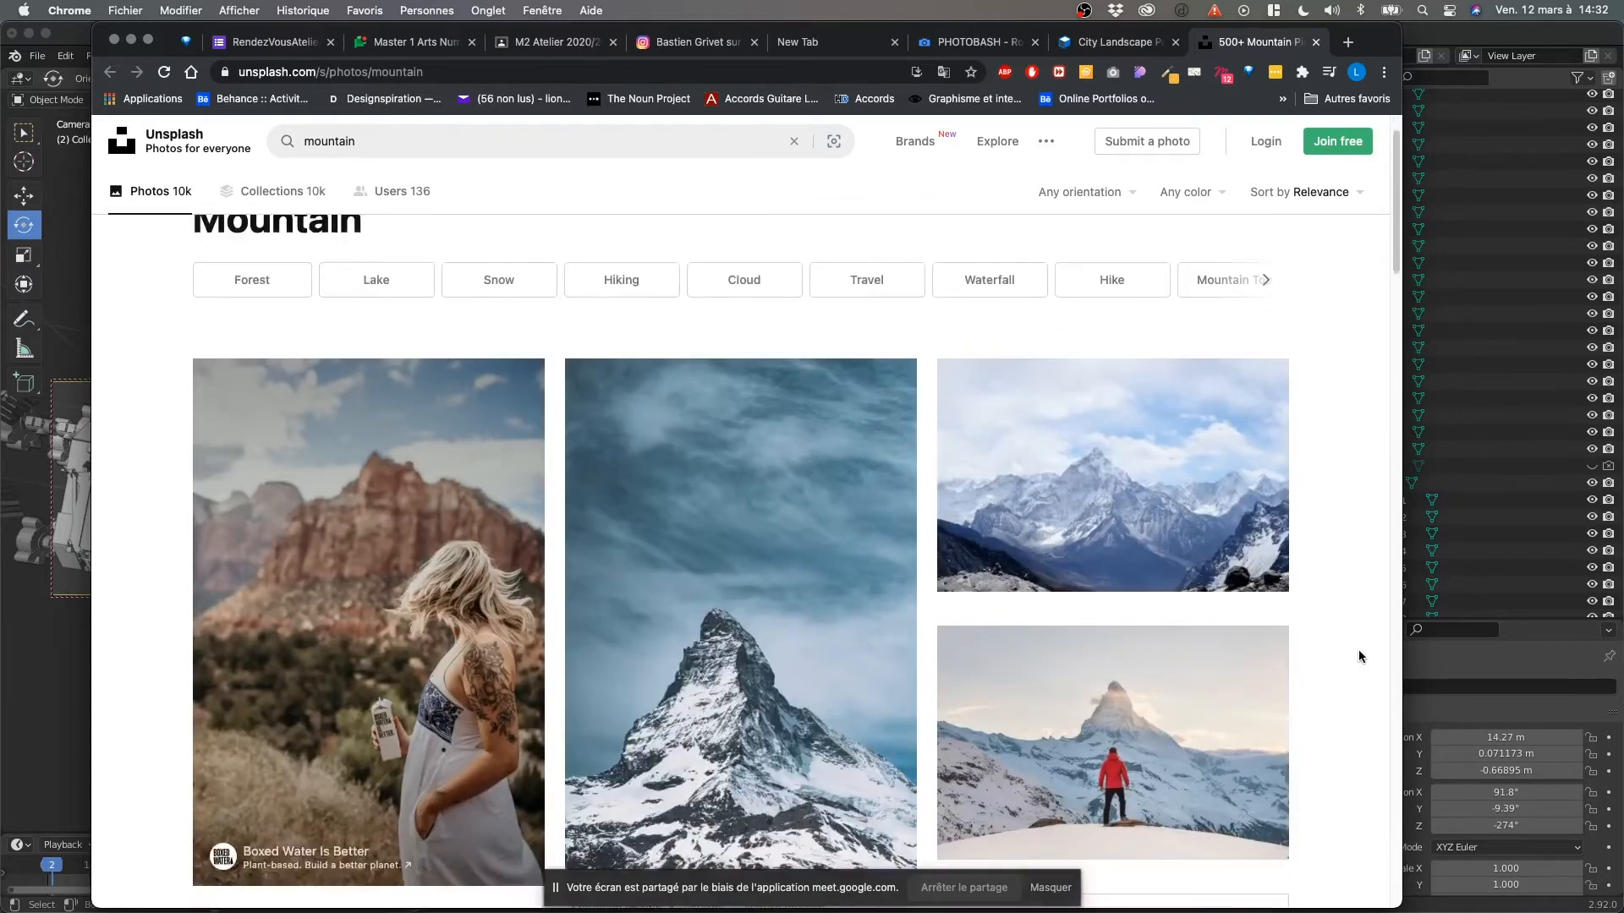
scroll(1352, 658, up, 6)
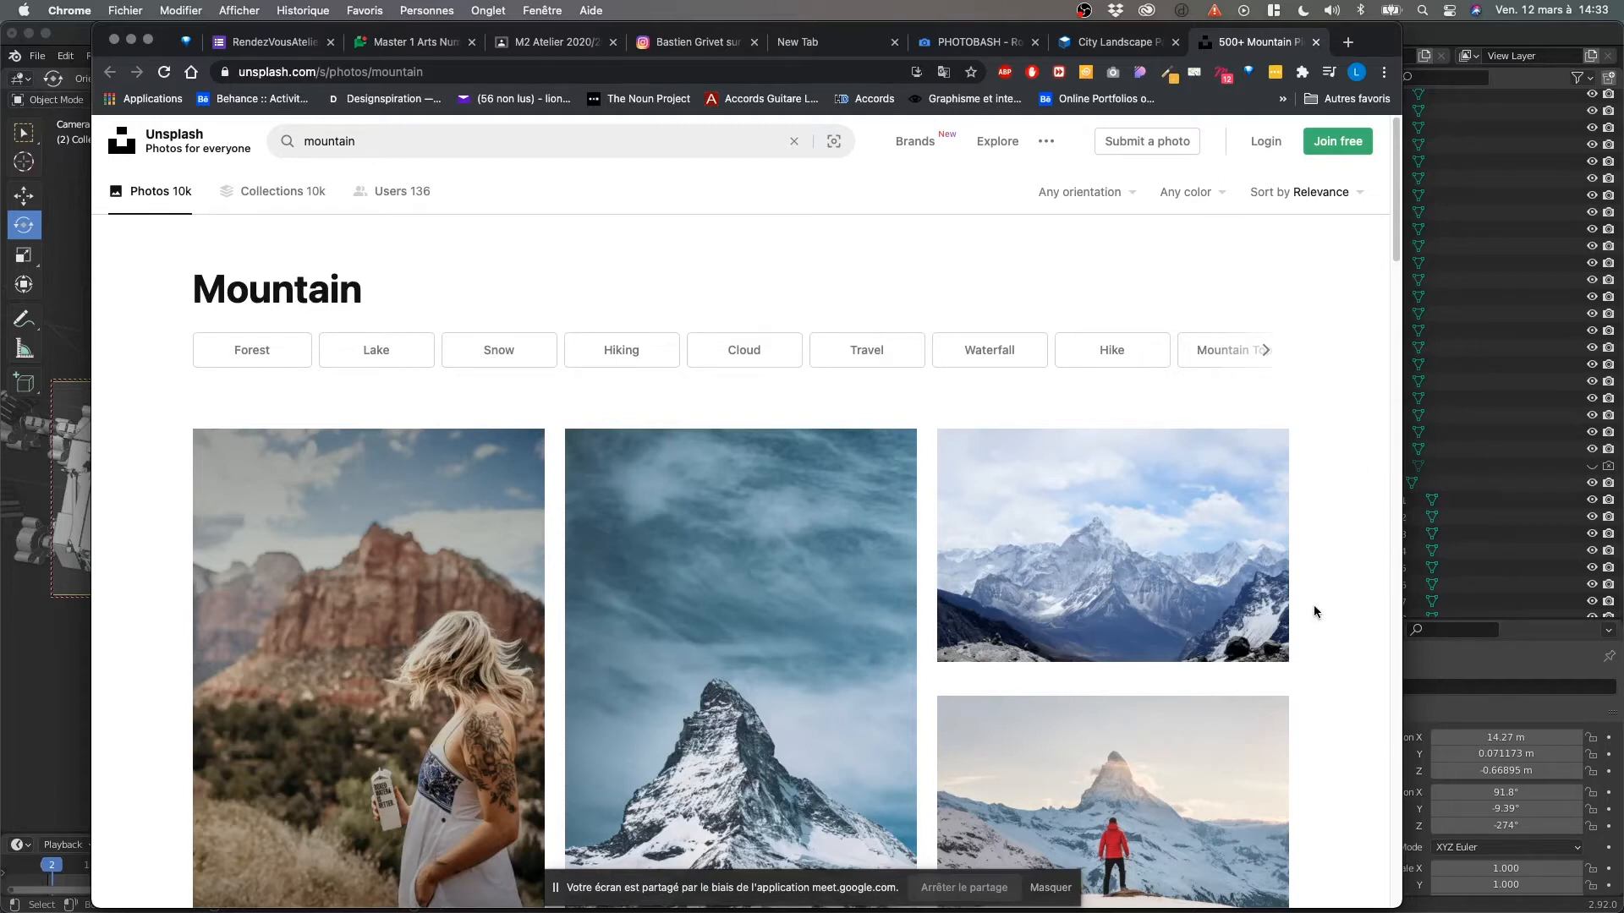
Open the Unsplash photo of the snowy Ama Dablam mountain range under a cloudy sky and download it for free.
click(1260, 613)
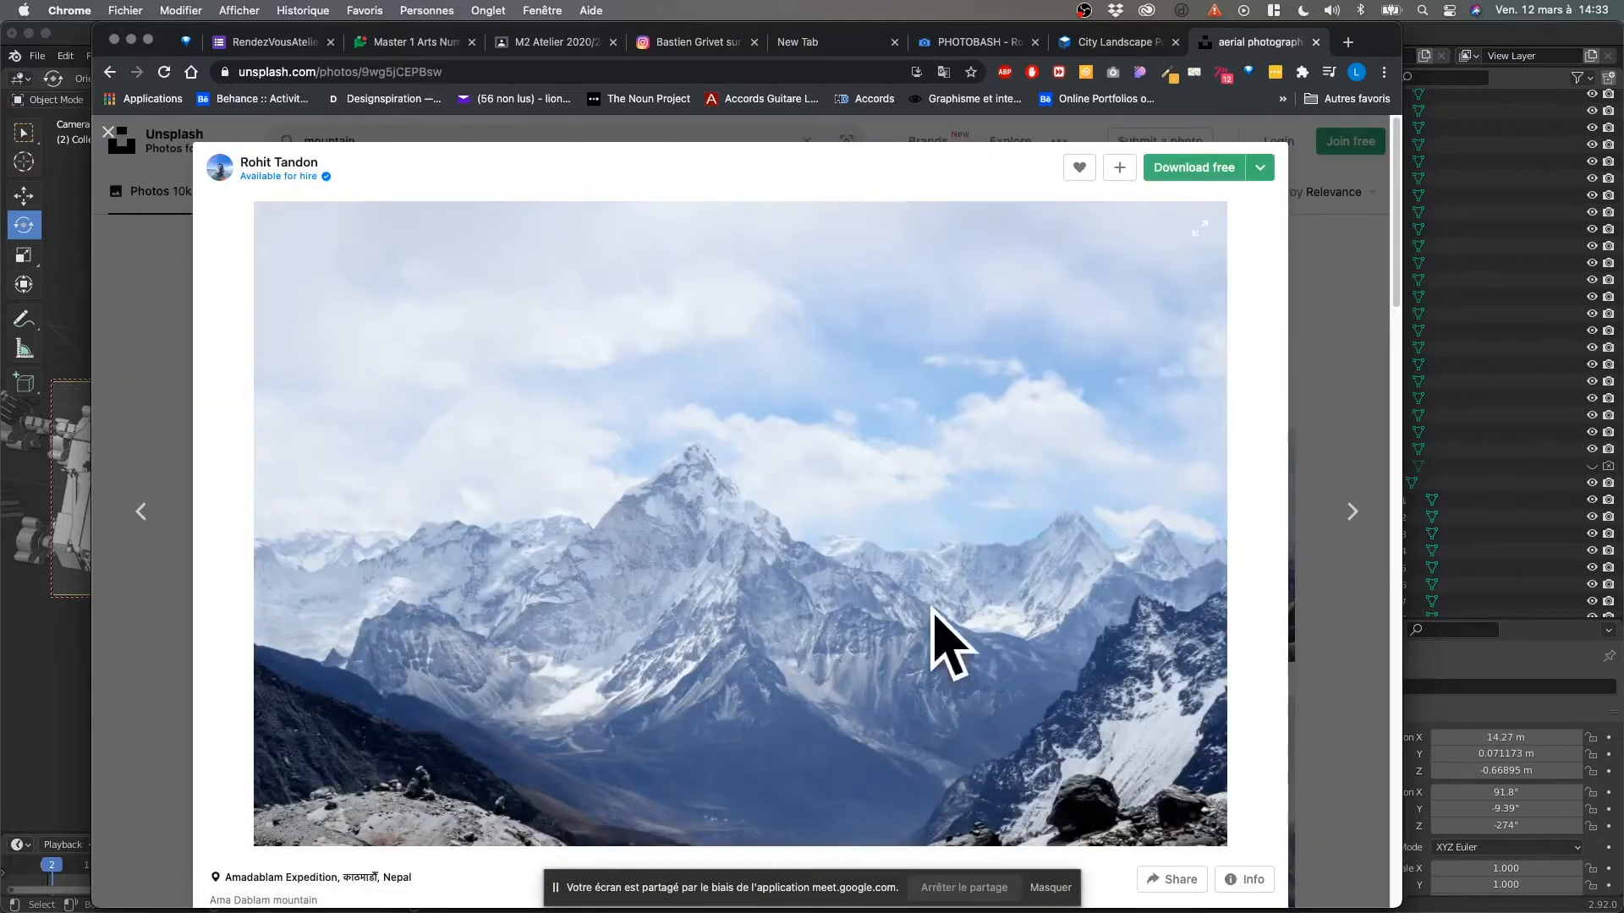
scroll(727, 529, down, 3)
scroll(740, 480, up, 3)
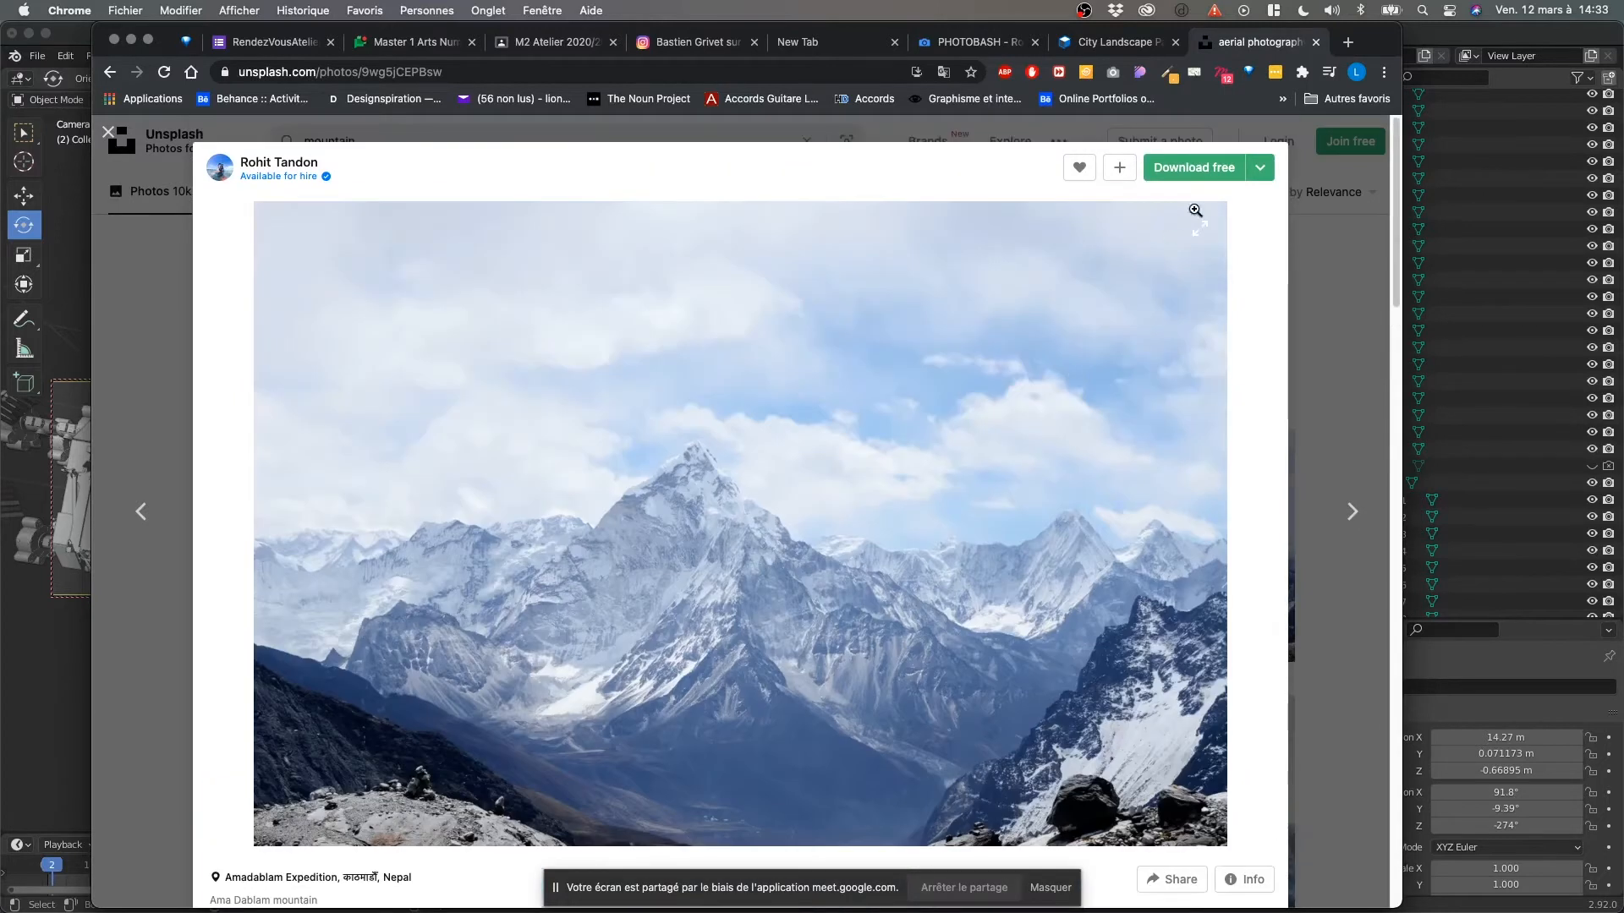
click(1205, 167)
Zoom in on the downloaded mountain photo in Preview to examine its detail, and close it.
scroll(1099, 473, down, 1)
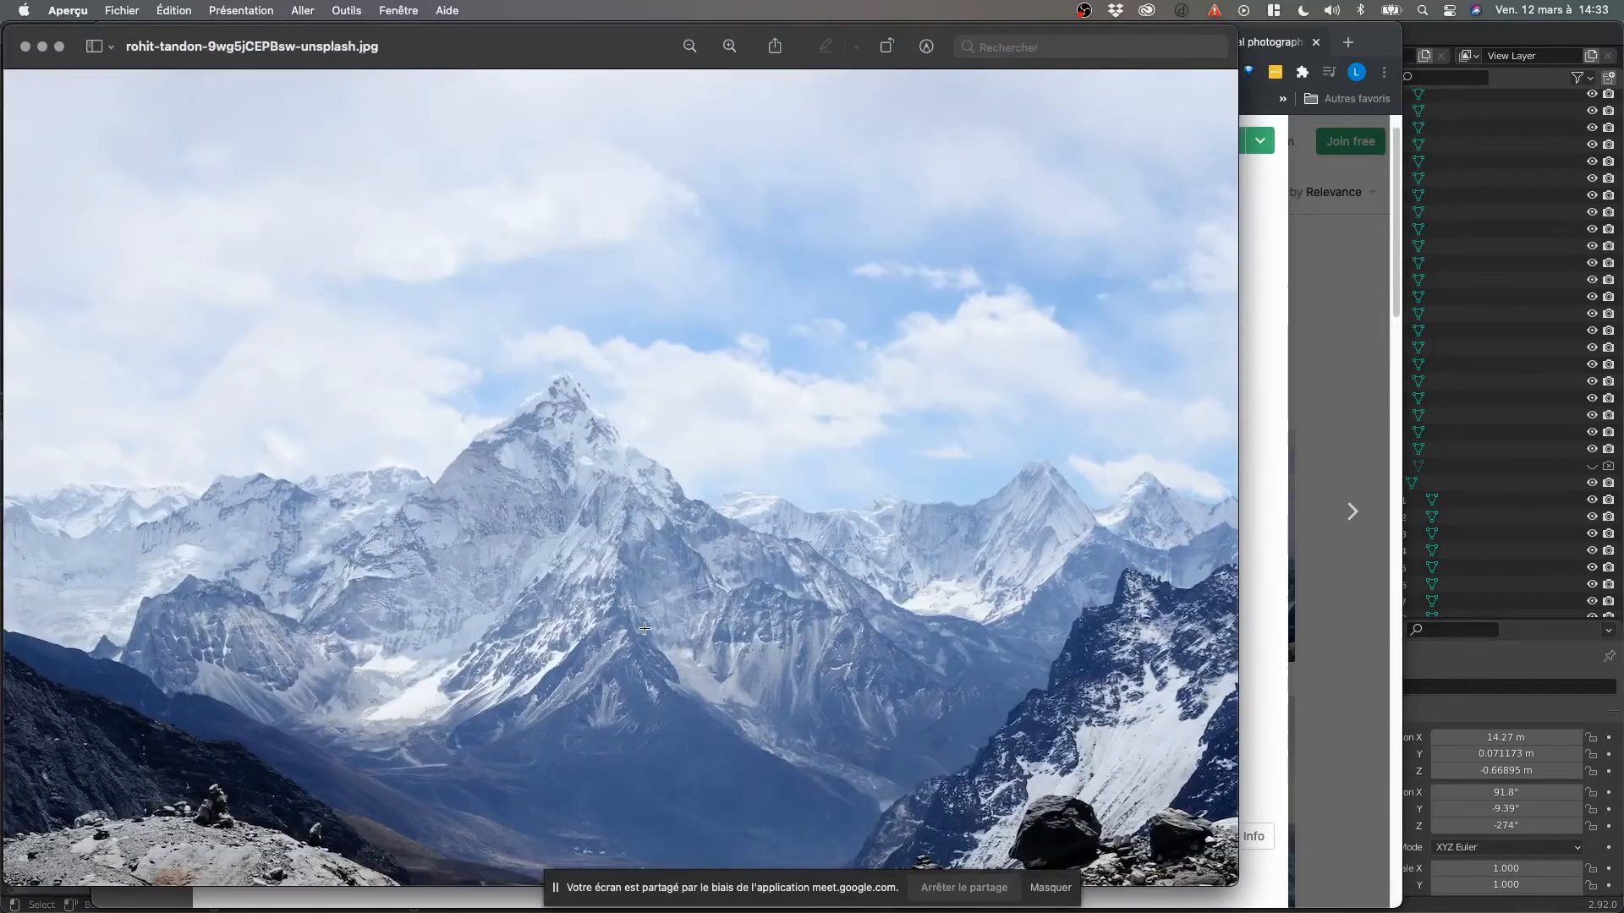
scroll(644, 628, up, 5)
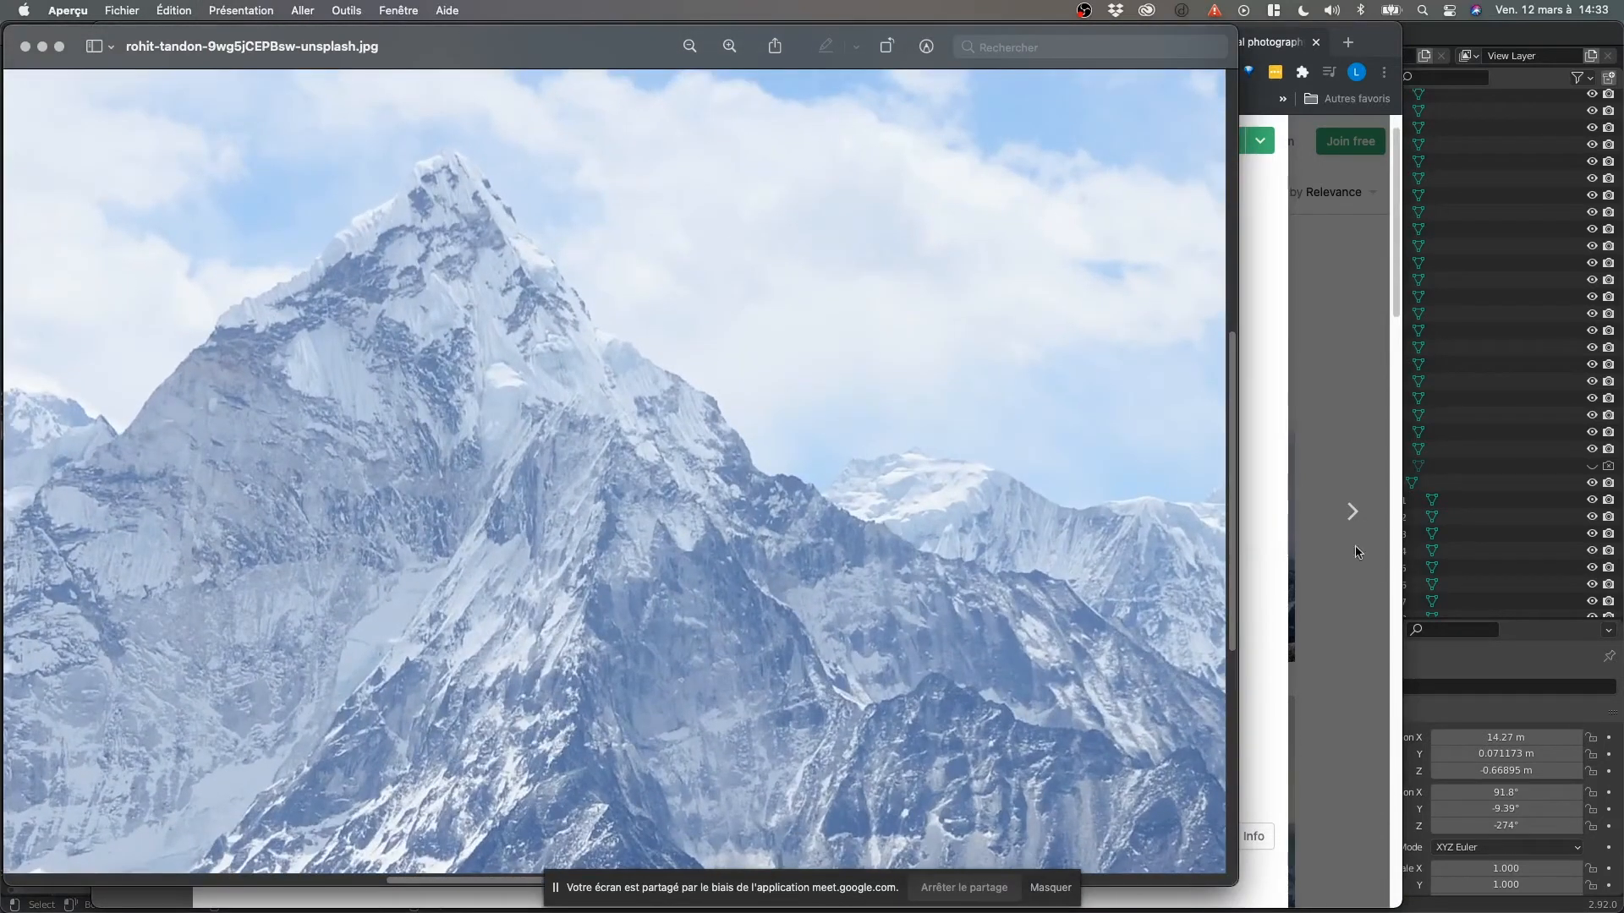
click(25, 47)
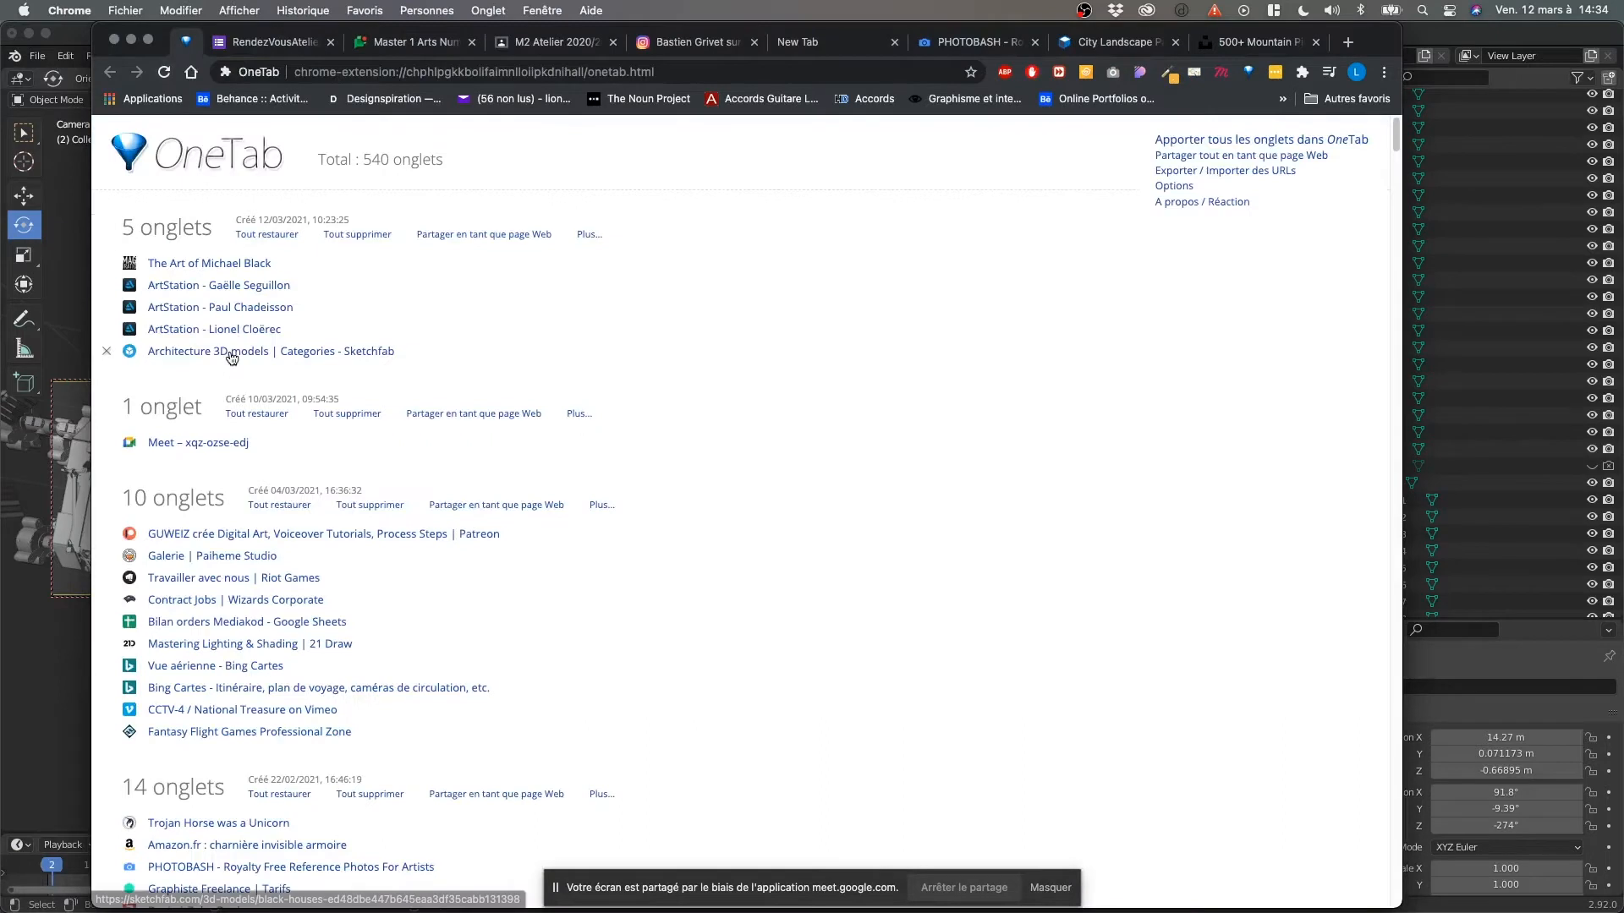
Open the saved Sketchfab architecture link from the OneTab list and inspect the Black Houses 3D model from another angle.
click(231, 353)
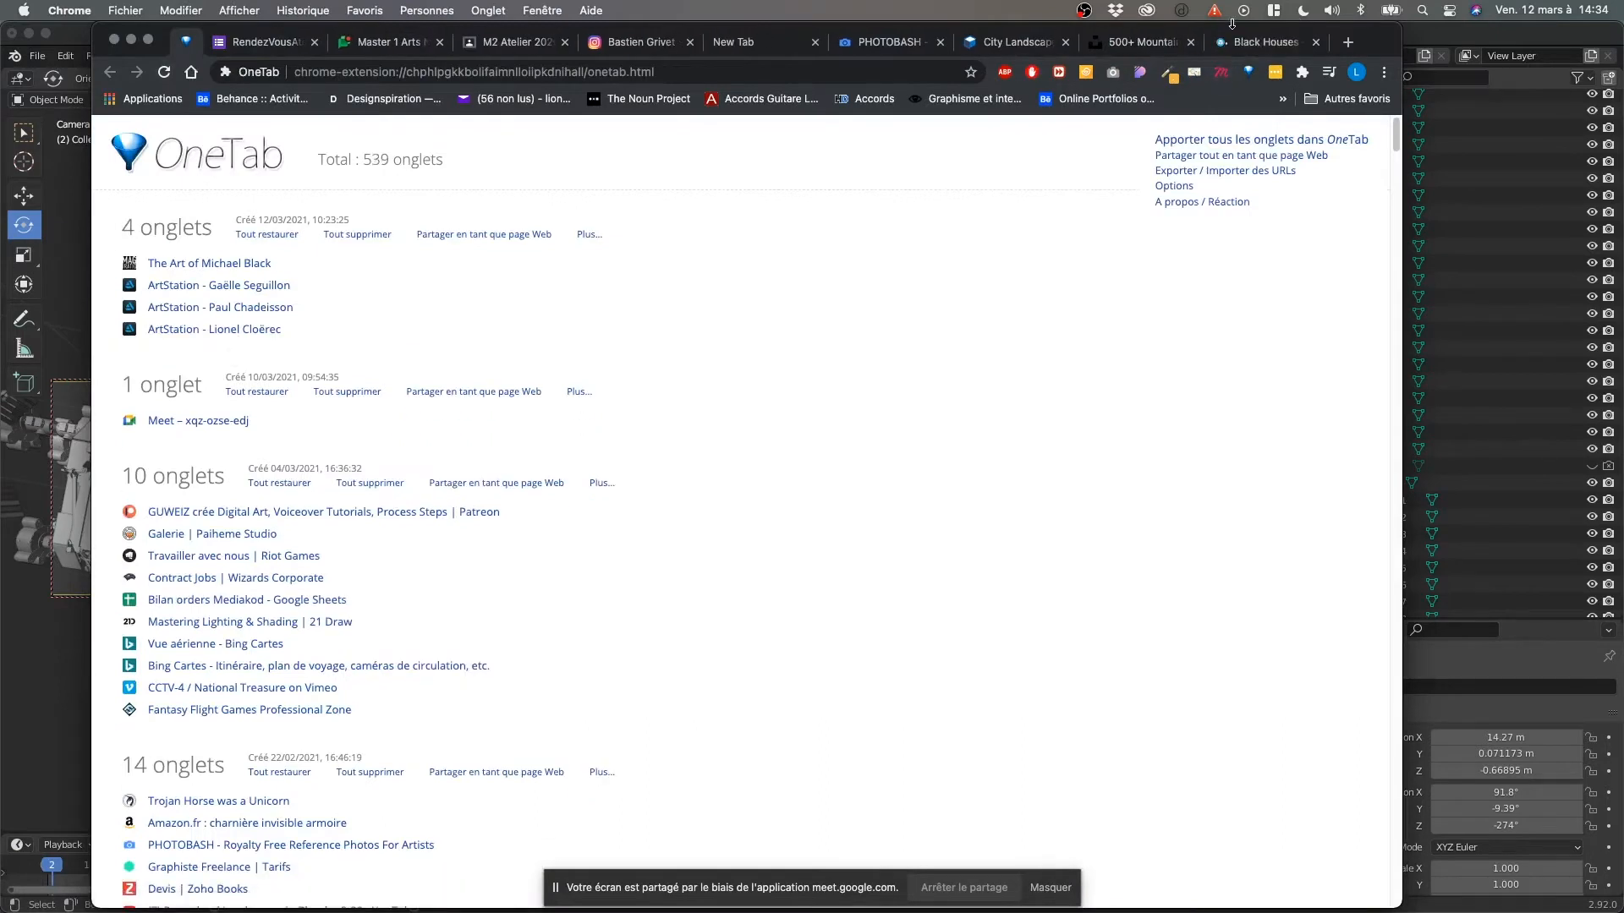
click(1245, 44)
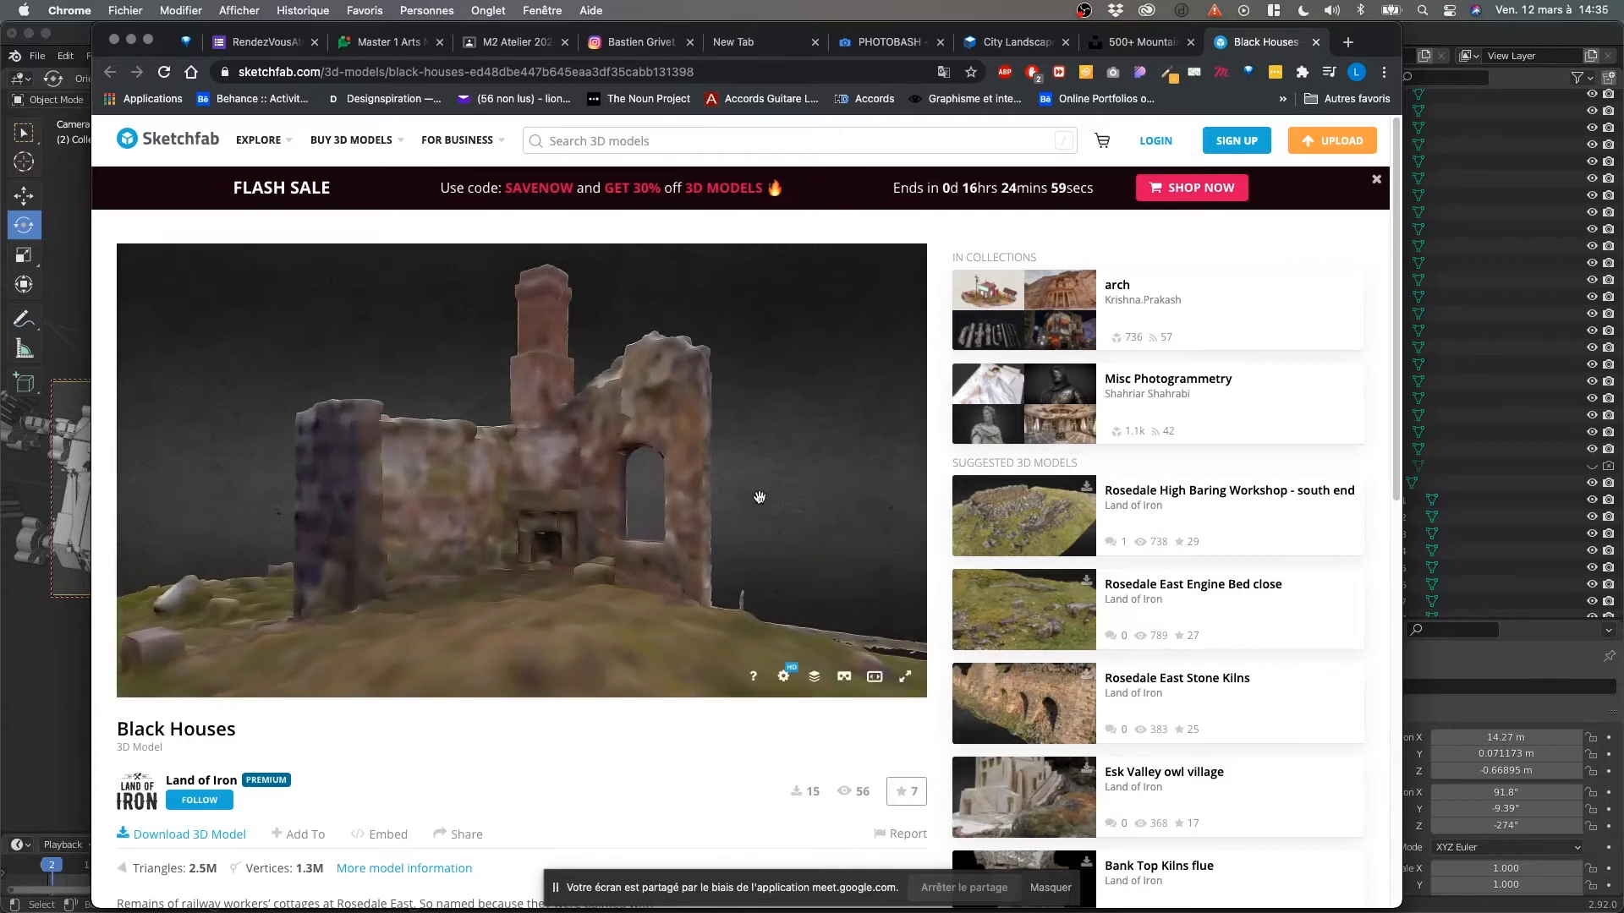
mouse_move(490, 593)
mouse_down()
mouse_move(602, 570)
mouse_move(467, 595)
mouse_move(398, 583)
mouse_move(631, 594)
mouse_move(601, 578)
mouse_up()
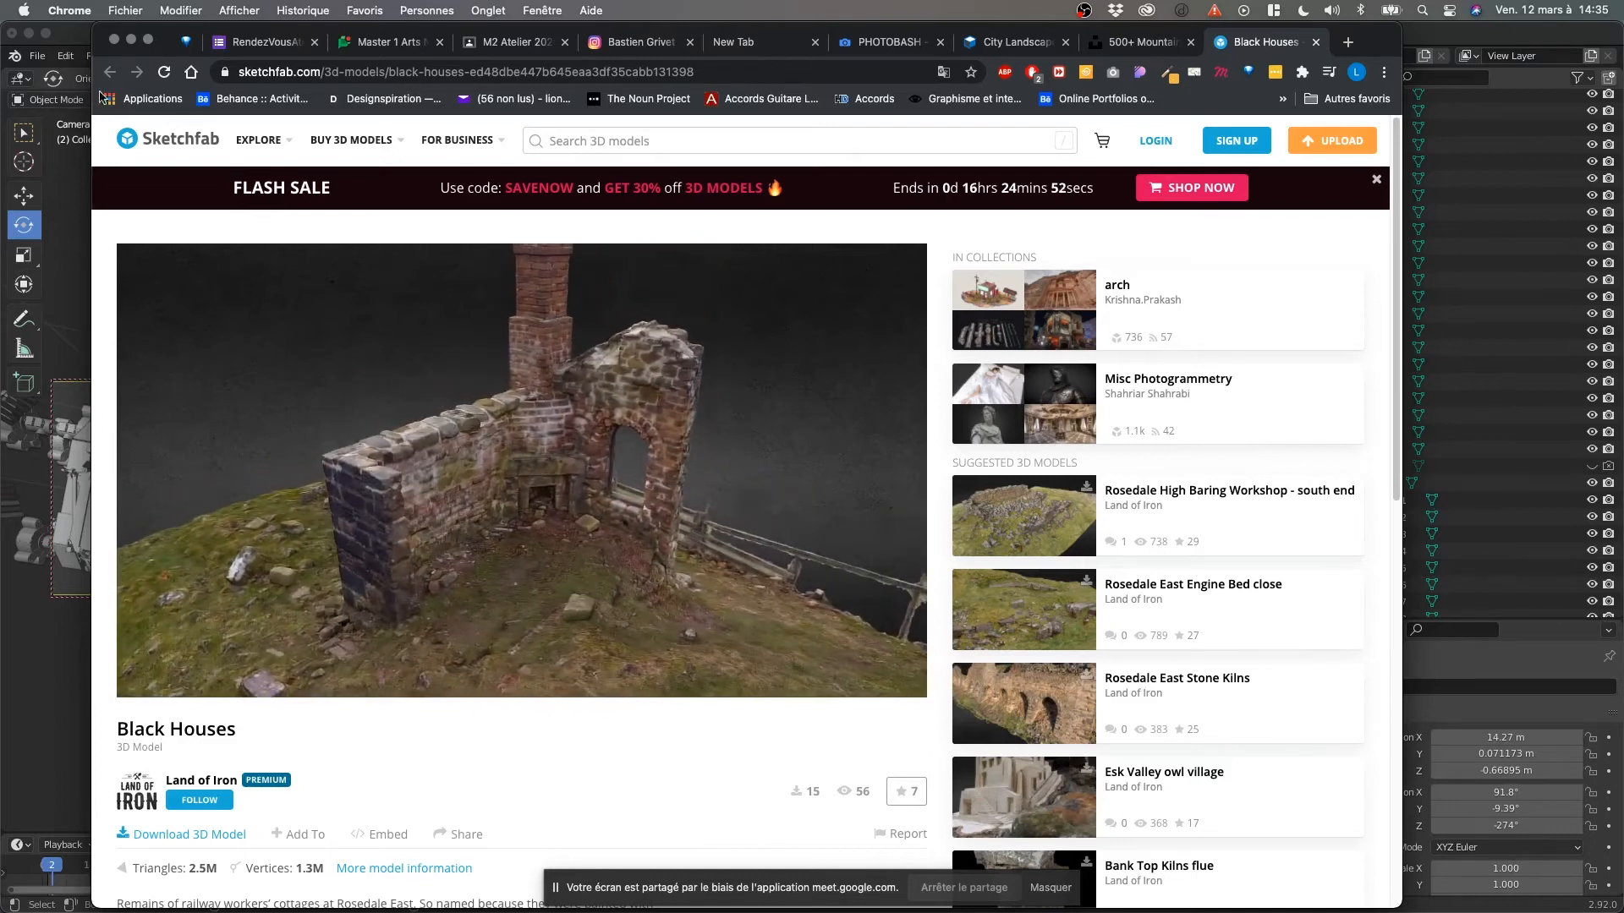
Switch to Blender, reframe the camera on the spacetruck, and check the view lock settings.
click(70, 648)
middle_drag(322, 540, 430, 560)
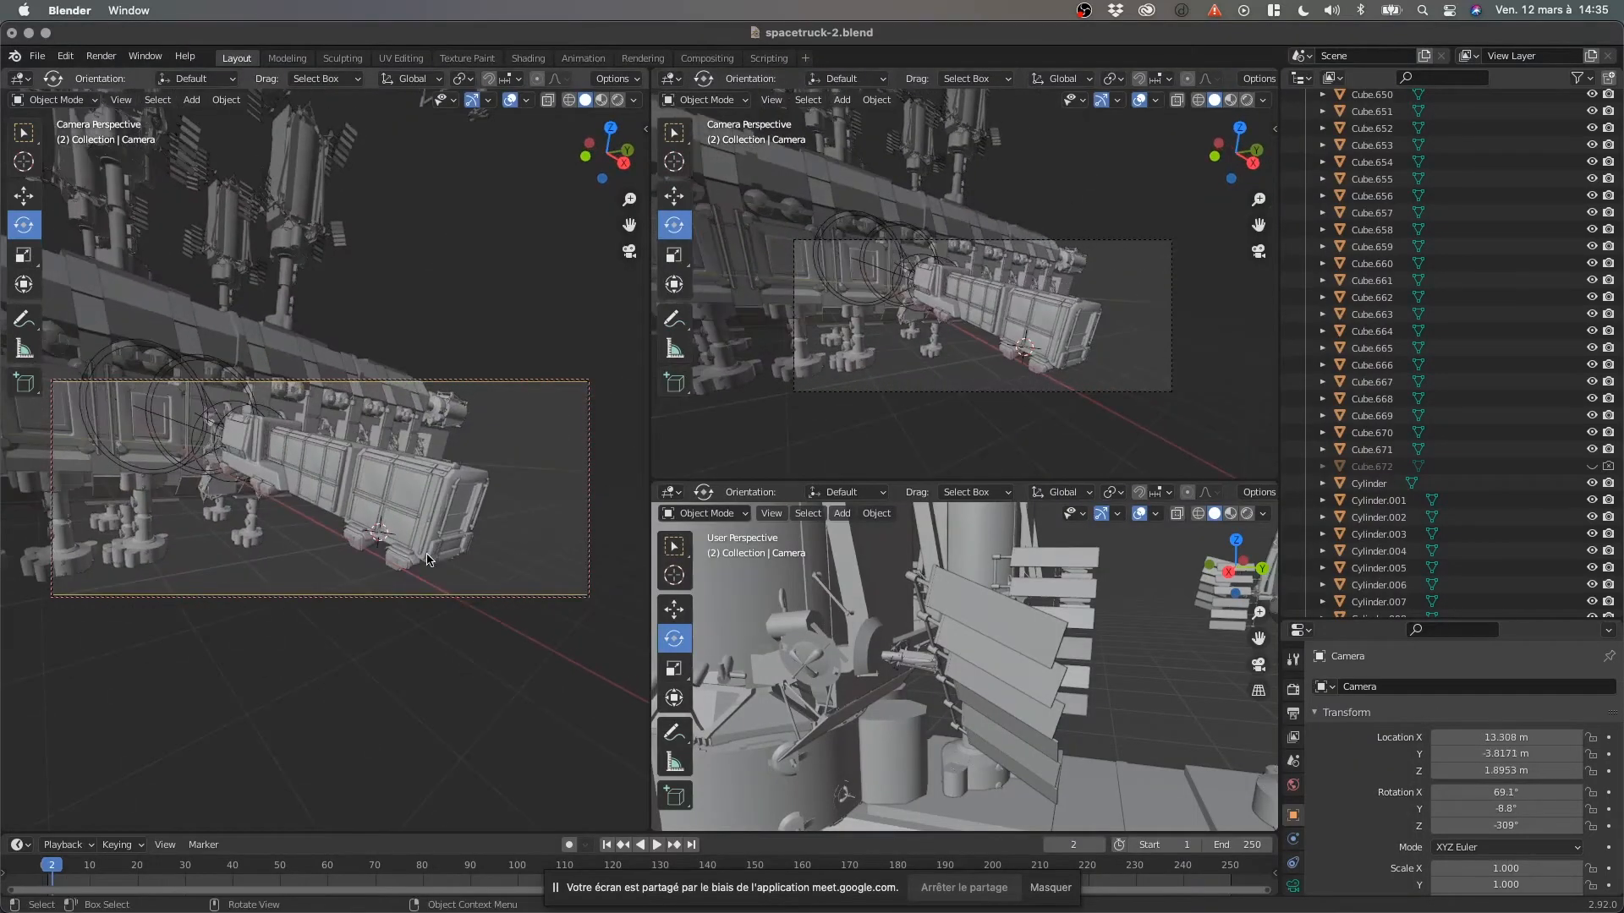
key(n)
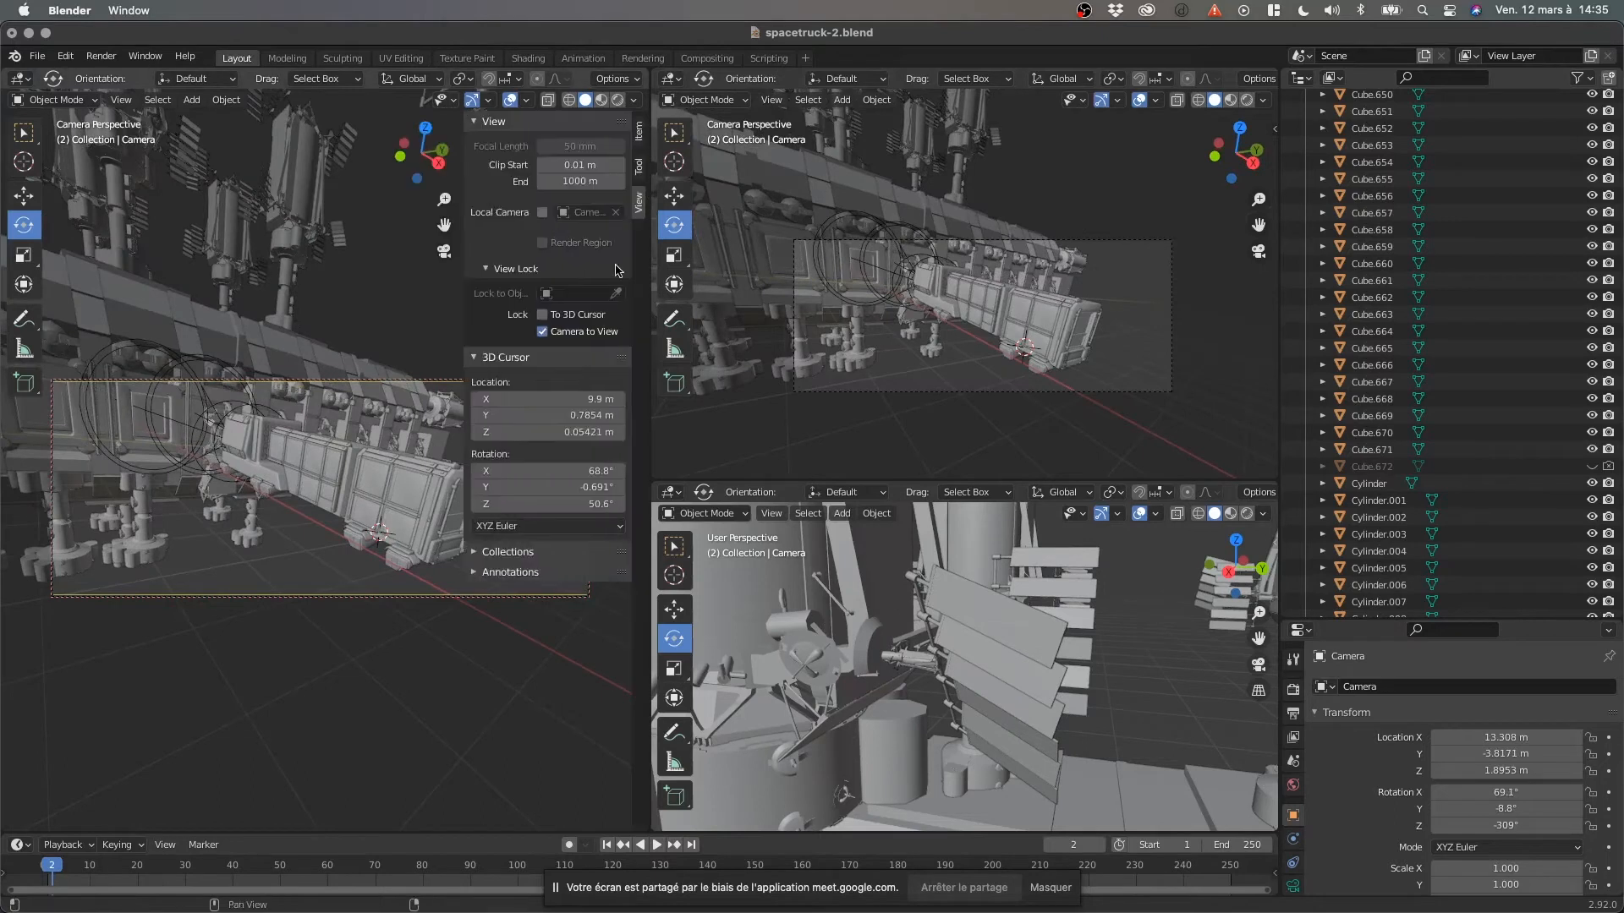
middle_drag(232, 674, 246, 519)
key(n)
Examine the station and the docked spacetruck from several angles outside the camera view.
scroll(155, 460, down, 5)
middle_drag(156, 460, 260, 620)
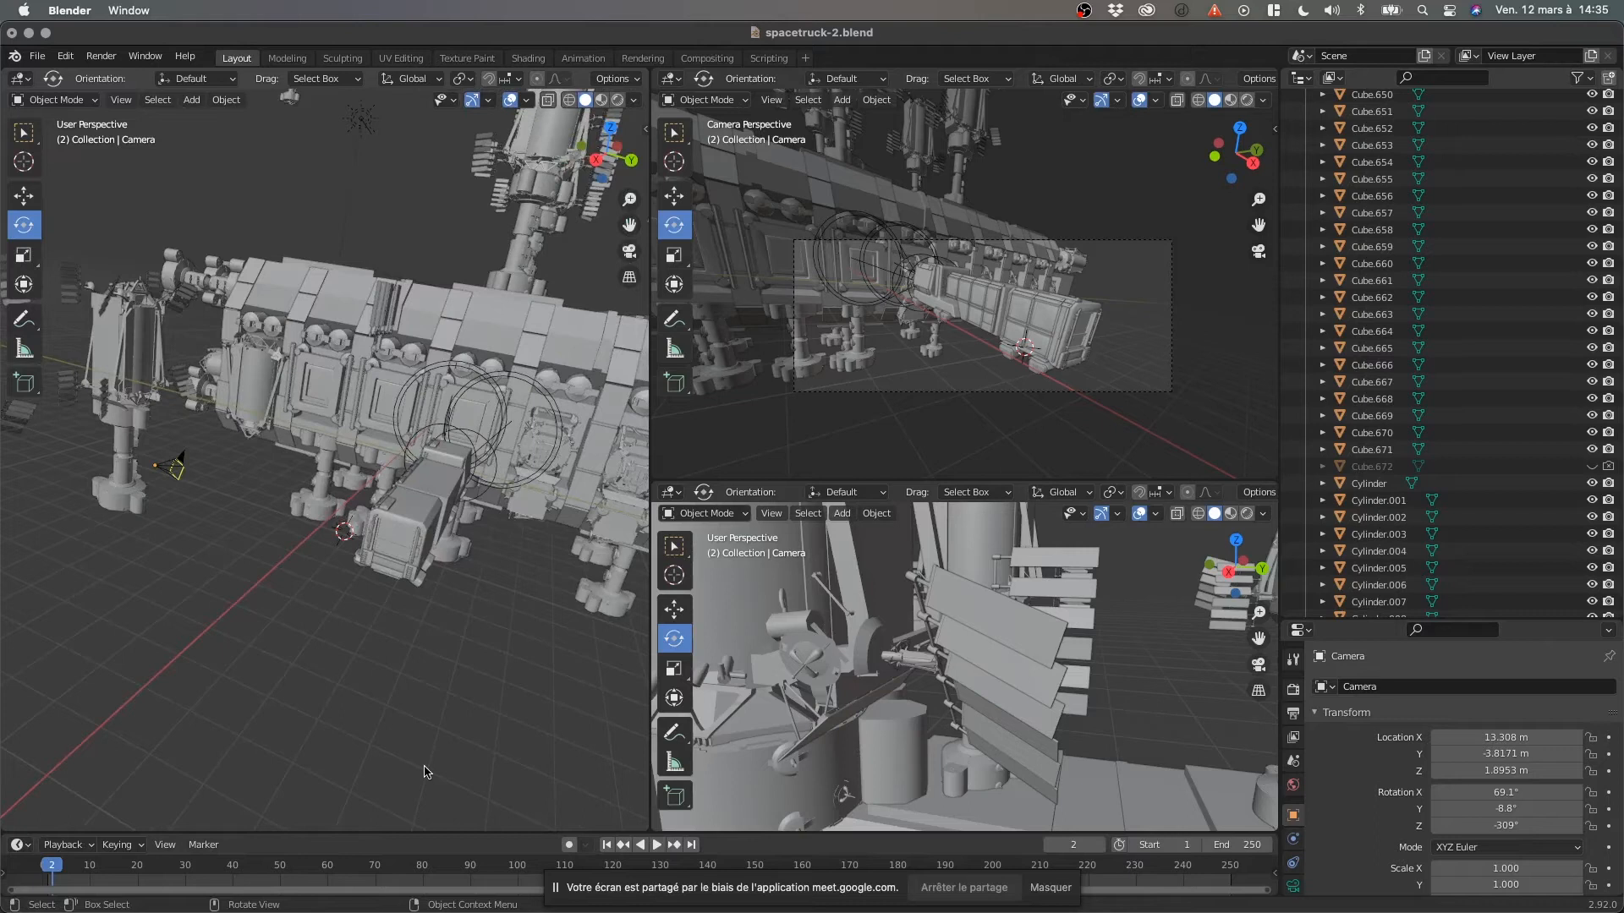
middle_drag(247, 574, 315, 582)
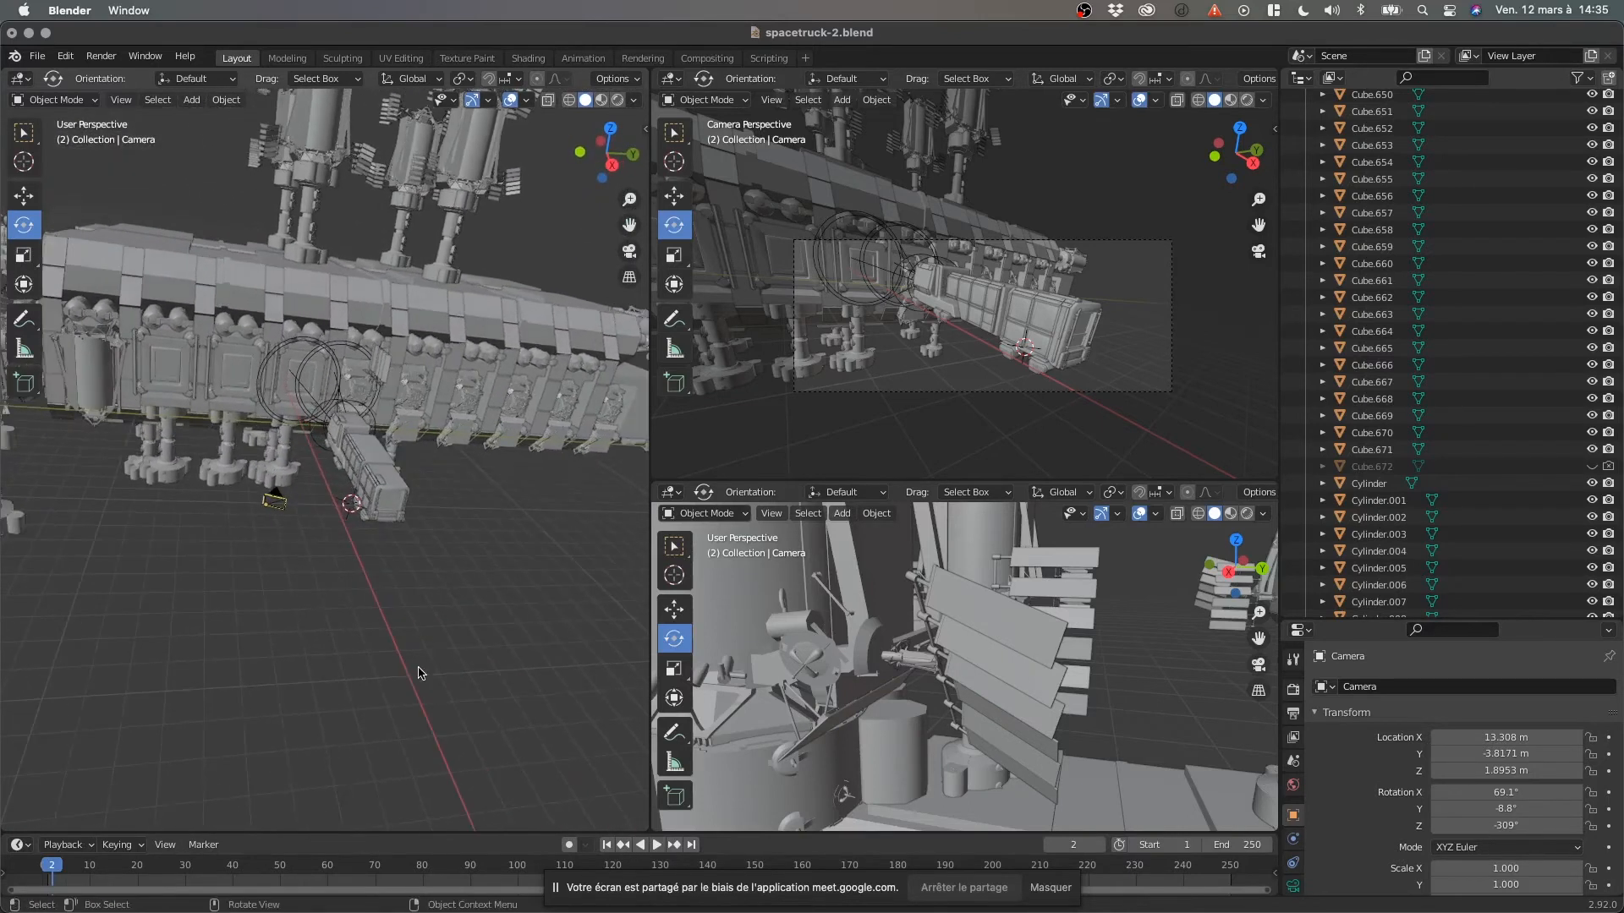
middle_drag(254, 544, 498, 585)
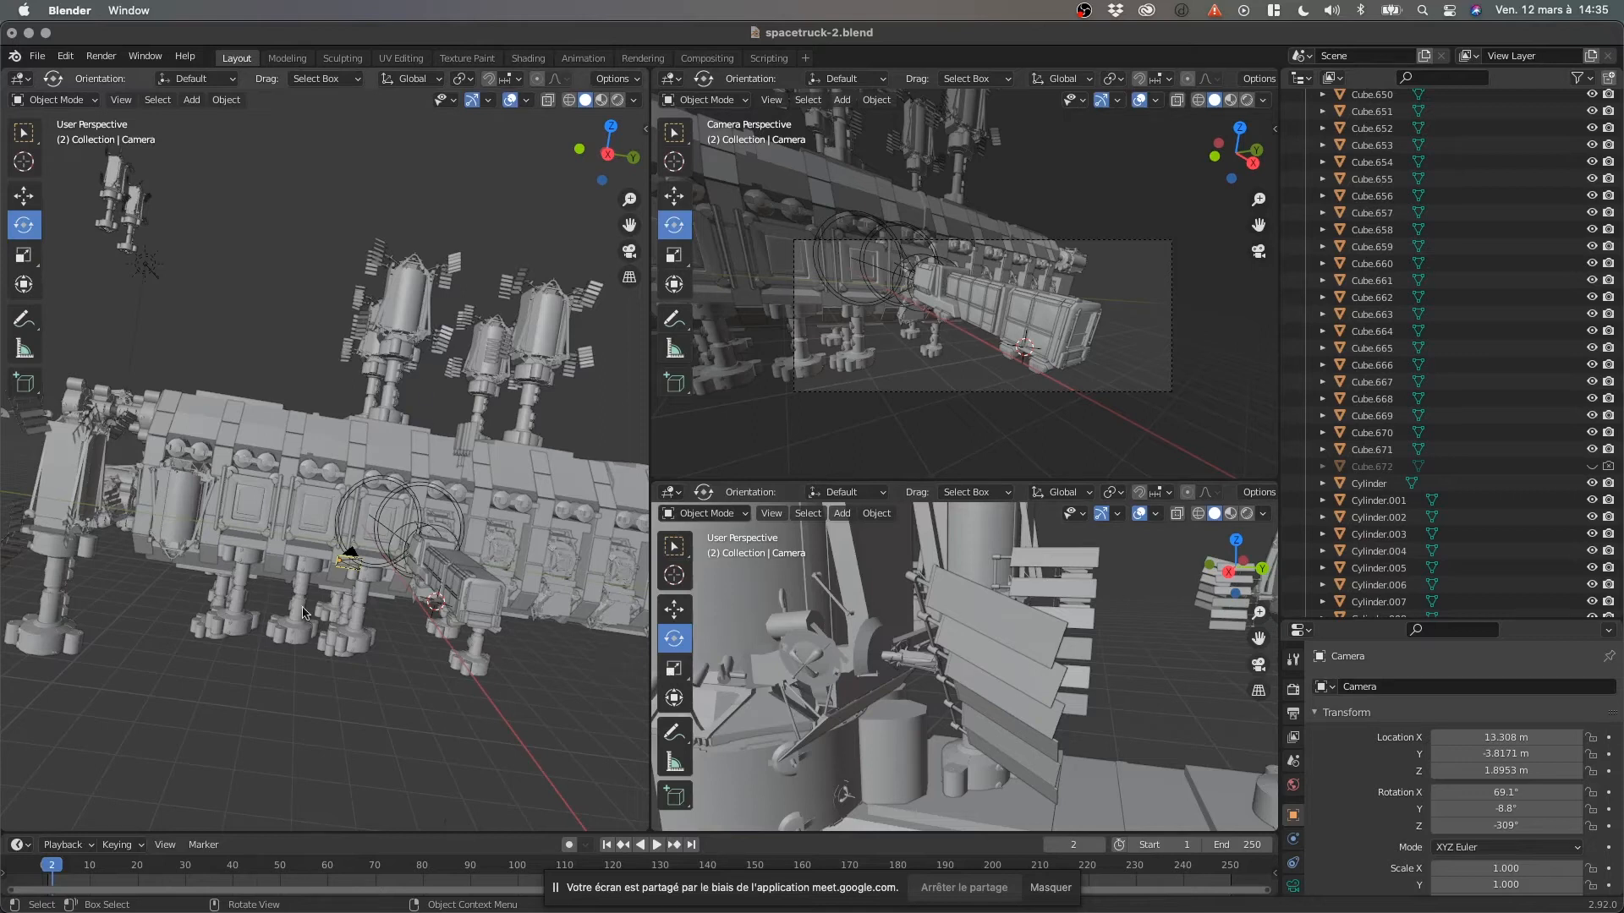
middle_drag(187, 611, 263, 621)
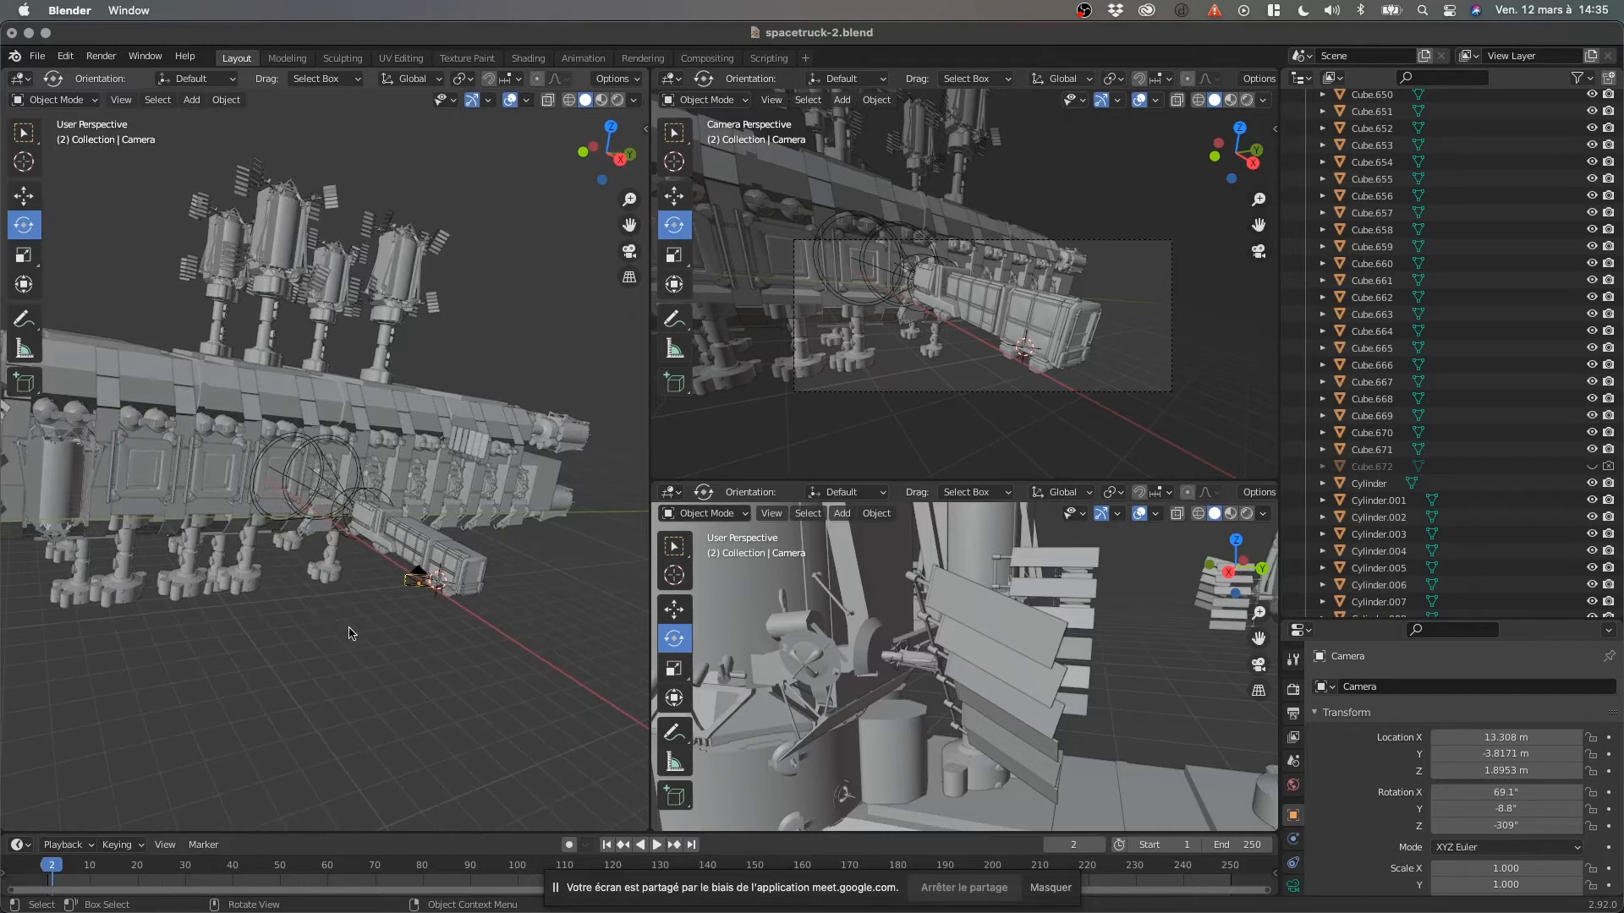
middle_drag(331, 661, 255, 670)
middle_drag(331, 544, 409, 584)
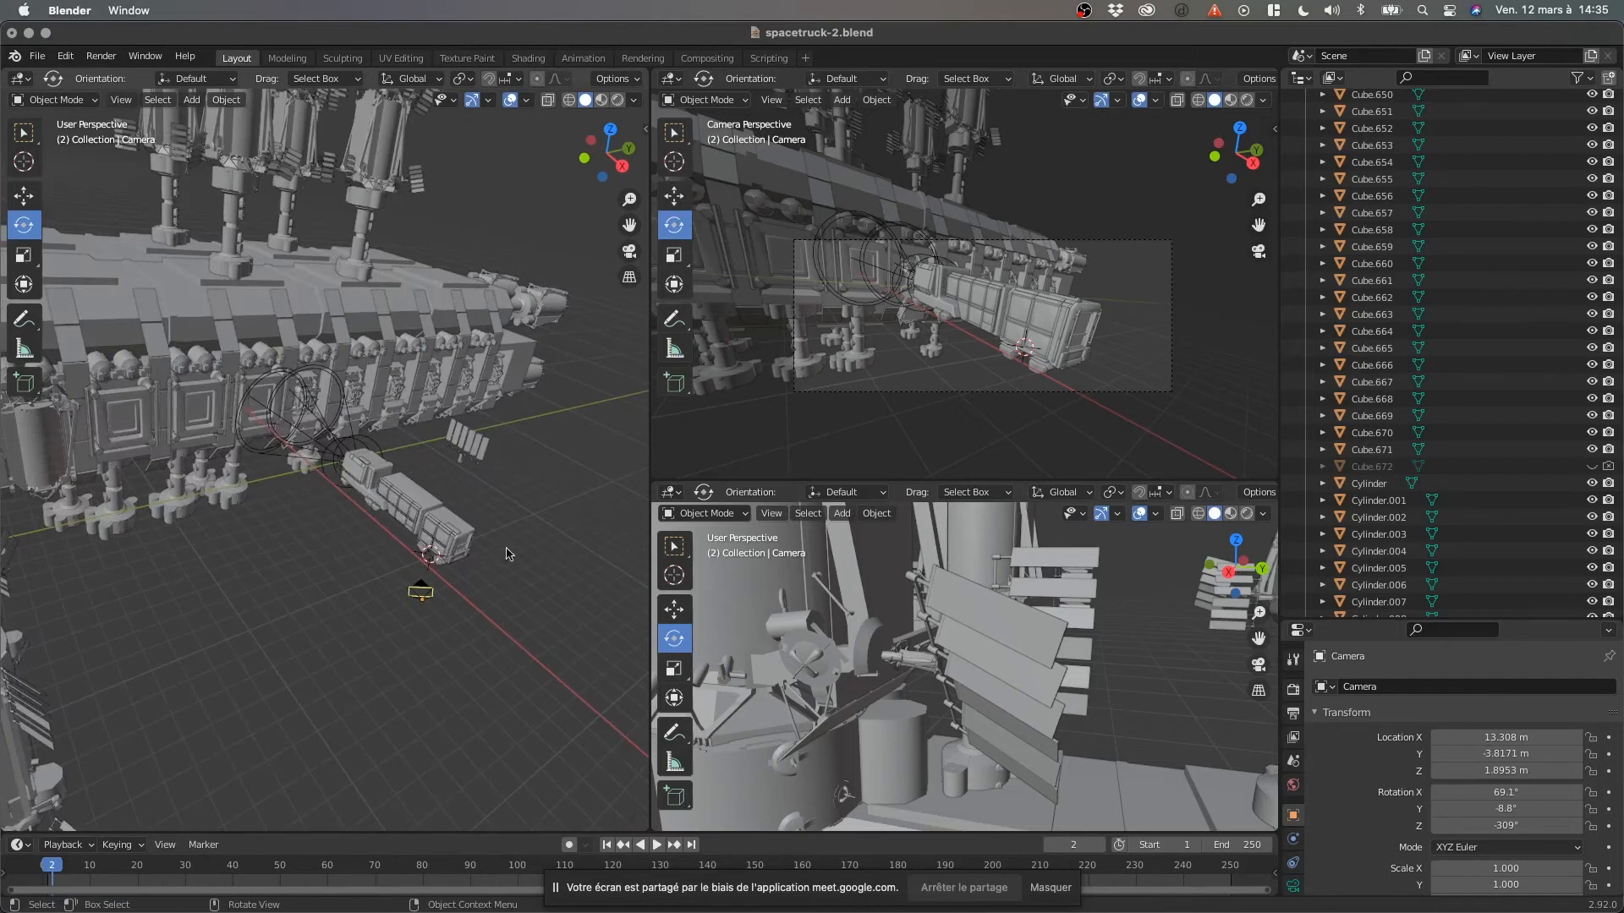
mouse_move(323, 543)
middle_down()
mouse_move(293, 533)
mouse_move(301, 556)
middle_up()
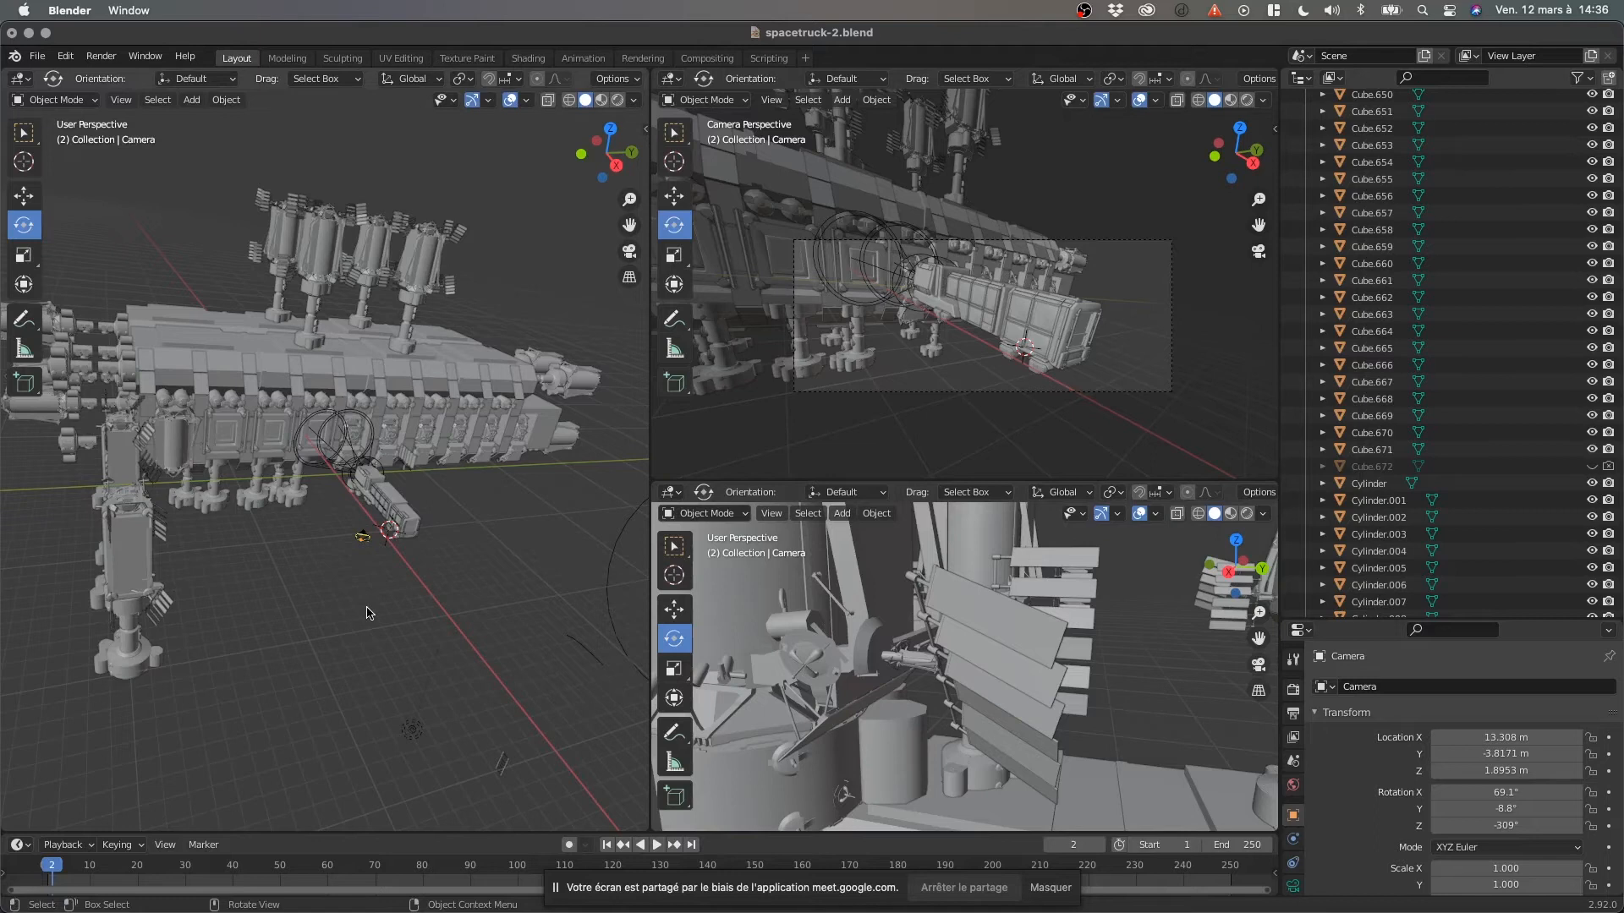
Examine the whole station from farther away, including its detached modules and the surrounding lights.
scroll(438, 591, down, 3)
middle_drag(437, 590, 440, 575)
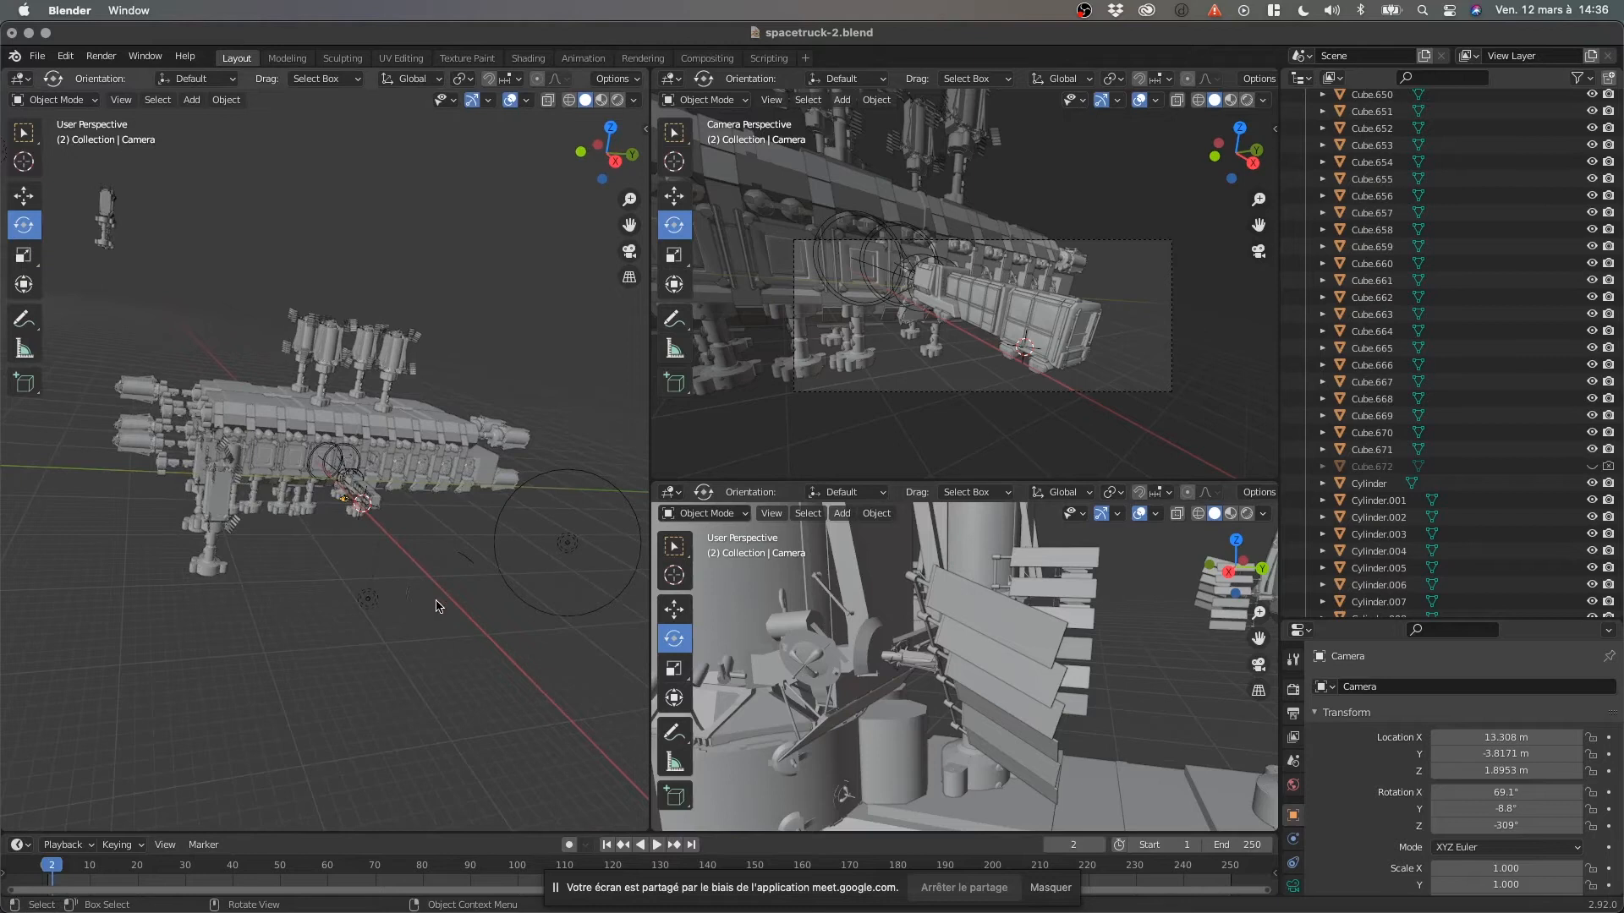
middle_drag(430, 605, 433, 615)
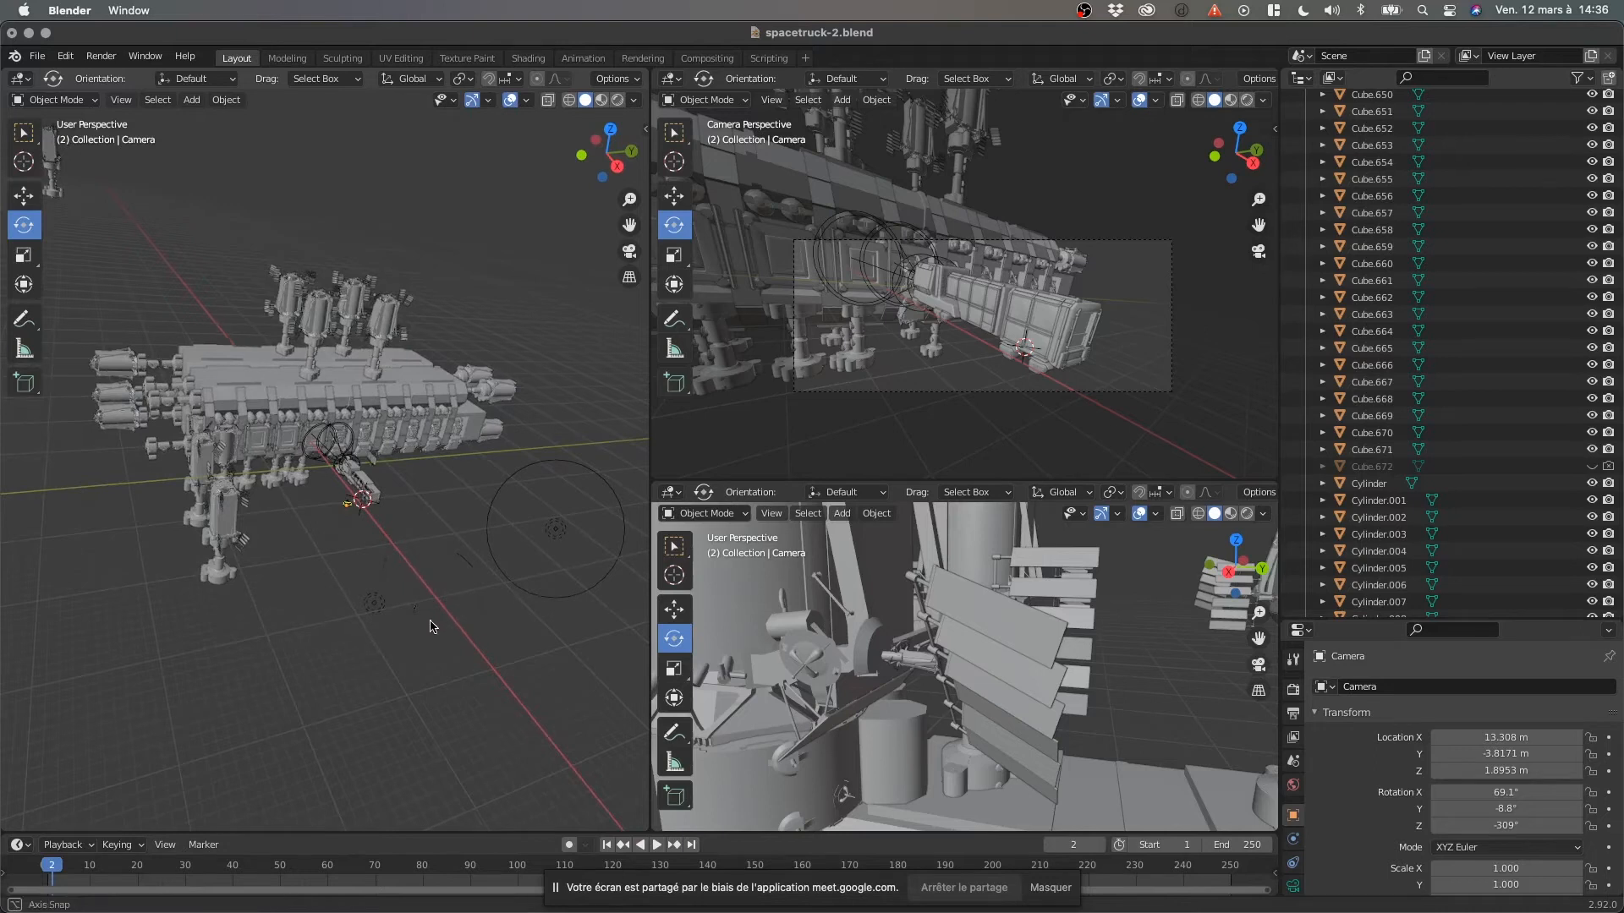
scroll(433, 622, up, 3)
middle_drag(433, 621, 328, 552)
middle_drag(422, 490, 411, 488)
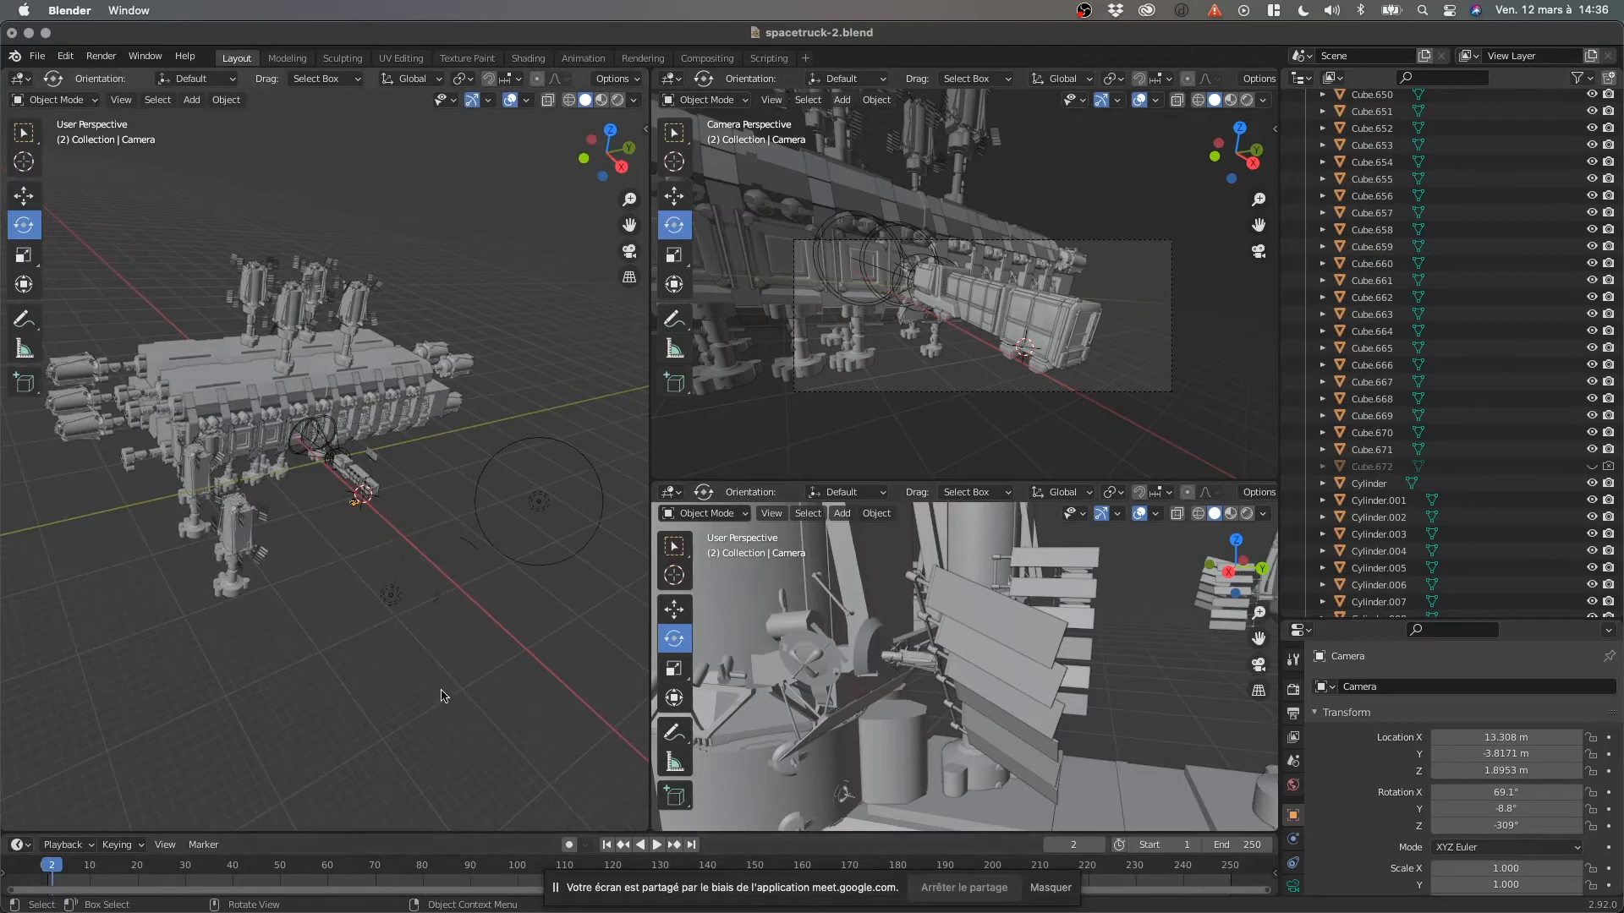
middle_drag(443, 699, 437, 696)
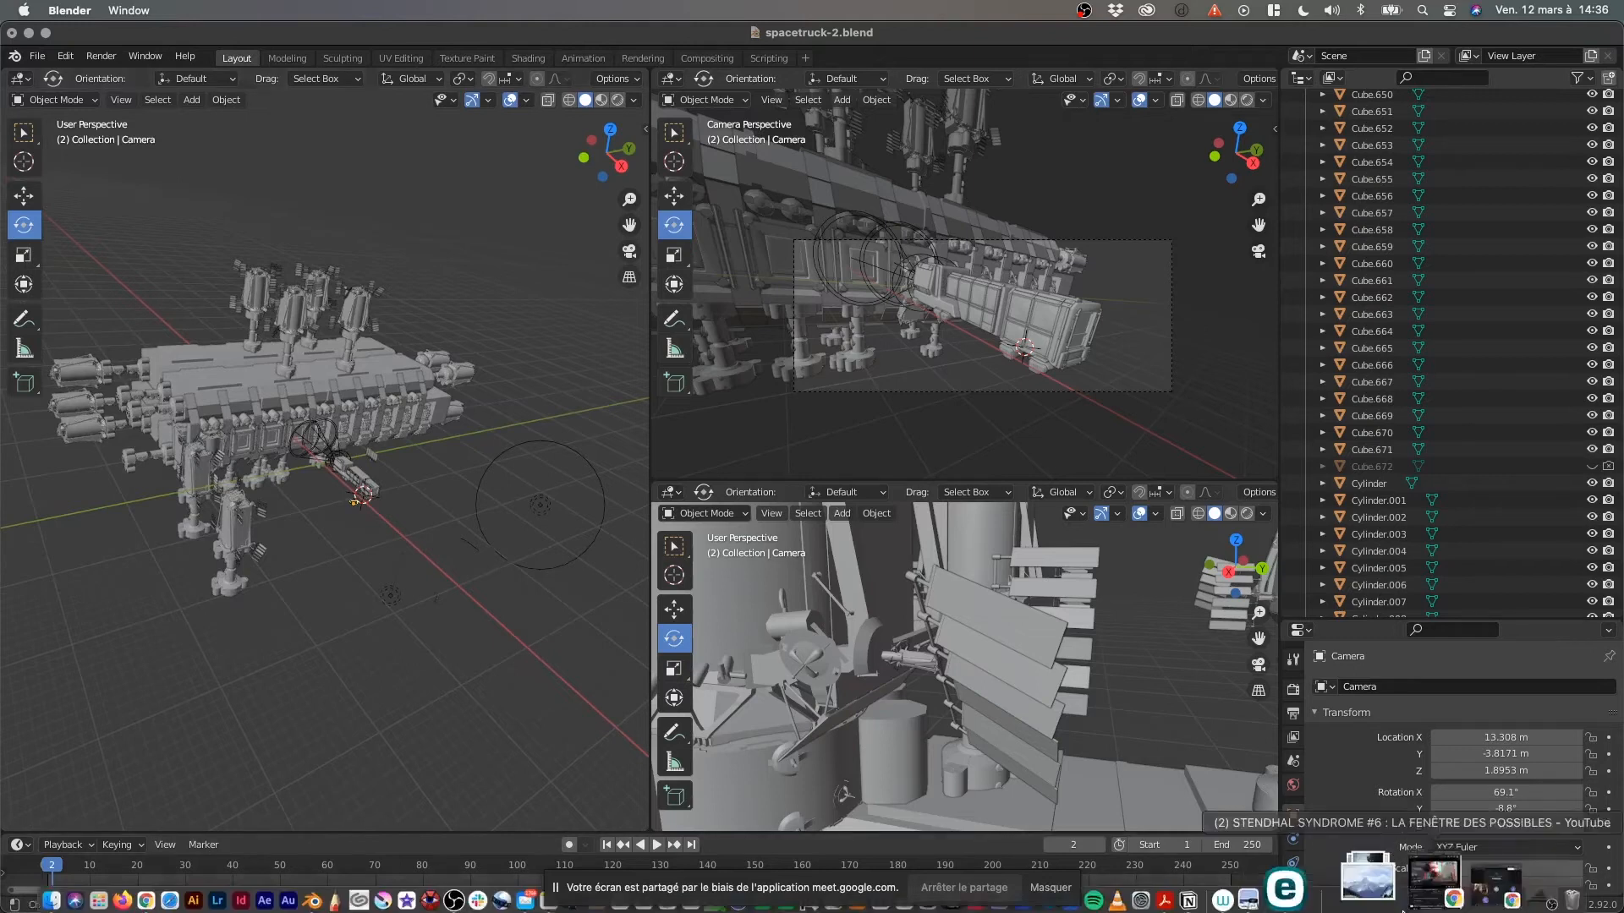
middle_drag(393, 618, 337, 652)
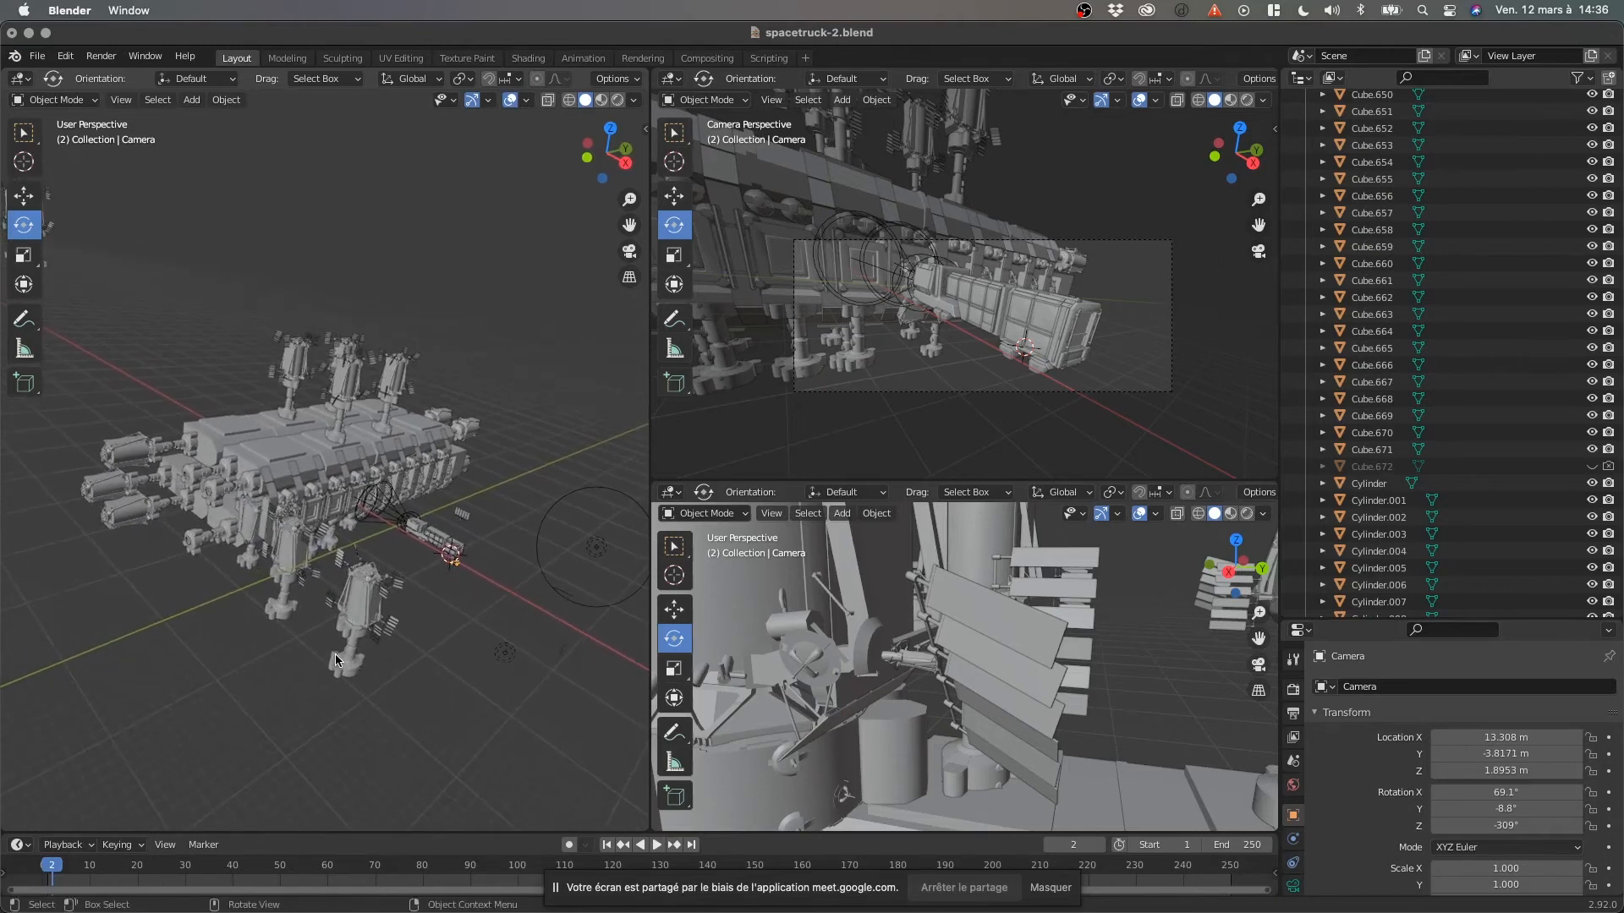
scroll(363, 723, up, 1)
middle_drag(359, 718, 428, 687)
scroll(420, 578, up, 3)
middle_drag(418, 604, 350, 569)
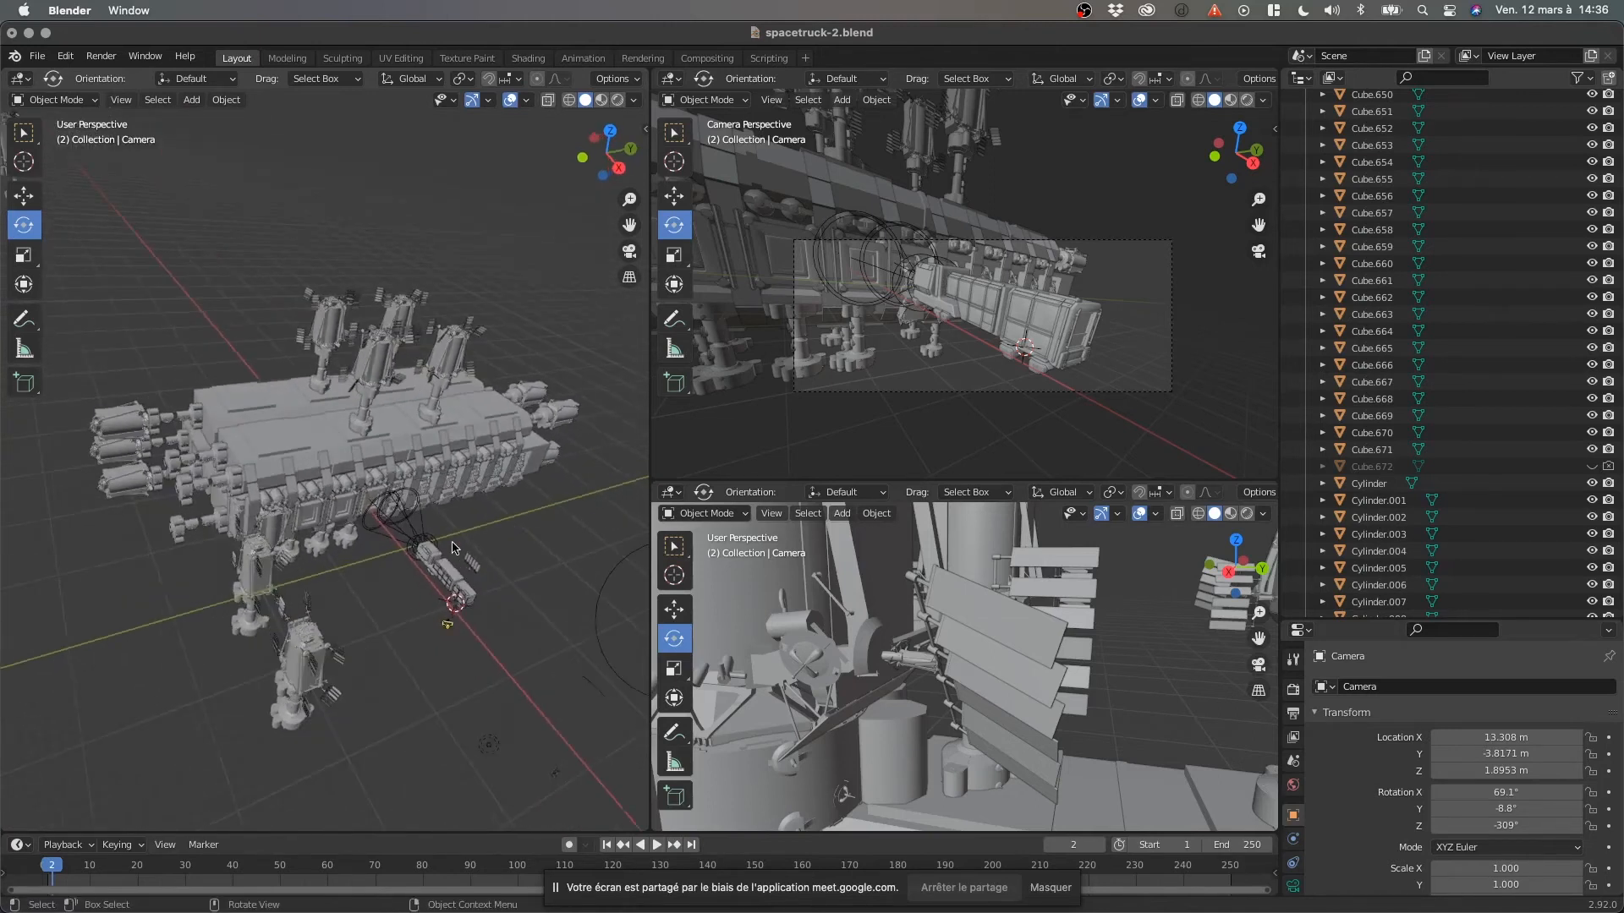
middle_drag(462, 542, 450, 528)
scroll(450, 523, down, 2)
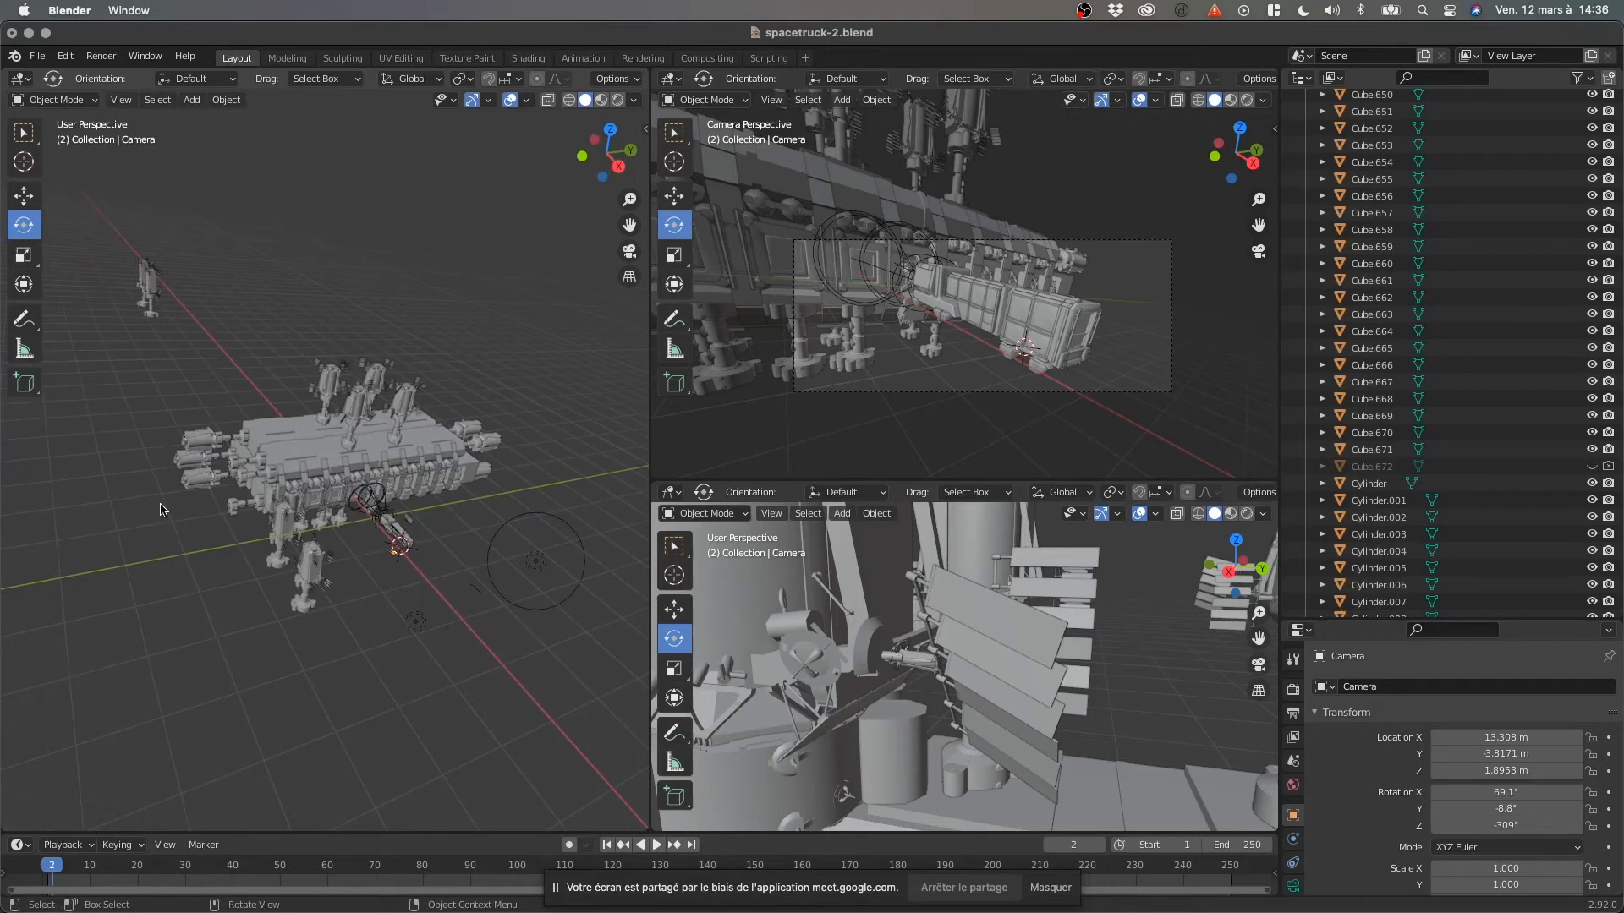
middle_drag(162, 505, 172, 521)
View the scene from the top and select the distant point light far away from the station.
key(KP_7)
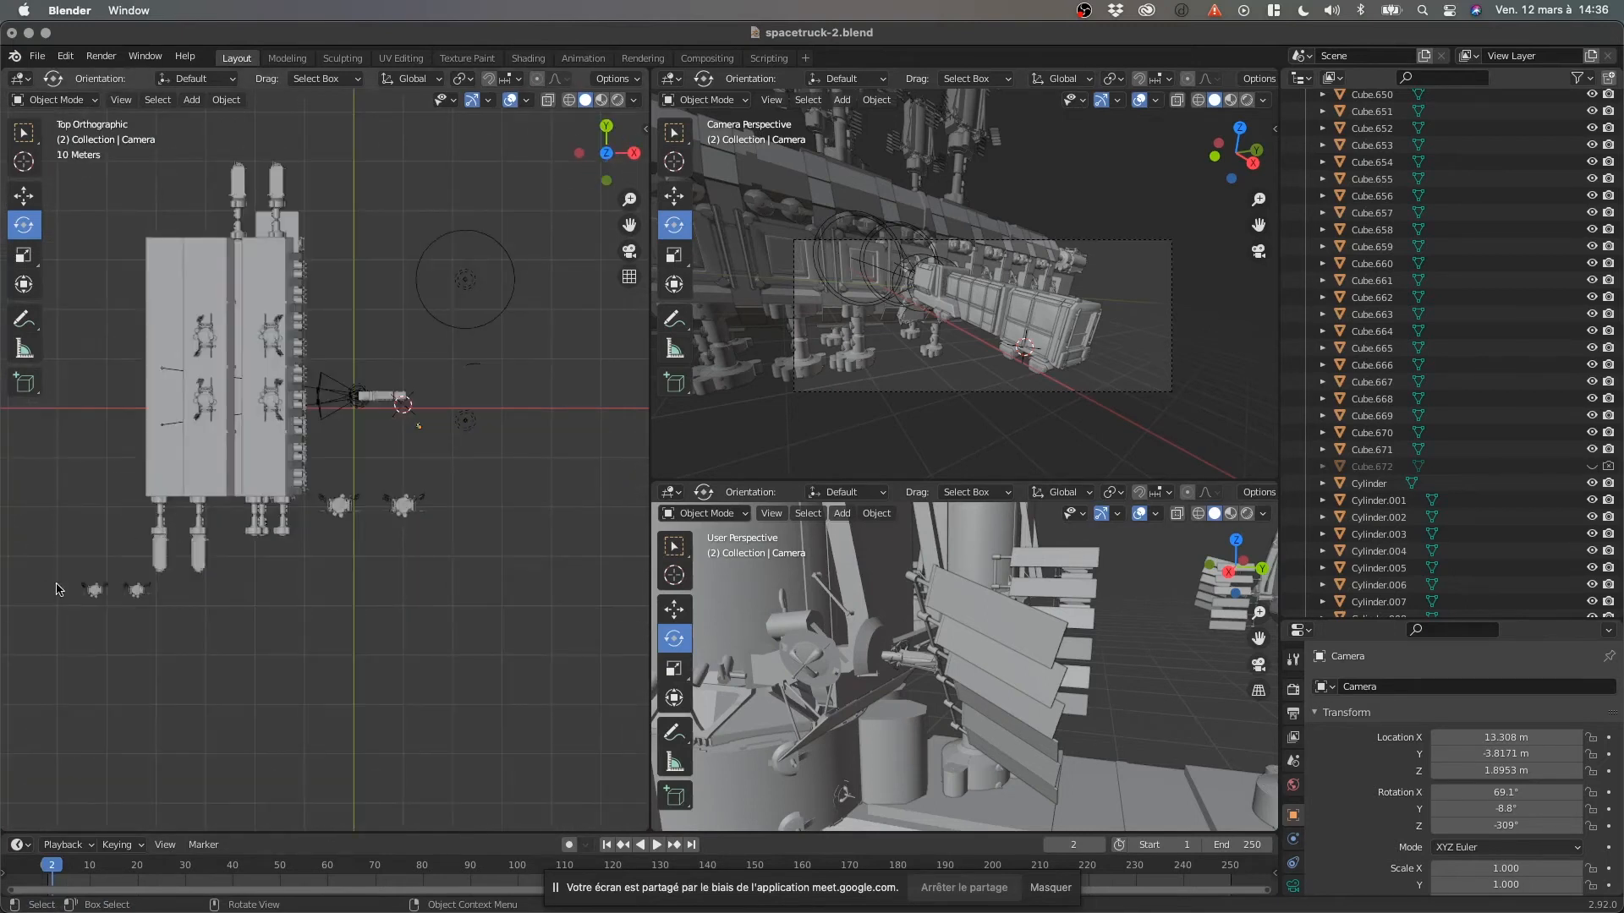
scroll(60, 580, down, 2)
shift+middle_drag(85, 573, 203, 557)
scroll(203, 560, up, 1)
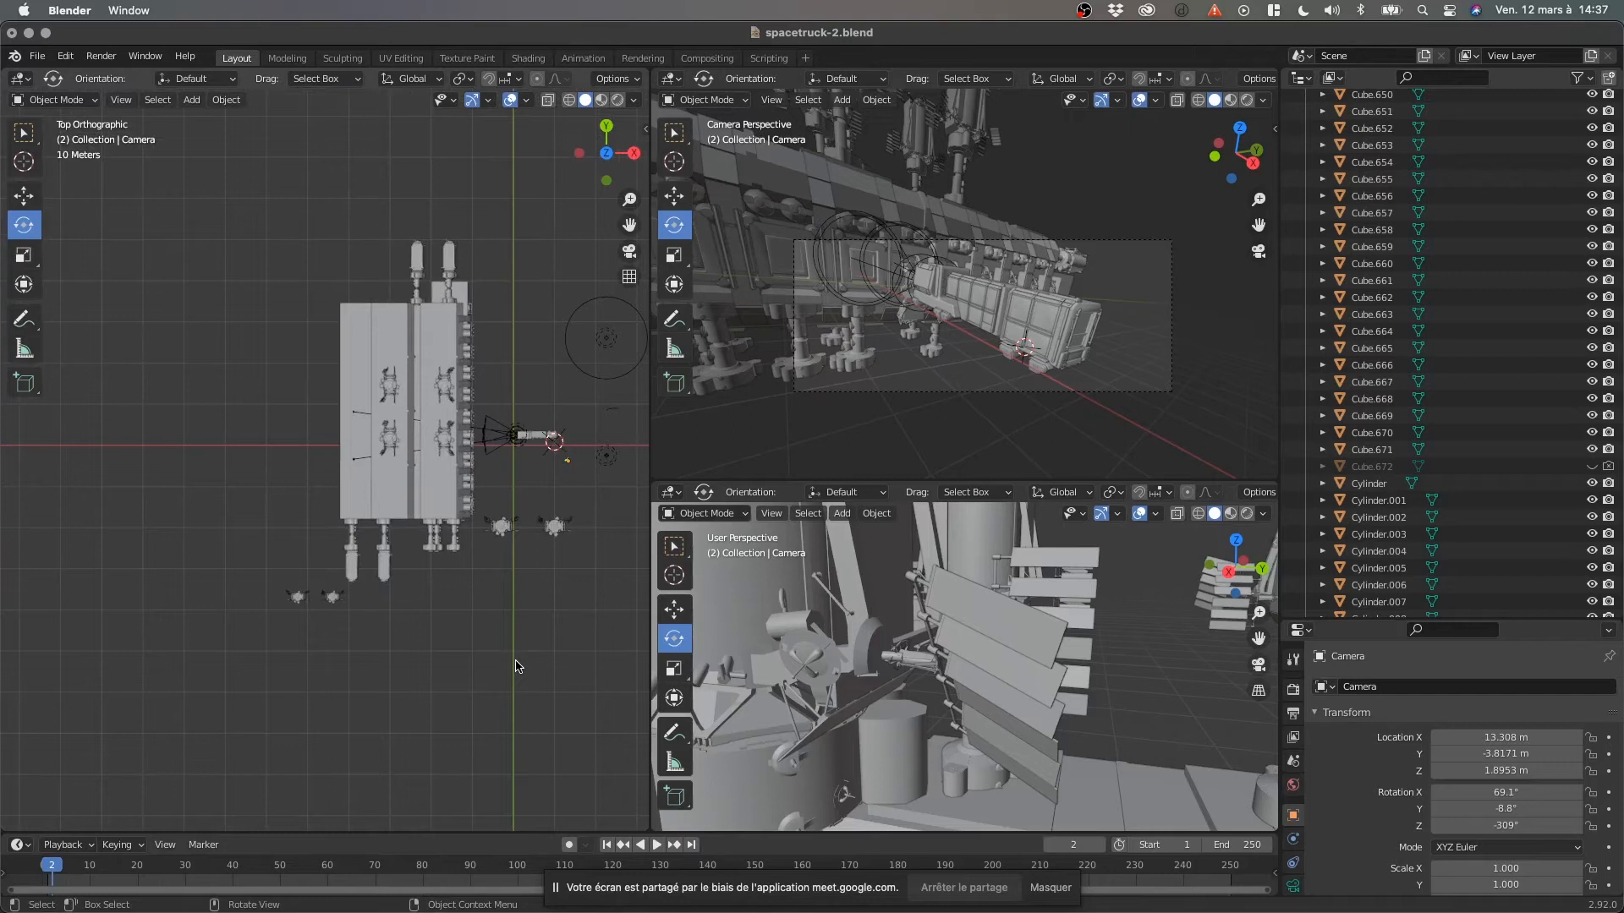
scroll(495, 644, down, 3)
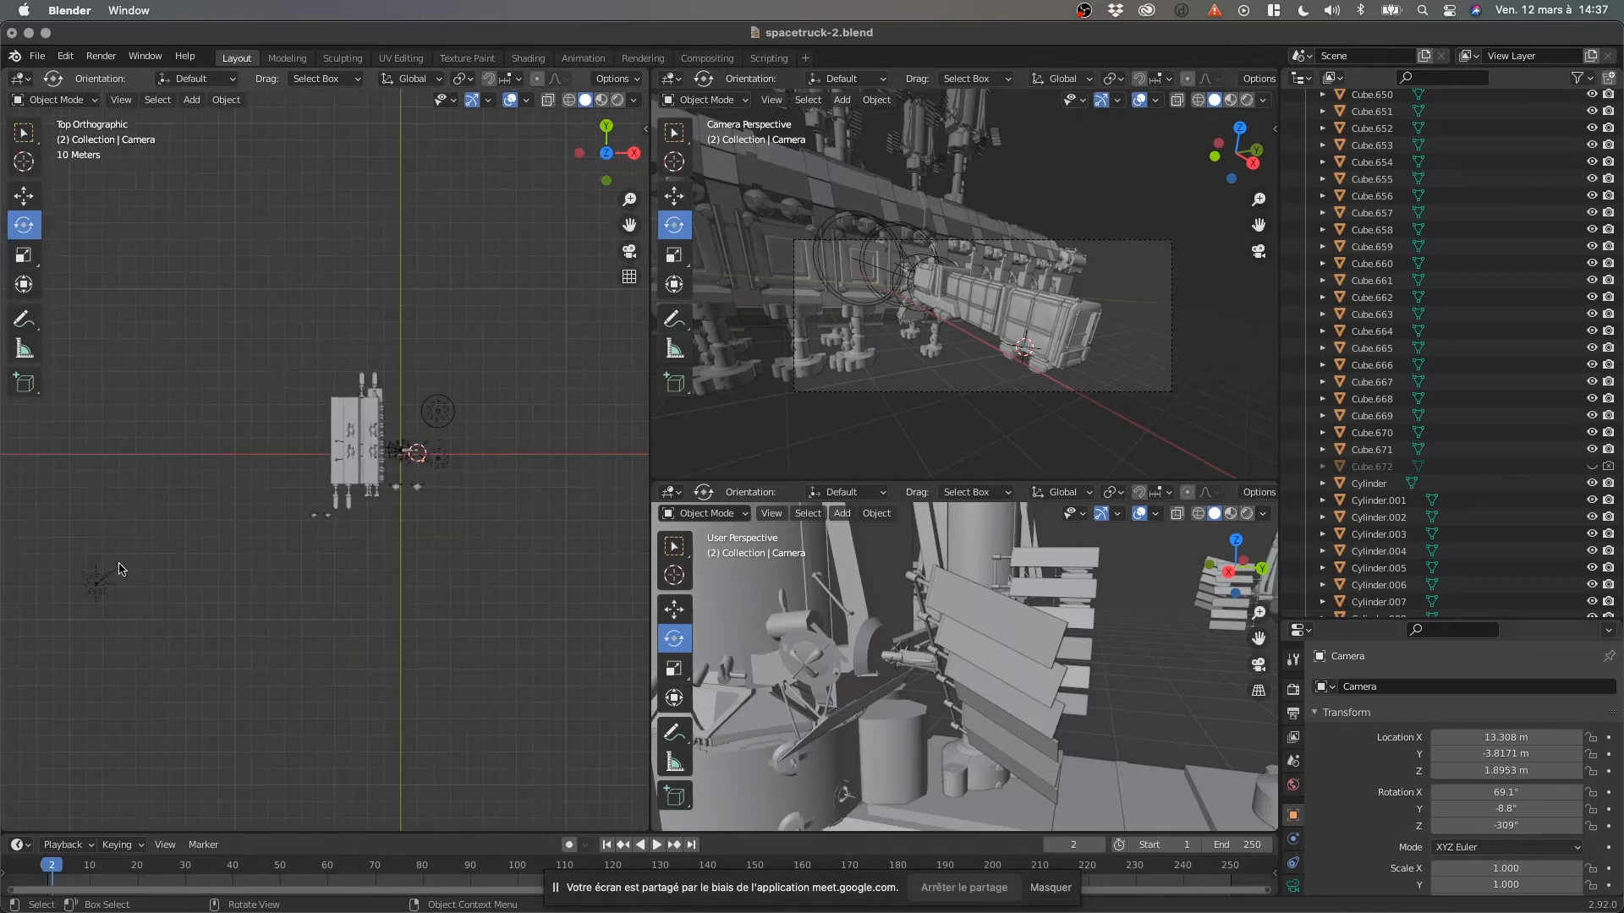
click(94, 590)
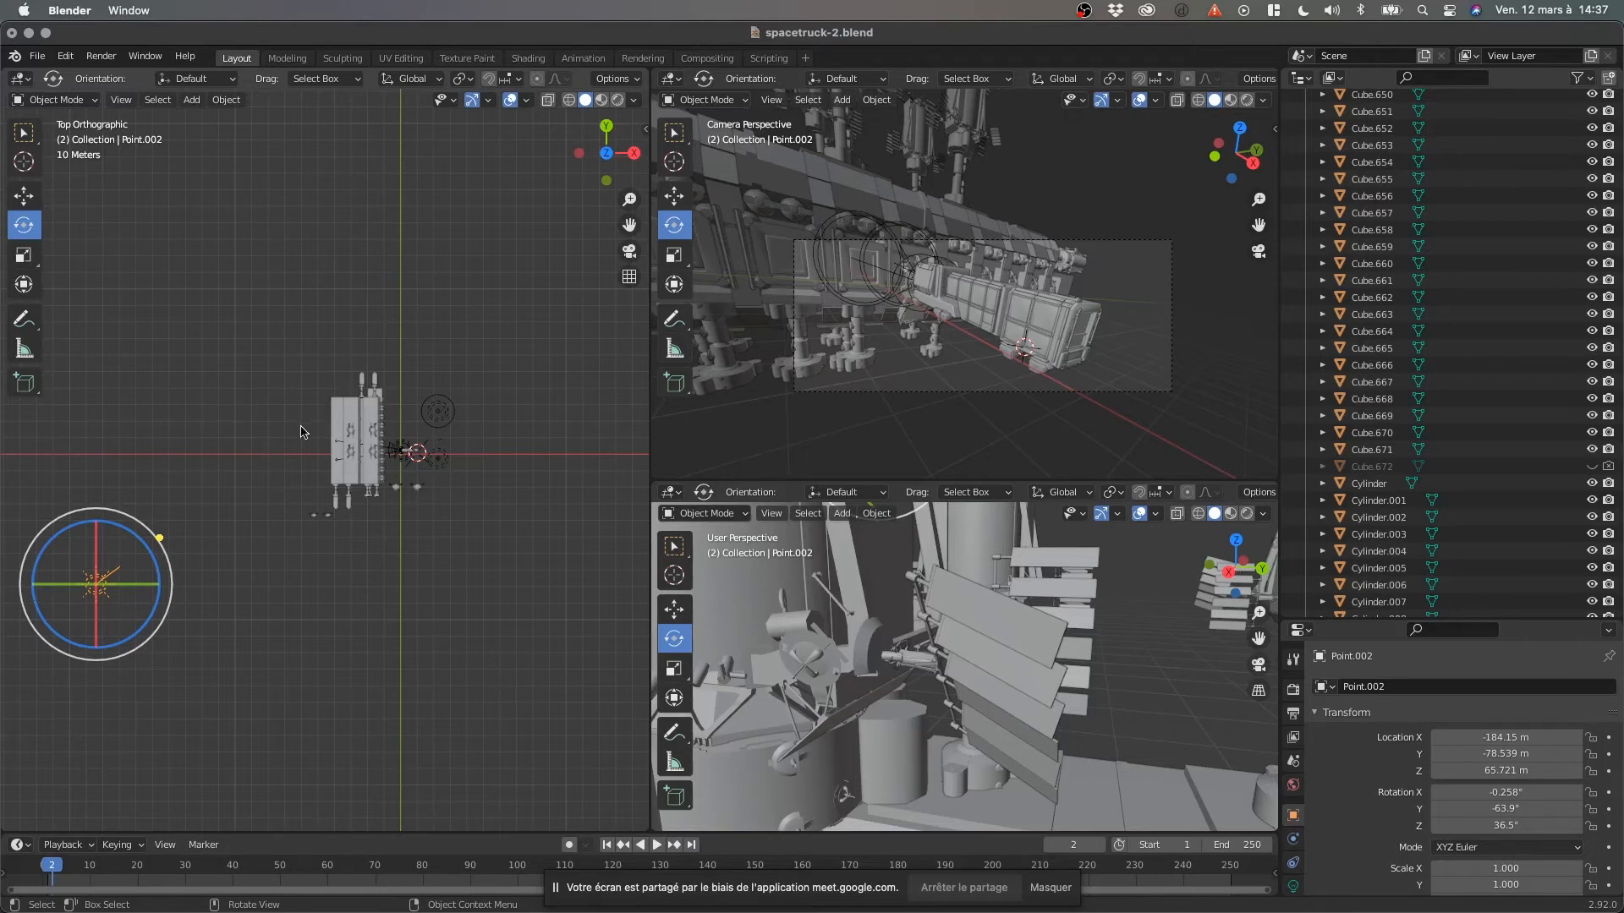
scroll(304, 446, down, 1)
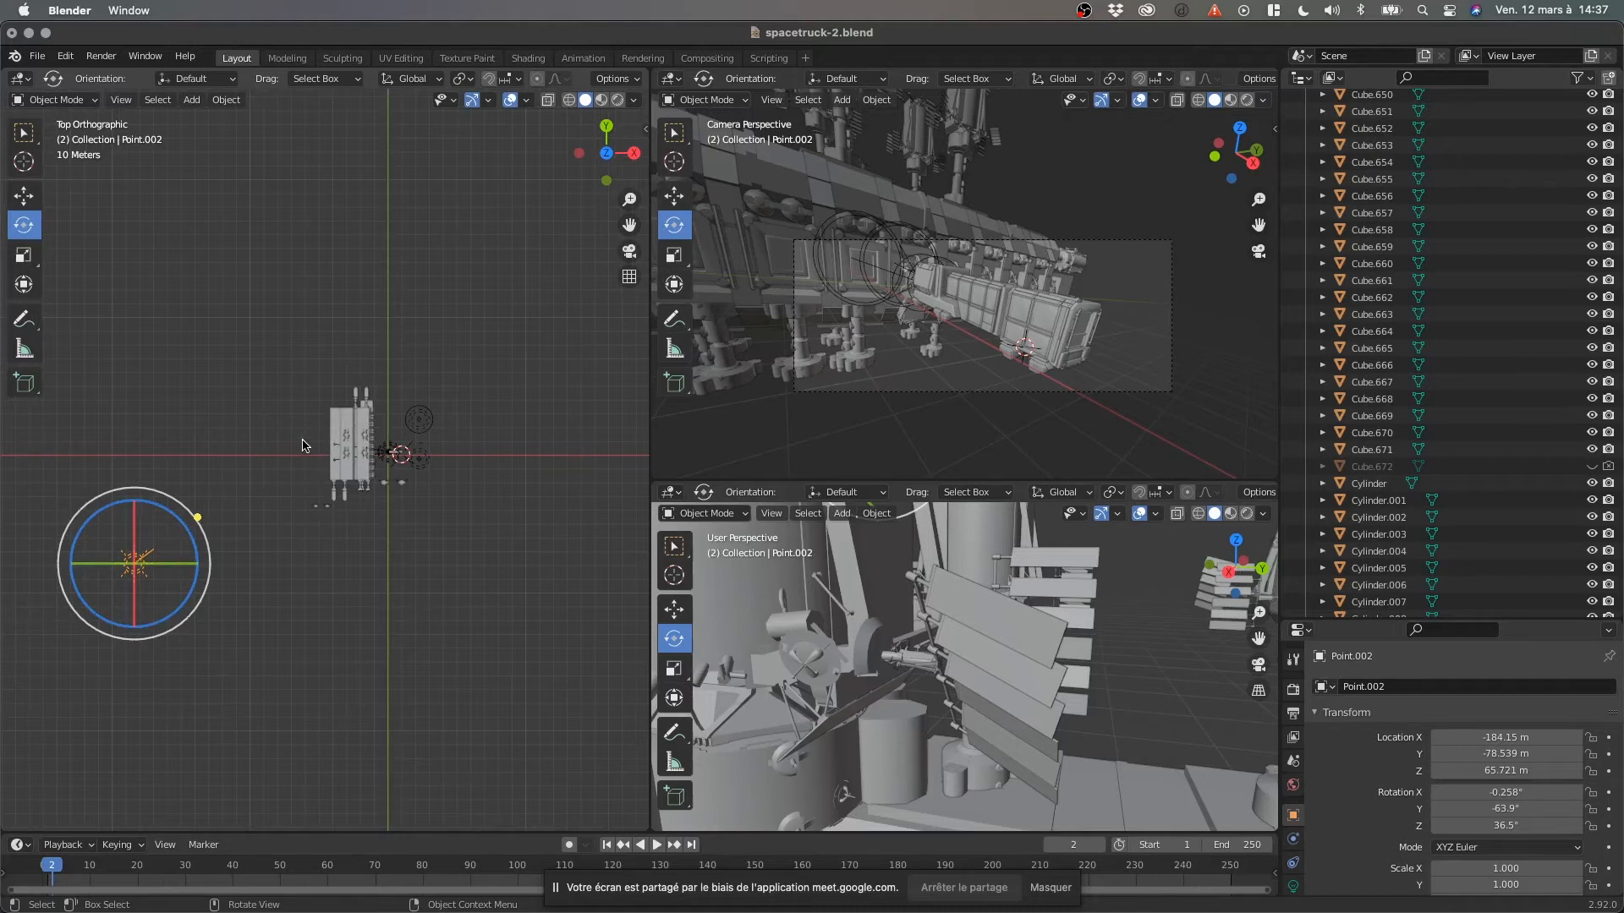
scroll(330, 461, up, 5)
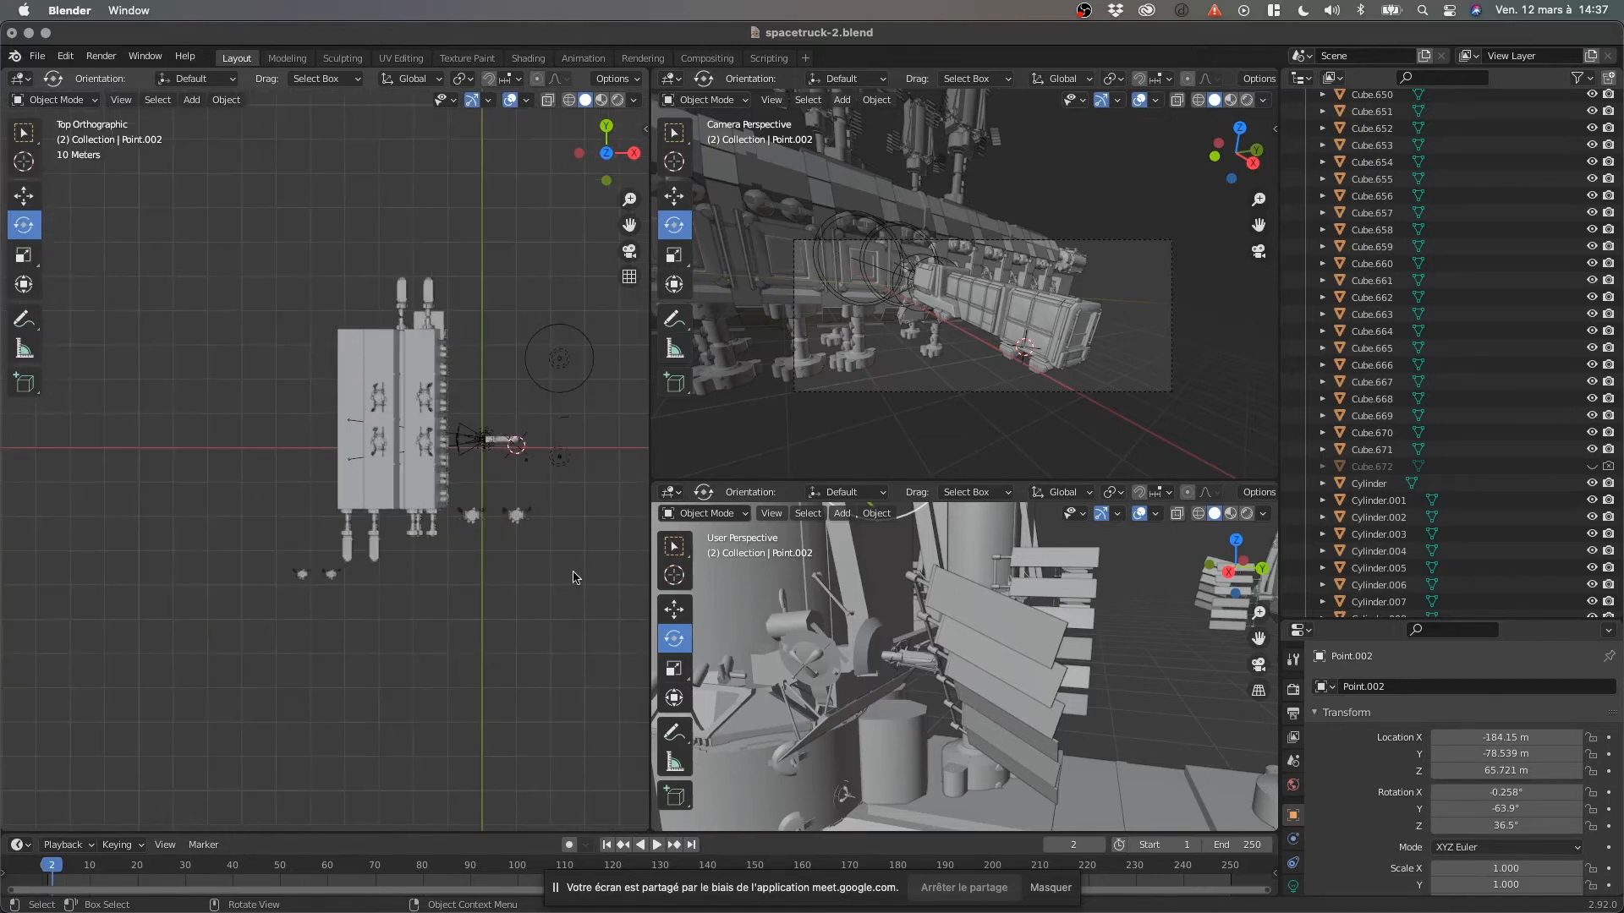
Select the camera beside the spacetruck and rotate it to about -303° around Z.
scroll(546, 497, up, 3)
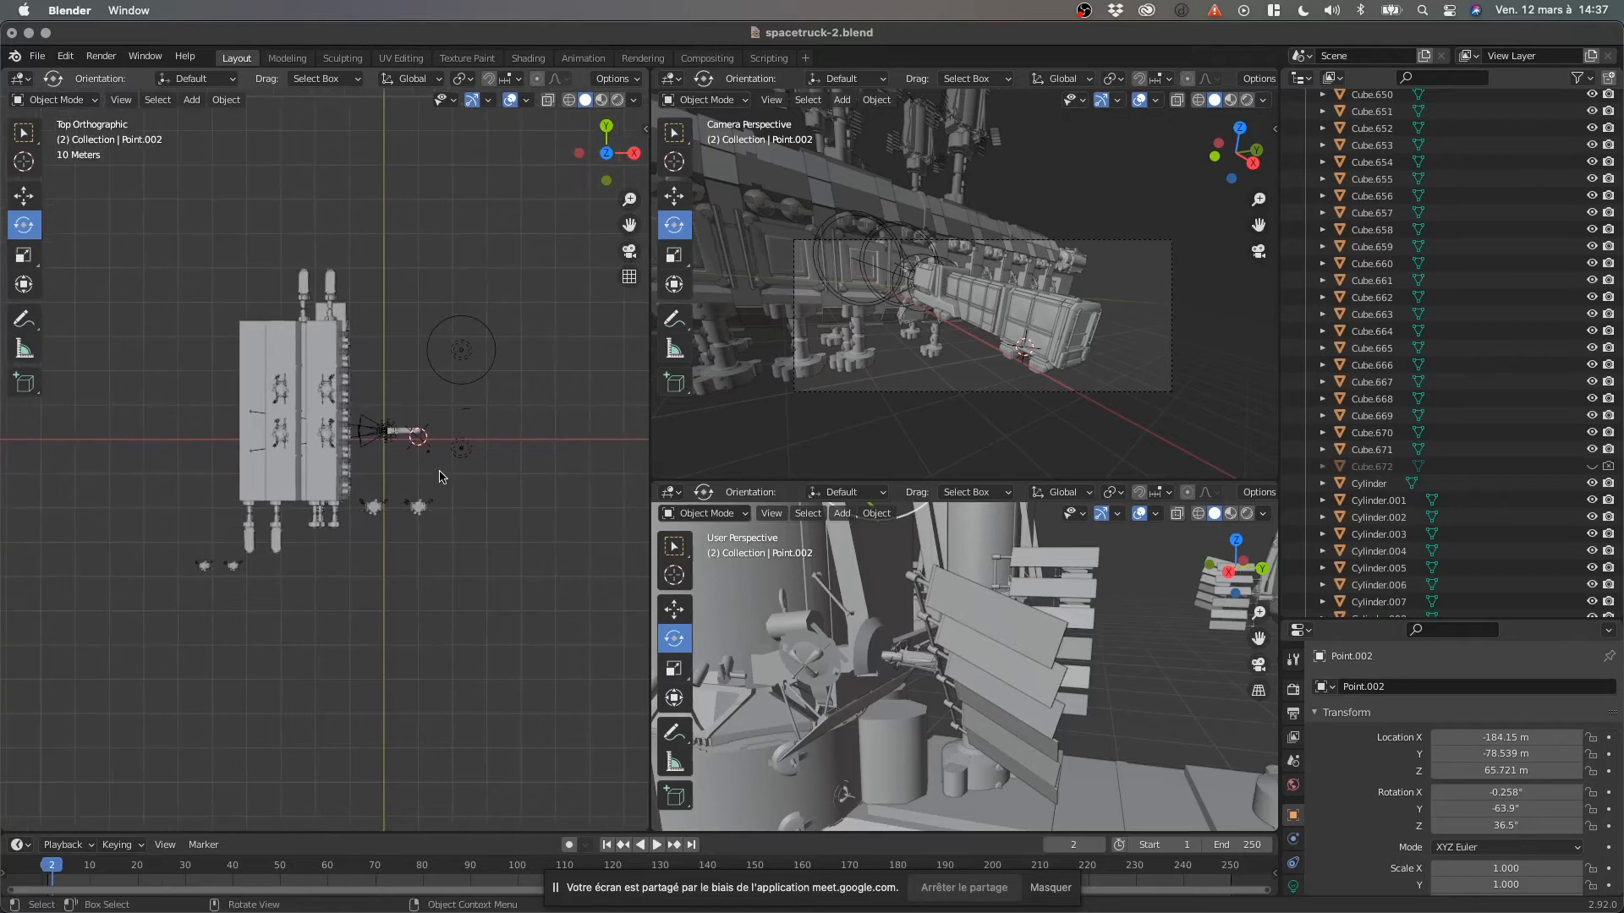
click(515, 451)
middle_drag(547, 480, 455, 610)
drag(457, 625, 457, 529)
scroll(456, 529, down, 3)
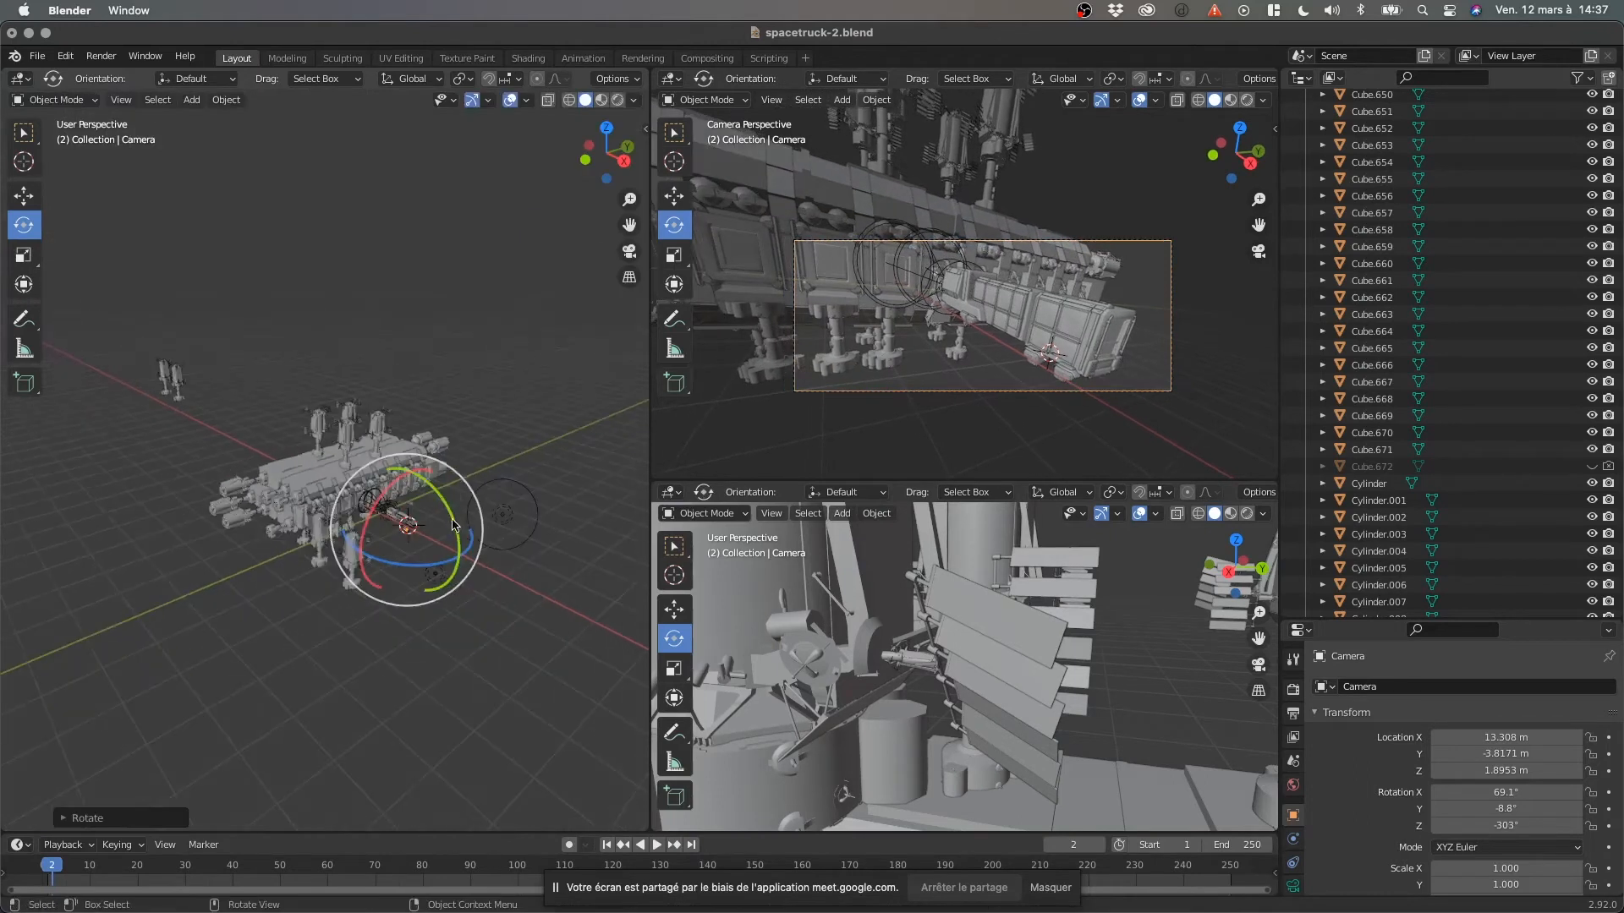
right_click(418, 531)
click(275, 297)
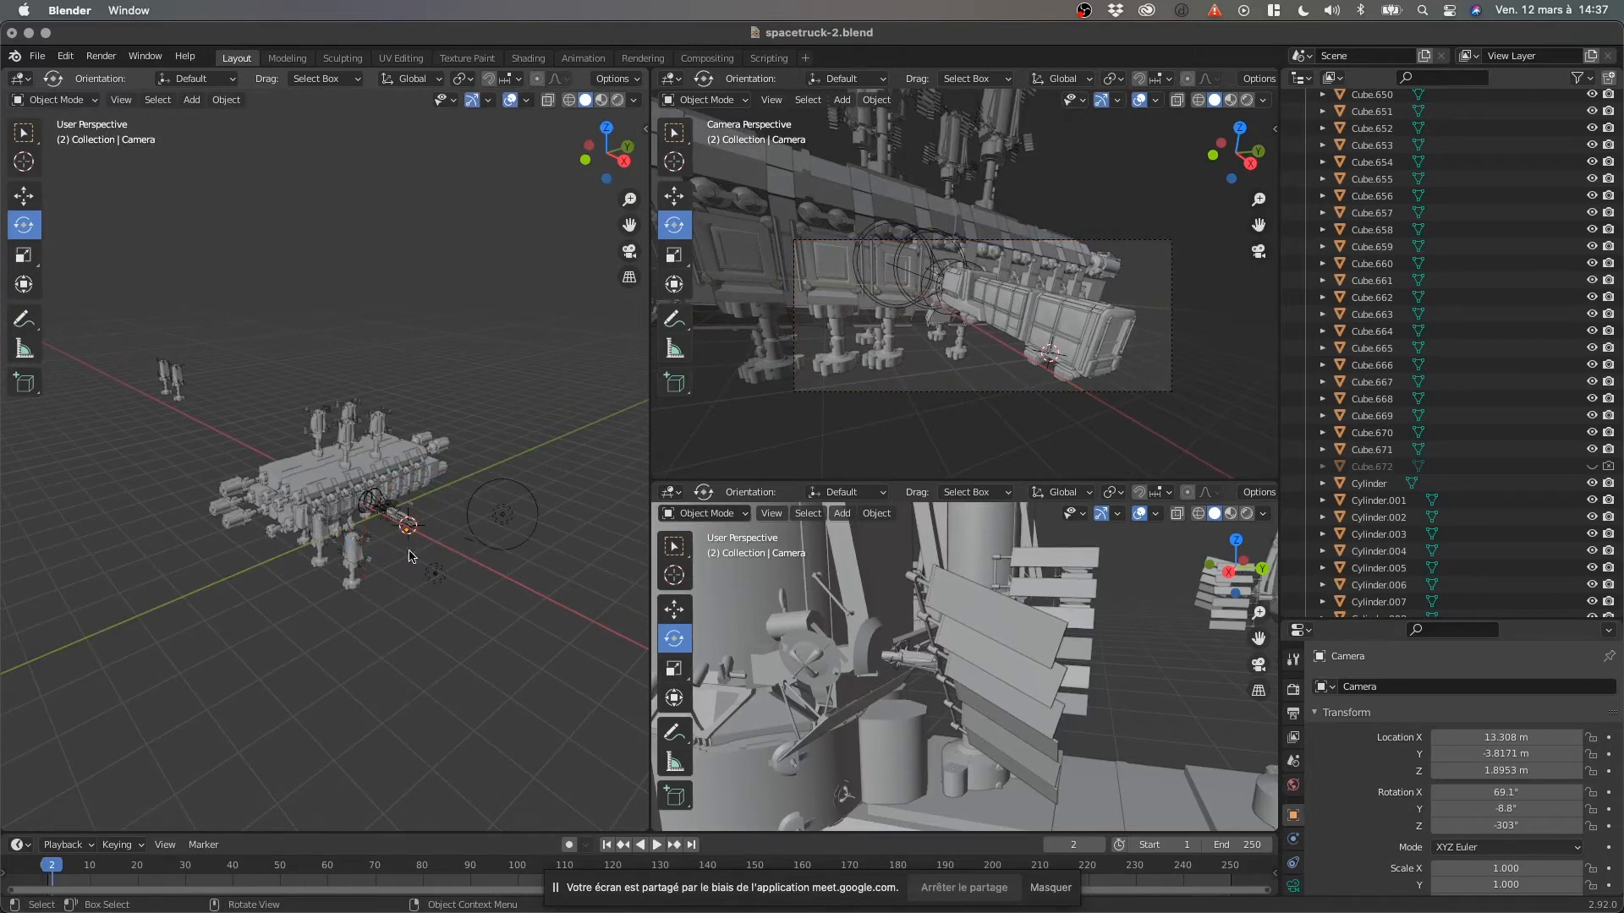
Move the camera horizontally away from the spacetruck to about X 14.4 m and Y -5.4 m.
scroll(414, 550, up, 5)
scroll(421, 583, up, 5)
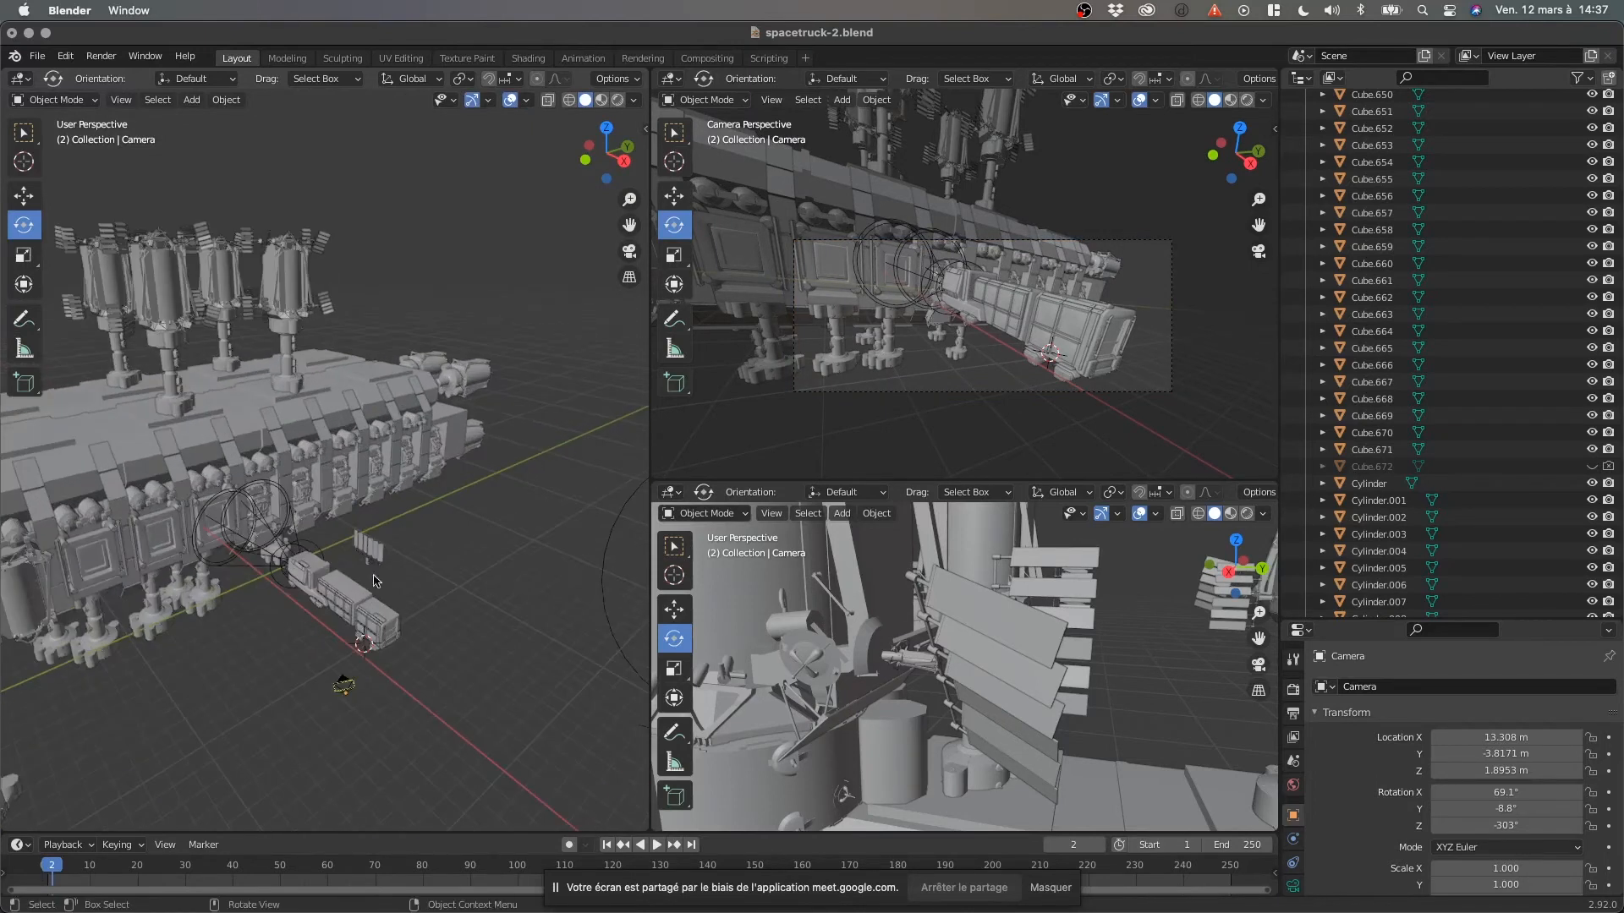
middle_drag(262, 590, 406, 584)
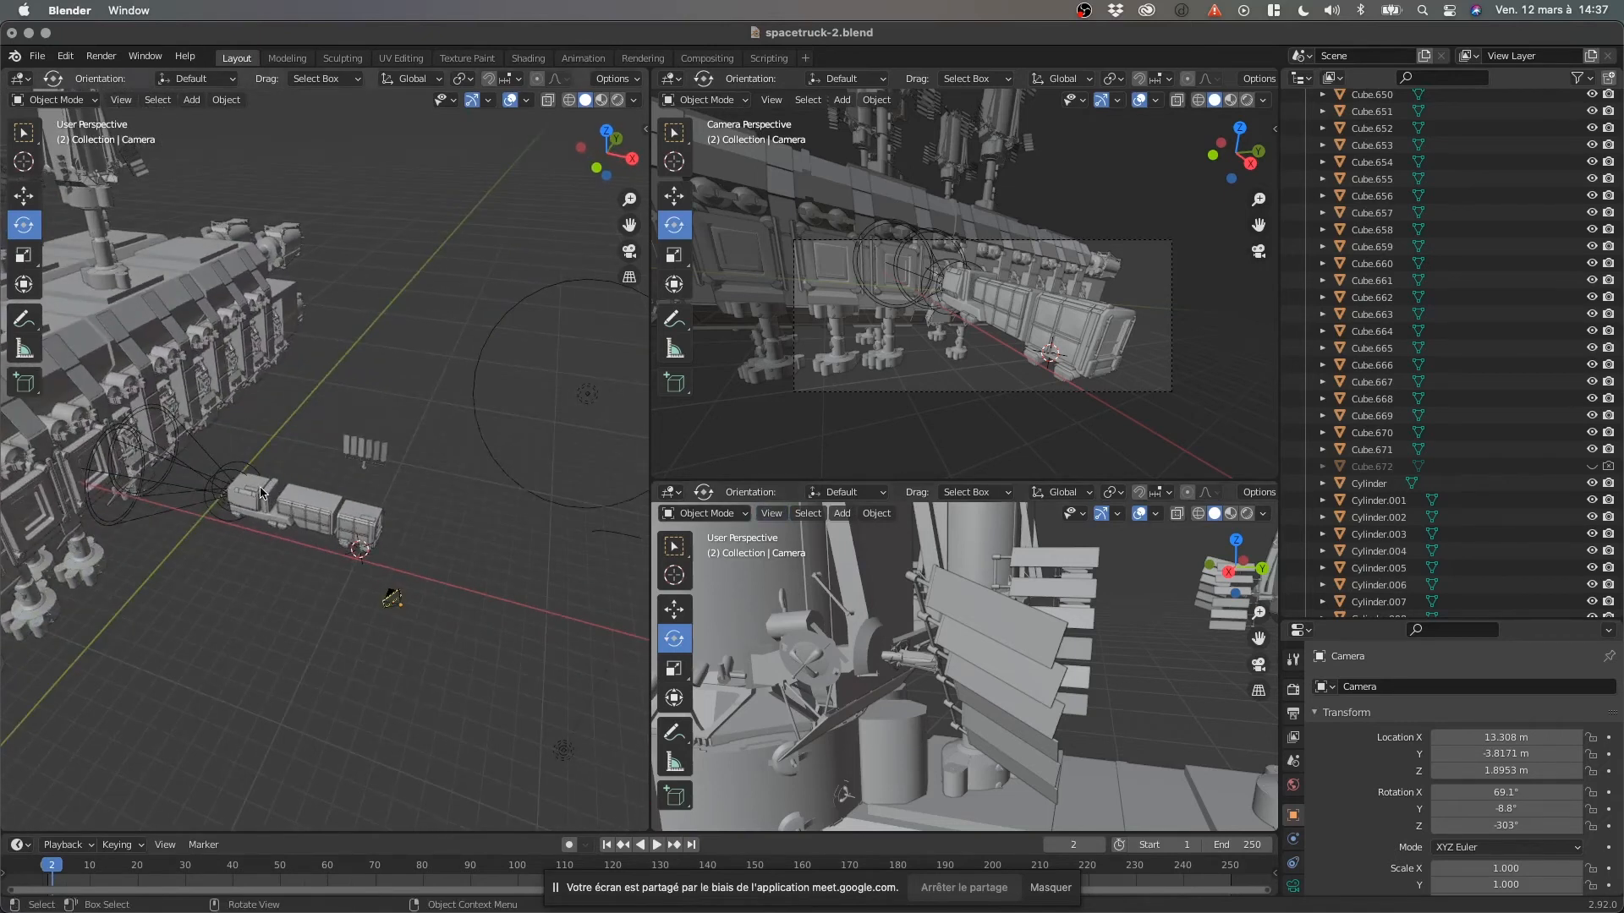
middle_drag(379, 422, 393, 421)
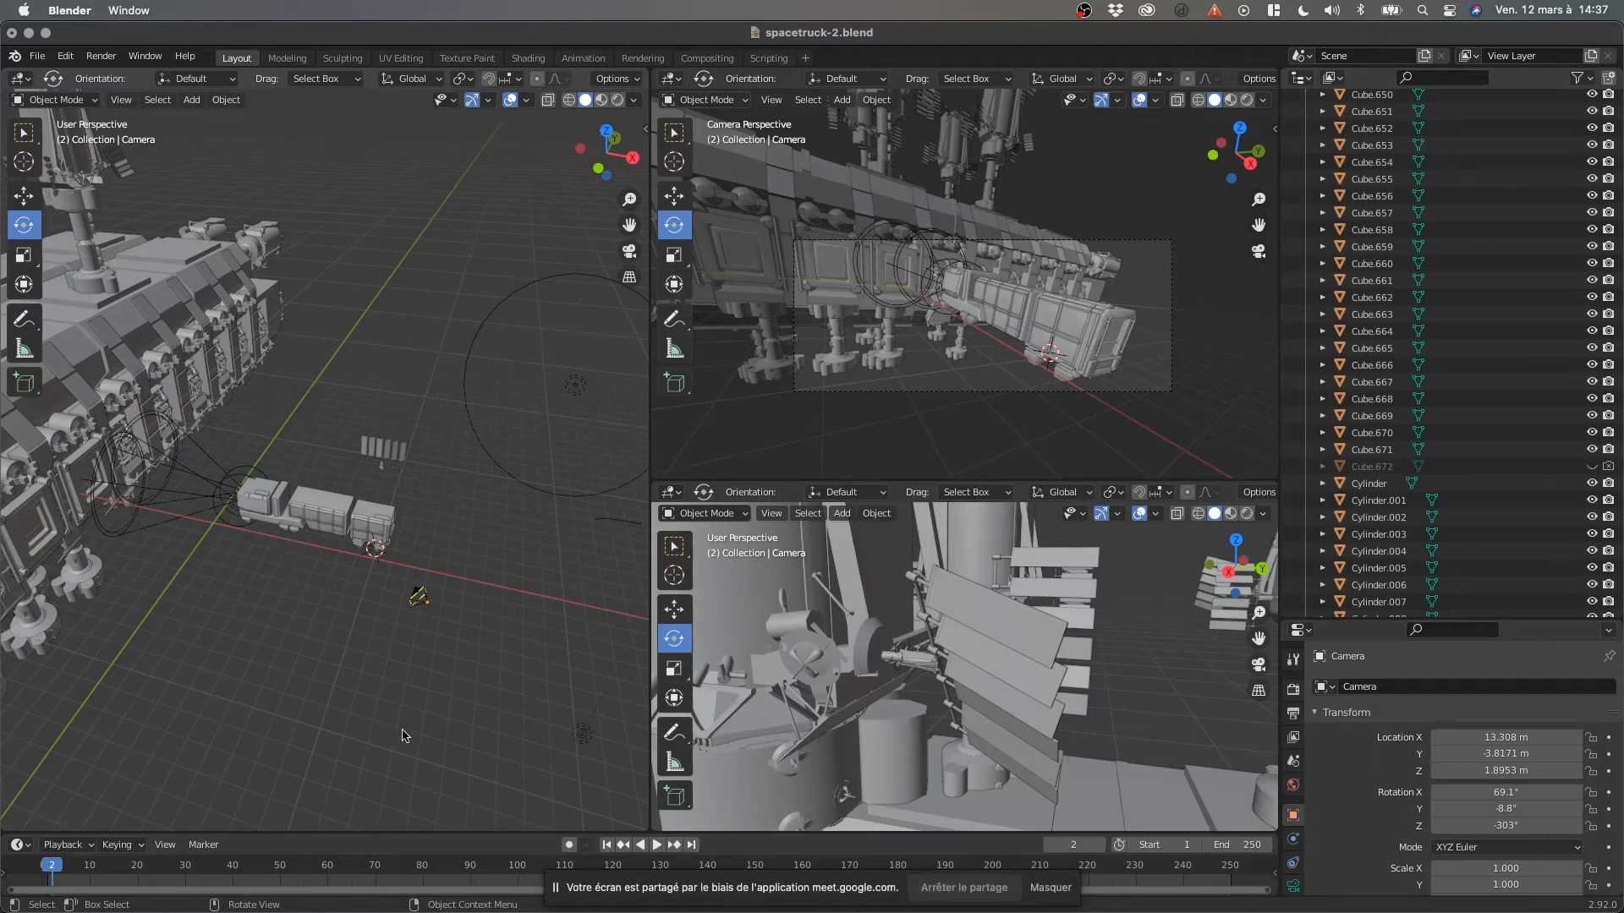
click(423, 604)
key(KP_Decimal)
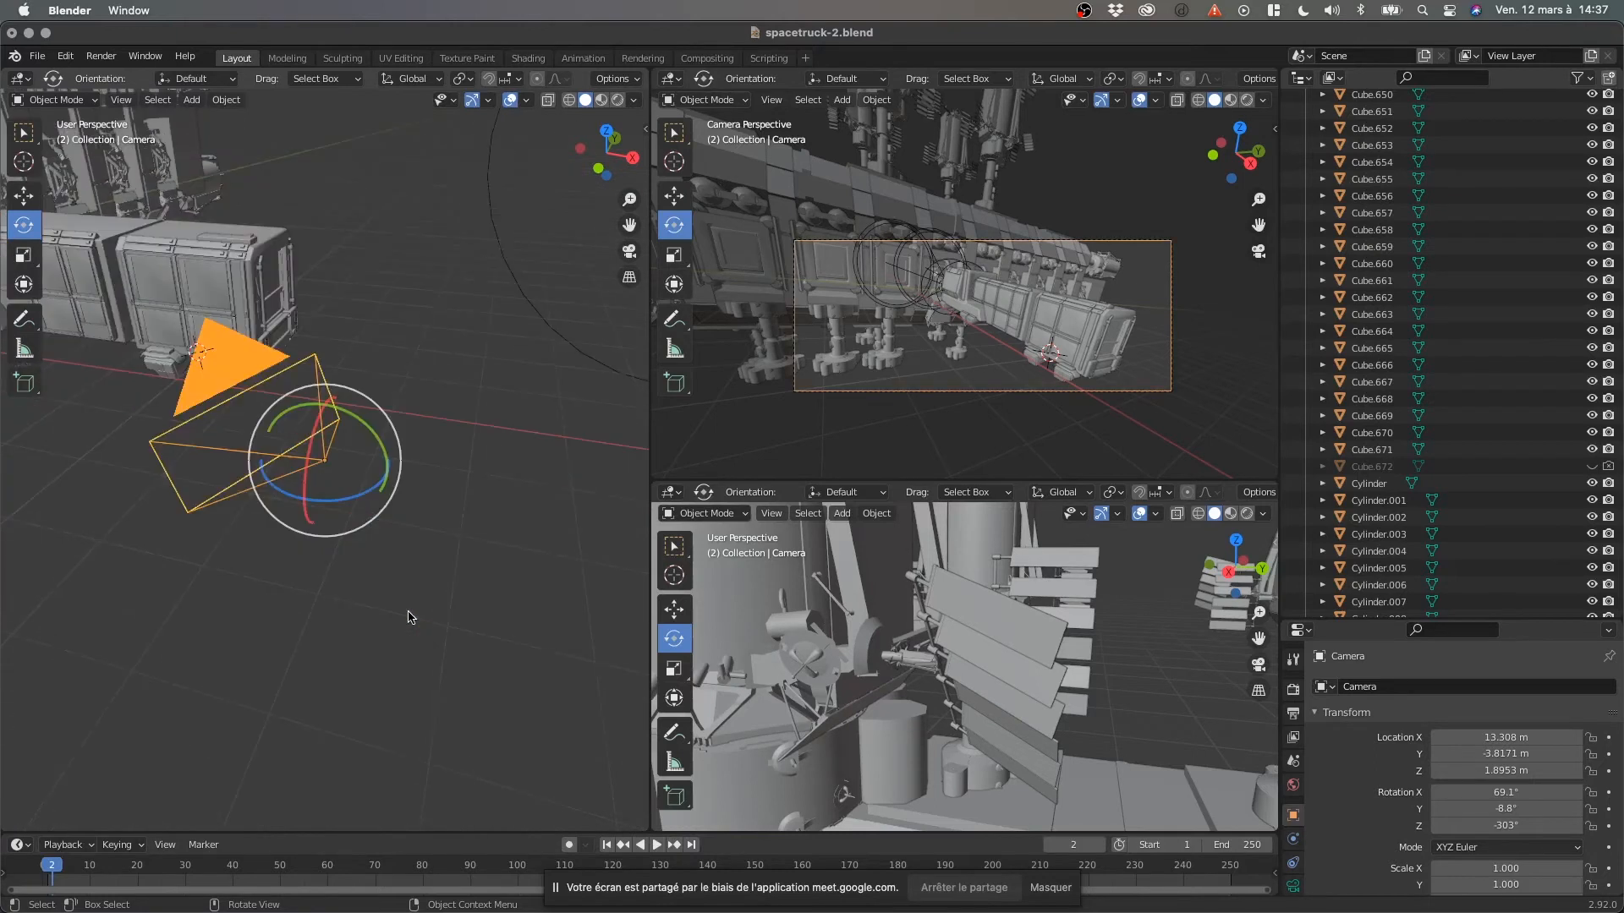
scroll(205, 337, down, 8)
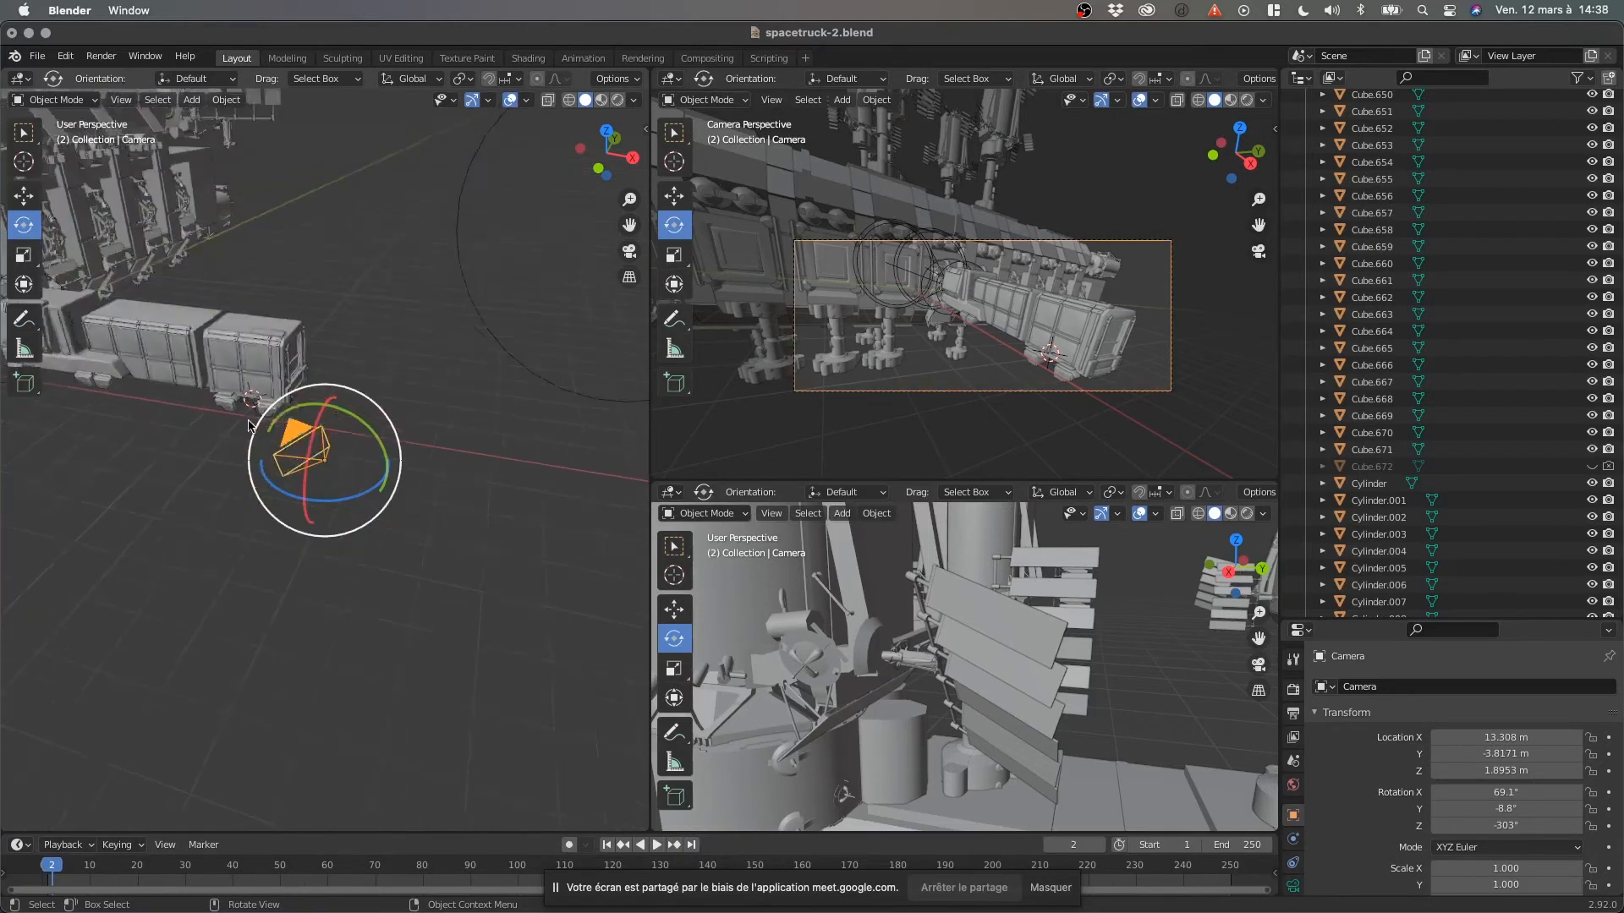
click(23, 197)
middle_drag(353, 348, 334, 362)
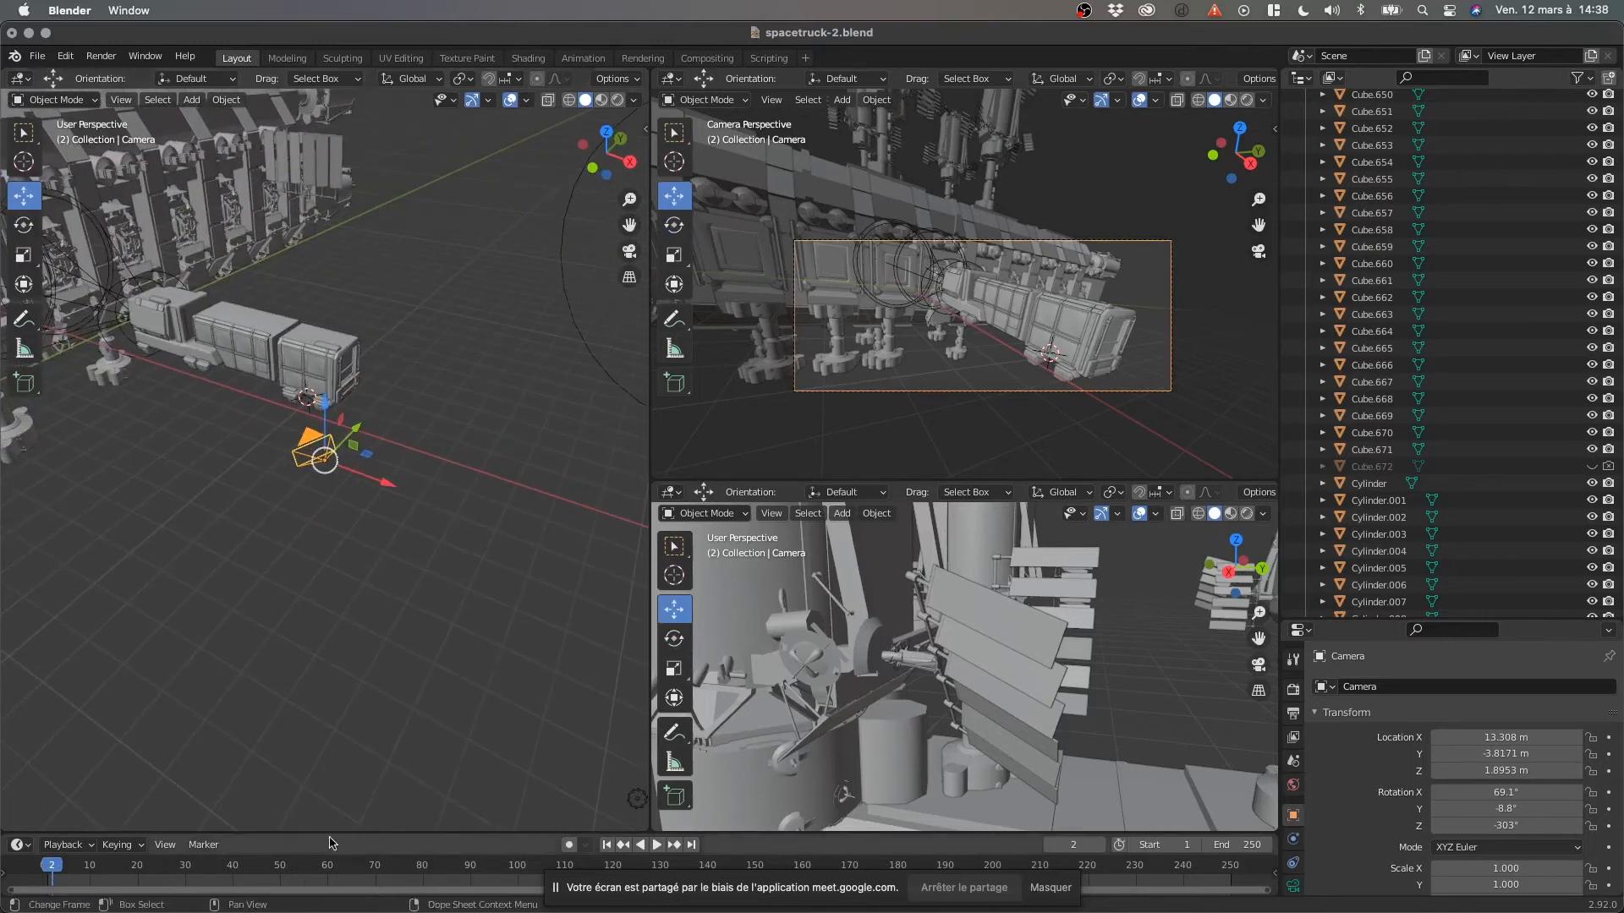
drag(372, 460, 378, 519)
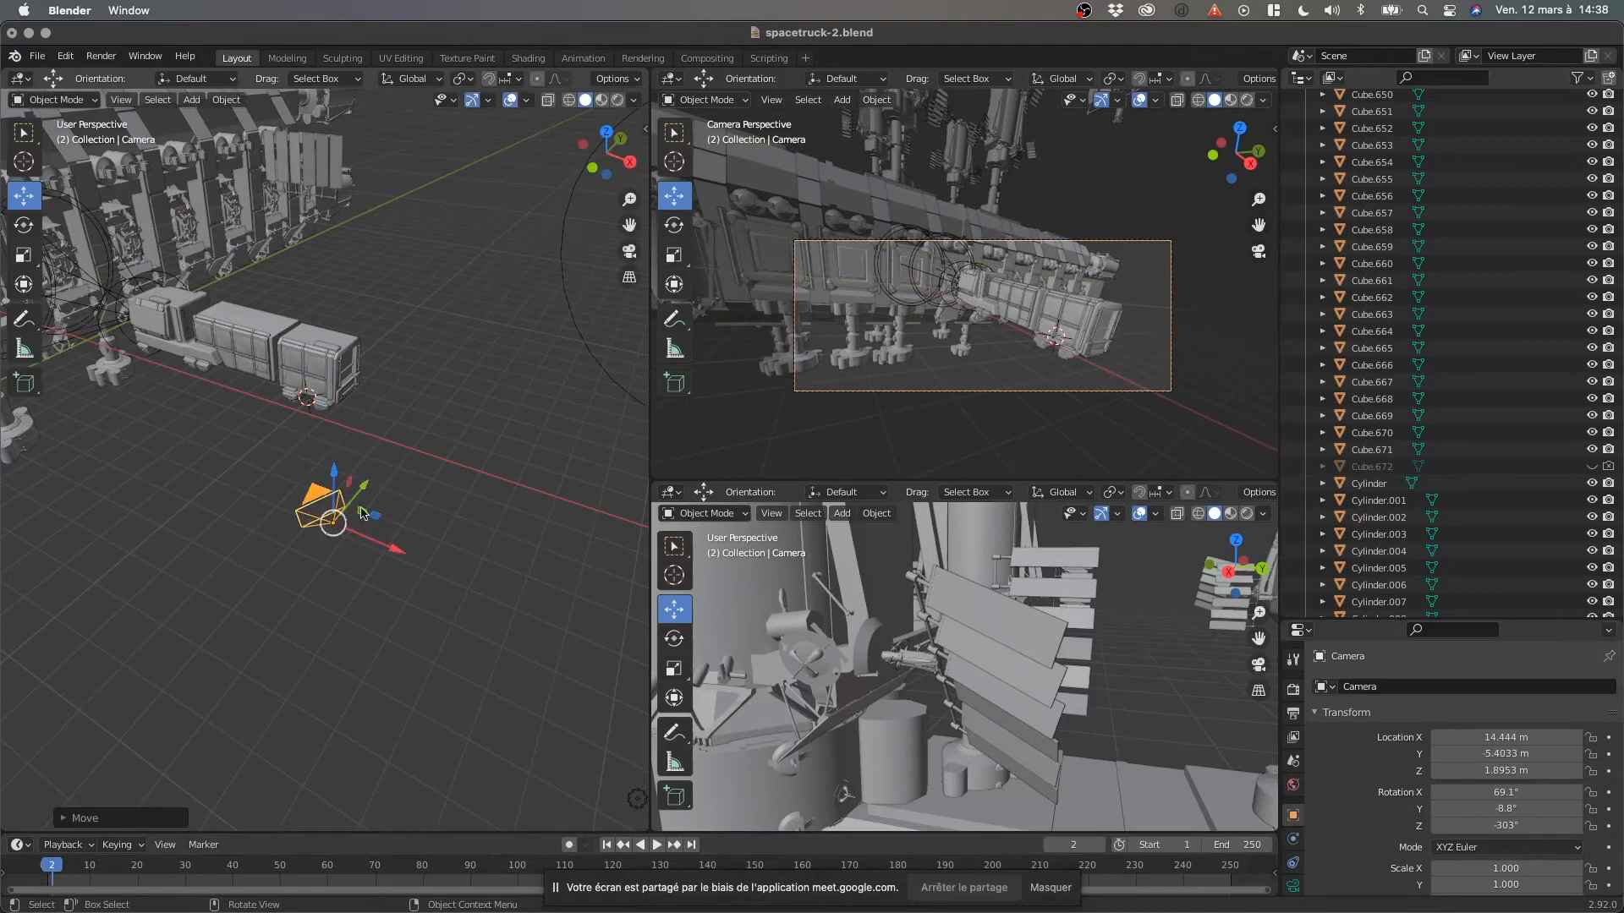
Rotate the camera to about -294° around Z to bring more of the station into the shot, and deselect it.
click(23, 225)
mouse_move(330, 573)
mouse_down()
mouse_move(300, 523)
mouse_move(330, 575)
mouse_up()
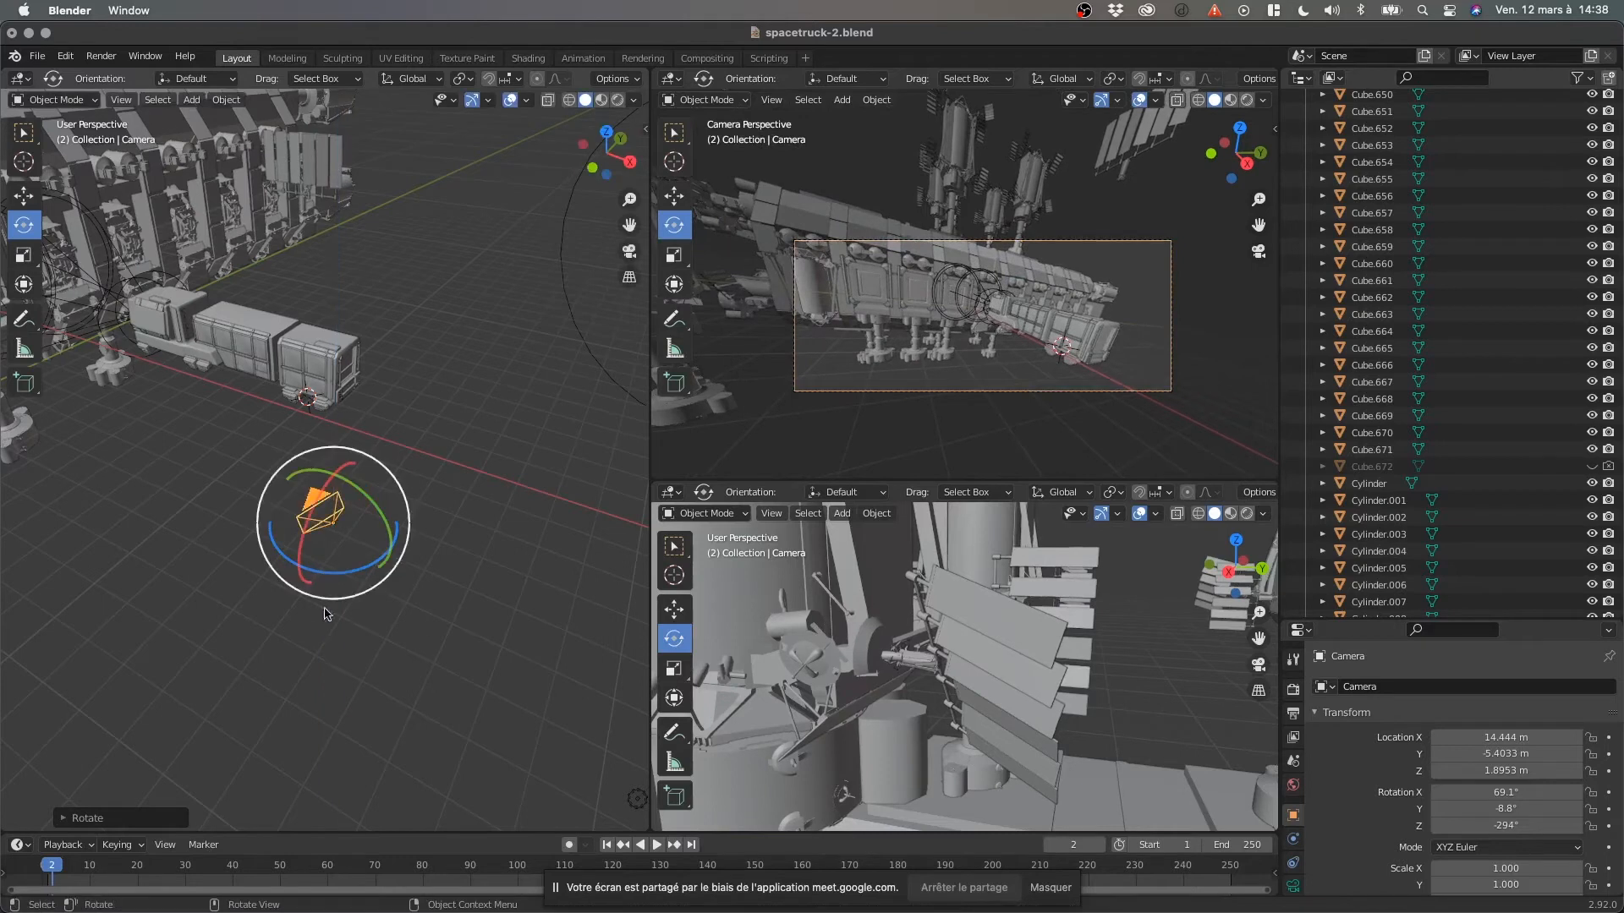
click(442, 689)
View the whole scene from the top, from the camera and spacetruck out to the distant point light.
scroll(420, 675, down, 3)
scroll(248, 575, down, 5)
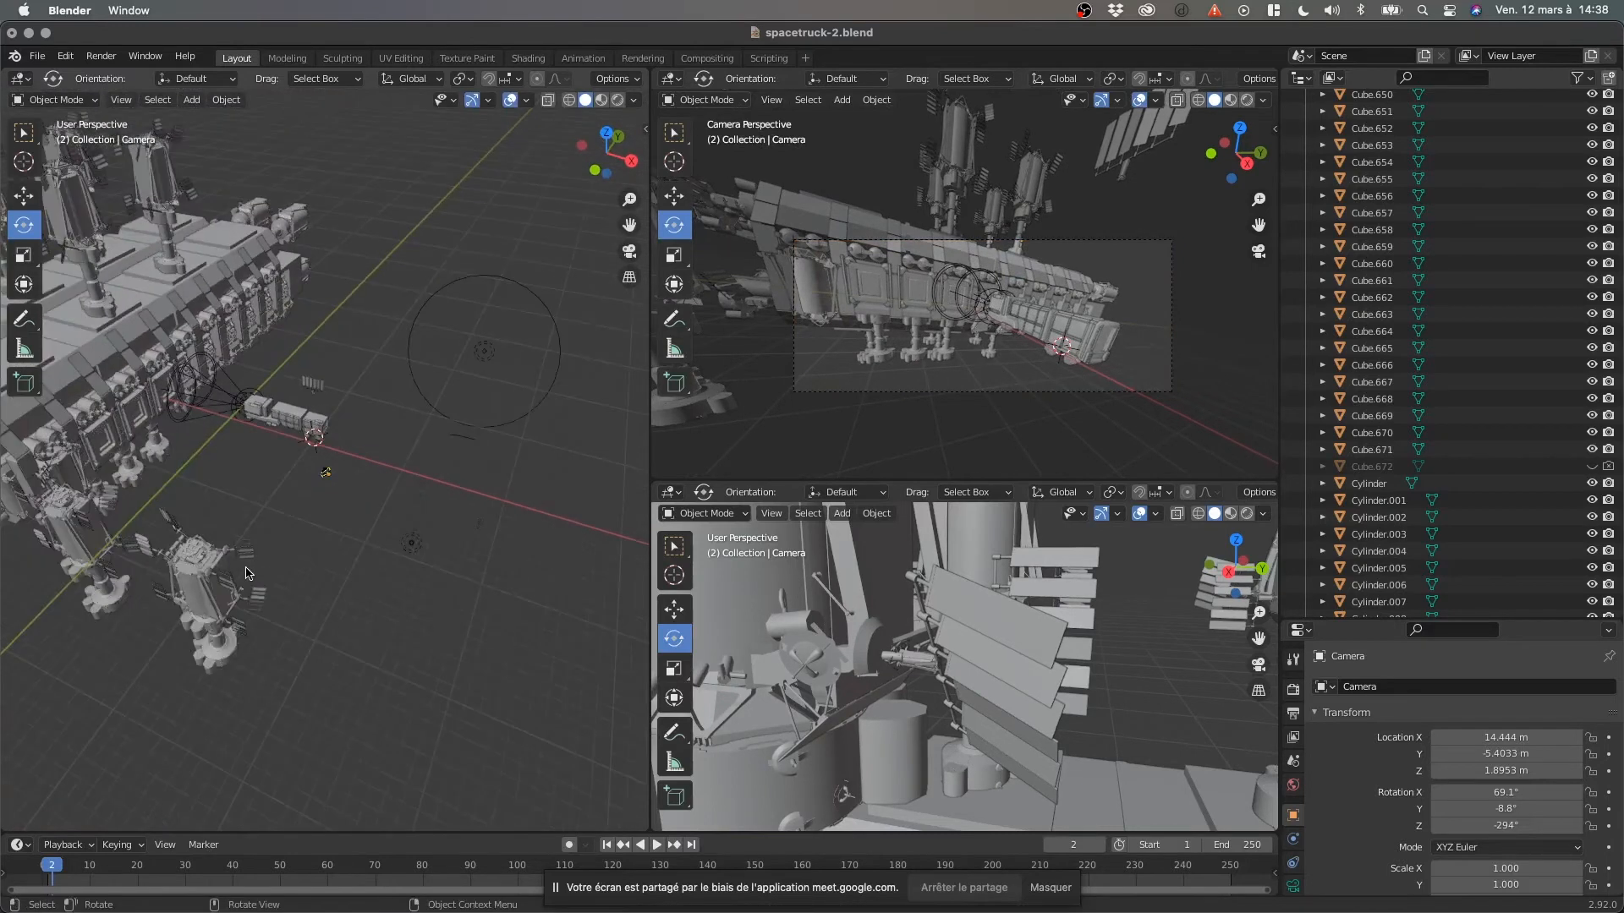
key(KP_7)
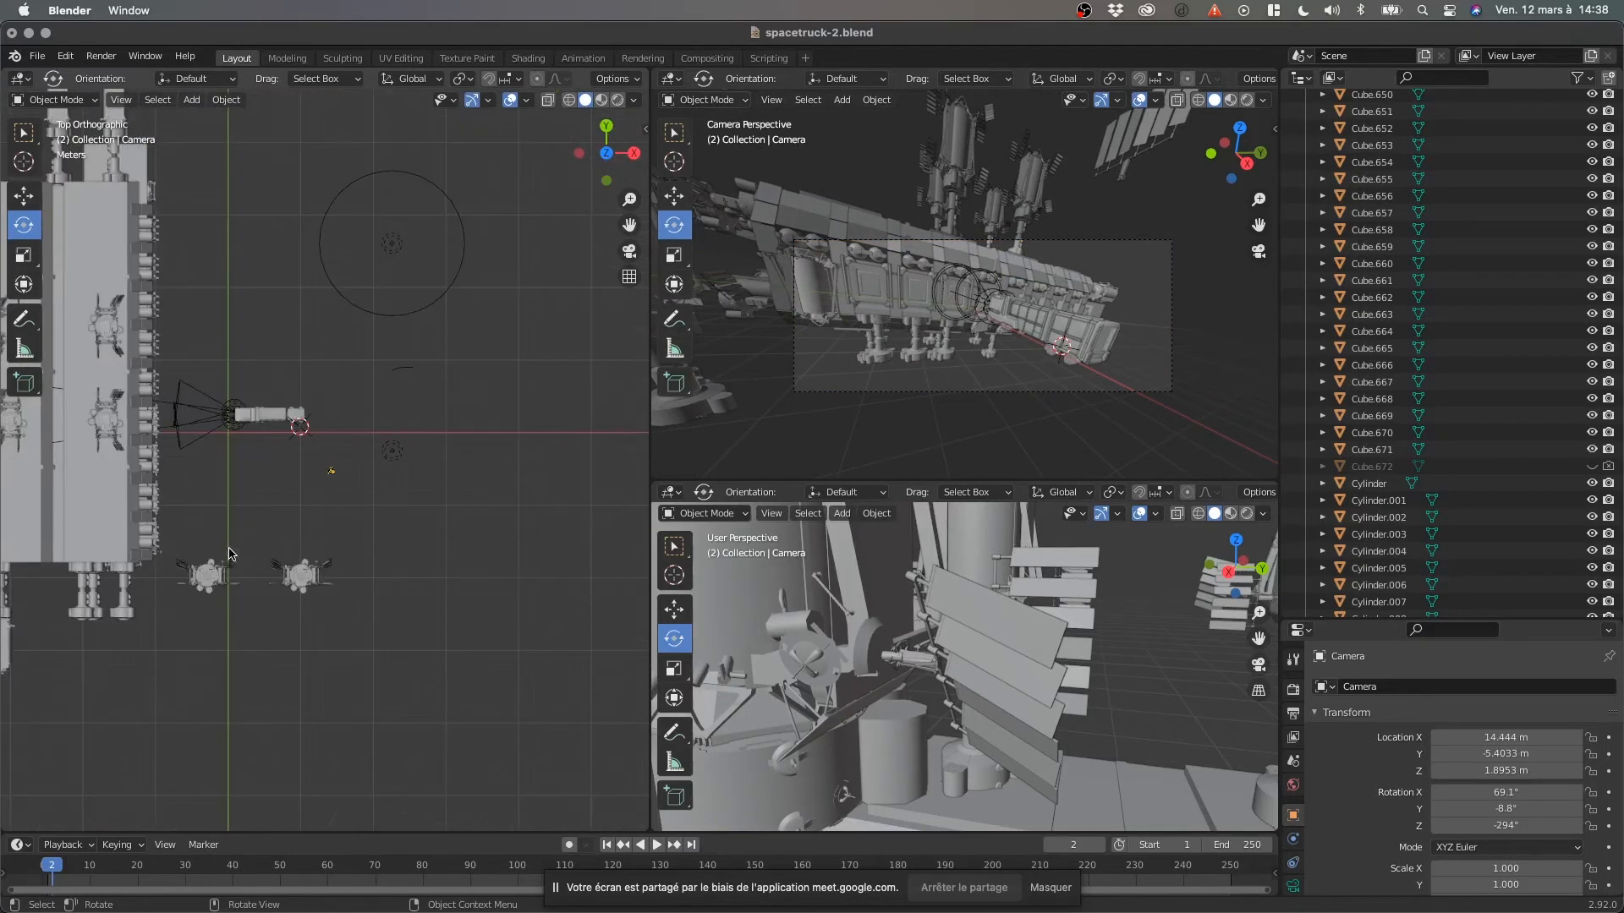
scroll(401, 526, down, 4)
scroll(398, 522, down, 4)
shift+middle_drag(246, 525, 321, 595)
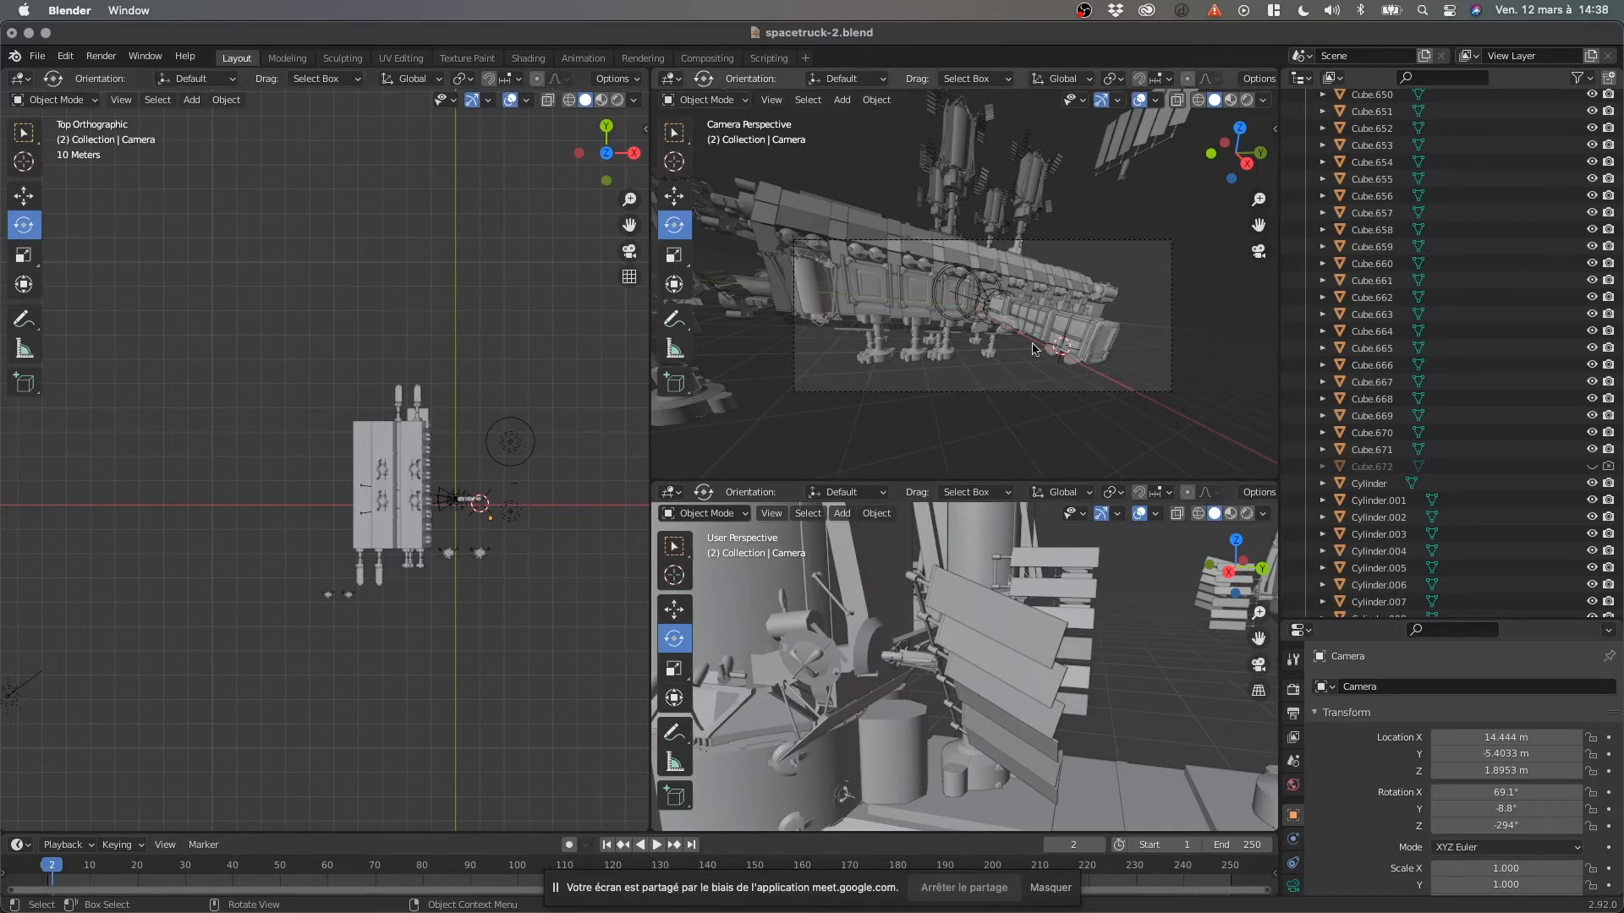
Switch to Chrome, show the Space truck main shape research post from the artist's own Instagram profile, and return to Blender.
key(ctrl+Up)
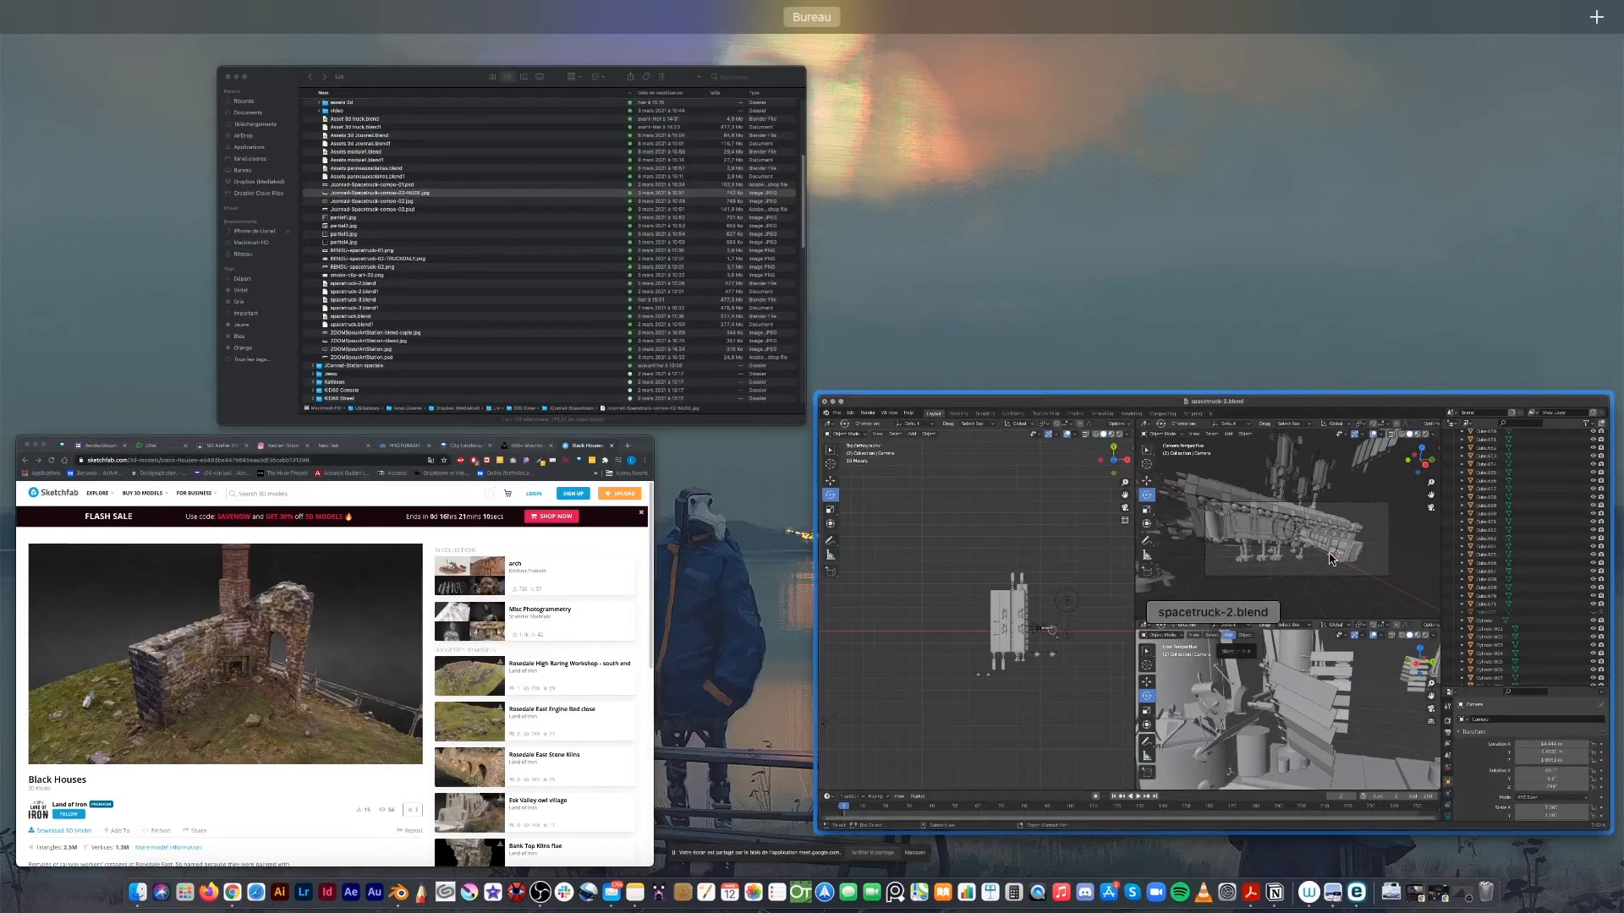
click(595, 565)
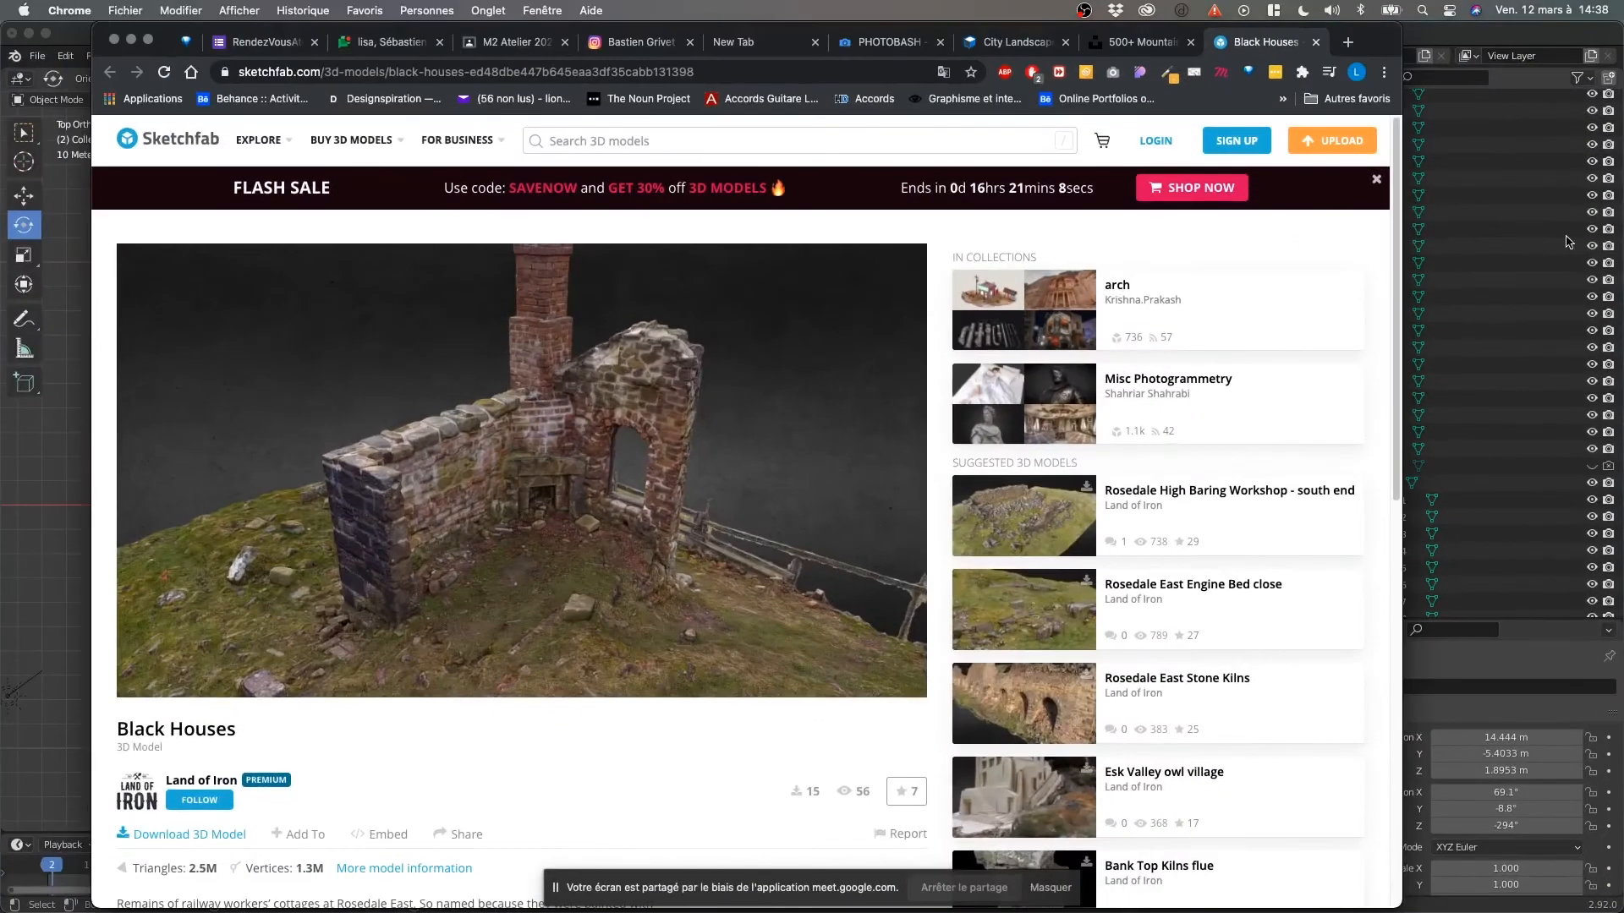
click(648, 44)
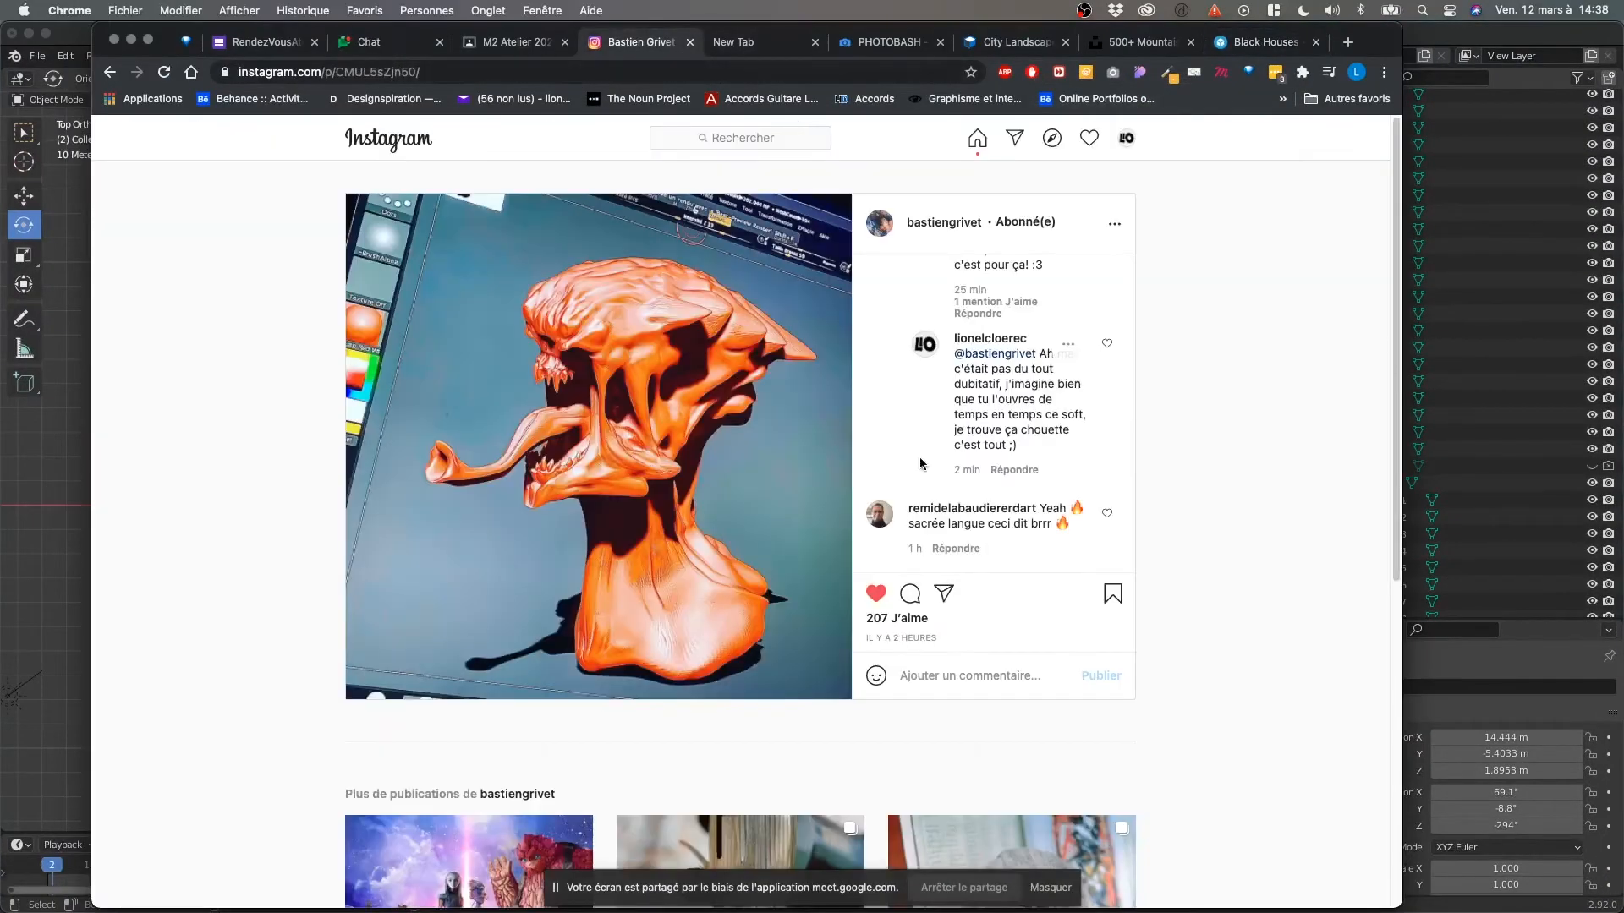
click(1127, 139)
click(1016, 176)
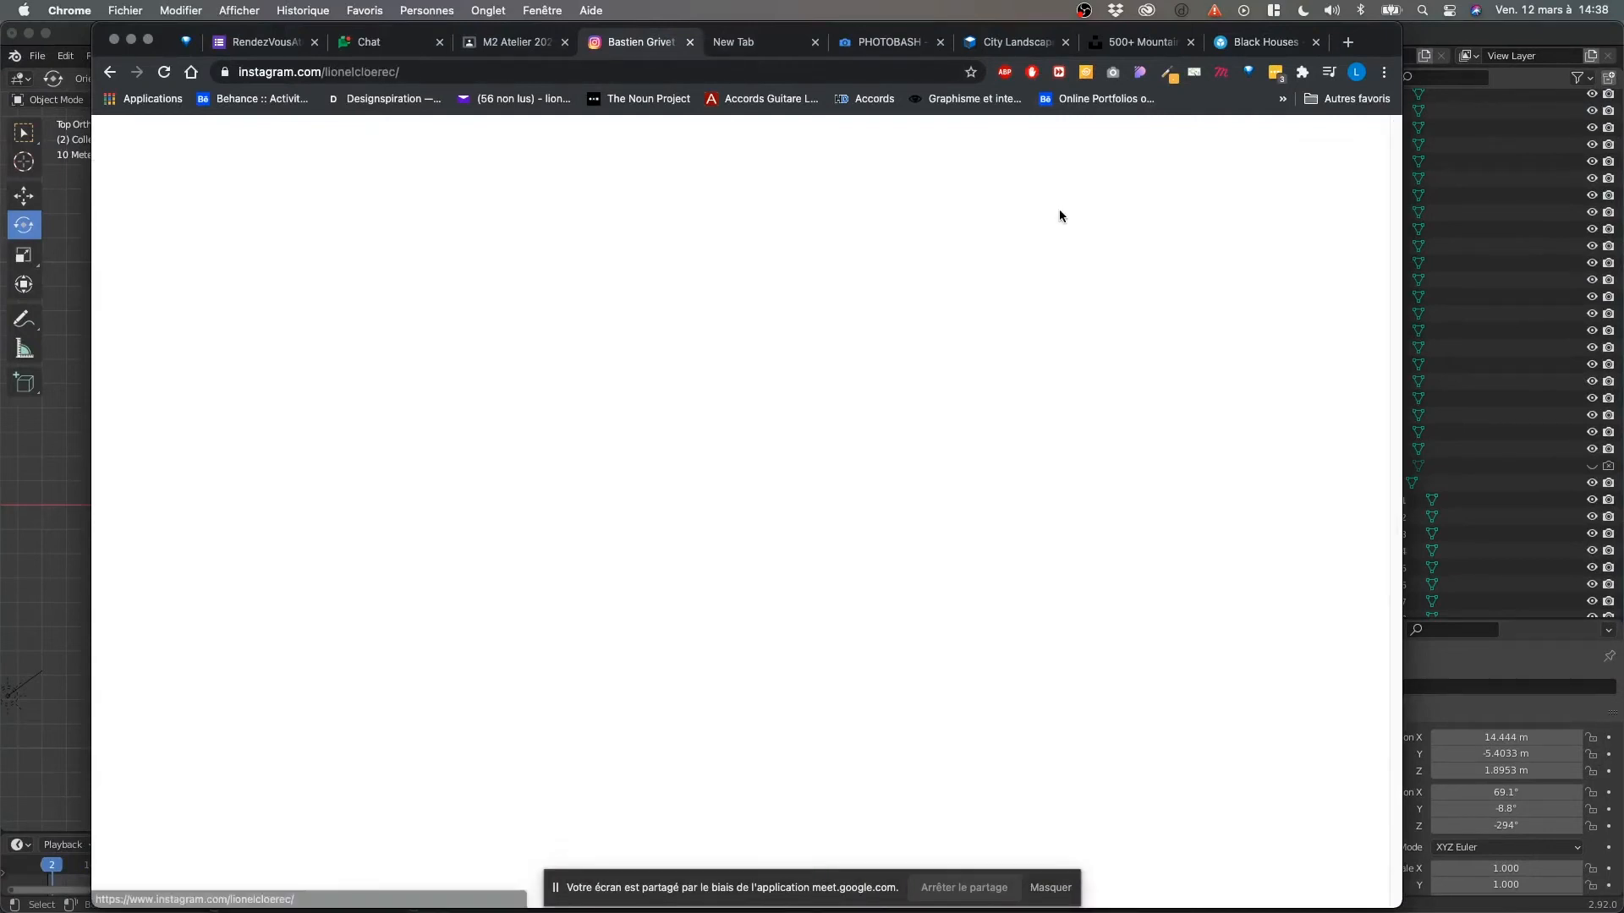
scroll(1069, 454, down, 3)
click(1005, 647)
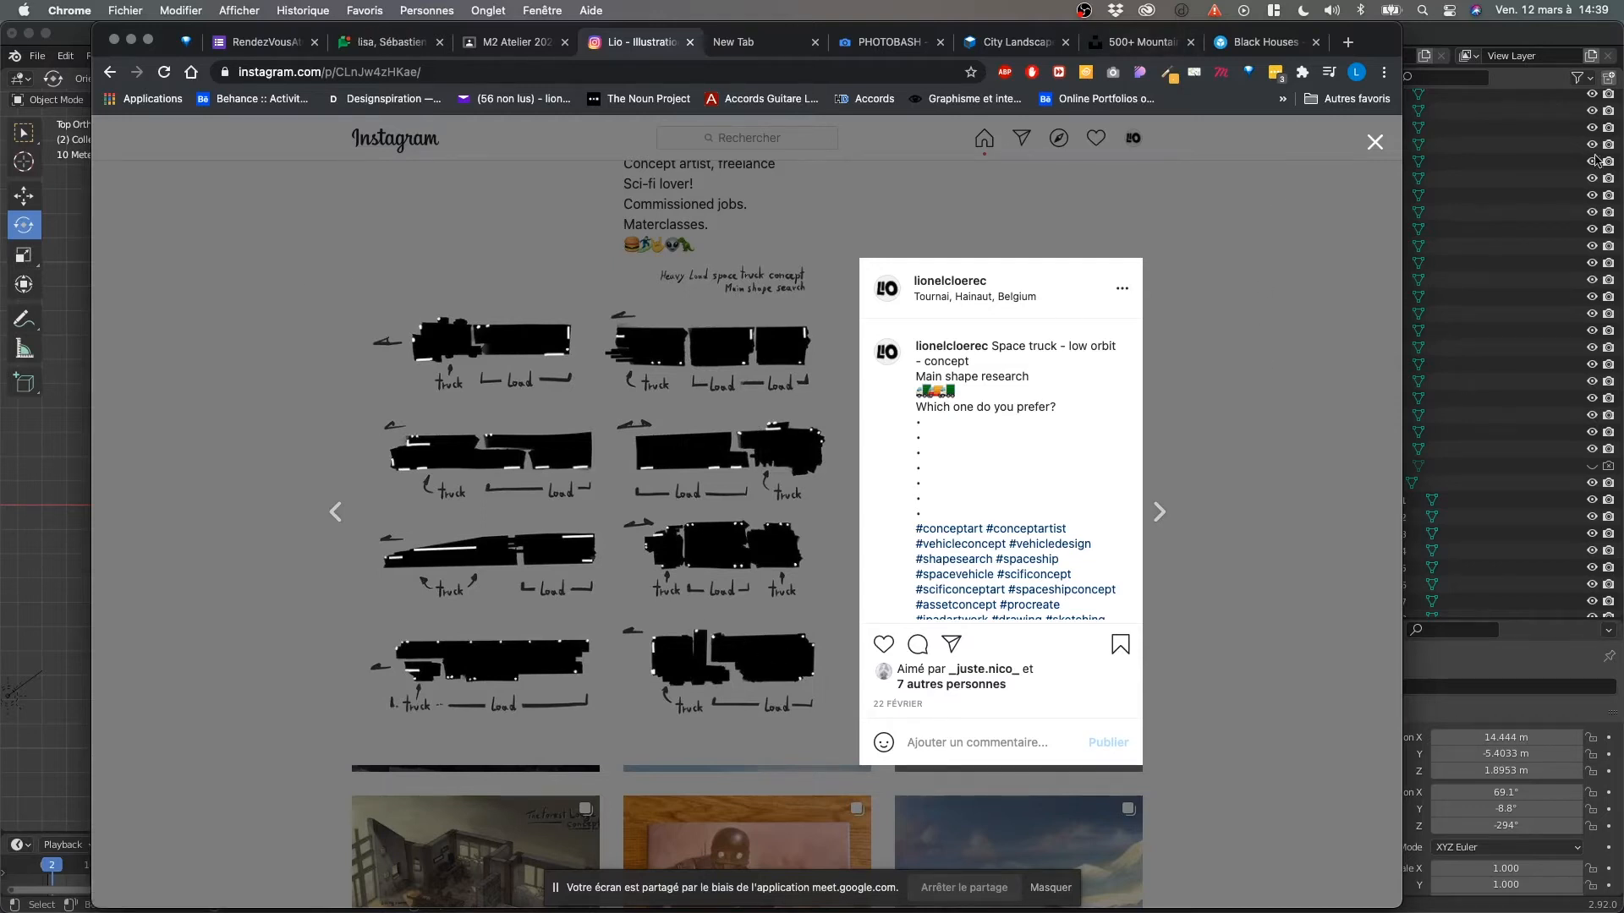
click(1504, 35)
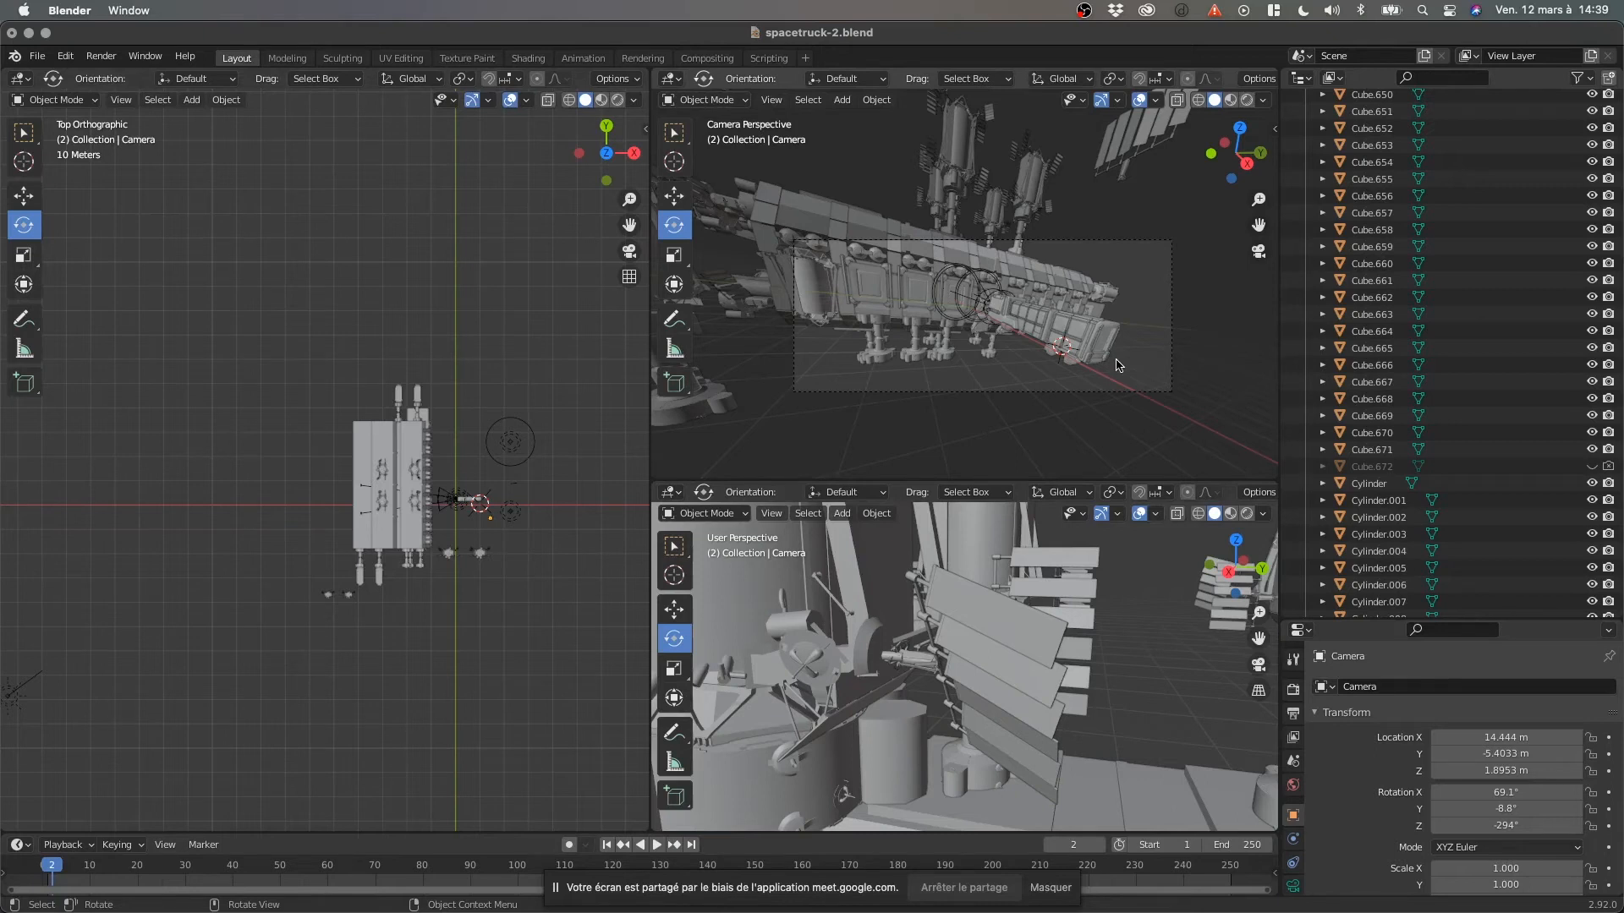
Switch to Finder and preview the finished composition Jconrad-Spacetruck-compo-02-NUDE.jpg.
key(ctrl+Up)
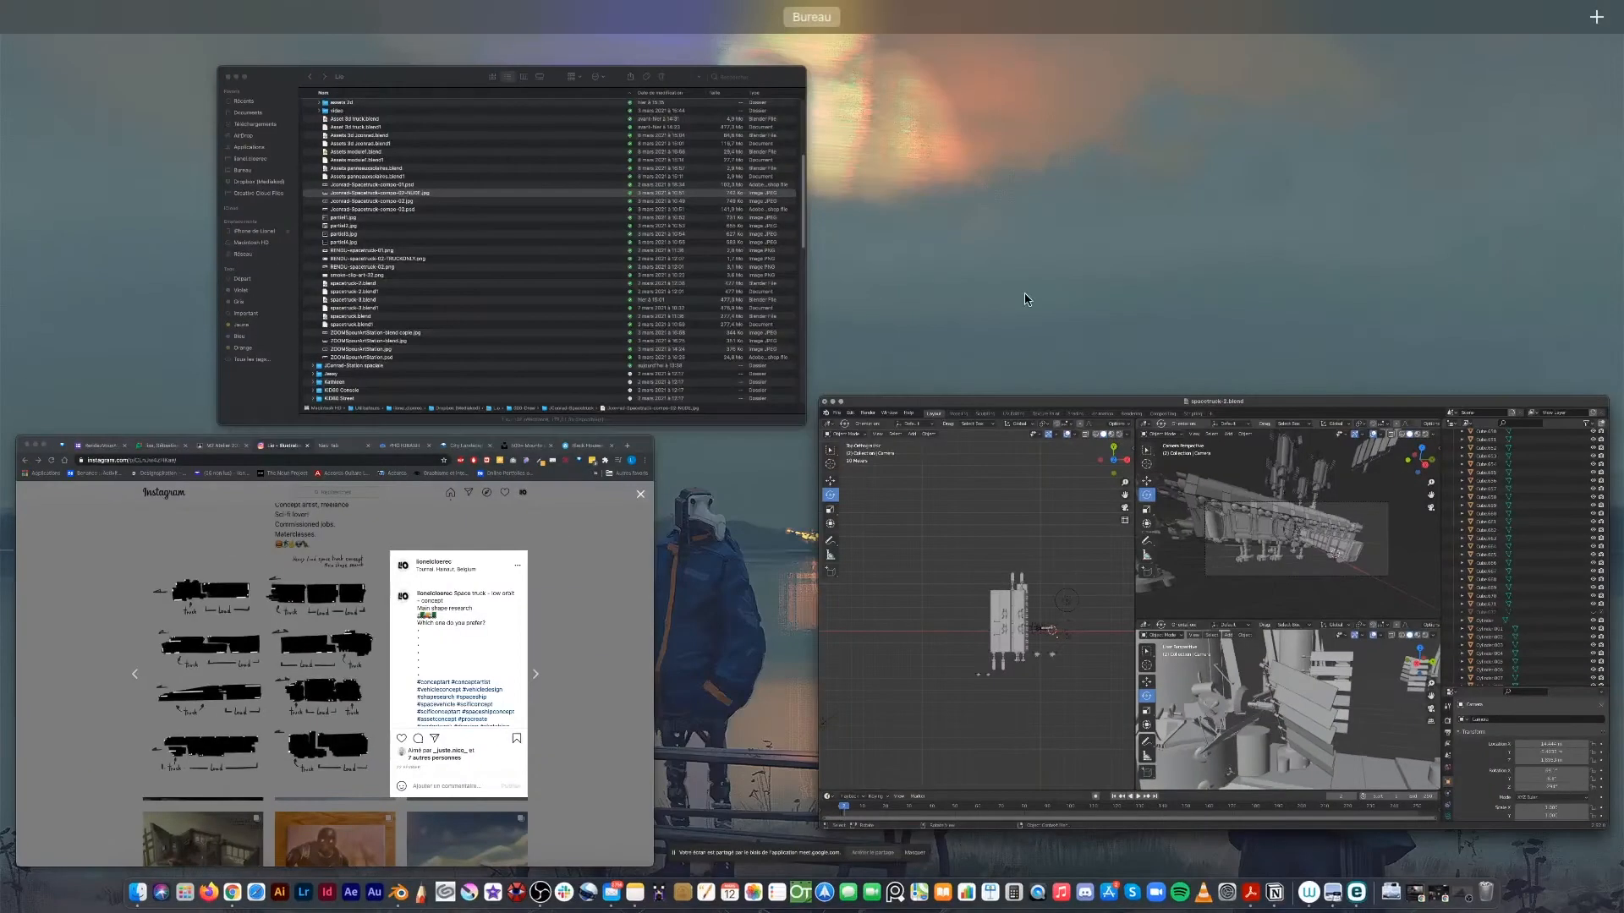
click(460, 344)
key(space)
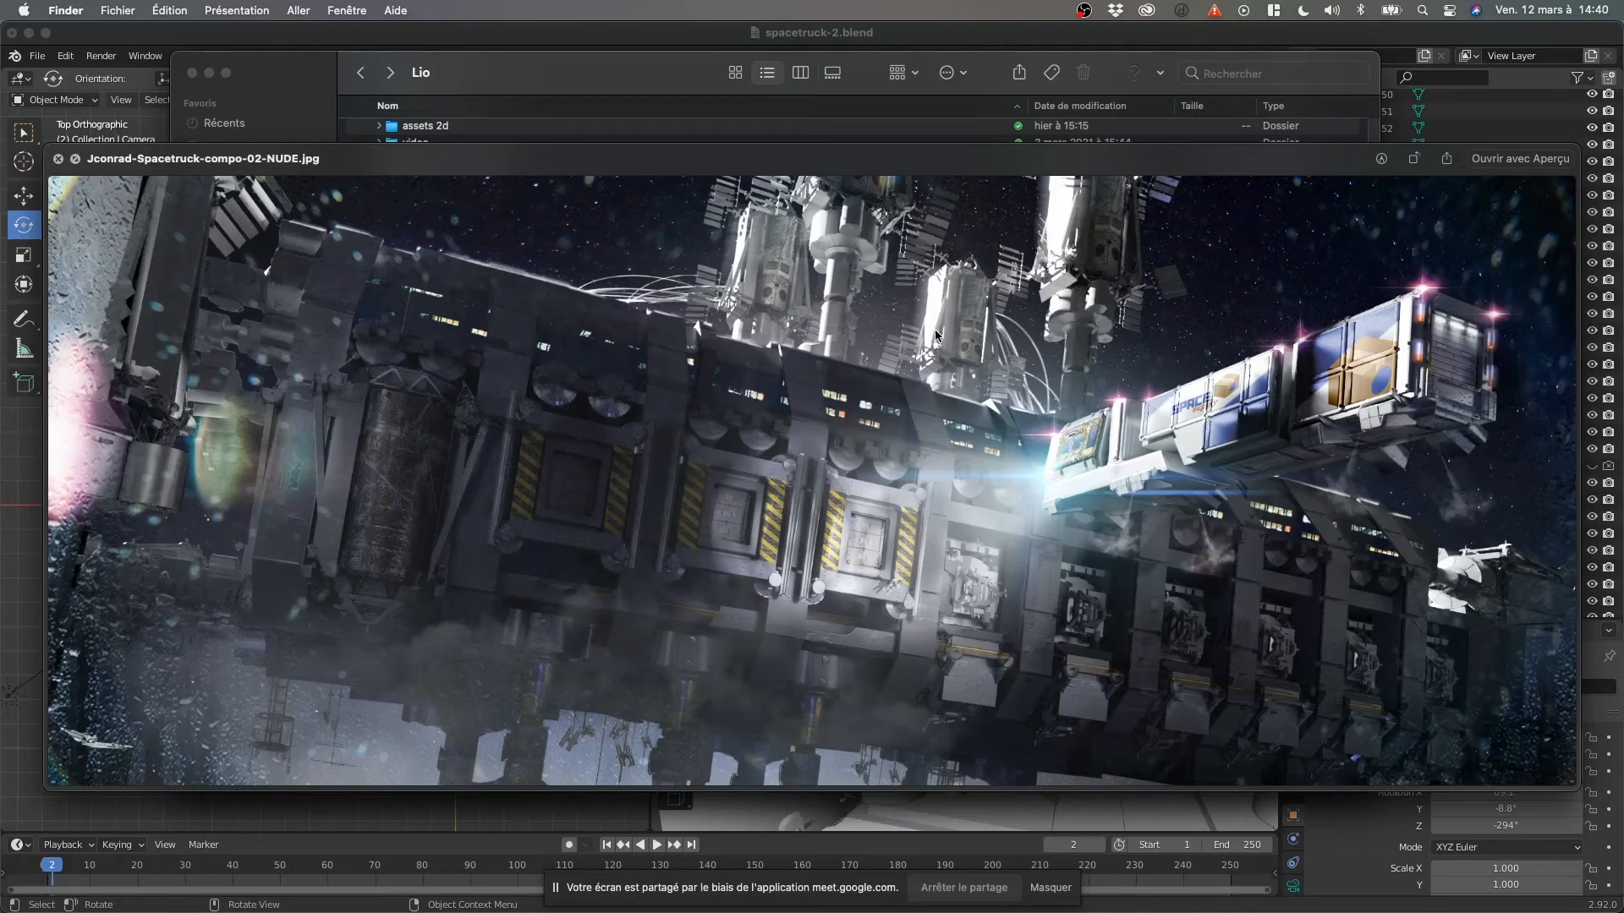
click(58, 159)
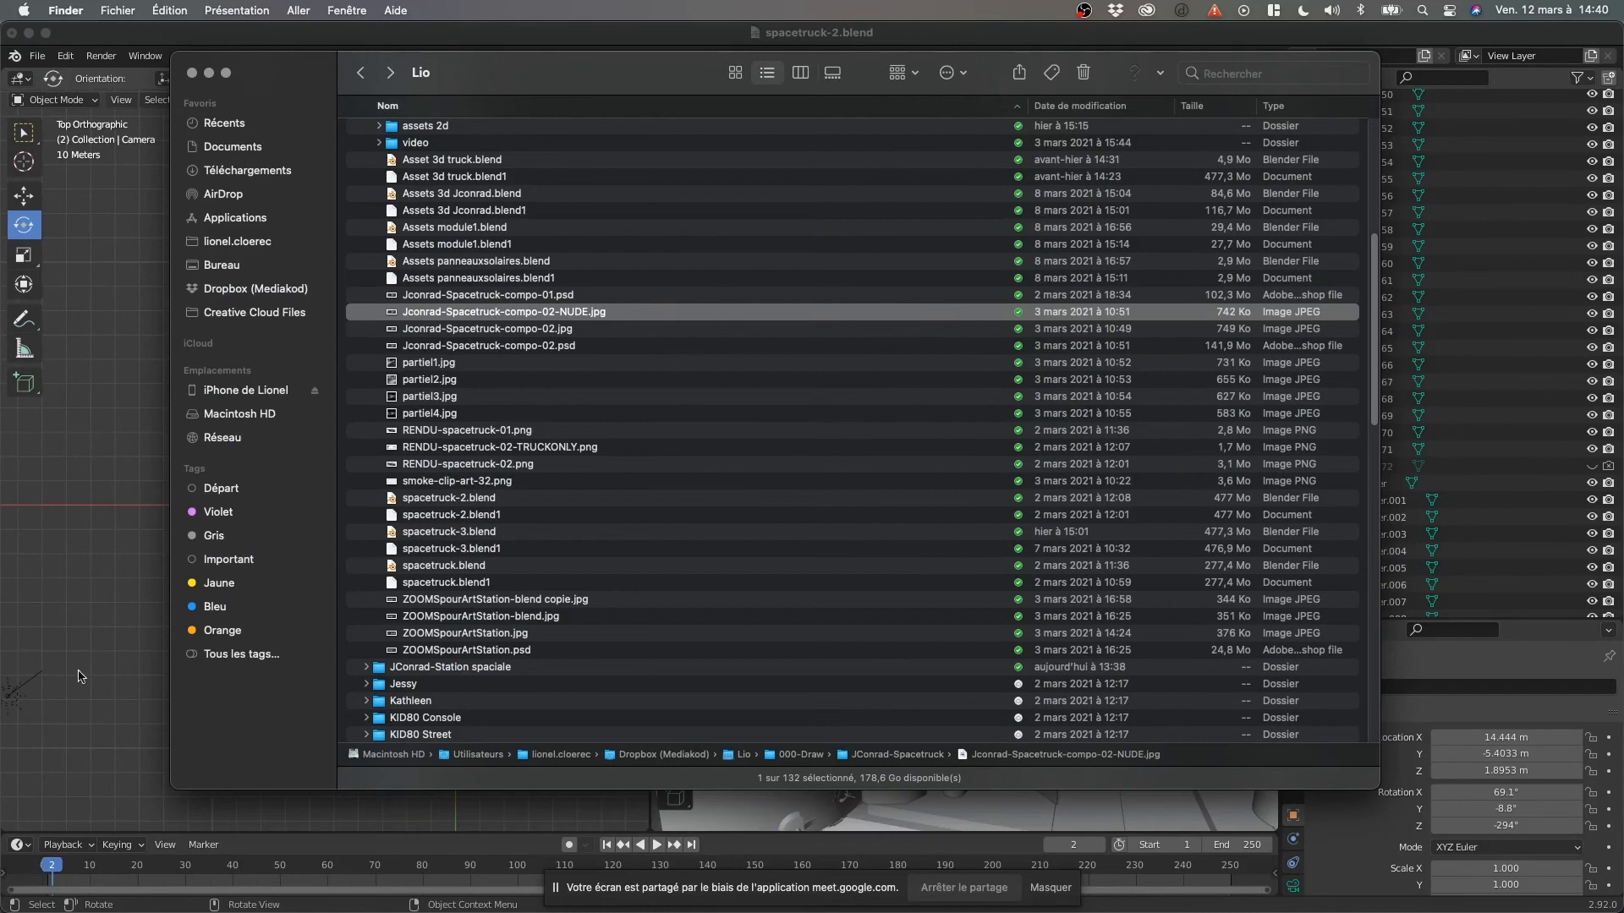
Return to Blender, select the distant point light, and switch the camera view to Rendered shading.
click(101, 674)
middle_drag(232, 666, 234, 442)
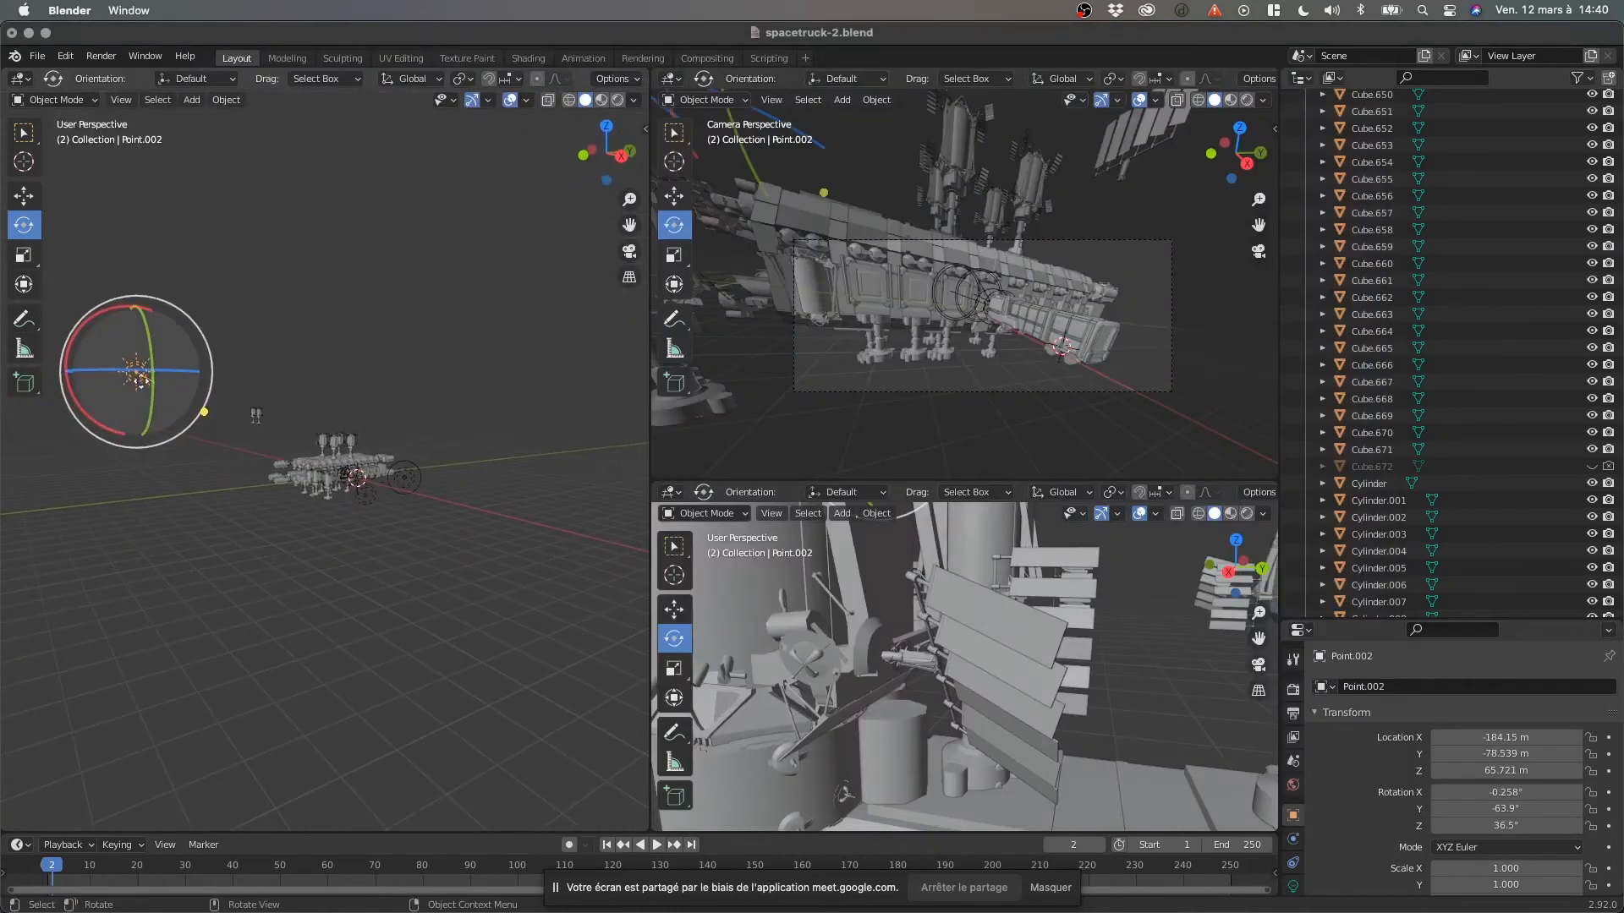
middle_drag(199, 515, 170, 551)
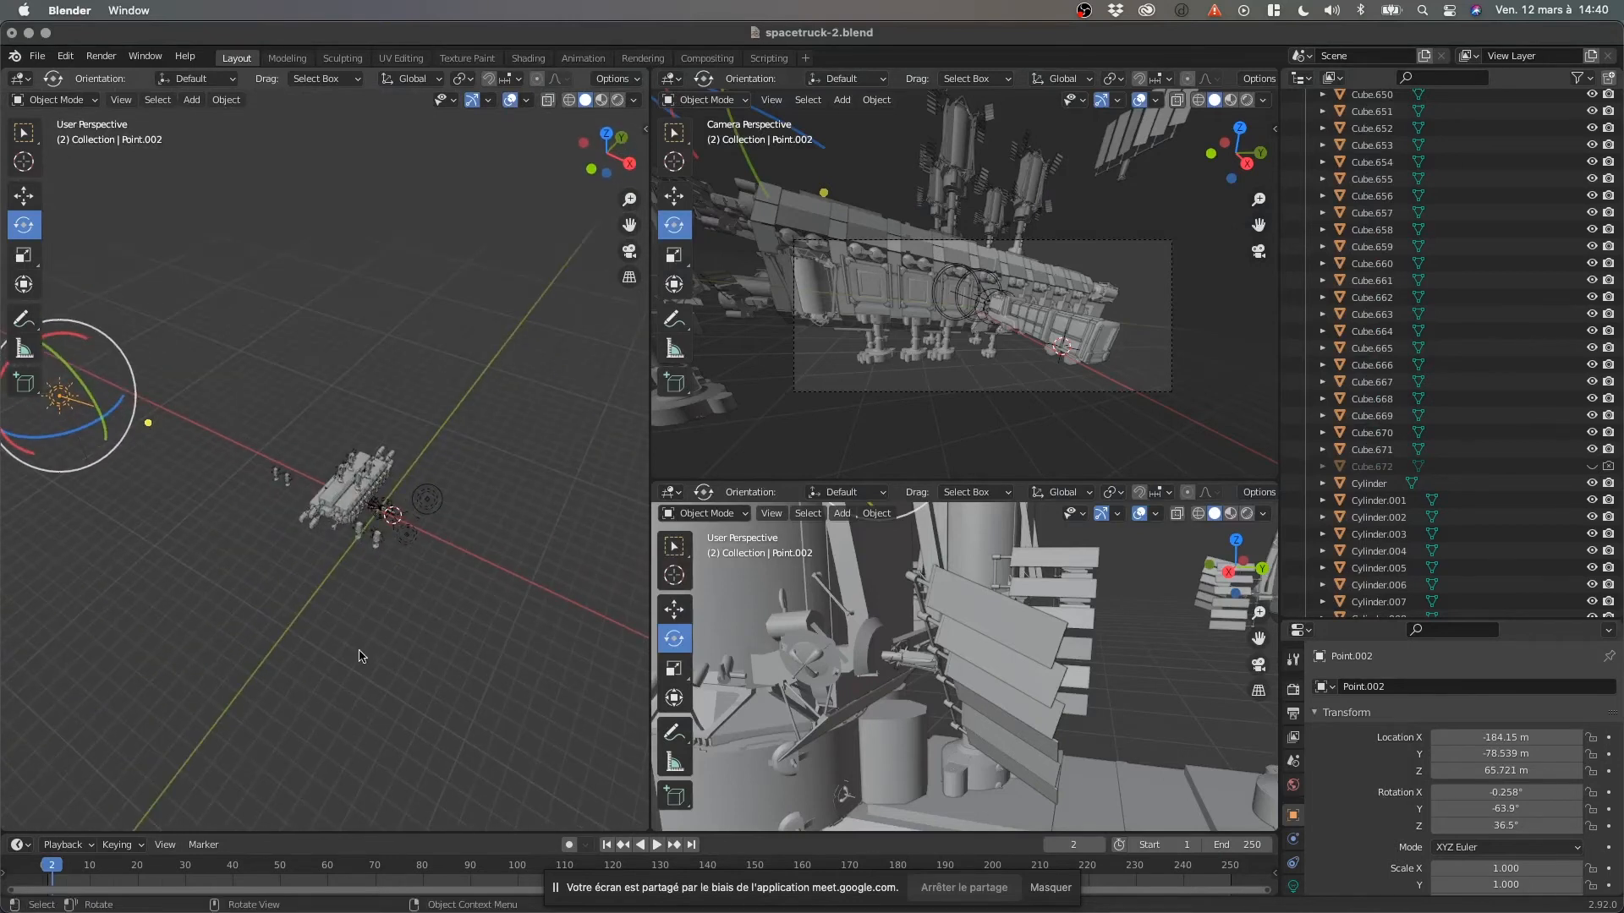
key(z)
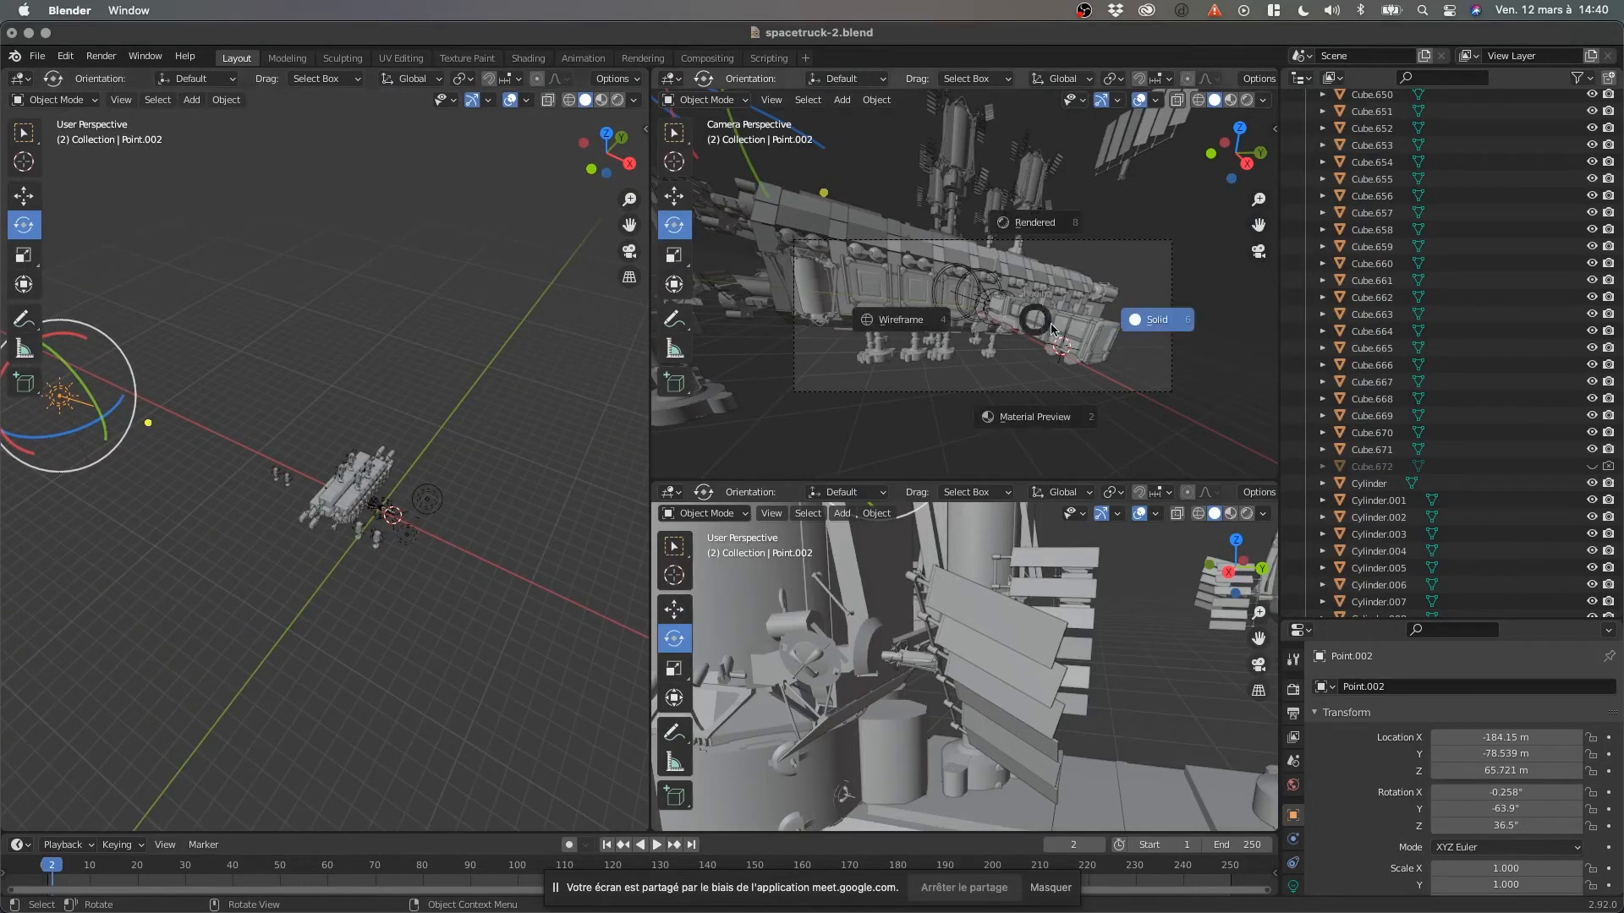
click(1048, 232)
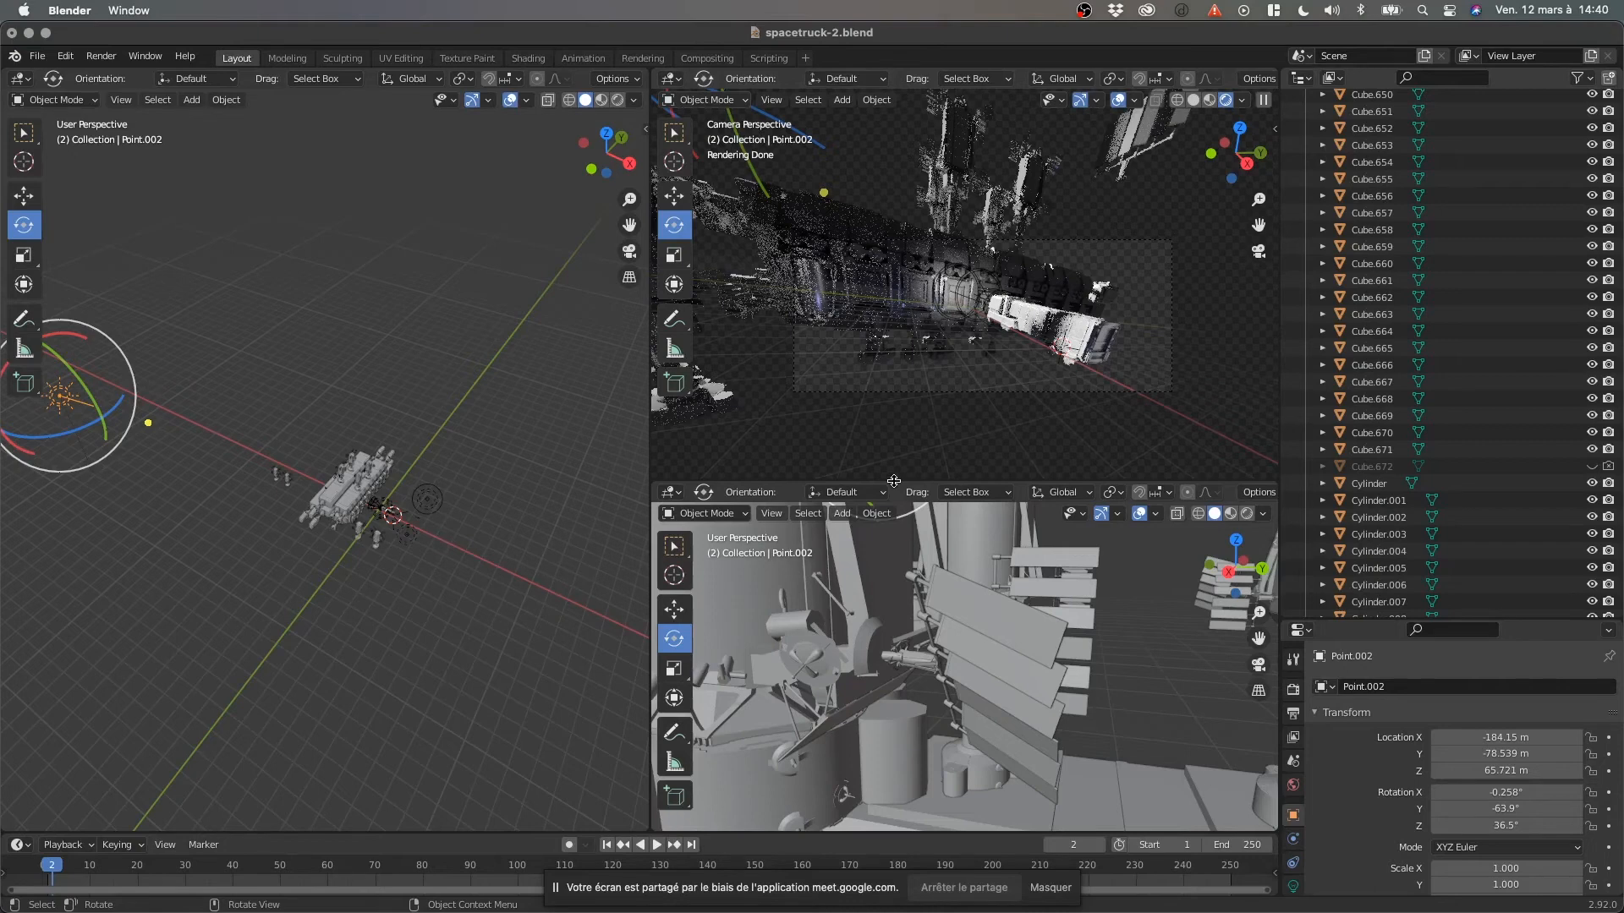
Preview Jconrad-Spacetruck-compo-02-NUDE.jpg in Finder again to compare its lighting with the rendered camera view.
key(ctrl+Up)
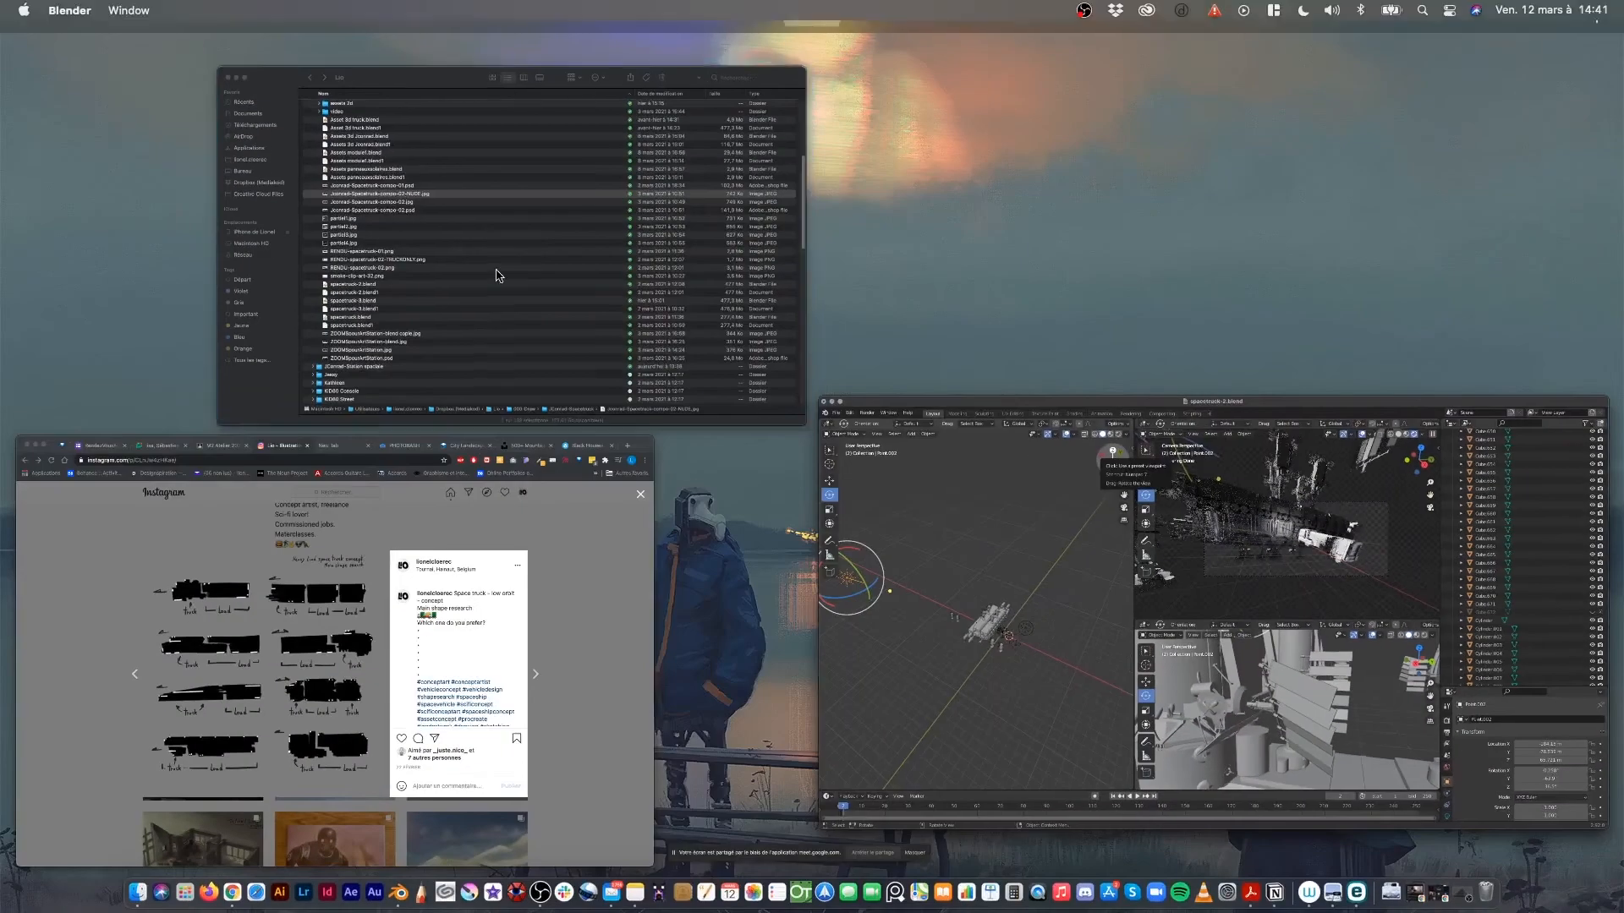
click(497, 273)
key(space)
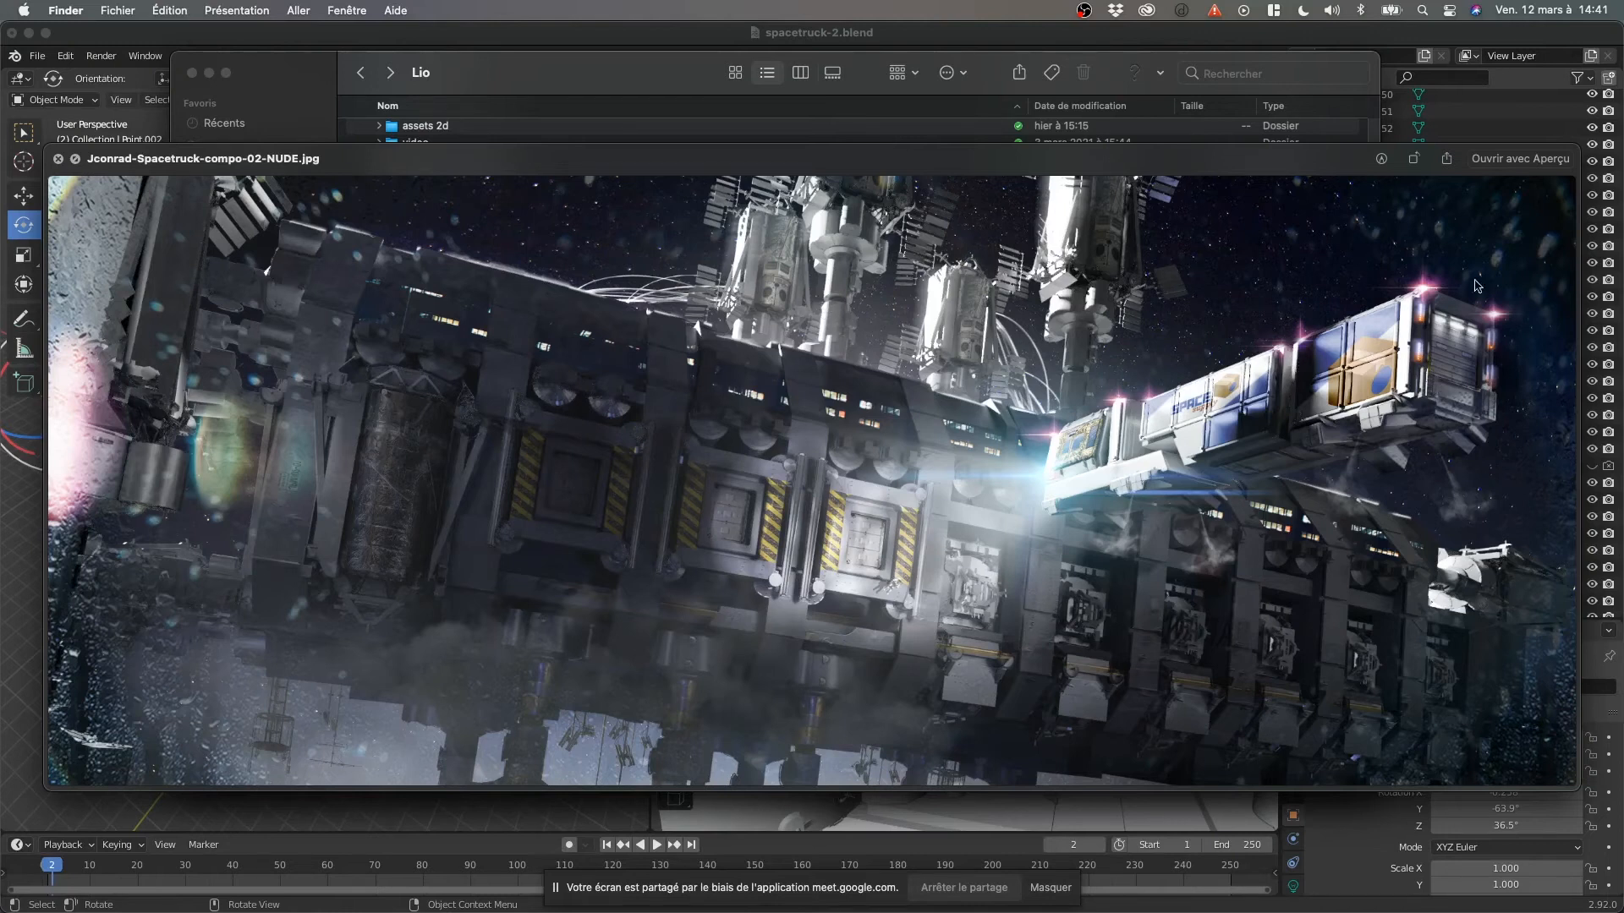
key(space)
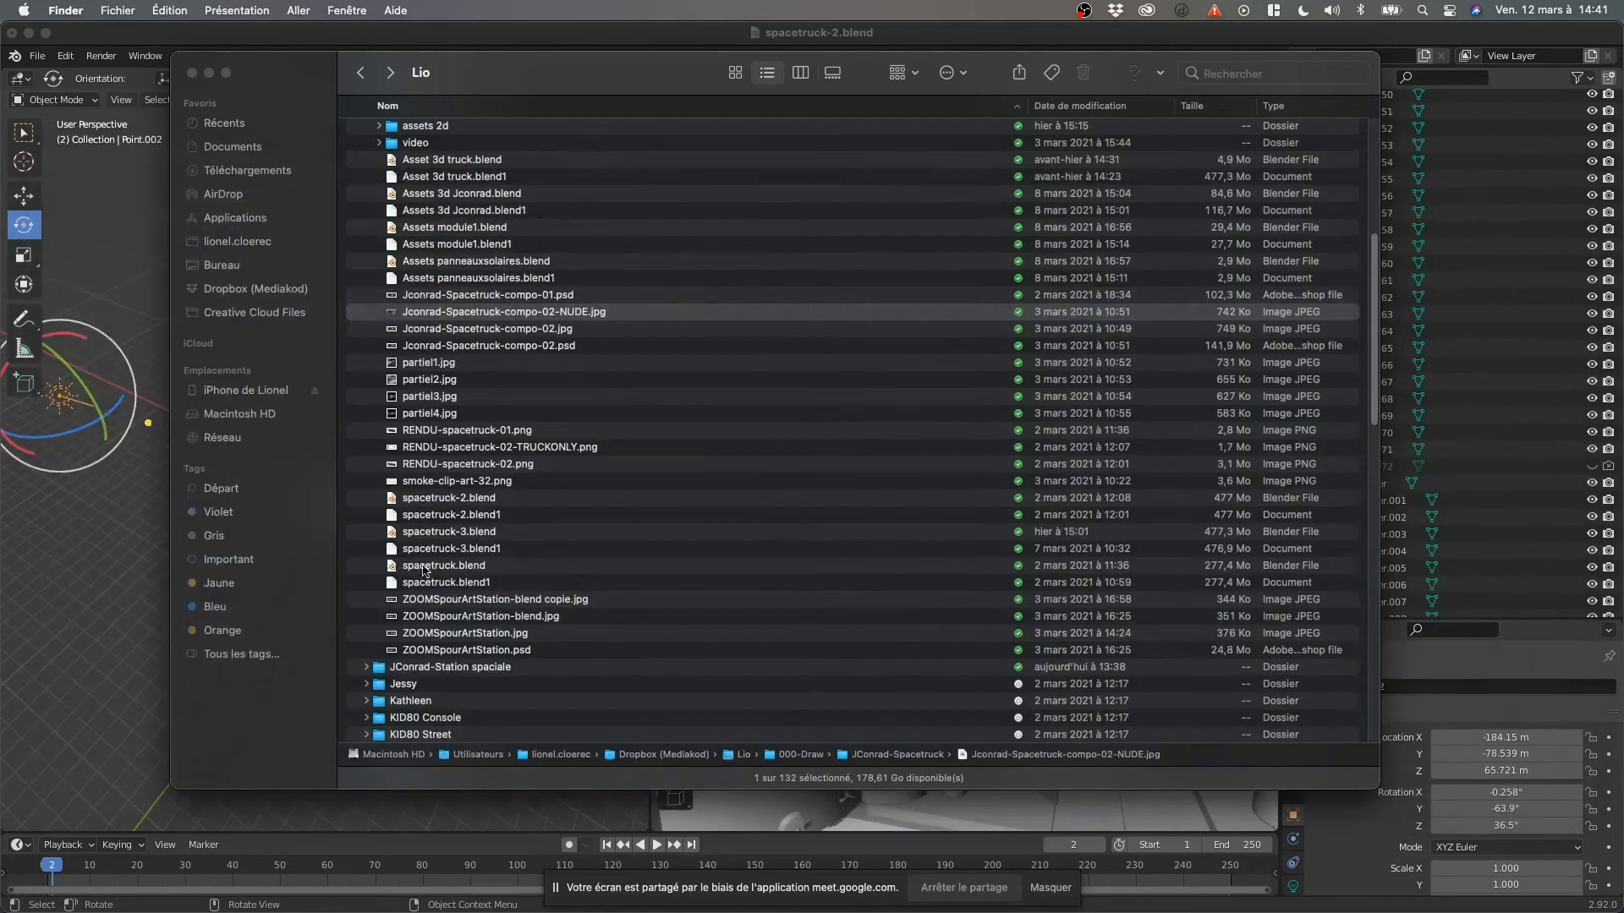
Return to Blender, select the distant point light, and examine its position relative to the station.
click(78, 646)
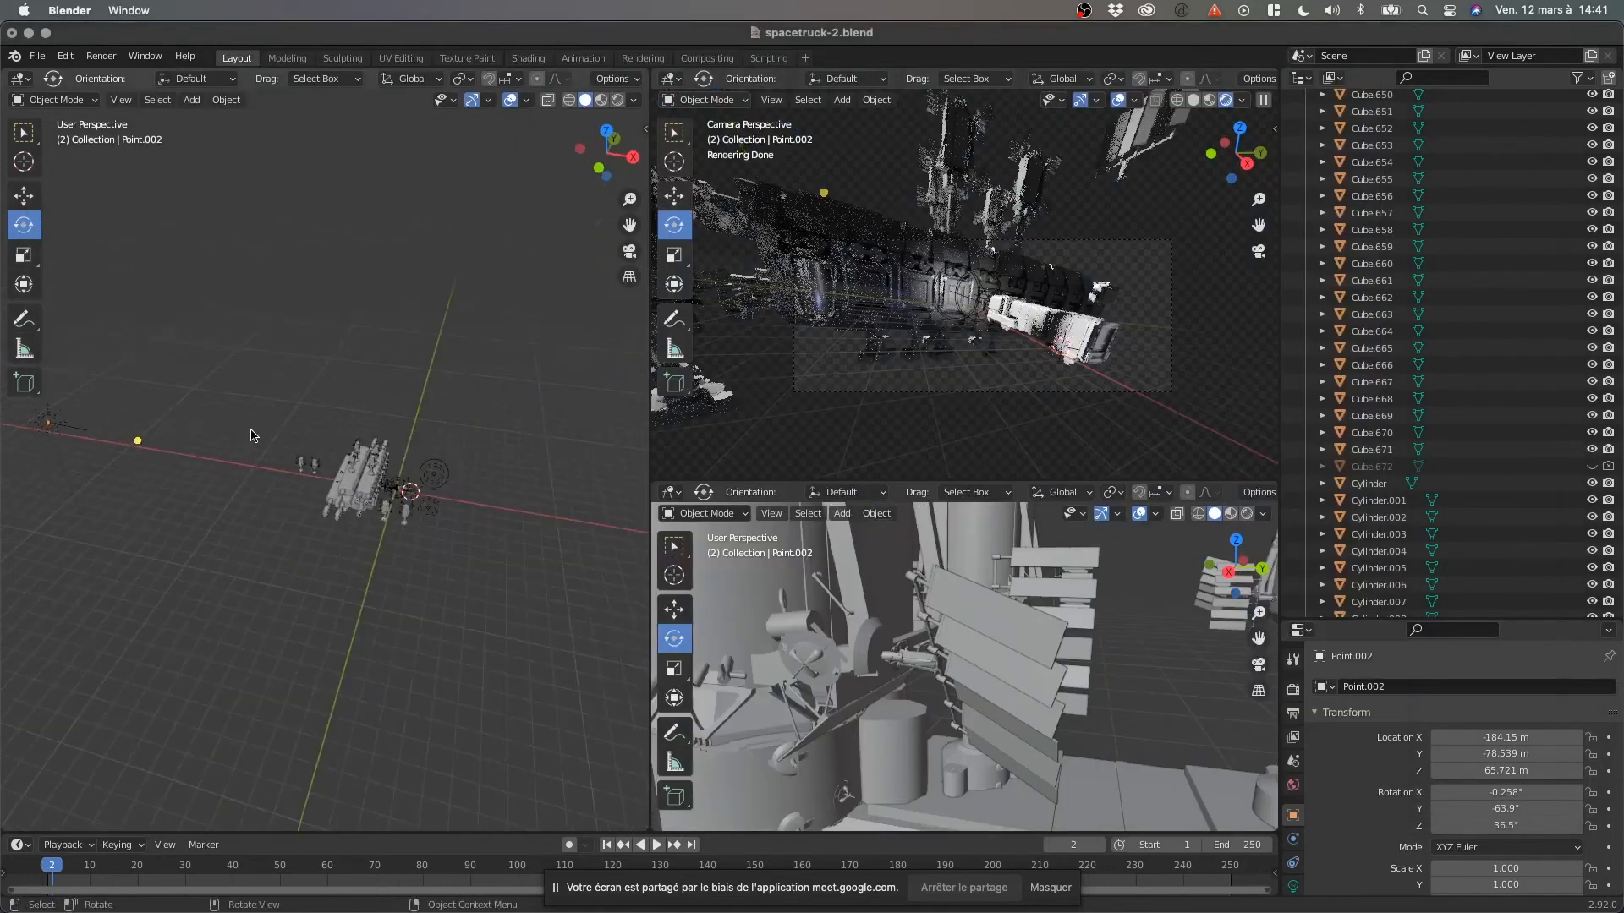
click(50, 432)
middle_drag(55, 435, 186, 525)
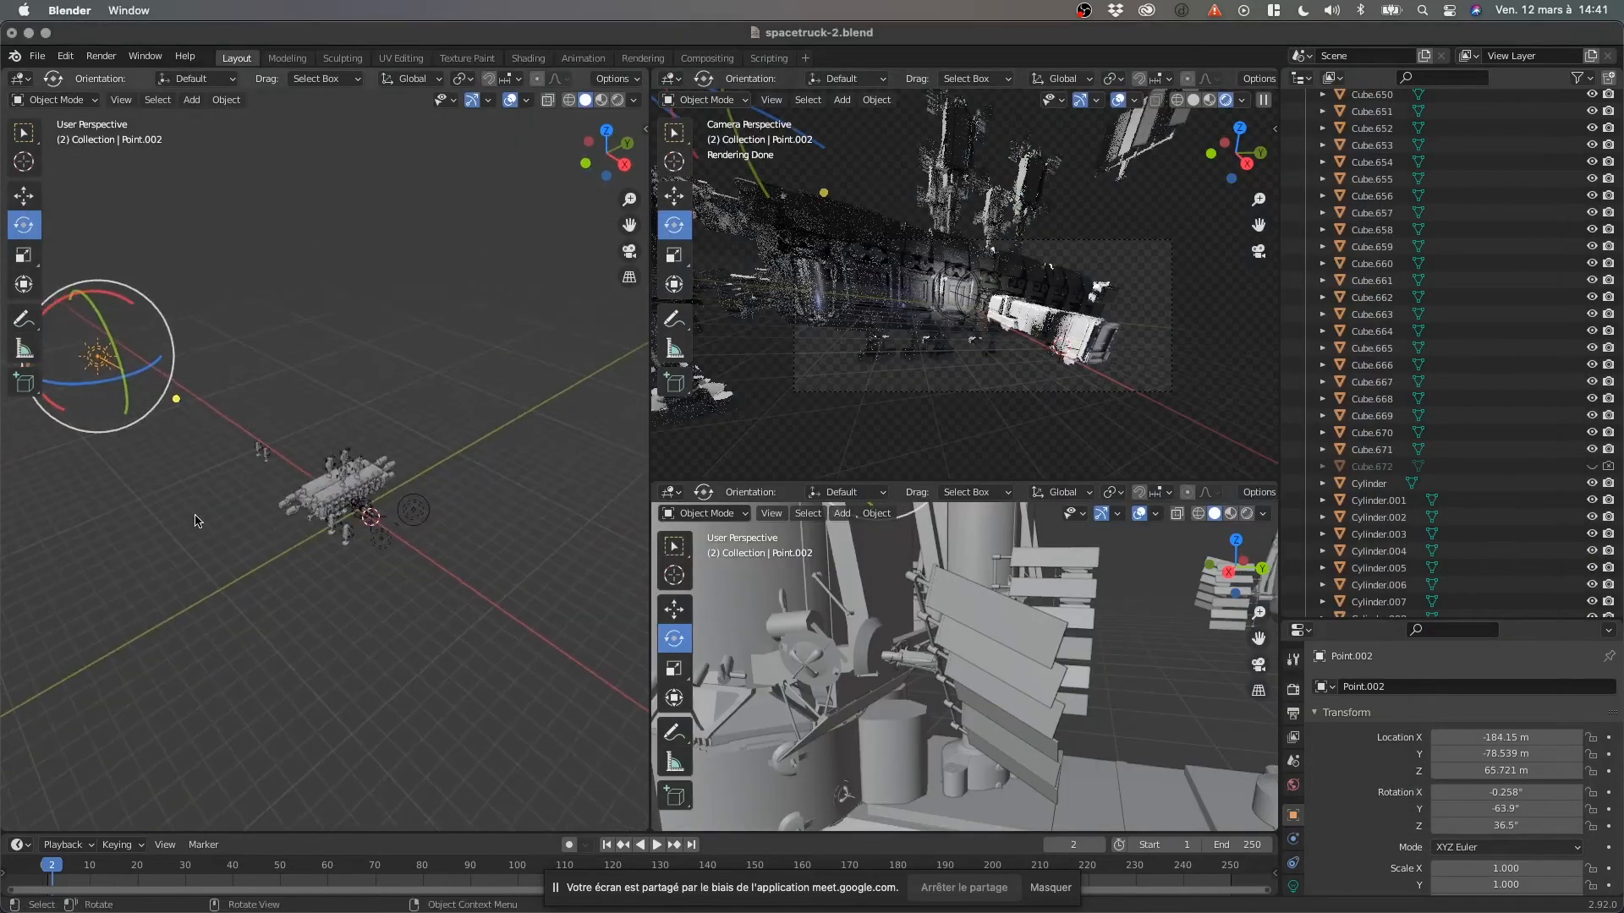
Select the point light below the docked spacetruck and enlarge the Properties editor to show more of its settings.
scroll(406, 565, up, 6)
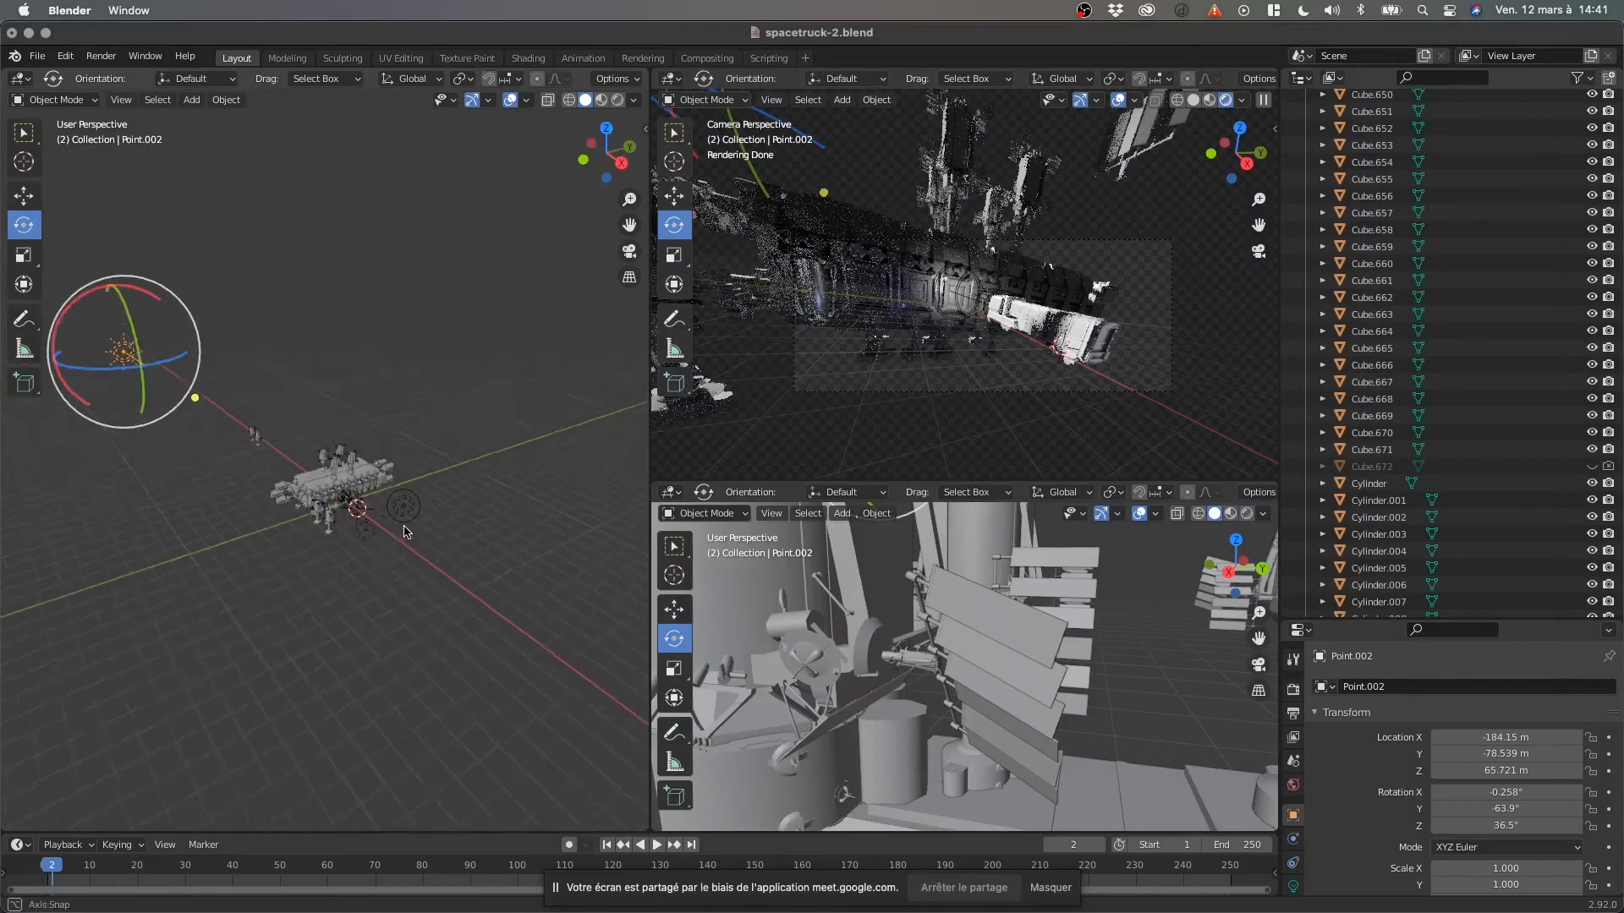
shift+middle_drag(498, 626, 402, 444)
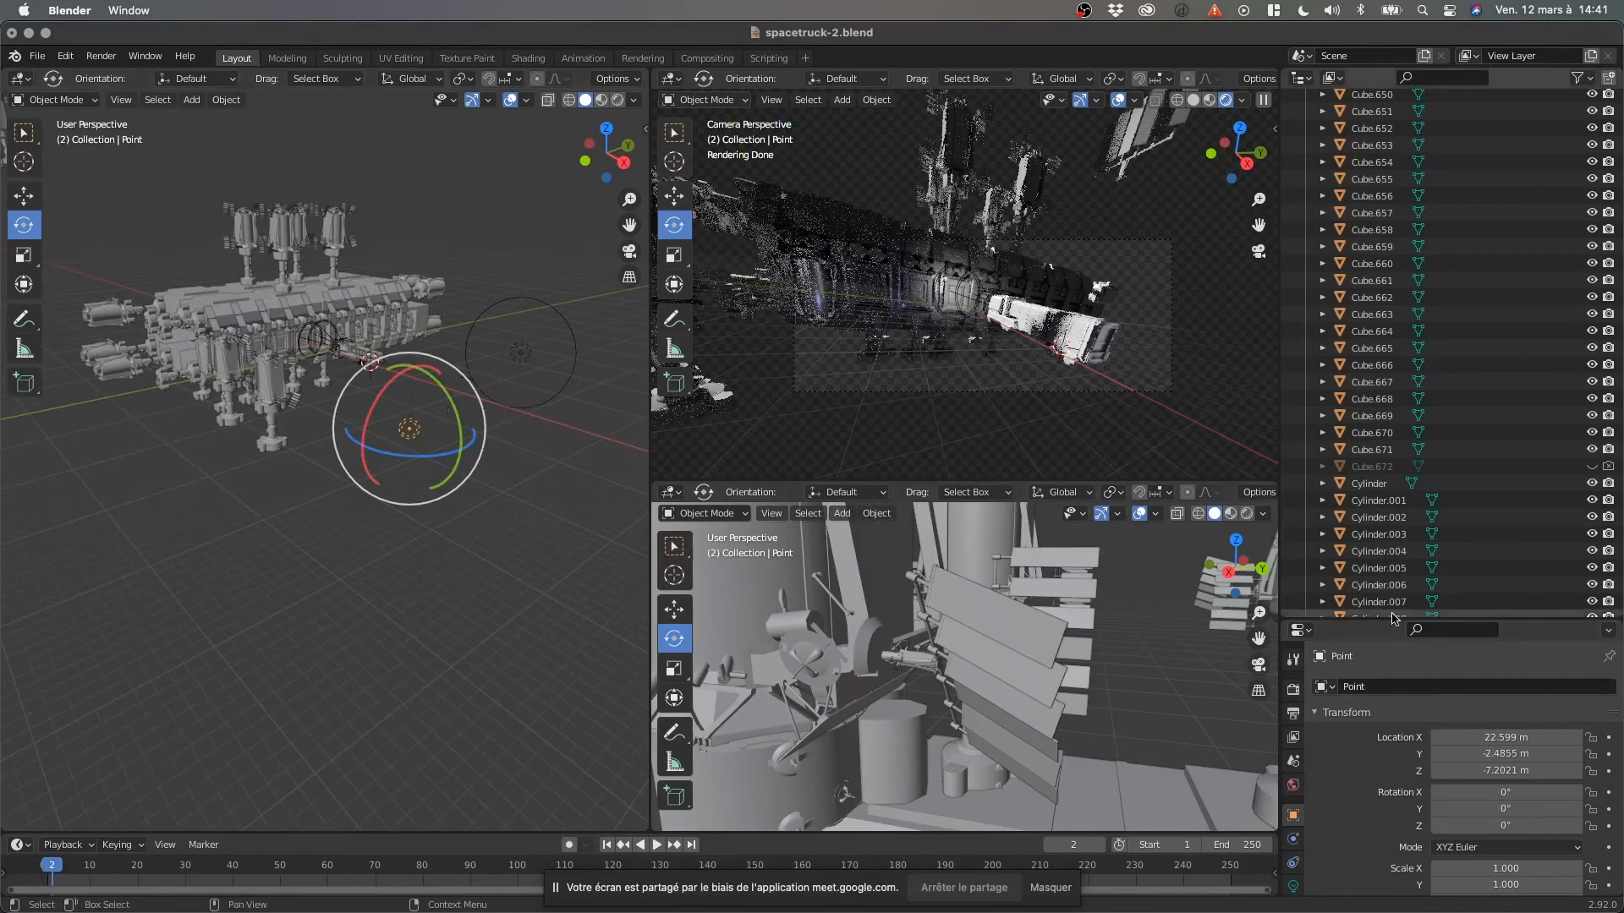
drag(1391, 619, 1390, 315)
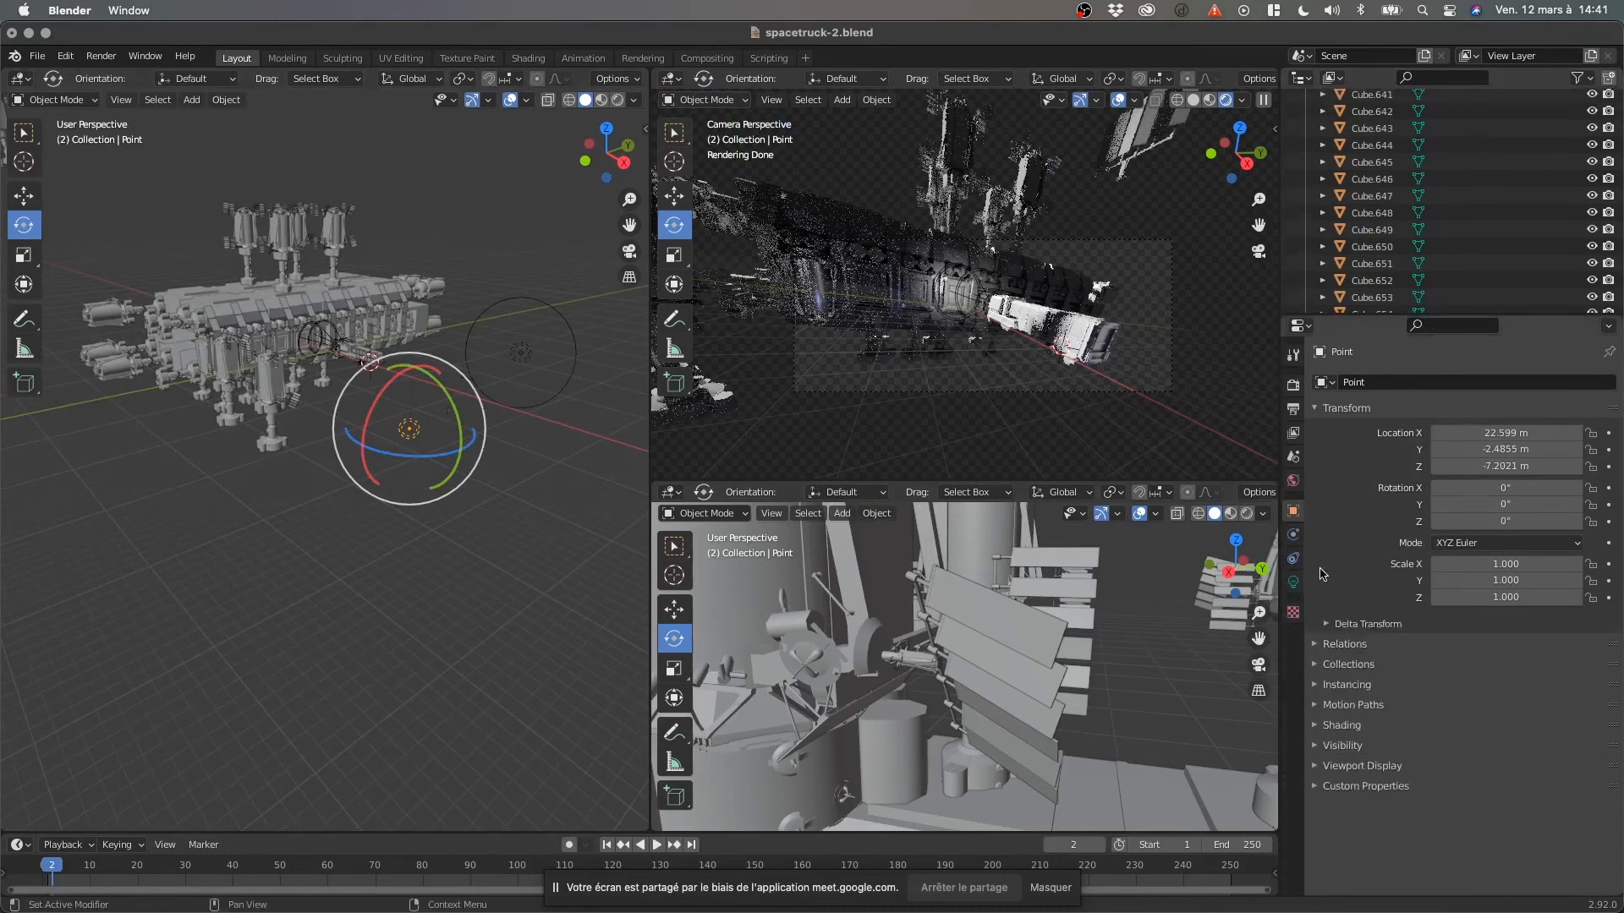
Show the light settings of the selected point light and examine its position near the station.
click(1292, 581)
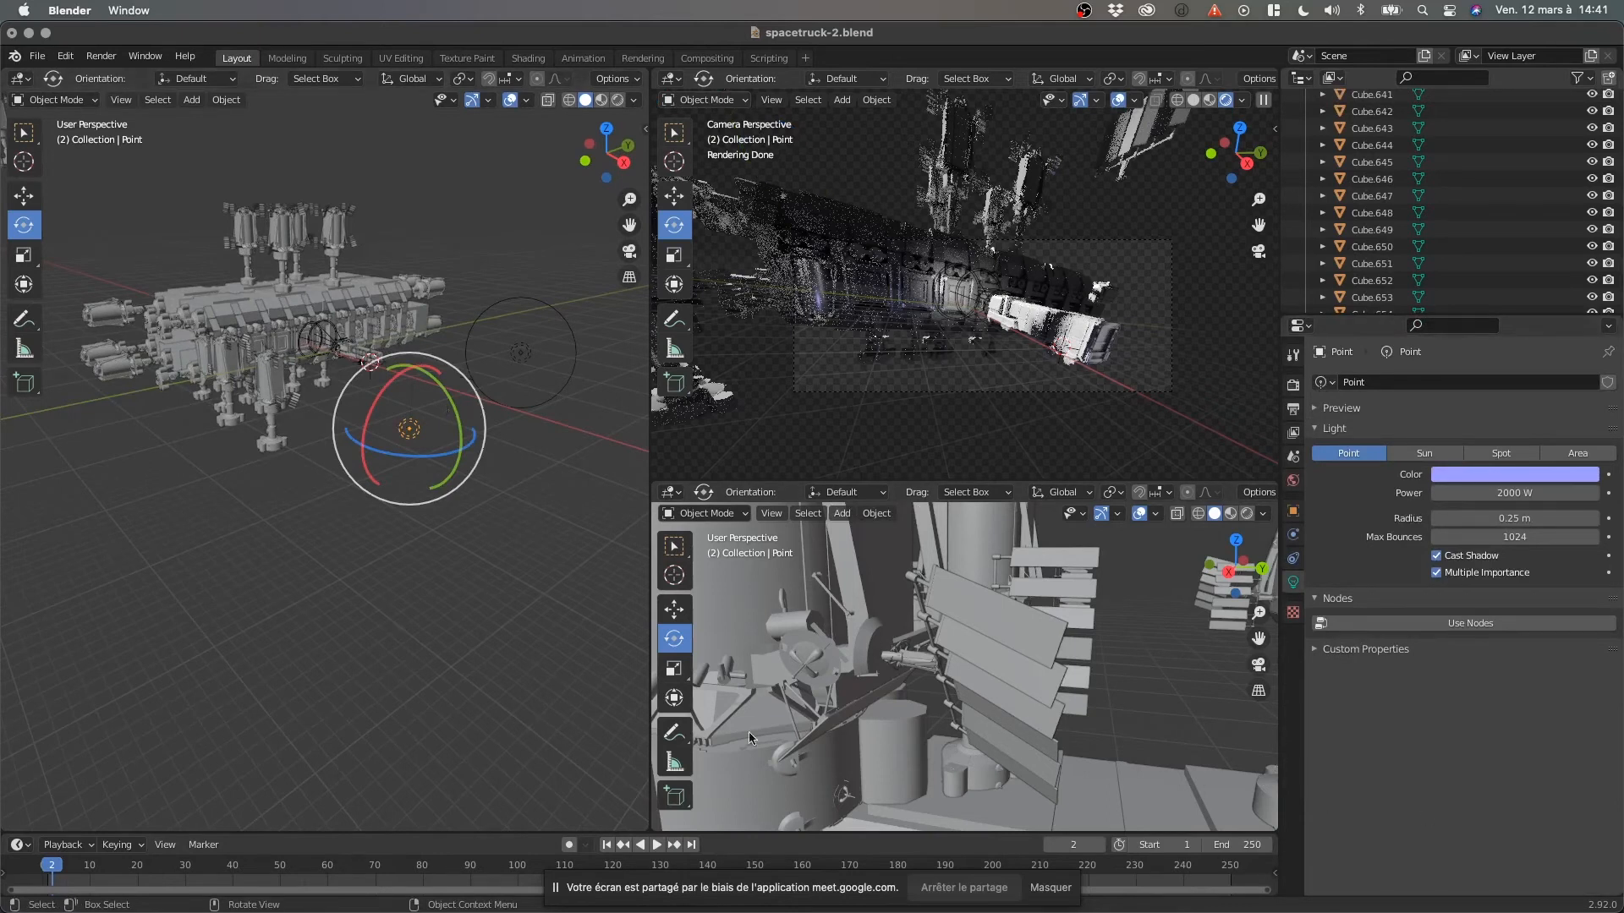
scroll(196, 361, up, 8)
scroll(275, 382, down, 10)
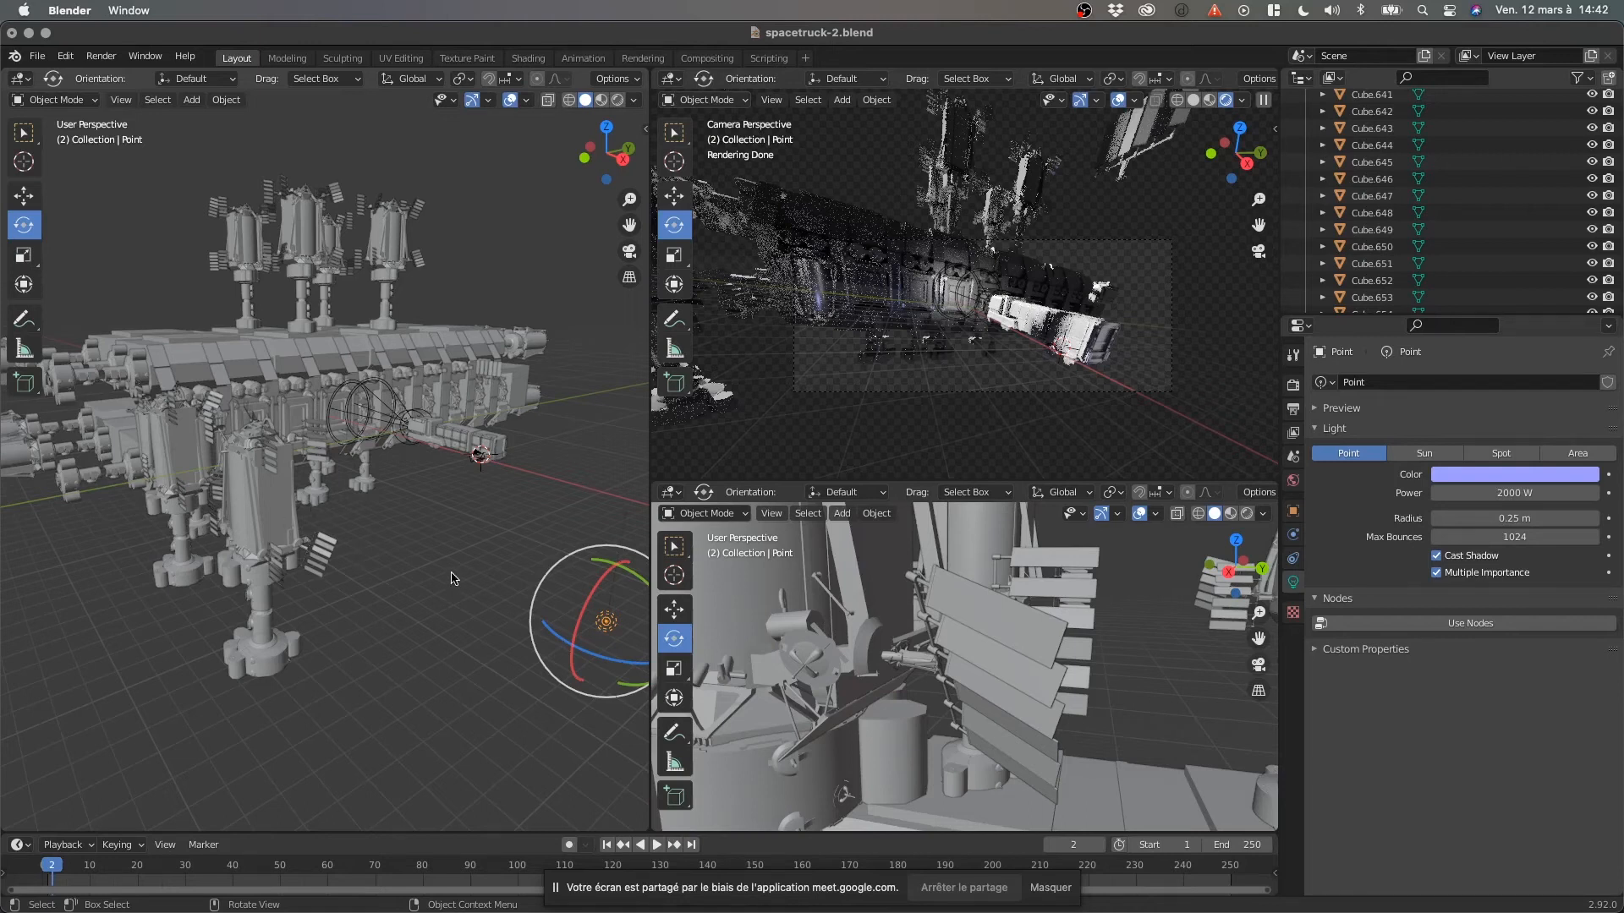
Switch the main perspective view to Material Preview shading and bring the station's lit underside into view.
key(z)
click(451, 670)
middle_drag(402, 617, 351, 581)
scroll(110, 462, up, 5)
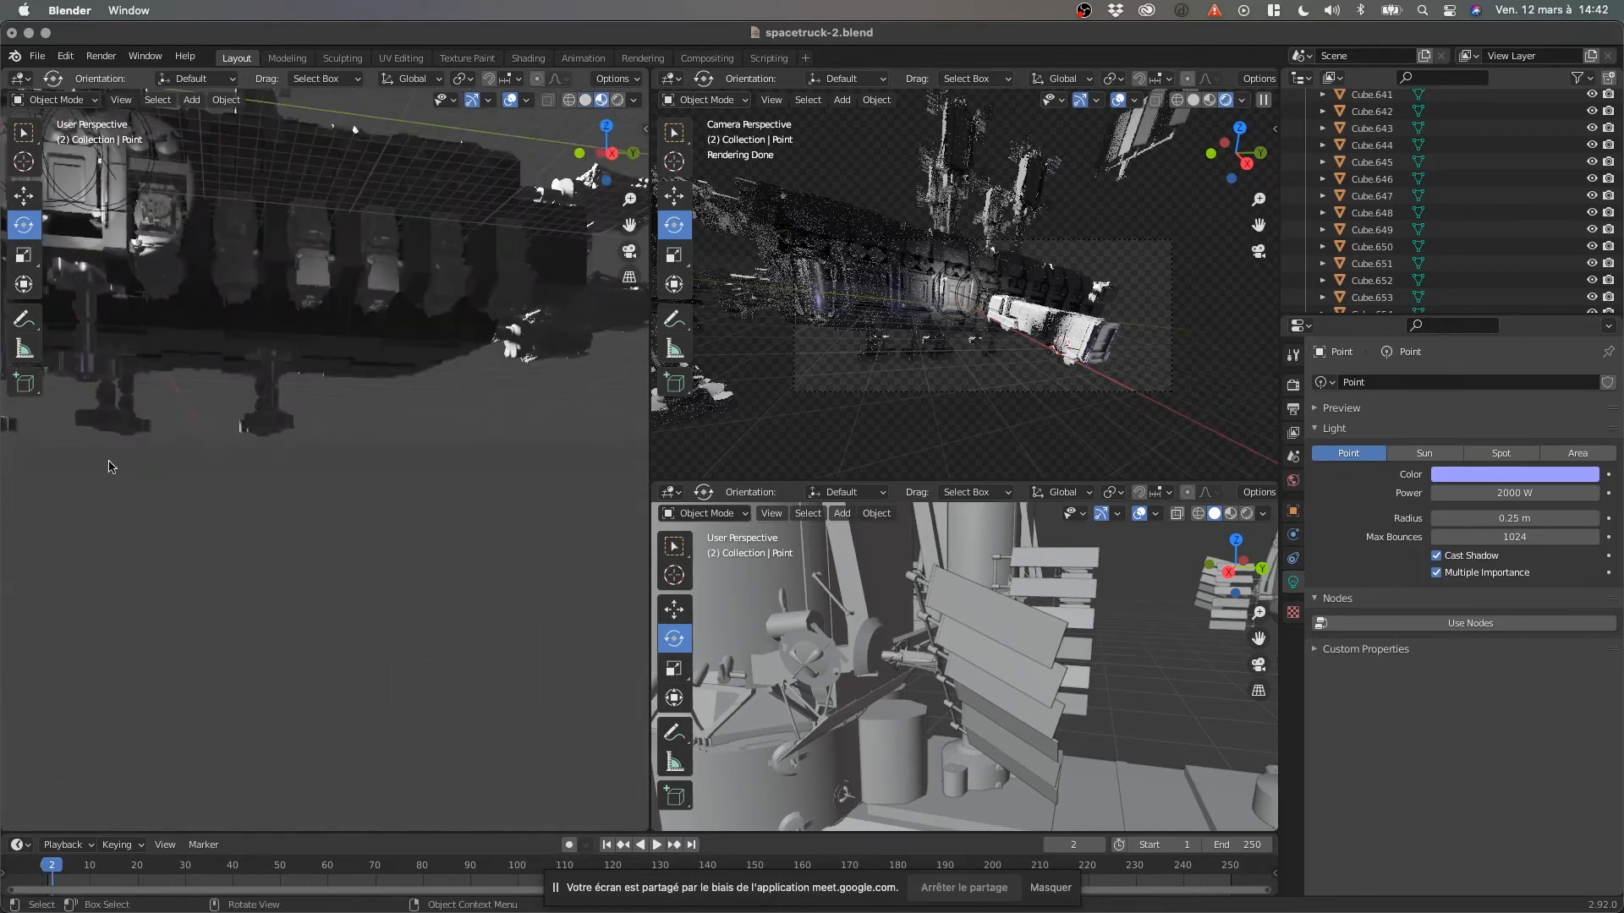
scroll(115, 445, up, 3)
shift+middle_drag(116, 445, 332, 516)
scroll(332, 517, down, 3)
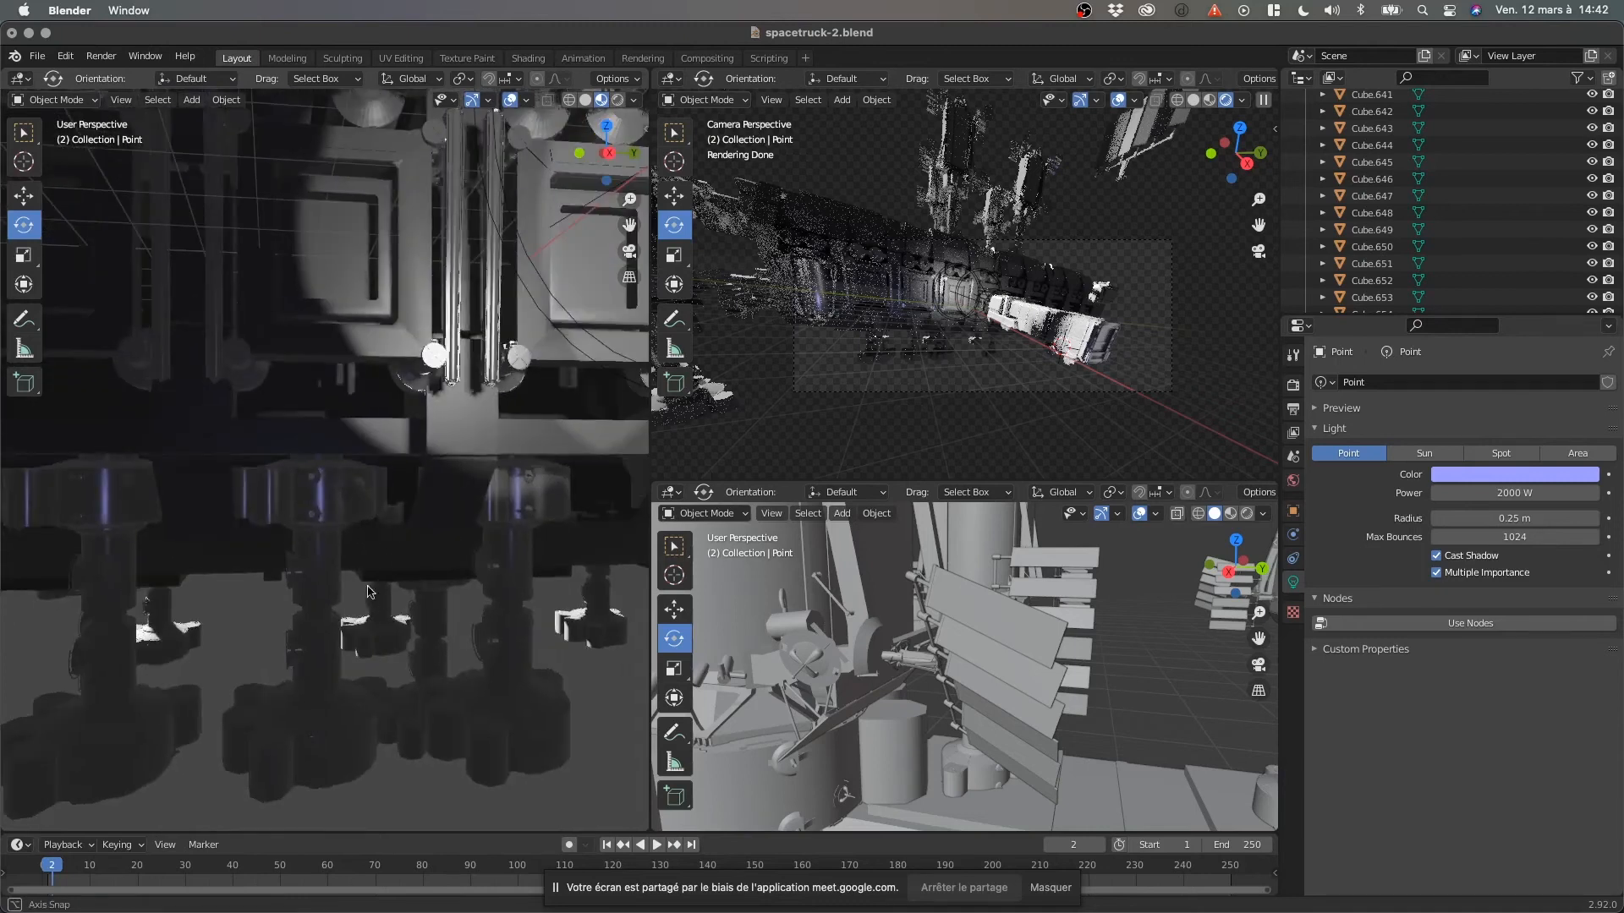
Select the exterior module al-ext.lwo.038 under the station, frame it, and examine the lighting around it from several angles.
click(334, 528)
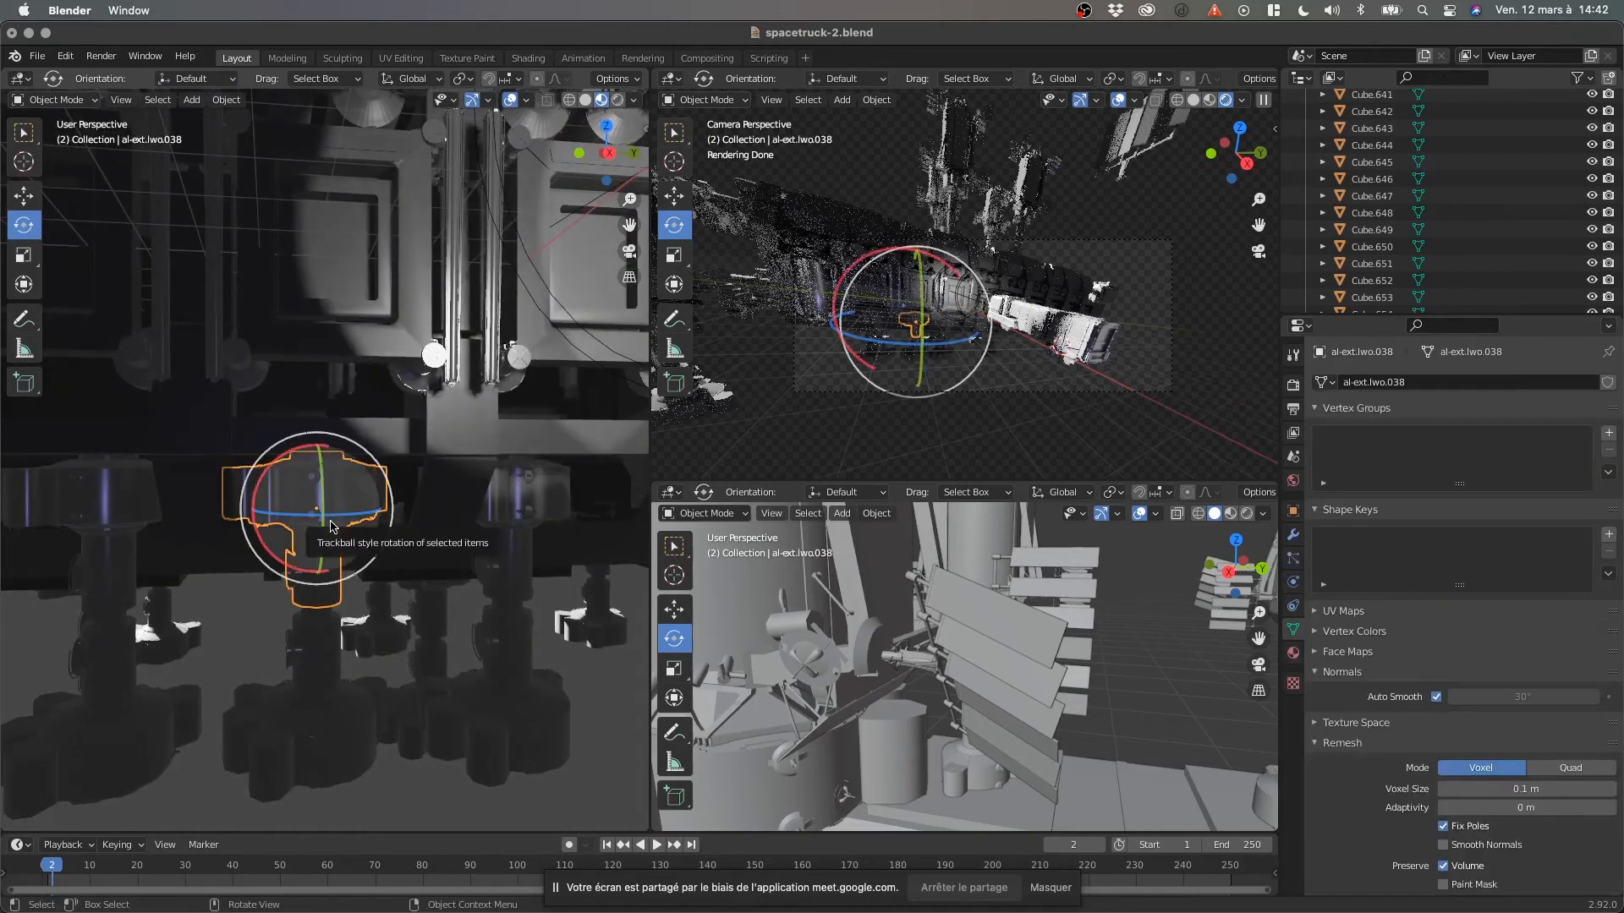
key(KP_Decimal)
scroll(514, 584, down, 10)
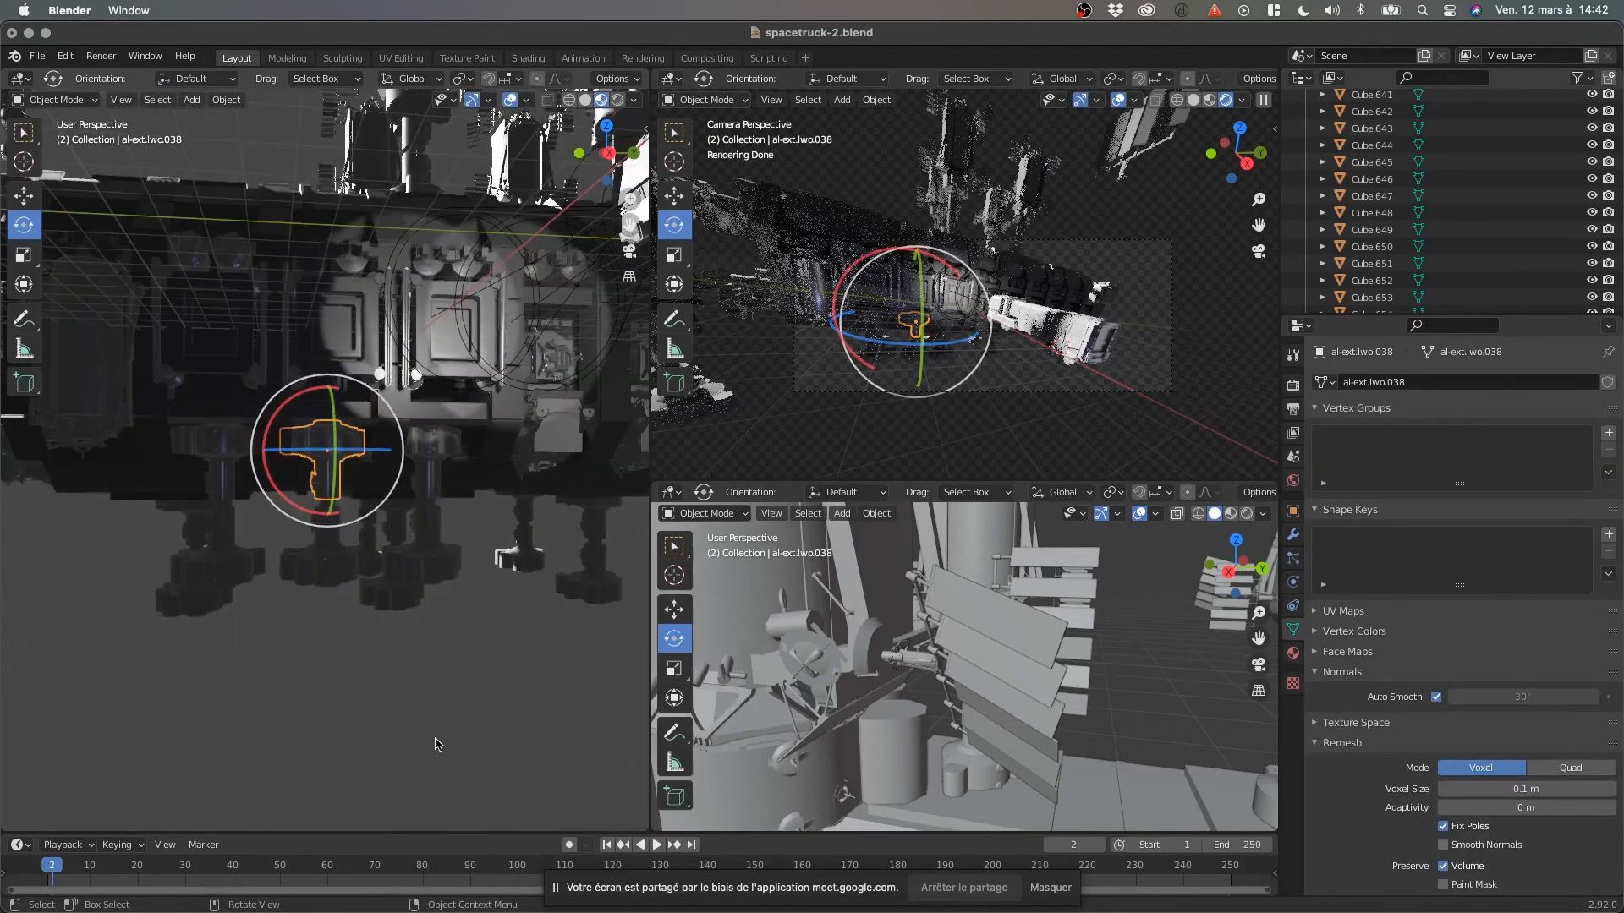
middle_drag(391, 744, 439, 726)
middle_drag(258, 705, 344, 693)
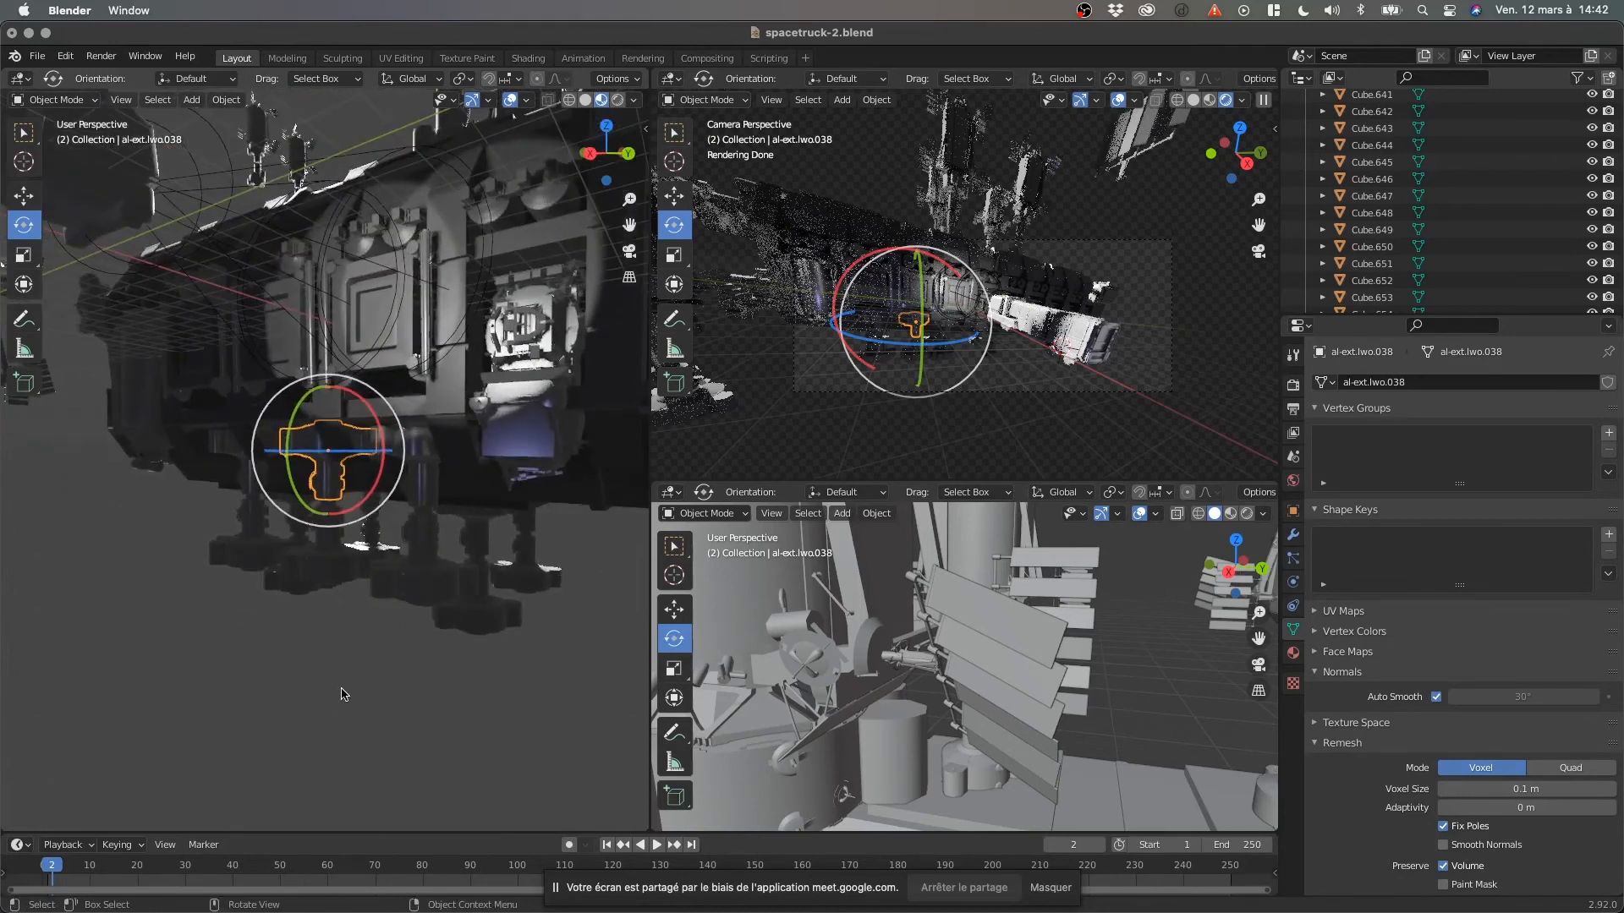
click(304, 707)
middle_drag(85, 571, 373, 587)
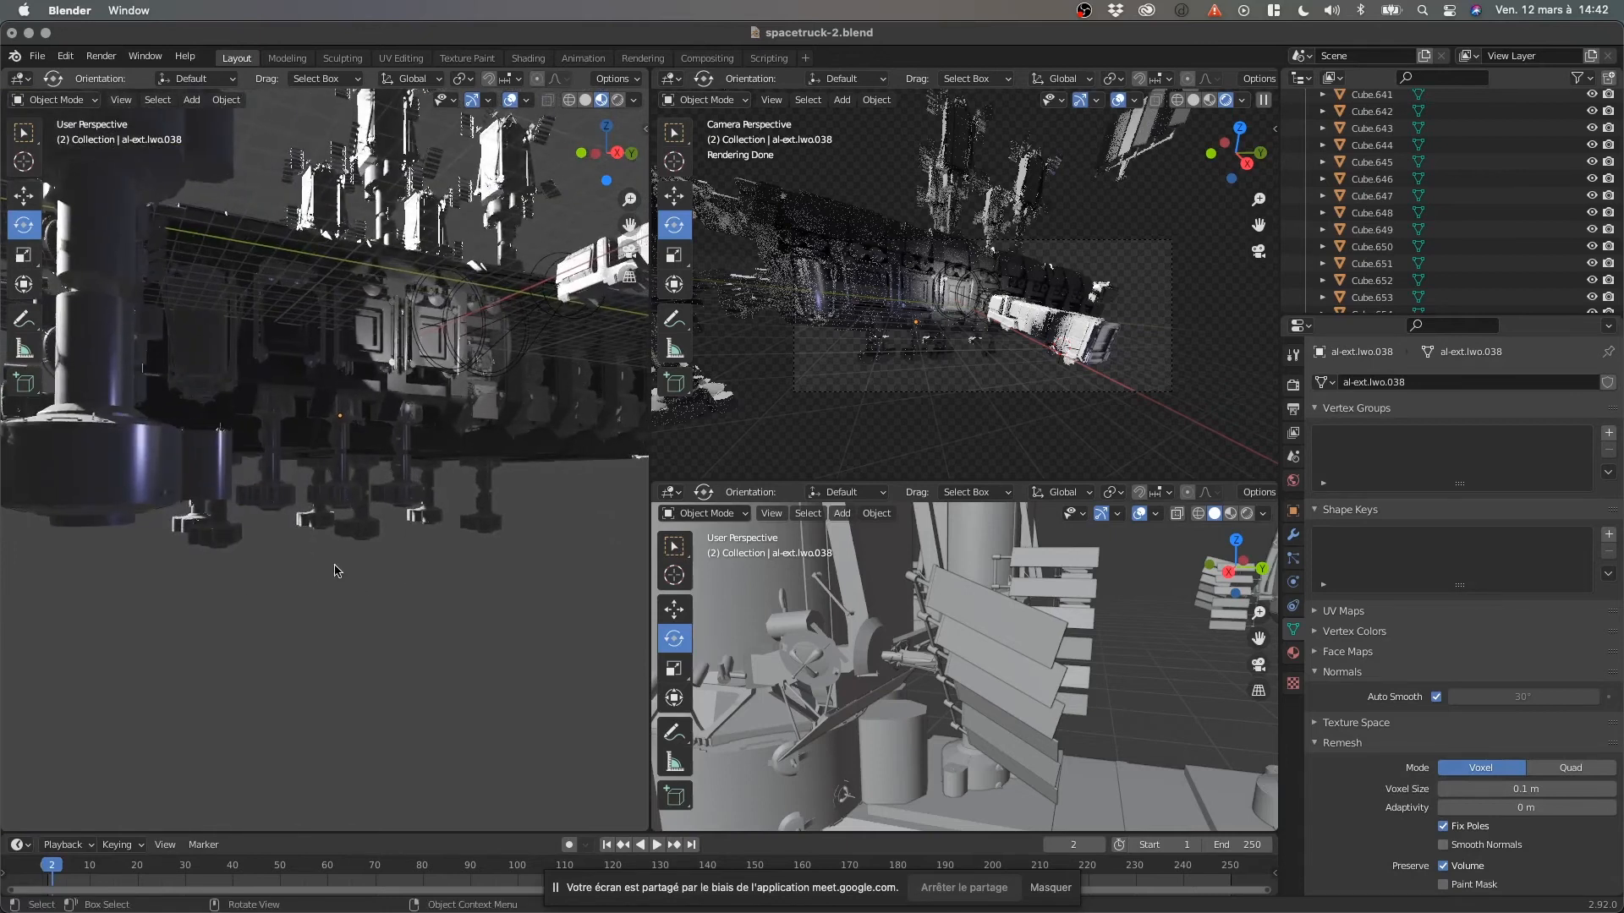
middle_drag(361, 647, 232, 614)
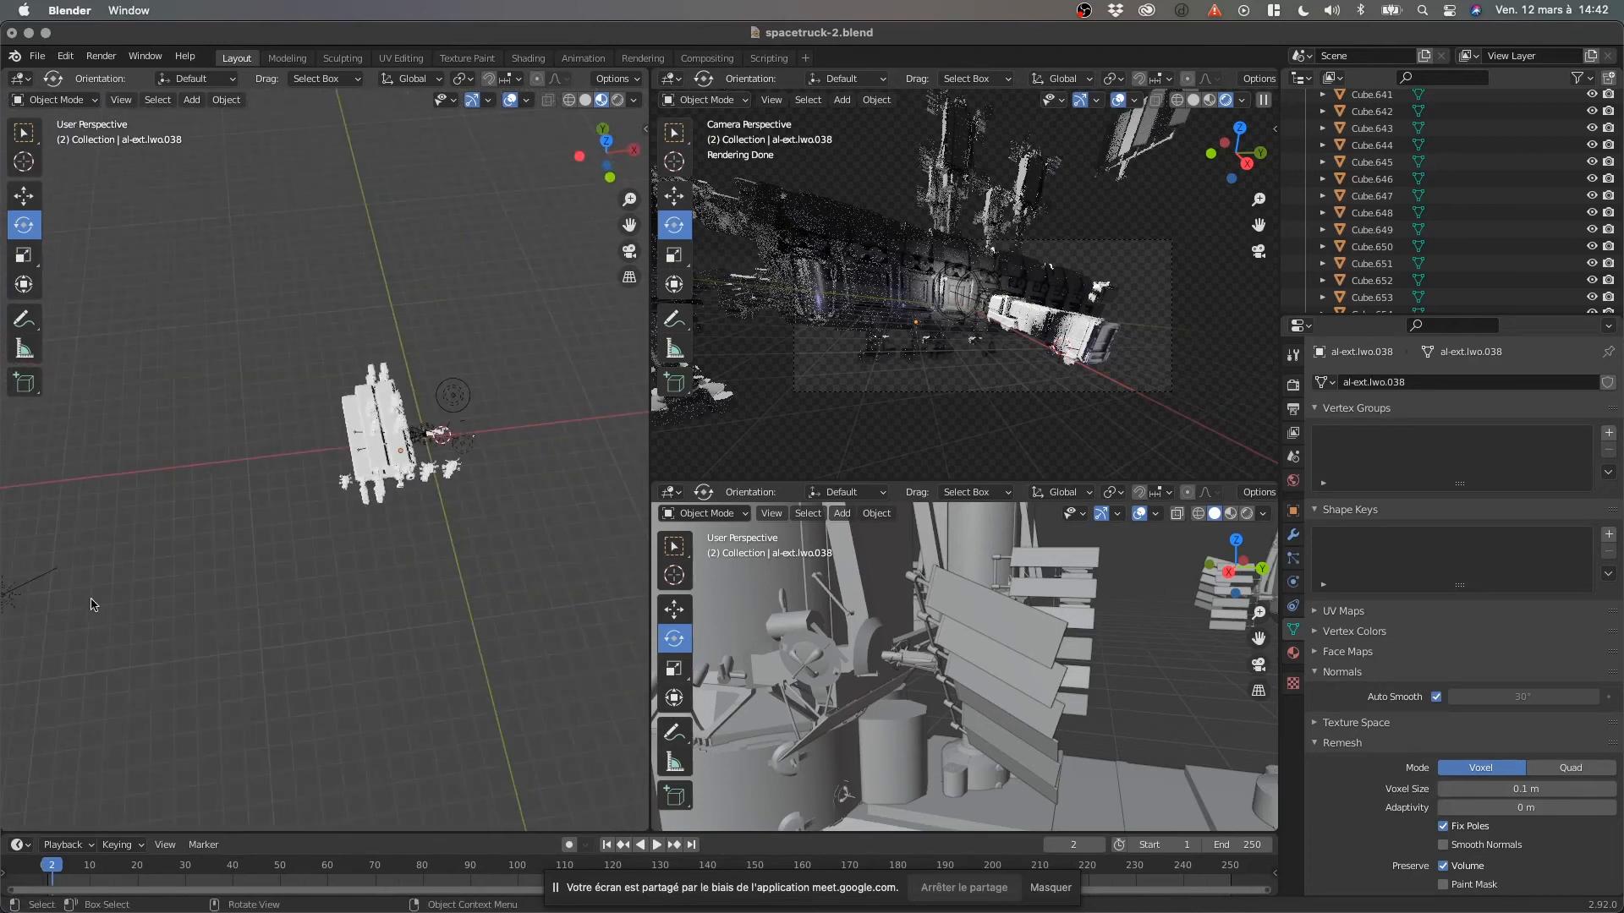
Select the distant sun light and move it with the Move tool to about X -30 m, Y -60 m, Z 66 m.
scroll(206, 538, down, 4)
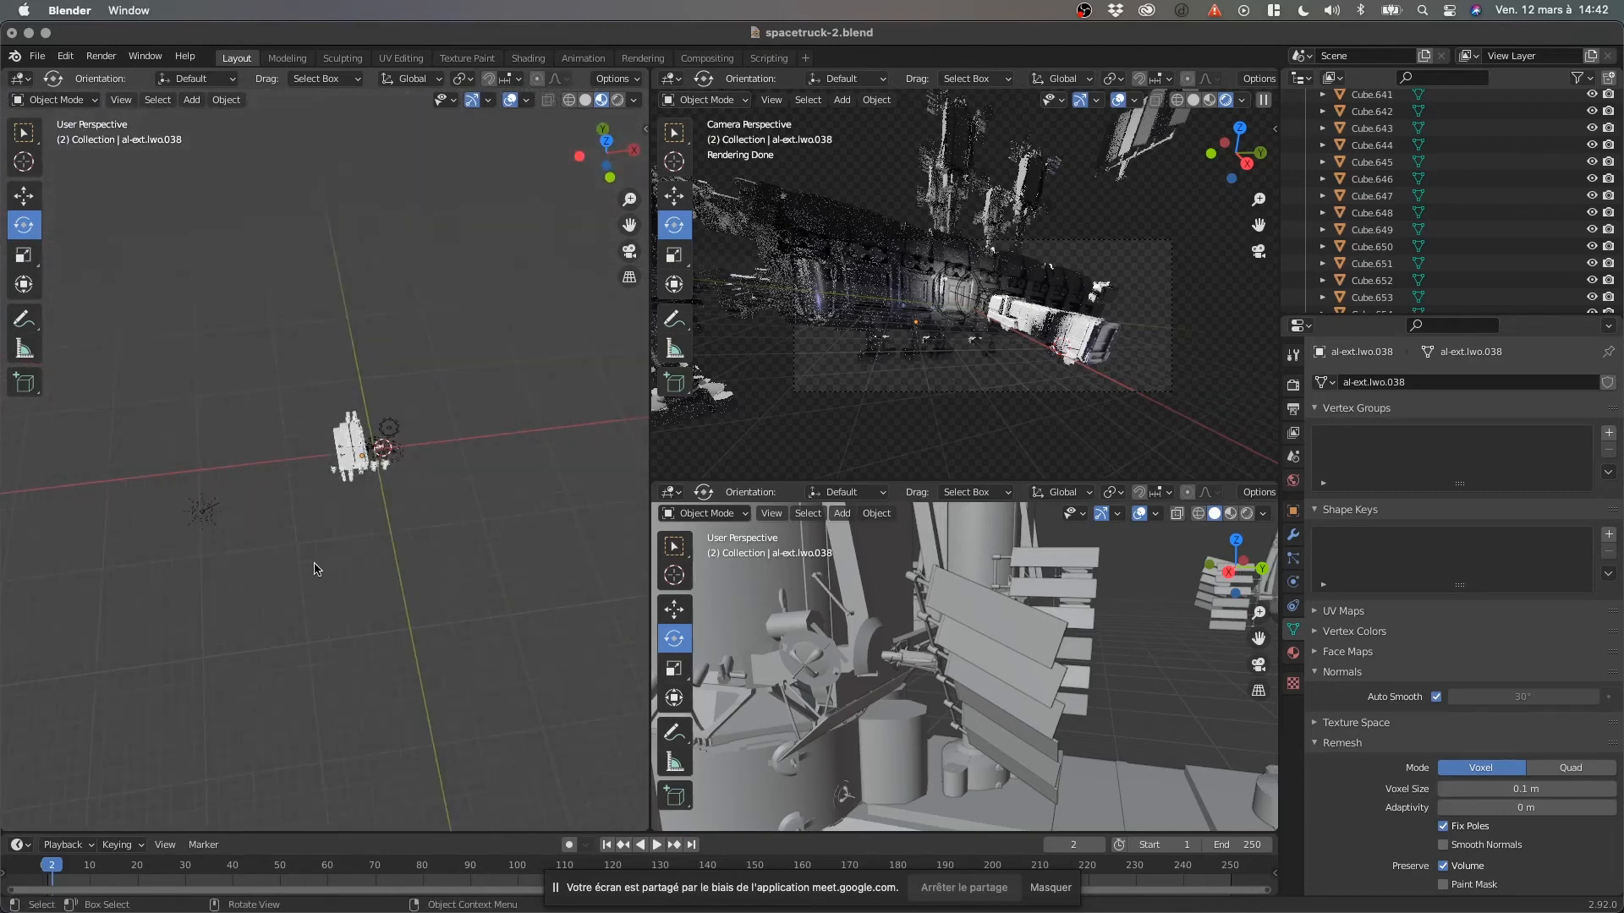
click(201, 513)
scroll(203, 531, up, 4)
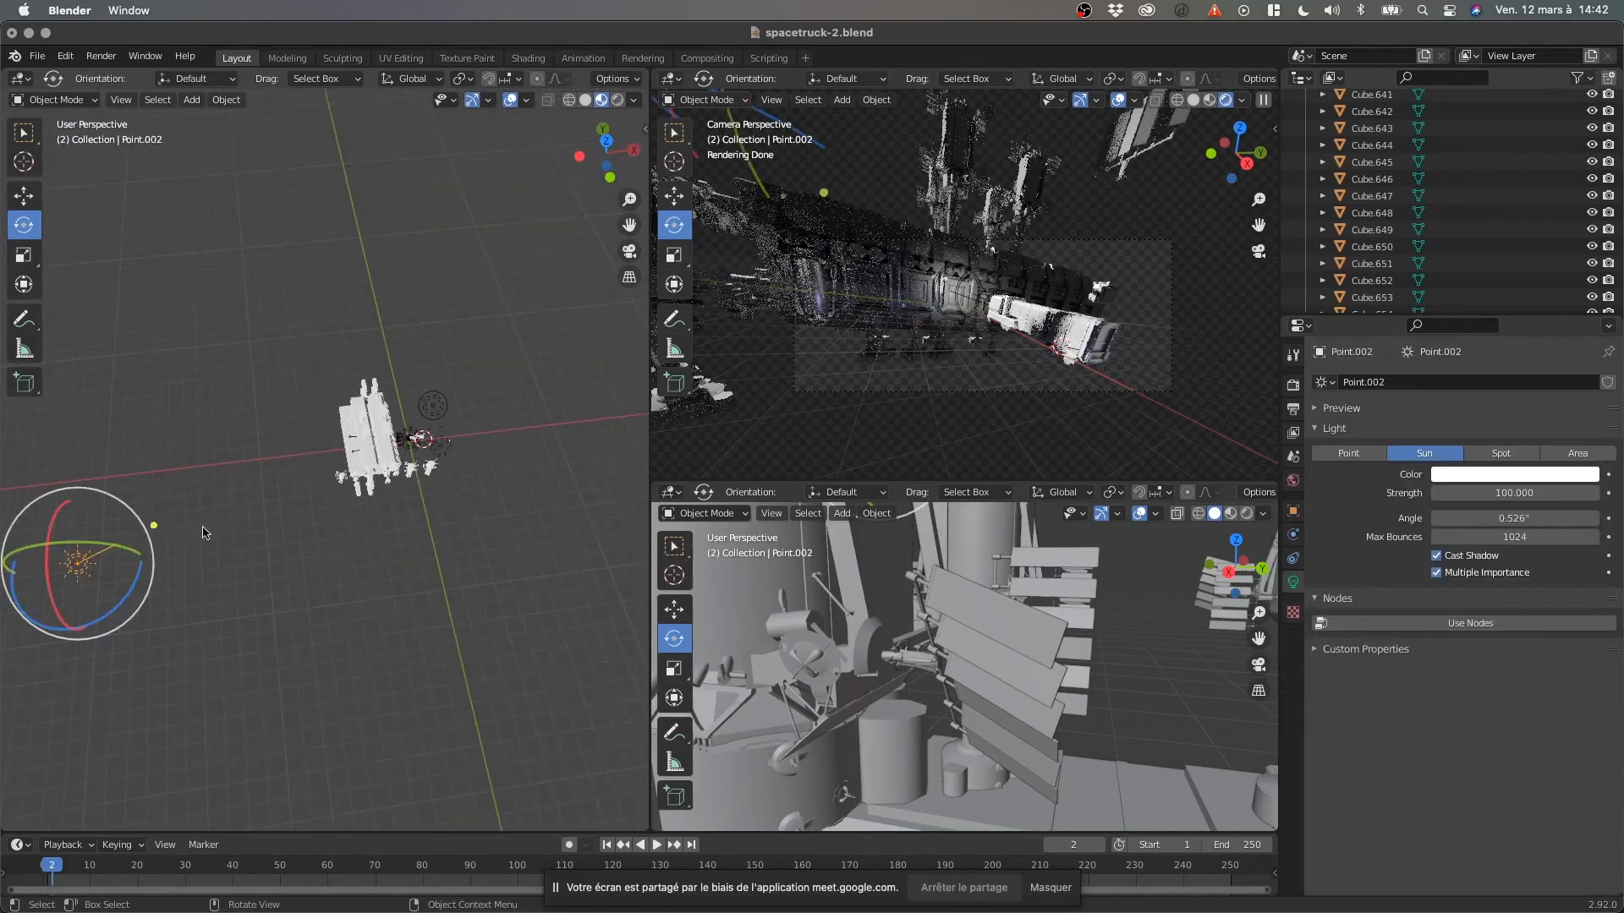
click(24, 197)
drag(146, 558, 419, 577)
middle_drag(418, 577, 305, 564)
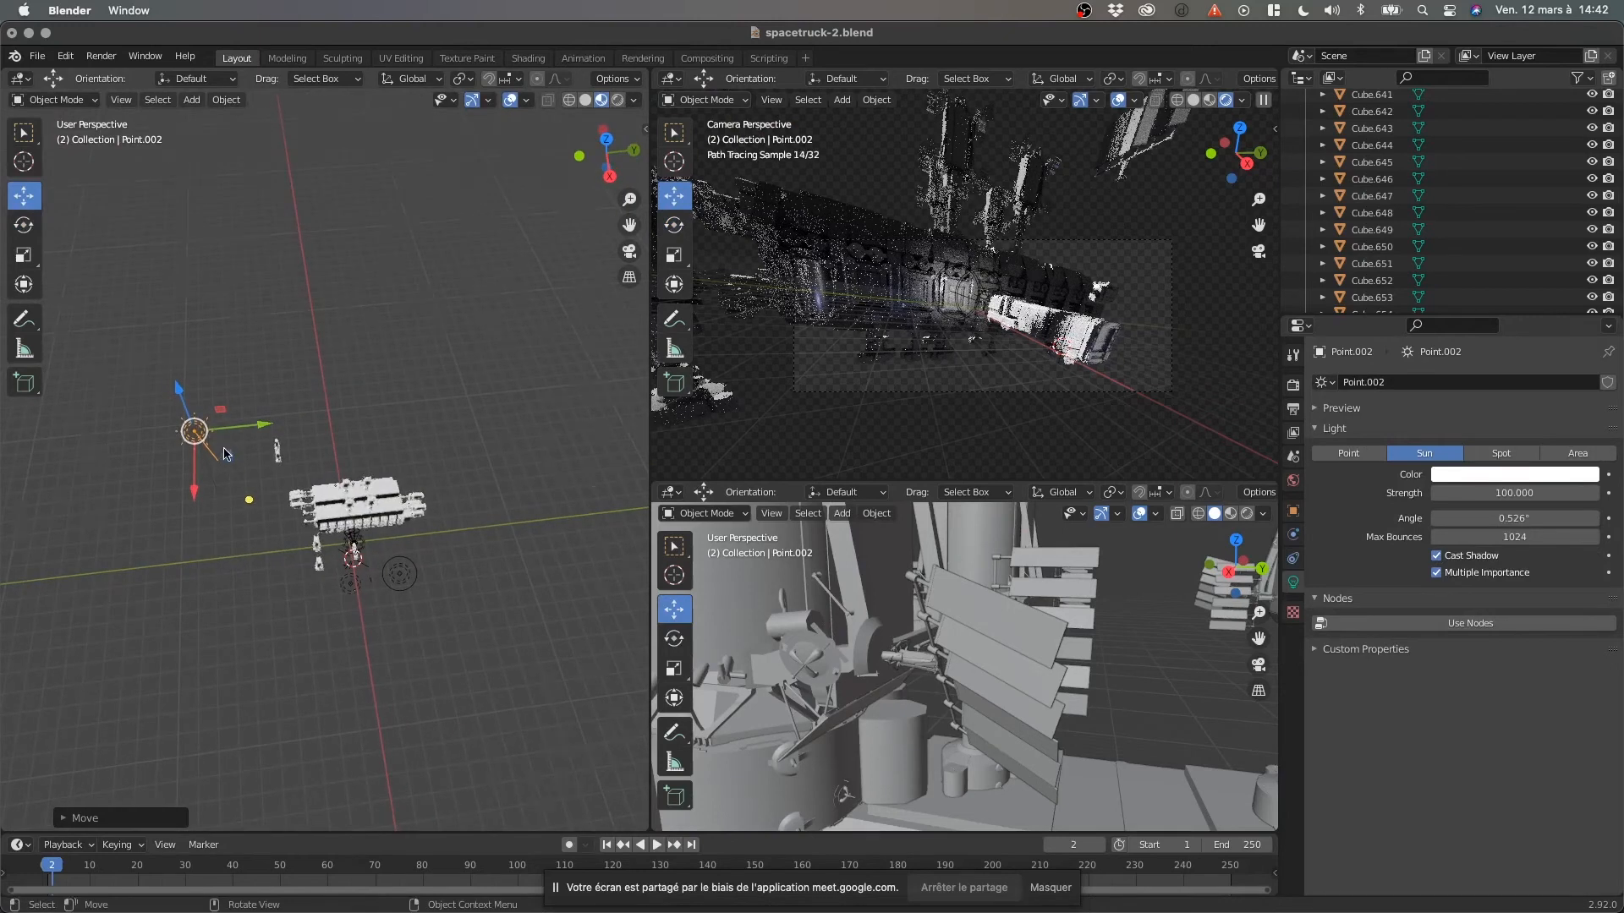
scroll(276, 474, down, 2)
drag(272, 470, 264, 579)
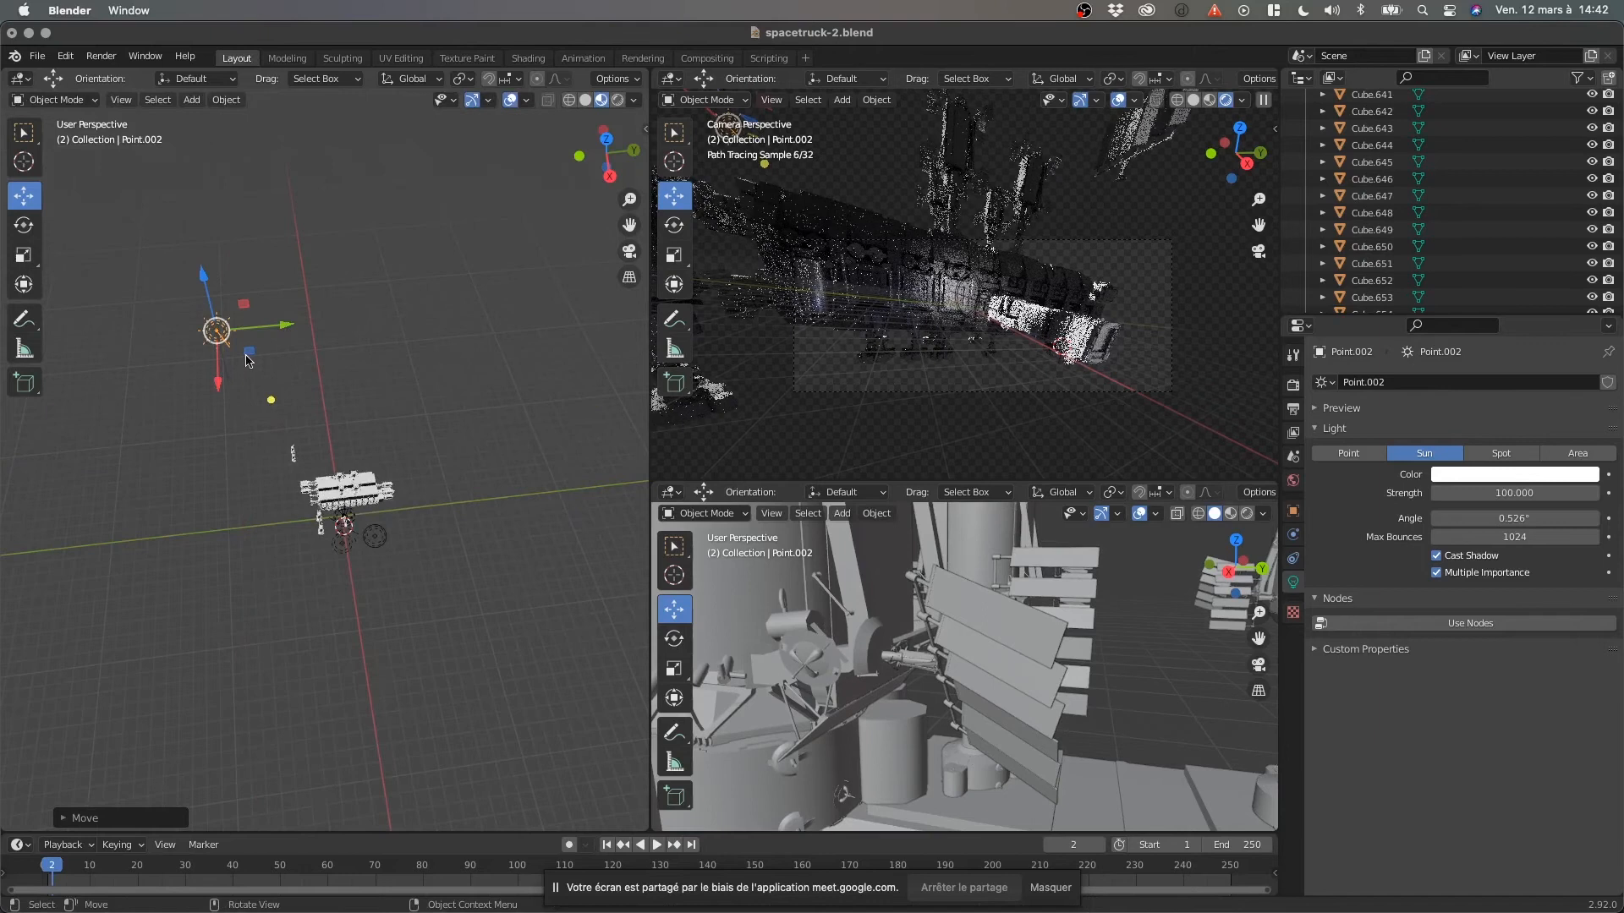
drag(248, 361, 310, 525)
Examine the sun light's placement and direction relative to the station from perspective and overhead angles.
middle_drag(299, 522, 378, 499)
scroll(378, 499, up, 8)
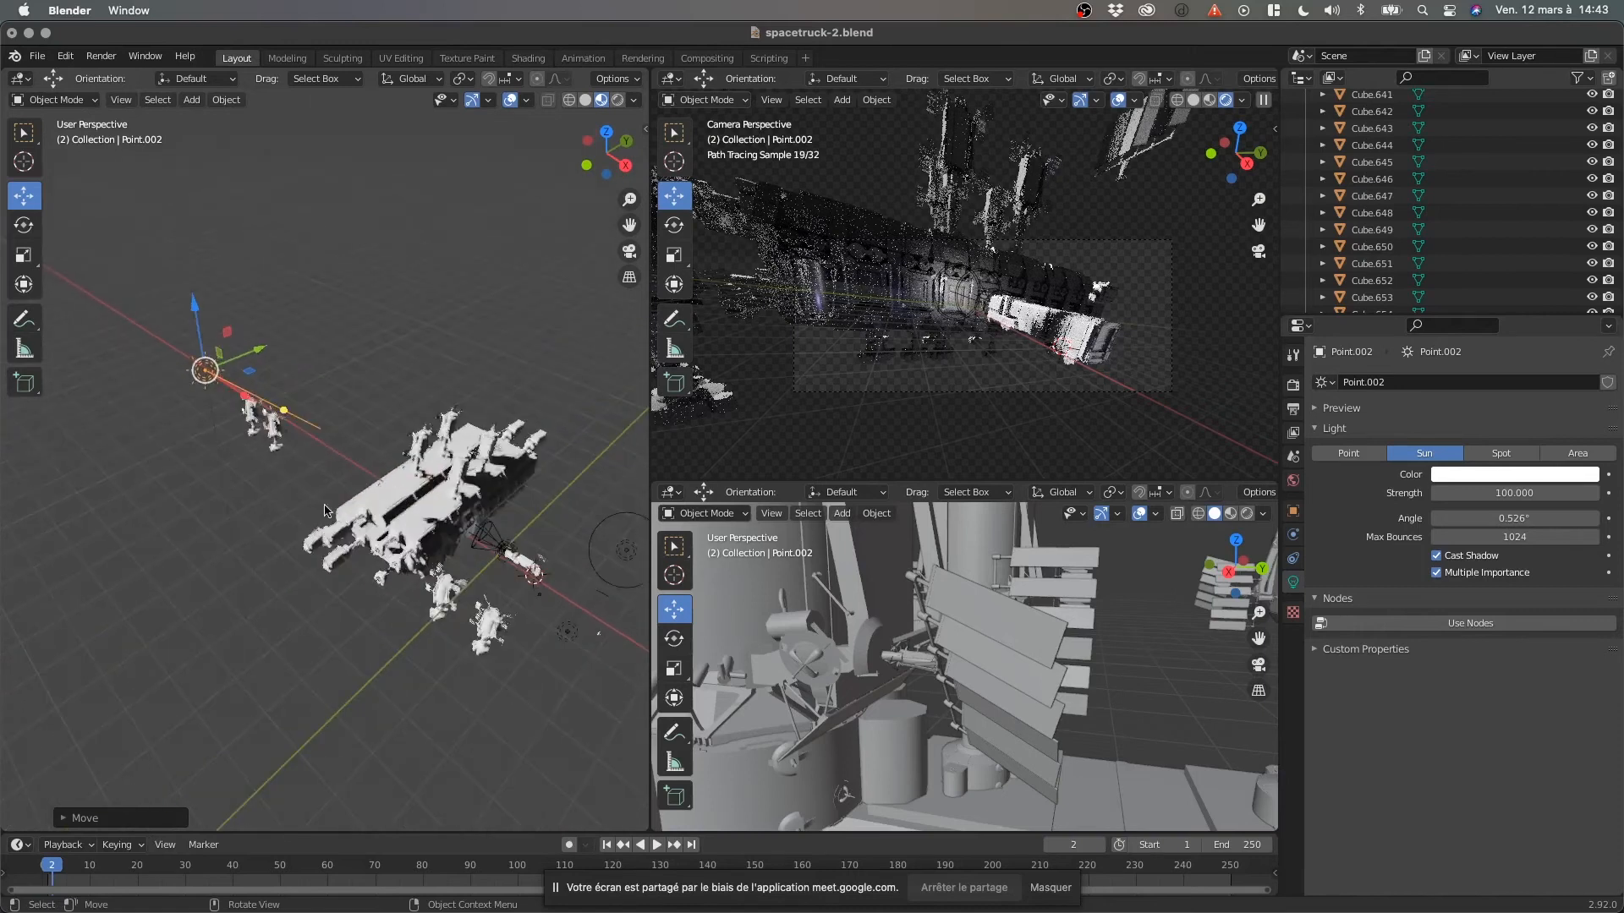
middle_drag(267, 520, 393, 423)
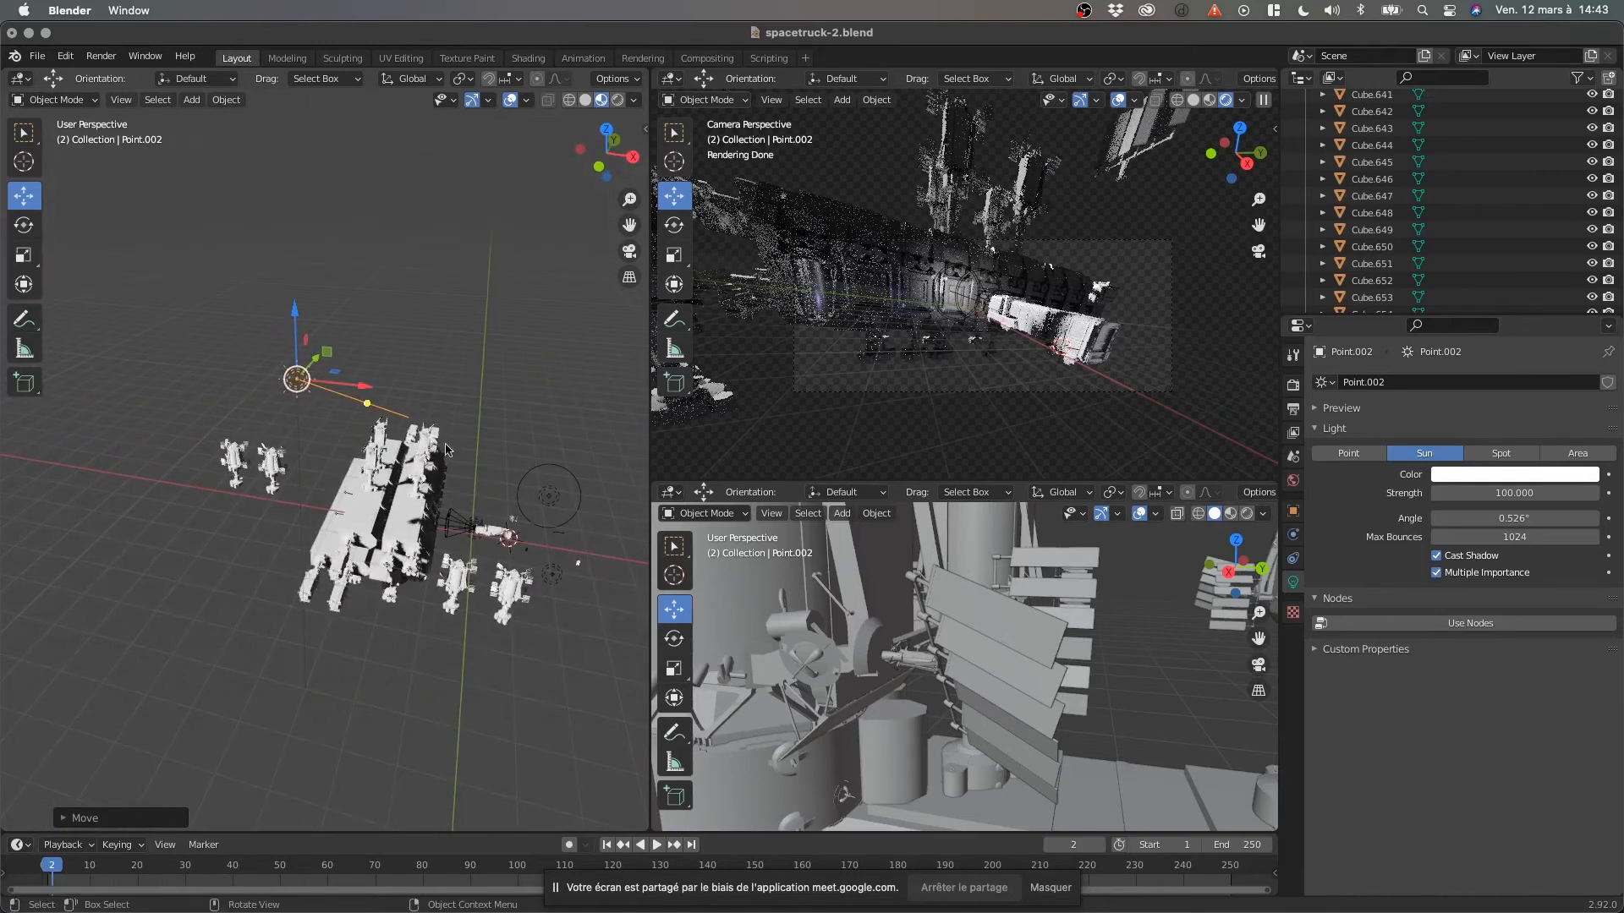
middle_drag(406, 498, 322, 583)
scroll(283, 626, down, 5)
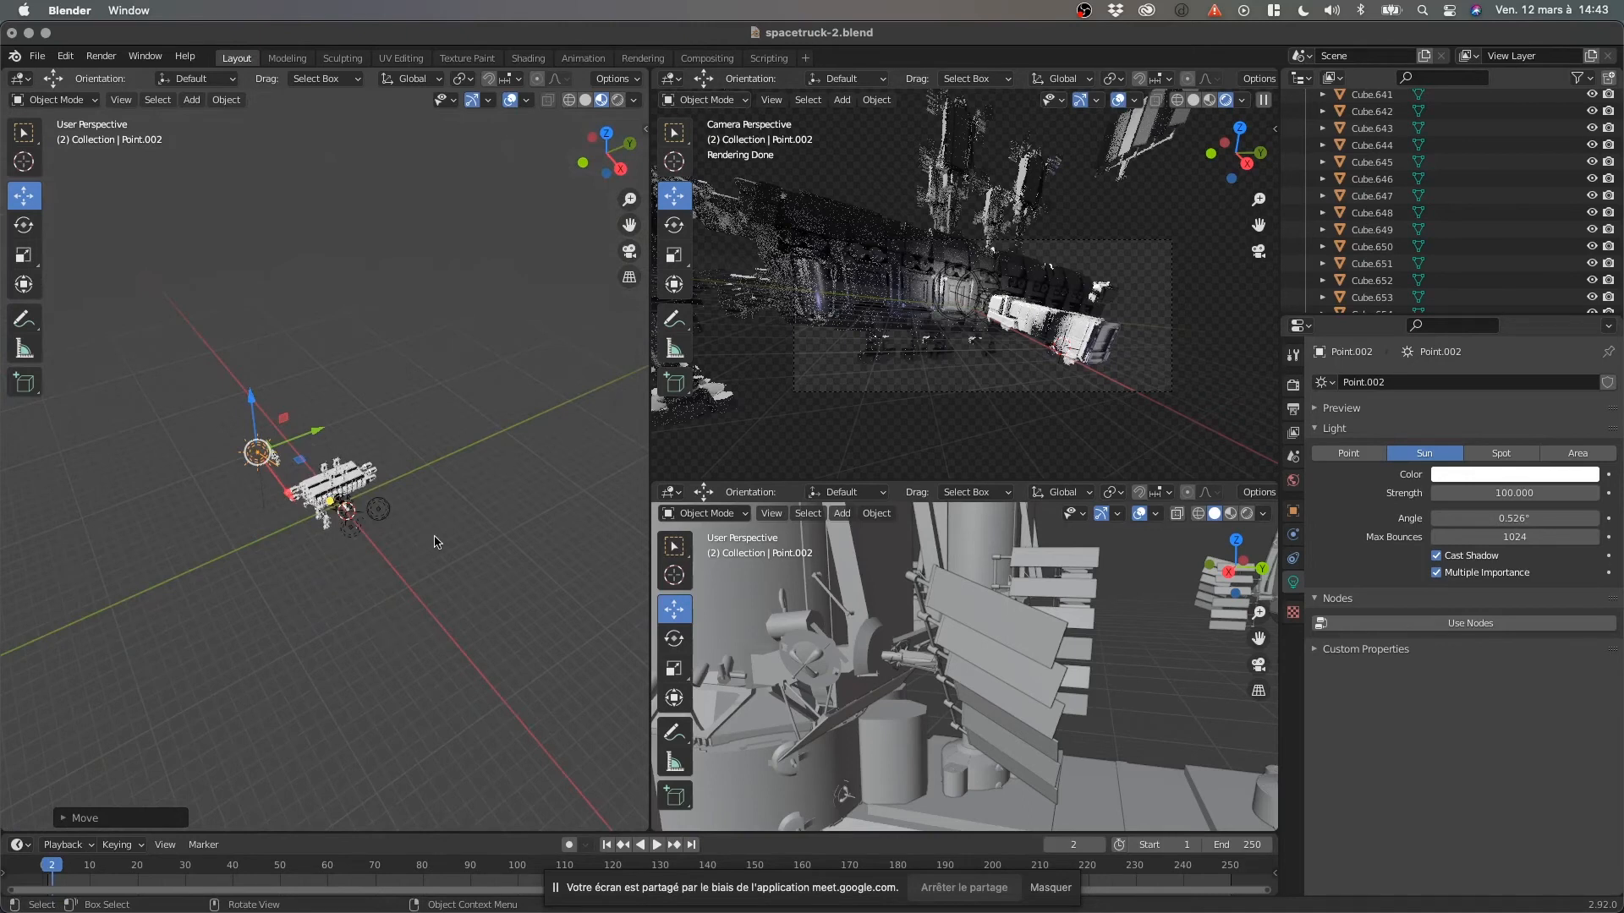
key(KP_Decimal)
middle_drag(334, 508, 311, 573)
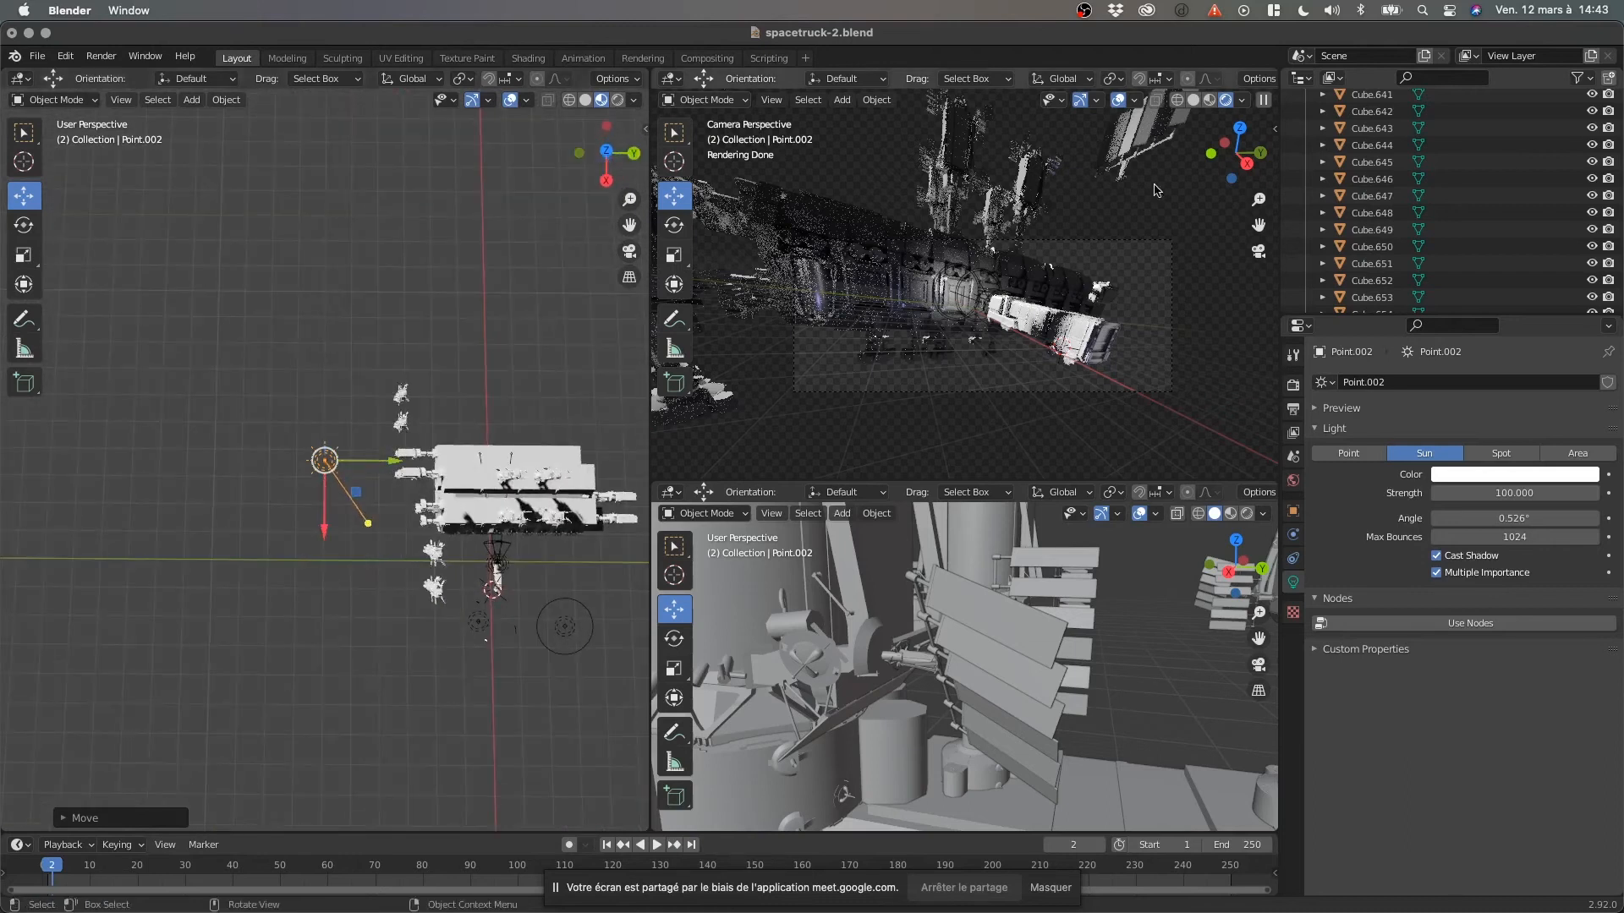
Switch the camera view to Material Preview shading and look through its View settings in the sidebar.
key(z)
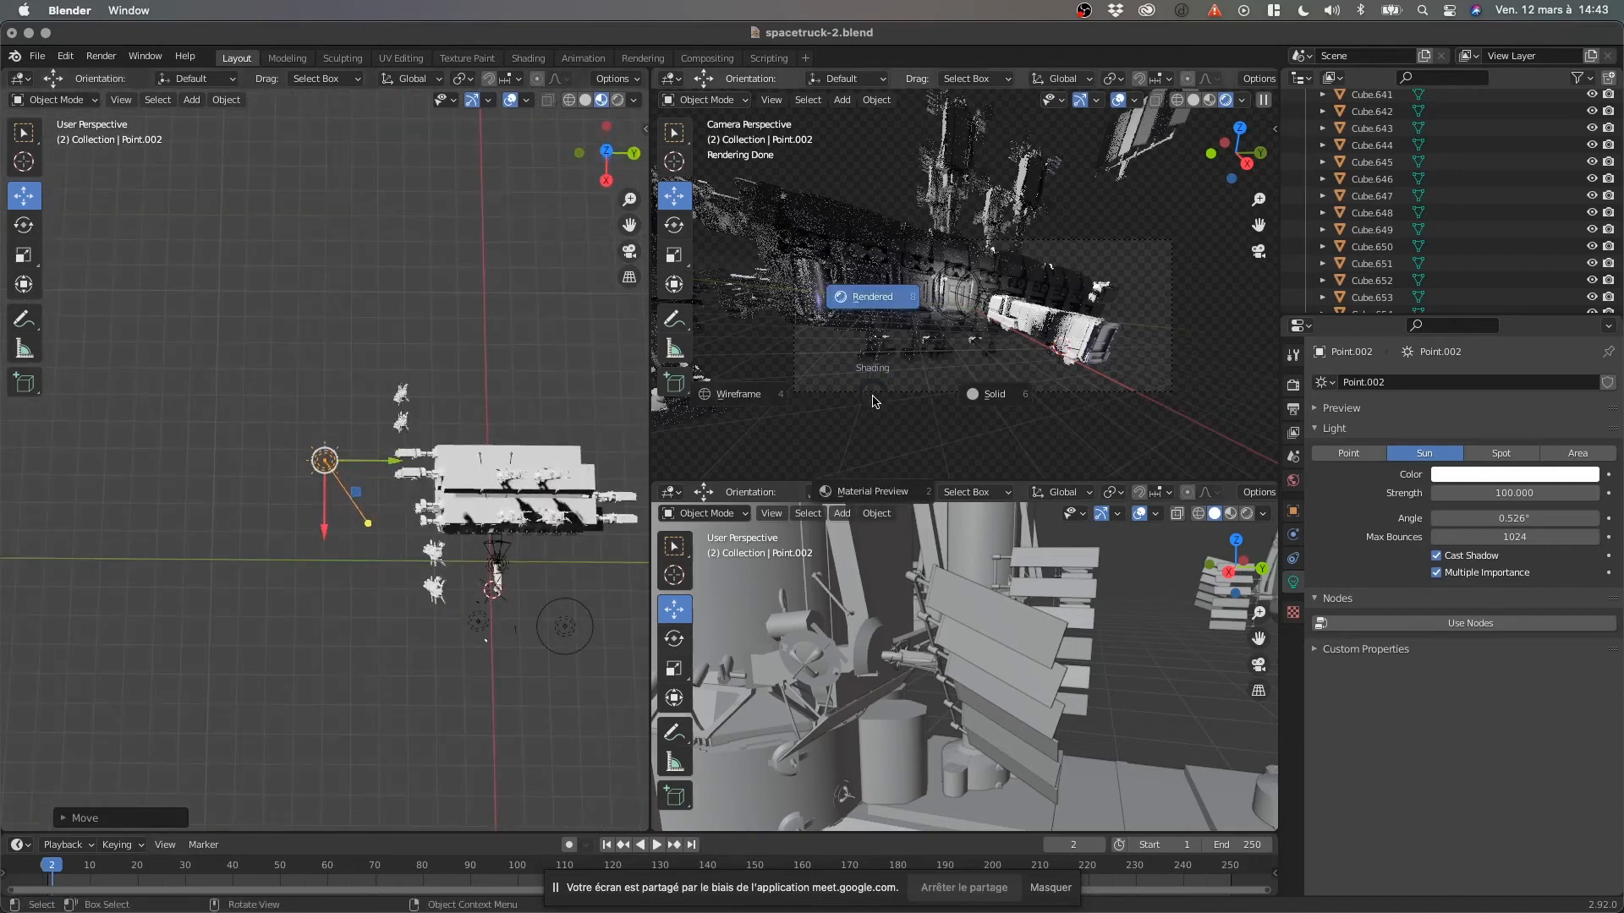
click(871, 499)
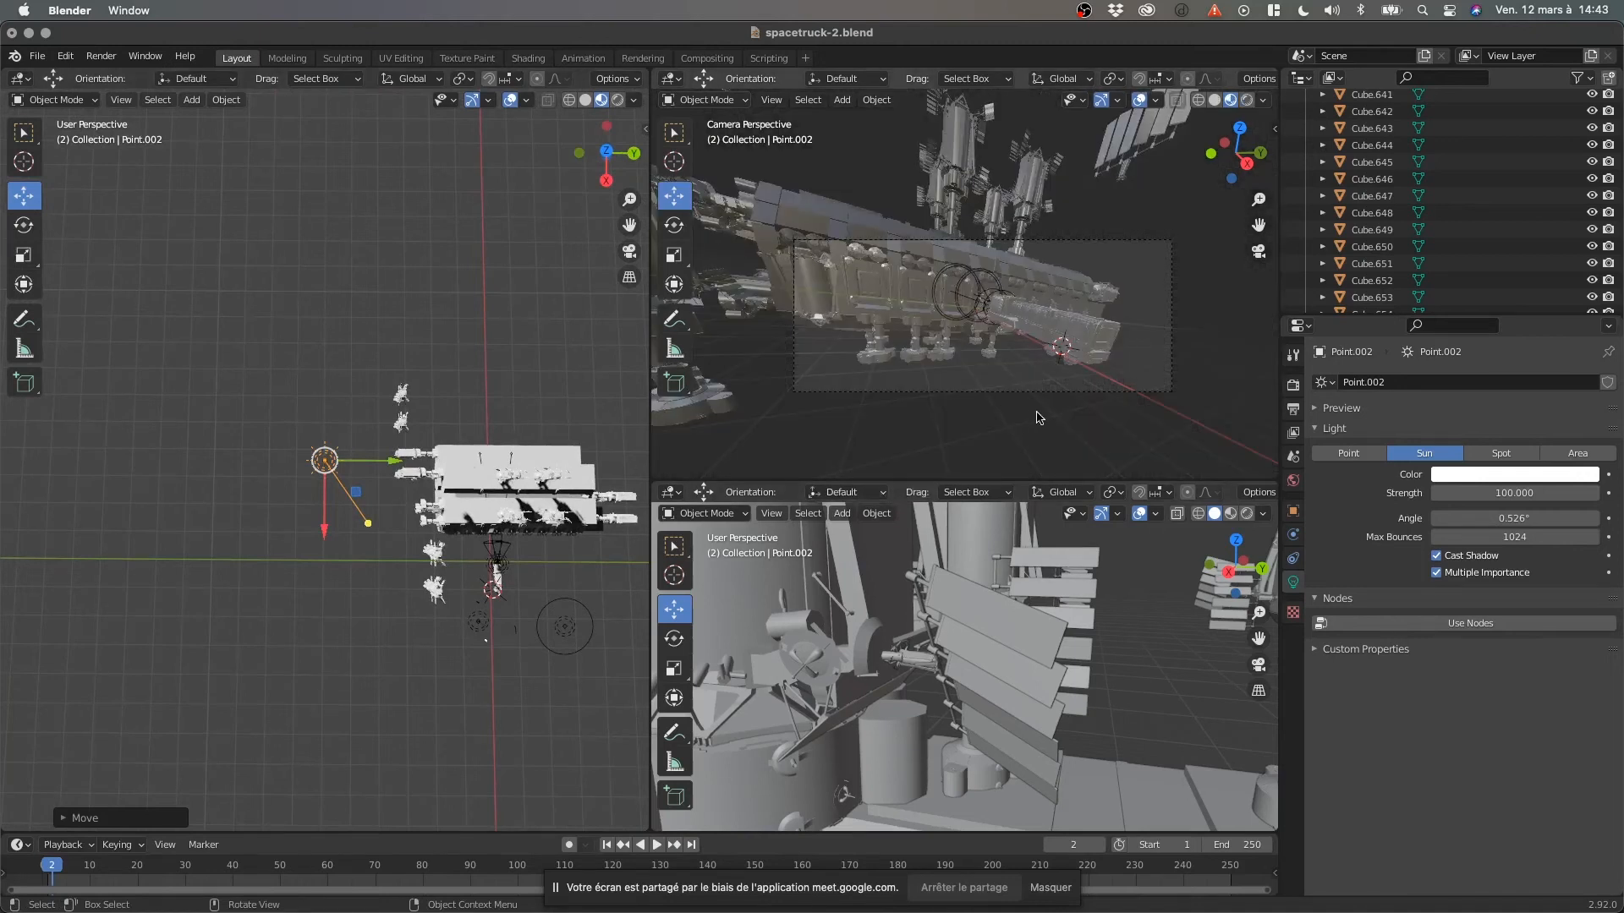
key(n)
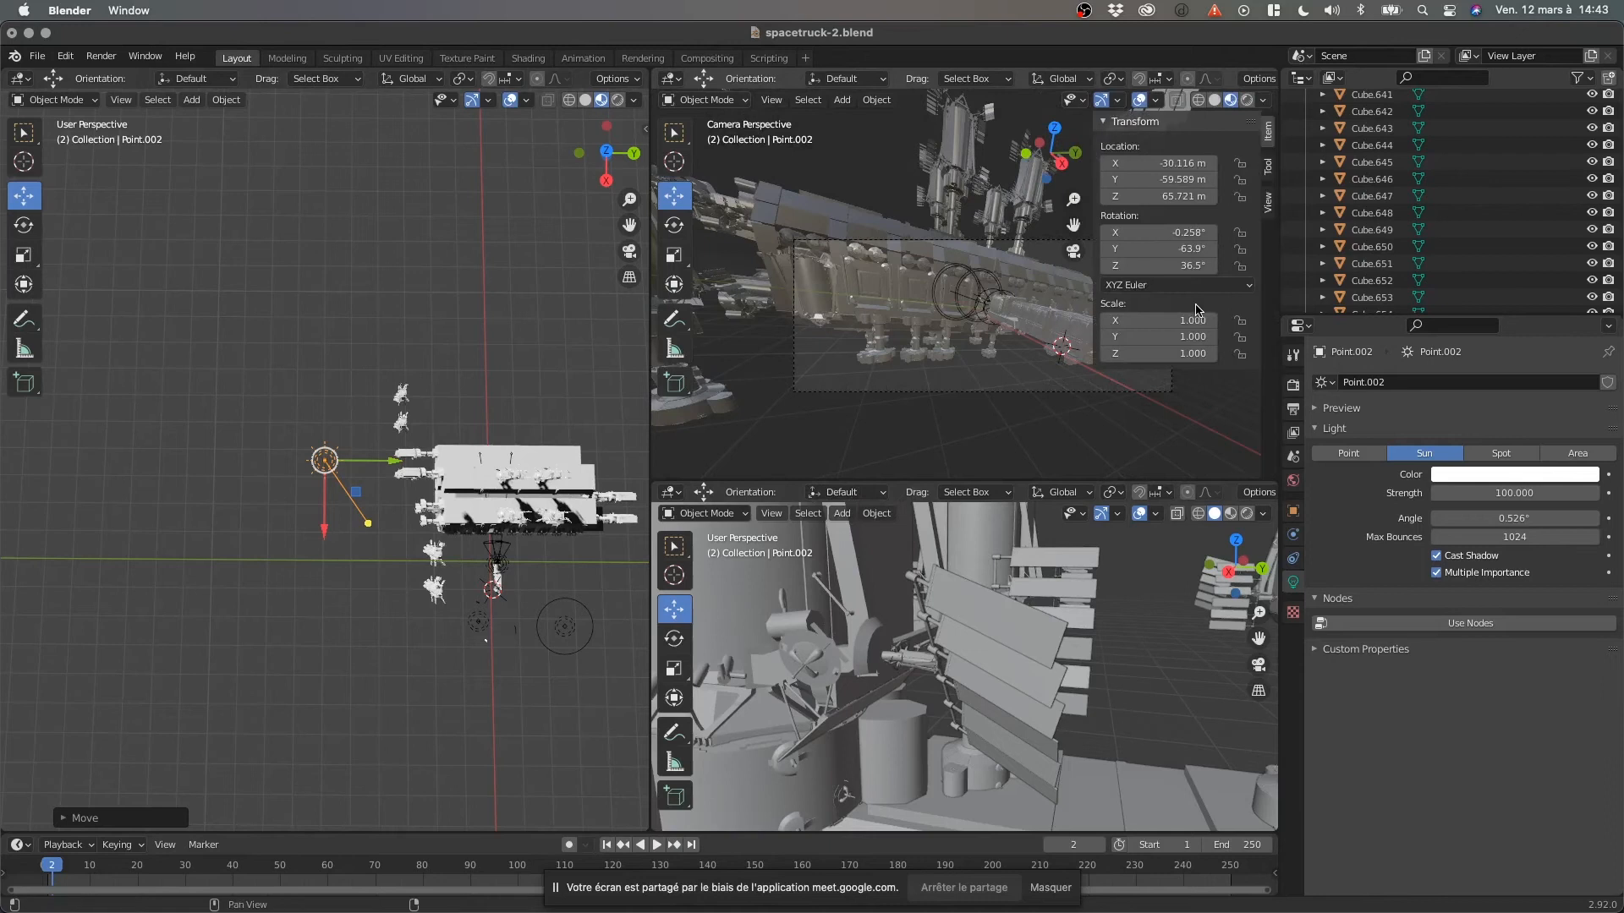
click(1269, 203)
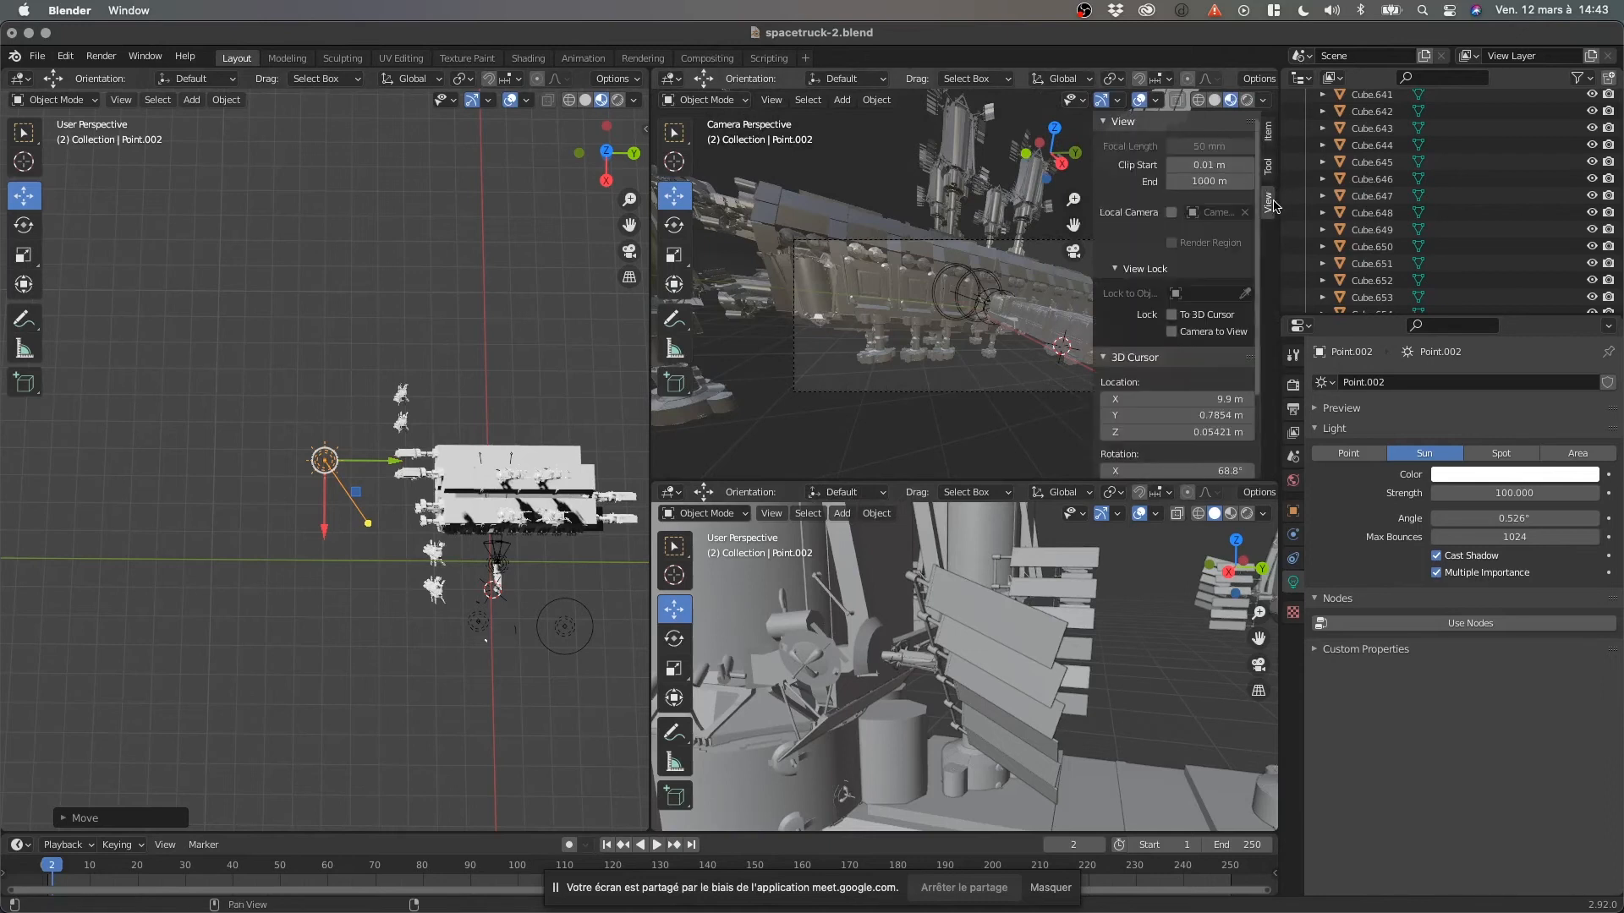
scroll(1197, 188, down, 3)
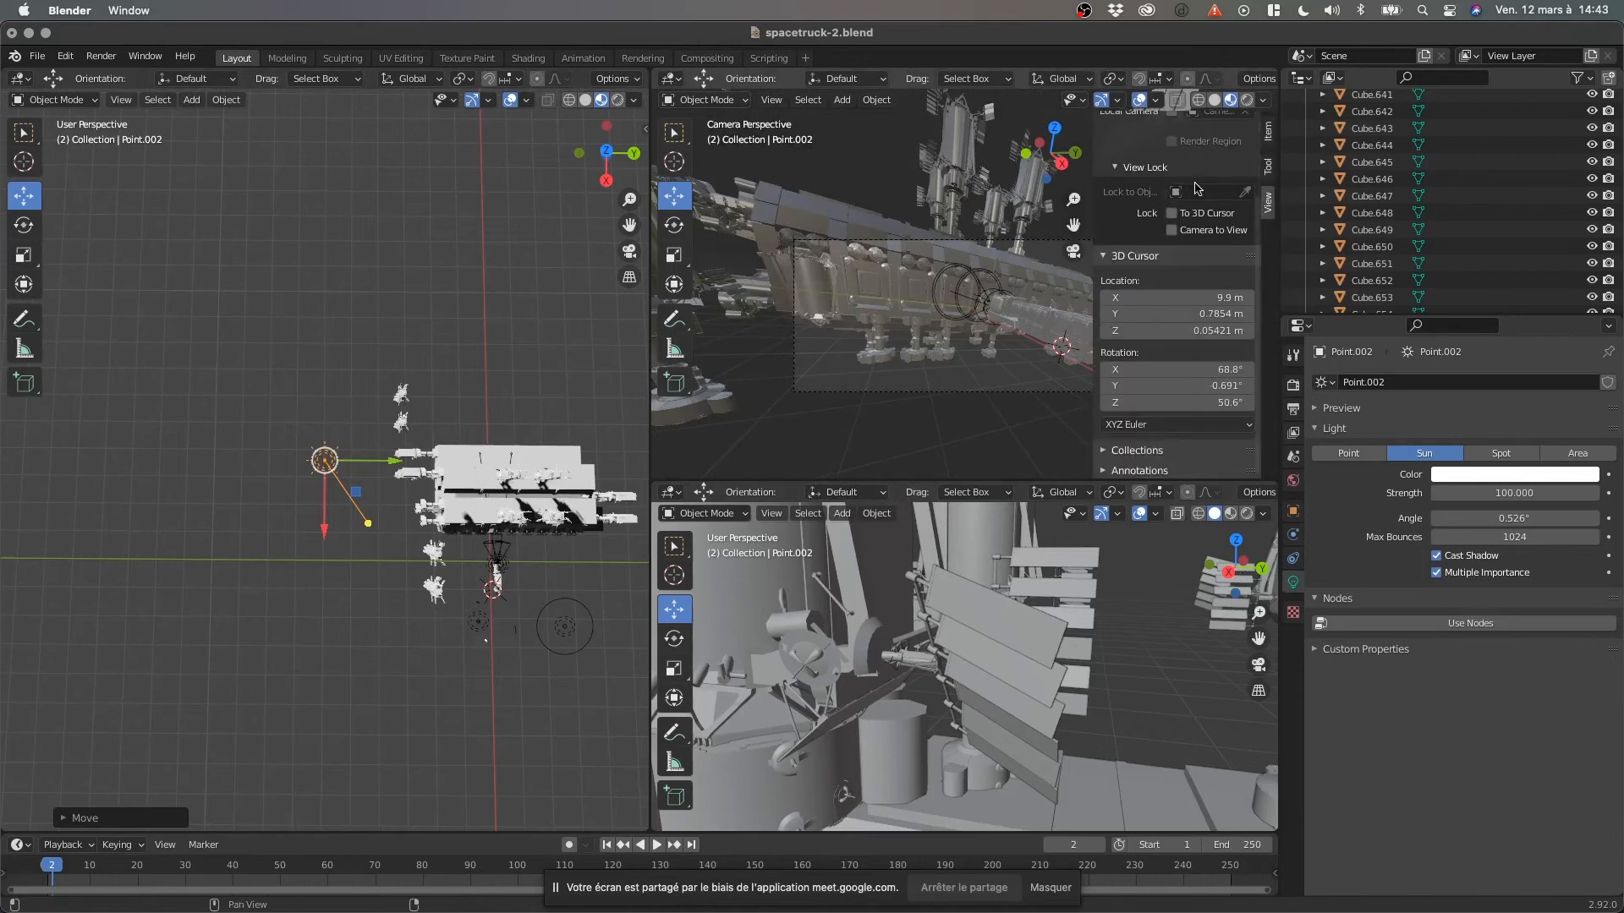
Enable Scene Lights and Scene World for the camera view's Material Preview shading and hide the sidebar.
click(1263, 100)
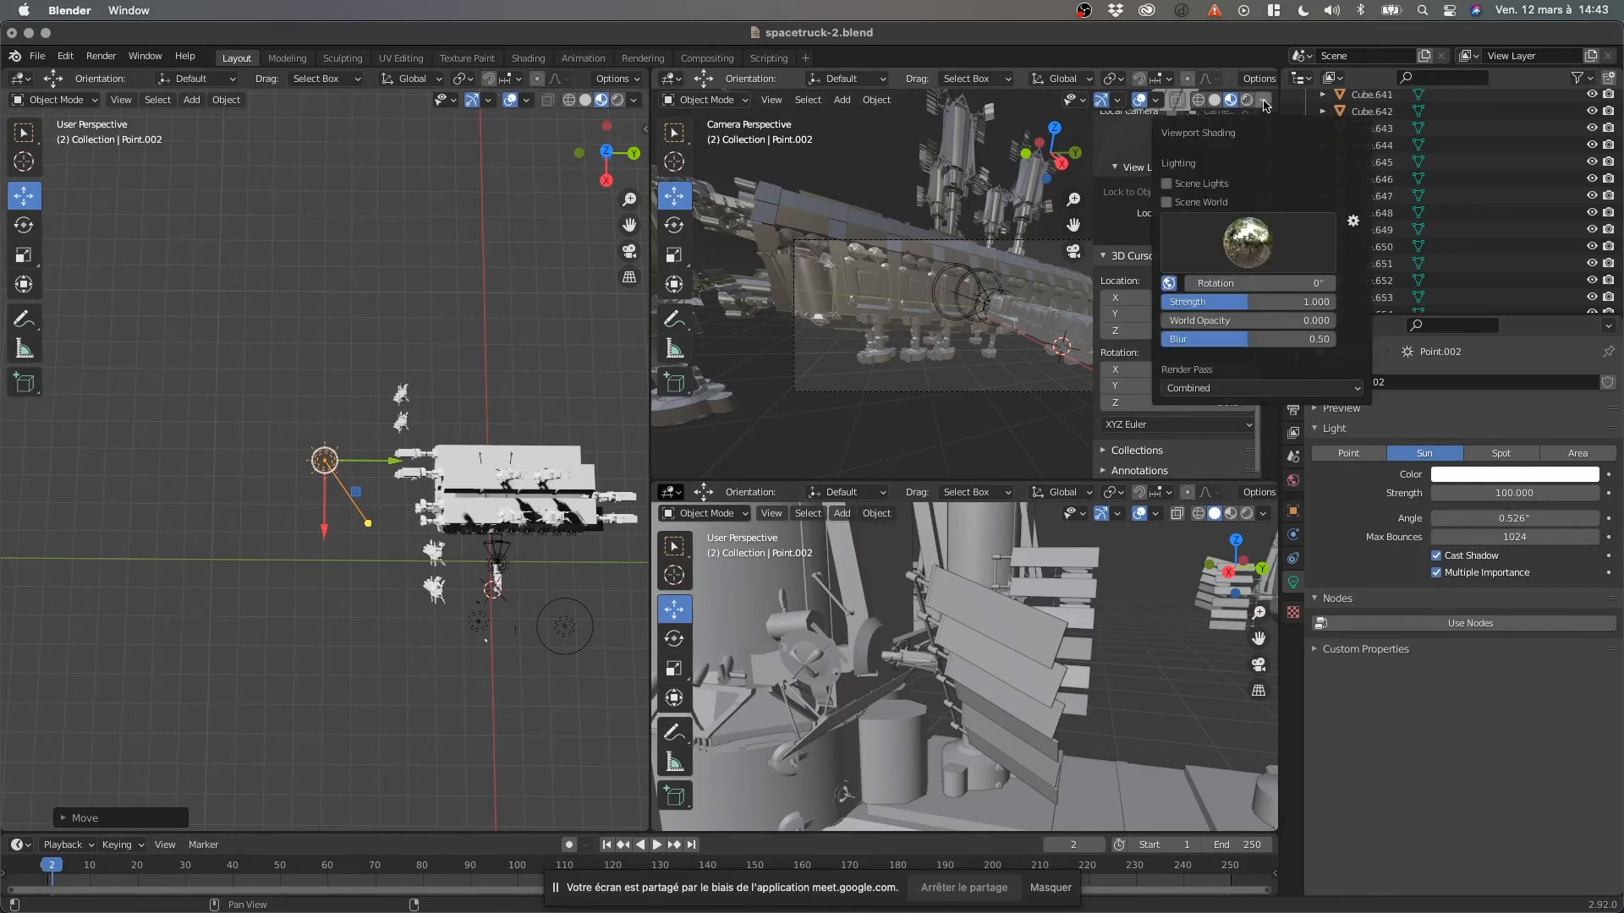
click(1167, 184)
click(1167, 203)
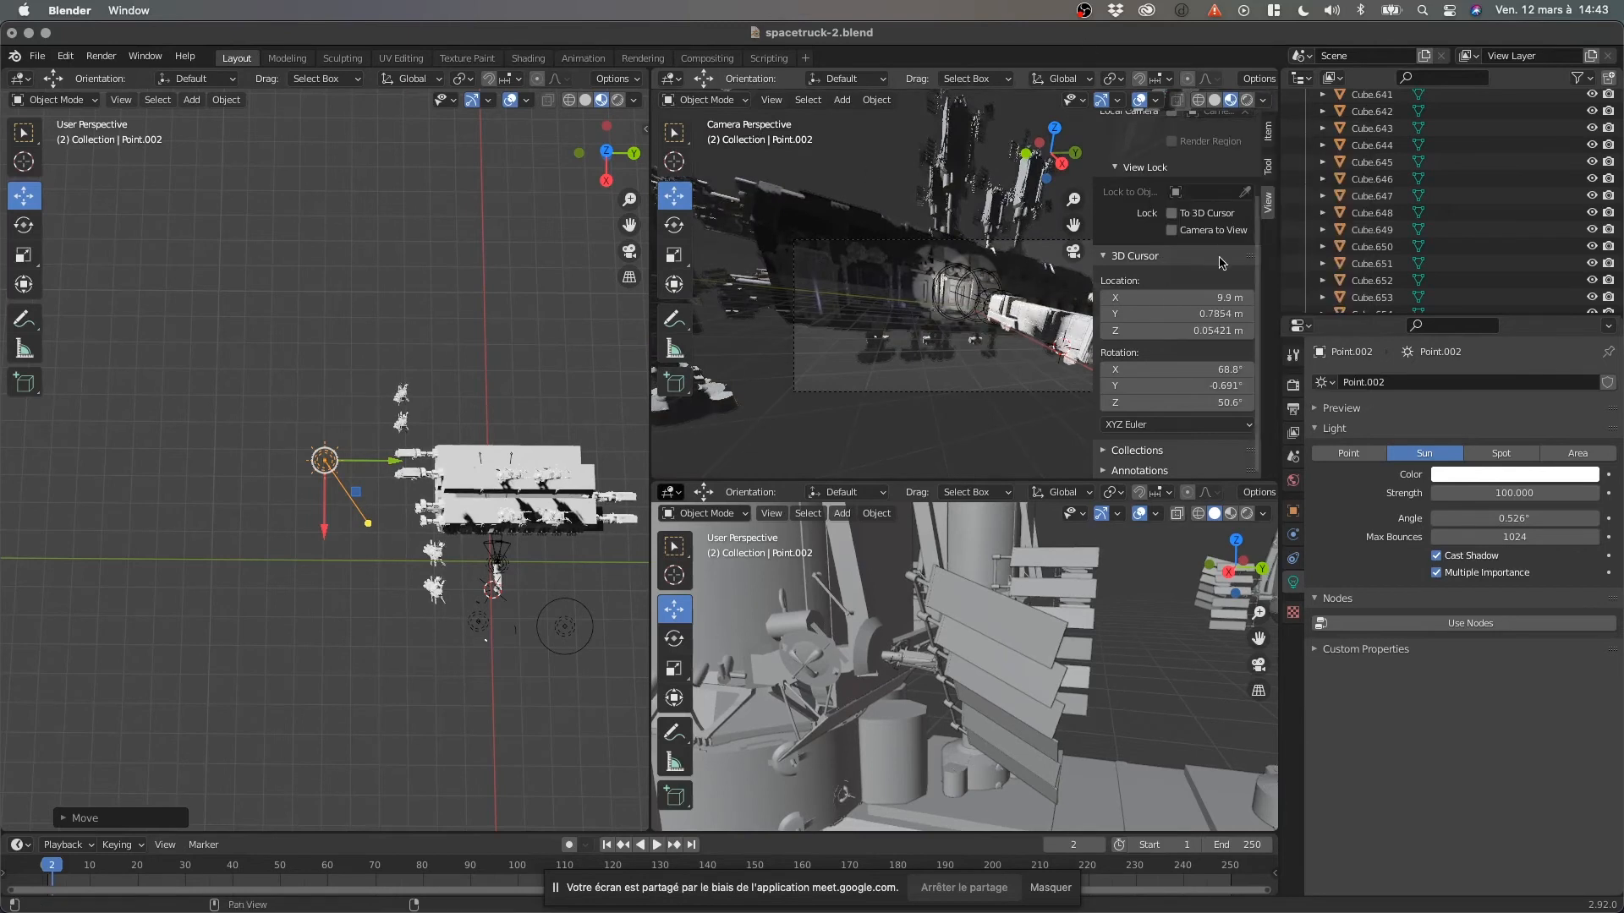
key(n)
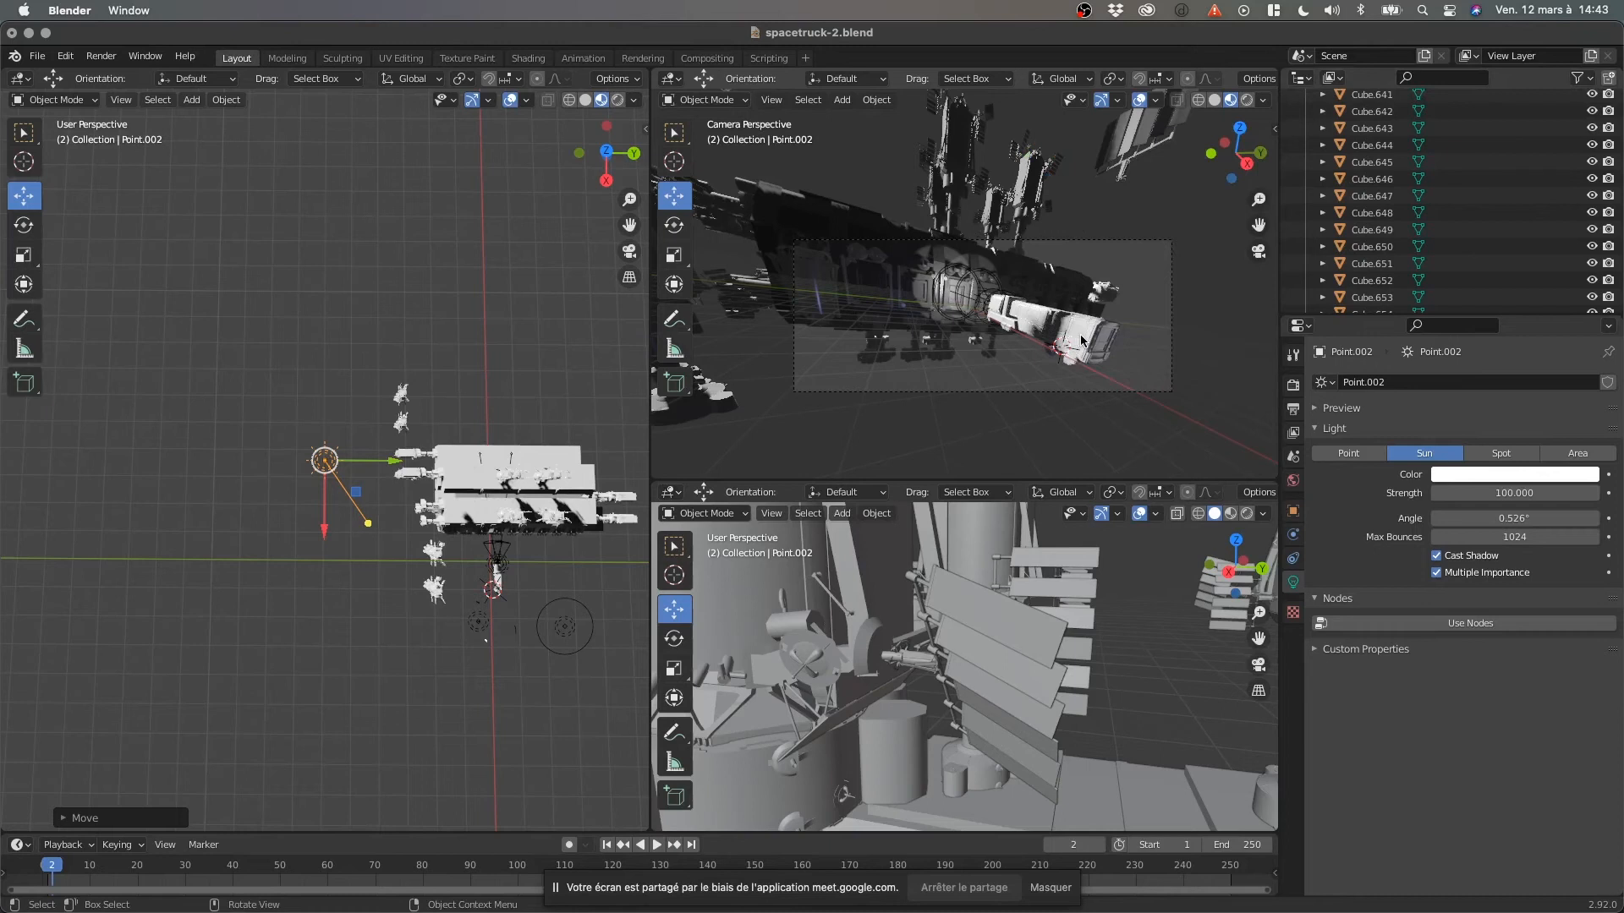
Toggle Scene World off and on repeatedly in the camera view to compare default environment lighting with the scene's own.
click(1264, 103)
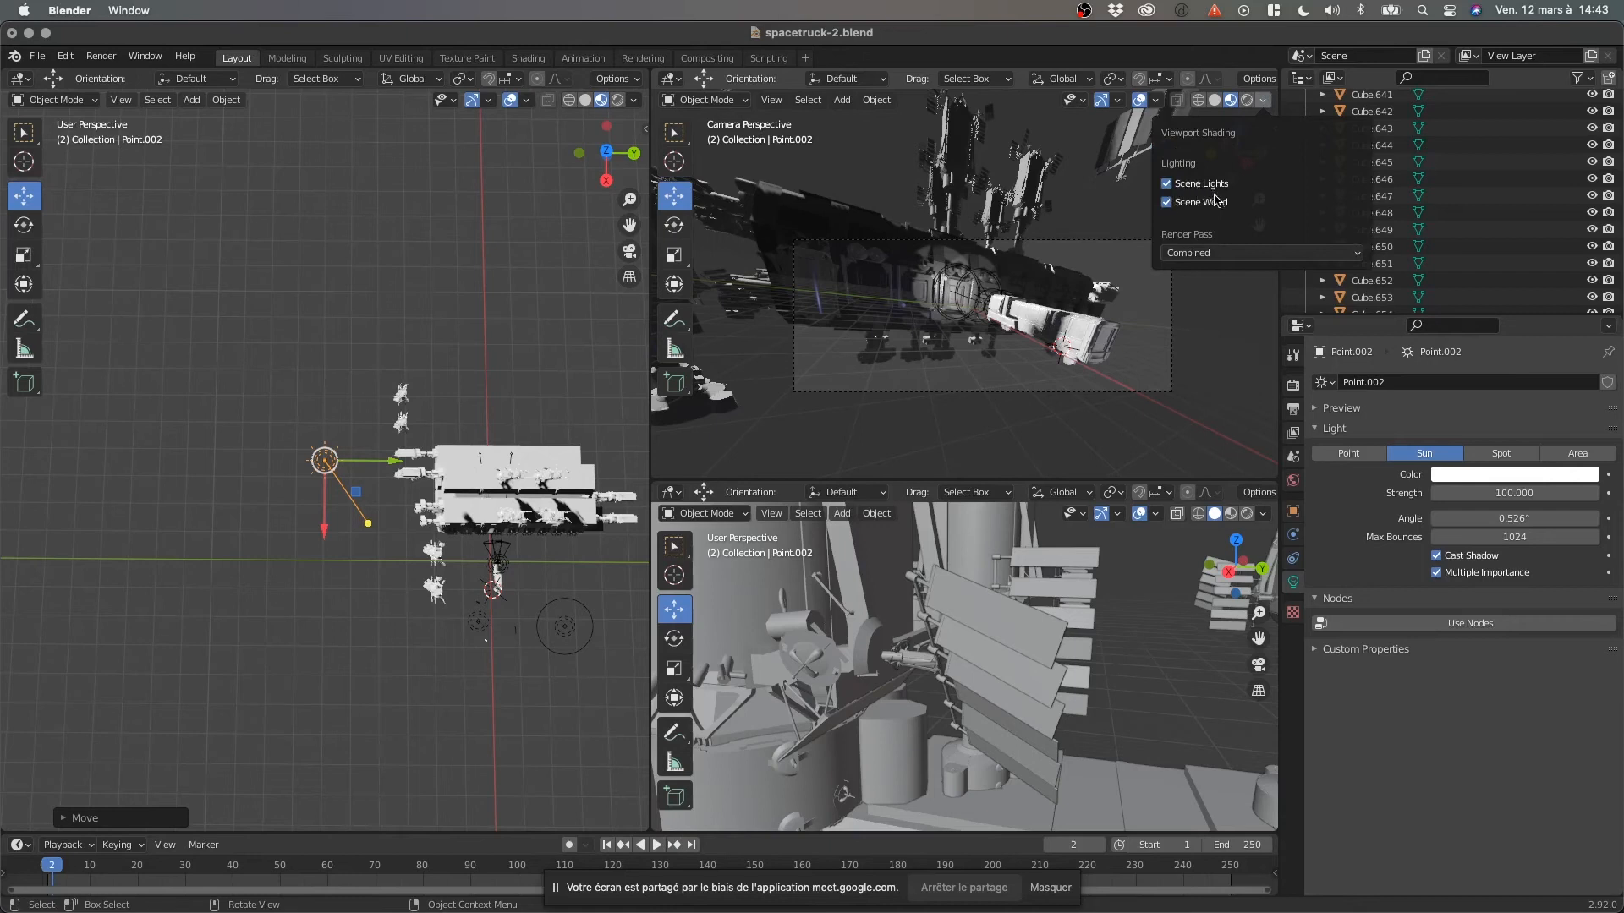
click(1168, 204)
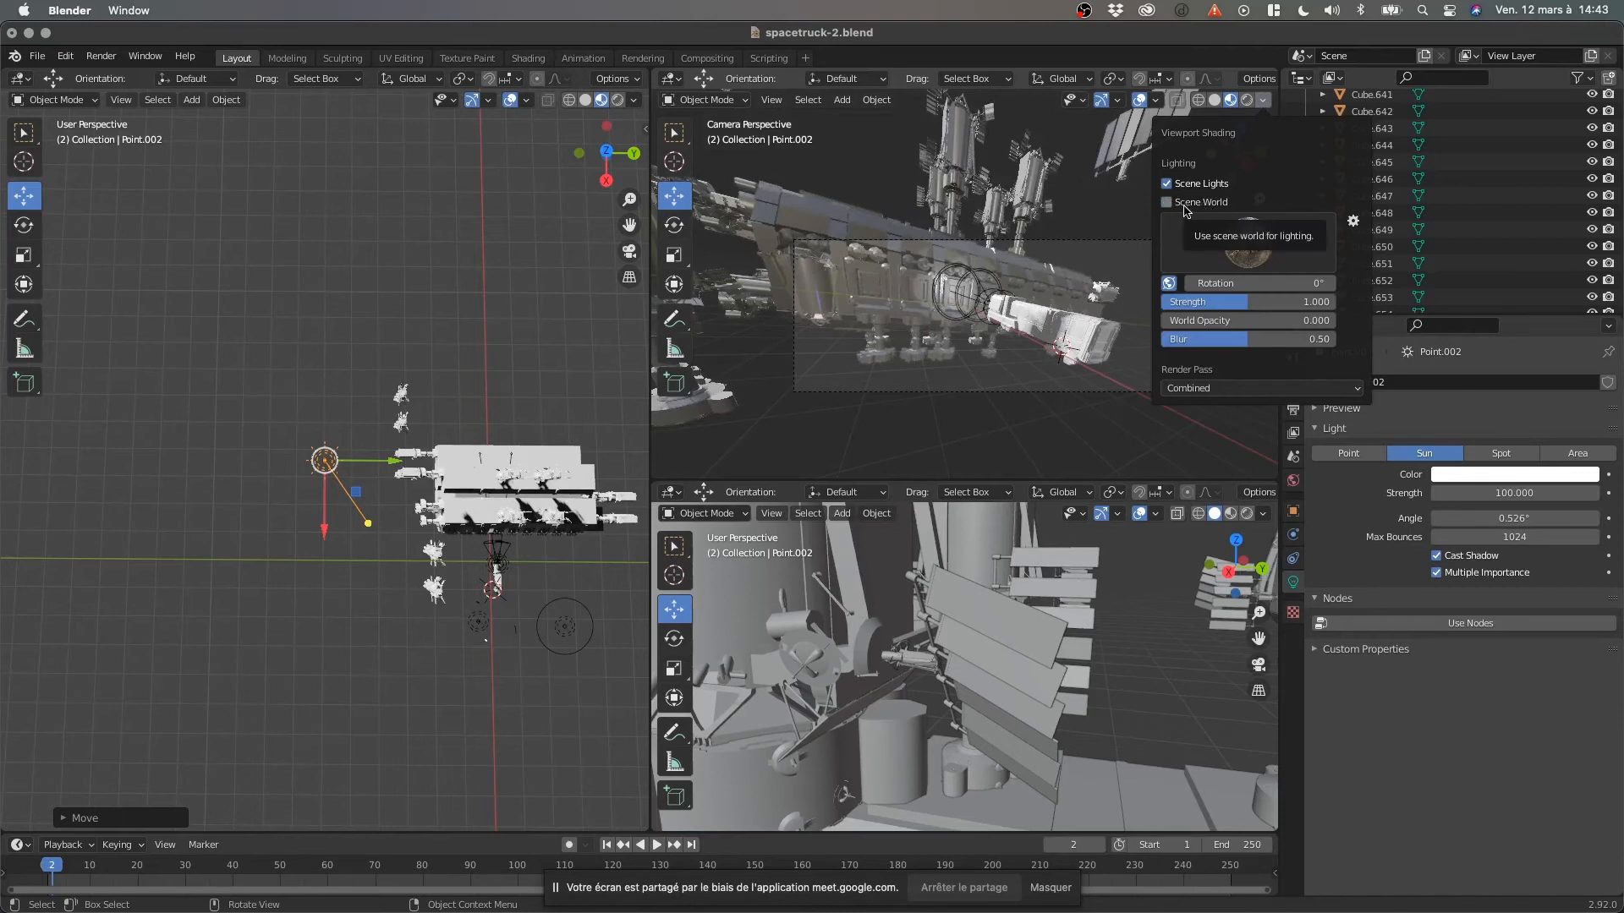
click(1169, 205)
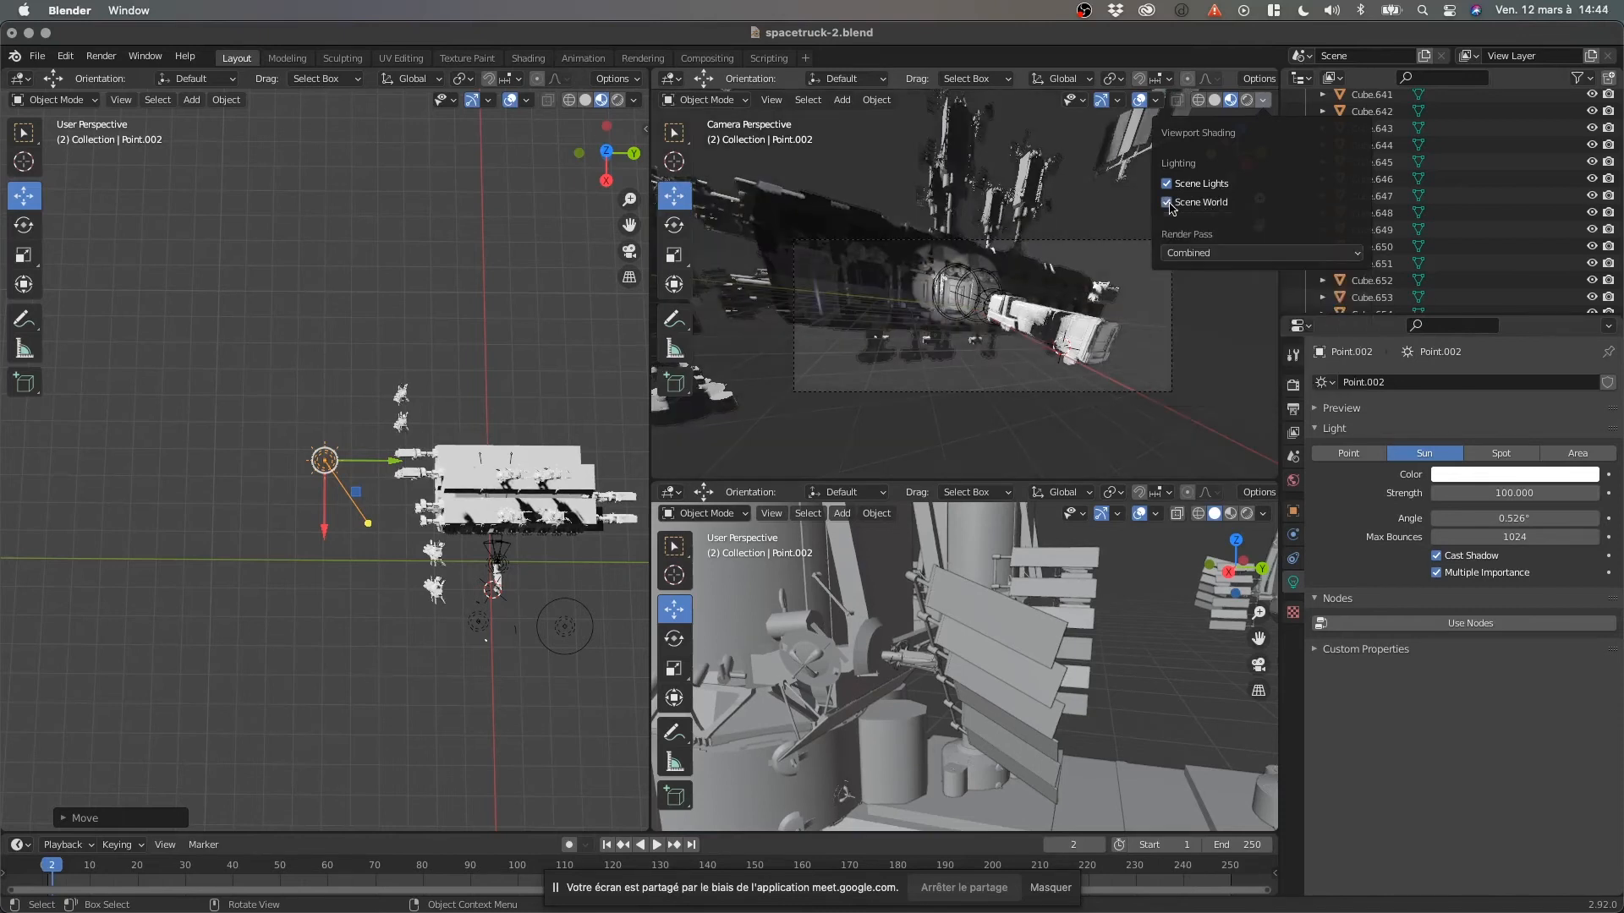
click(1168, 205)
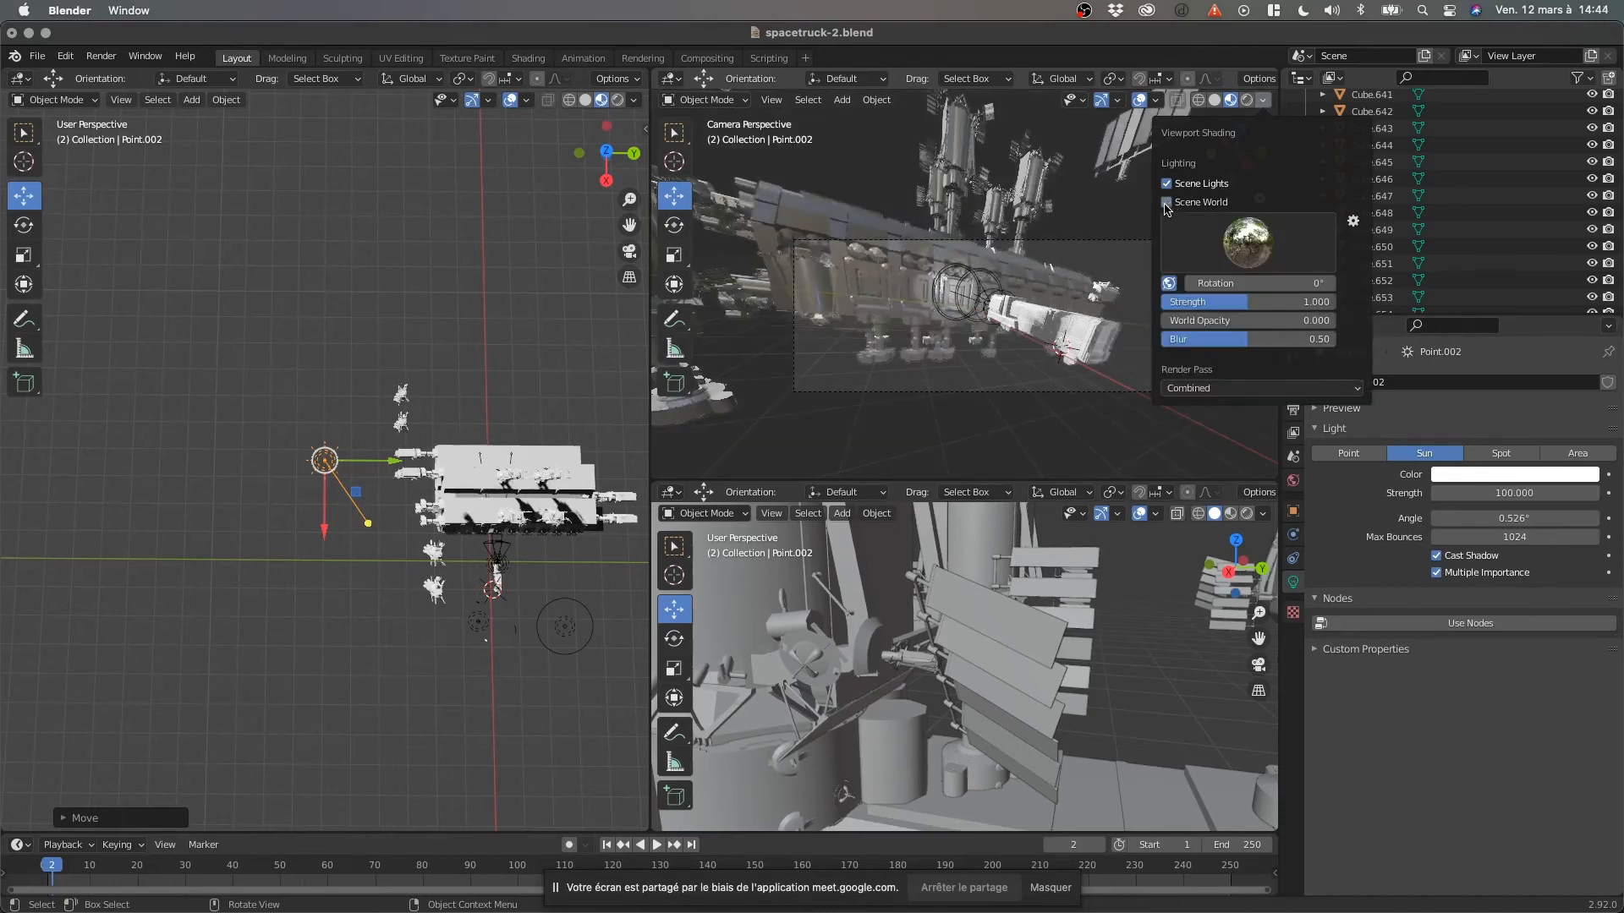
click(1167, 205)
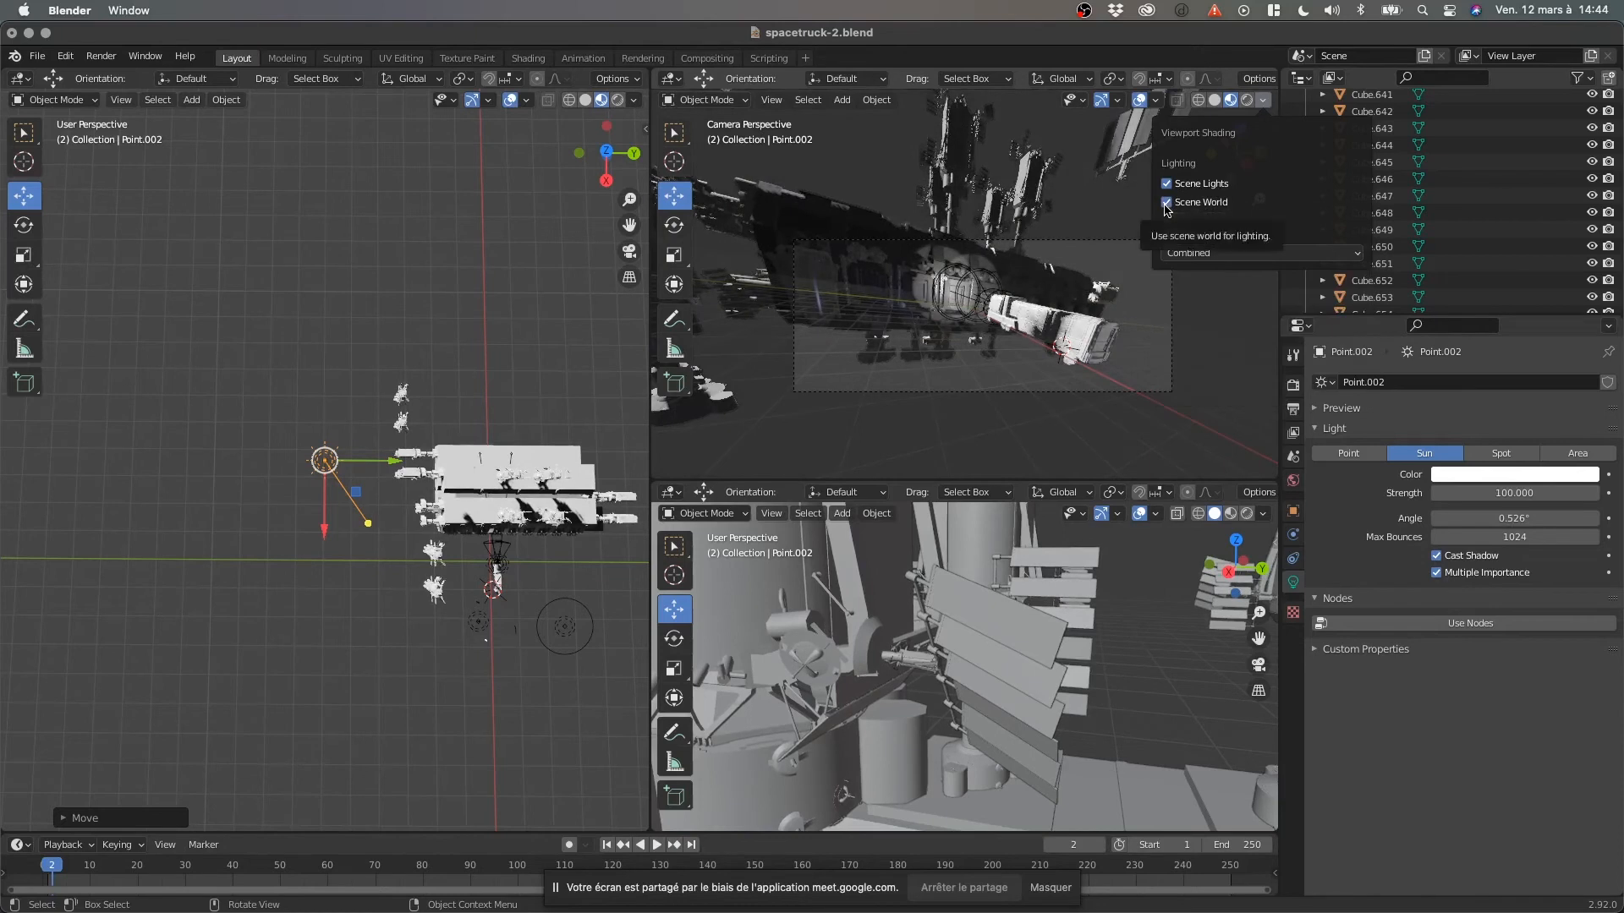
click(1166, 205)
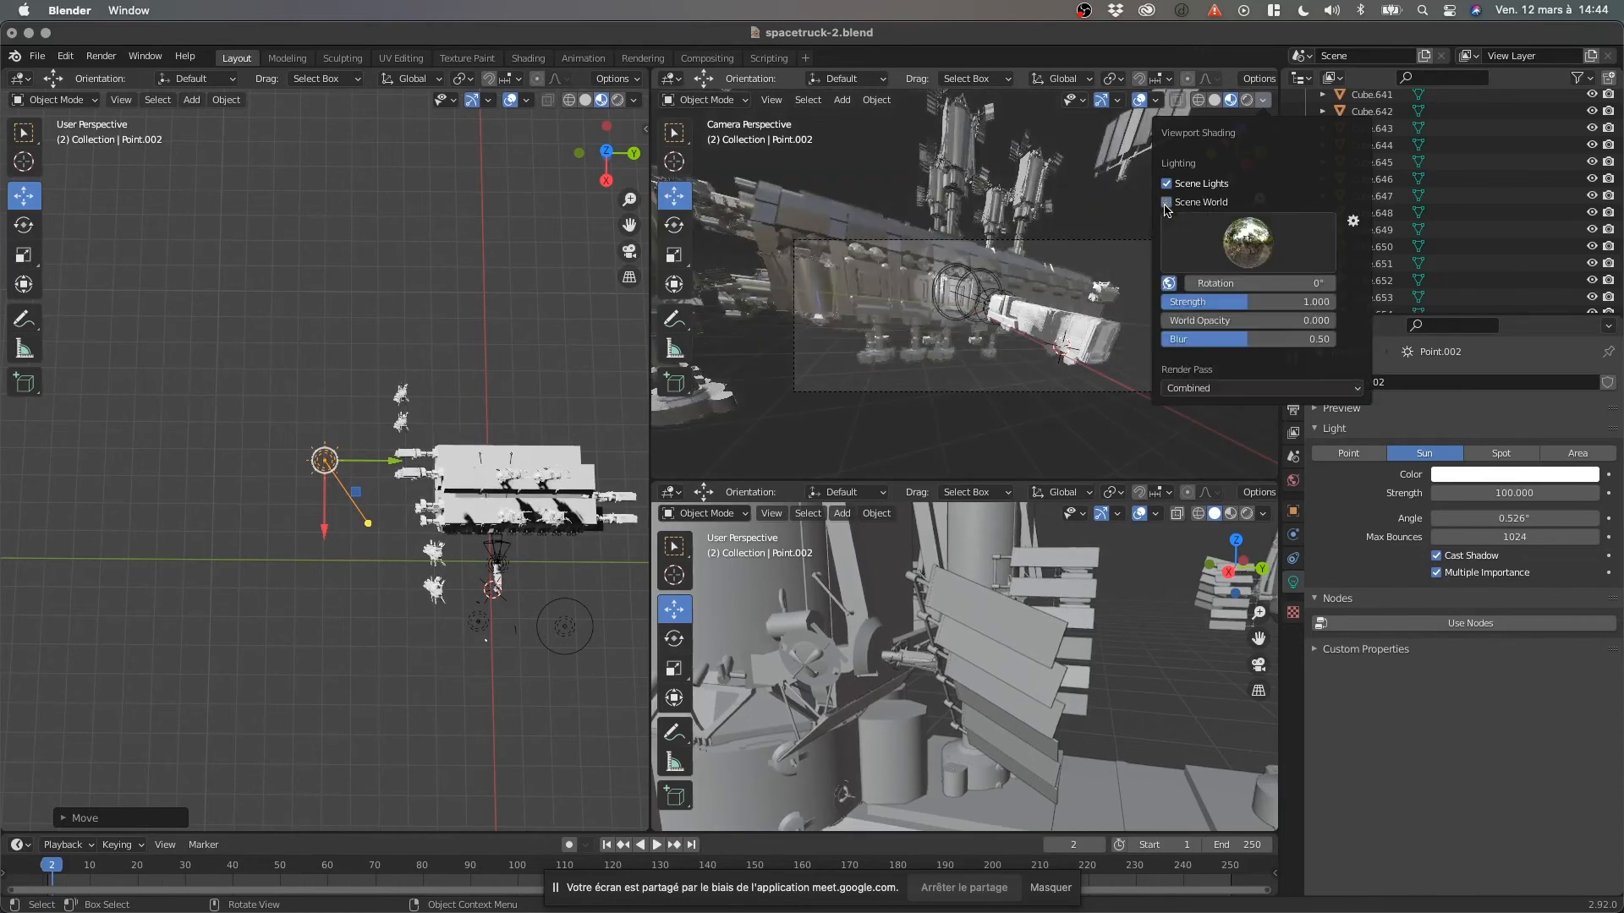
click(1166, 204)
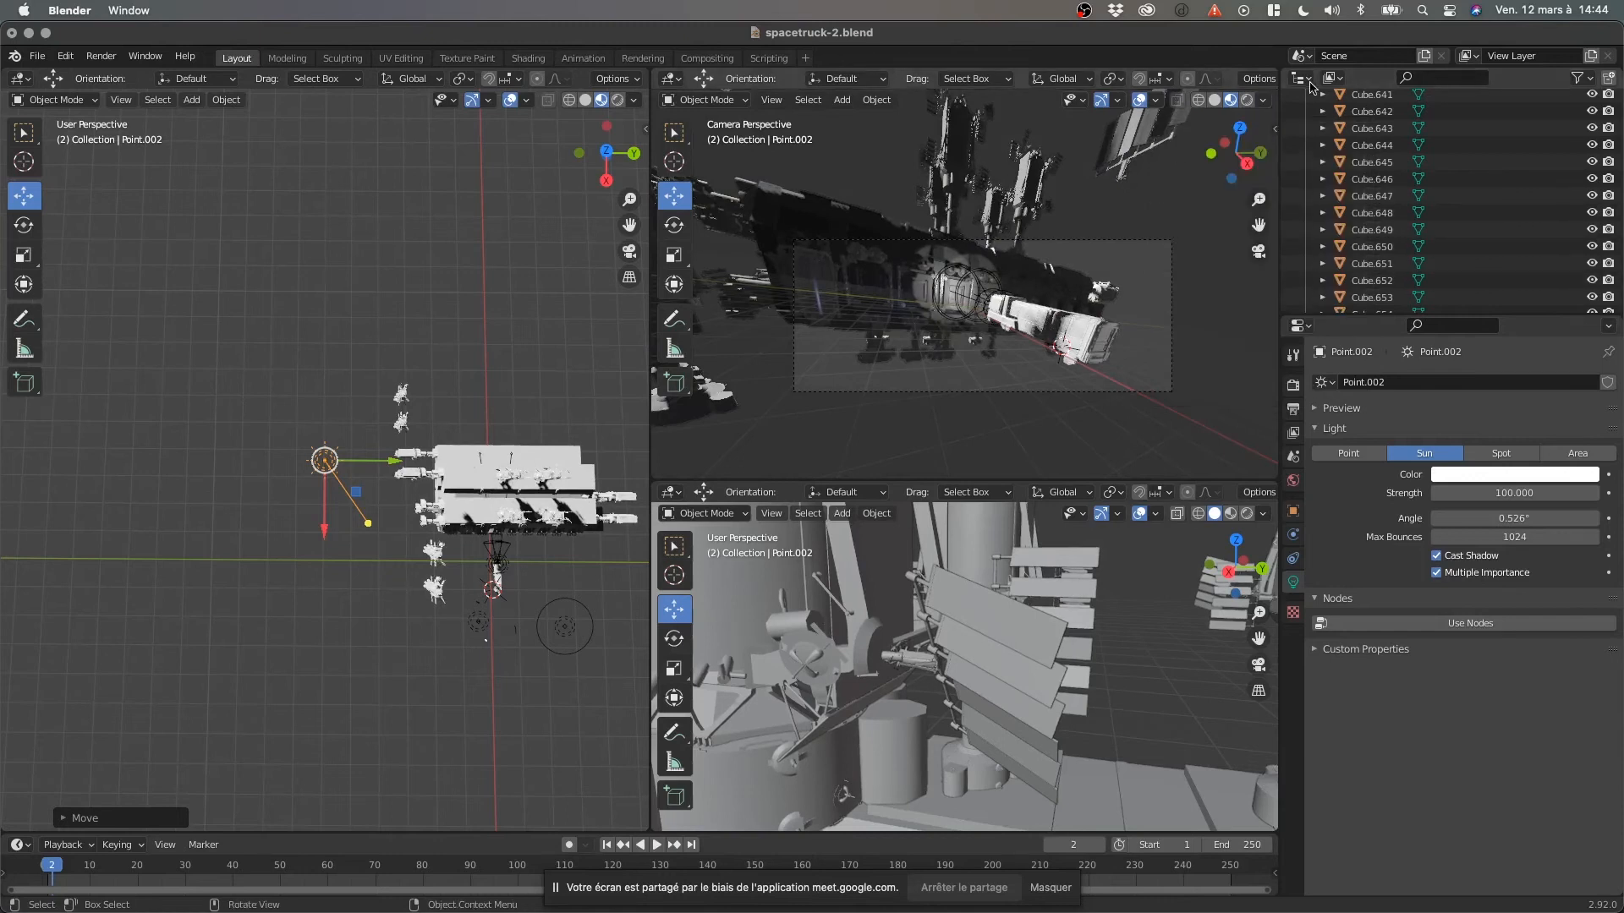
Enlarge the camera framing and disable Scene Lights in the camera view's shading options.
click(1262, 101)
scroll(949, 293, up, 3)
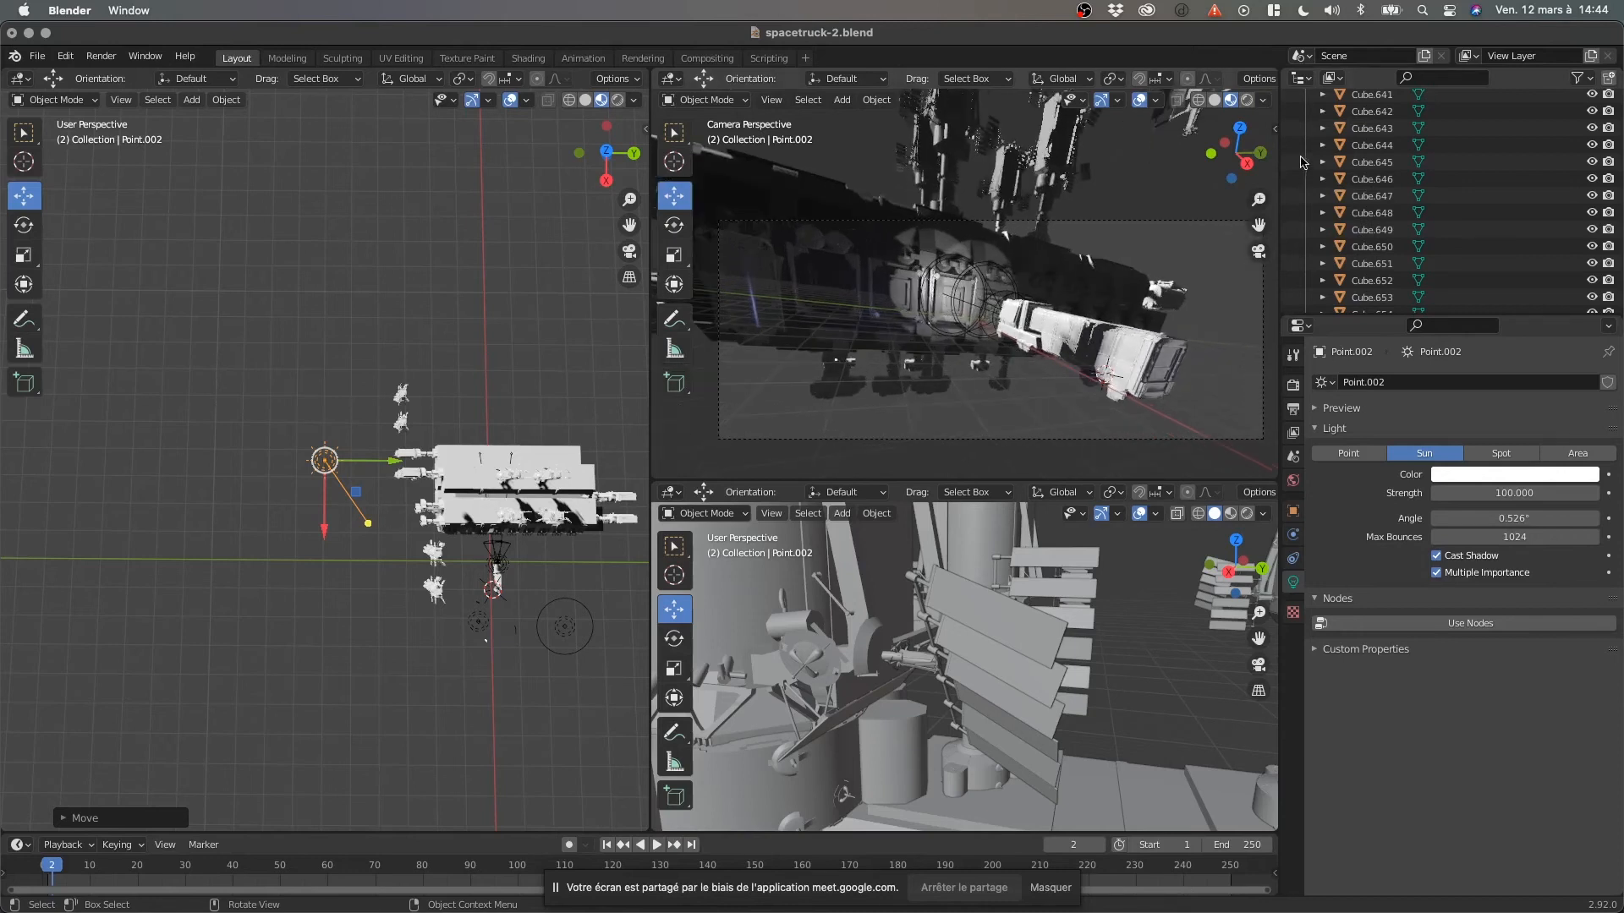
click(1263, 100)
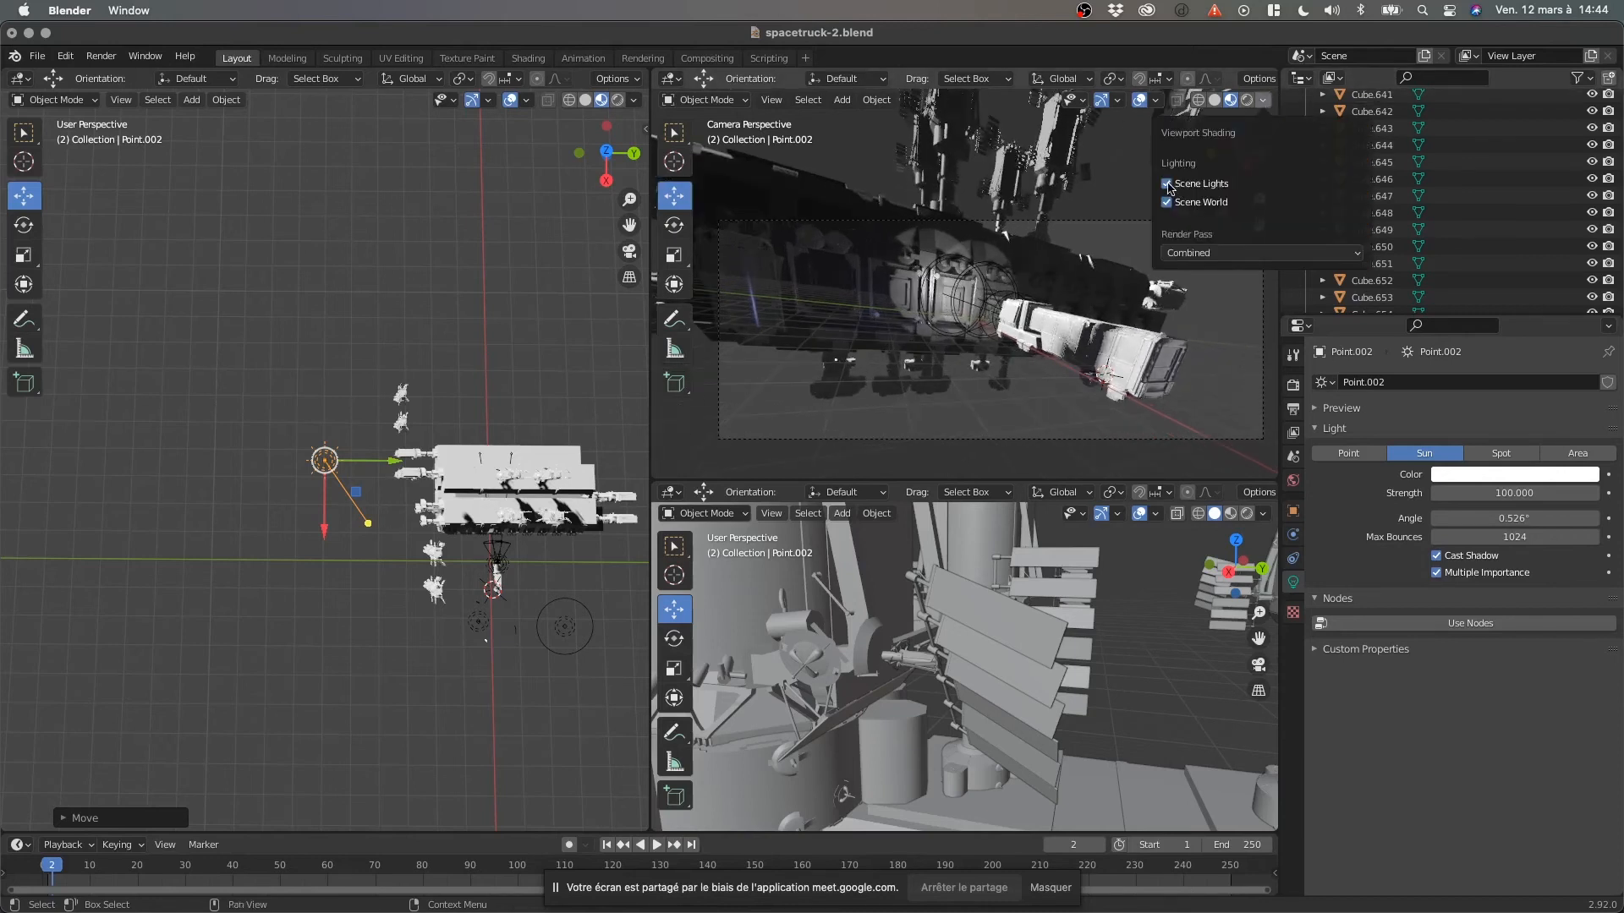
click(1167, 184)
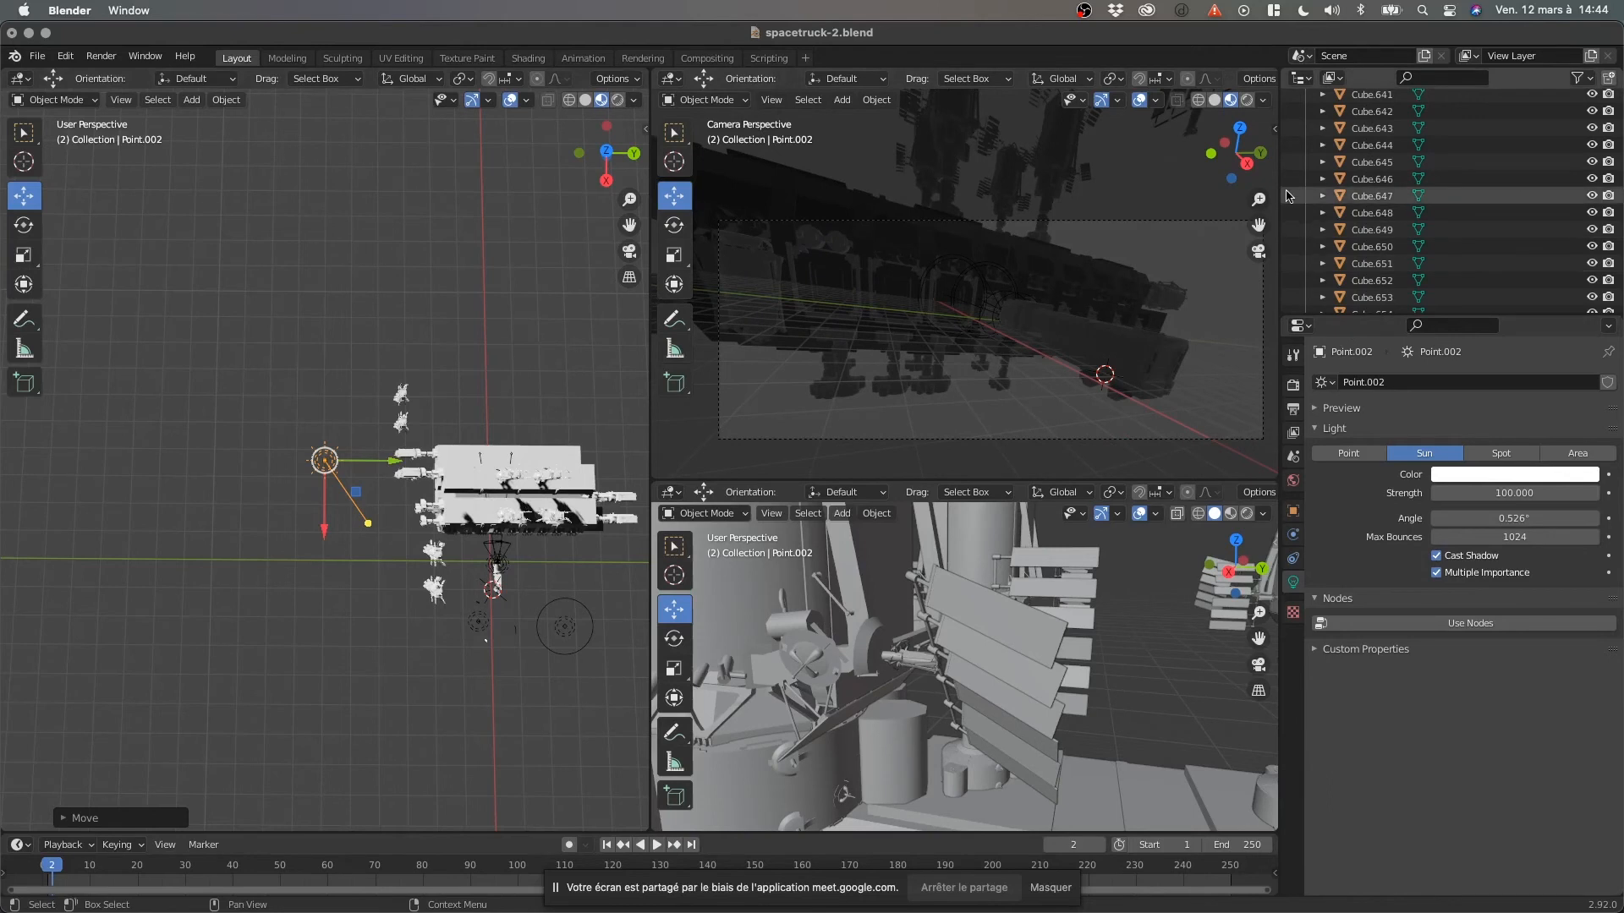
Re-enable Scene Lights in the camera view's shading and re-aim the sun light towards the truck and station.
click(1265, 101)
click(1167, 184)
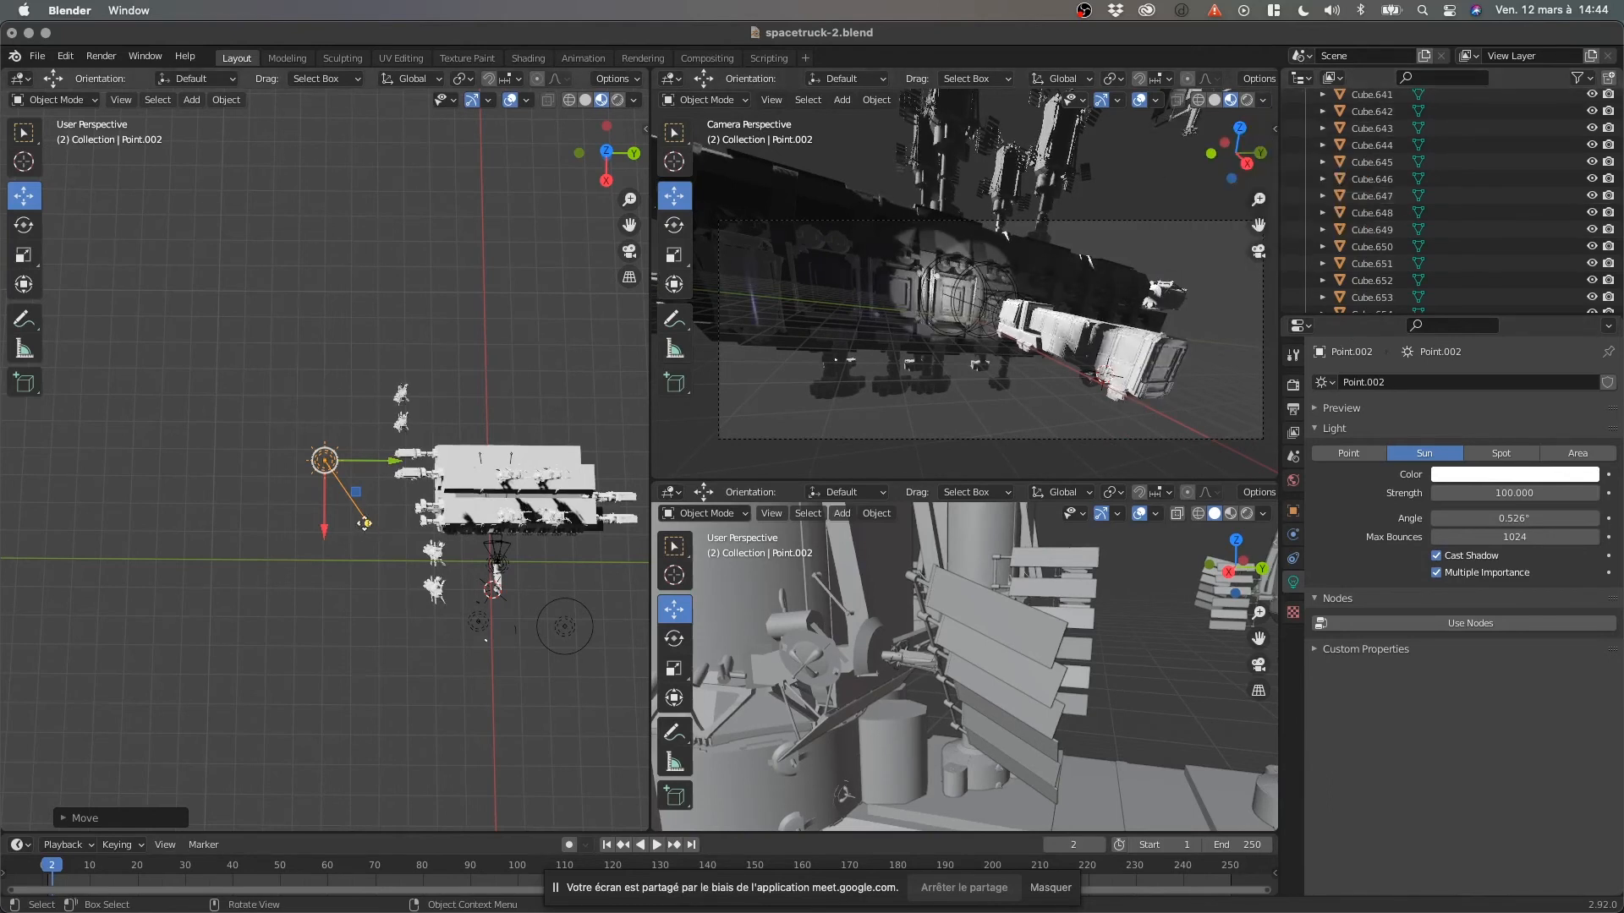
drag(367, 517, 371, 424)
drag(368, 423, 379, 506)
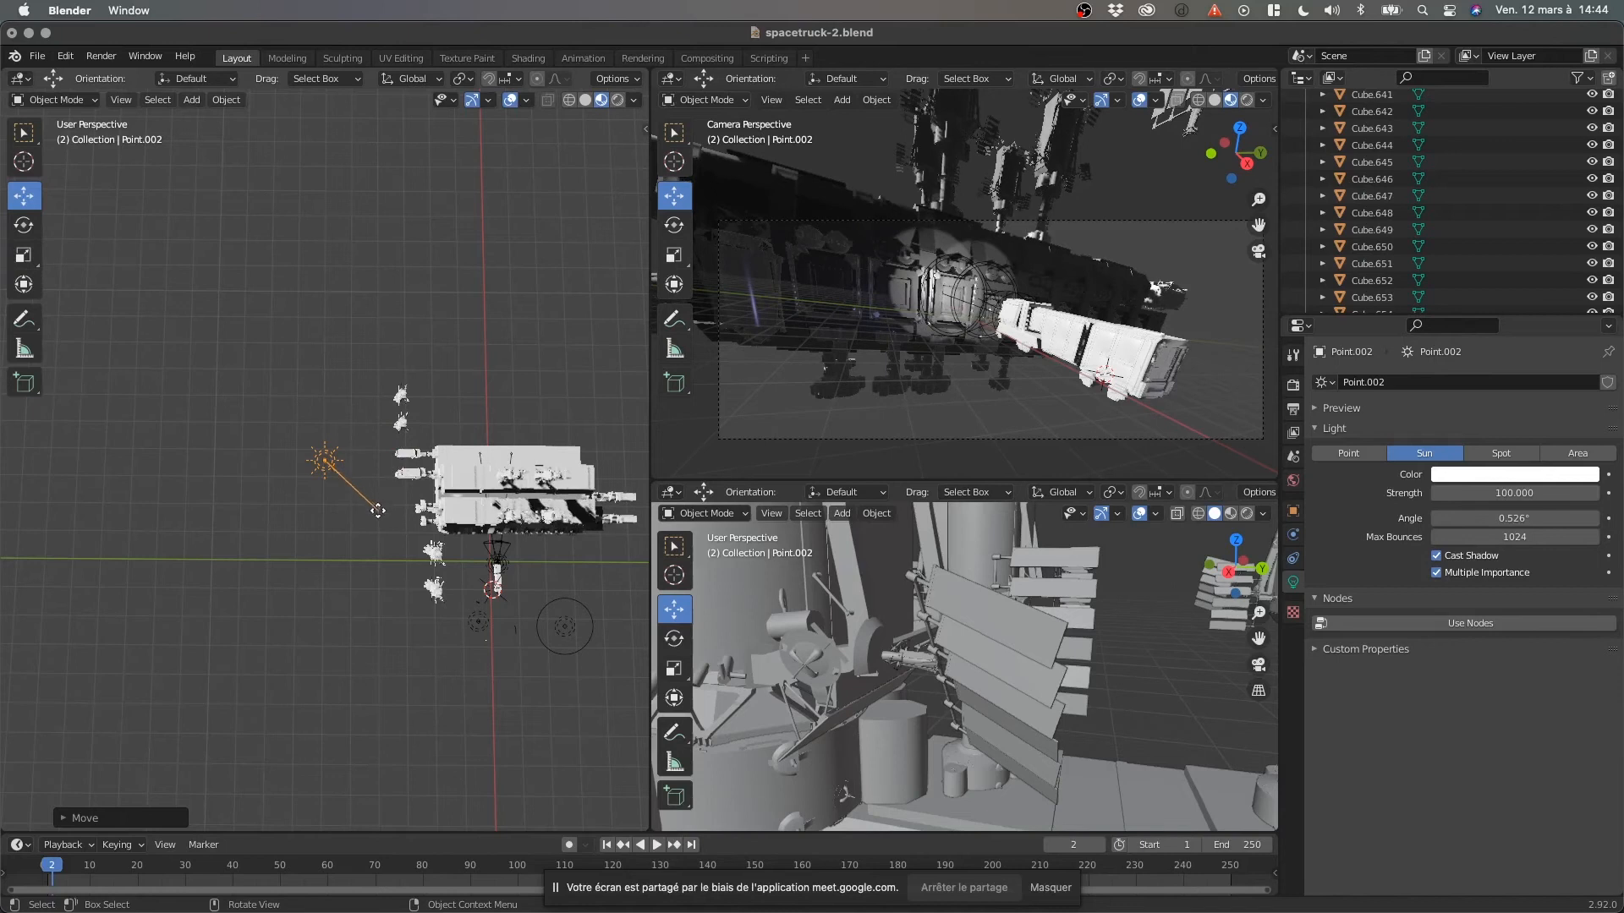
drag(369, 495, 372, 506)
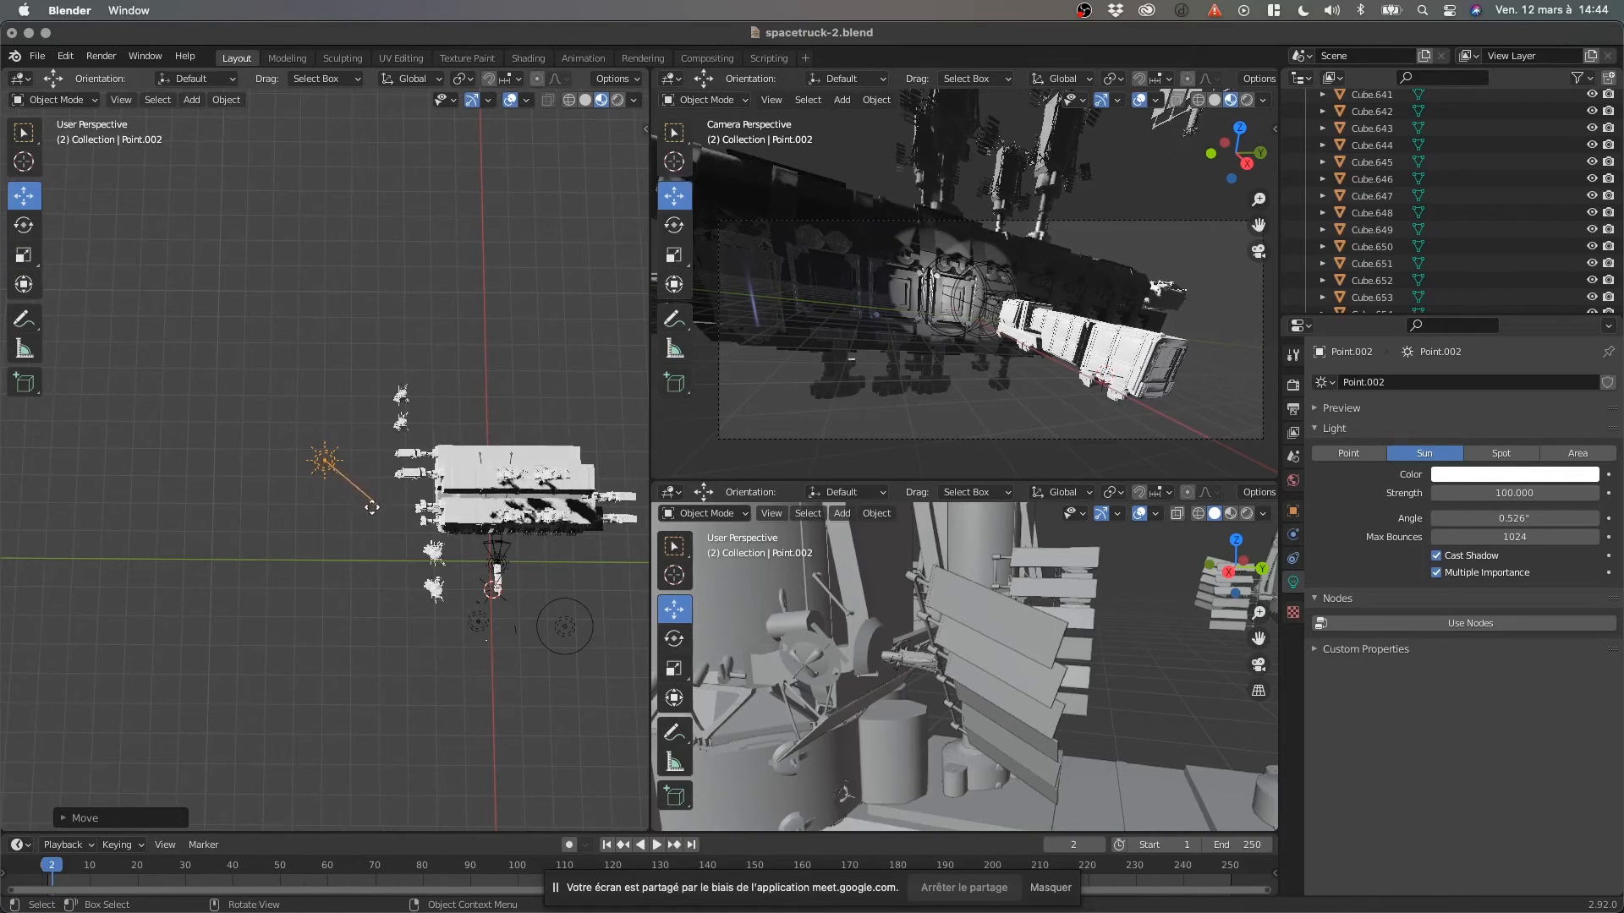
mouse_move(380, 506)
mouse_down()
mouse_move(377, 534)
mouse_move(345, 550)
mouse_move(372, 509)
mouse_up()
Switch to Finder, preview Jconrad-Spacetruck-compo-02-NUDE.jpg for its lighting, and return to Blender.
key(ctrl+Up)
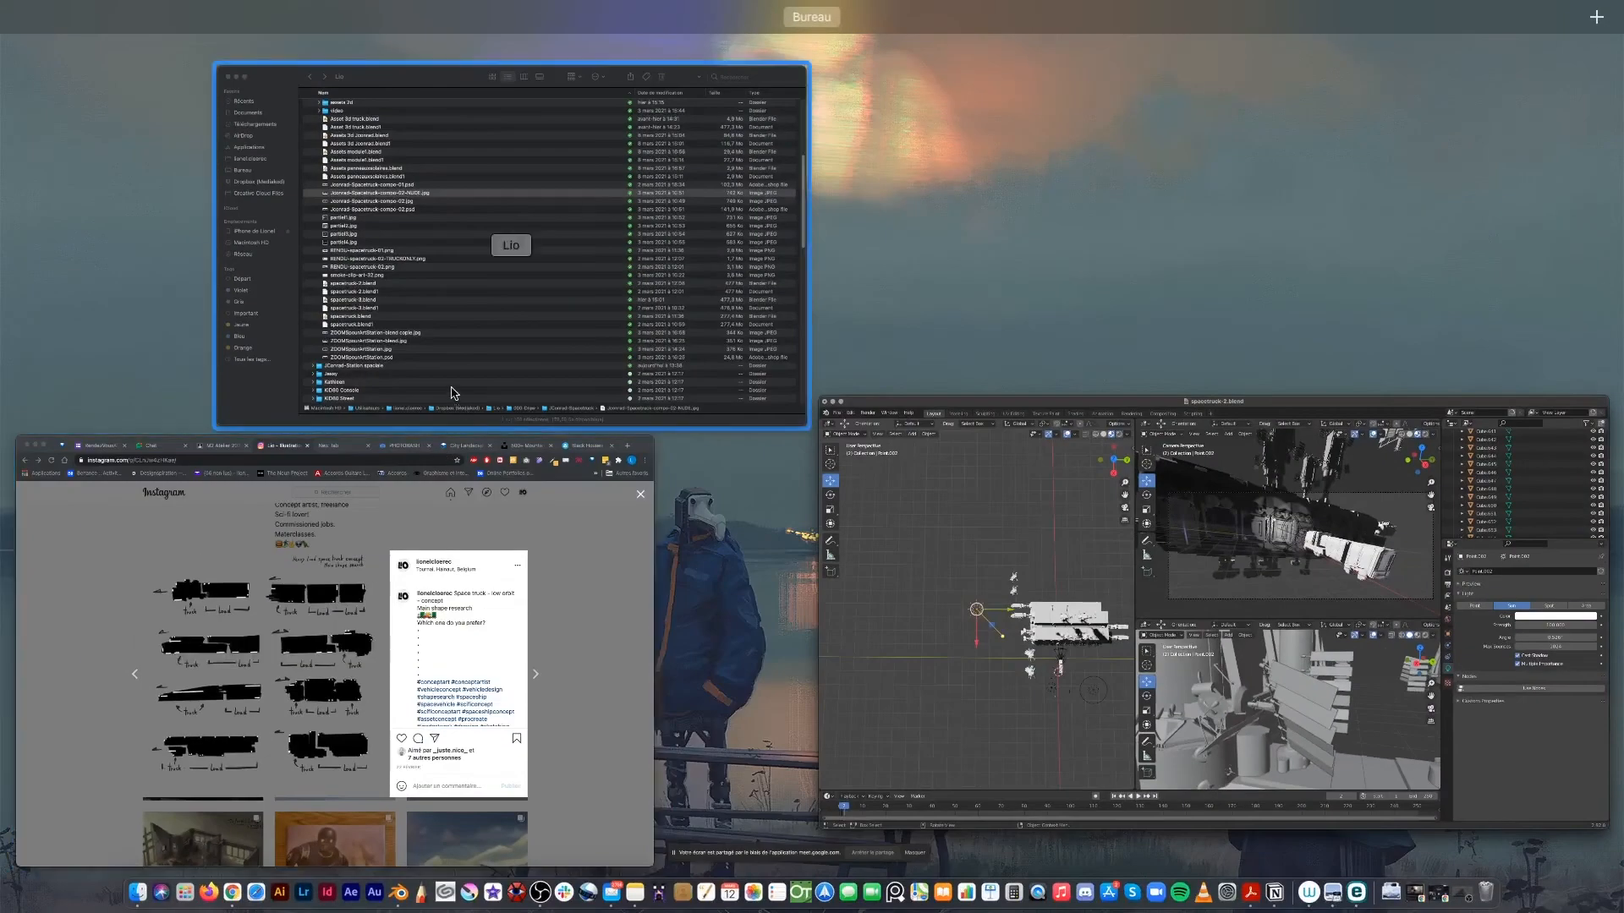
click(614, 352)
key(space)
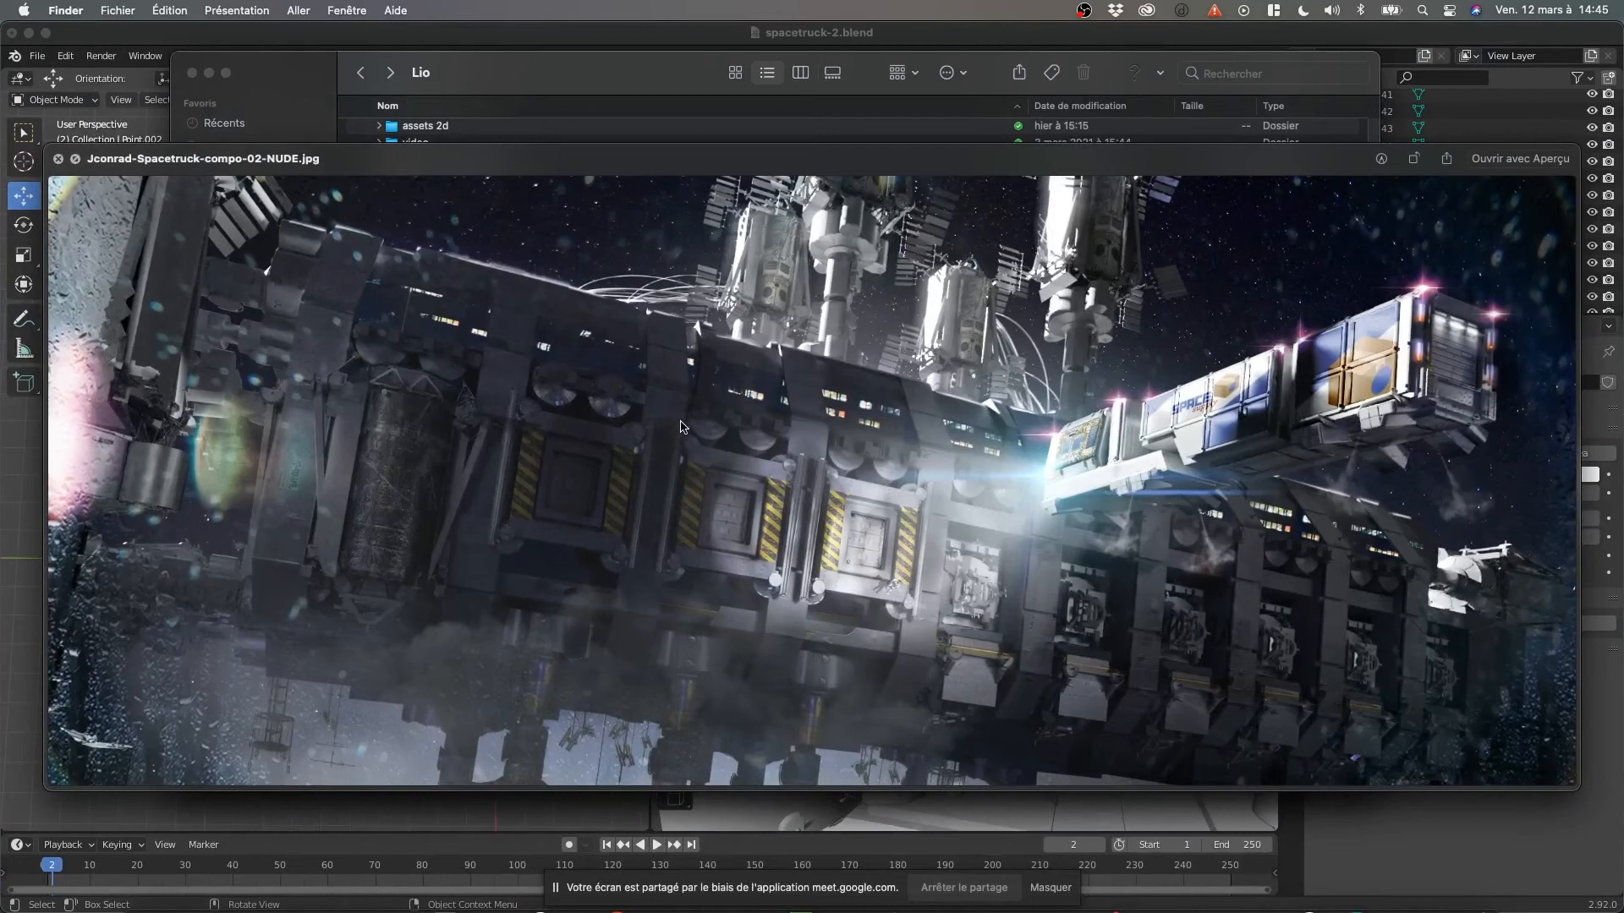
key(space)
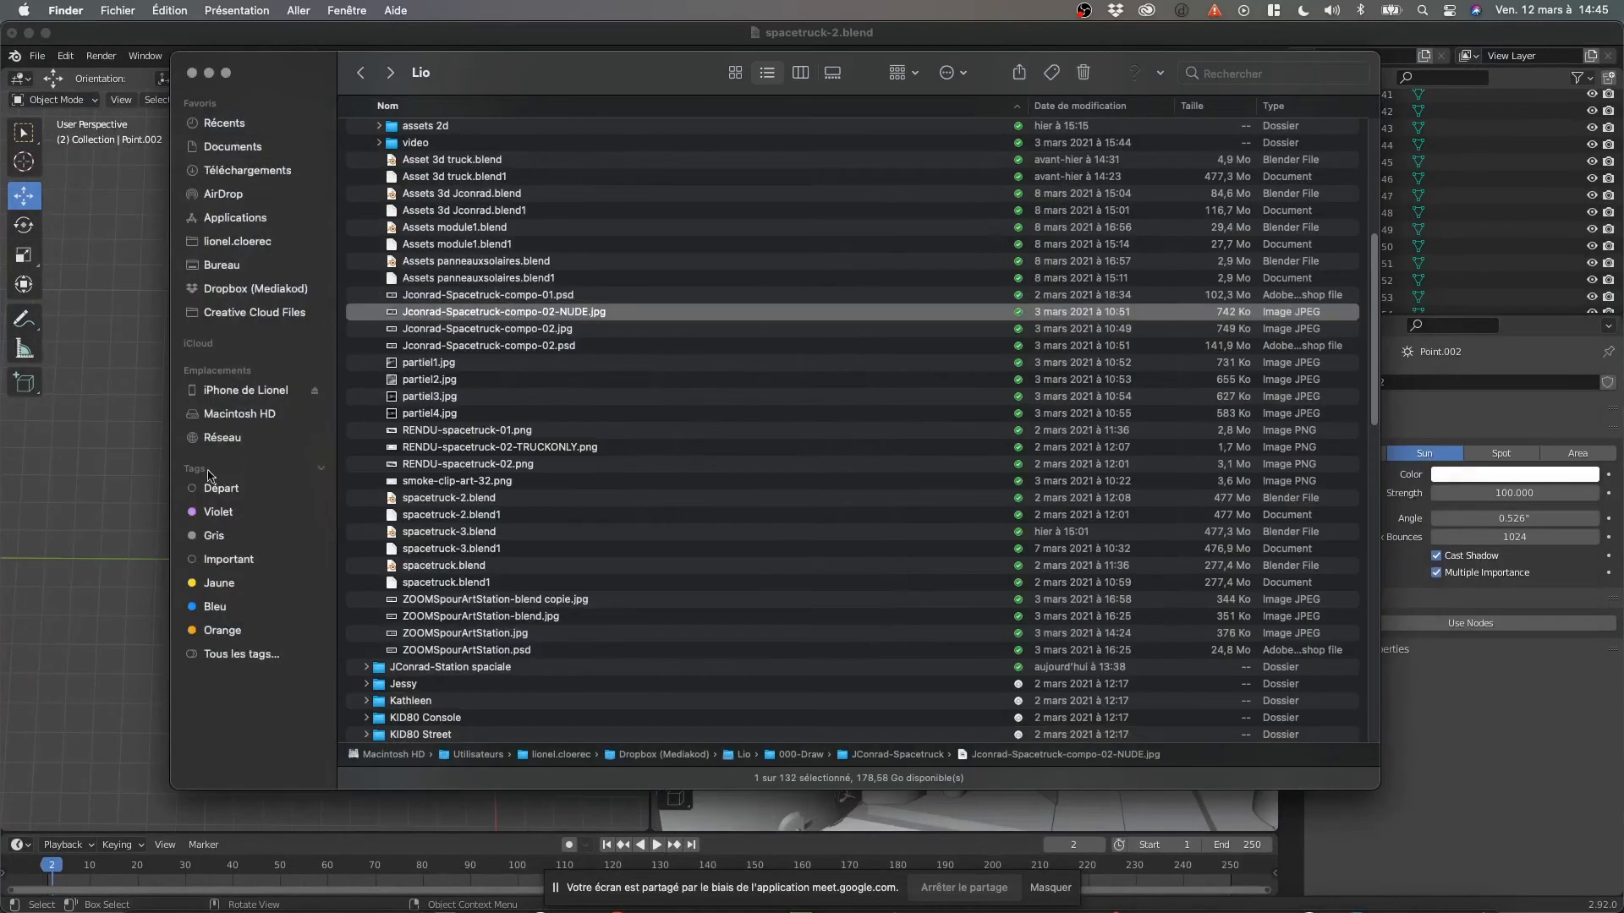
click(139, 477)
Select one of the detached modules beyond the station and examine its placement relative to the sun light.
scroll(311, 562, up, 3)
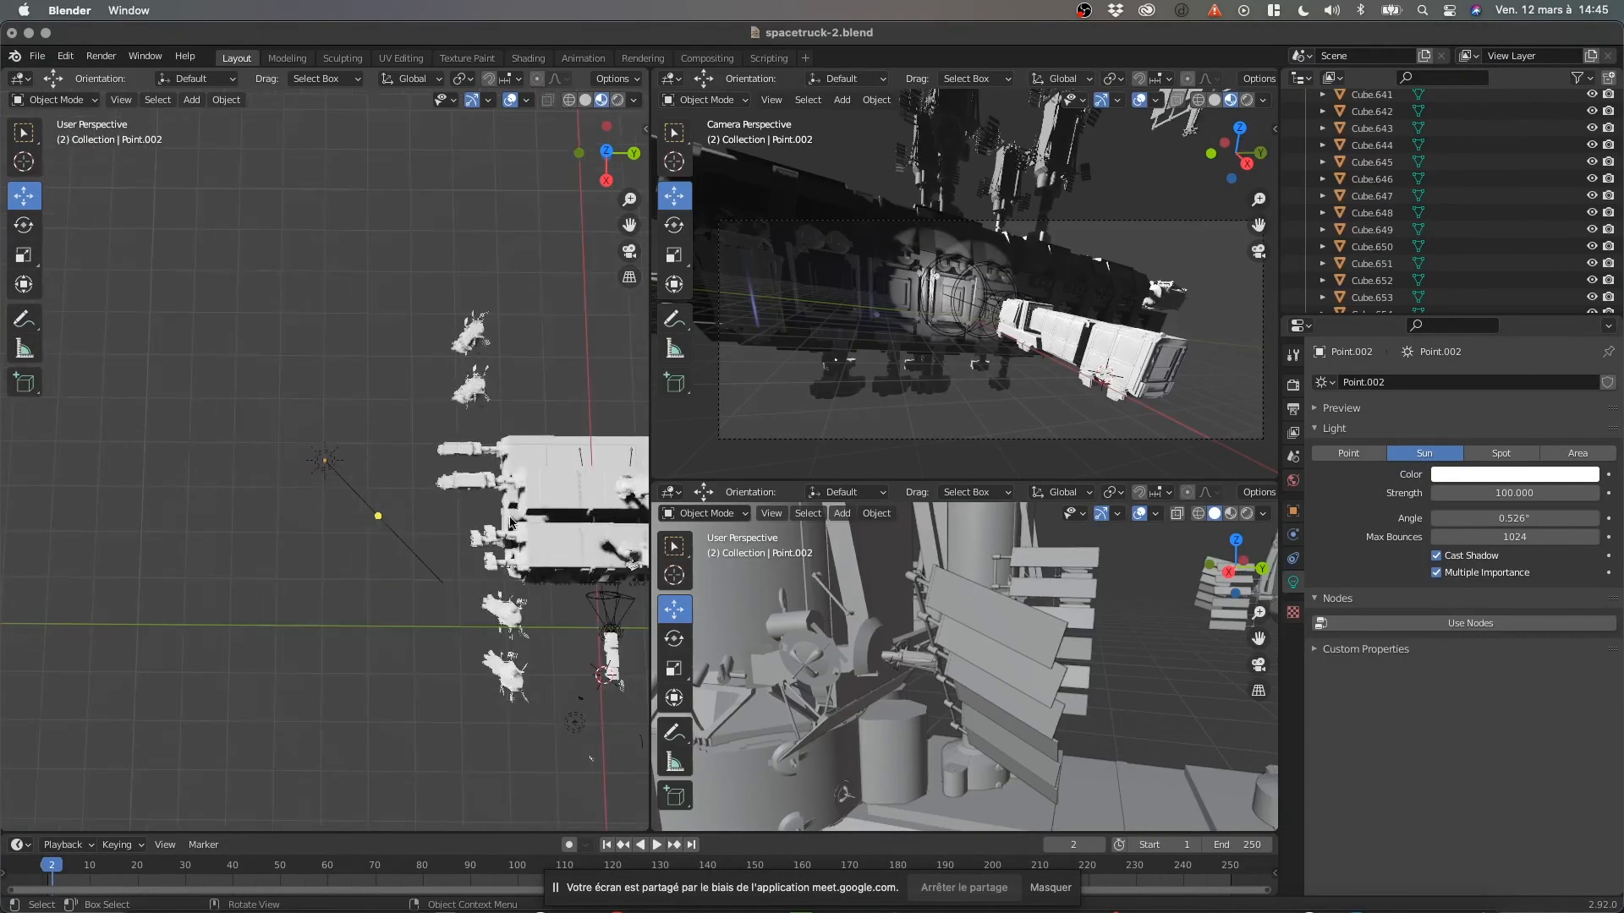
shift+middle_drag(293, 533, 276, 532)
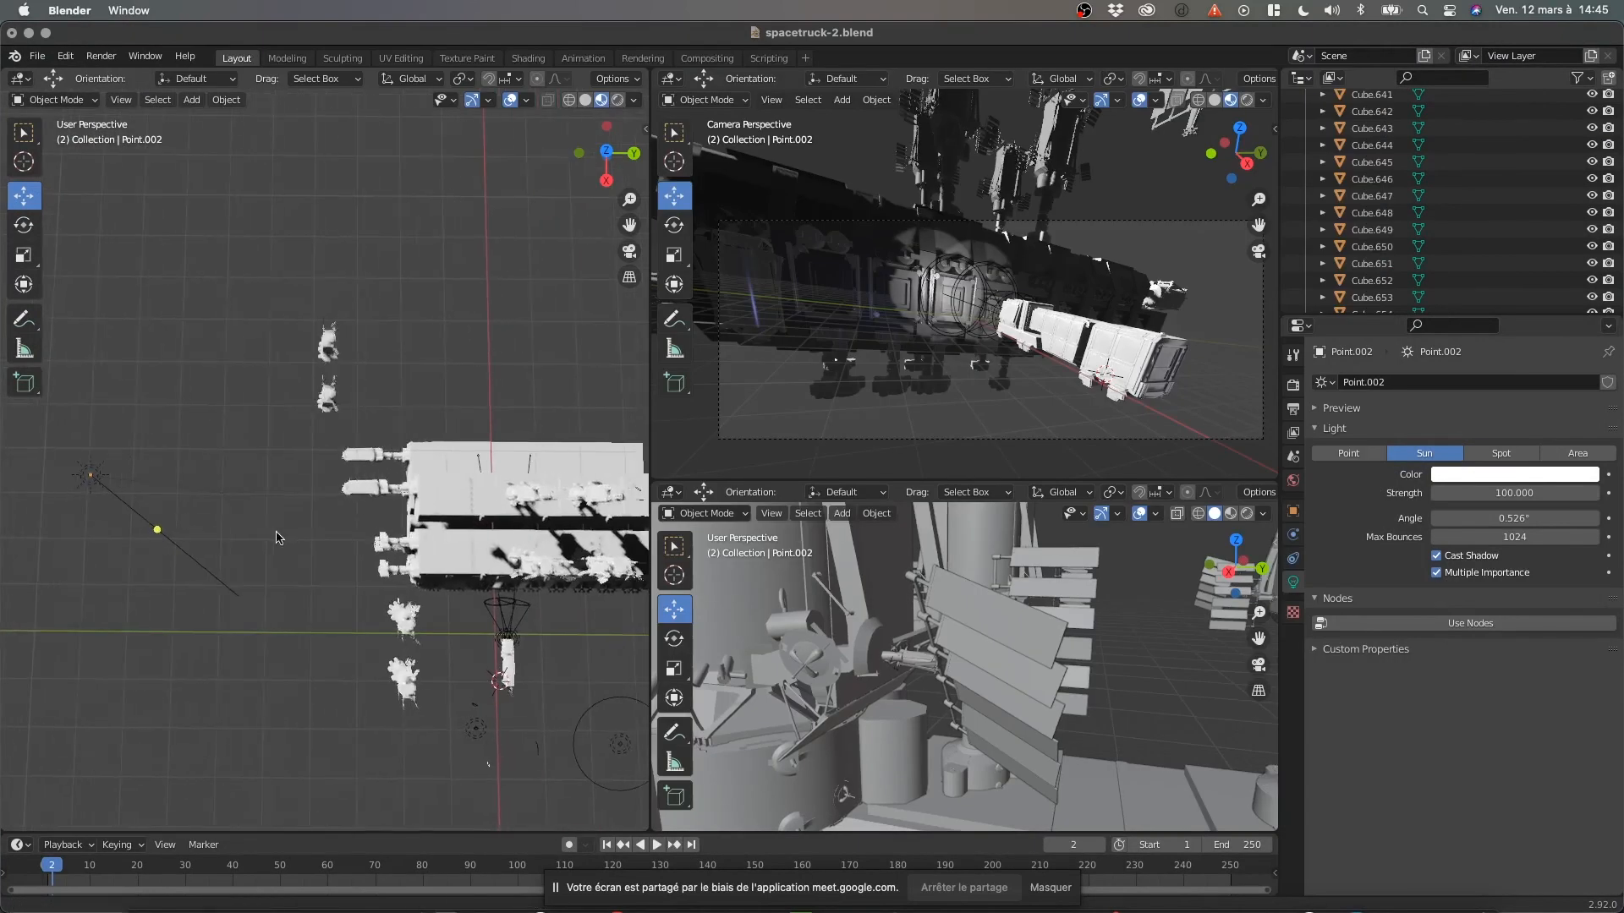
click(329, 408)
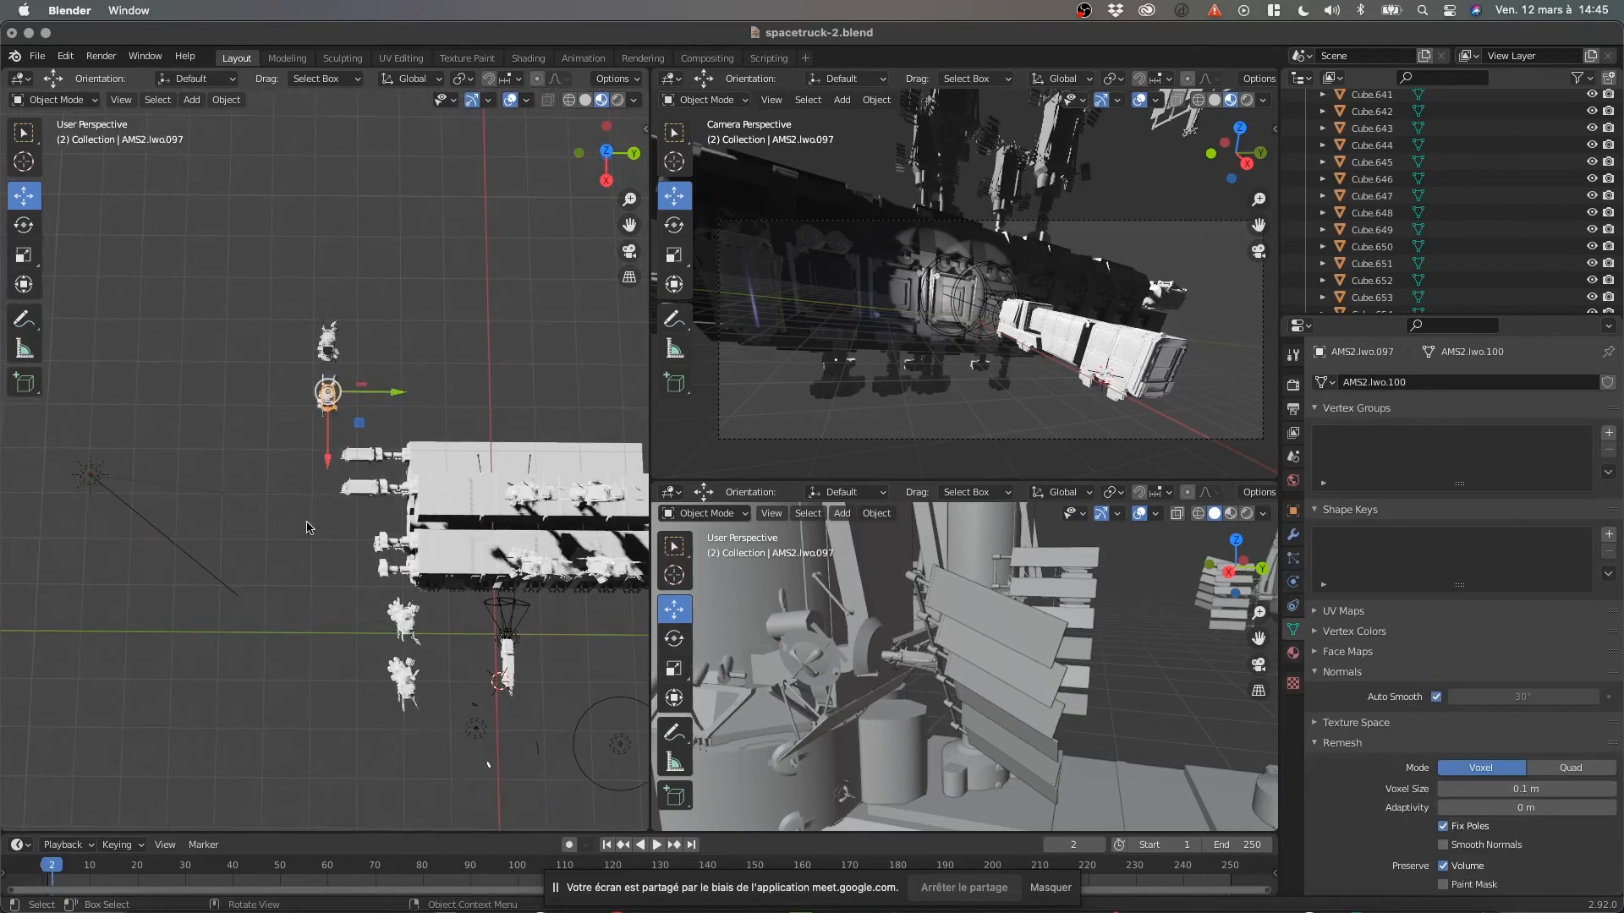
middle_drag(345, 610, 338, 516)
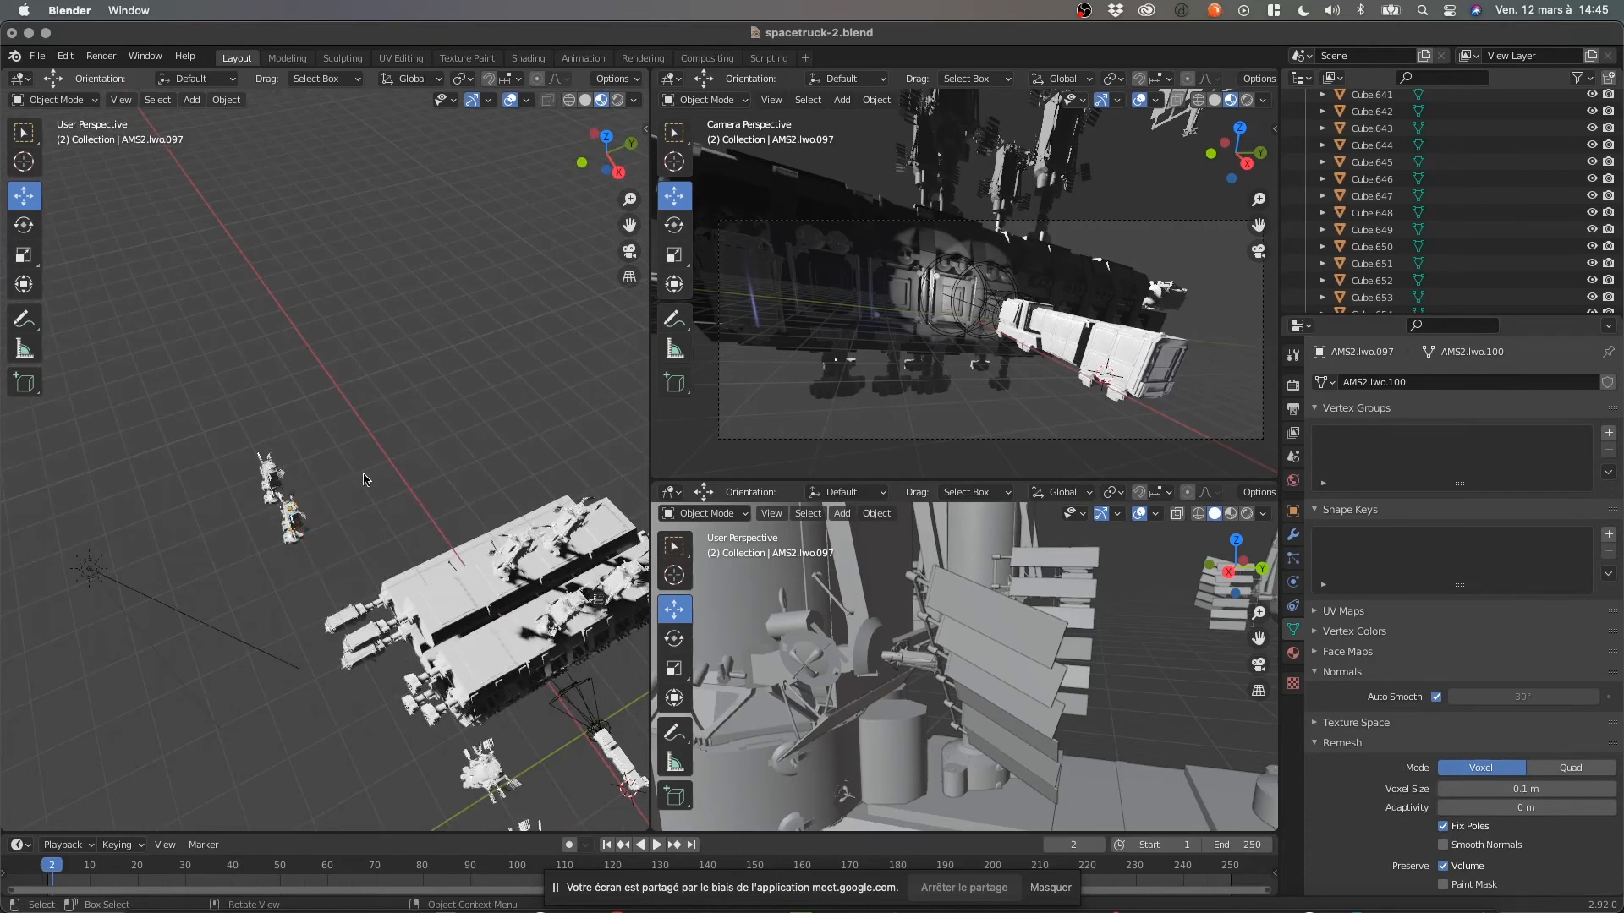
middle_drag(504, 594, 388, 691)
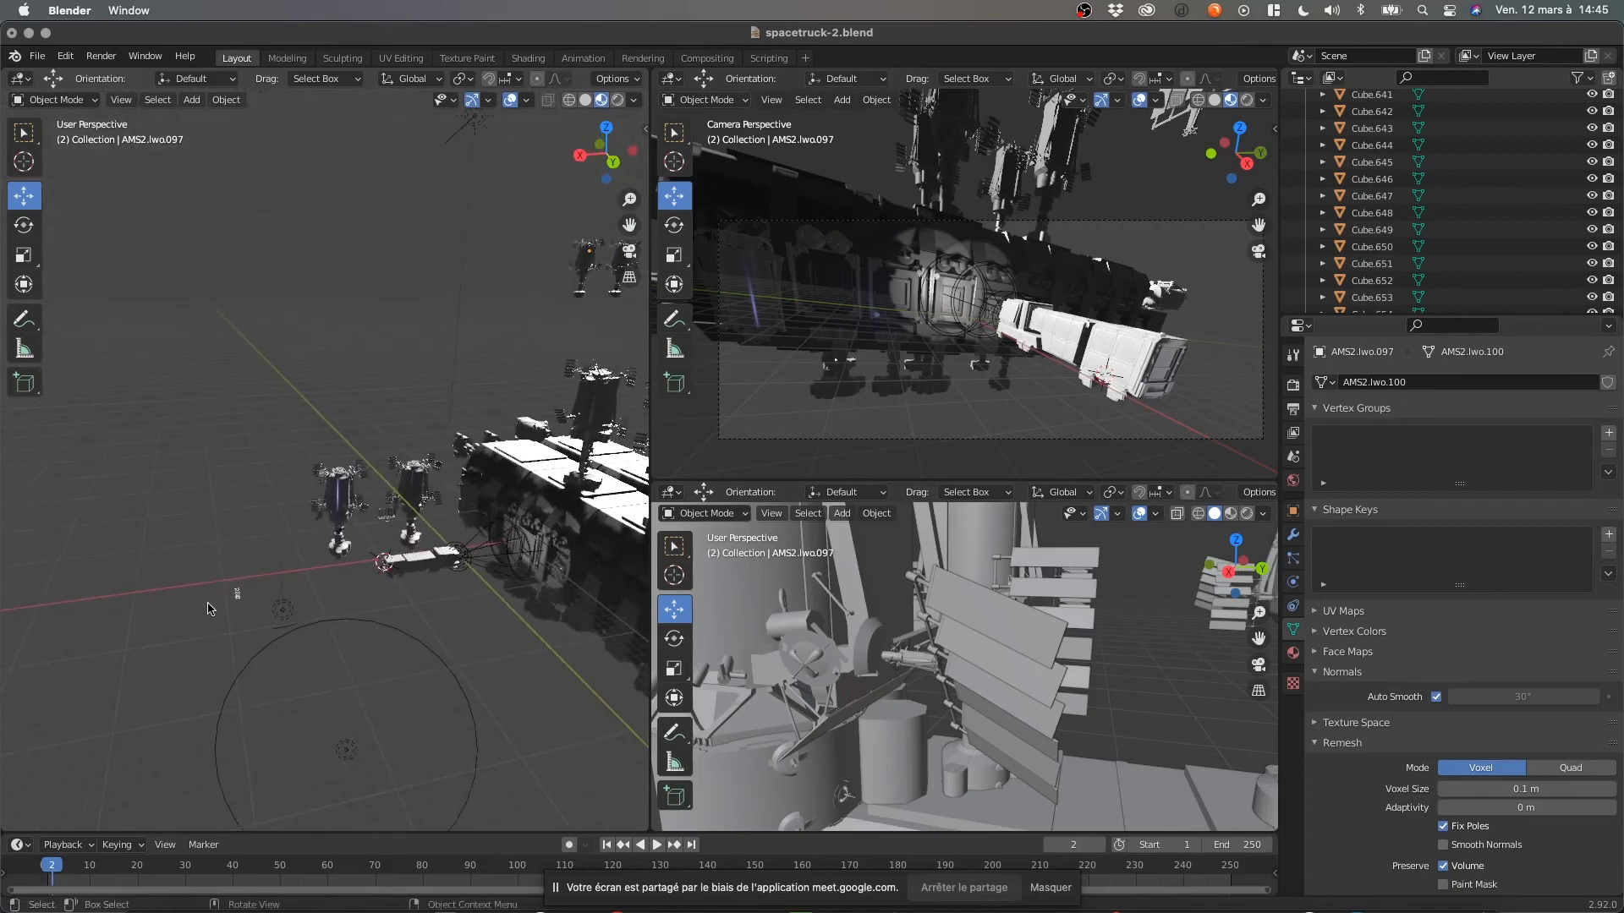
Select the spot light at the front of the truck to examine its placement, and clear the selection.
middle_drag(256, 646, 279, 554)
scroll(359, 599, up, 3)
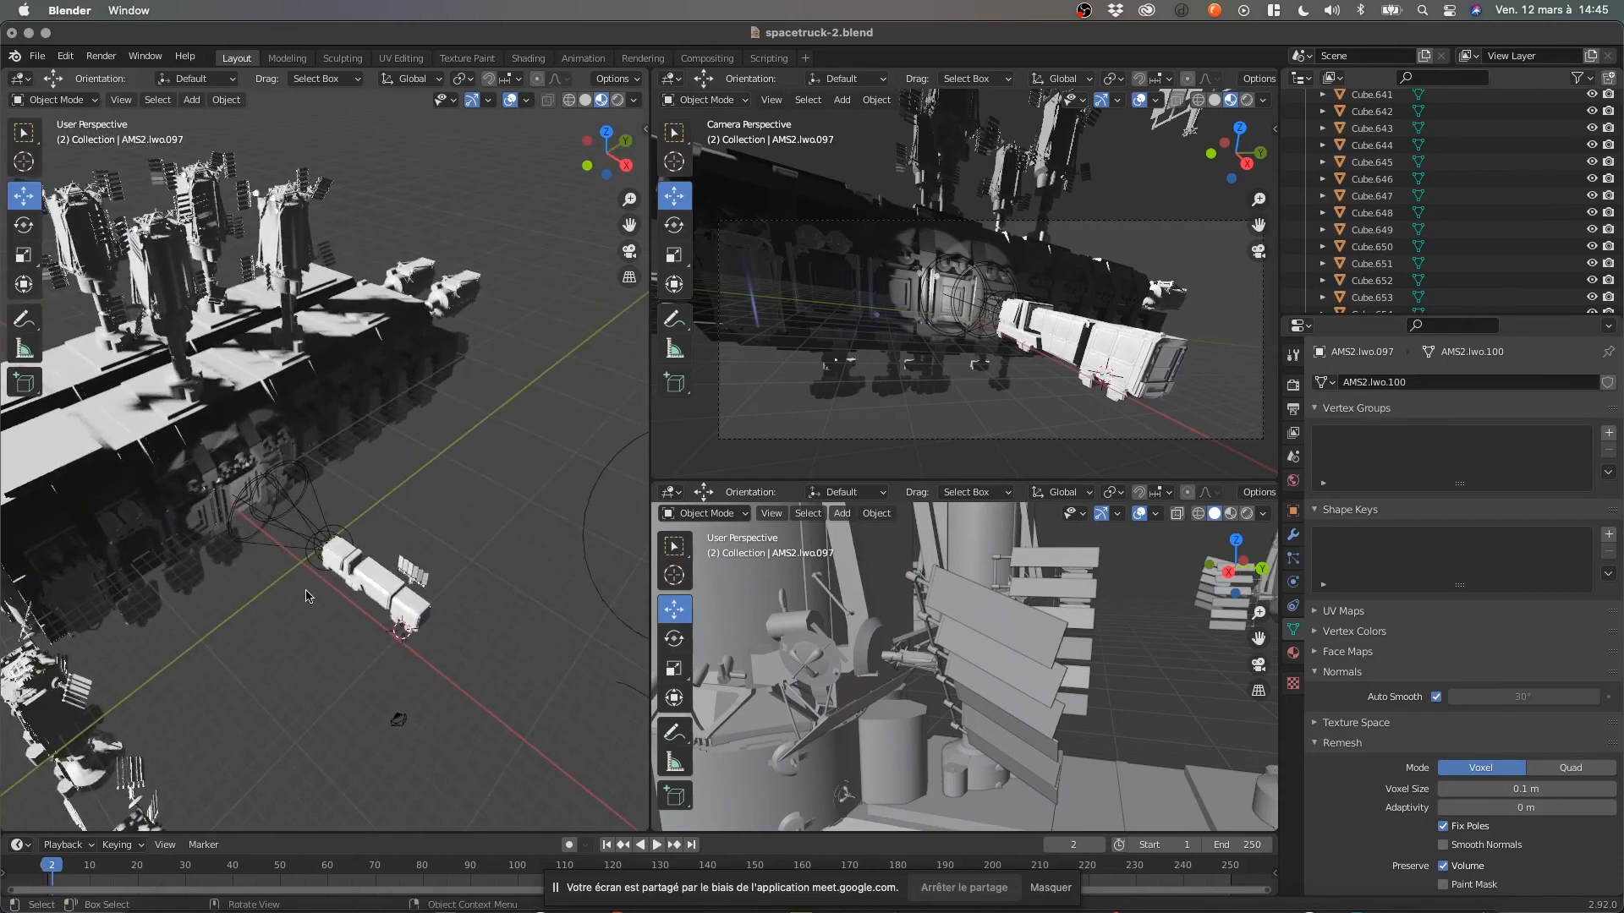
click(306, 596)
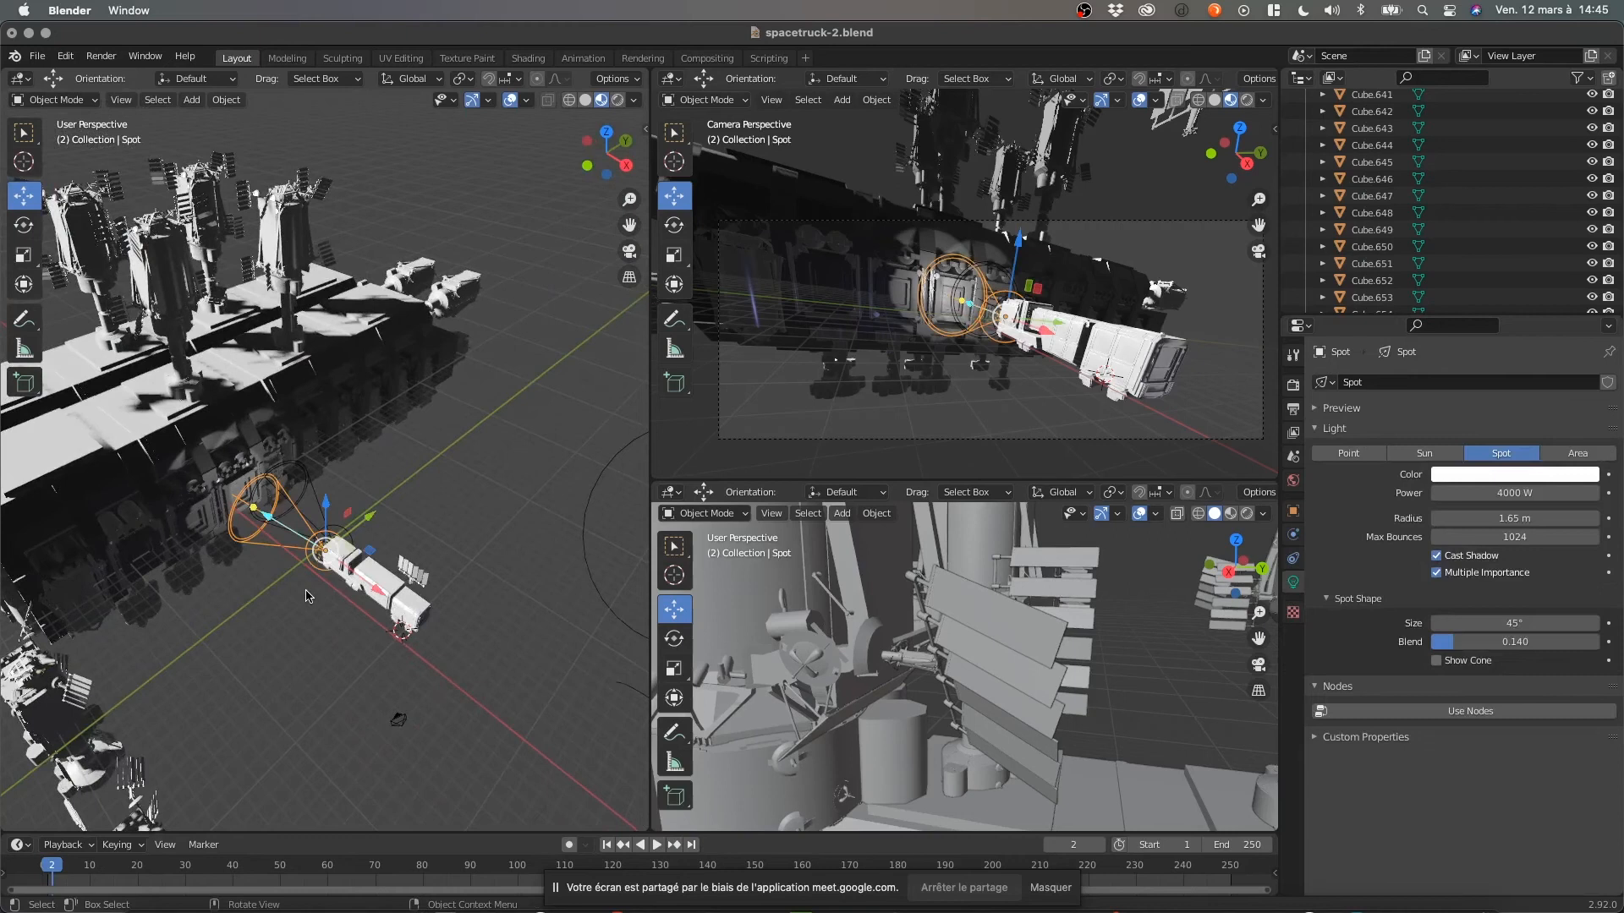
click(330, 688)
middle_drag(169, 394, 163, 423)
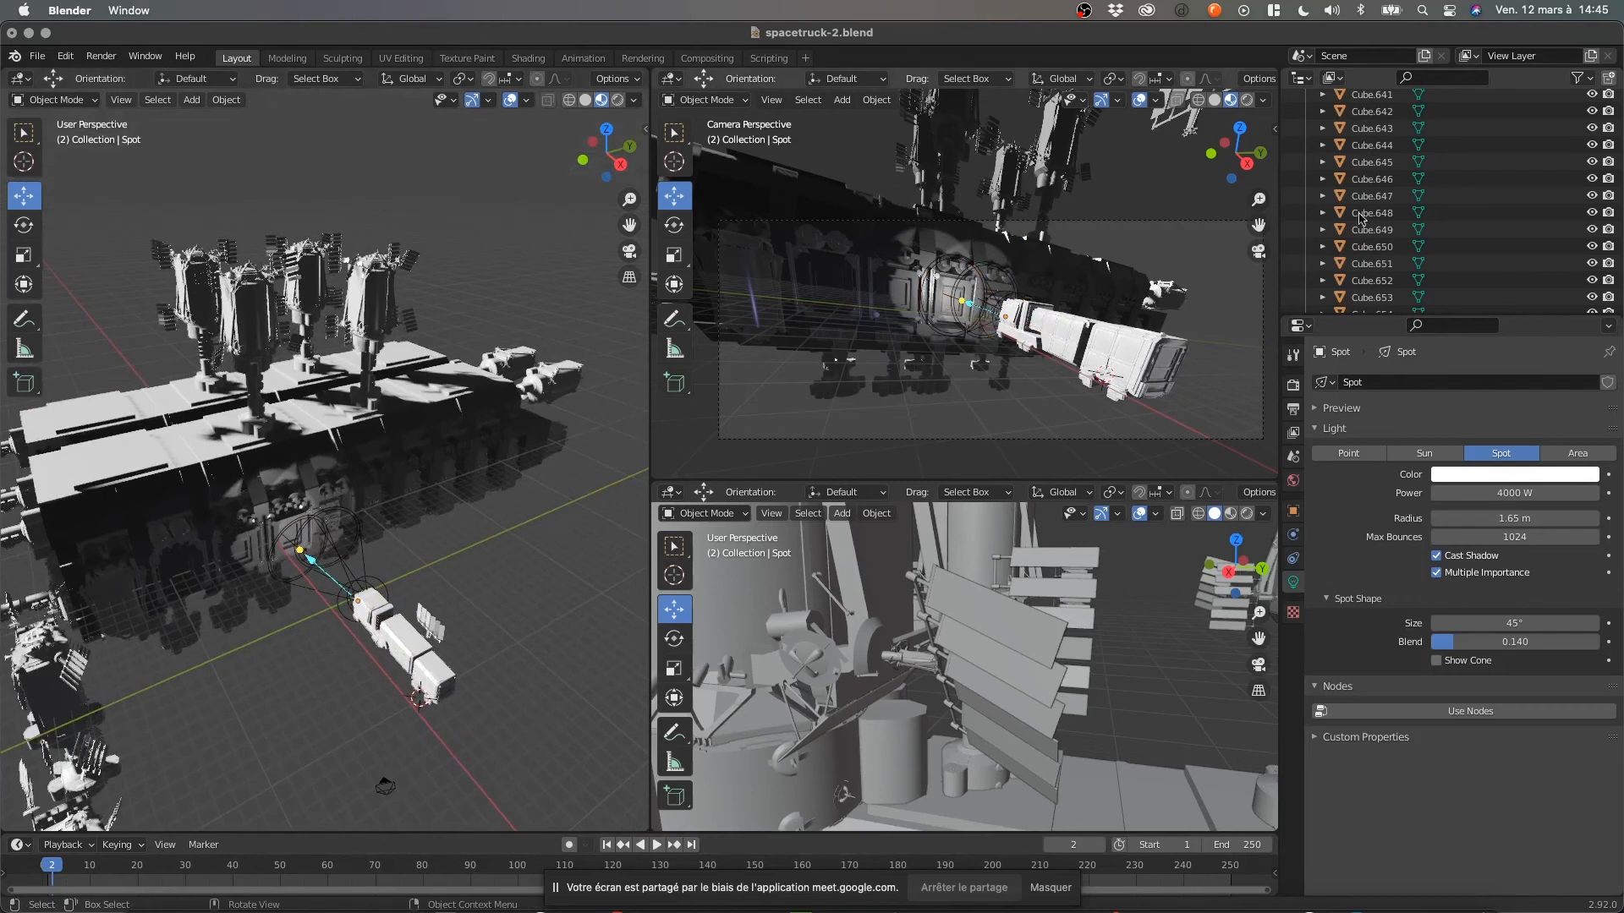
Preview the camera view in Rendered shading, examine the station from other angles, and return the camera view to Material Preview.
click(1250, 100)
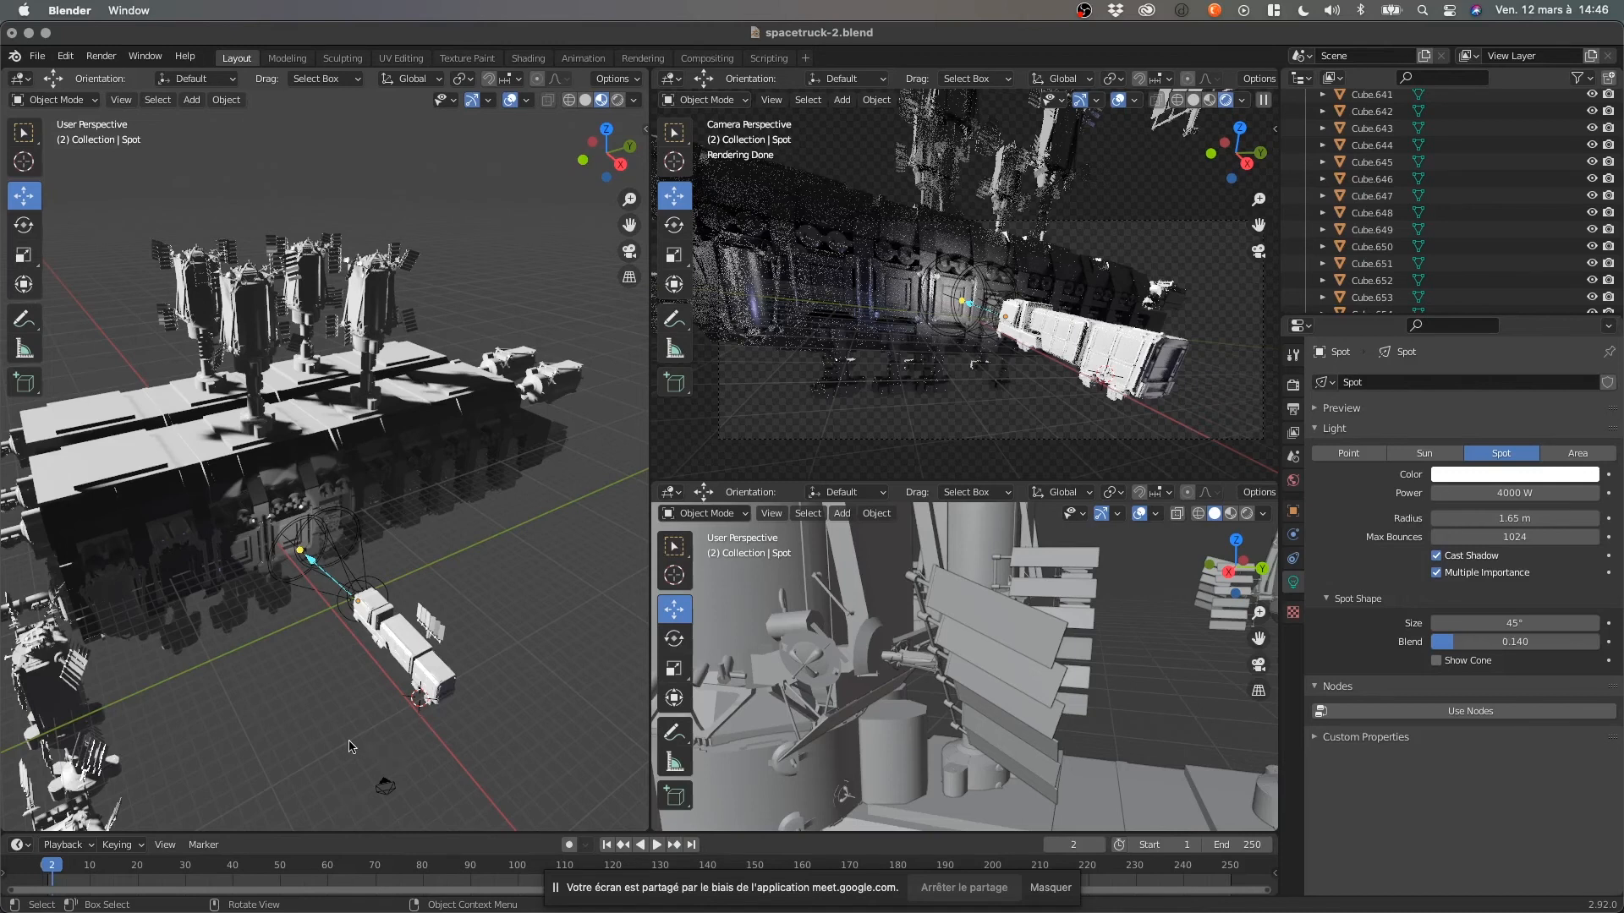
middle_drag(348, 745, 280, 651)
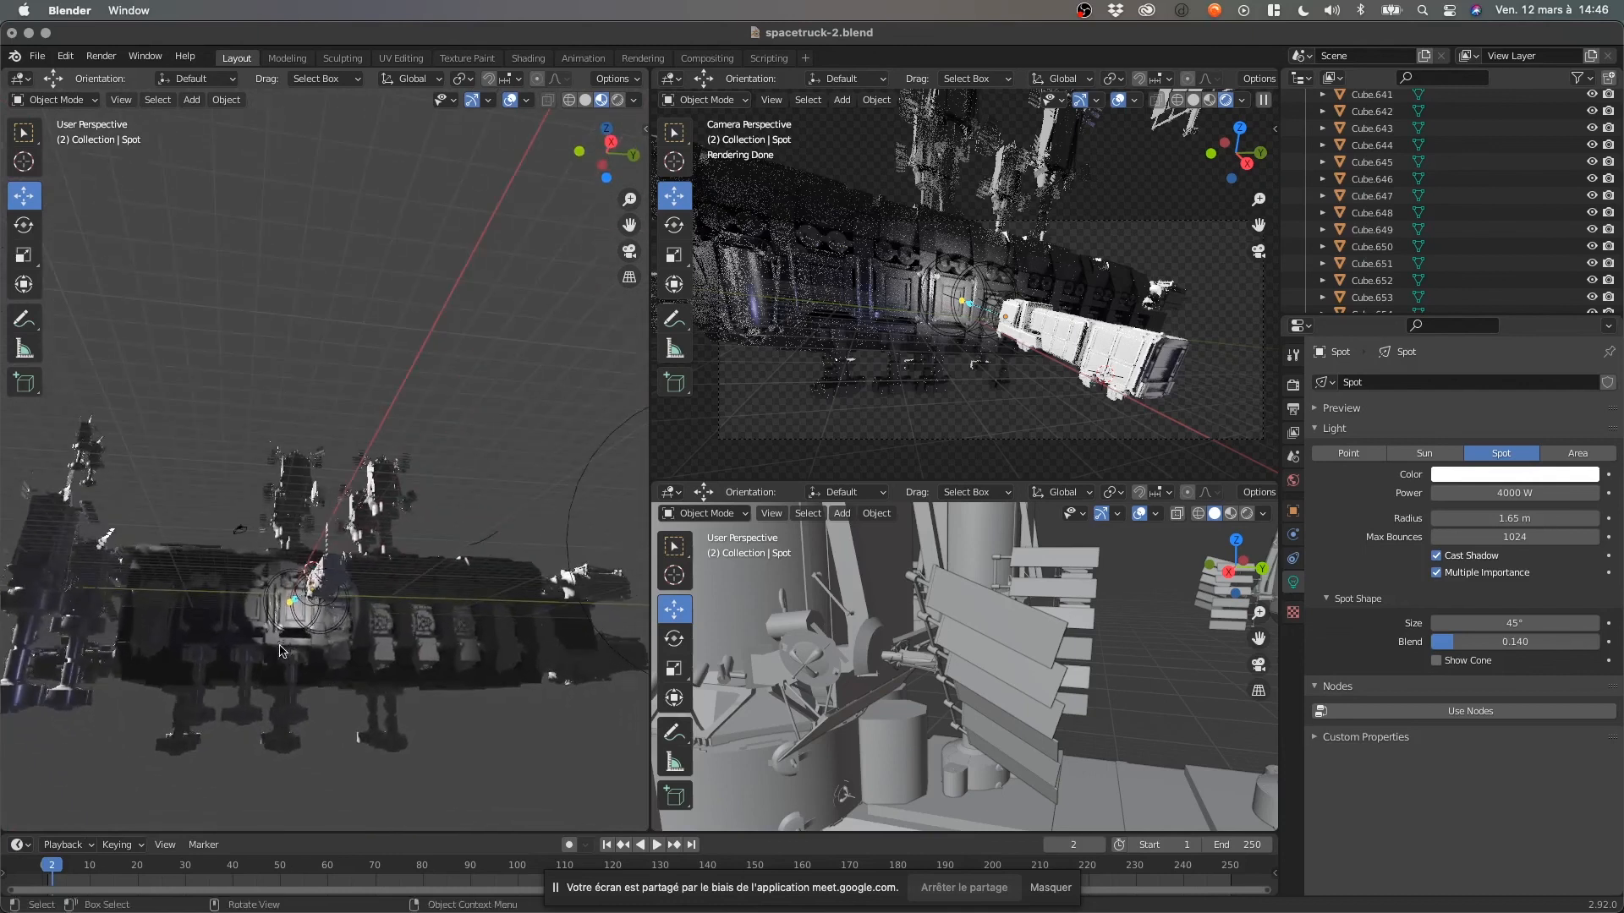
scroll(280, 651, up, 5)
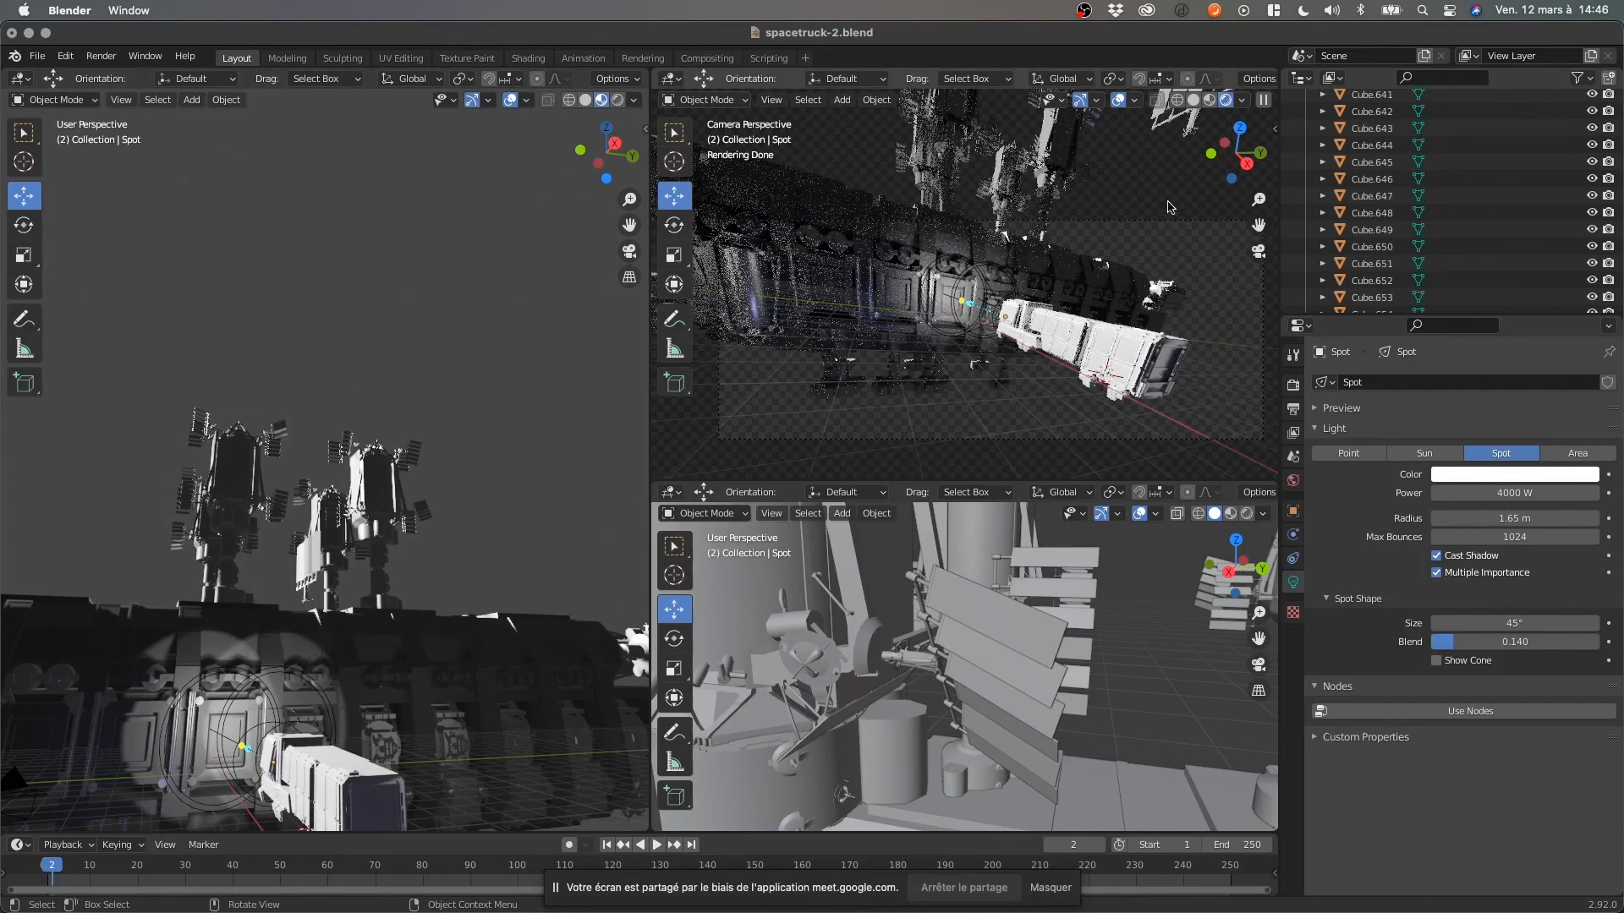
key(z)
click(1142, 359)
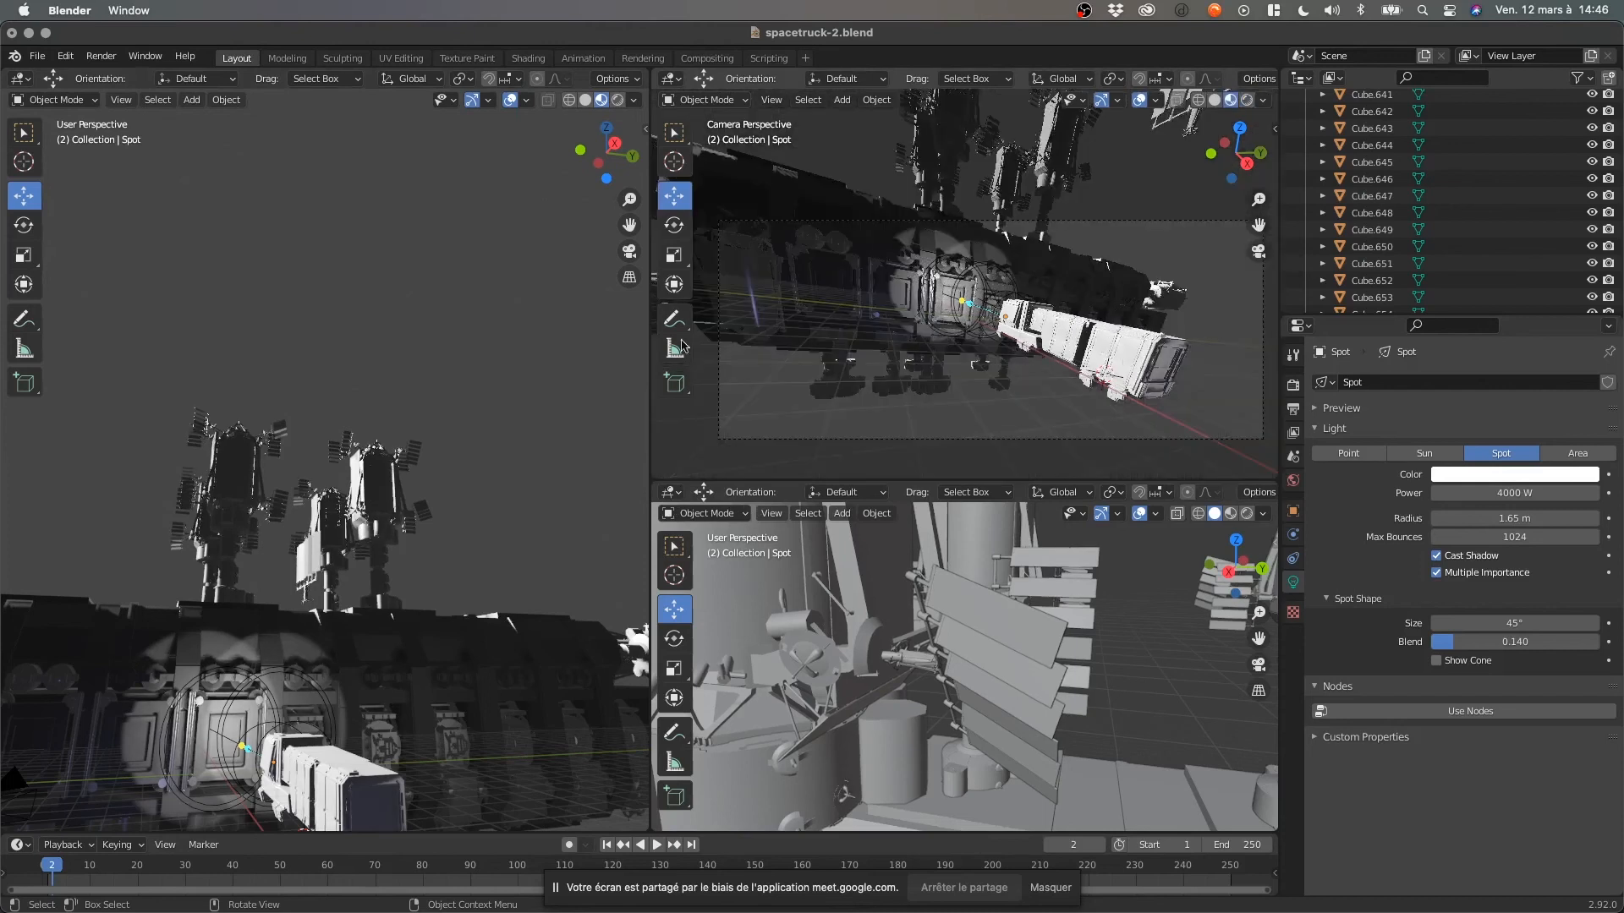
Widen the main 3D viewport across most of the workspace and switch it to an enlarged camera view.
drag(654, 460, 1040, 477)
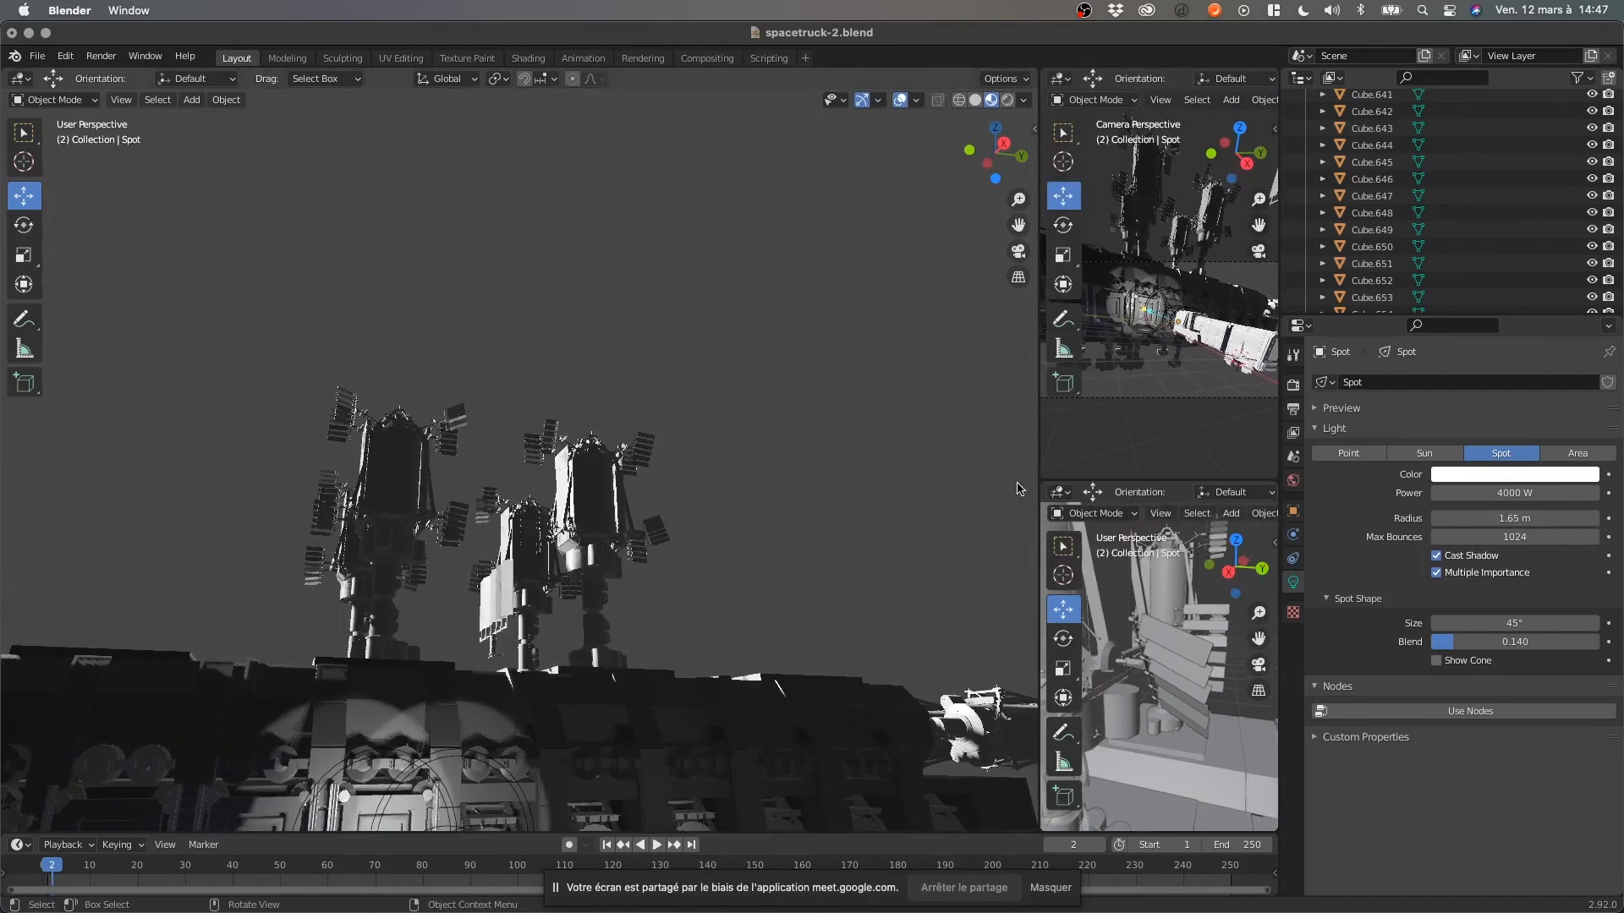
click(1018, 252)
scroll(518, 454, up, 2)
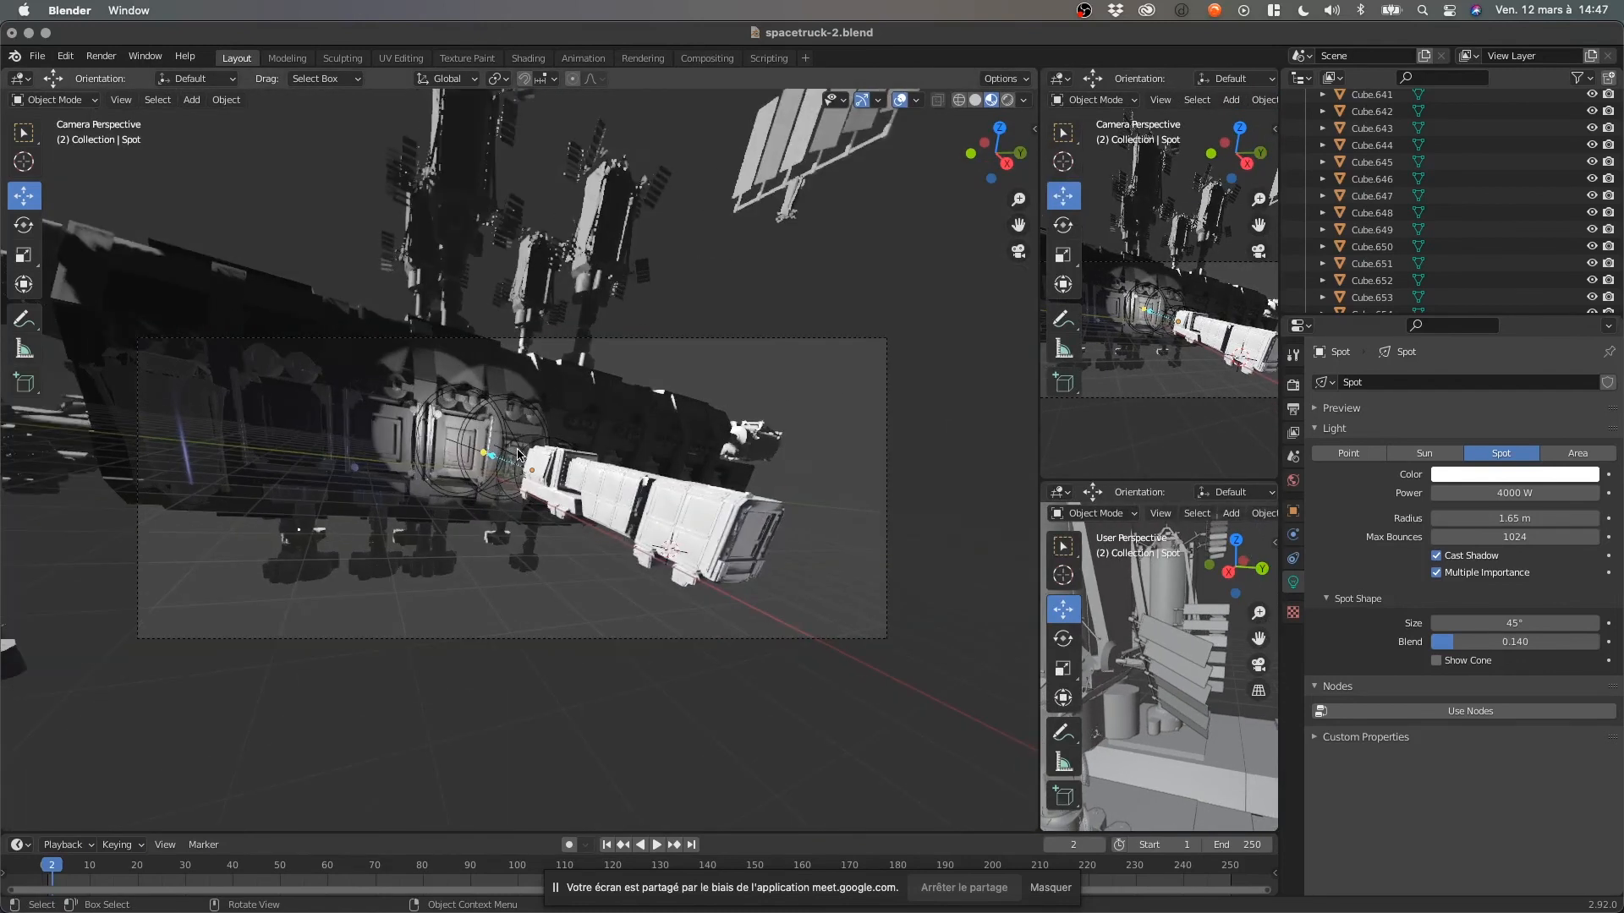
scroll(517, 454, up, 2)
Show the enlarged camera view in Solid shading for comparison and switch it to Rendered shading.
key(z)
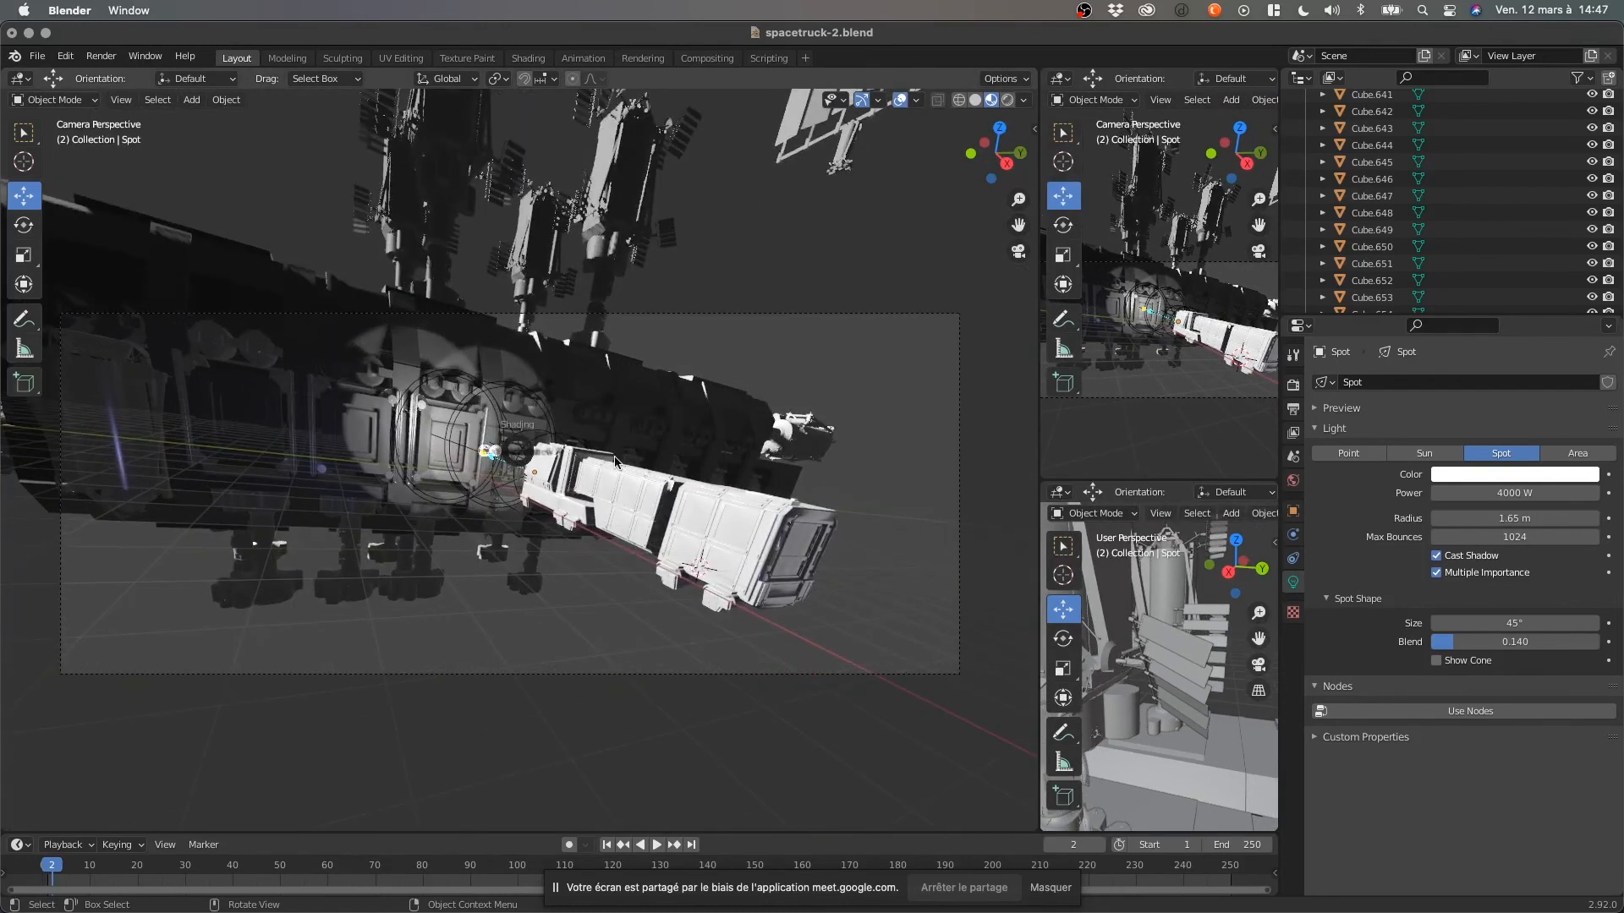
click(614, 461)
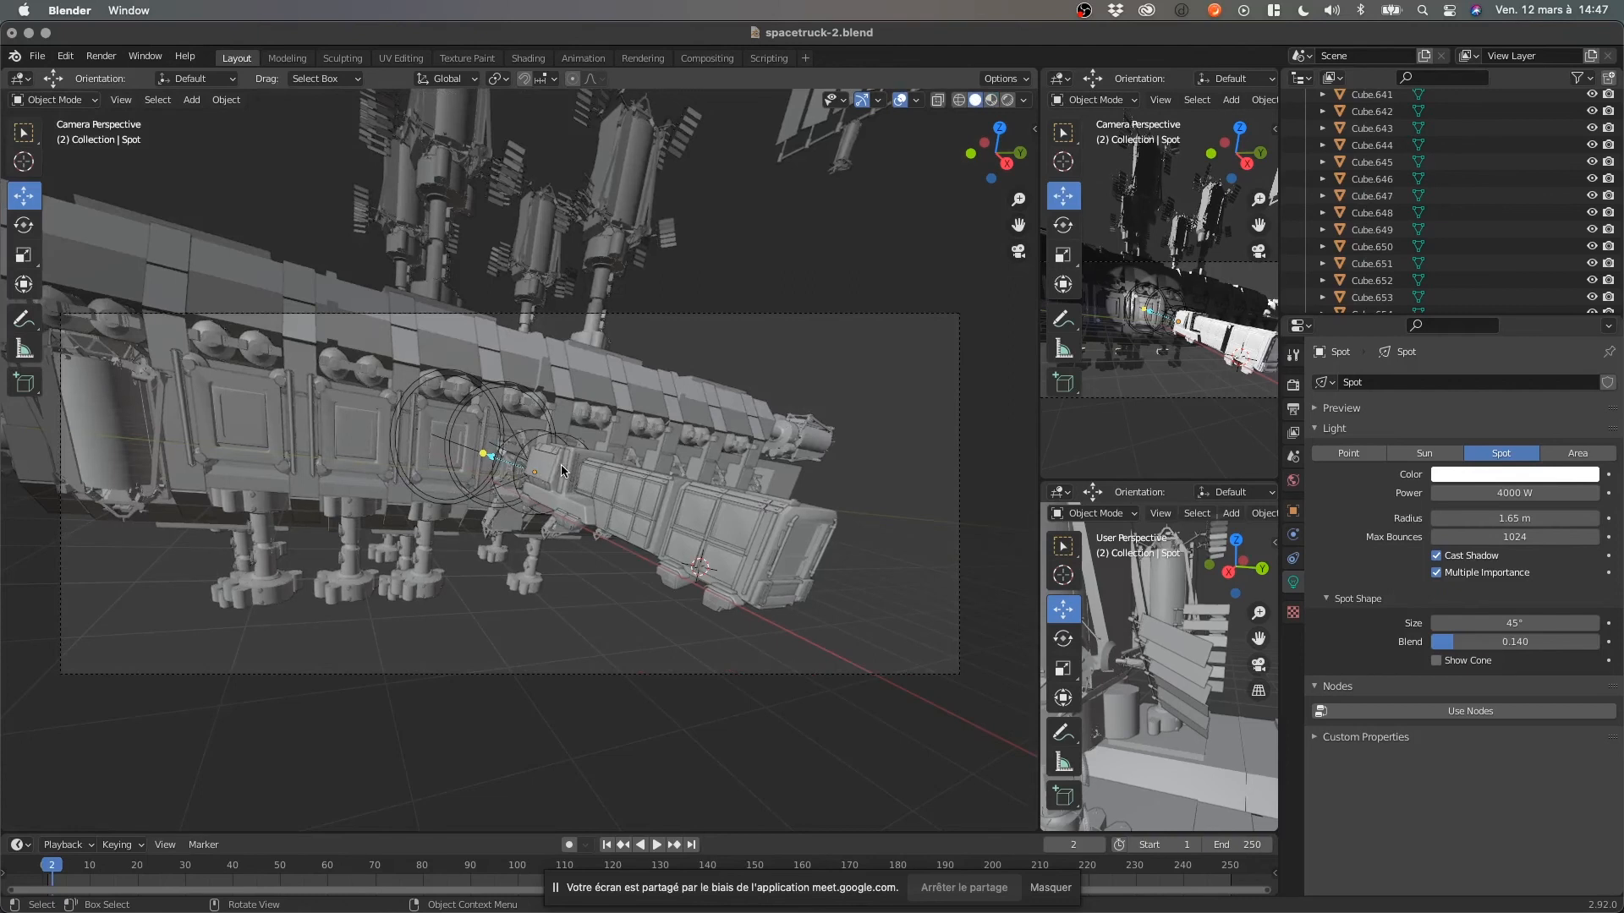
key(z)
click(557, 369)
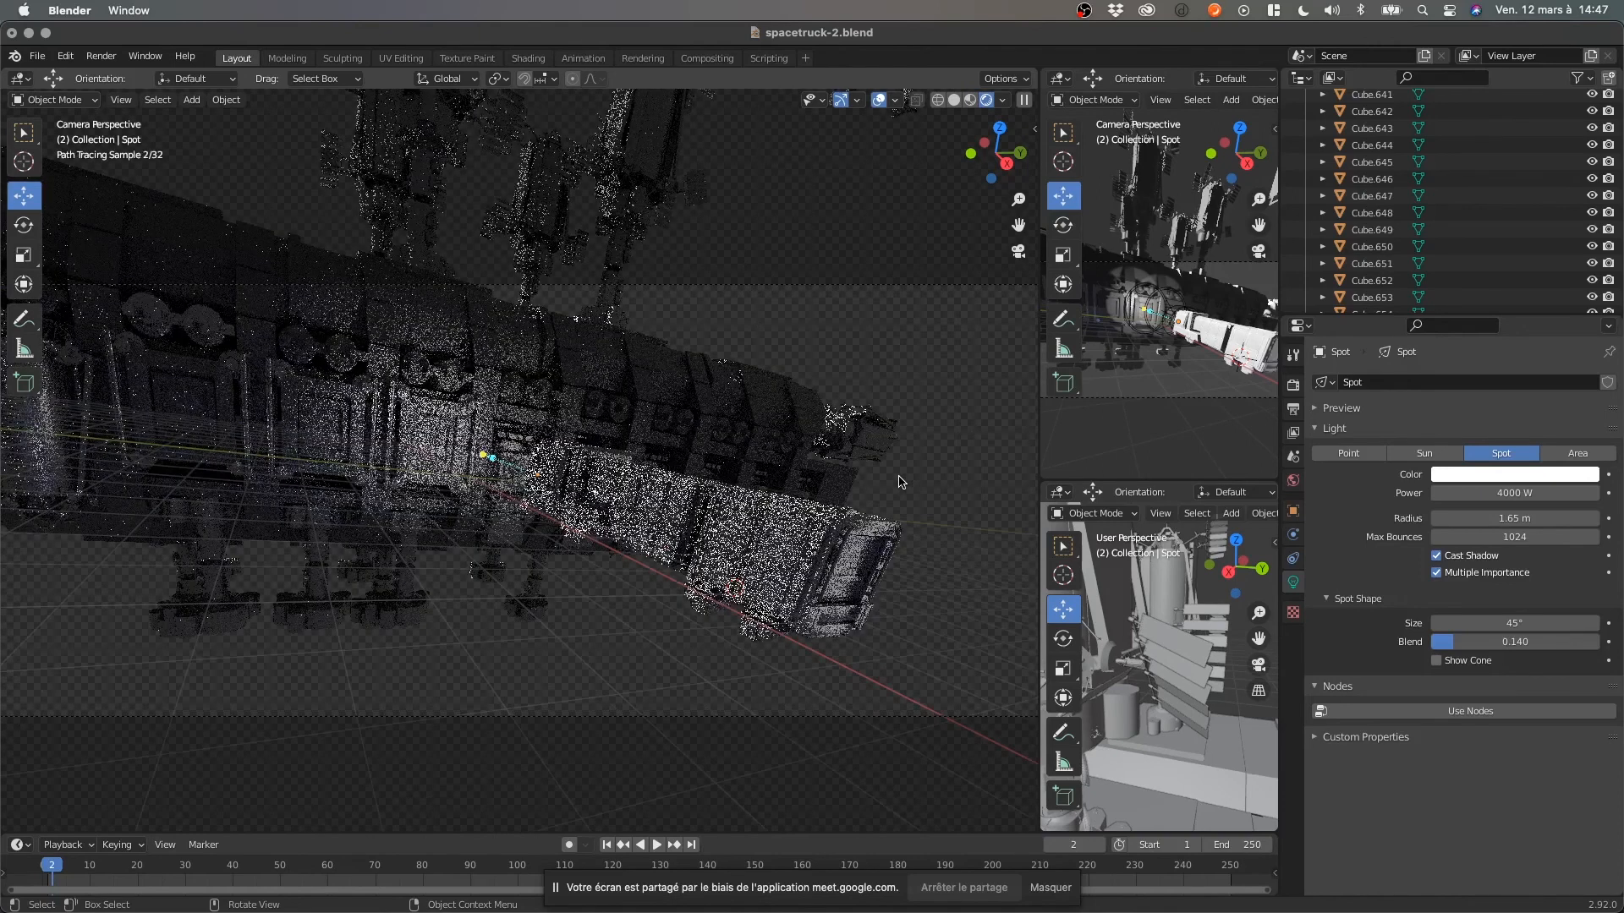
Set the Cycles viewport samples to 16 in the scene's render settings.
click(1293, 410)
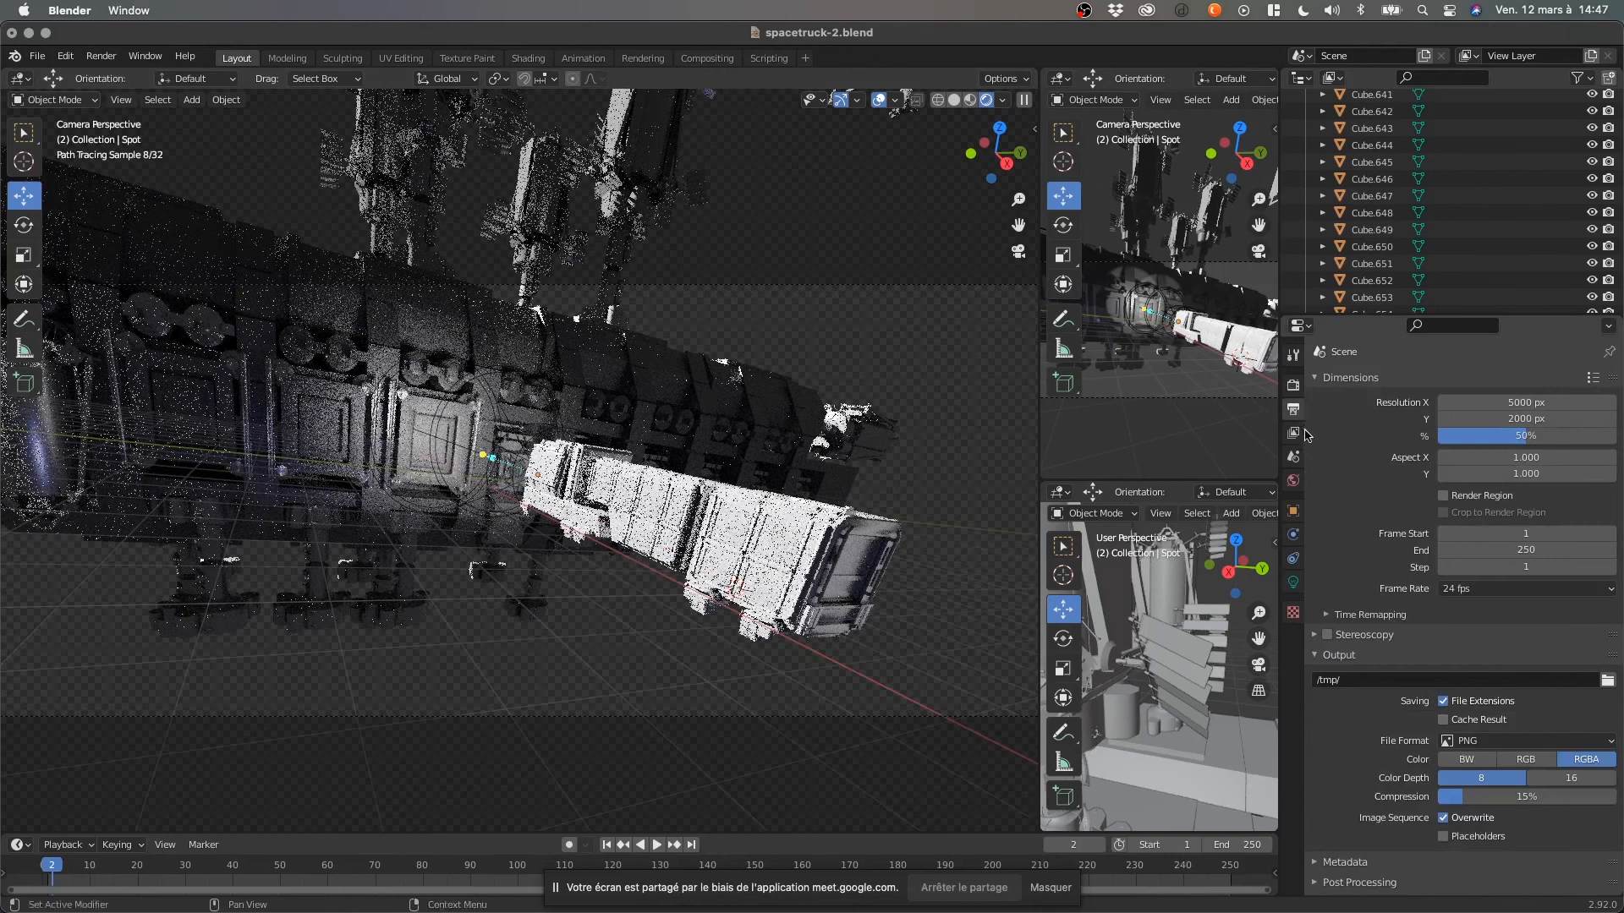
click(1293, 385)
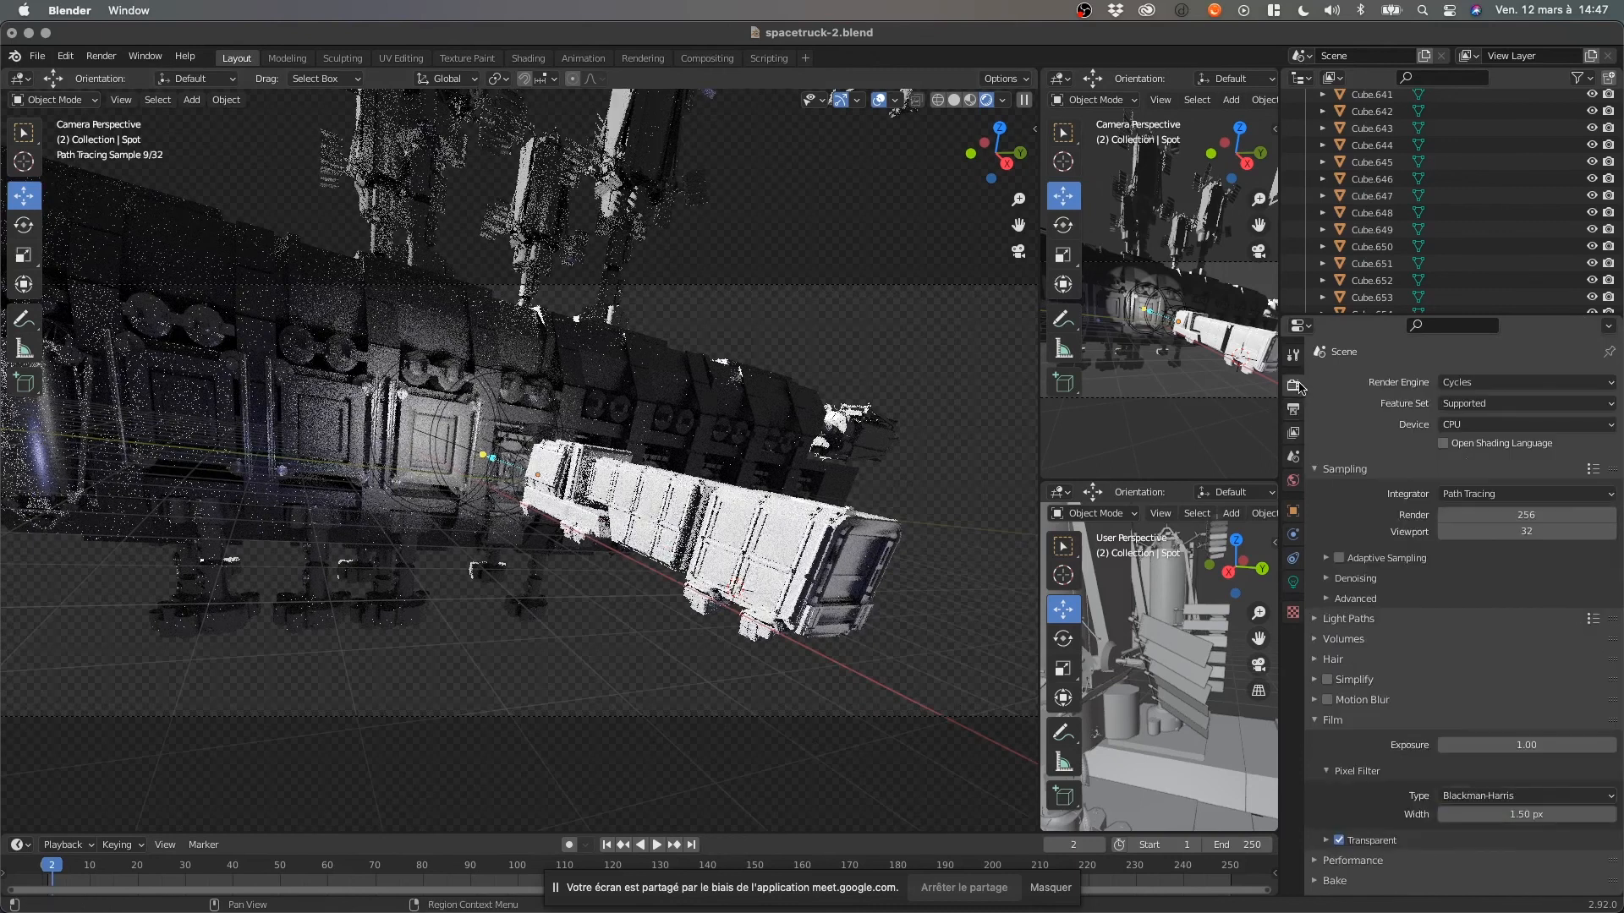
click(1523, 531)
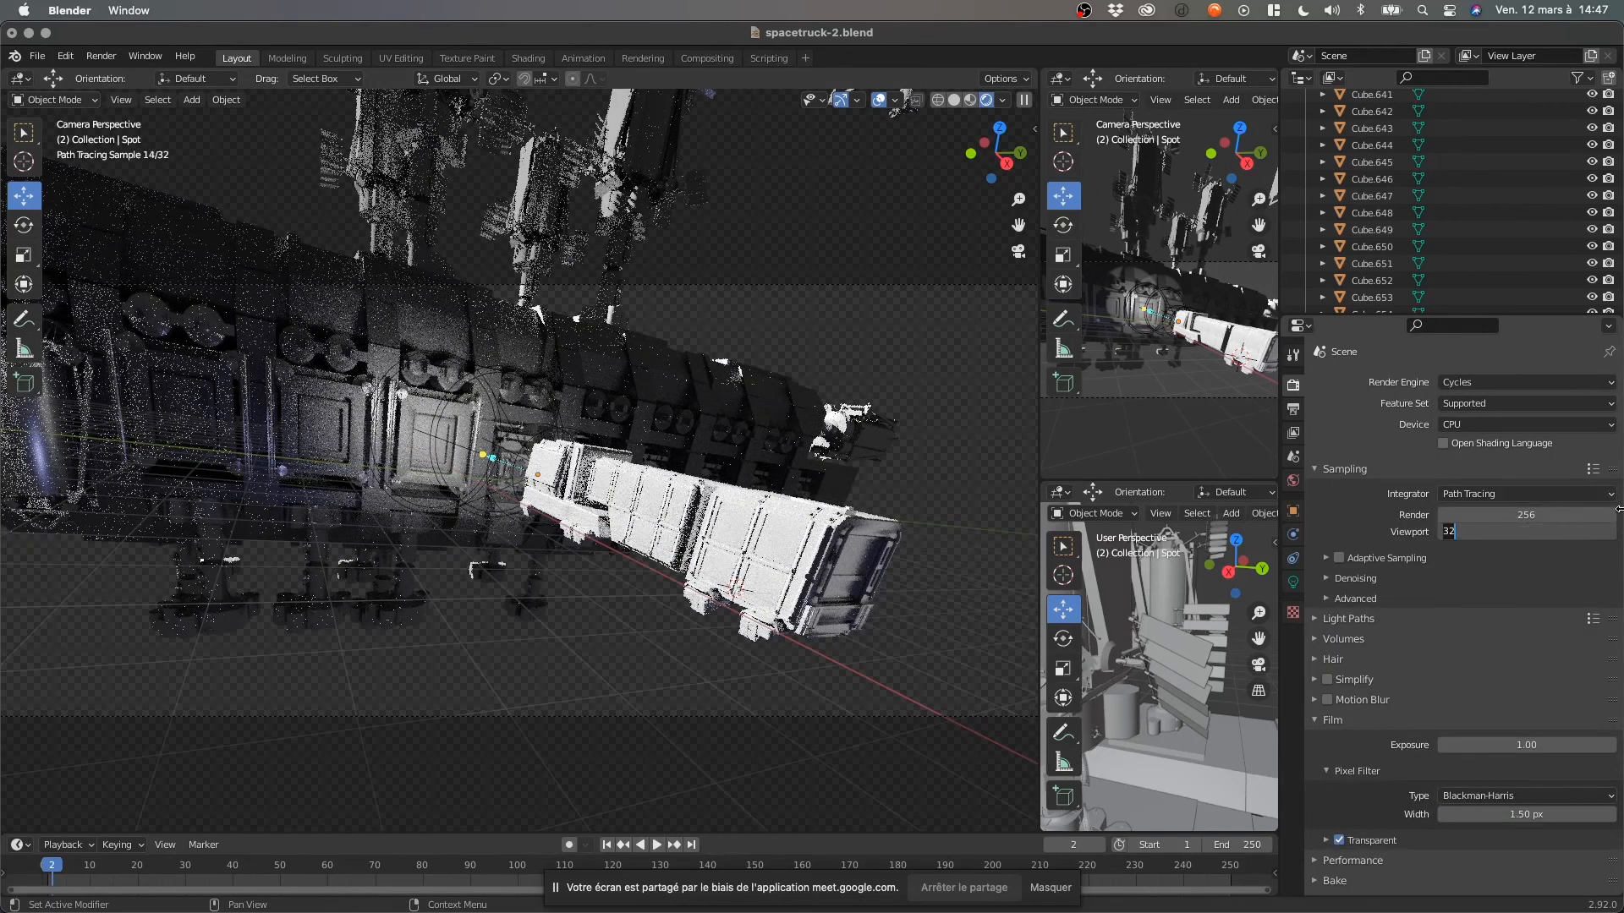
text(16)
key(Return)
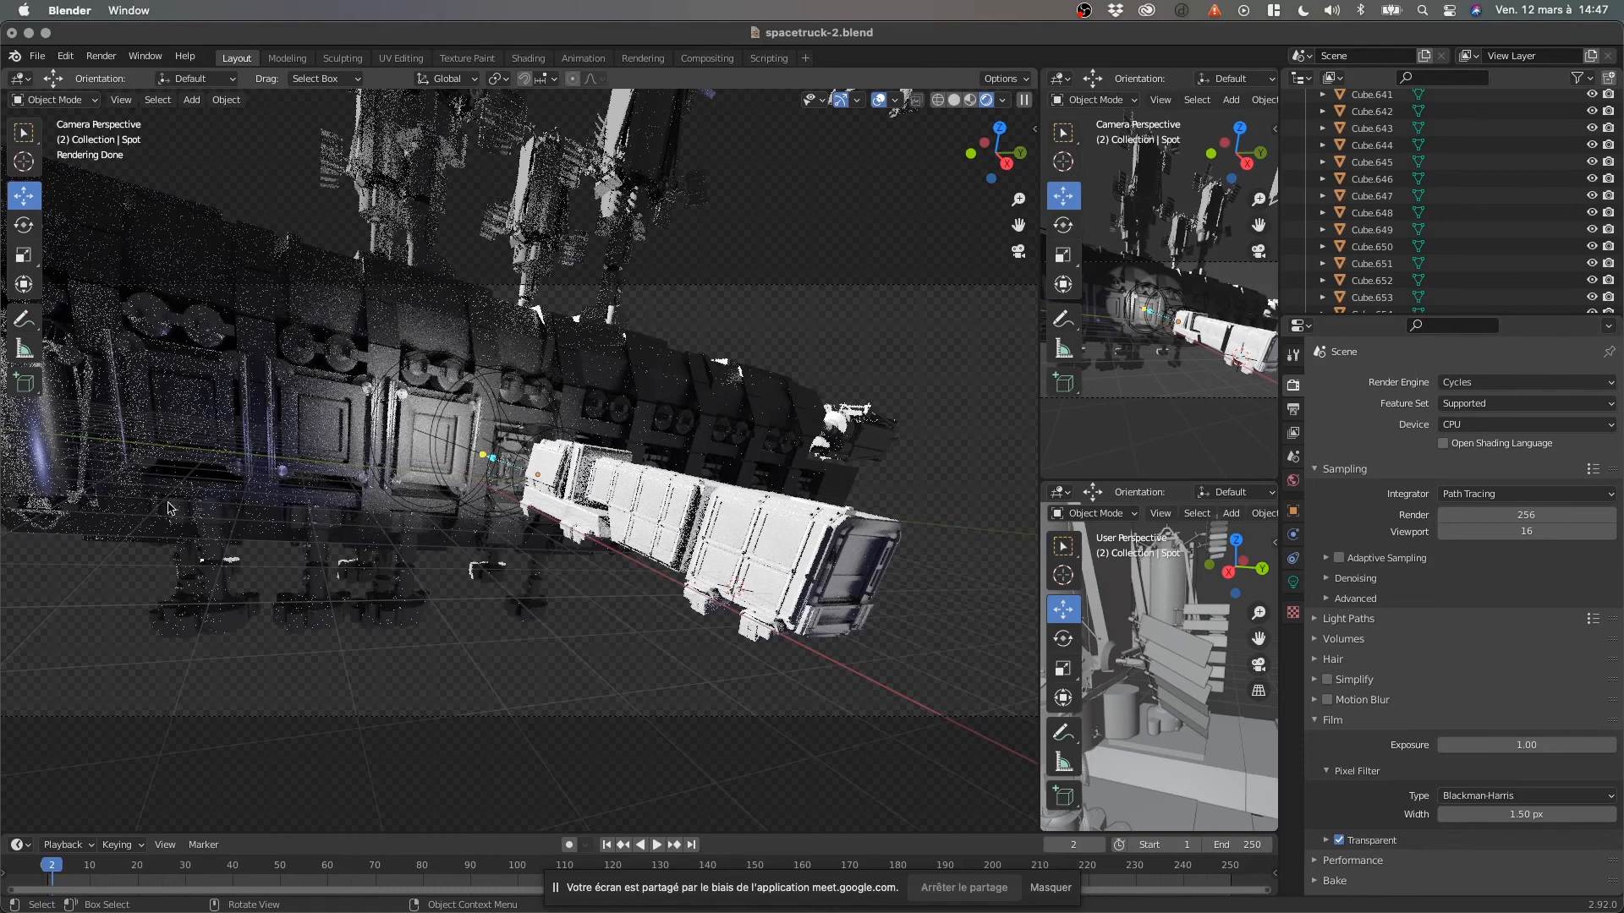
Inspect the blue-lit cylindrical module in the rendered view, return to Material Preview shading, and examine the lights around the truck.
shift+middle_drag(217, 520, 460, 534)
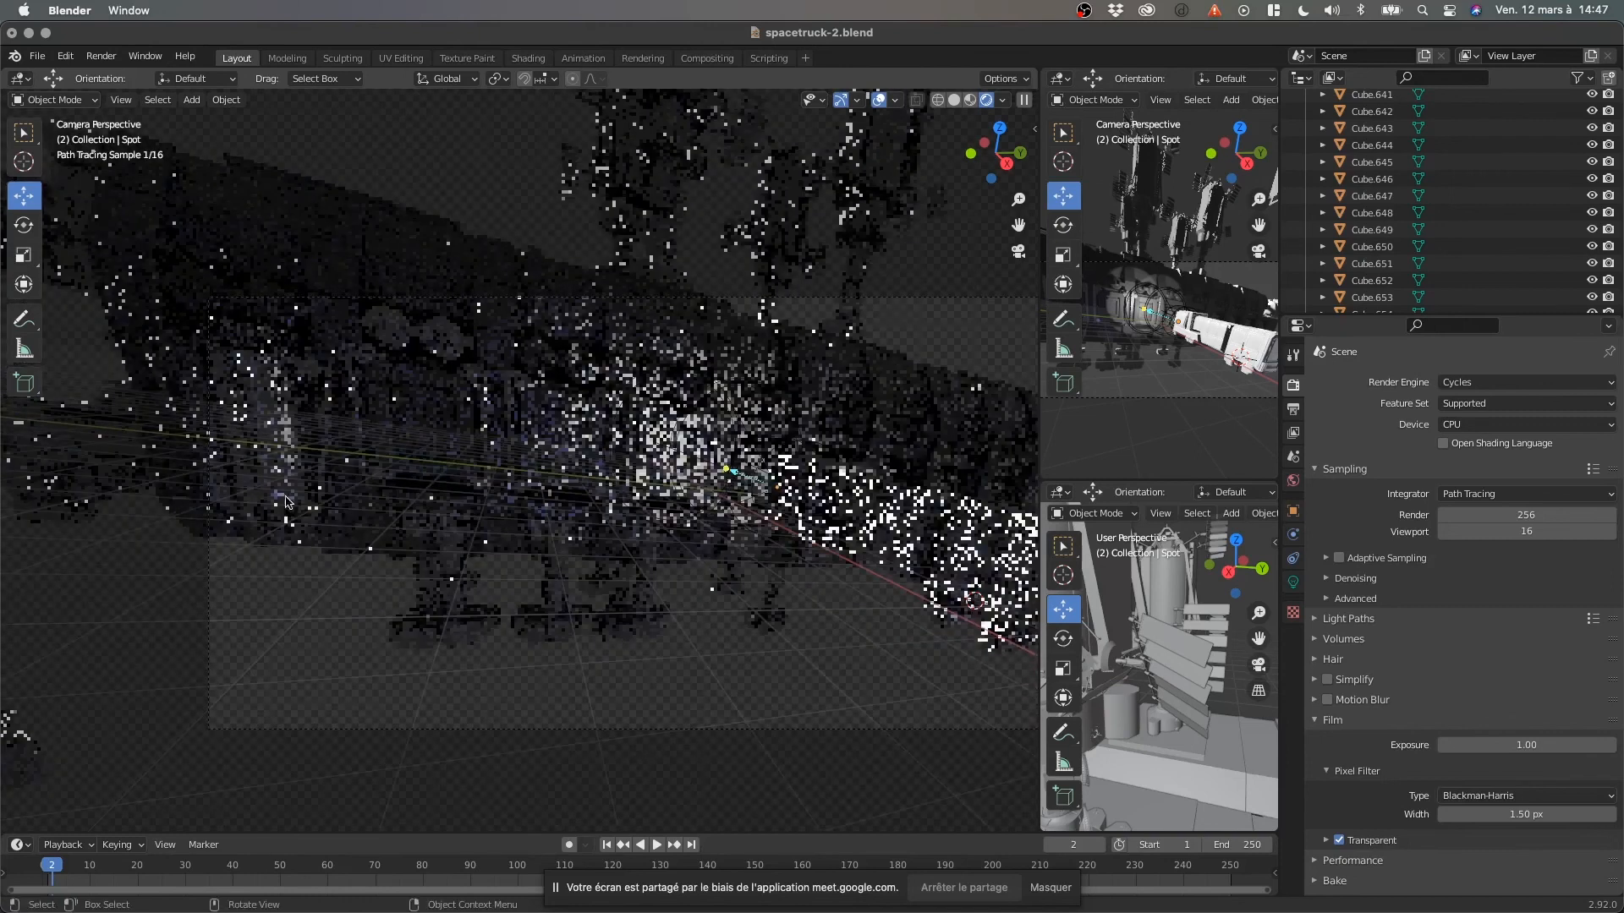
click(288, 470)
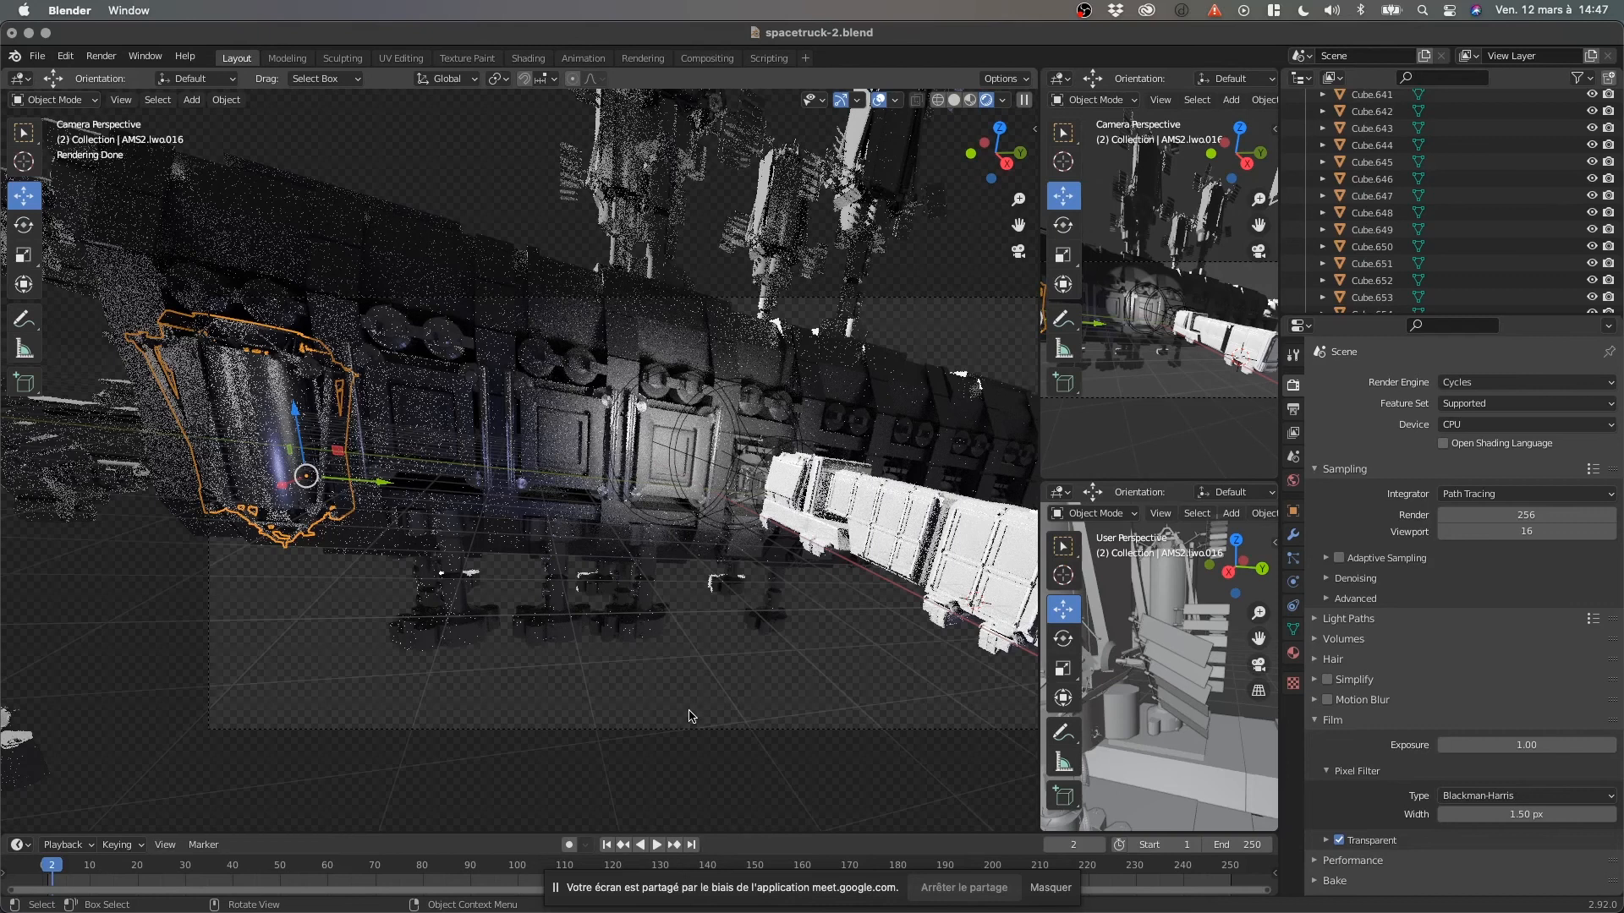
click(312, 686)
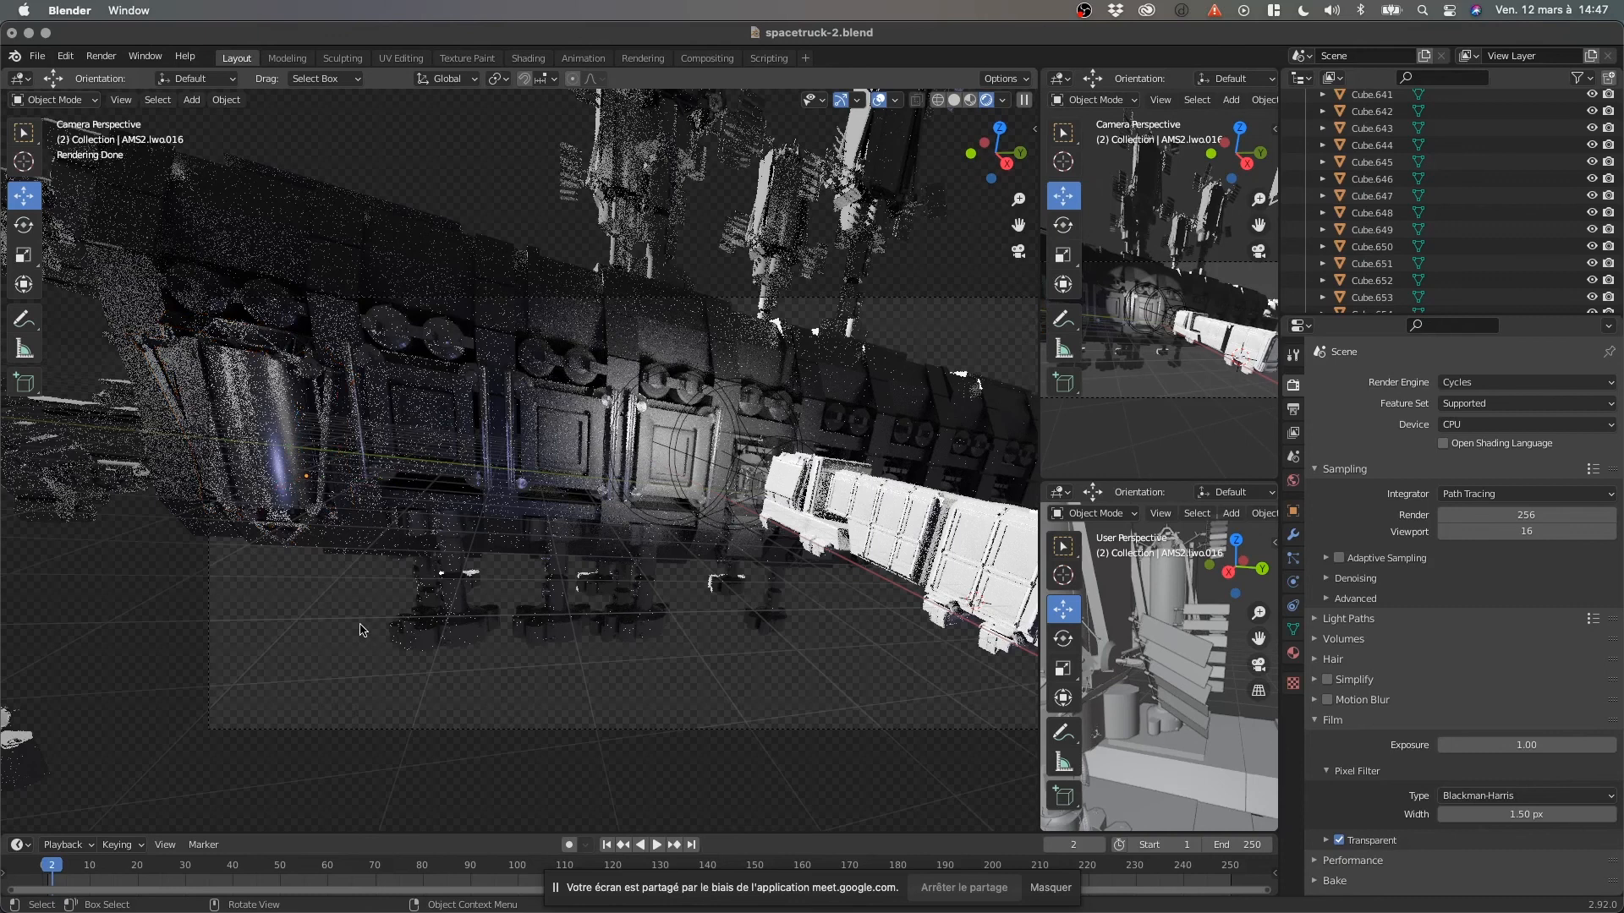
key(z)
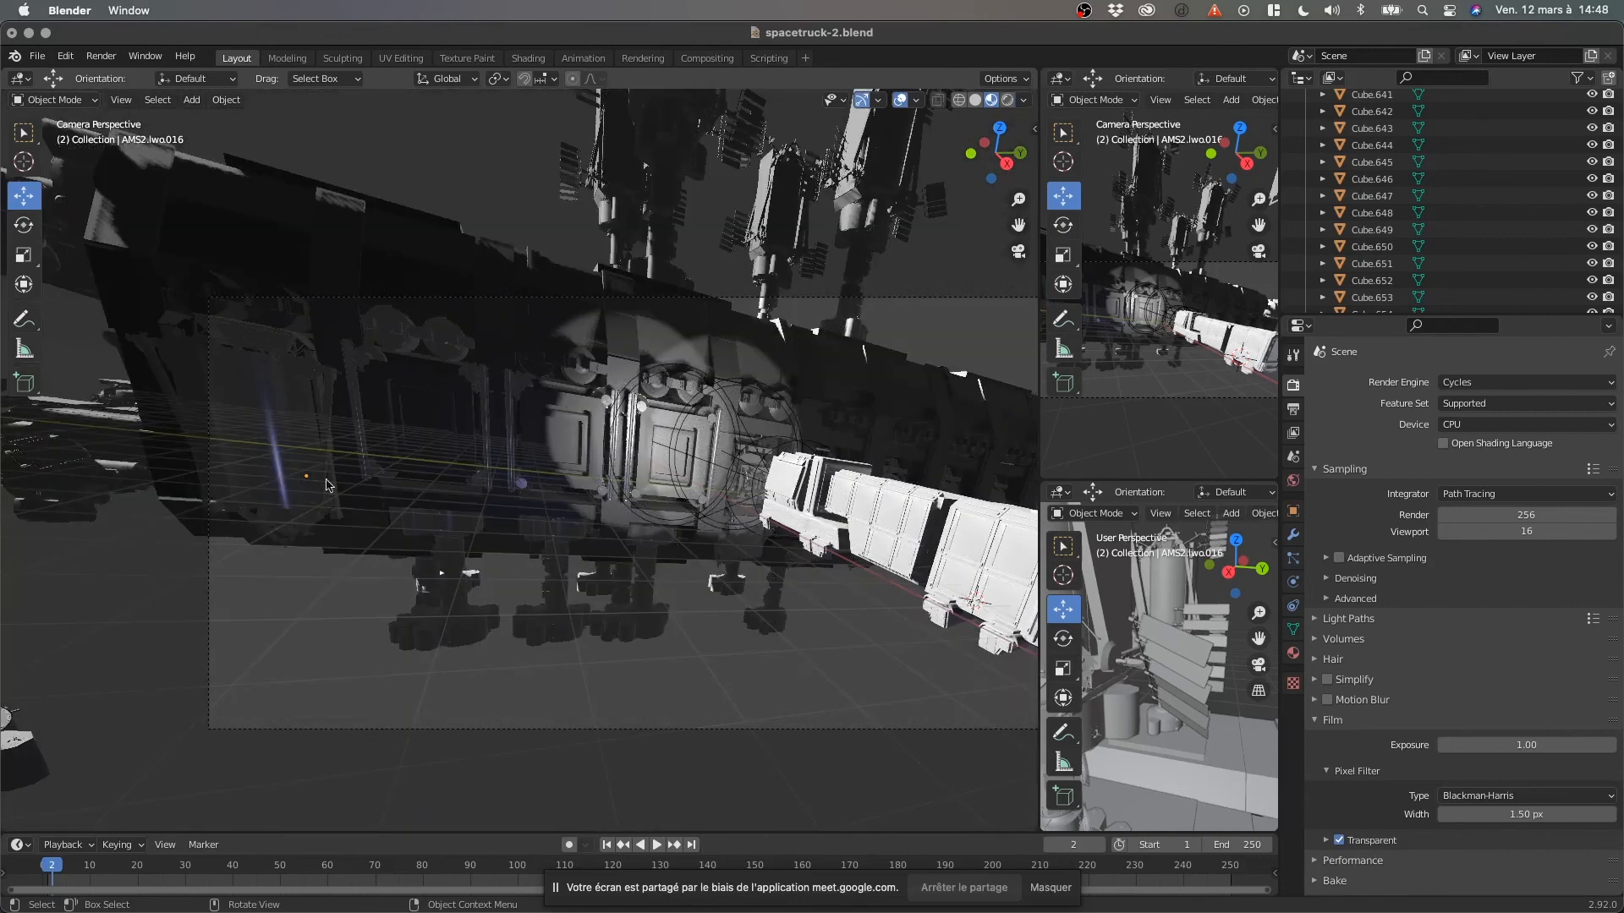
shift+middle_drag(606, 551, 529, 558)
scroll(474, 592, down, 8)
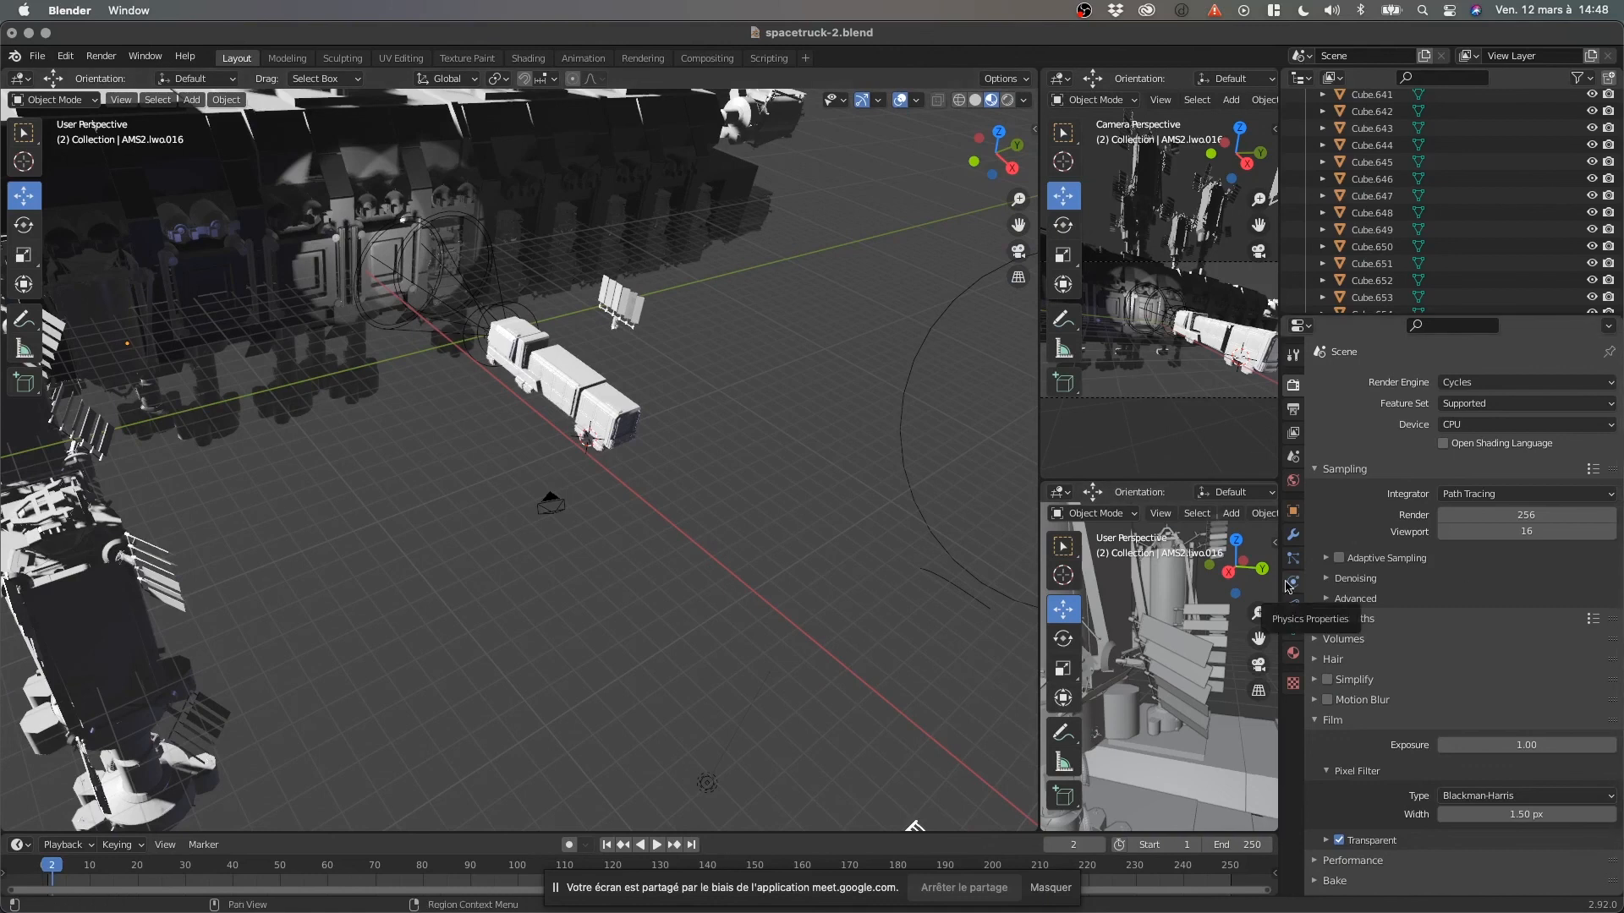
middle_drag(816, 592, 829, 643)
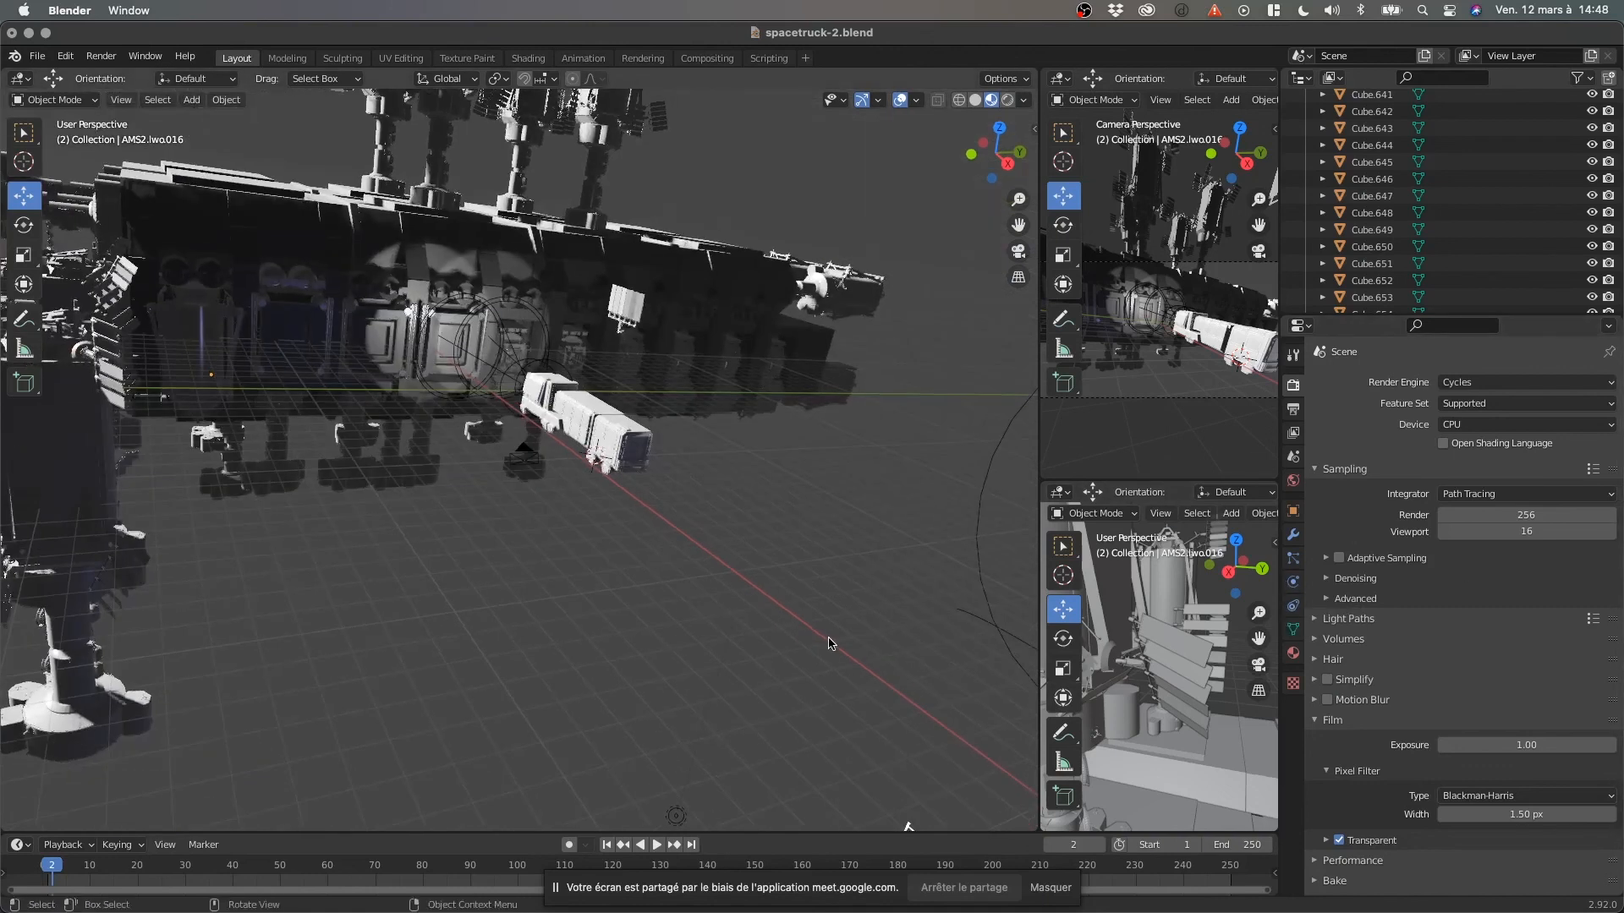
Minimise the Blender window and move the Finder window aside to show the Spacetruck project files.
click(28, 33)
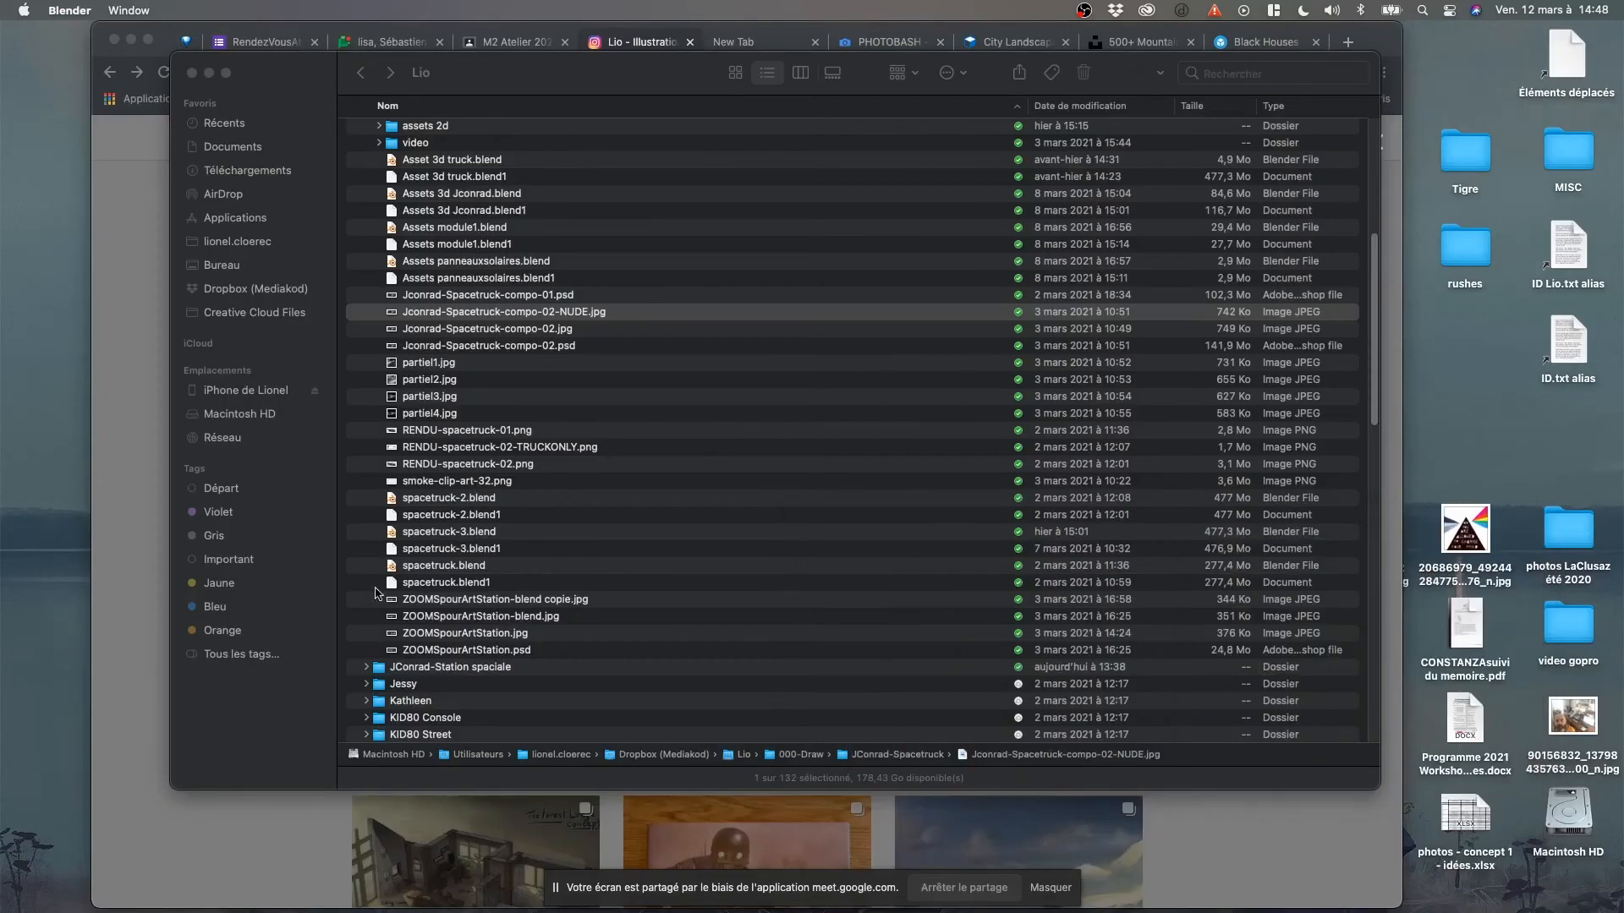
drag(579, 85, 810, 55)
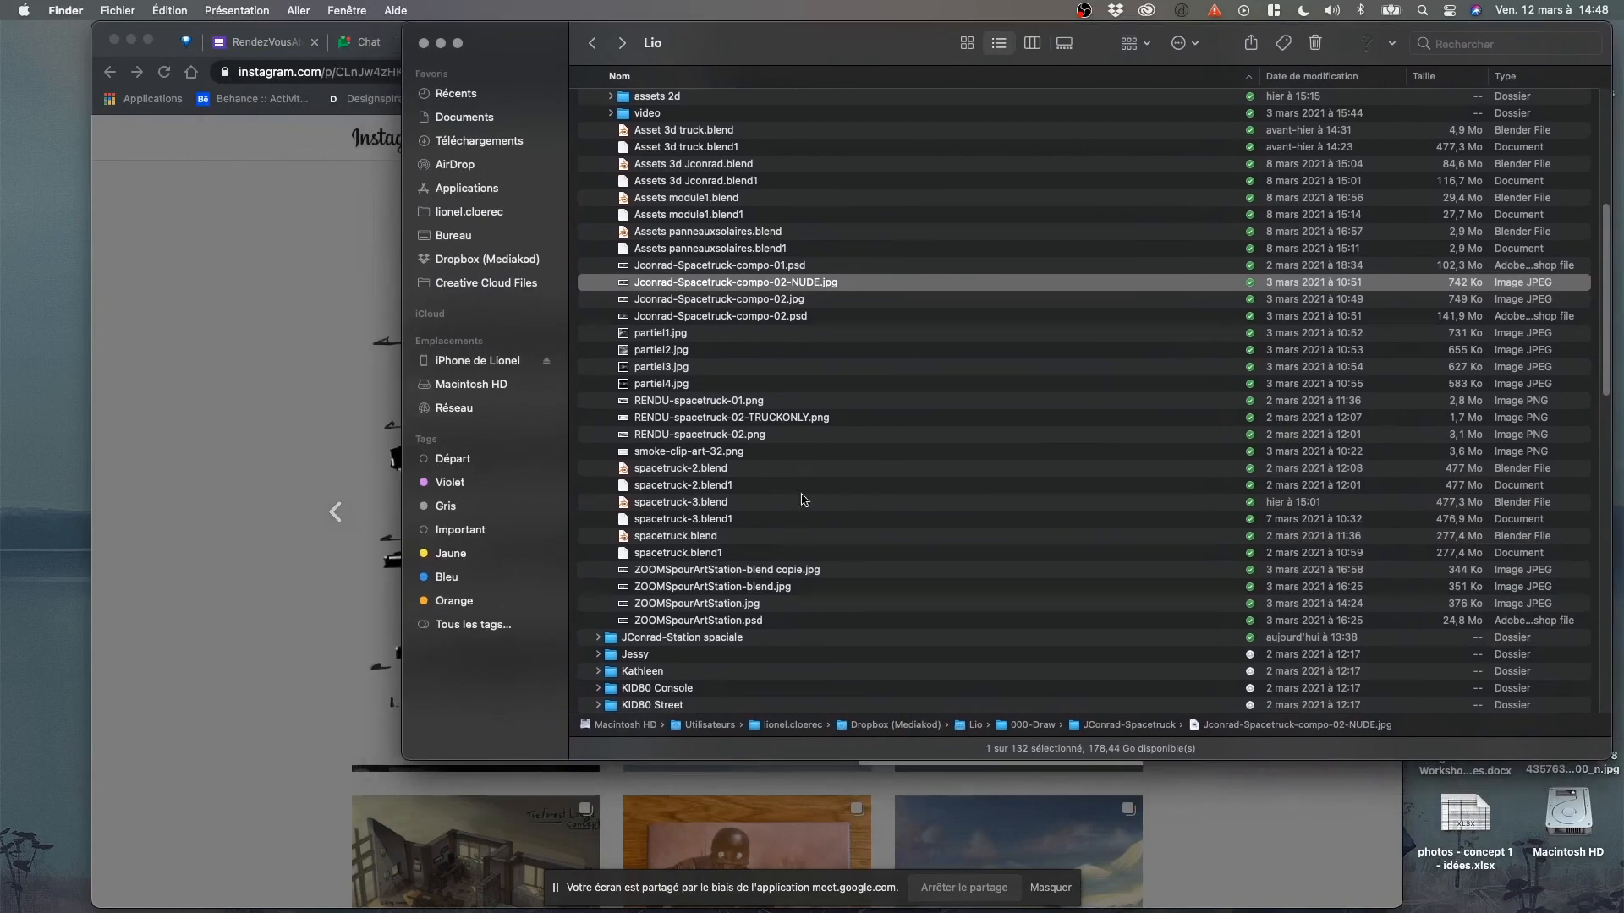
Enlarge the Finder window and look through the 000-Draw folder down to the JConrad-Spacetruck project files.
drag(409, 757, 366, 789)
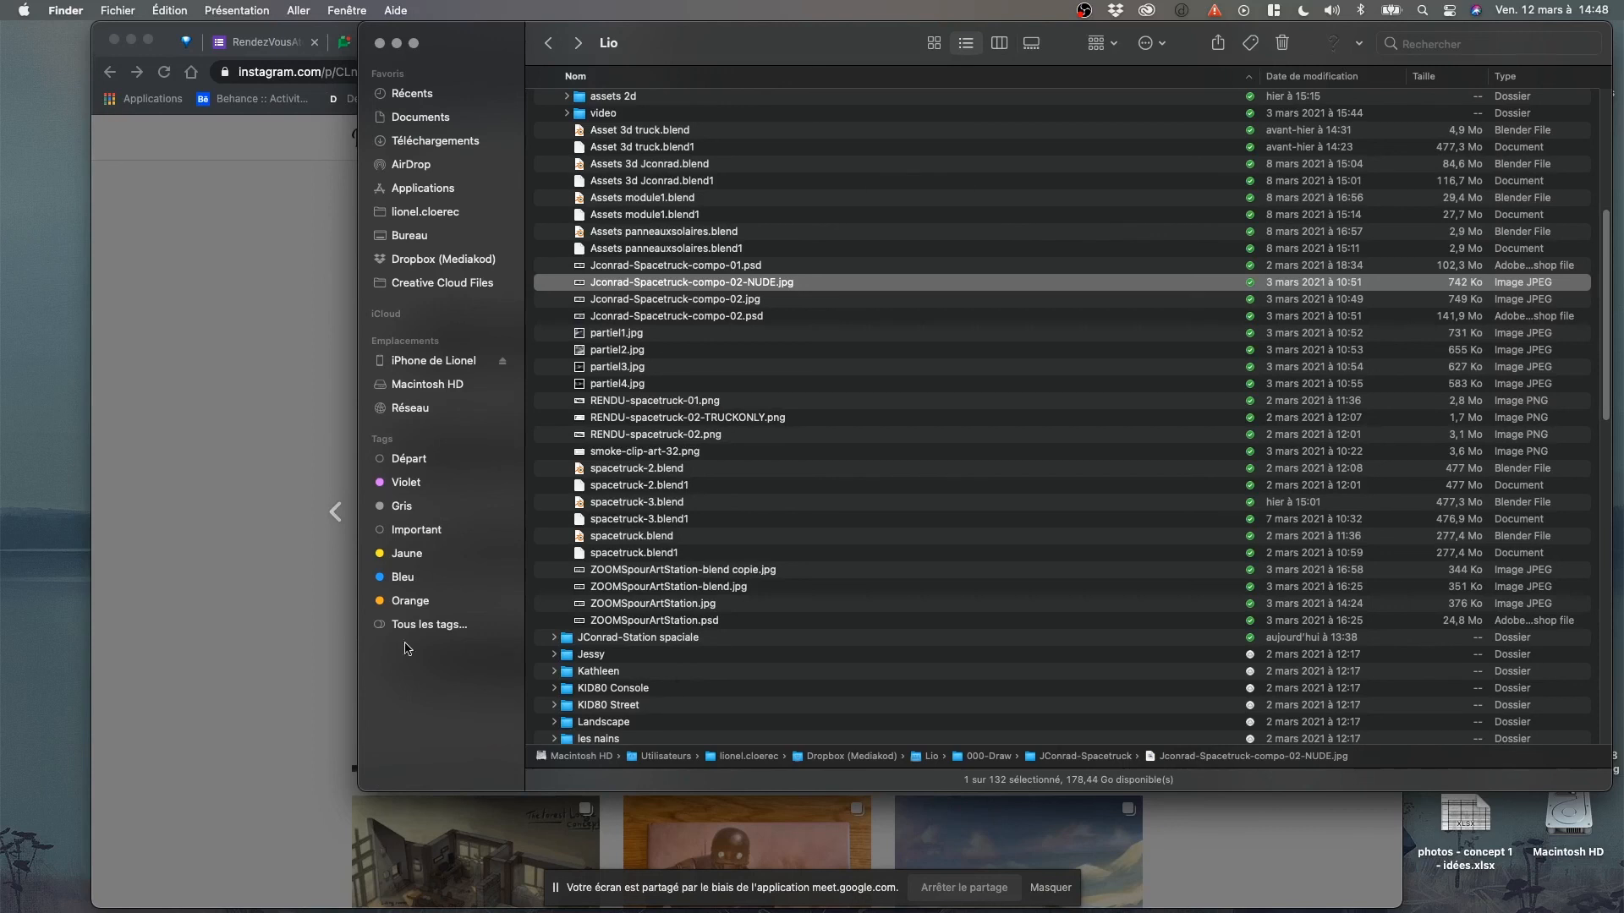
scroll(893, 321, up, 6)
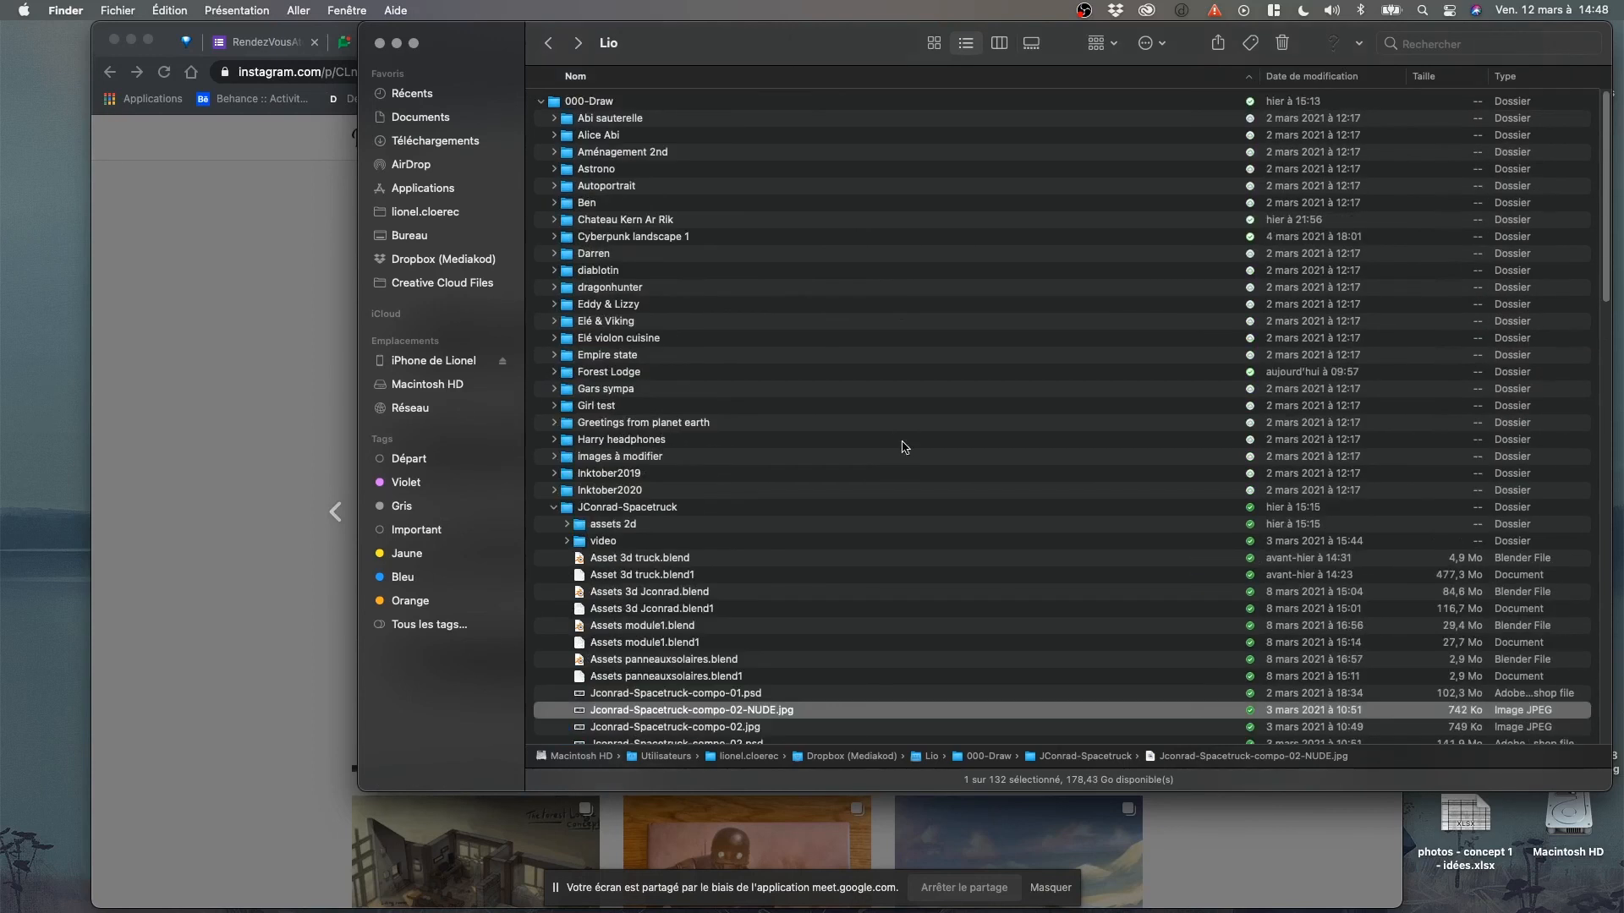
scroll(906, 458, down, 3)
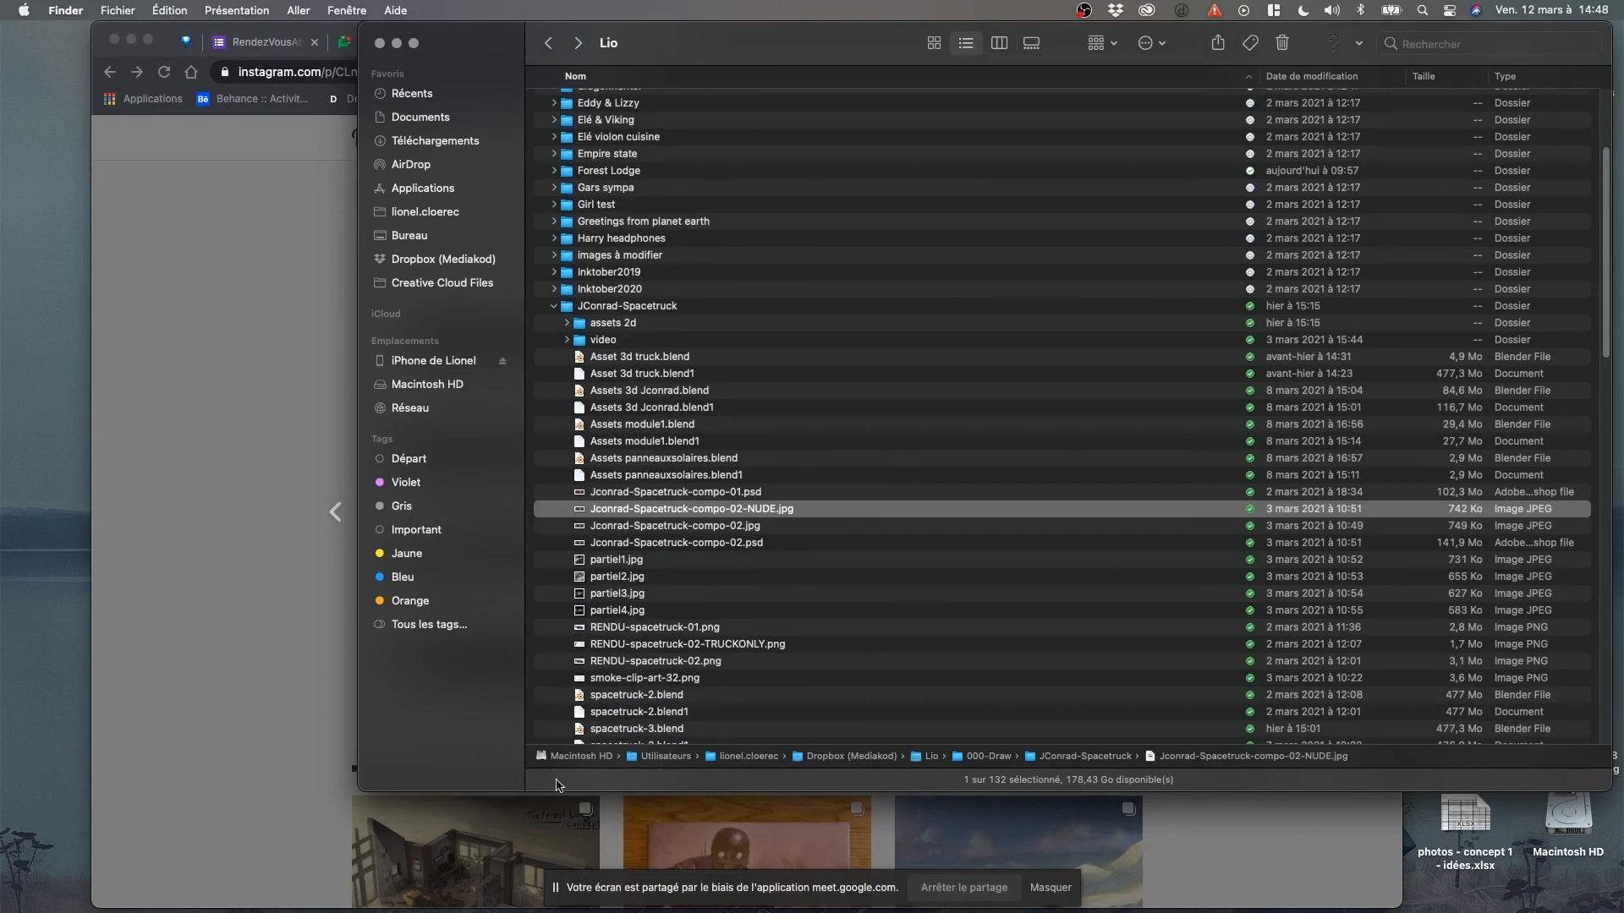
scroll(803, 461, up, 3)
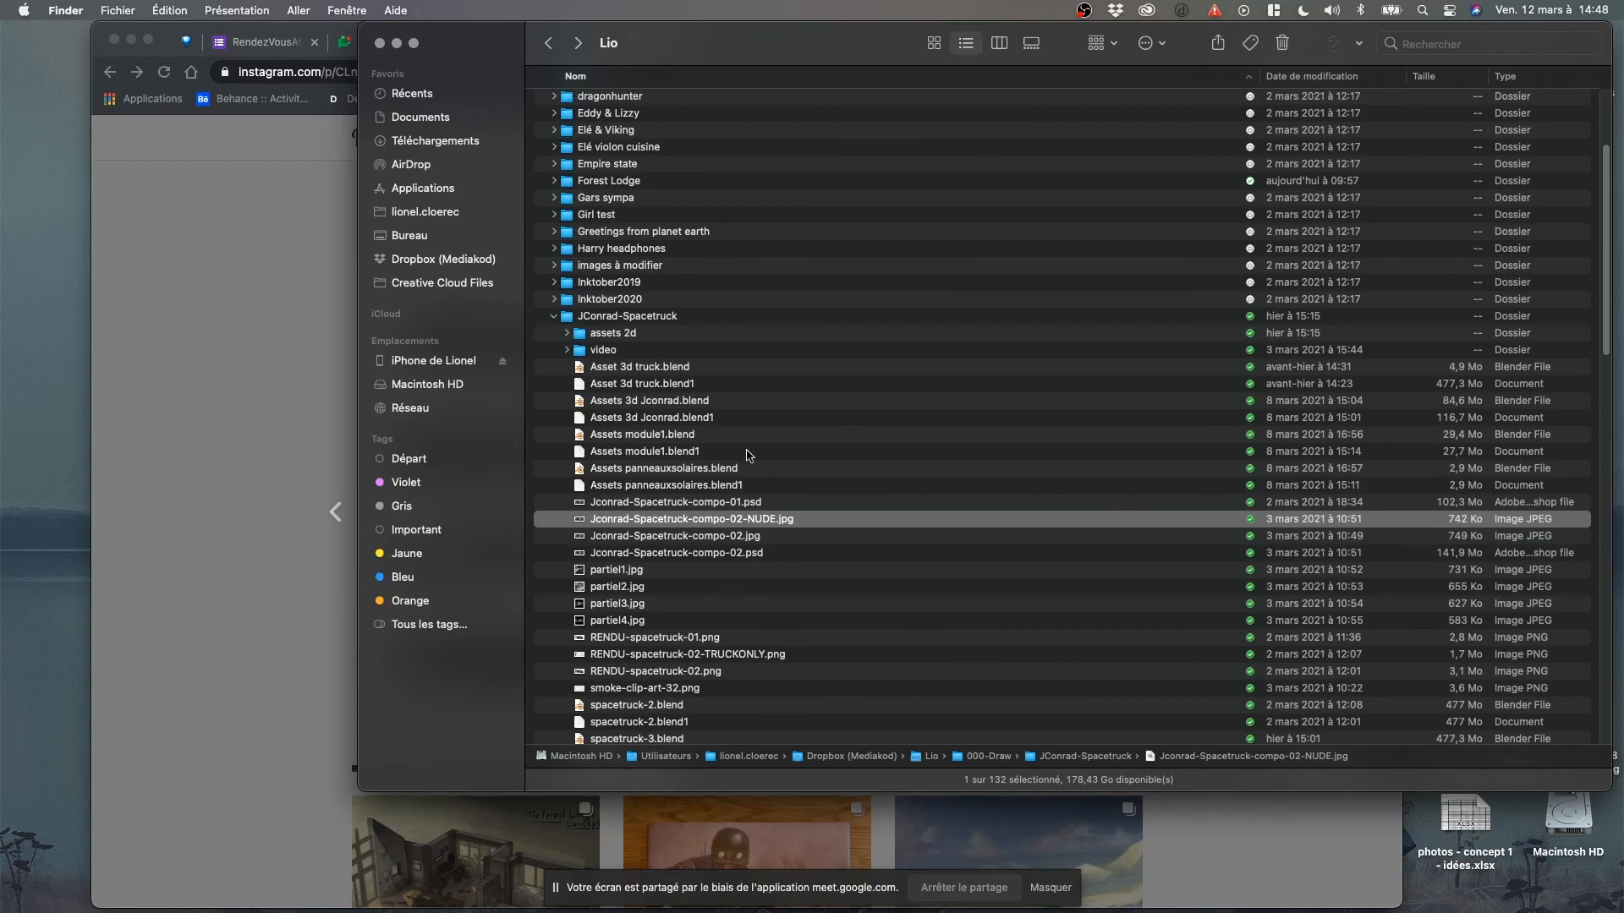
Select Jconrad-Spacetruck-compo-02.psd in the JConrad-Spacetruck folder and launch Adobe Photoshop 2021 for it.
scroll(825, 508, down, 10)
scroll(842, 536, up, 5)
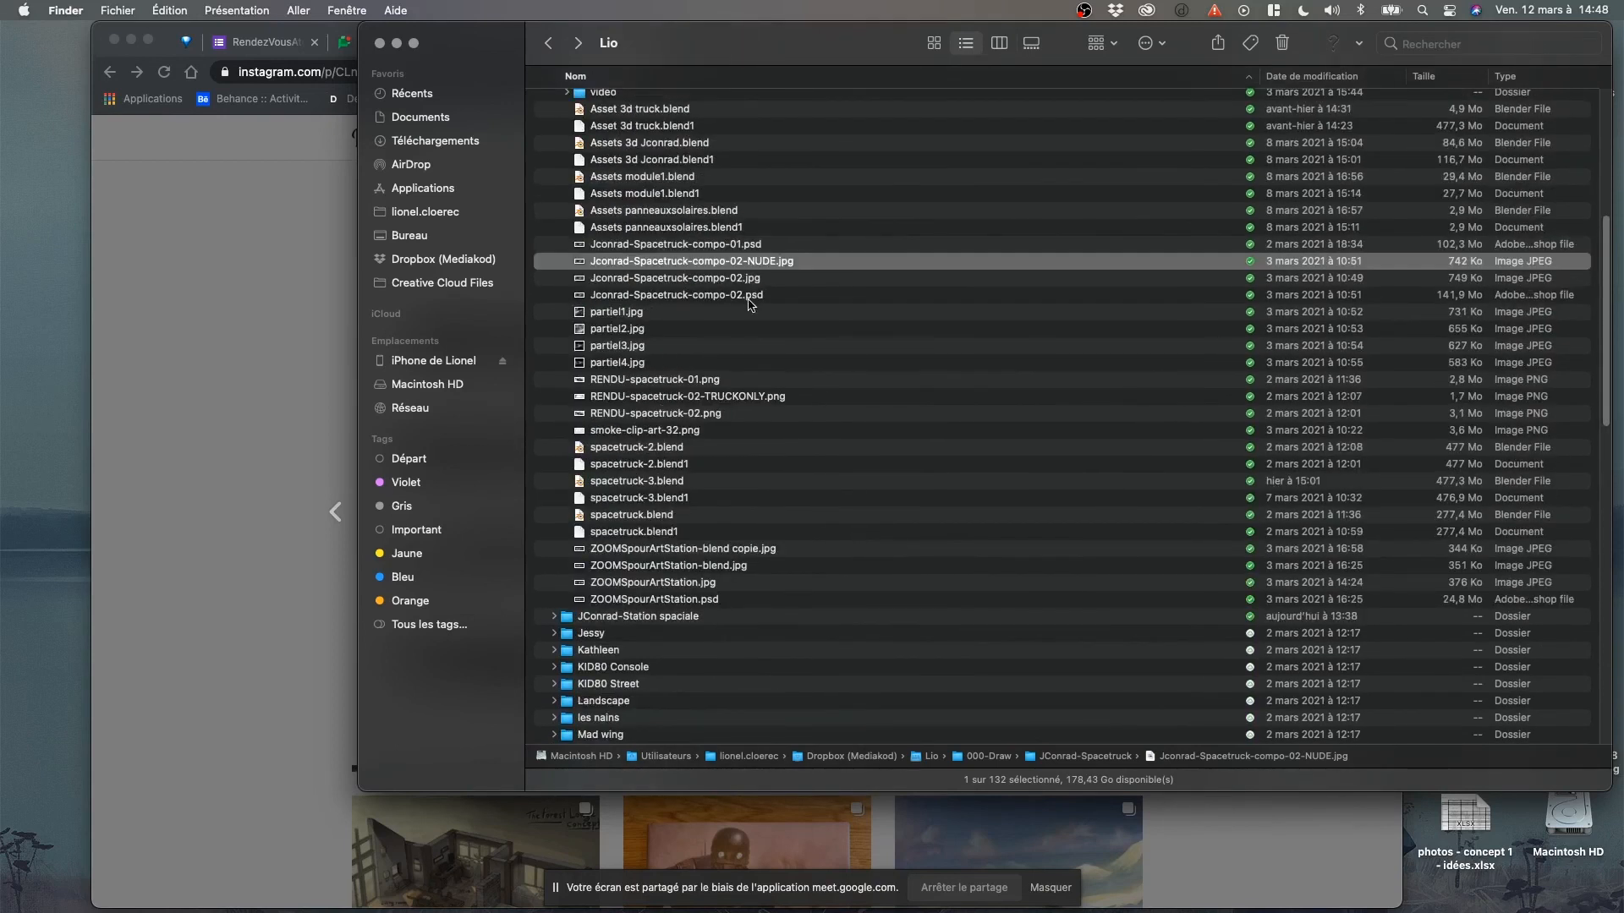
scroll(659, 404, up, 3)
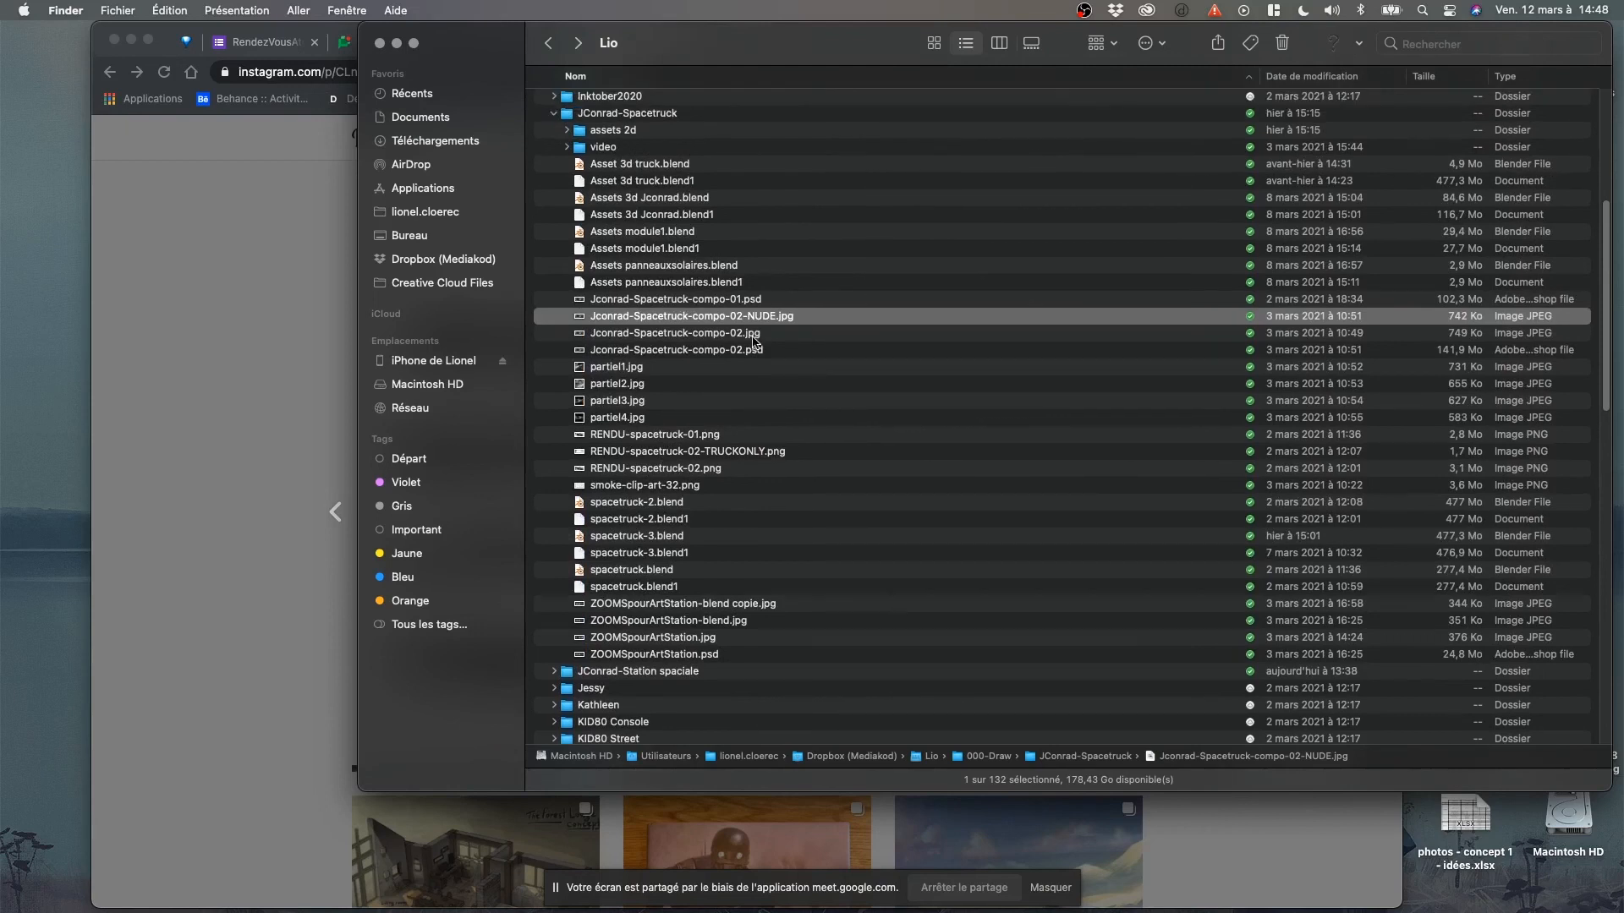
click(731, 351)
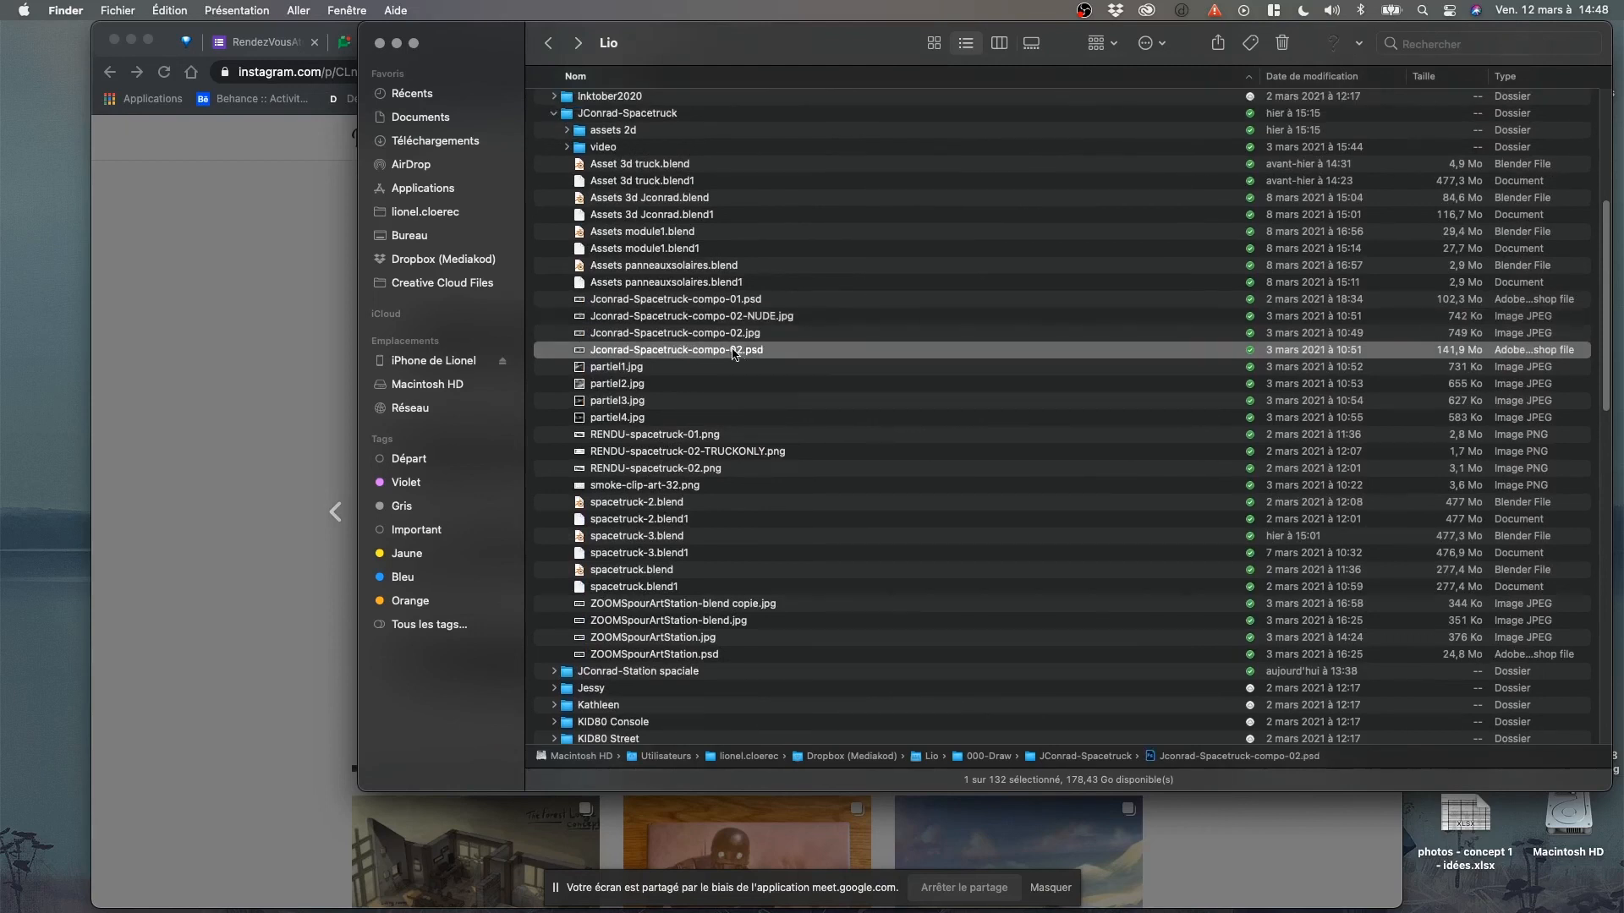
mouse_move(298, 911)
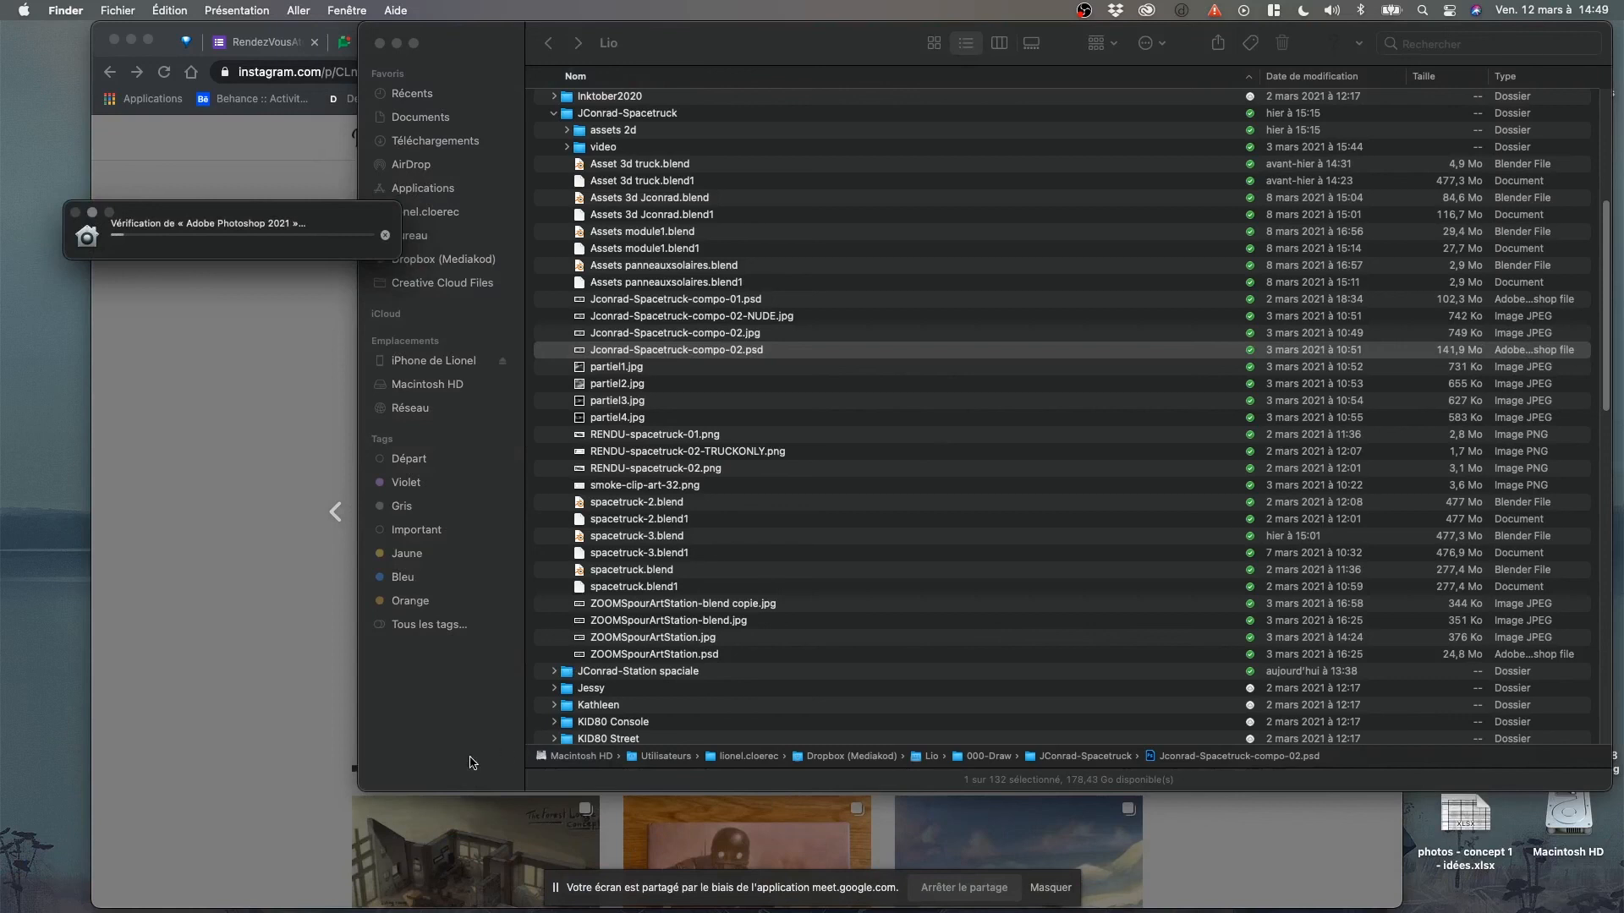
click(427, 747)
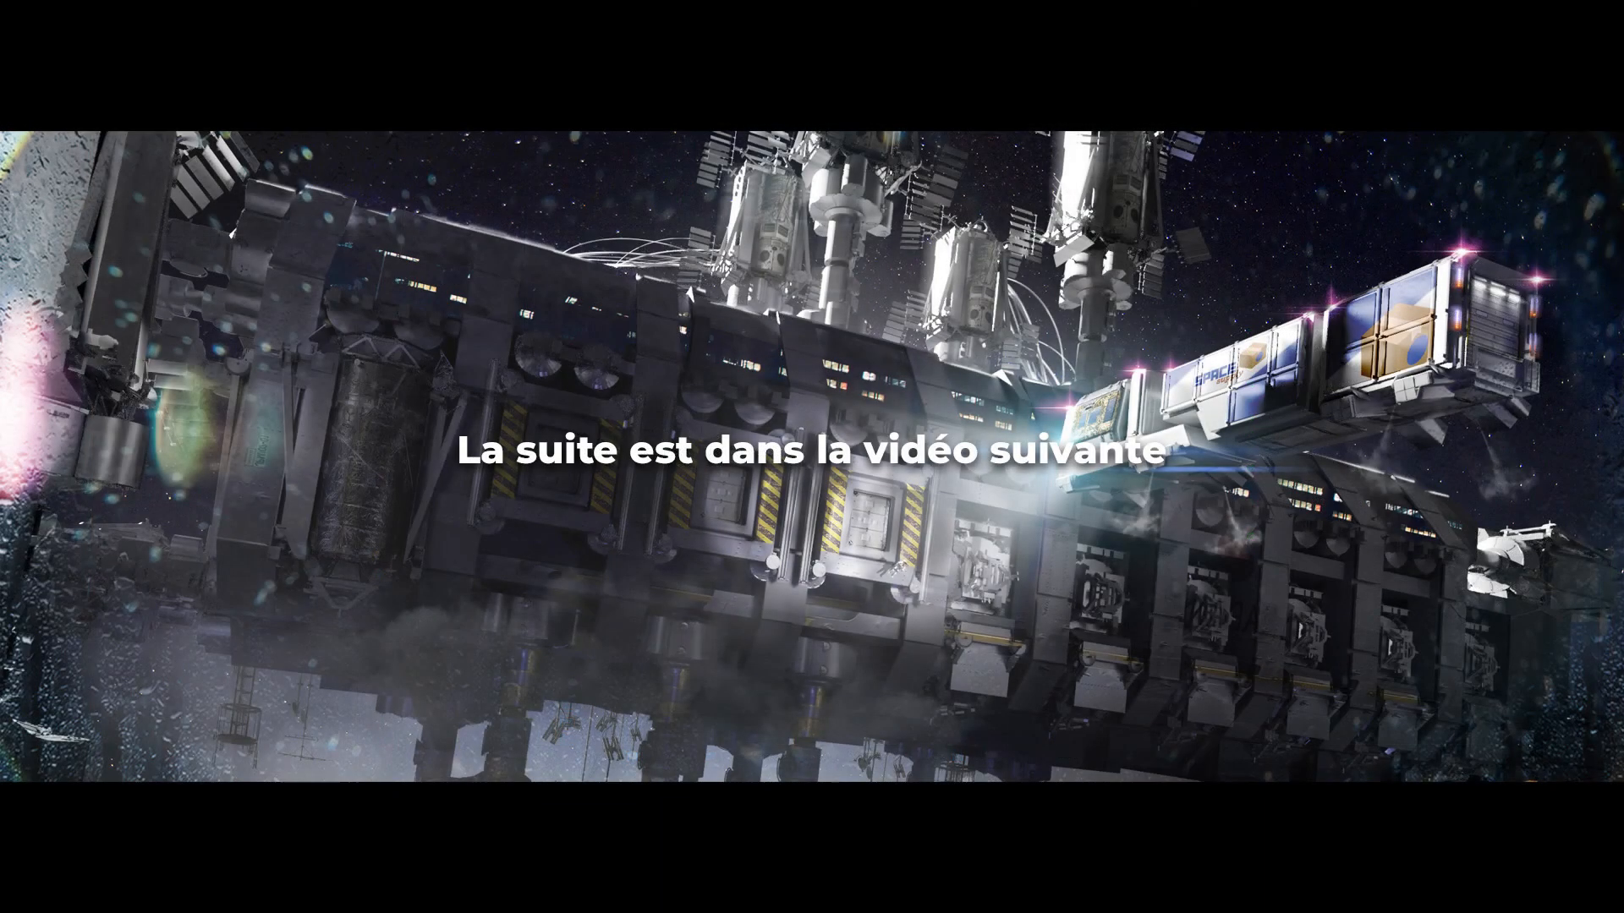